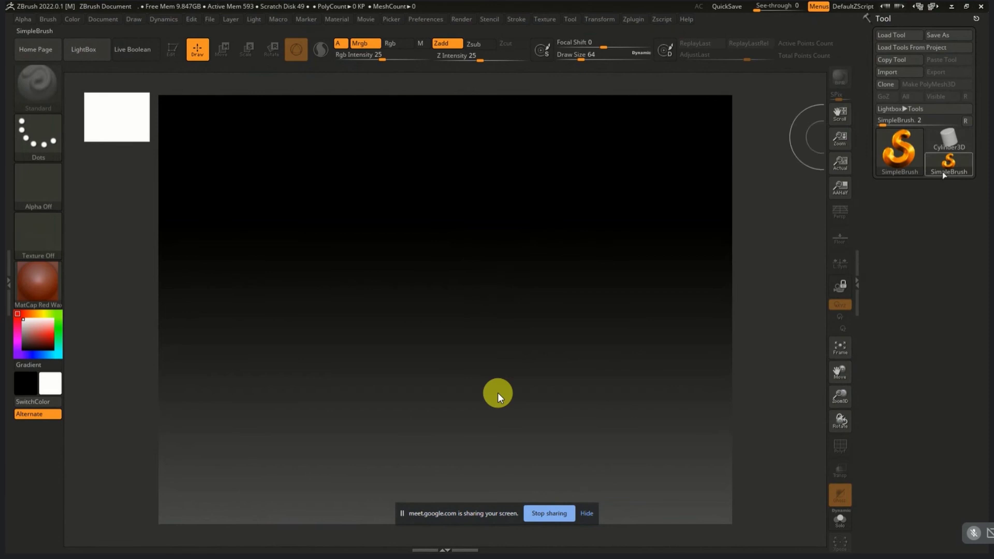
Step: Draw a Sphere3D in the middle of the canvas and switch it into Edit mode
{"action": "left_click", "coordinate": [909, 163]}
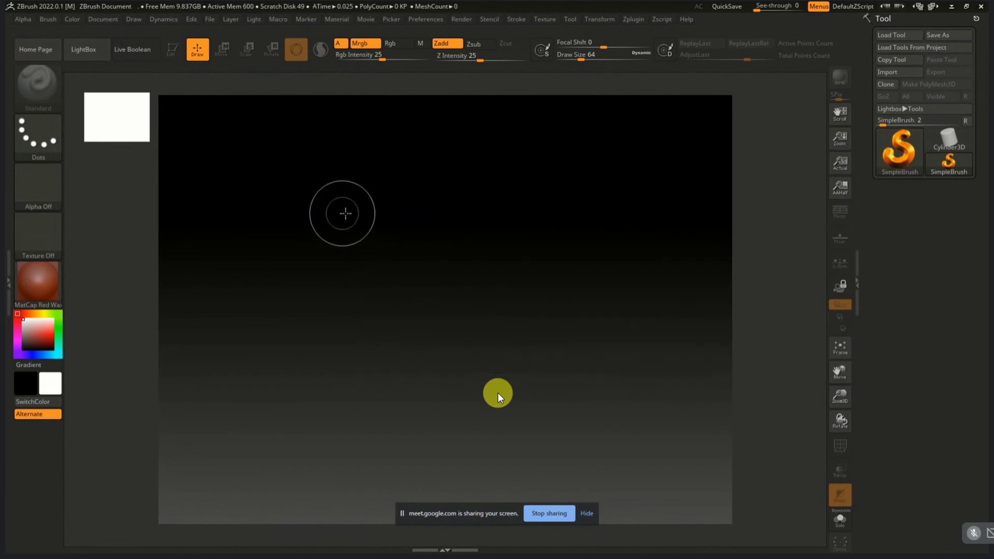
{"action": "left_click", "coordinate": [899, 151]}
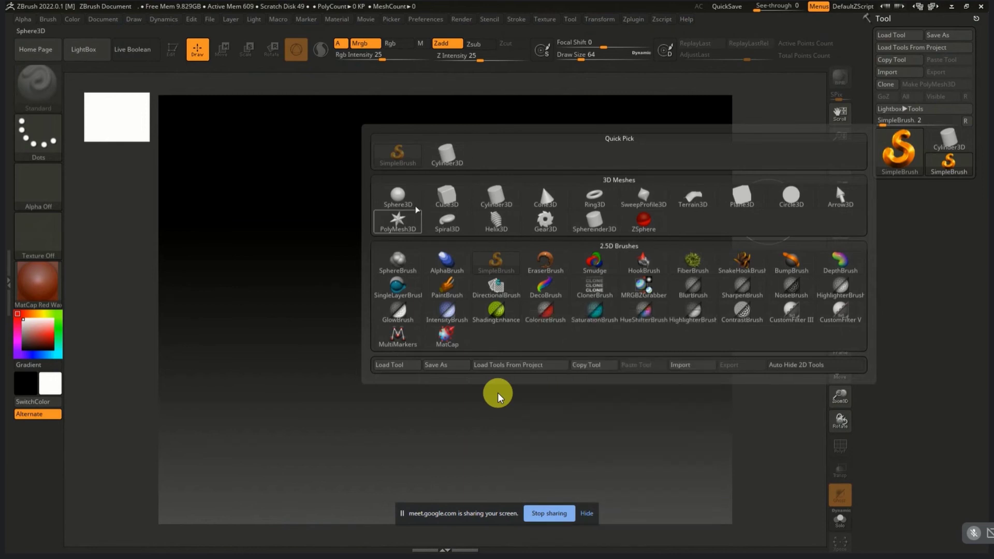
{"action": "left_click", "coordinate": [398, 197]}
{"action": "left_click_drag", "start_coordinate": [423, 263], "coordinate": [429, 483]}
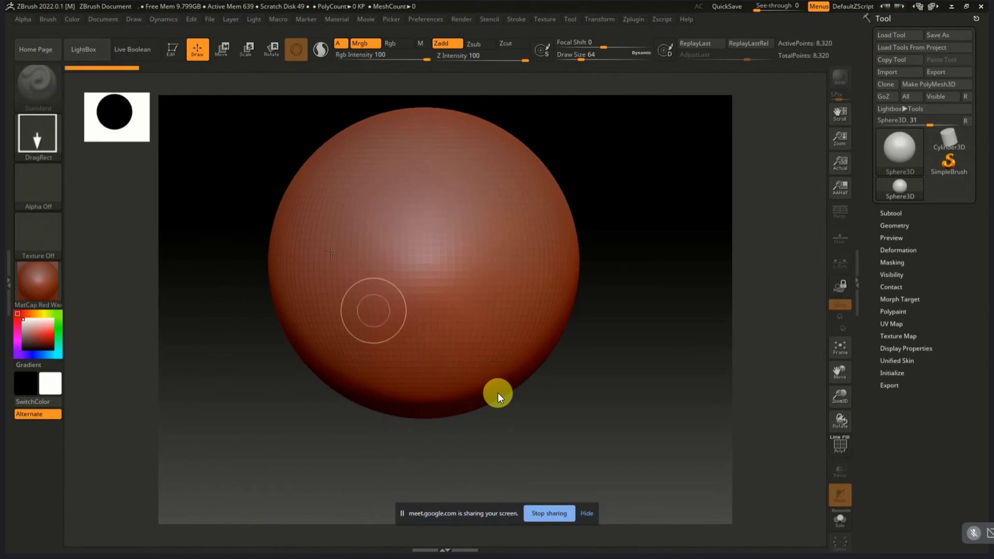
{"action": "left_click", "coordinate": [171, 49]}
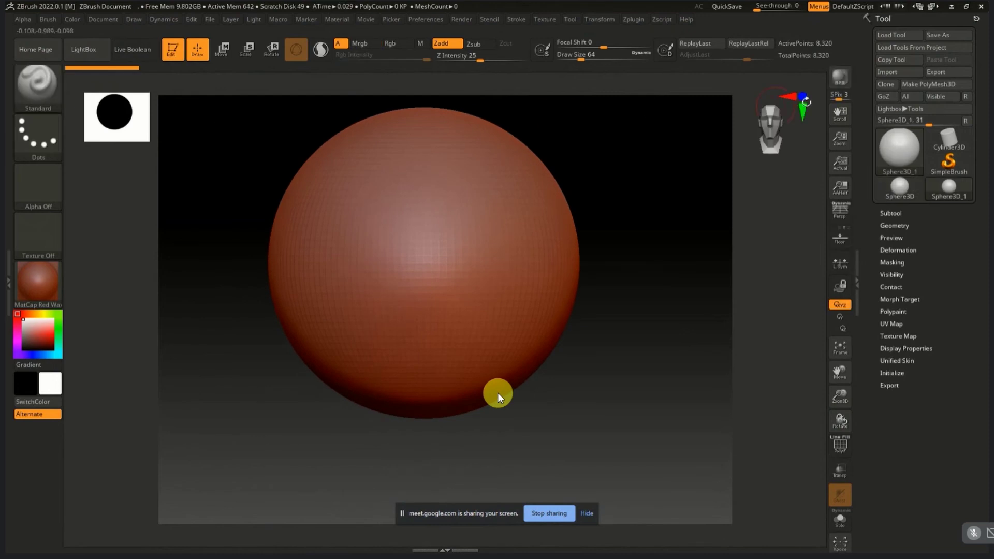
Step: Convert the sphere to a PolyMesh3D, frame it, and load the Chisel3D brush
{"action": "left_click", "coordinate": [928, 84]}
{"action": "key", "text": "f"}
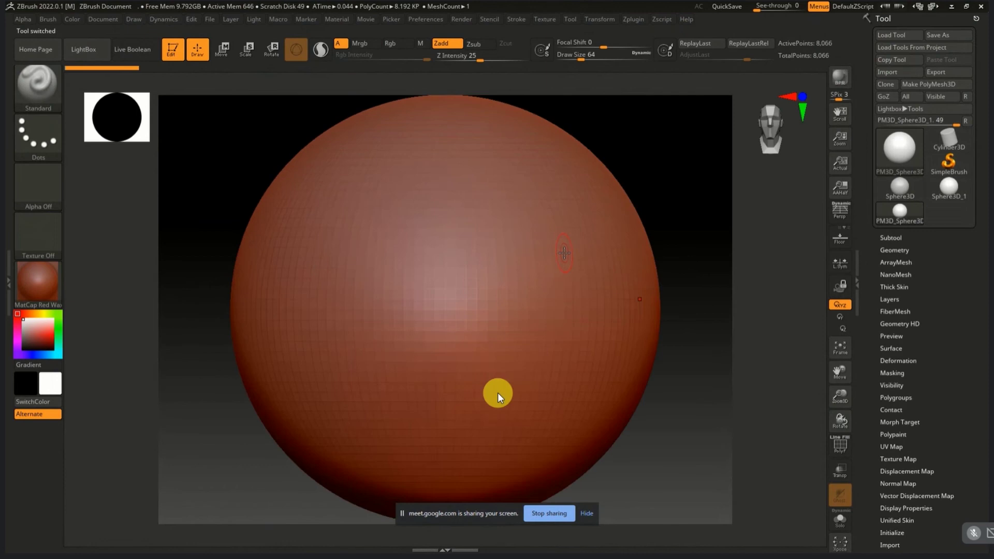
{"action": "left_click", "coordinate": [39, 84]}
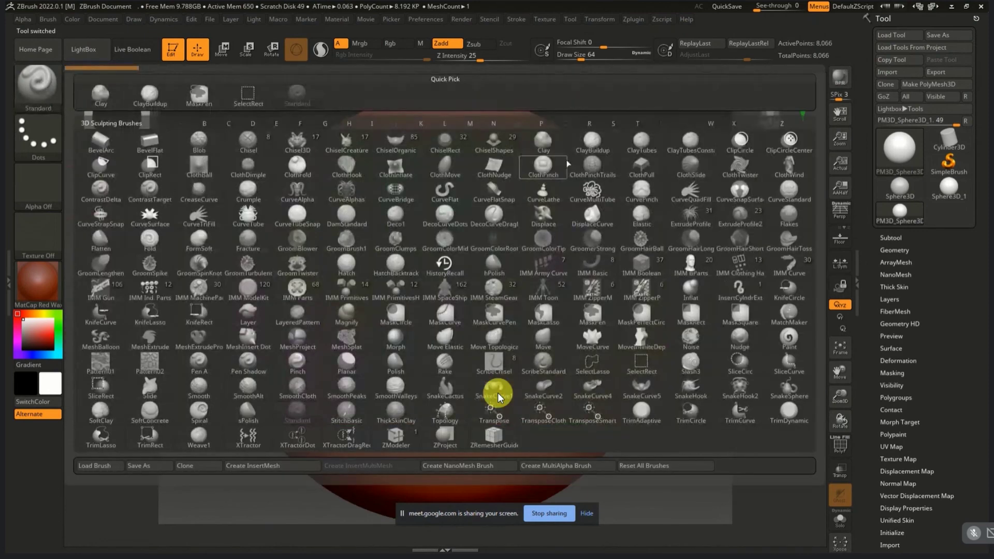
{"action": "key", "text": "b"}
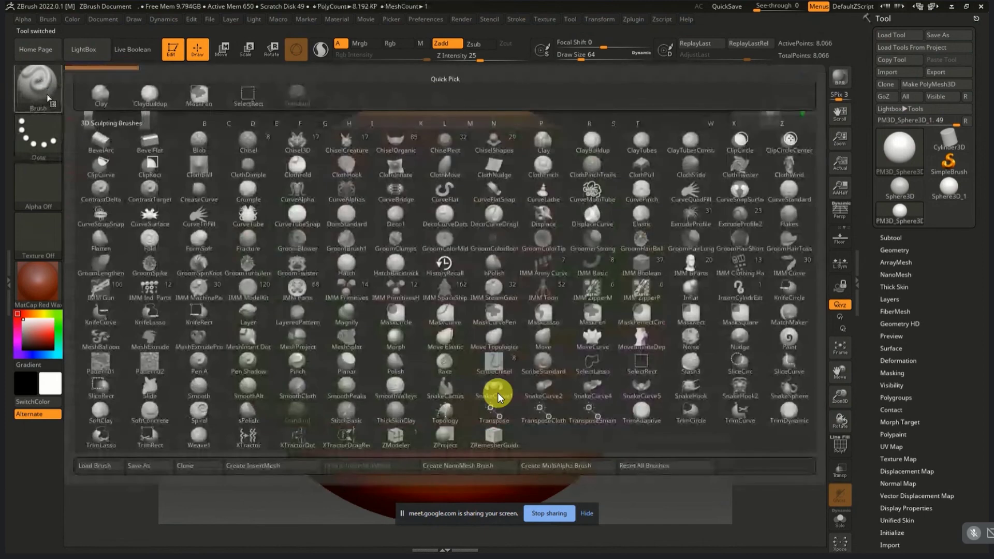
{"action": "left_click", "coordinate": [300, 142]}
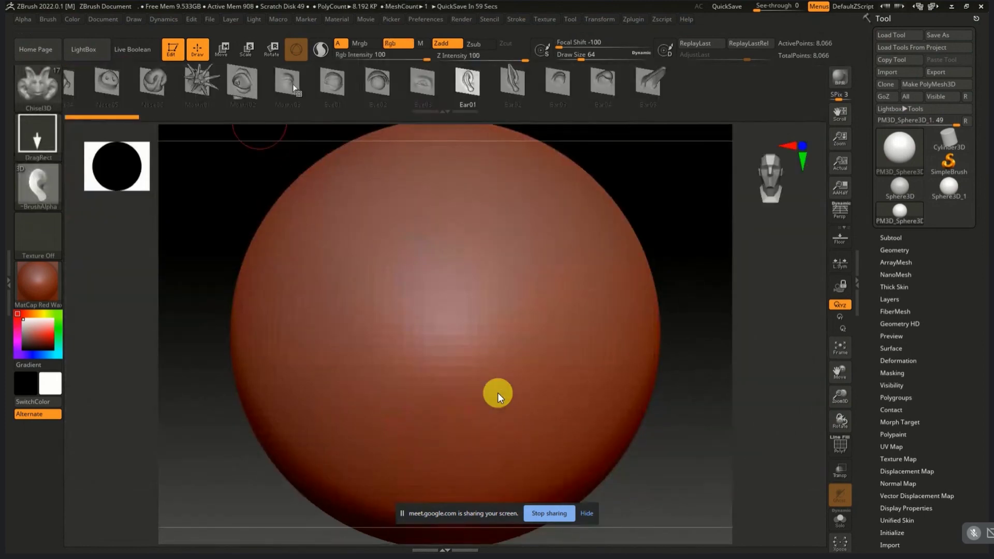
Step: Pick Nose06, test a small nose stamp in profile, then undo it
{"action": "left_click", "coordinate": [157, 83]}
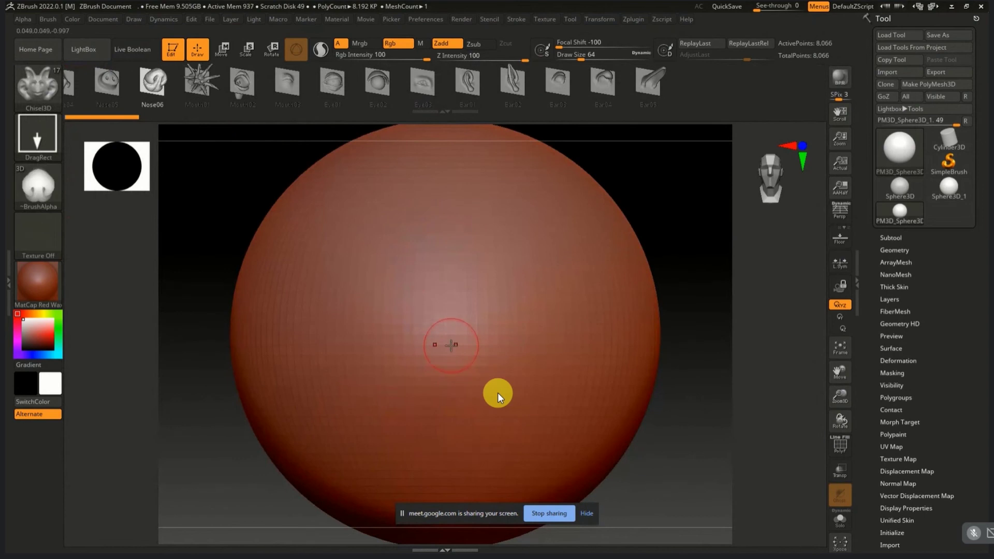
{"action": "left_click_drag", "start_coordinate": [446, 344], "coordinate": [496, 498]}
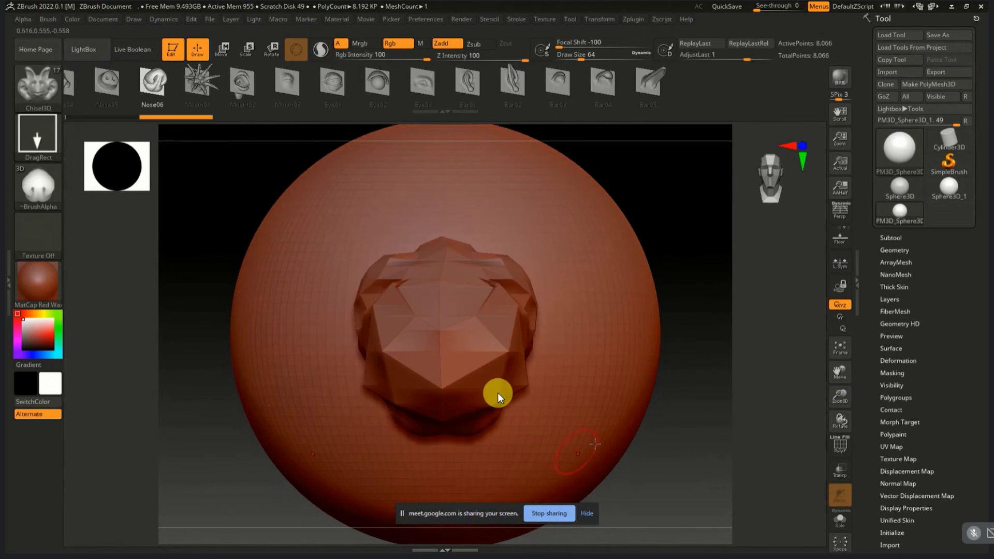
{"action": "left_click_drag", "start_coordinate": [696, 421], "coordinate": [681, 427]}
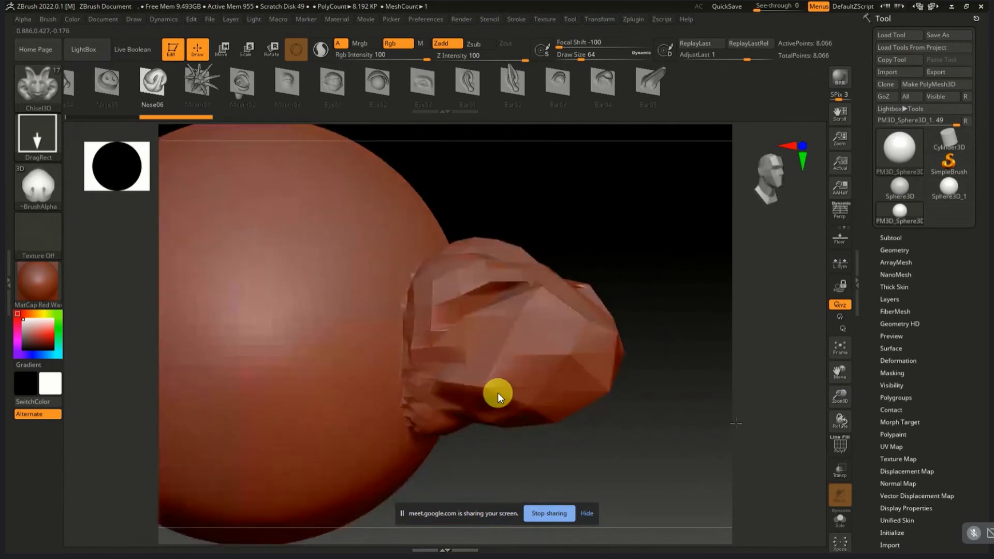
{"action": "key", "text": "ctrl+z"}
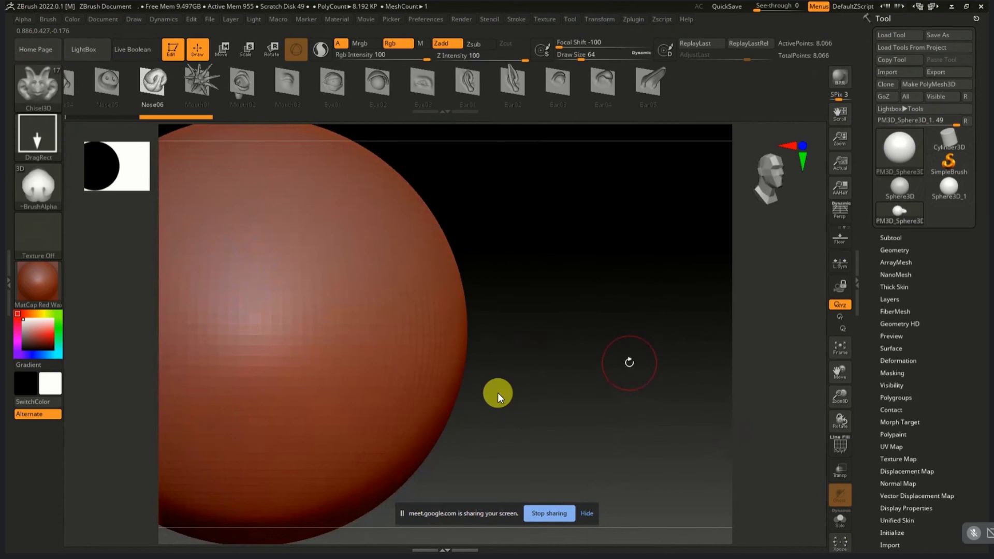
{"action": "left_click_drag", "start_coordinate": [630, 359], "coordinate": [581, 371]}
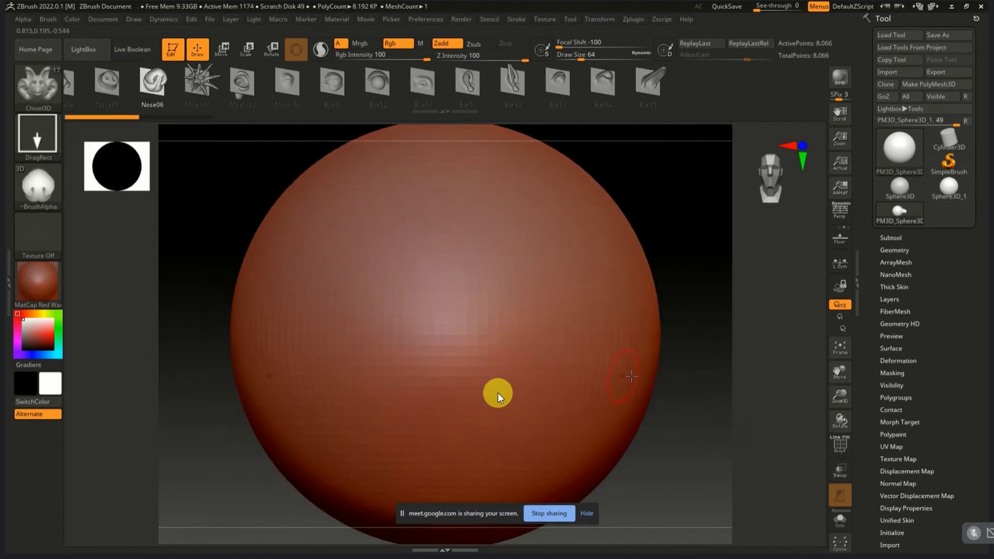
Step: Subdivide the sphere and test two more Nose06 stamps, undoing each one
{"action": "left_click", "coordinate": [638, 367]}
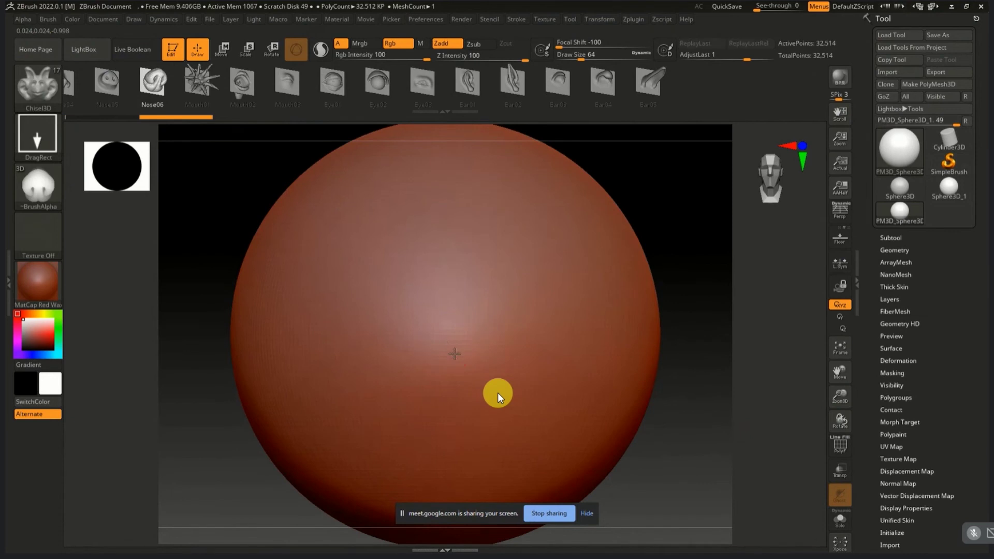
{"action": "mouse_move", "coordinate": [450, 346]}
{"action": "left_mouse_down"}
{"action": "mouse_move", "coordinate": [535, 472]}
{"action": "mouse_move", "coordinate": [491, 415]}
{"action": "left_mouse_up"}
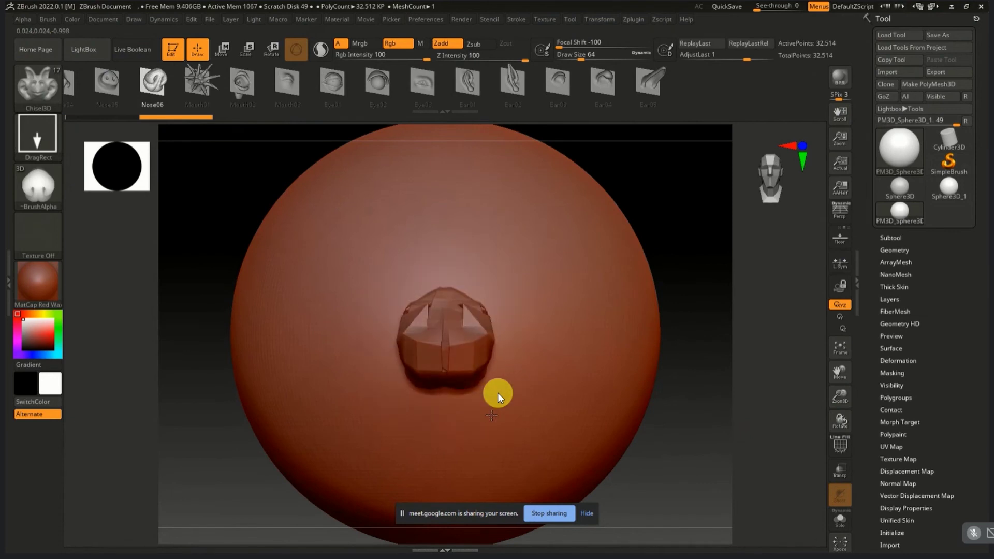
{"action": "key", "text": "ctrl+z"}
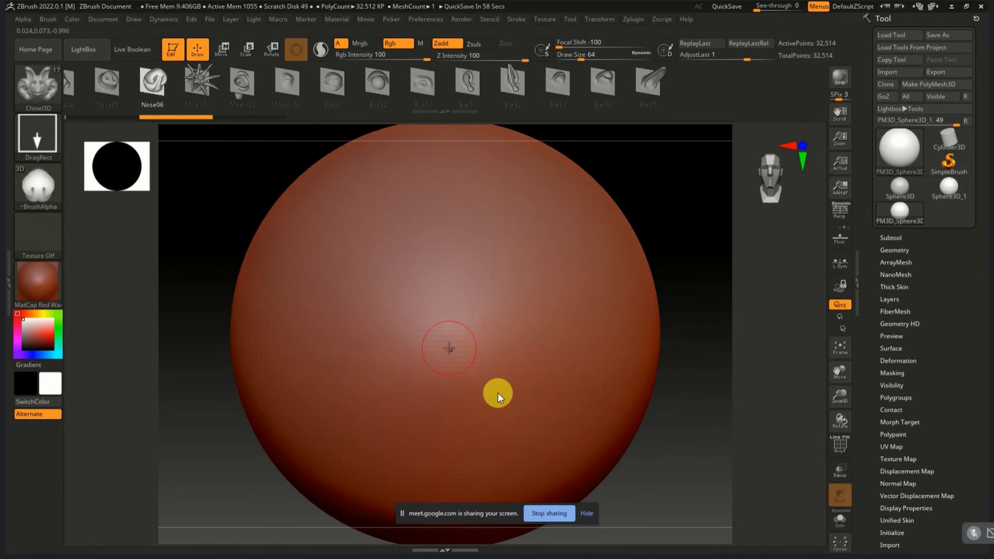
{"action": "mouse_move", "coordinate": [448, 349]}
{"action": "left_mouse_down"}
{"action": "mouse_move", "coordinate": [516, 244]}
{"action": "mouse_move", "coordinate": [433, 193]}
{"action": "left_mouse_up"}
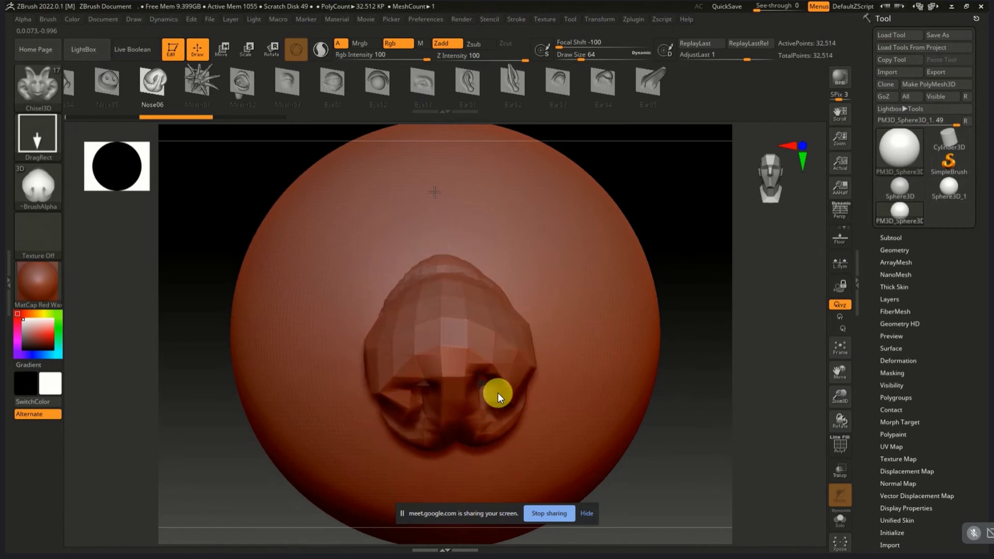
{"action": "mouse_move", "coordinate": [695, 405]}
{"action": "left_mouse_down"}
{"action": "mouse_move", "coordinate": [731, 402]}
{"action": "mouse_move", "coordinate": [596, 373]}
{"action": "left_mouse_up"}
{"action": "key", "text": "ctrl+z"}
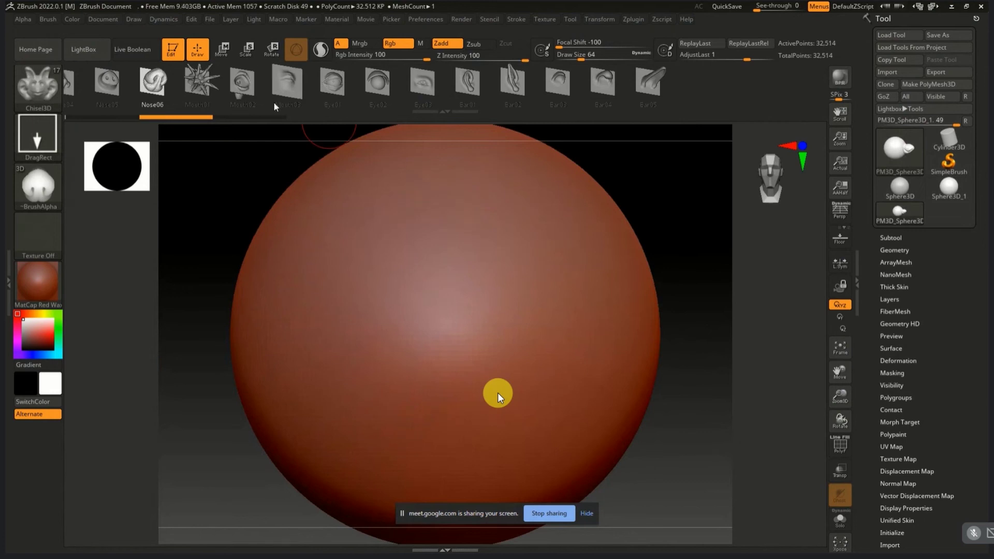
Step: Stamp mirrored Ear05 ears on both sides of the sphere and pick the Eye01 shape
{"action": "left_click", "coordinate": [647, 86]}
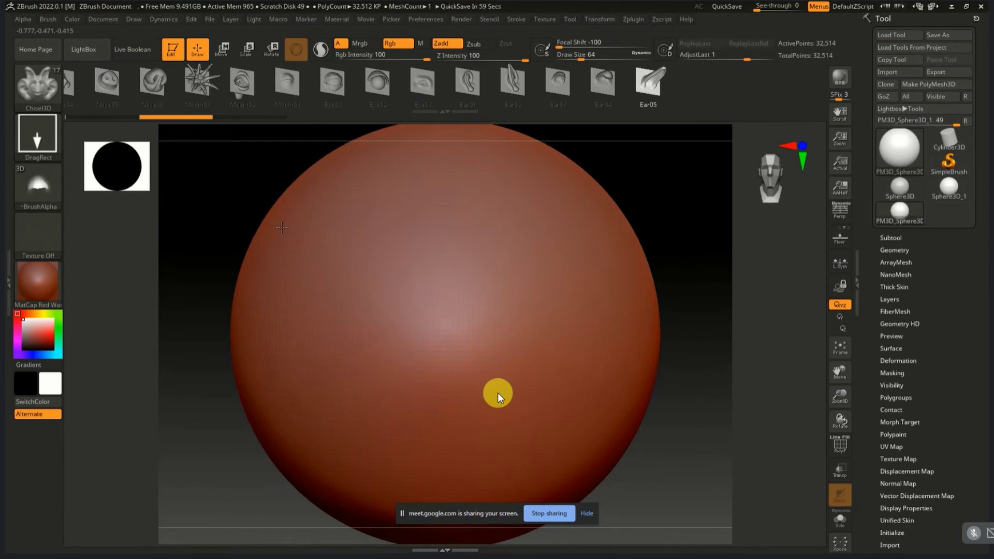
{"action": "mouse_move", "coordinate": [277, 232]}
{"action": "left_mouse_down"}
{"action": "mouse_move", "coordinate": [338, 146]}
{"action": "mouse_move", "coordinate": [377, 139]}
{"action": "left_mouse_up"}
{"action": "key", "text": "ctrl"}
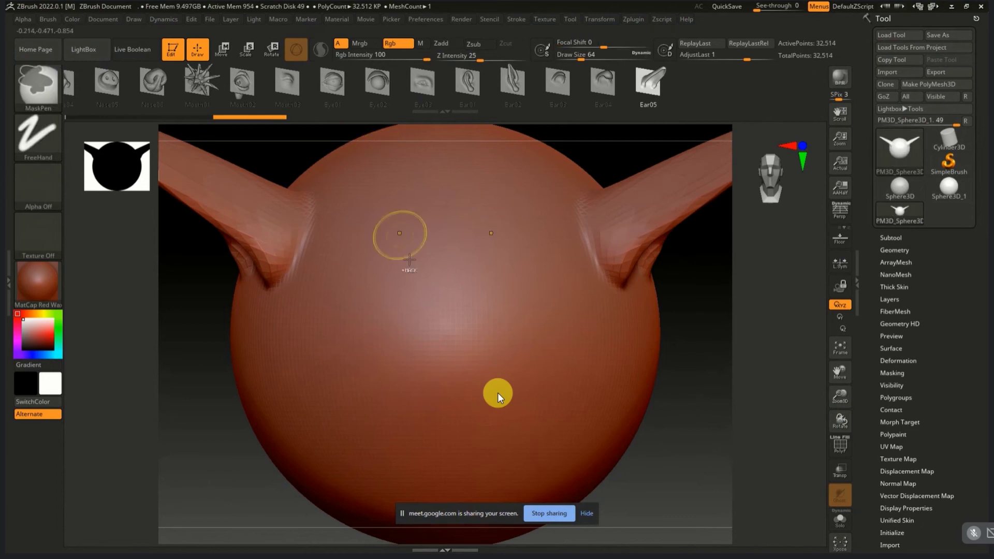
{"action": "mouse_move", "coordinate": [222, 378]}
{"action": "left_mouse_down"}
{"action": "mouse_move", "coordinate": [264, 373]}
{"action": "mouse_move", "coordinate": [224, 366]}
{"action": "left_mouse_up"}
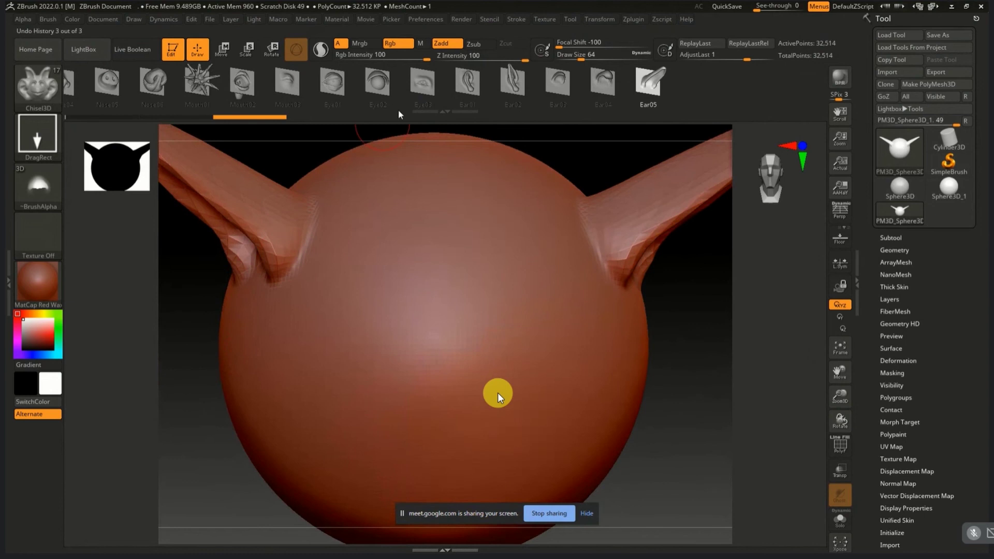
{"action": "left_click", "coordinate": [326, 86]}
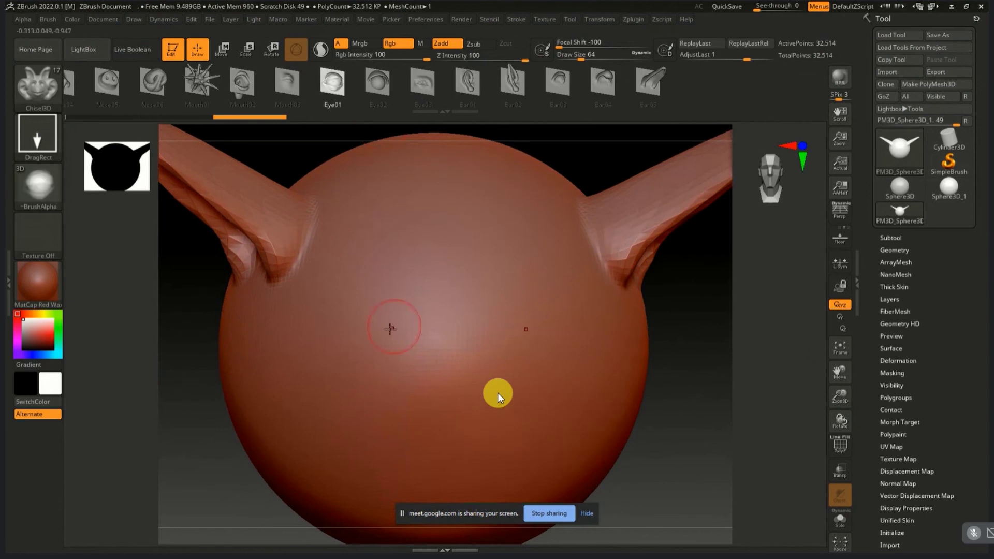
Step: Test a mirrored Eye01 stamp, dismiss an accidental search, undo it and reorient the head
{"action": "mouse_move", "coordinate": [366, 305]}
{"action": "left_mouse_down"}
{"action": "mouse_move", "coordinate": [370, 149]}
{"action": "mouse_move", "coordinate": [395, 149]}
{"action": "left_mouse_up"}
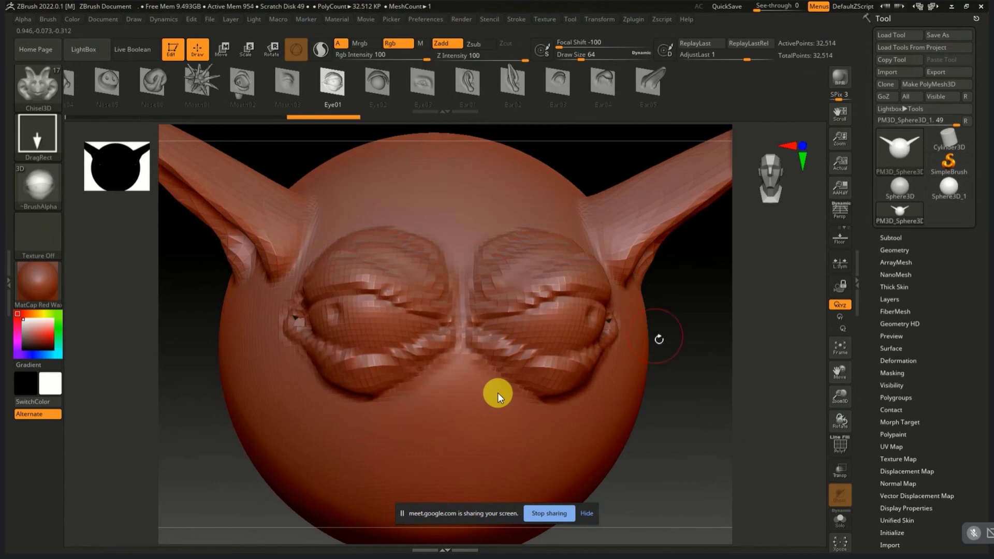
{"action": "key", "text": "super"}
{"action": "type", "text": "z"}
{"action": "key", "text": "Escape"}
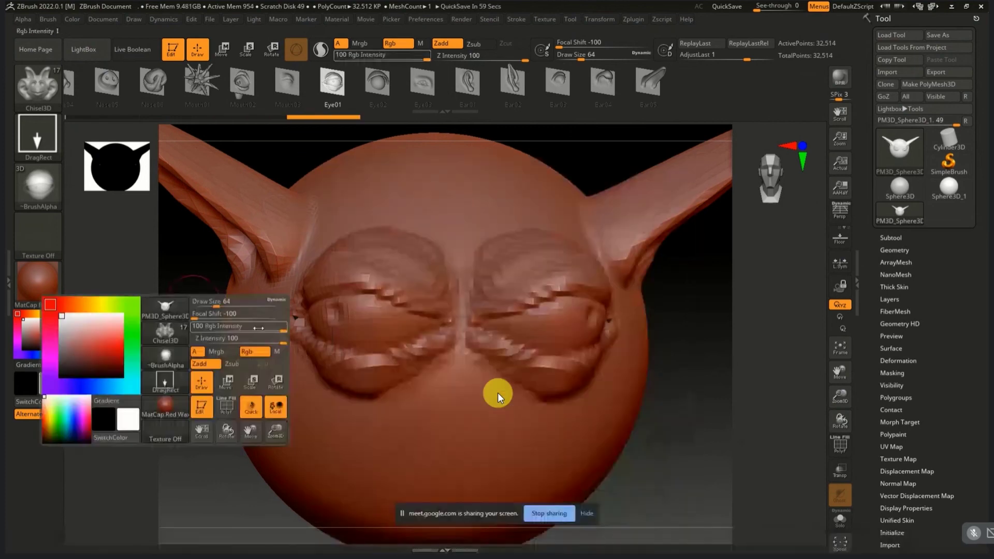
{"action": "key", "text": "ctrl+z"}
{"action": "left_click_drag", "start_coordinate": [689, 390], "coordinate": [688, 371]}
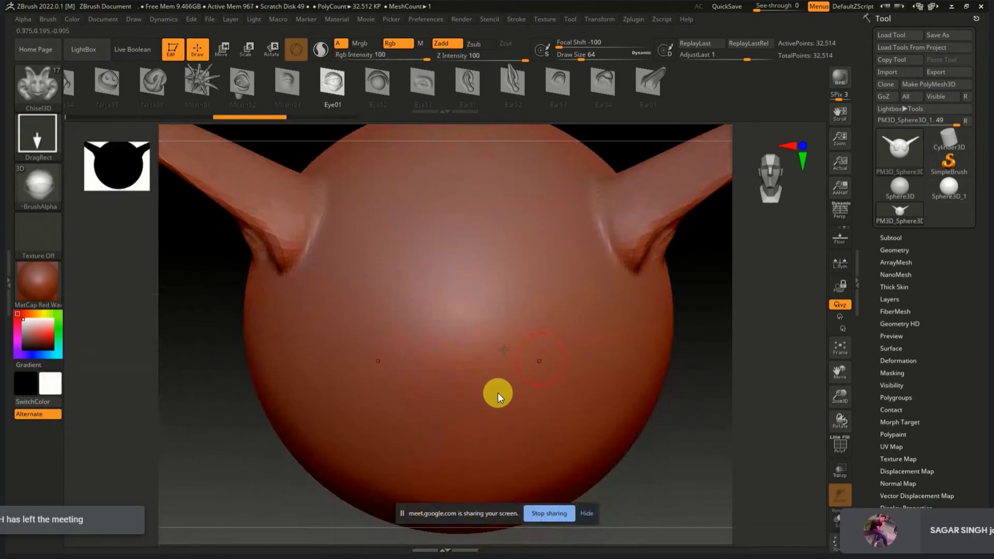
Step: Subdivide and restamp the Eye01 pair, redrawing until the mirrored eyes are large
{"action": "left_click_drag", "start_coordinate": [380, 288], "coordinate": [384, 167]}
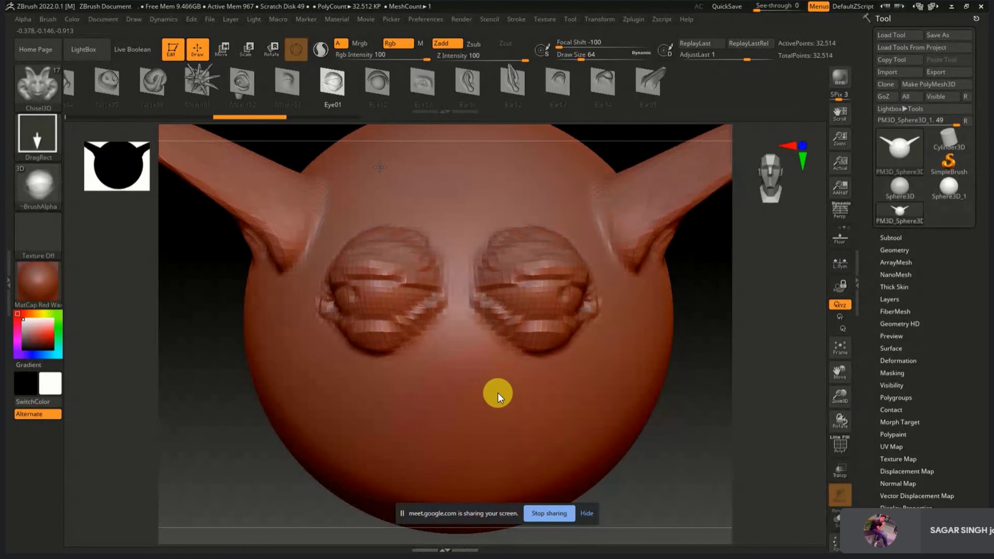
{"action": "key", "text": "ctrl+d"}
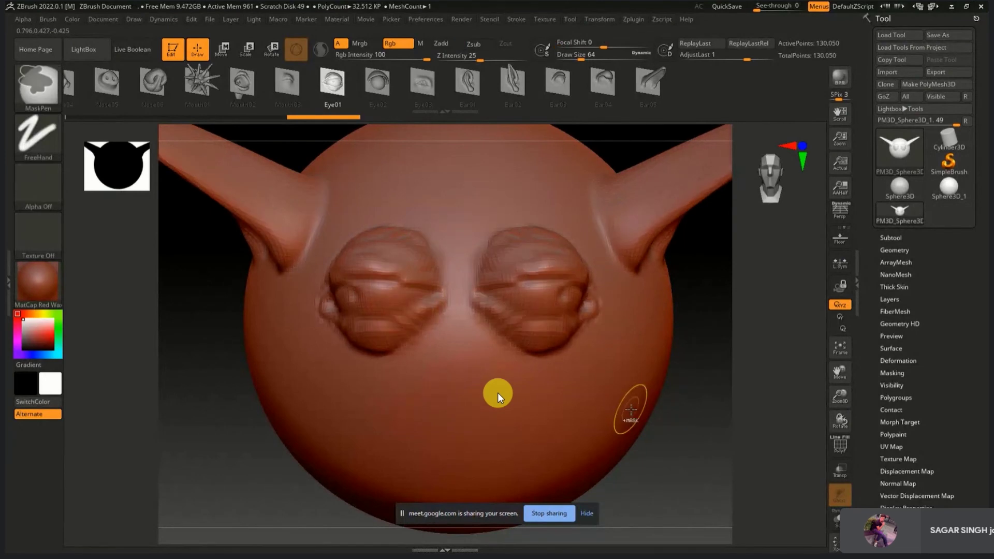
{"action": "key", "text": "ctrl+z"}
{"action": "key", "text": "ctrl+z"}
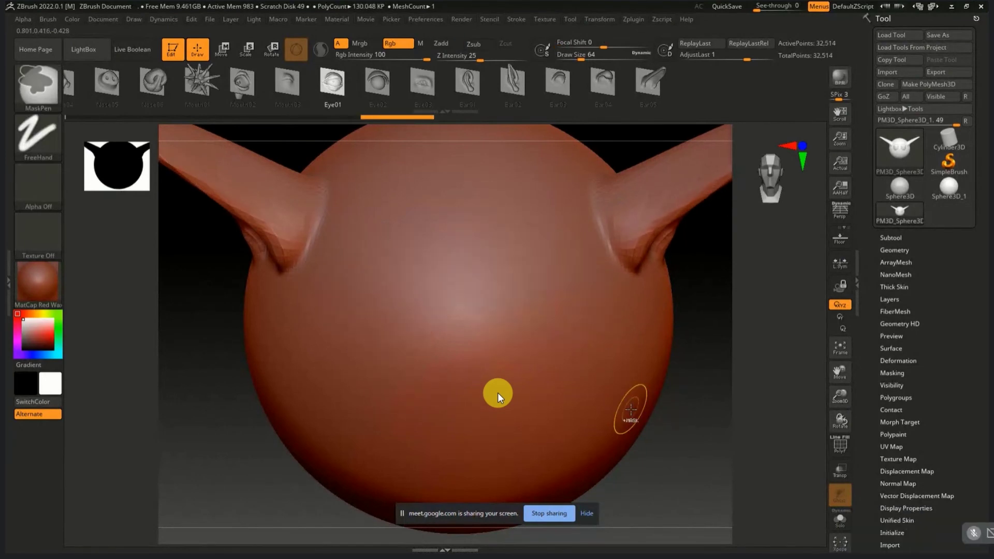
{"action": "key", "text": "ctrl+shift+z"}
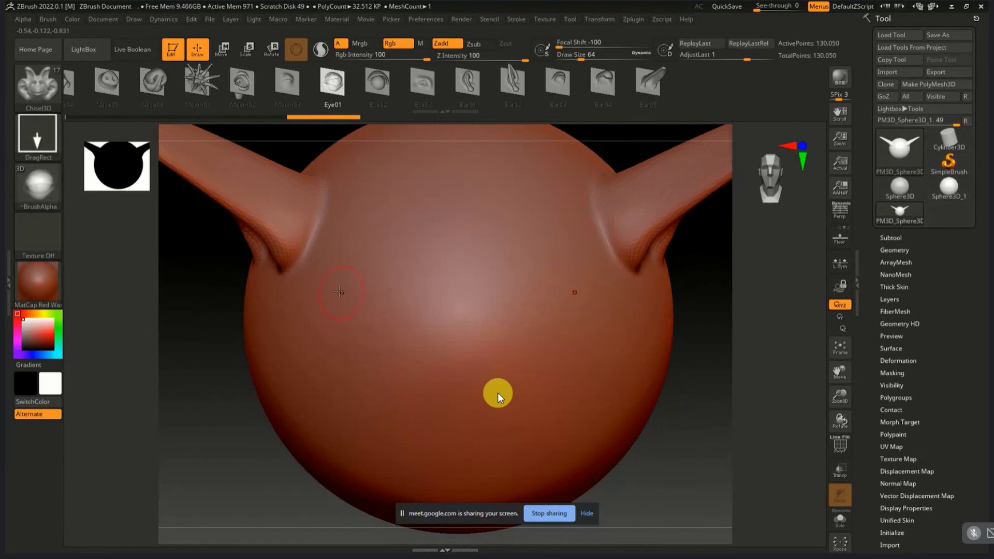
{"action": "left_click_drag", "start_coordinate": [361, 285], "coordinate": [374, 132]}
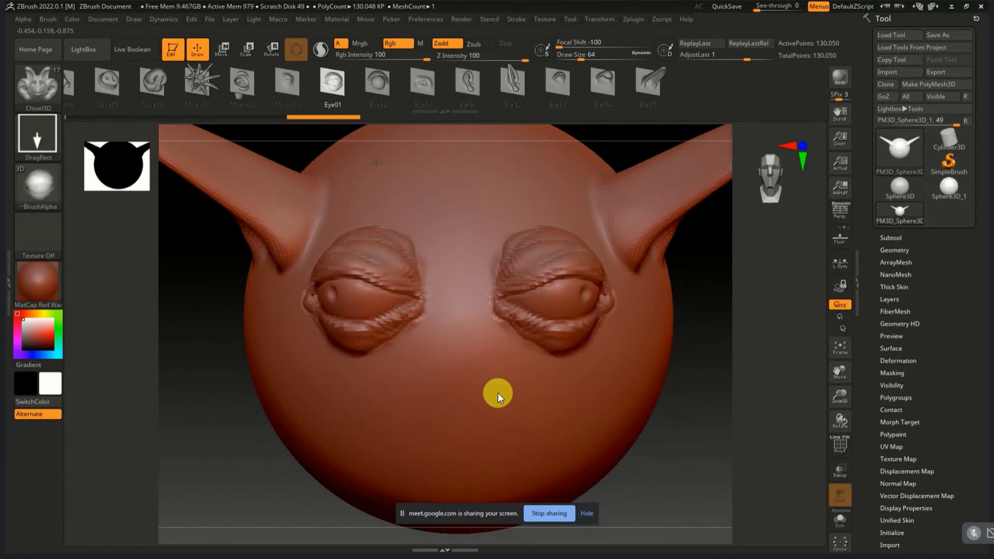
{"action": "key", "text": "ctrl+z"}
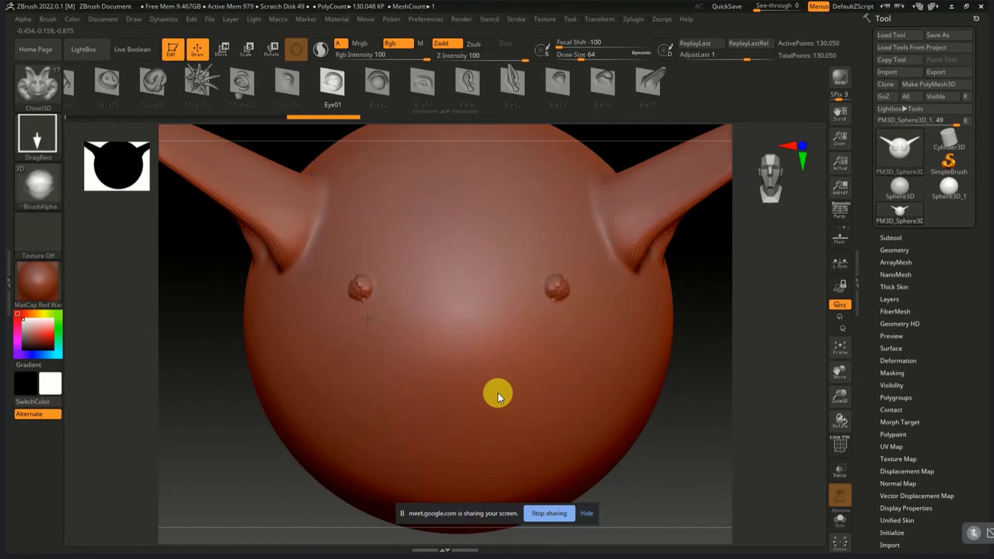
{"action": "mouse_move", "coordinate": [358, 277]}
{"action": "left_mouse_down"}
{"action": "mouse_move", "coordinate": [217, 394]}
{"action": "mouse_move", "coordinate": [324, 399]}
{"action": "mouse_move", "coordinate": [291, 188]}
{"action": "left_mouse_up"}
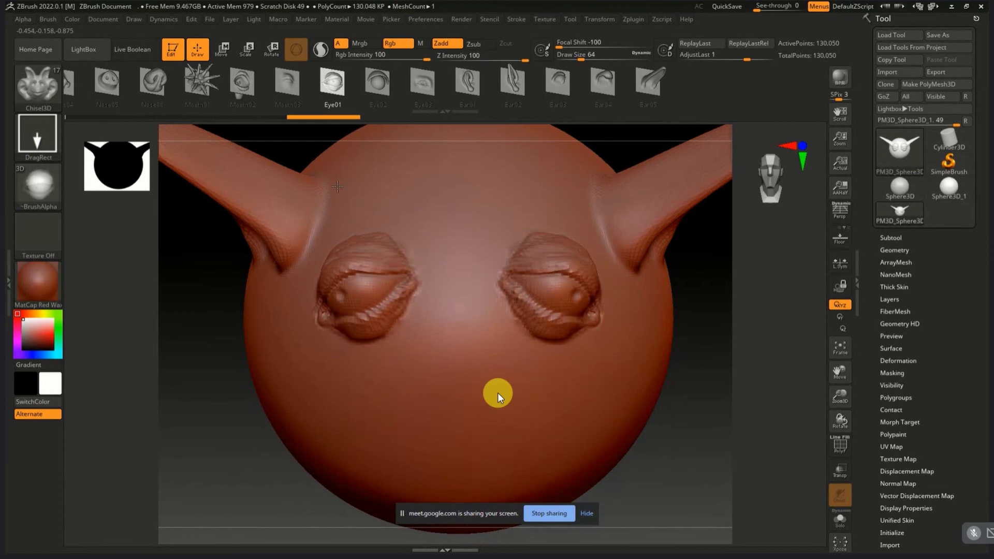
{"action": "mouse_move", "coordinate": [291, 188]}
{"action": "left_mouse_down"}
{"action": "mouse_move", "coordinate": [425, 320]}
{"action": "mouse_move", "coordinate": [366, 416]}
{"action": "mouse_move", "coordinate": [315, 401]}
{"action": "mouse_move", "coordinate": [342, 419]}
{"action": "left_mouse_up"}
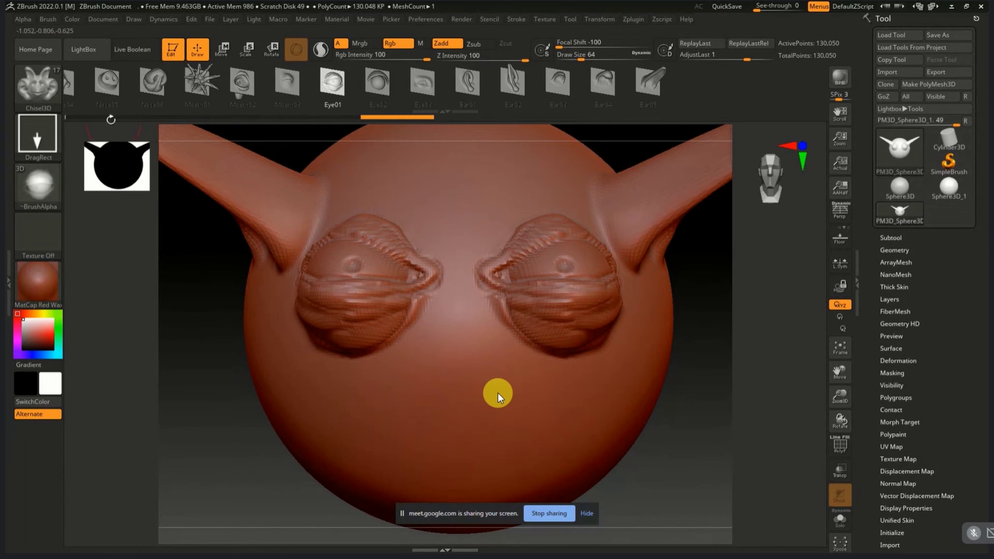
Step: Insert a Nose05 snout below the eyes, resize it, and zoom out on the head
{"action": "left_click", "coordinate": [108, 83]}
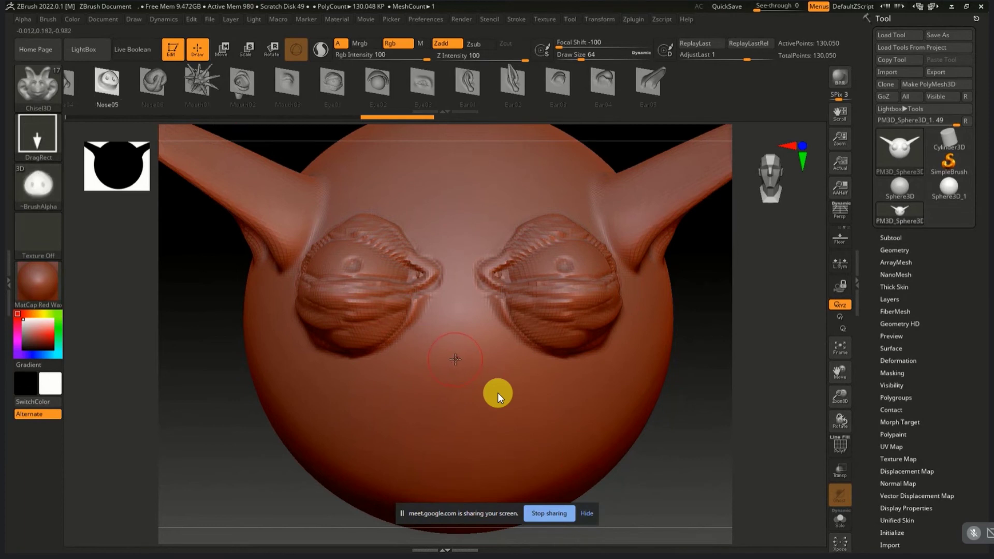
{"action": "left_click_drag", "start_coordinate": [455, 359], "coordinate": [439, 479]}
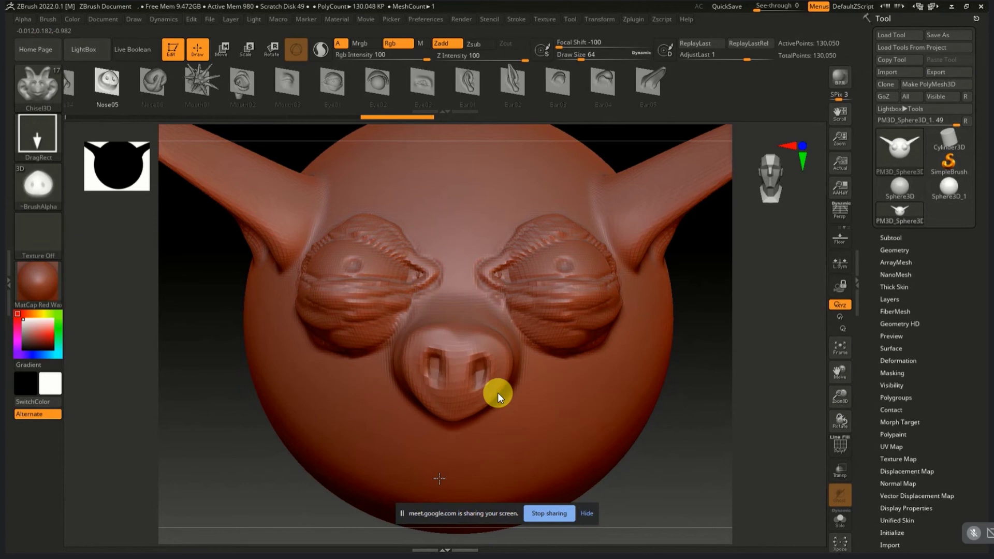
{"action": "left_click_drag", "start_coordinate": [439, 479], "coordinate": [488, 442]}
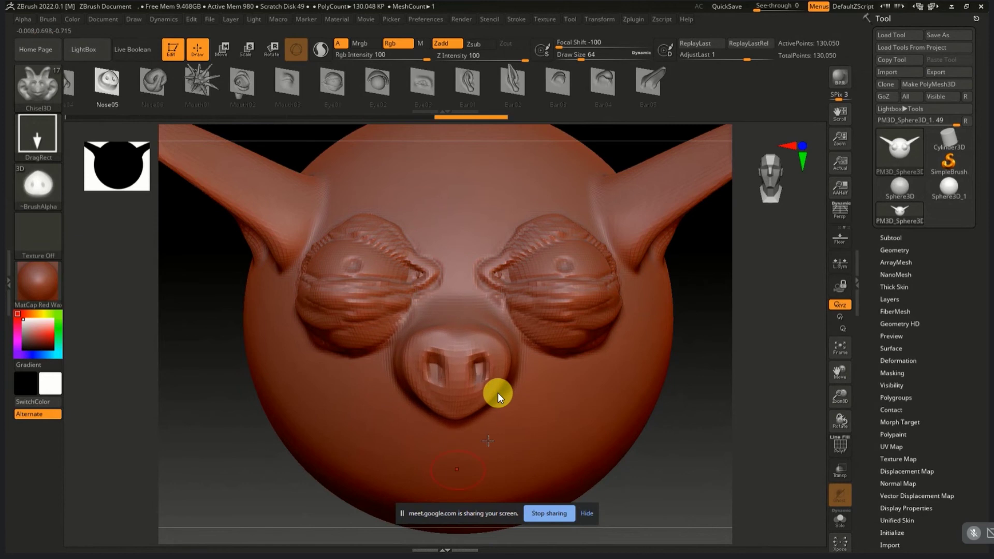
{"action": "right_click_drag", "start_coordinate": [628, 355], "coordinate": [606, 408], "text": "ctrl"}
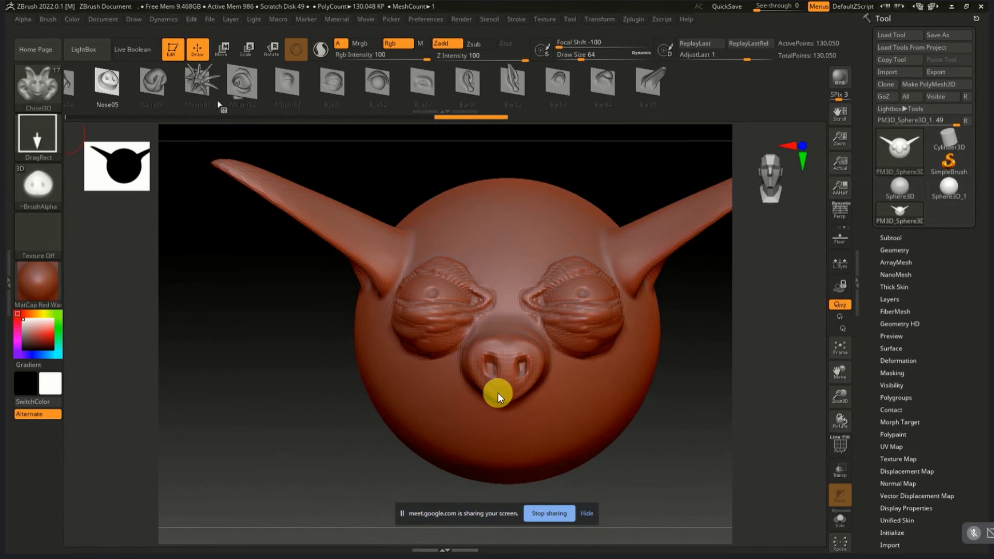
Step: Browse the insert meshes and stamp a Mouth02 mouth below the snout
{"action": "left_click", "coordinate": [82, 84]}
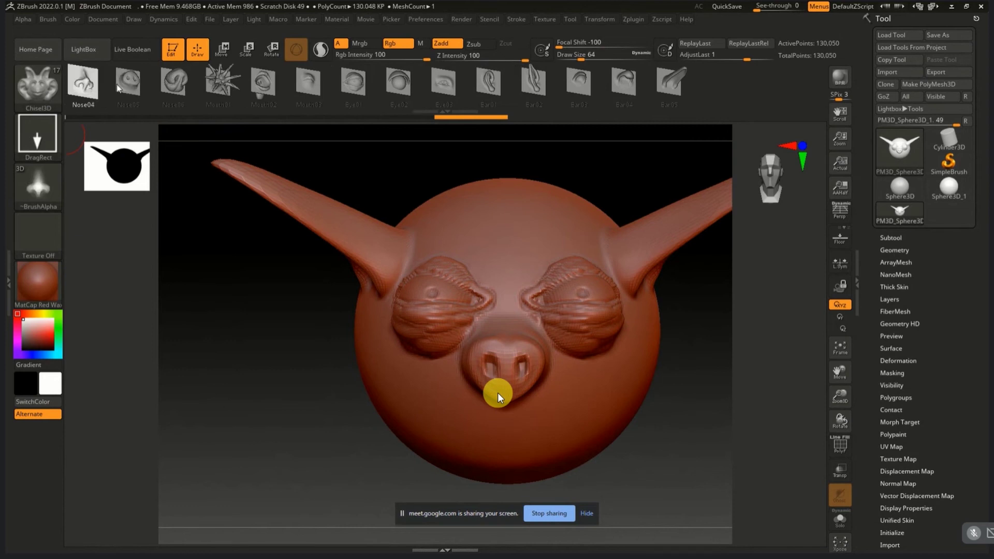
{"action": "left_click", "coordinate": [334, 101]}
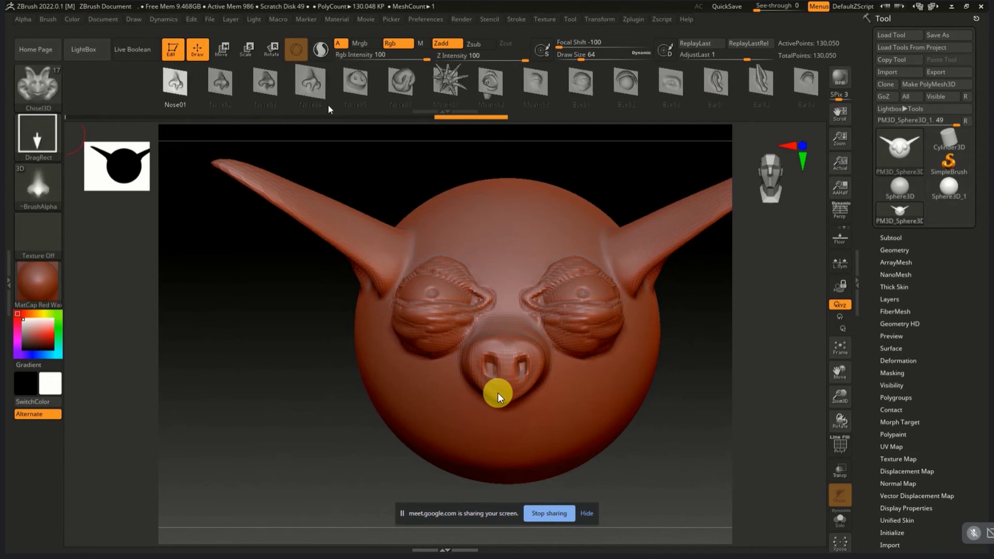
{"action": "left_click", "coordinate": [124, 84]}
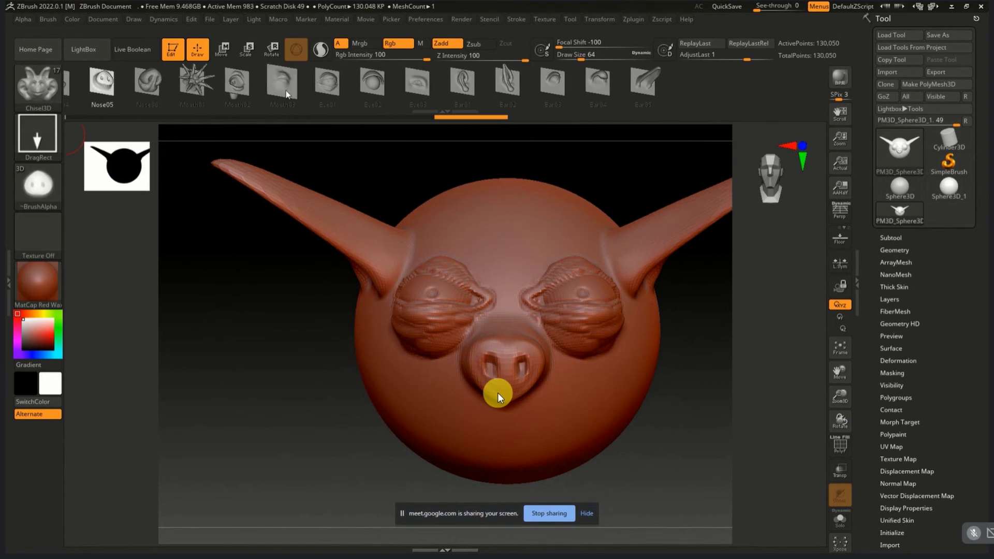
{"action": "left_click", "coordinate": [238, 86]}
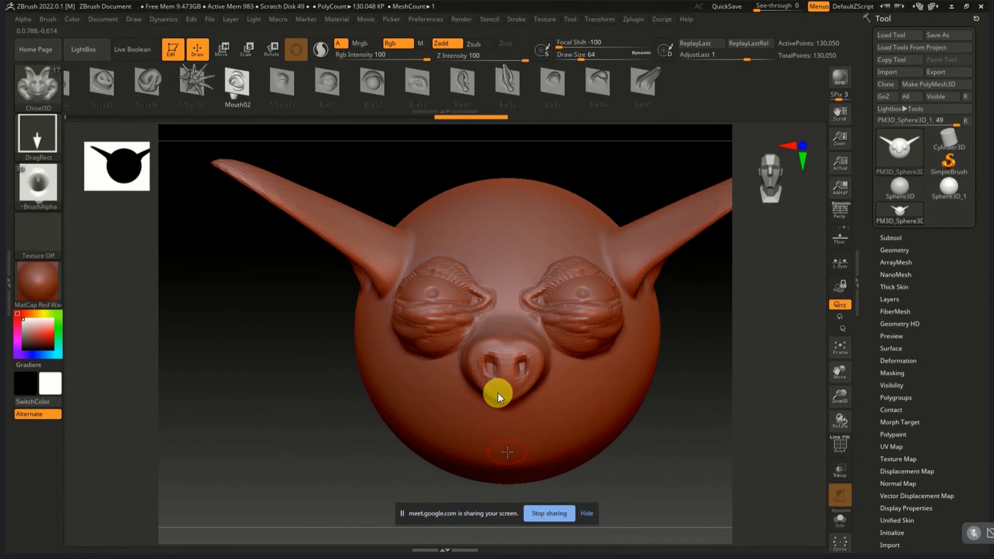
{"action": "mouse_move", "coordinate": [508, 452]}
{"action": "left_mouse_down"}
{"action": "mouse_move", "coordinate": [586, 439]}
{"action": "mouse_move", "coordinate": [510, 341]}
{"action": "left_mouse_up"}
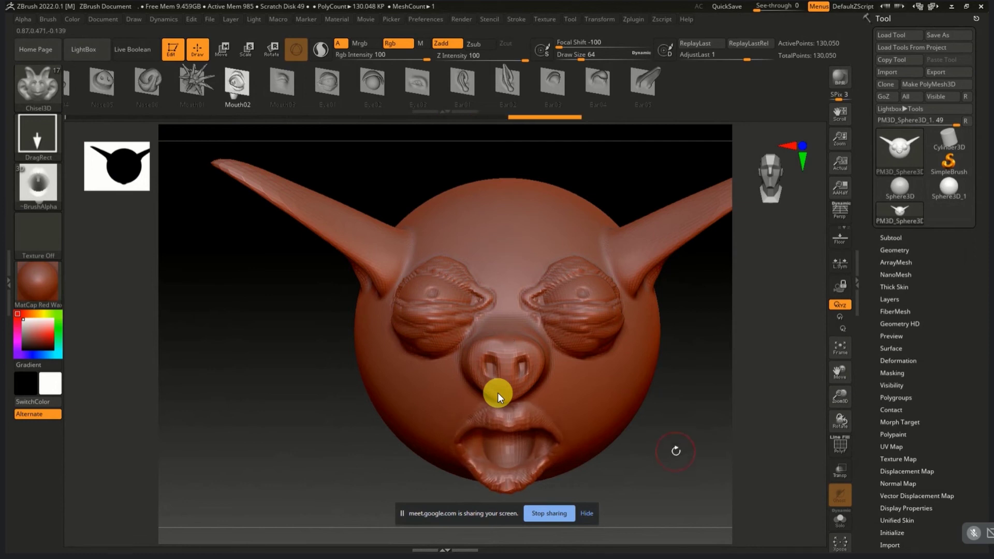
{"action": "mouse_move", "coordinate": [675, 453]}
{"action": "left_mouse_down"}
{"action": "mouse_move", "coordinate": [688, 426]}
{"action": "mouse_move", "coordinate": [688, 459]}
{"action": "mouse_move", "coordinate": [648, 444]}
{"action": "left_mouse_up"}
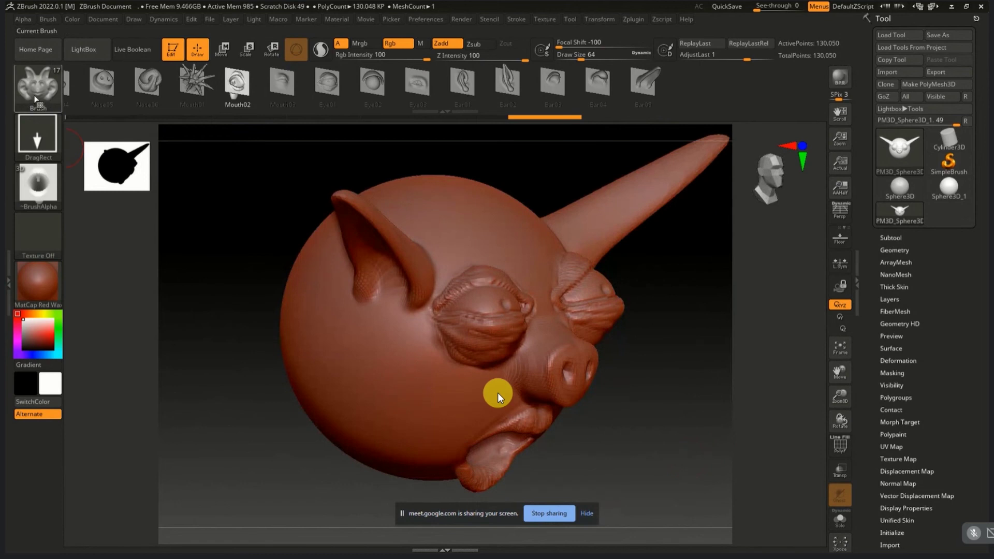
Step: Sculpt and smooth ClayBuildup brow ridges over the eyes, then step down one subdivision level
{"action": "key", "text": "b"}
{"action": "key", "text": "c"}
{"action": "key", "text": "b"}
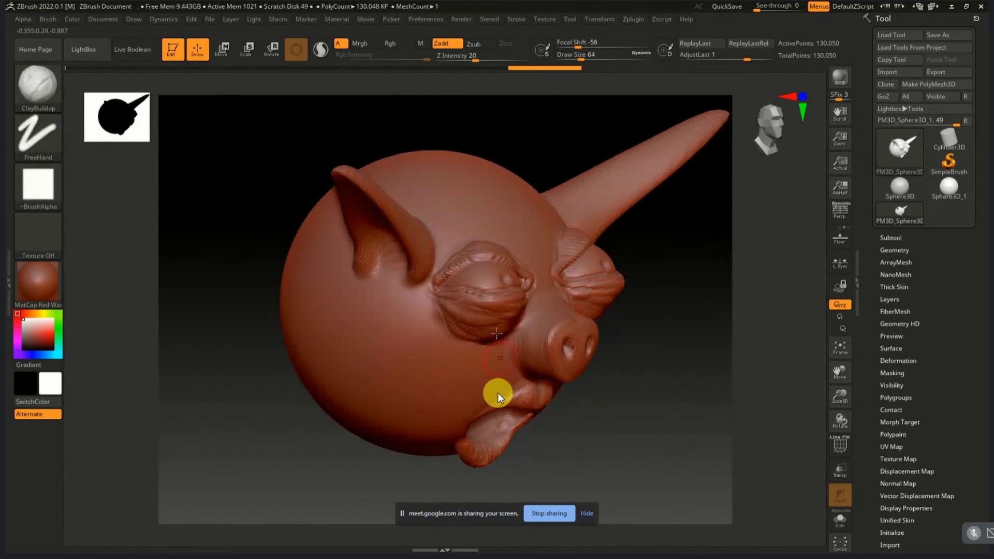
{"action": "left_click_drag", "start_coordinate": [466, 208], "coordinate": [454, 235]}
{"action": "mouse_move", "coordinate": [488, 211]}
{"action": "left_mouse_down"}
{"action": "mouse_move", "coordinate": [448, 236]}
{"action": "mouse_move", "coordinate": [435, 228]}
{"action": "mouse_move", "coordinate": [495, 207]}
{"action": "mouse_move", "coordinate": [474, 228]}
{"action": "left_mouse_up"}
{"action": "mouse_move", "coordinate": [685, 251]}
{"action": "left_mouse_down"}
{"action": "mouse_move", "coordinate": [672, 273]}
{"action": "mouse_move", "coordinate": [631, 276]}
{"action": "left_mouse_up"}
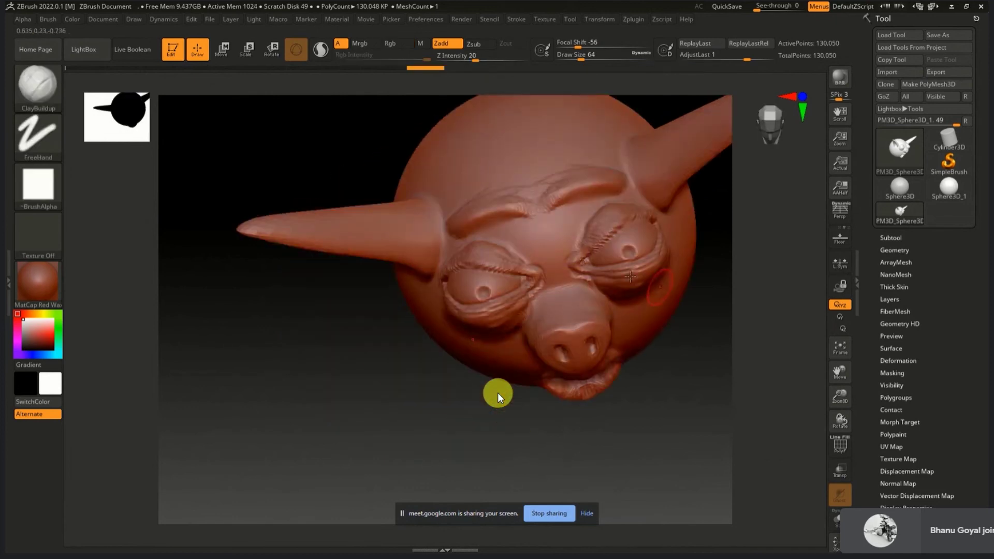
{"action": "key", "text": "shift"}
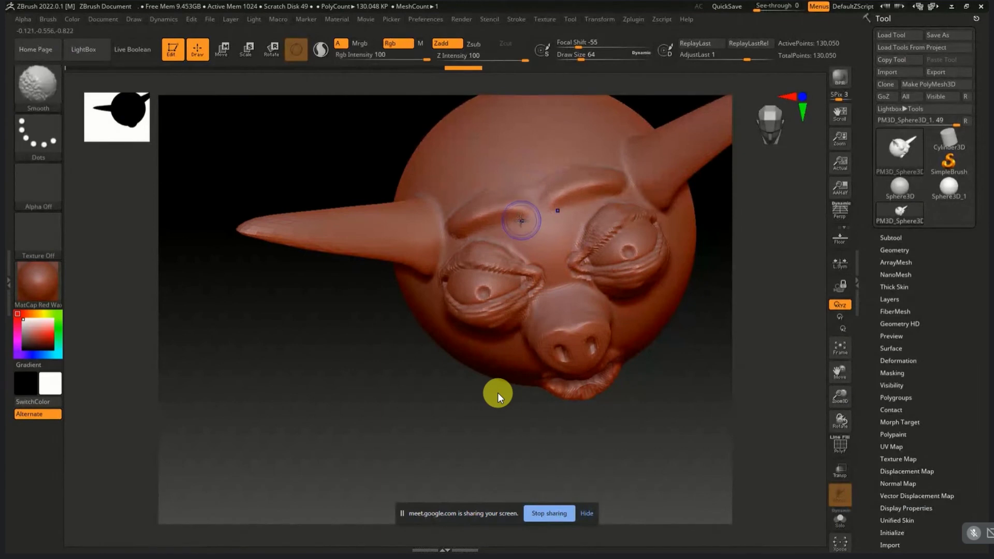
{"action": "key", "text": "shift+d"}
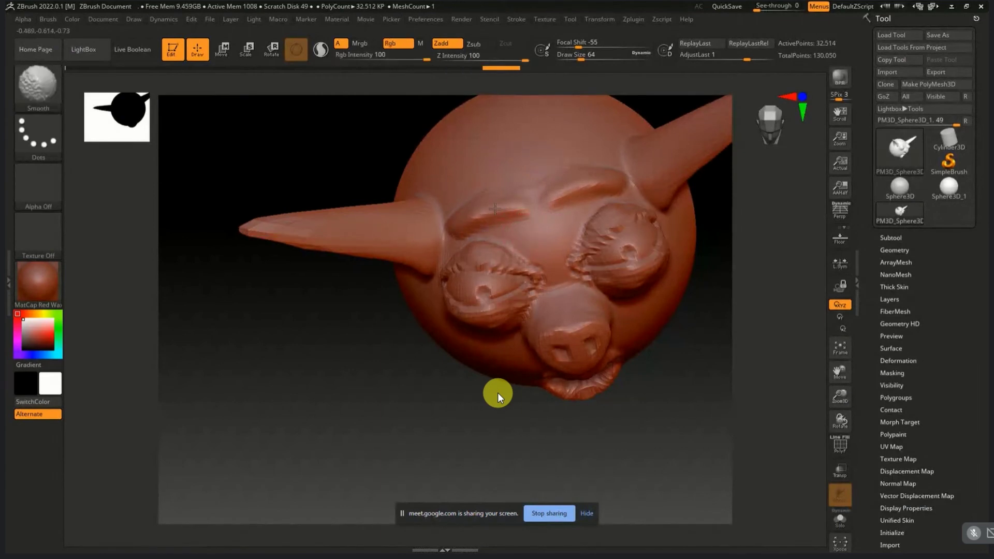
Step: Smooth the brow, then build up and smooth ClayBuildup strokes on the left cheek
{"action": "mouse_move", "coordinate": [494, 208]}
{"action": "left_mouse_down", "text": "shift"}
{"action": "mouse_move", "coordinate": [515, 208]}
{"action": "mouse_move", "coordinate": [495, 193]}
{"action": "mouse_move", "coordinate": [596, 196]}
{"action": "mouse_move", "coordinate": [533, 198]}
{"action": "mouse_move", "coordinate": [562, 199]}
{"action": "left_mouse_up", "text": "shift"}
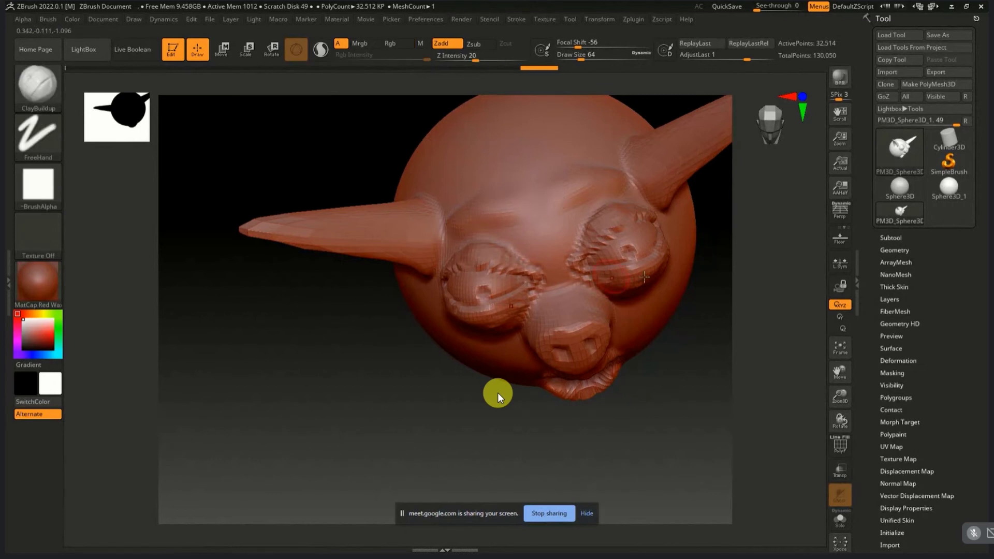
{"action": "mouse_move", "coordinate": [672, 309]}
{"action": "left_mouse_down"}
{"action": "mouse_move", "coordinate": [680, 355]}
{"action": "mouse_move", "coordinate": [670, 342]}
{"action": "left_mouse_up"}
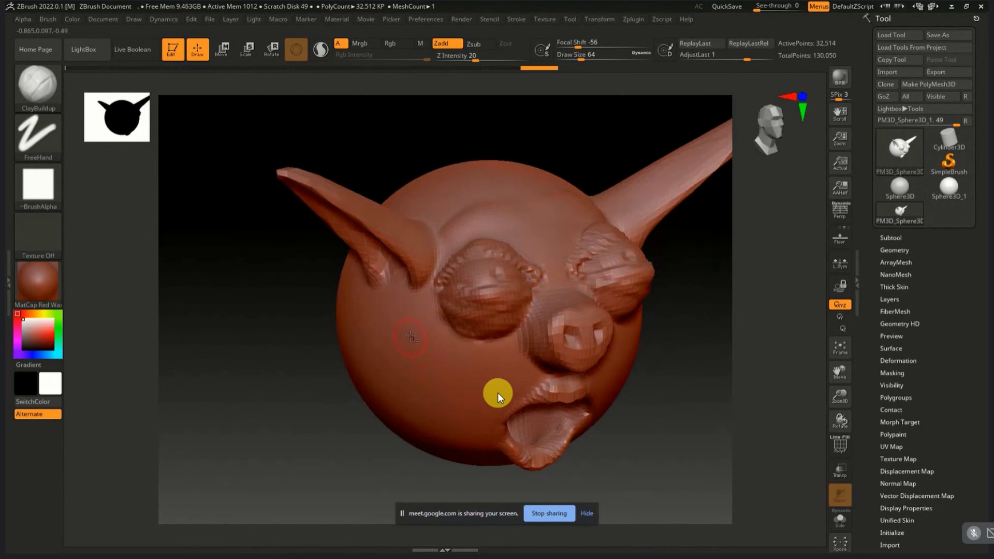
{"action": "mouse_move", "coordinate": [428, 351]}
{"action": "left_mouse_down"}
{"action": "mouse_move", "coordinate": [438, 383]}
{"action": "mouse_move", "coordinate": [425, 393]}
{"action": "mouse_move", "coordinate": [422, 378]}
{"action": "left_mouse_up"}
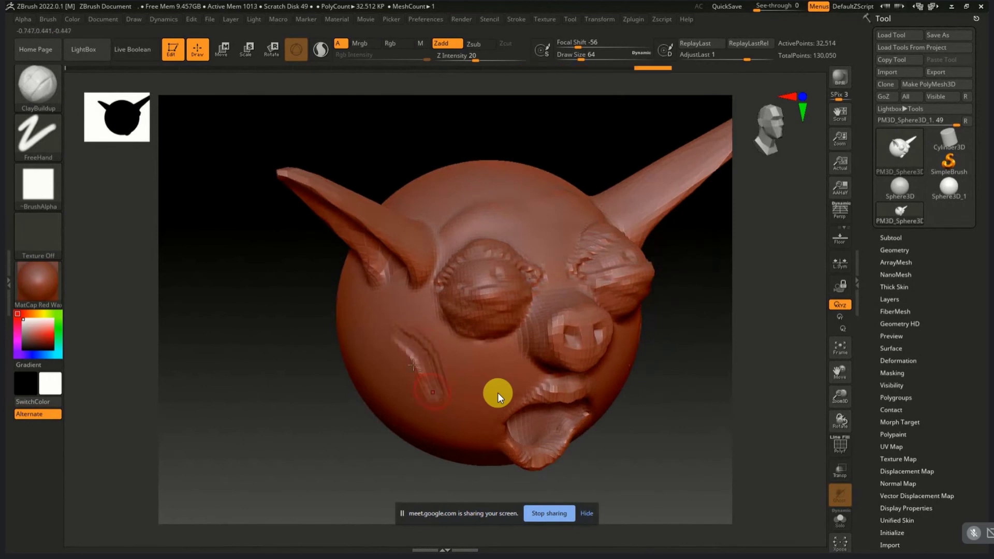
{"action": "mouse_move", "coordinate": [393, 339]}
{"action": "left_mouse_down"}
{"action": "mouse_move", "coordinate": [440, 388]}
{"action": "mouse_move", "coordinate": [432, 412]}
{"action": "mouse_move", "coordinate": [414, 362]}
{"action": "left_mouse_up"}
{"action": "key", "text": "ctrl+z"}
{"action": "key", "text": "ctrl+z"}
{"action": "key", "text": "ctrl+z"}
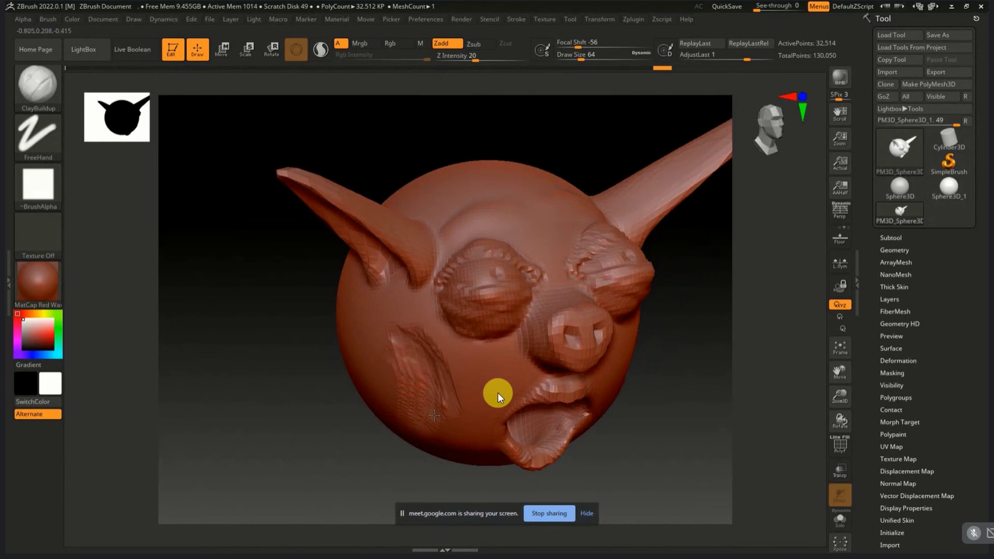
{"action": "key", "text": "ctrl+shift+z"}
{"action": "key", "text": "ctrl+shift+z"}
{"action": "key", "text": "ctrl+shift+z"}
{"action": "key", "text": "ctrl+shift+z"}
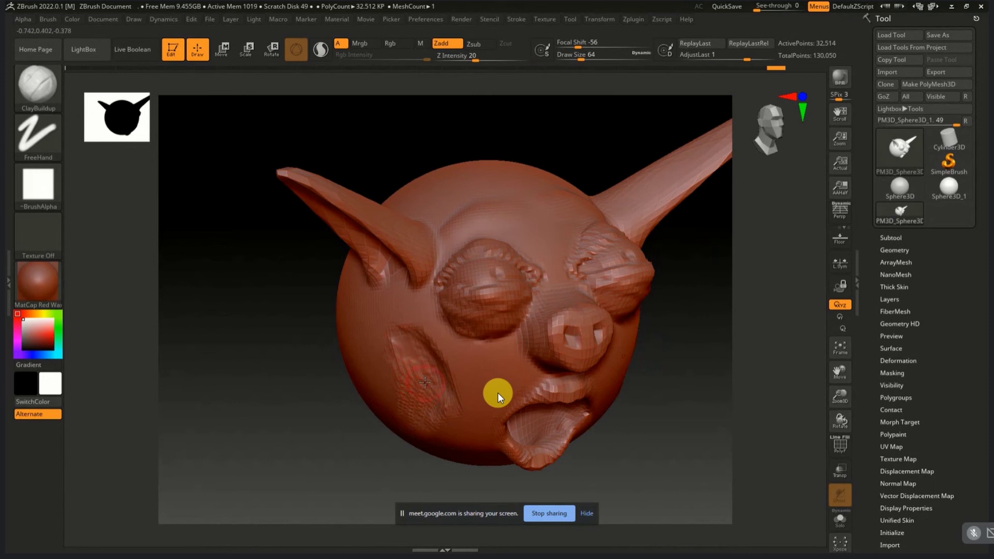
{"action": "key", "text": "shift"}
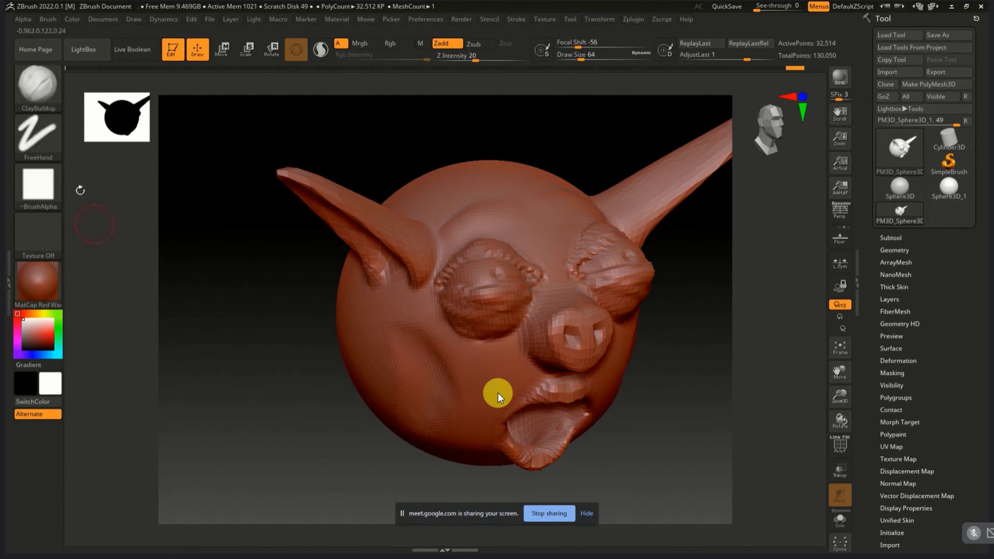
{"action": "left_click", "coordinate": [41, 81]}
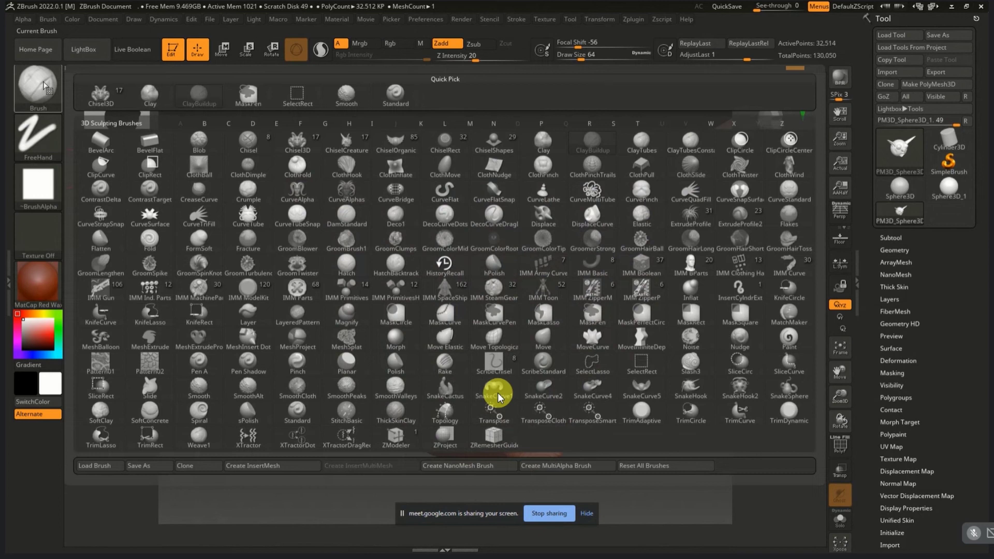
Step: Raise and smooth the left cheek with the Clay brush at Z intensity 100, facing the head front
{"action": "key", "text": "c"}
{"action": "key", "text": "l"}
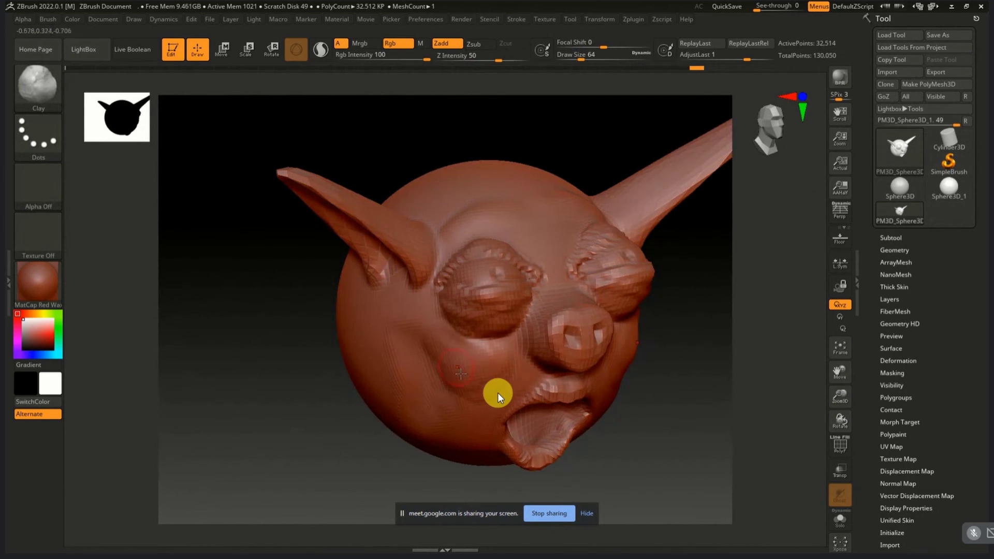
{"action": "left_click_drag", "start_coordinate": [478, 386], "coordinate": [488, 371]}
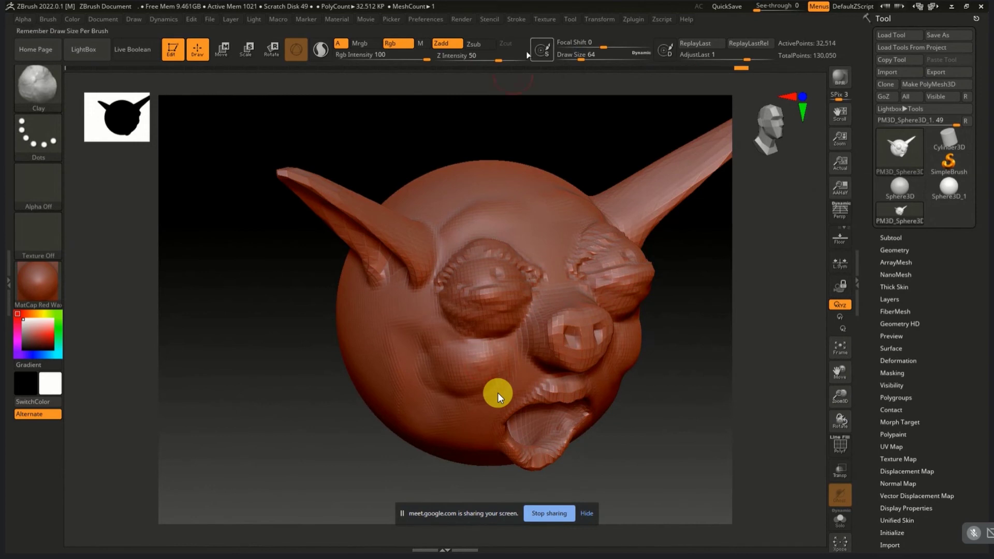
{"action": "left_click_drag", "start_coordinate": [498, 60], "coordinate": [538, 61]}
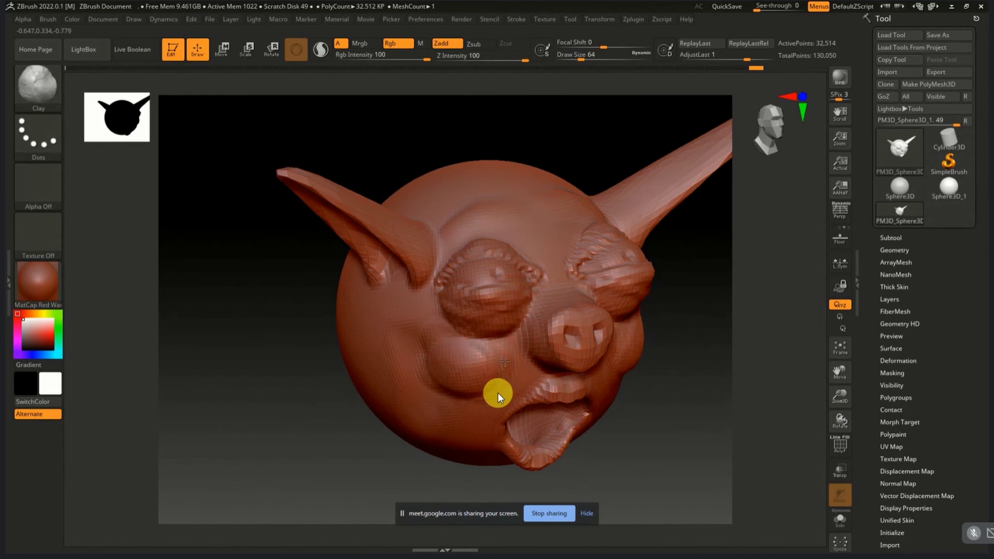
{"action": "key", "text": "shift"}
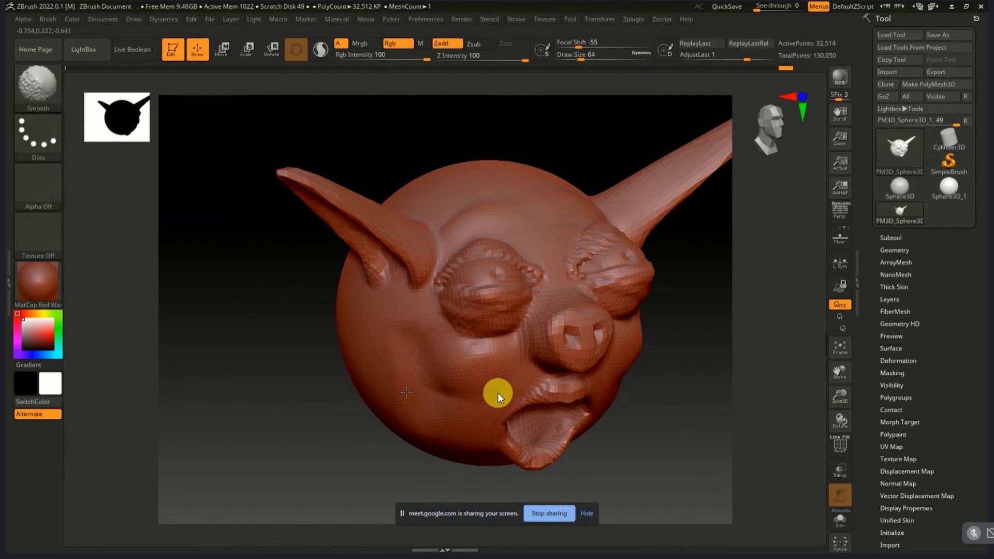
{"action": "key", "text": "shift"}
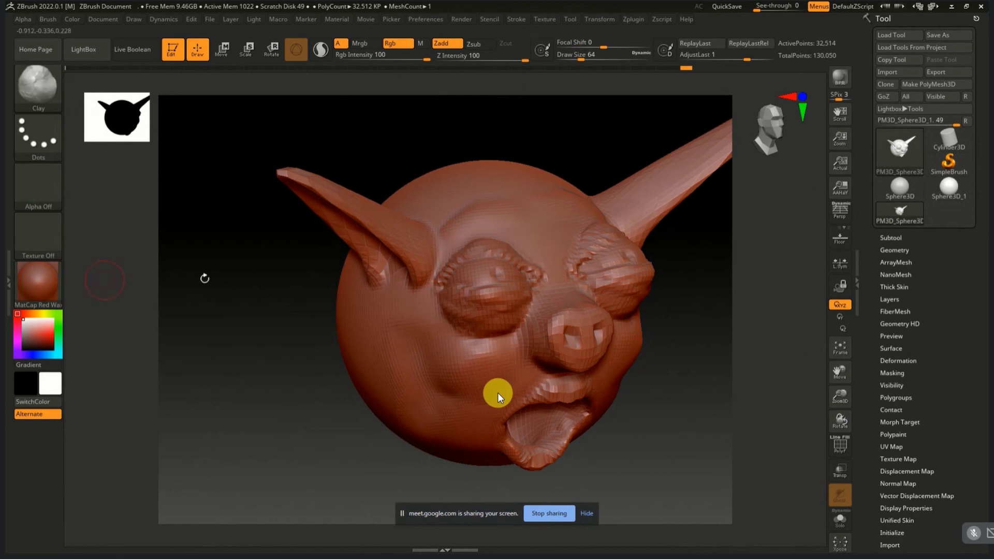
{"action": "left_click_drag", "start_coordinate": [204, 278], "coordinate": [678, 400]}
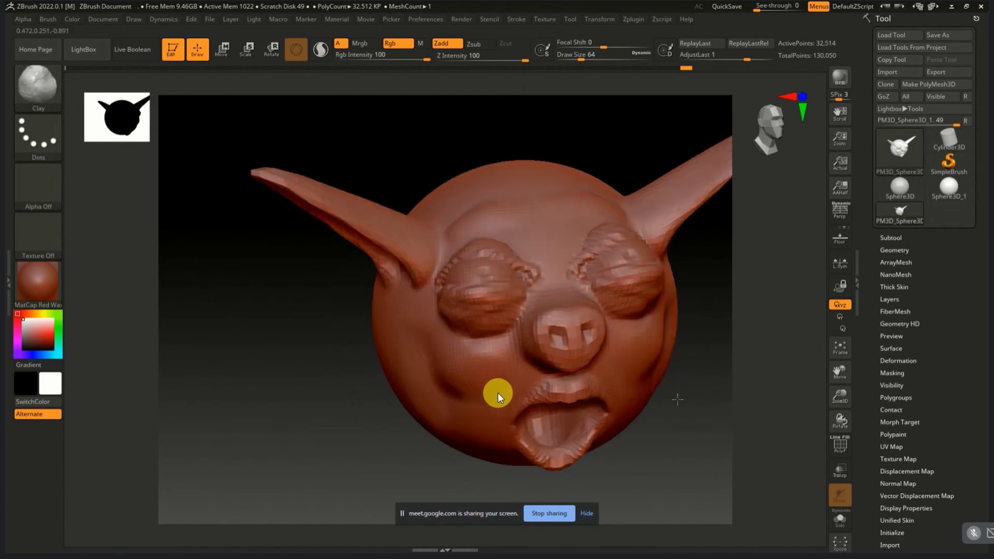
{"action": "left_click", "coordinate": [40, 89]}
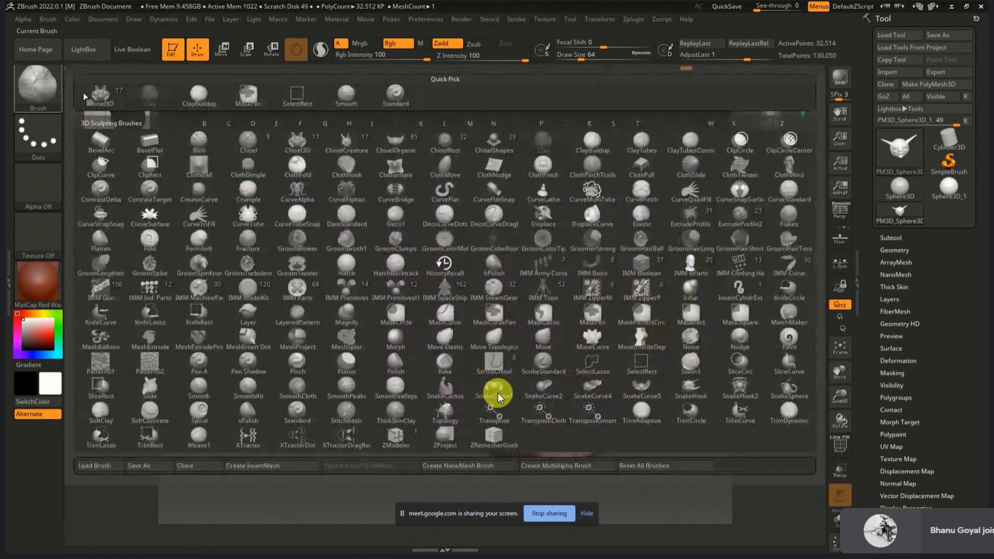
Step: Build up ClayBuildup ridges on the forehead between the eyes, then undo back twice
{"action": "left_click", "coordinate": [498, 398]}
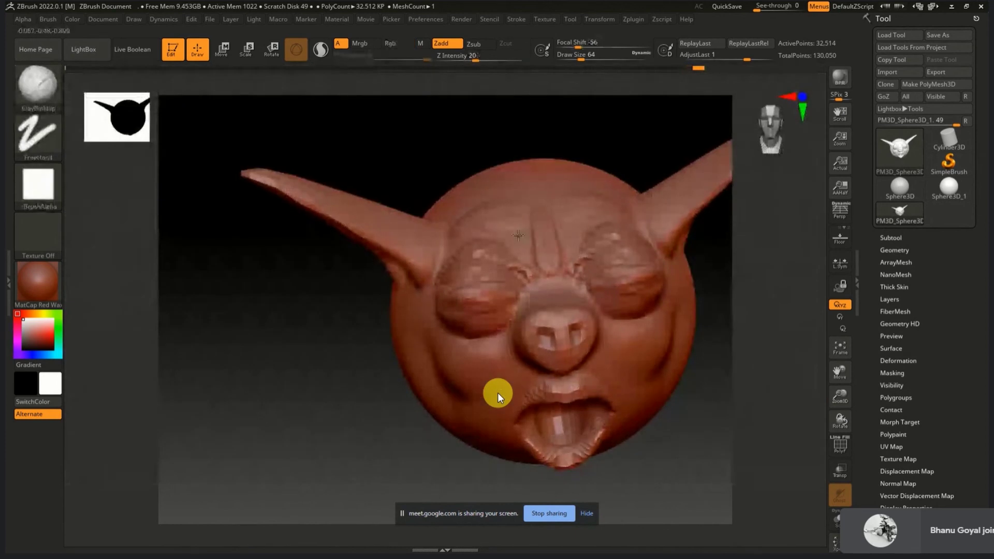
{"action": "mouse_move", "coordinate": [518, 236]}
{"action": "left_mouse_down"}
{"action": "mouse_move", "coordinate": [533, 254]}
{"action": "mouse_move", "coordinate": [575, 243]}
{"action": "mouse_move", "coordinate": [466, 233]}
{"action": "mouse_move", "coordinate": [537, 228]}
{"action": "mouse_move", "coordinate": [527, 248]}
{"action": "mouse_move", "coordinate": [550, 232]}
{"action": "left_mouse_up"}
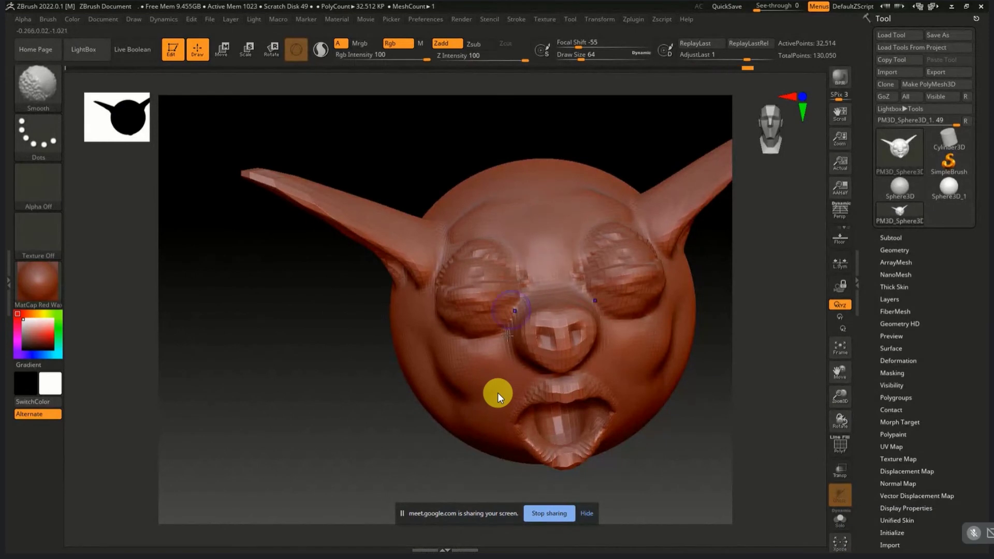
{"action": "key", "text": "ctrl+z"}
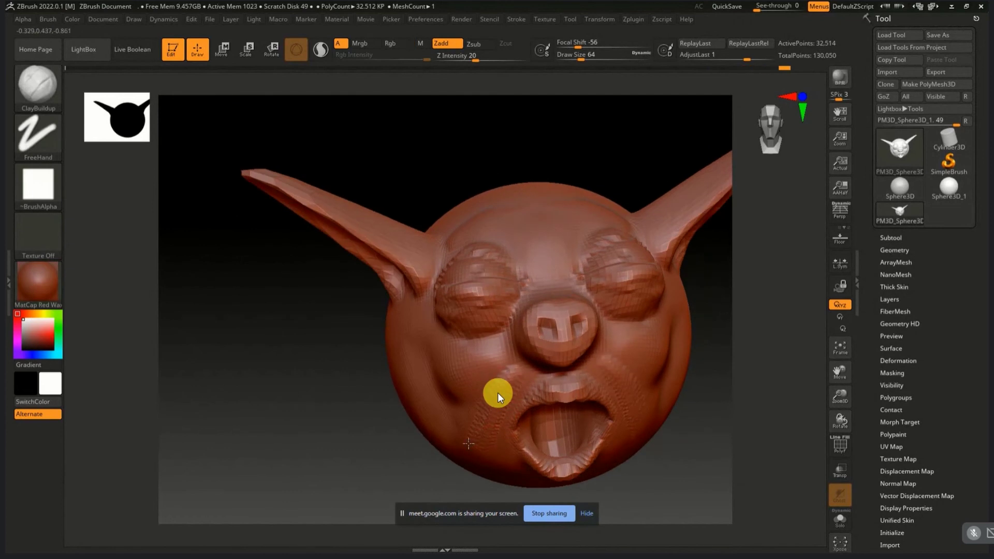
{"action": "key", "text": "ctrl+z"}
{"action": "key", "text": "ctrl+z"}
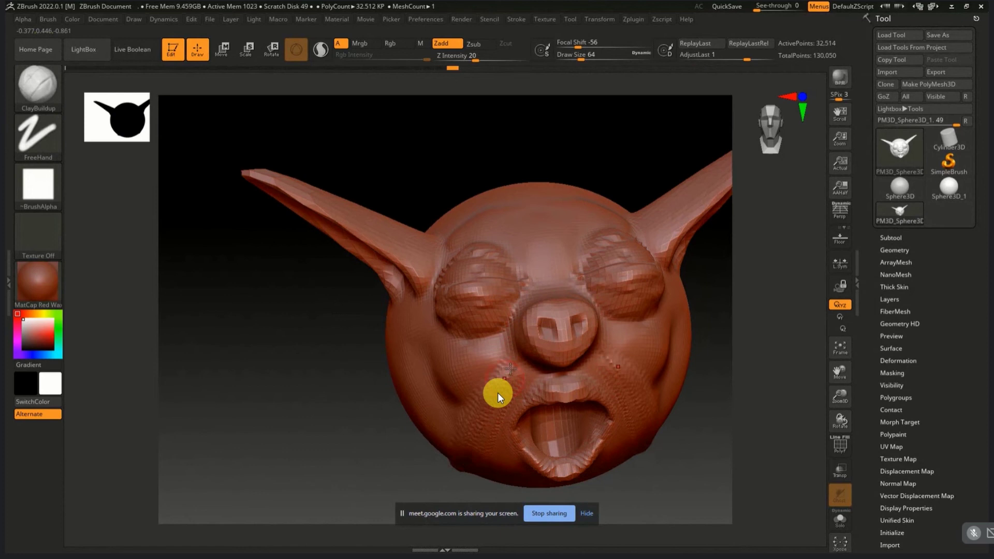
Step: Redo two history steps, turn the head frontal and attempt another subdivision
{"action": "key", "text": "ctrl+shift+z"}
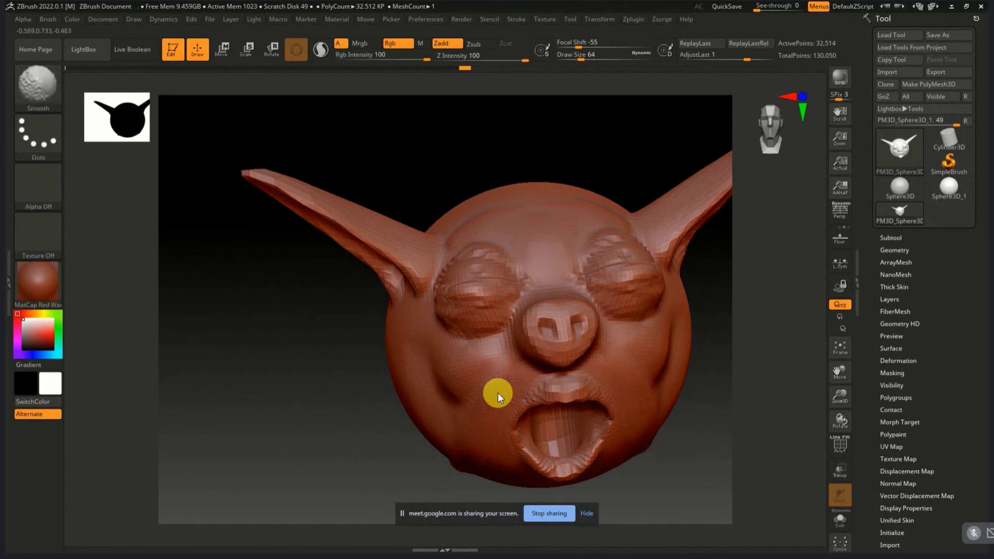
{"action": "key", "text": "ctrl+shift+z"}
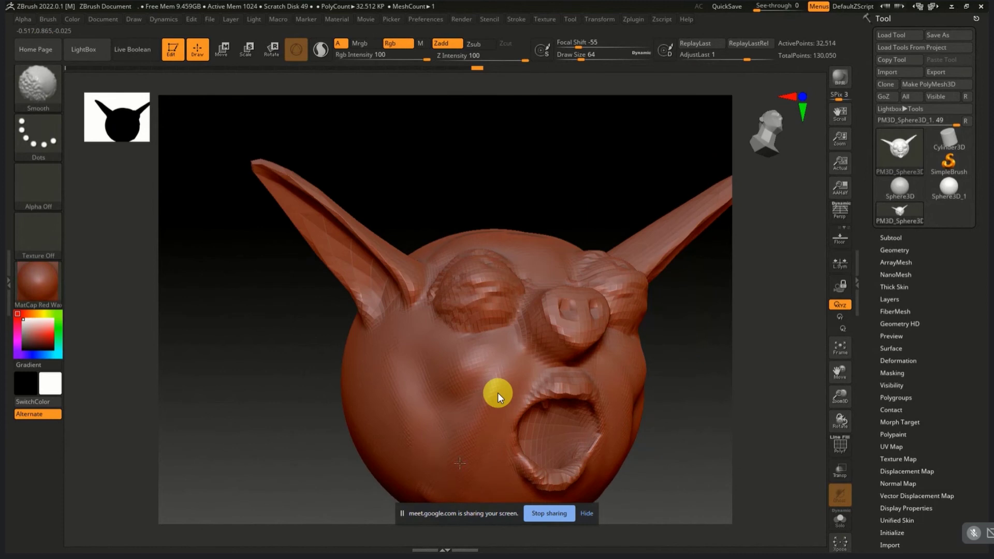
{"action": "mouse_move", "coordinate": [683, 407]}
{"action": "left_mouse_down"}
{"action": "mouse_move", "coordinate": [705, 435]}
{"action": "mouse_move", "coordinate": [688, 436]}
{"action": "left_mouse_up"}
{"action": "key", "text": "ctrl+d"}
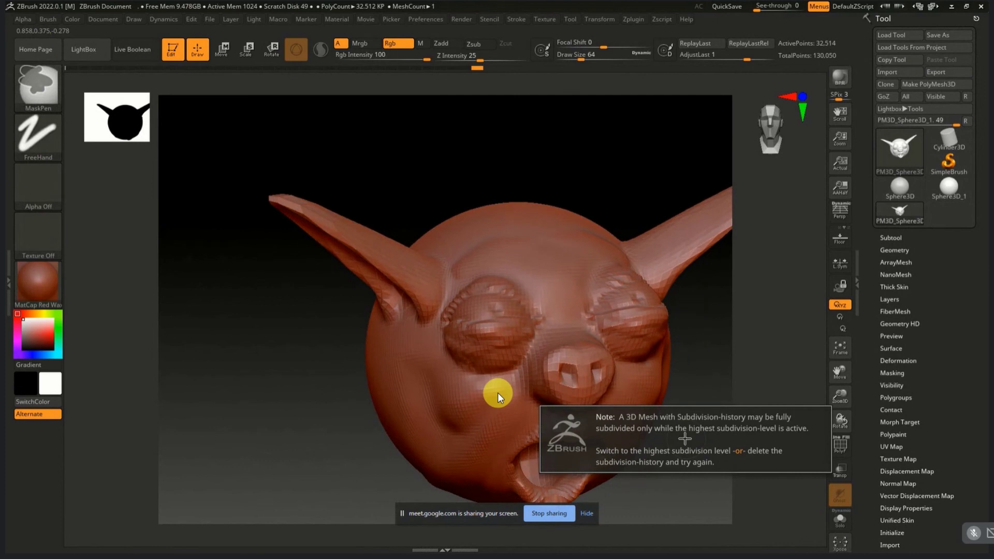
Step: Delete lower and higher subdivision levels, then subdivide the head once to 130,050 points
{"action": "left_click", "coordinate": [895, 251]}
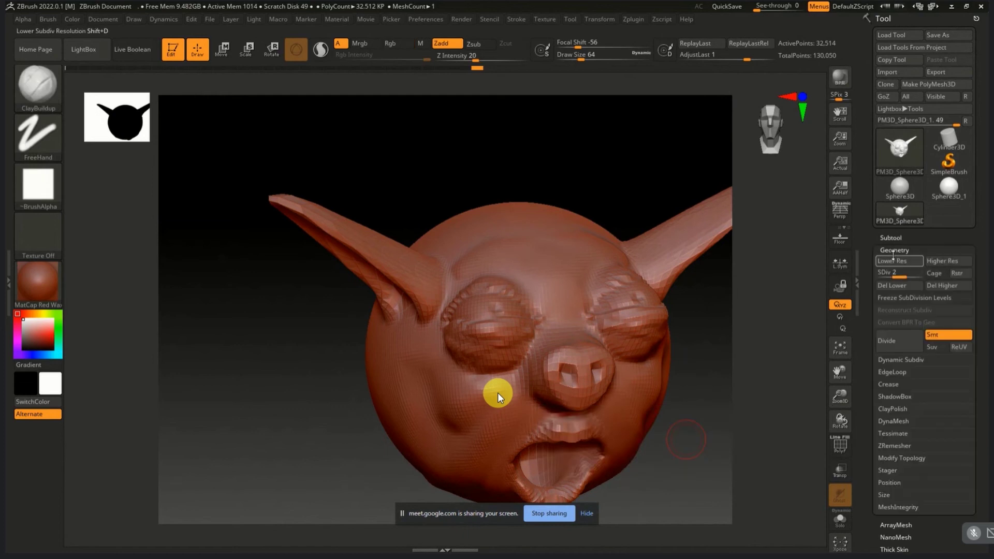
{"action": "left_click", "coordinate": [891, 286]}
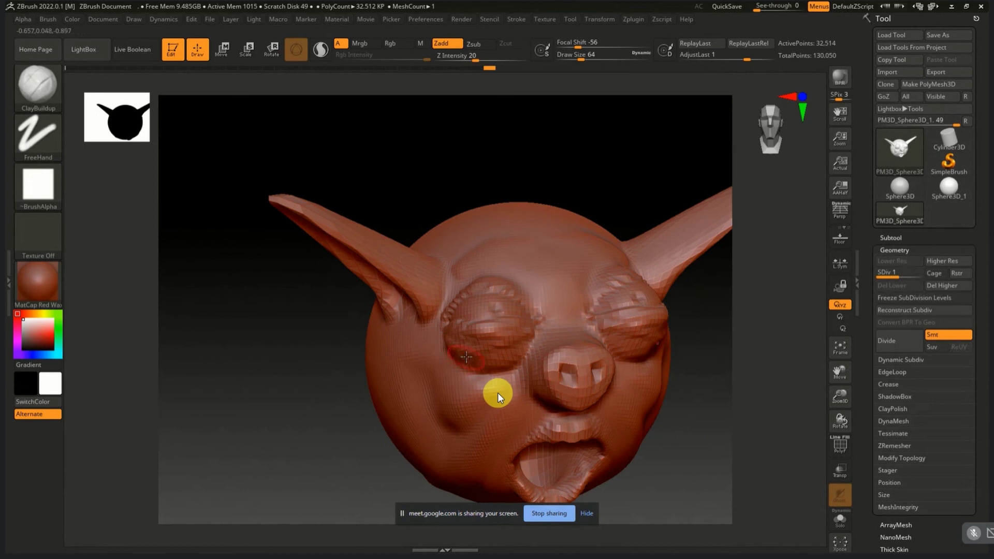
{"action": "key", "text": "ctrl+d"}
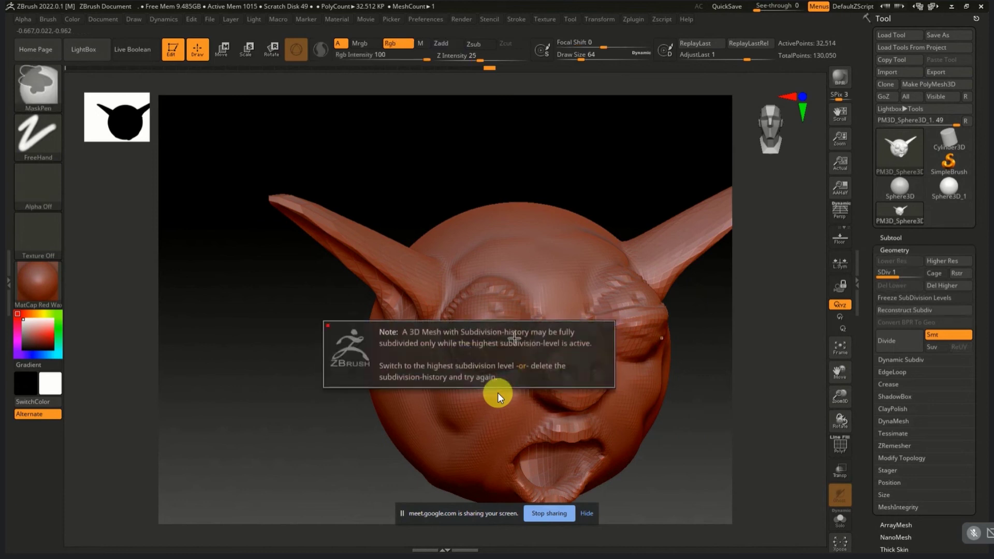
{"action": "left_click", "coordinate": [944, 286]}
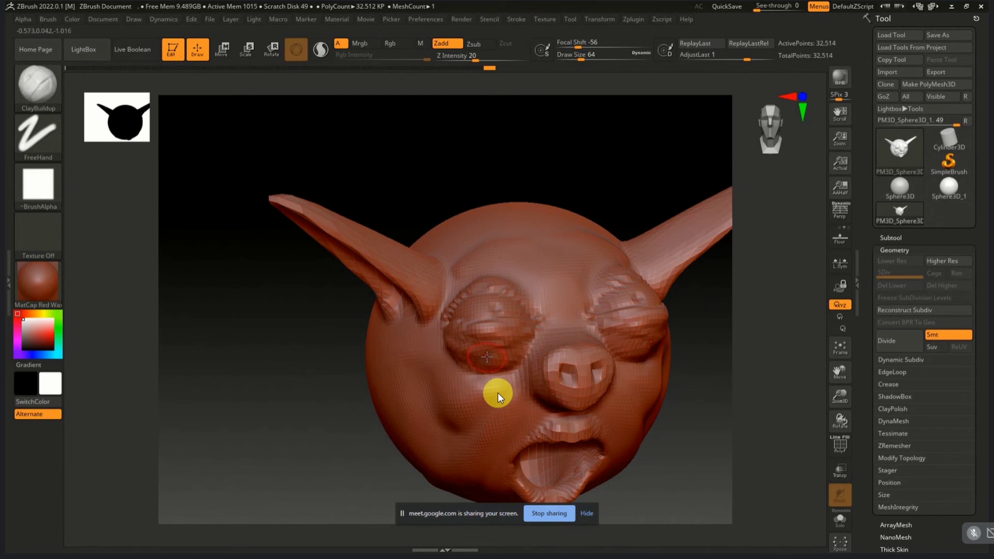
{"action": "key", "text": "ctrl+d"}
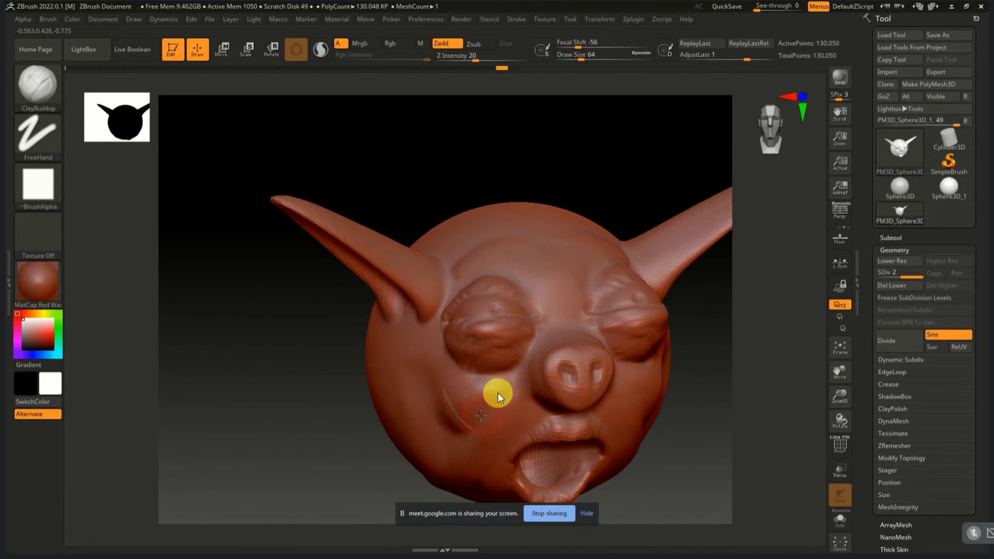
Step: Rotate the head to a three-quarter view and bring up the sculpting brush library
{"action": "key", "text": "ctrl"}
{"action": "mouse_move", "coordinate": [466, 166]}
{"action": "left_mouse_down"}
{"action": "mouse_move", "coordinate": [438, 191]}
{"action": "mouse_move", "coordinate": [476, 177]}
{"action": "left_mouse_up"}
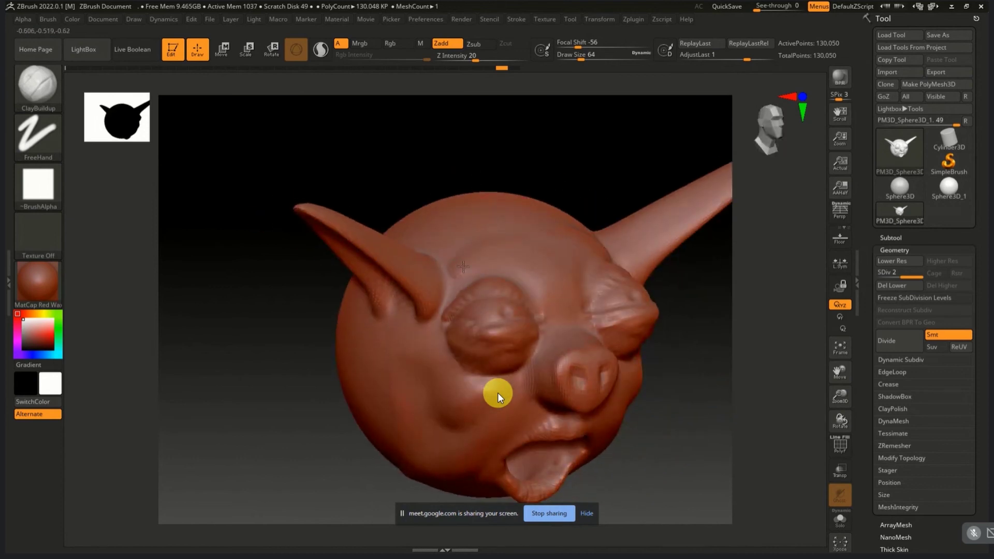
{"action": "key", "text": "ctrl"}
{"action": "left_click", "coordinate": [40, 86]}
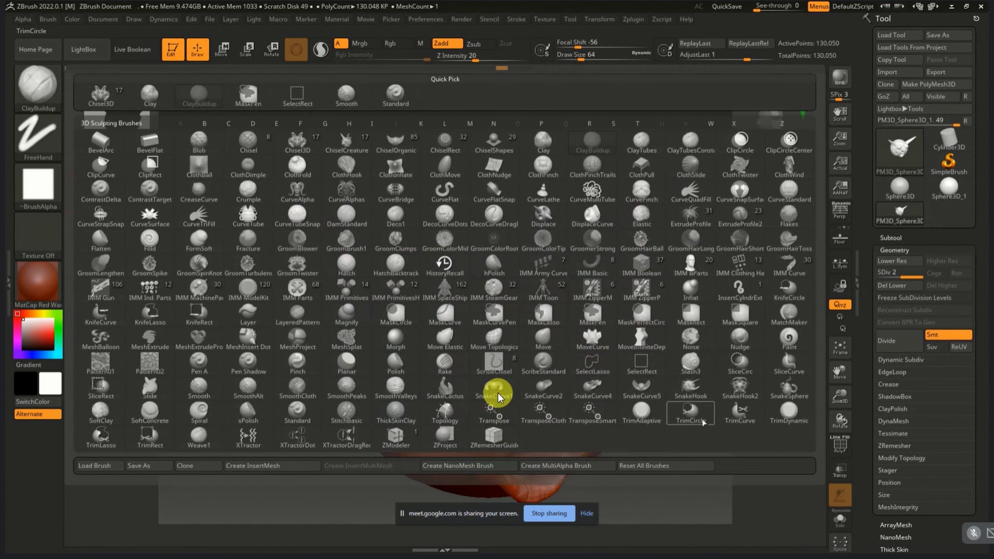
{"action": "mouse_move", "coordinate": [642, 414]}
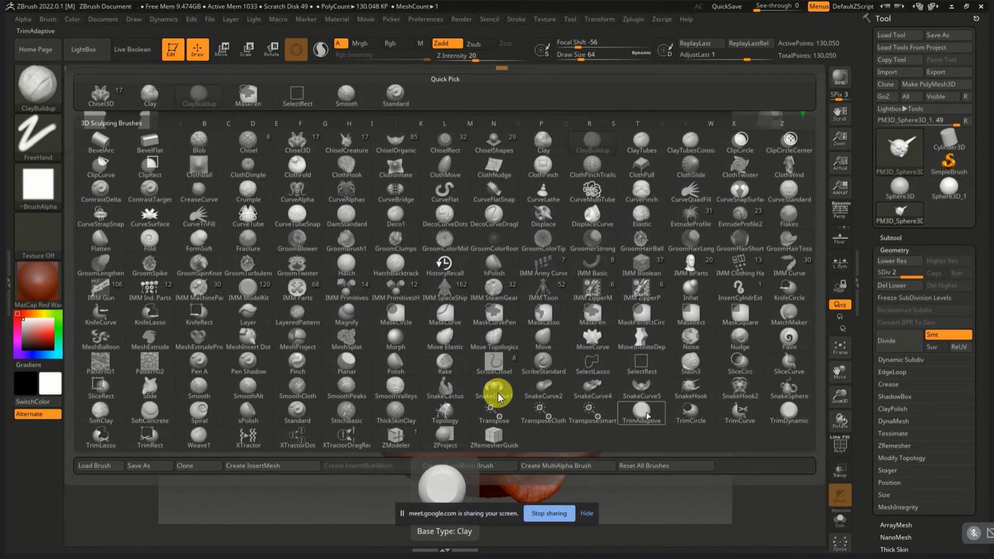
Step: Switch to adaptive trimming at size about 128, test-flatten the left cheek, undo, and smooth it
{"action": "left_click", "coordinate": [647, 415]}
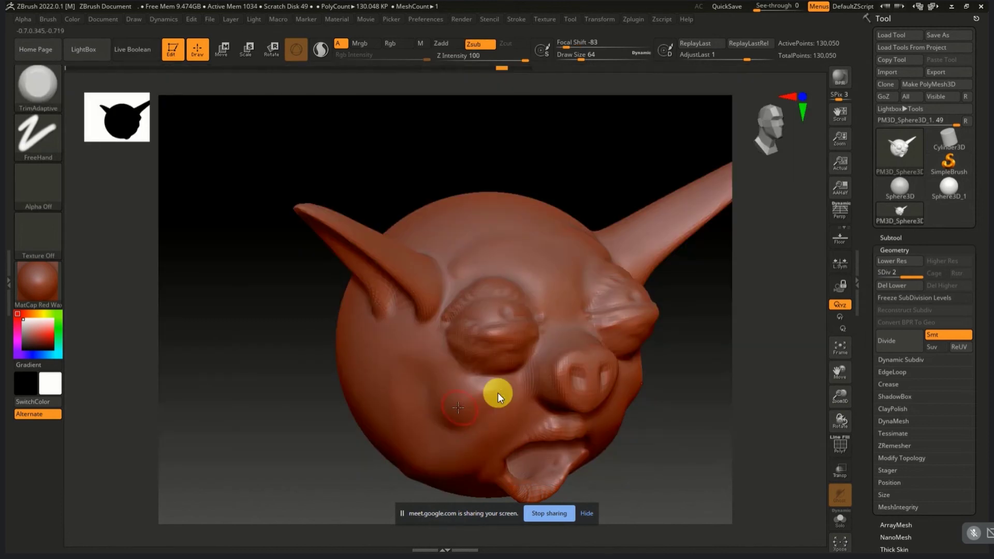
{"action": "key", "text": "s"}
{"action": "left_click", "coordinate": [497, 398]}
{"action": "left_click_drag", "start_coordinate": [475, 395], "coordinate": [470, 409]}
{"action": "key", "text": "ctrl+z"}
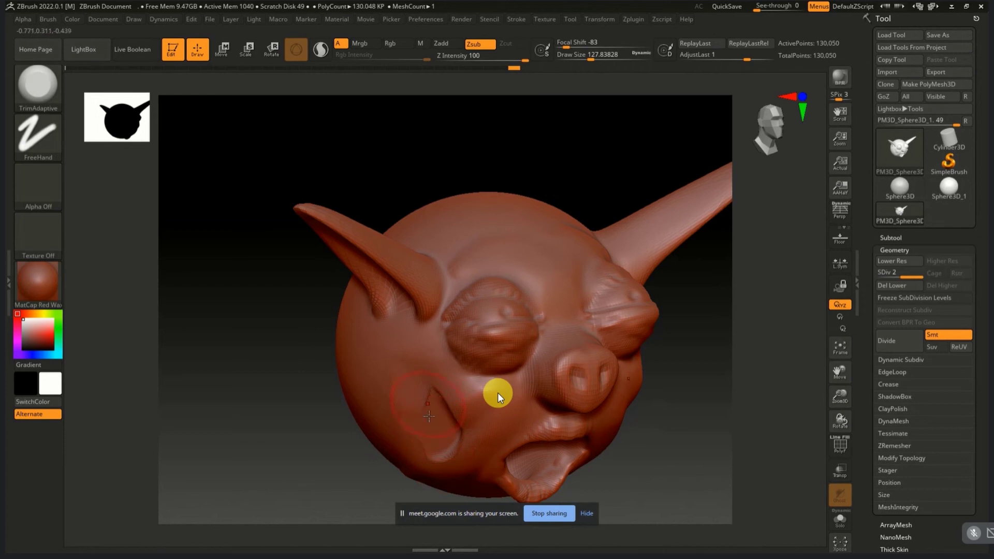
{"action": "left_click_drag", "start_coordinate": [428, 416], "coordinate": [429, 423], "text": "shift"}
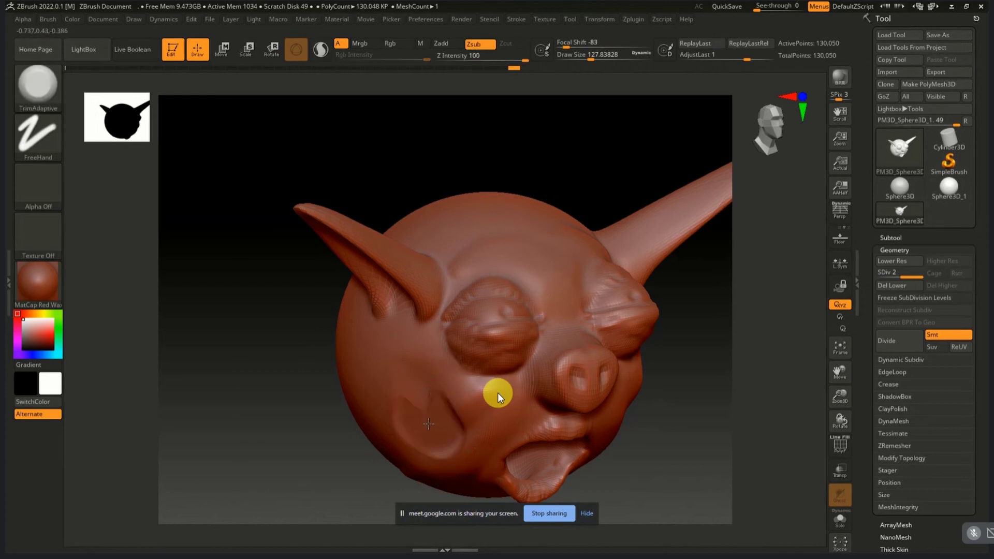
{"action": "left_click_drag", "start_coordinate": [452, 433], "coordinate": [451, 441], "text": "shift"}
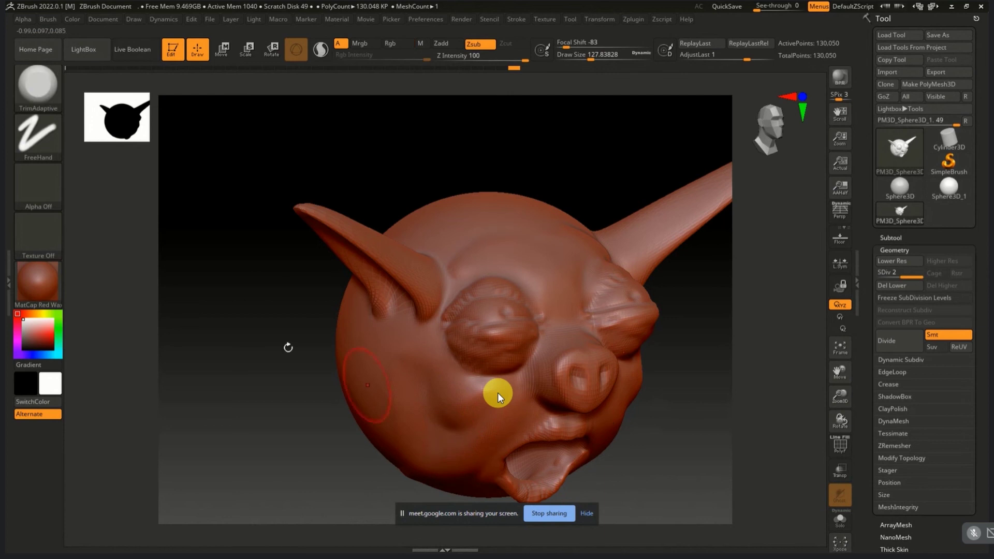
Step: Try a small dynamic trim dab on the cheek and undo it
{"action": "key", "text": "space"}
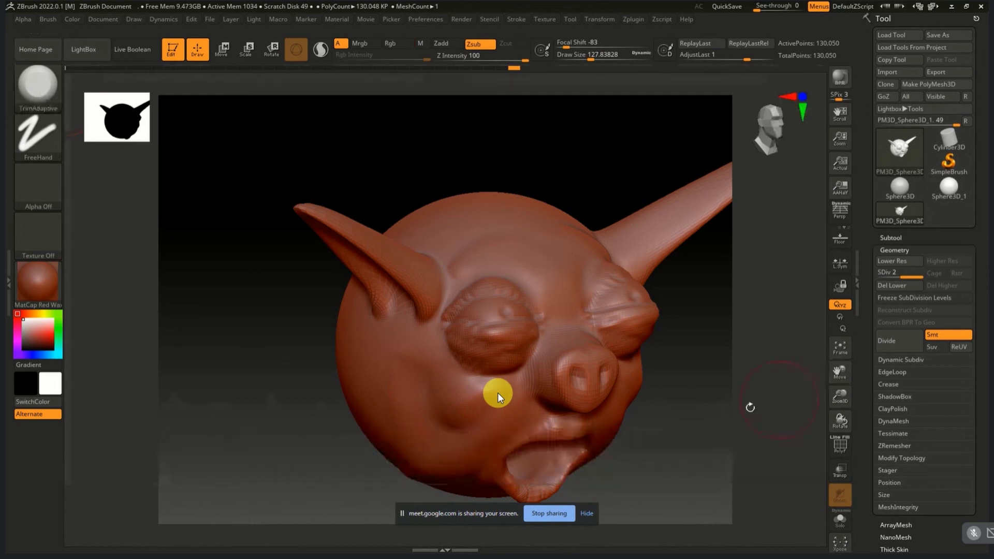
{"action": "key", "text": "b"}
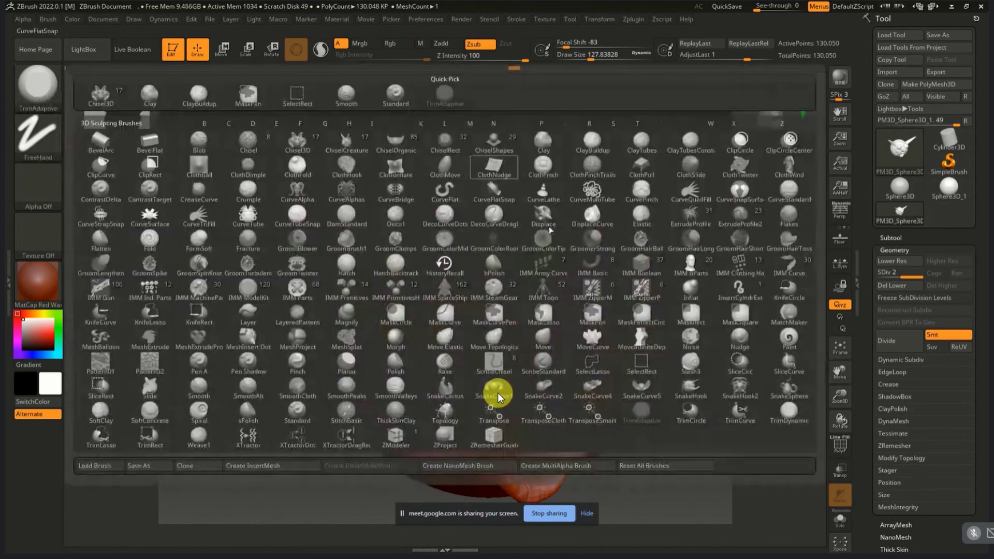
{"action": "key", "text": "d"}
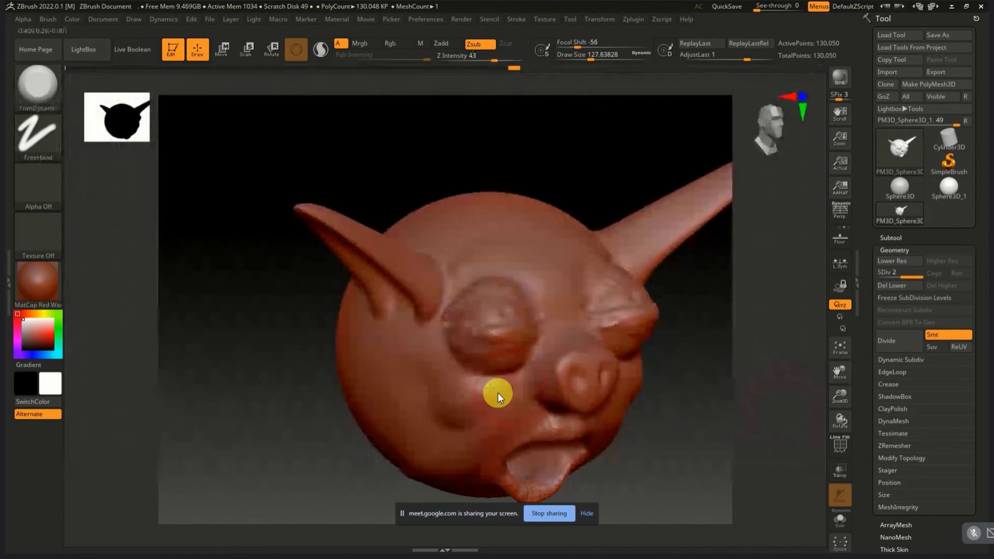
{"action": "left_click", "coordinate": [499, 397]}
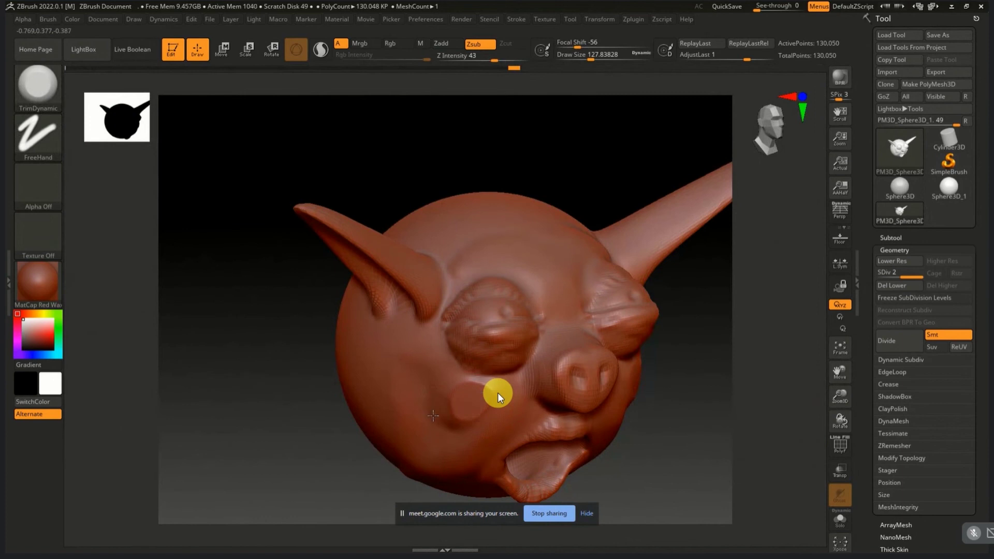
{"action": "key", "text": "ctrl"}
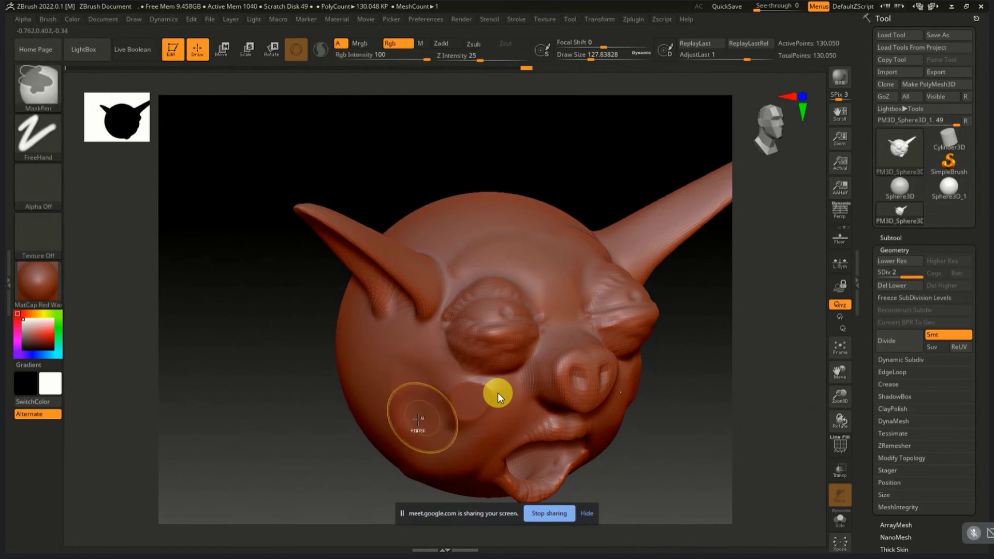
{"action": "key", "text": "ctrl+z"}
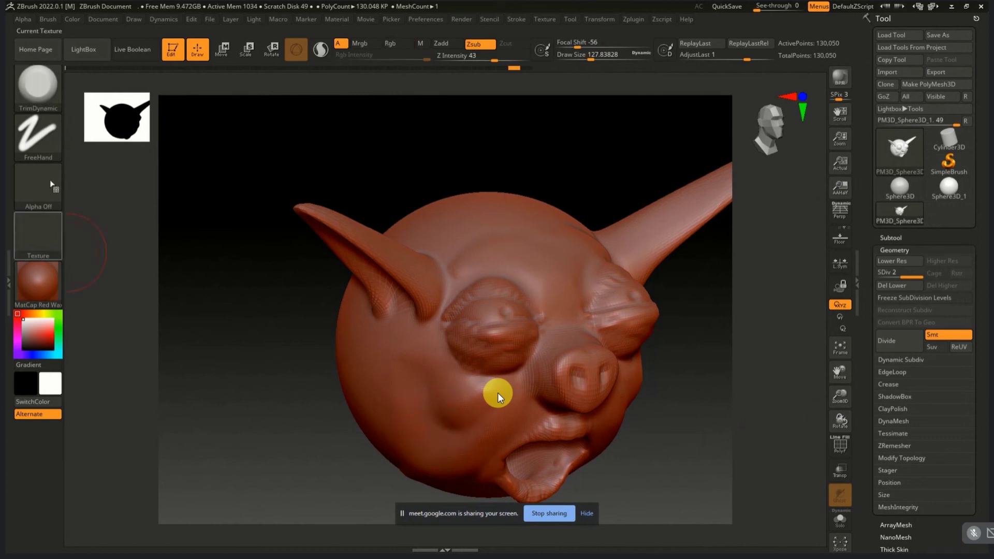
Step: Carve a flattened depression into the lower-left cheek with adaptive trimming and inspect it
{"action": "left_click", "coordinate": [51, 89]}
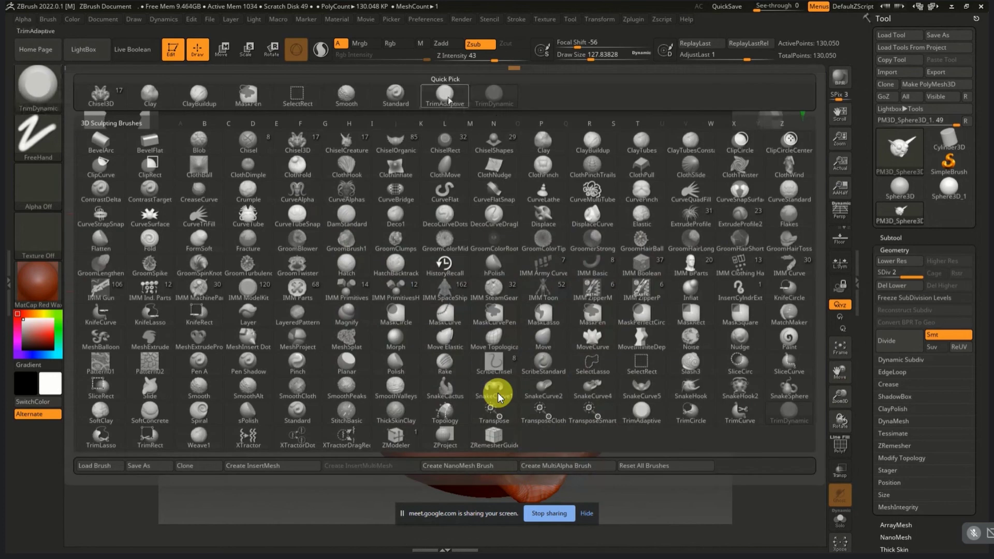
{"action": "left_click", "coordinate": [449, 100]}
{"action": "left_click_drag", "start_coordinate": [424, 429], "coordinate": [450, 440]}
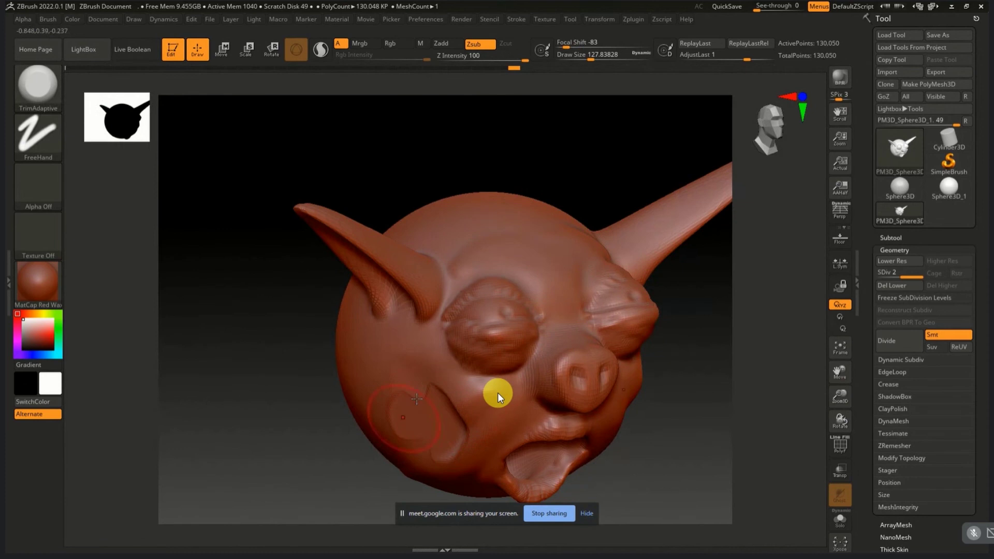
{"action": "left_click_drag", "start_coordinate": [310, 448], "coordinate": [316, 434]}
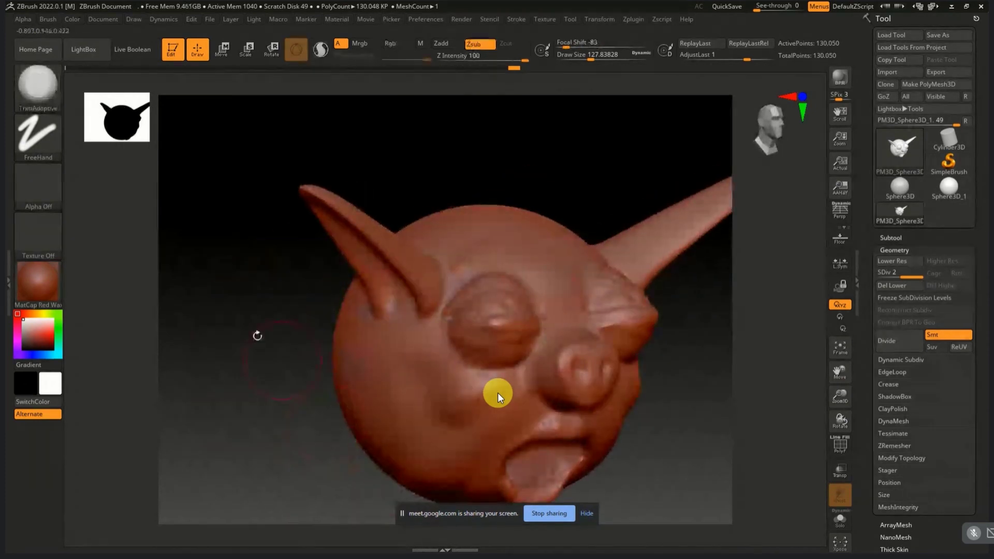
Step: Select TrimDynamic, try draw size about 207, then set it back to about 128
{"action": "left_click", "coordinate": [37, 89]}
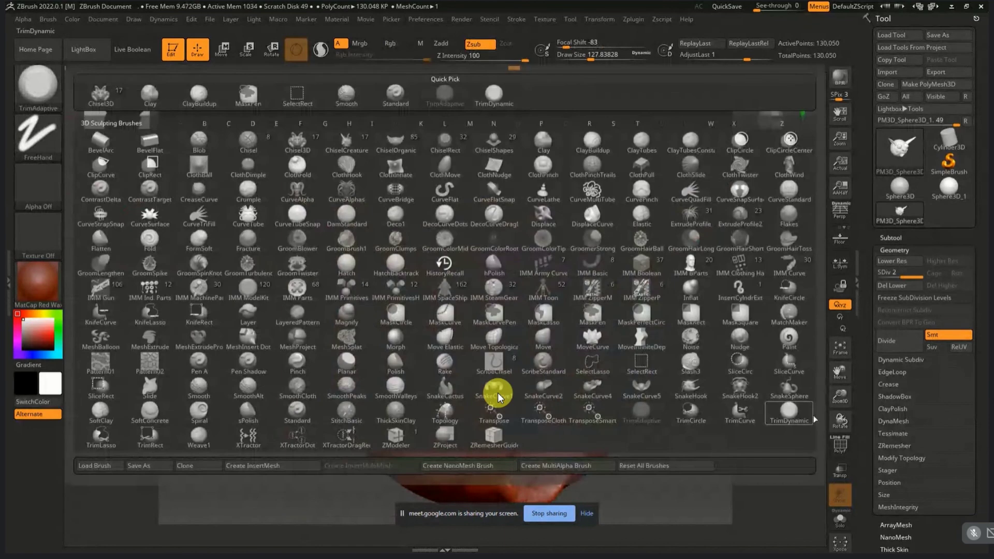
{"action": "left_click", "coordinate": [800, 419]}
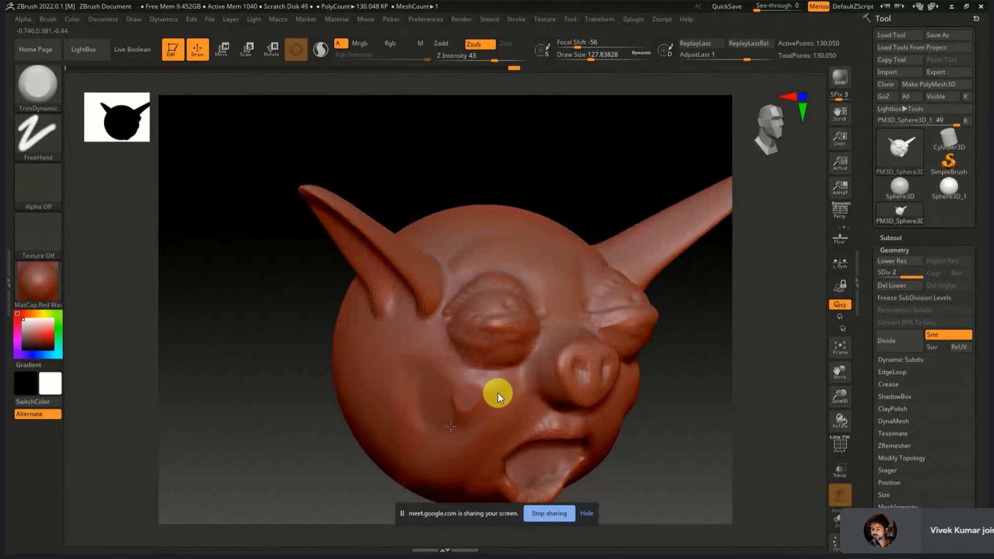
{"action": "key", "text": "ctrl"}
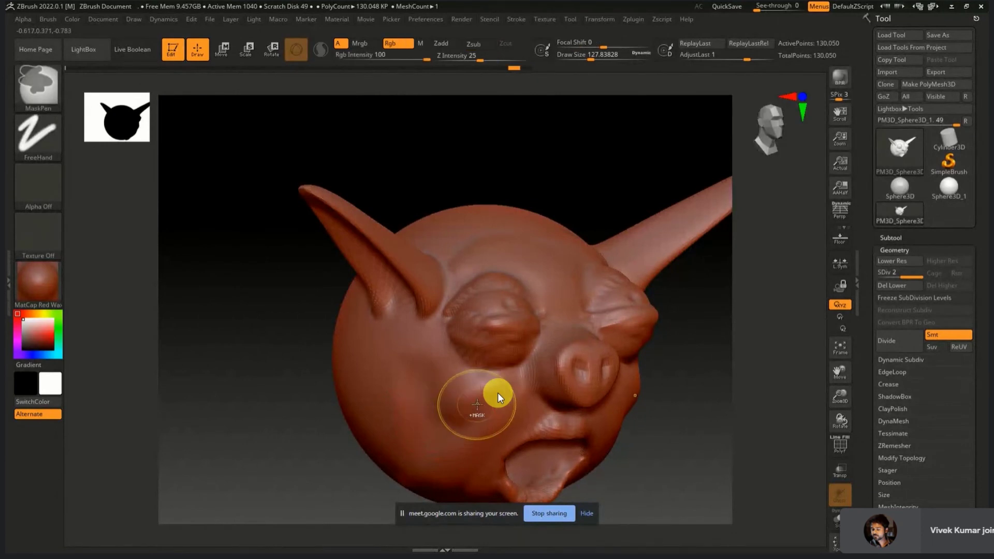
{"action": "key", "text": "s"}
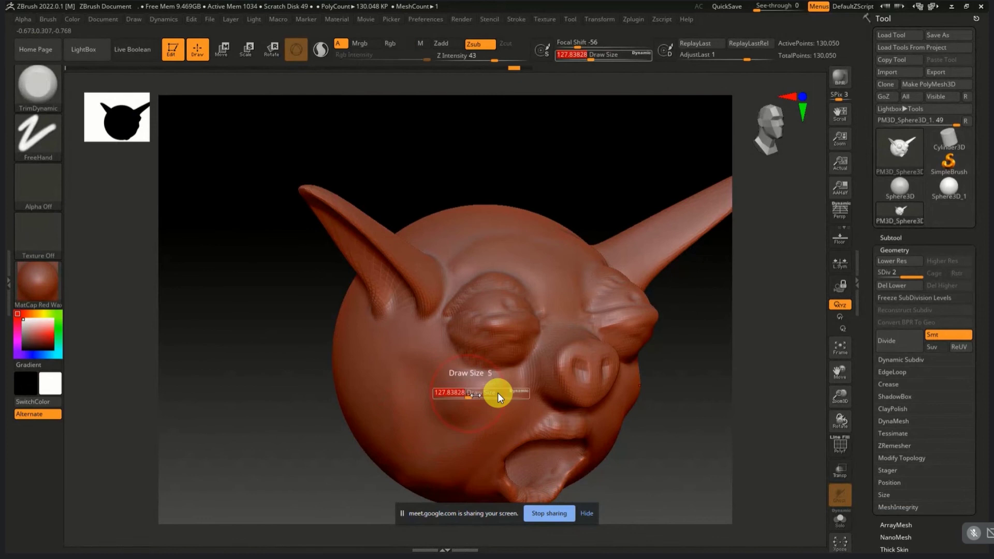
{"action": "left_click", "coordinate": [499, 398]}
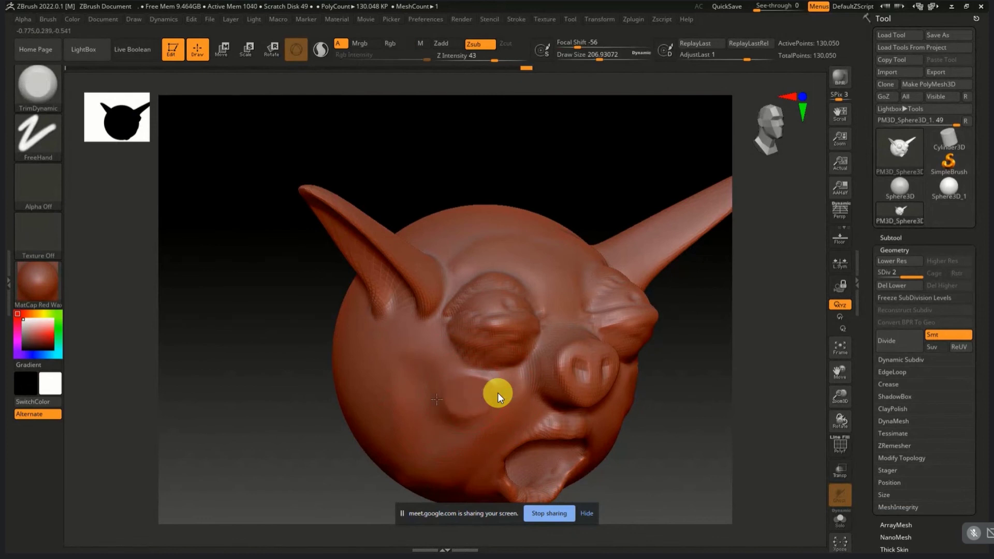
{"action": "key", "text": "s"}
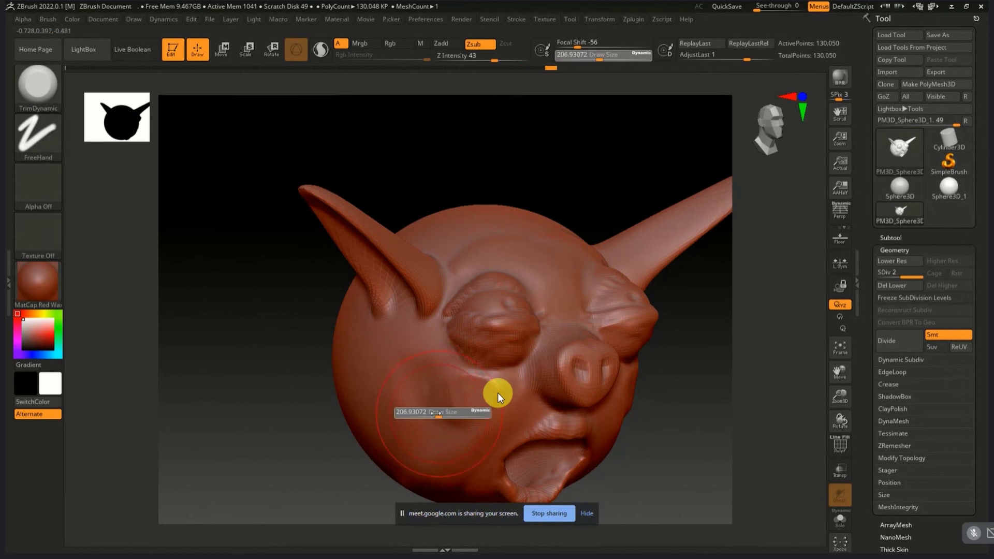
{"action": "left_click", "coordinate": [409, 413]}
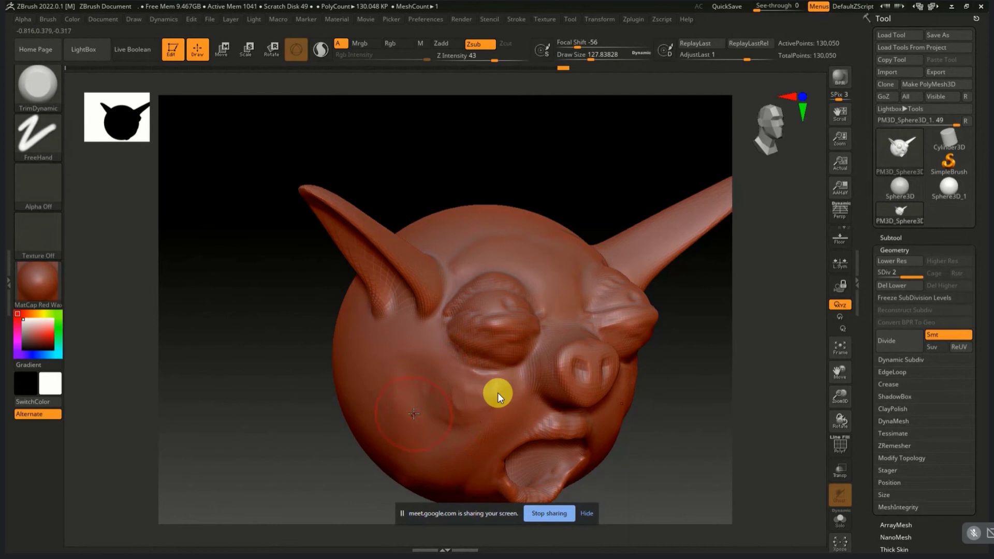
{"action": "key", "text": "ctrl"}
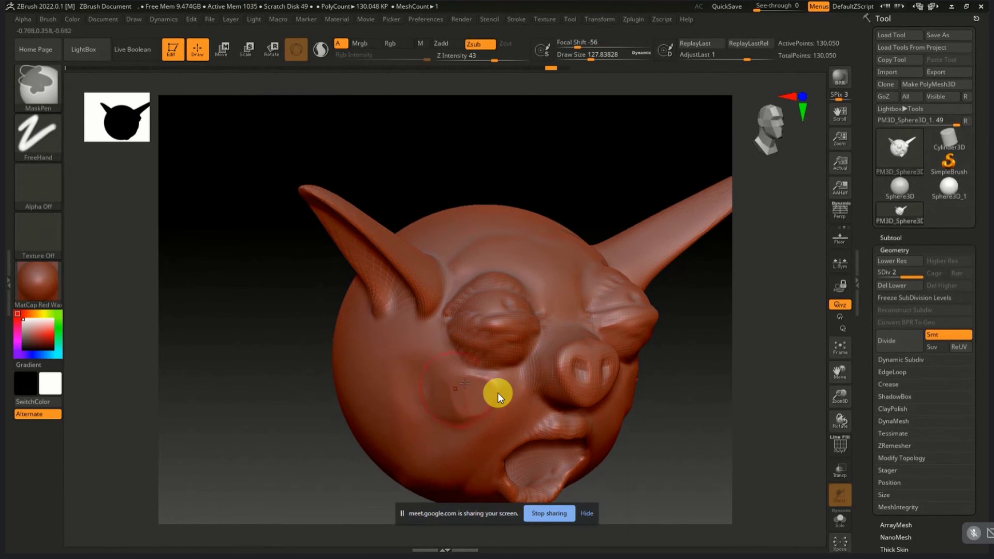
Step: Flatten the snout surface with two TrimDynamic strokes, then rotate to a front view
{"action": "left_click_drag", "start_coordinate": [672, 404], "coordinate": [580, 354]}
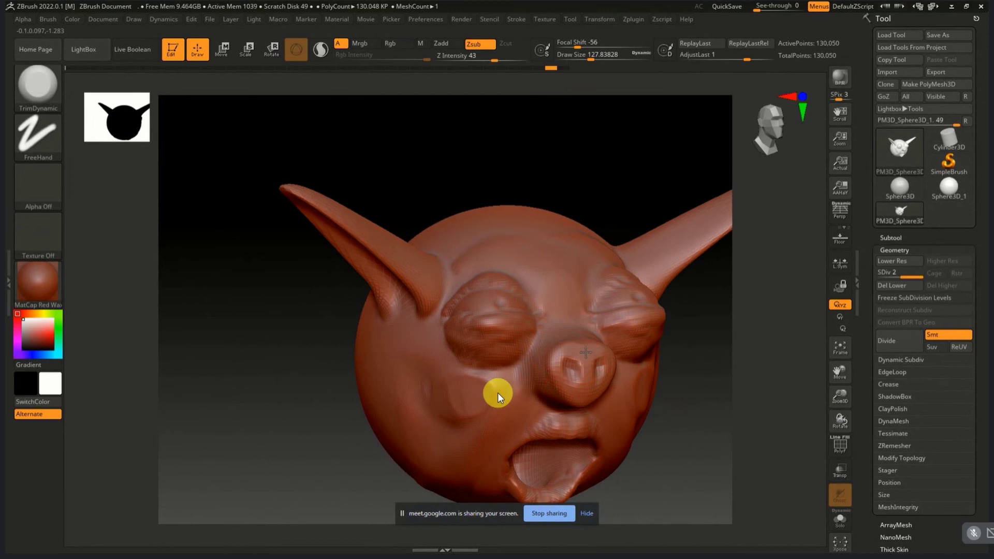
{"action": "left_click_drag", "start_coordinate": [585, 355], "coordinate": [581, 386]}
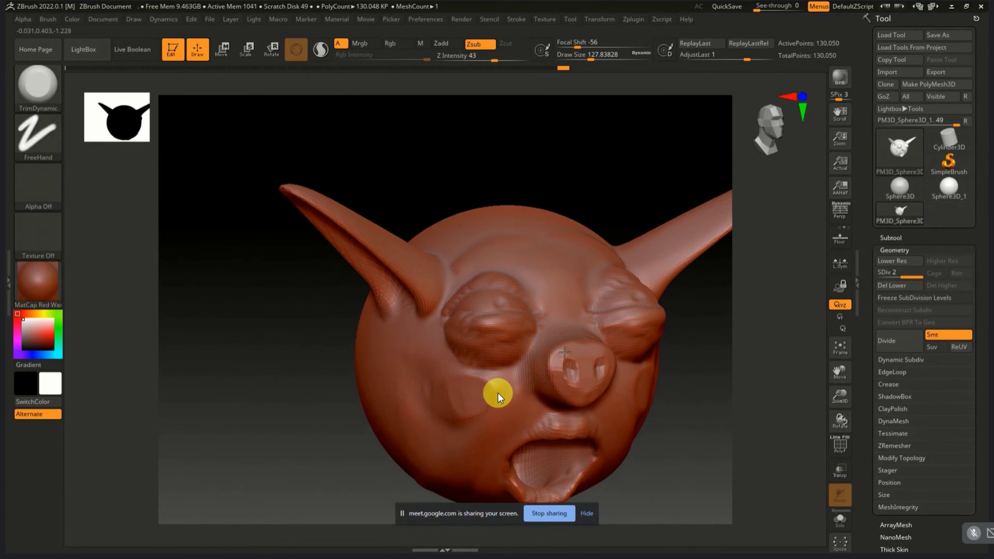
{"action": "mouse_move", "coordinate": [590, 355]}
{"action": "left_mouse_down"}
{"action": "mouse_move", "coordinate": [584, 392]}
{"action": "mouse_move", "coordinate": [557, 381]}
{"action": "mouse_move", "coordinate": [559, 369]}
{"action": "mouse_move", "coordinate": [584, 380]}
{"action": "left_mouse_up"}
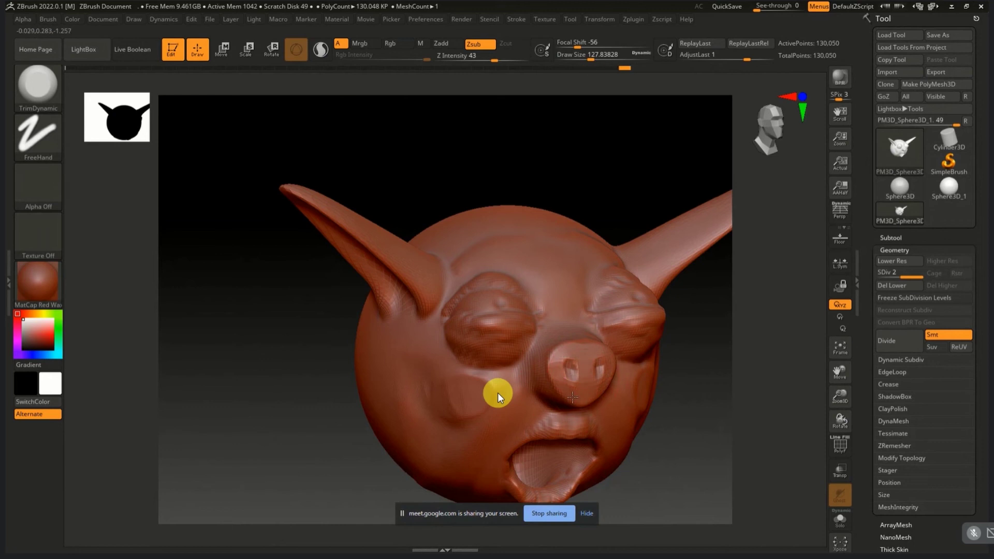
{"action": "mouse_move", "coordinate": [648, 419]}
{"action": "right_mouse_down"}
{"action": "mouse_move", "coordinate": [671, 426]}
{"action": "mouse_move", "coordinate": [553, 418]}
{"action": "right_mouse_up"}
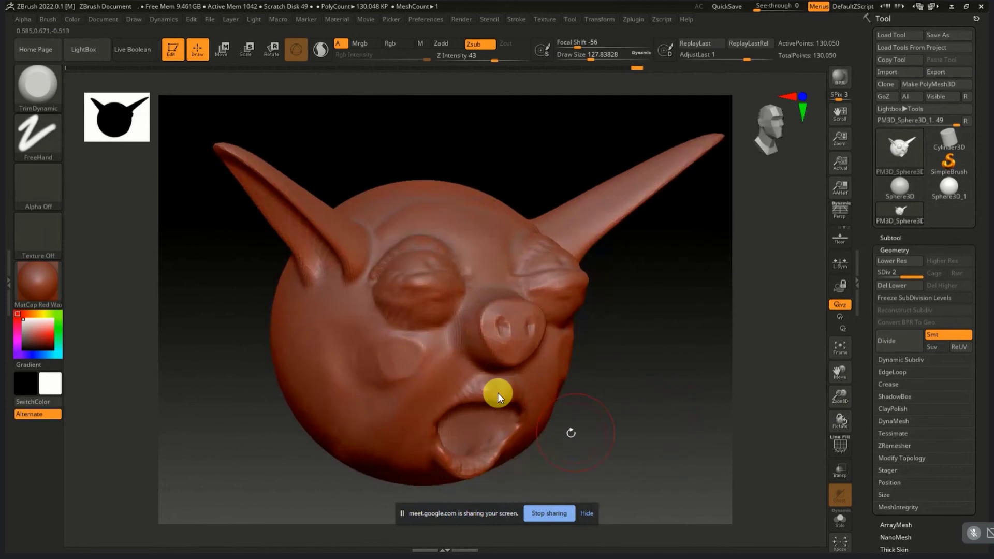
Step: Zoom onto the mouth, trim the upper lip, and set draw size to about 56
{"action": "scroll", "coordinate": [499, 396], "scroll_direction": "up", "scroll_amount": 1}
{"action": "scroll", "coordinate": [498, 396], "scroll_direction": "up", "scroll_amount": 3}
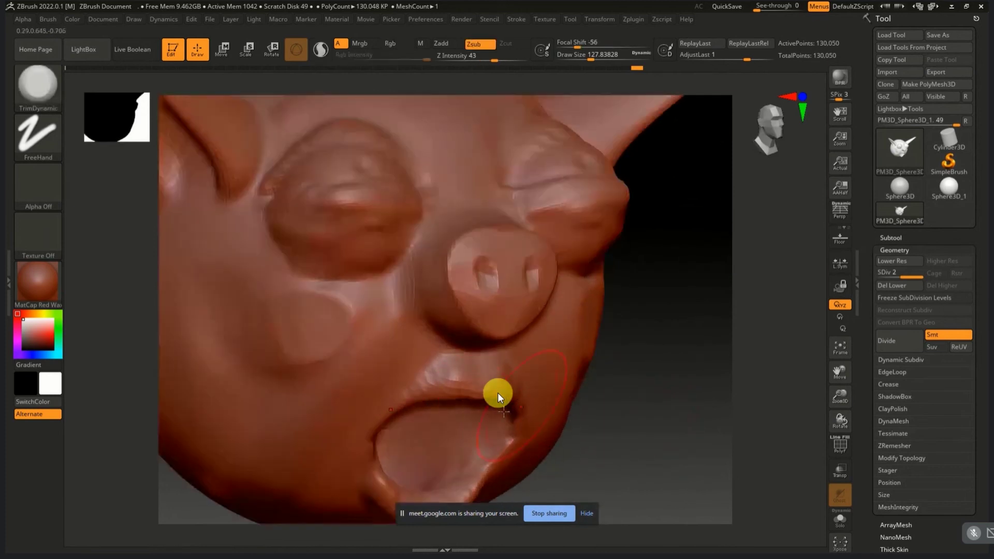
{"action": "left_click_drag", "start_coordinate": [486, 401], "coordinate": [414, 398]}
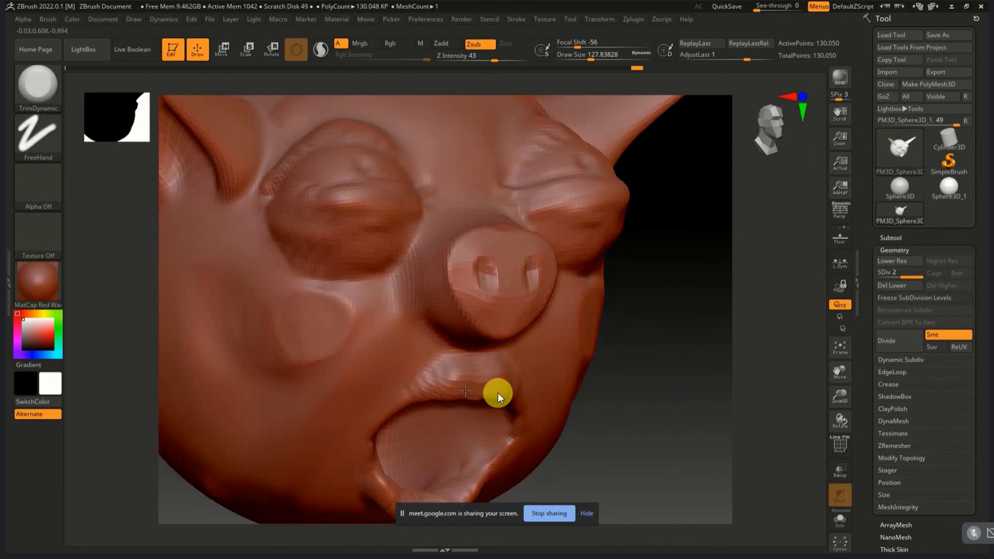
{"action": "key", "text": "s"}
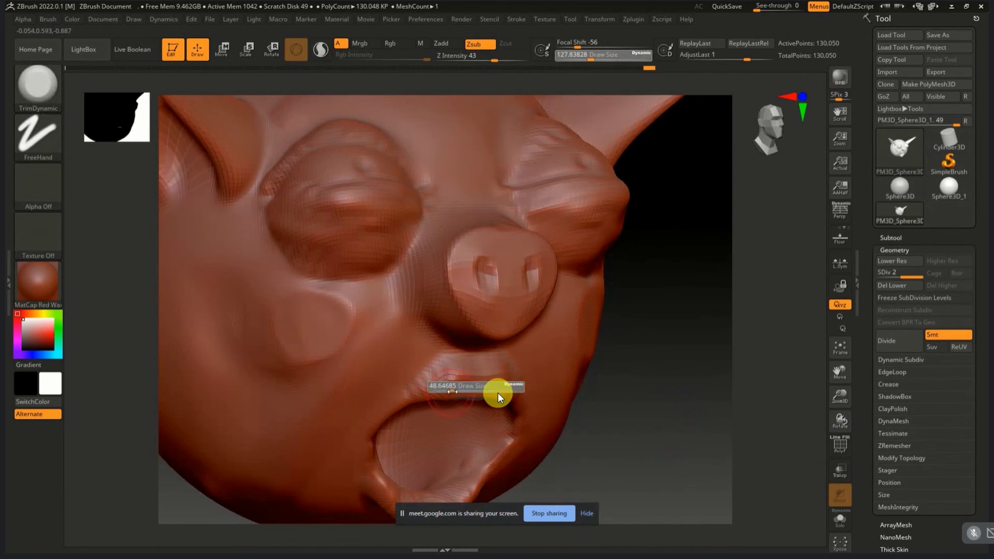
{"action": "left_click", "coordinate": [498, 396]}
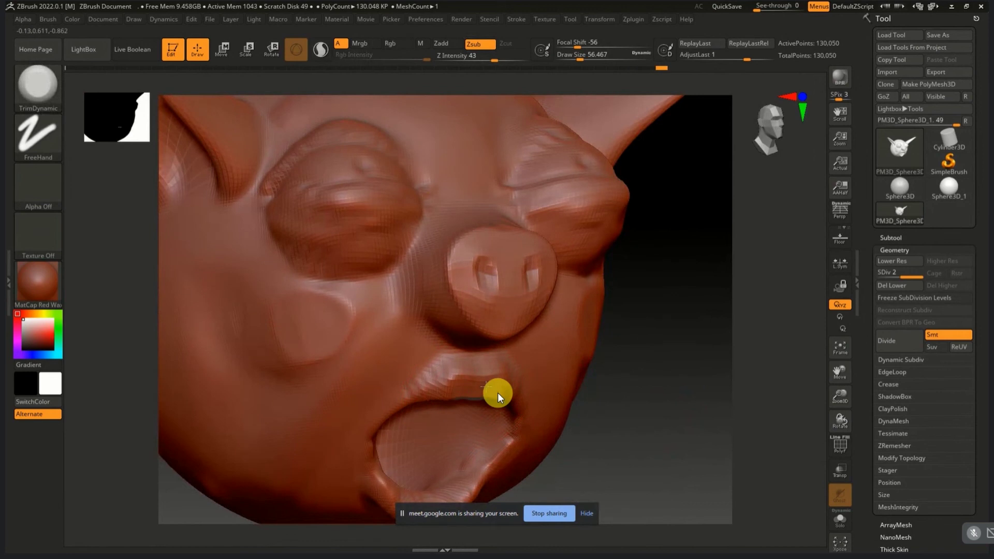
Step: Trim the lower lip into planes from a front view, mirrored on both sides
{"action": "left_click_drag", "start_coordinate": [631, 404], "coordinate": [530, 367]}
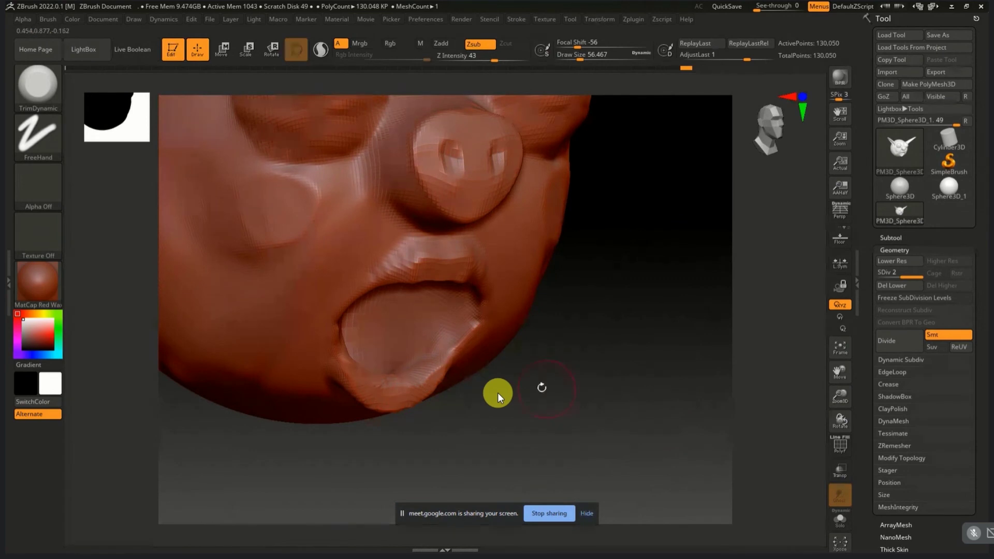
{"action": "left_click_drag", "start_coordinate": [541, 387], "coordinate": [390, 255], "text": "shift"}
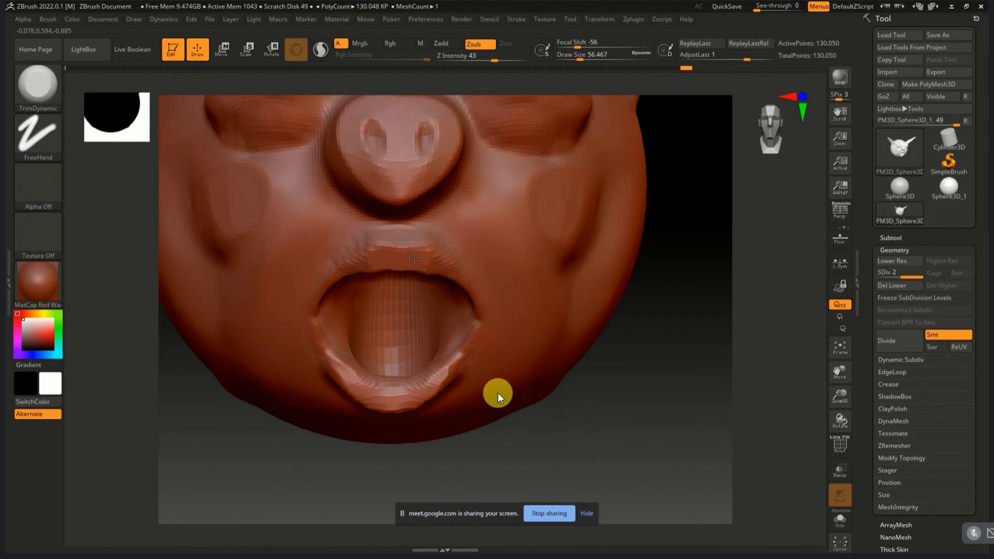
{"action": "mouse_move", "coordinate": [467, 342]}
{"action": "left_mouse_down"}
{"action": "mouse_move", "coordinate": [451, 362]}
{"action": "mouse_move", "coordinate": [352, 386]}
{"action": "mouse_move", "coordinate": [351, 376]}
{"action": "mouse_move", "coordinate": [388, 398]}
{"action": "mouse_move", "coordinate": [359, 394]}
{"action": "mouse_move", "coordinate": [342, 377]}
{"action": "mouse_move", "coordinate": [377, 388]}
{"action": "left_mouse_up"}
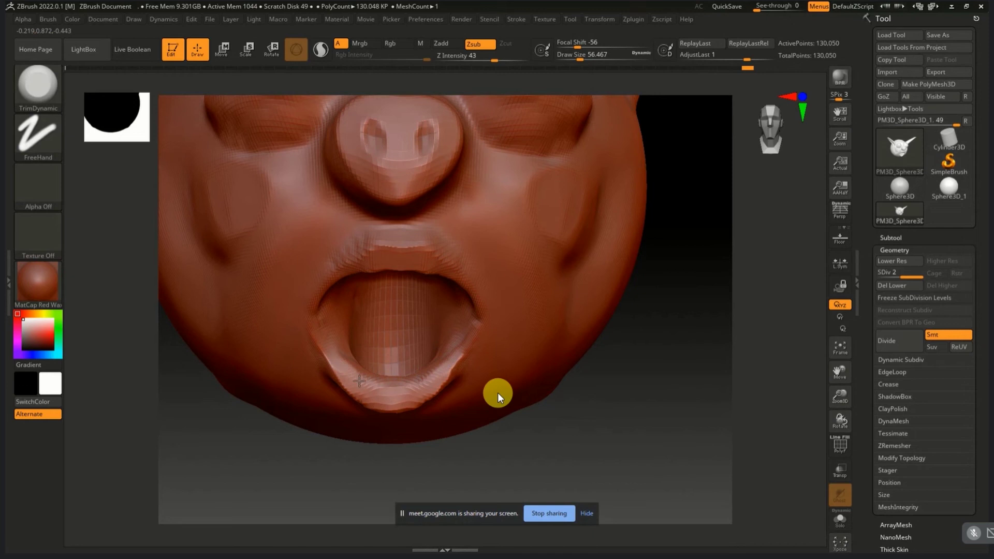
{"action": "left_click_drag", "start_coordinate": [464, 381], "coordinate": [451, 370]}
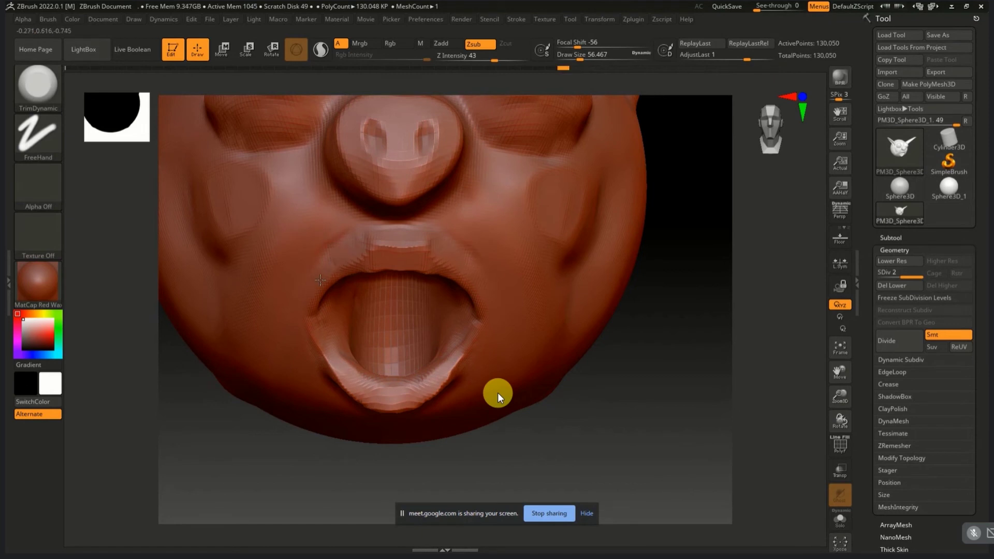
Step: Shift-smooth the upper lip toward the mouth corners, then frame the whole head
{"action": "mouse_move", "coordinate": [331, 232]}
{"action": "left_mouse_down", "text": "shift"}
{"action": "mouse_move", "coordinate": [326, 253]}
{"action": "mouse_move", "coordinate": [413, 236]}
{"action": "left_mouse_up", "text": "shift"}
{"action": "key", "text": "shift"}
{"action": "mouse_move", "coordinate": [337, 250]}
{"action": "left_mouse_down", "text": "shift"}
{"action": "mouse_move", "coordinate": [466, 311]}
{"action": "mouse_move", "coordinate": [487, 331]}
{"action": "left_mouse_up", "text": "shift"}
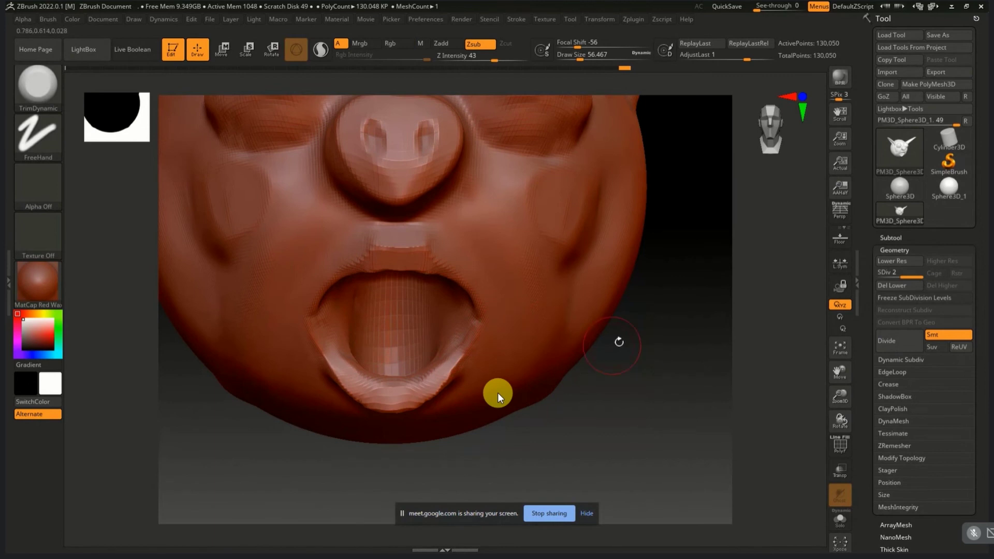
{"action": "left_click_drag", "start_coordinate": [617, 340], "coordinate": [639, 348]}
{"action": "left_click_drag", "start_coordinate": [566, 333], "coordinate": [661, 351]}
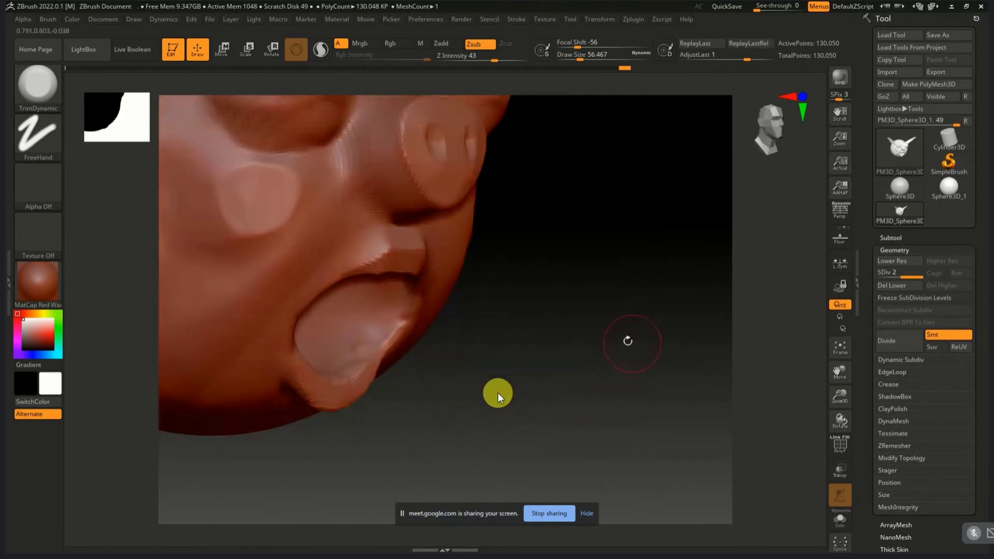
{"action": "key", "text": "f"}
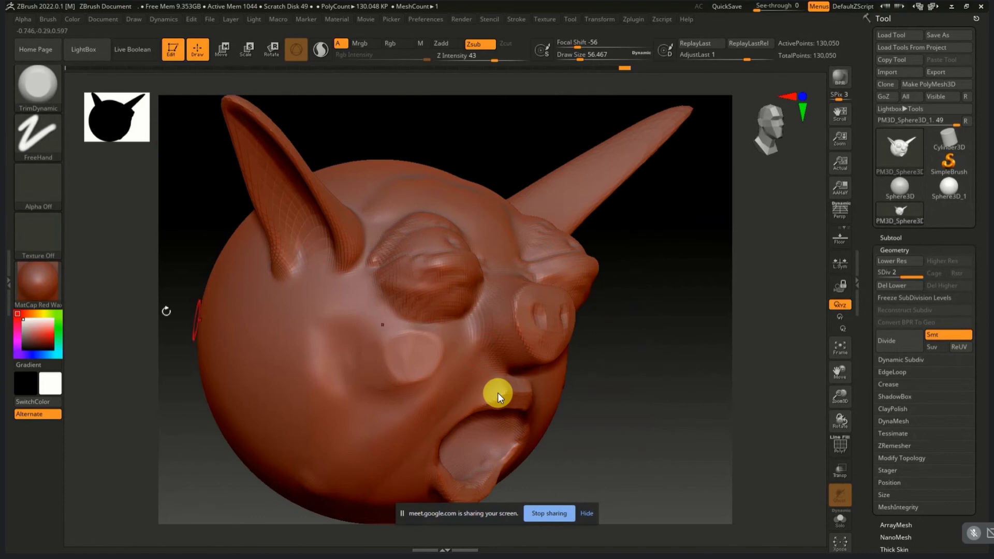
Step: Filter the brush library to brushes starting with P and choose Pinch
{"action": "left_click", "coordinate": [36, 87]}
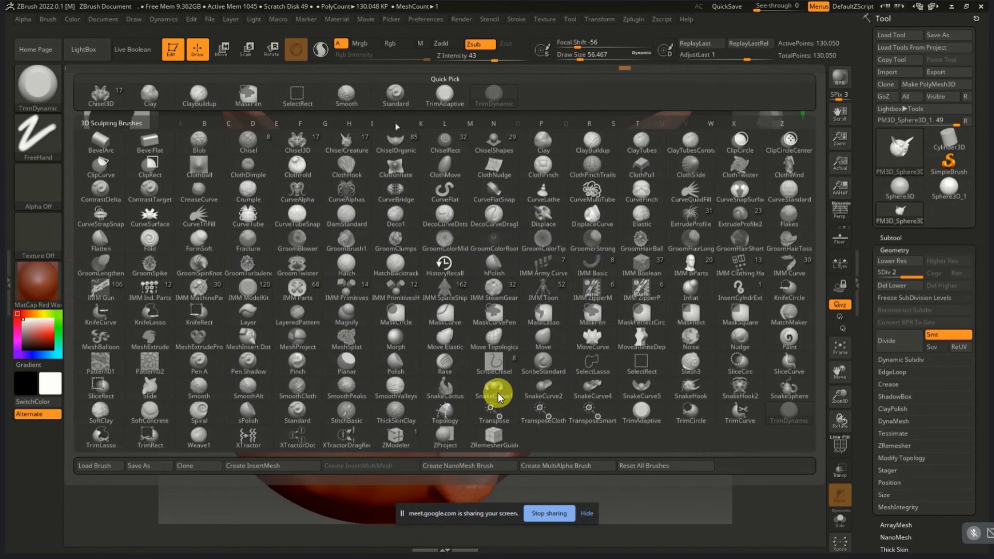
{"action": "left_click", "coordinate": [542, 125]}
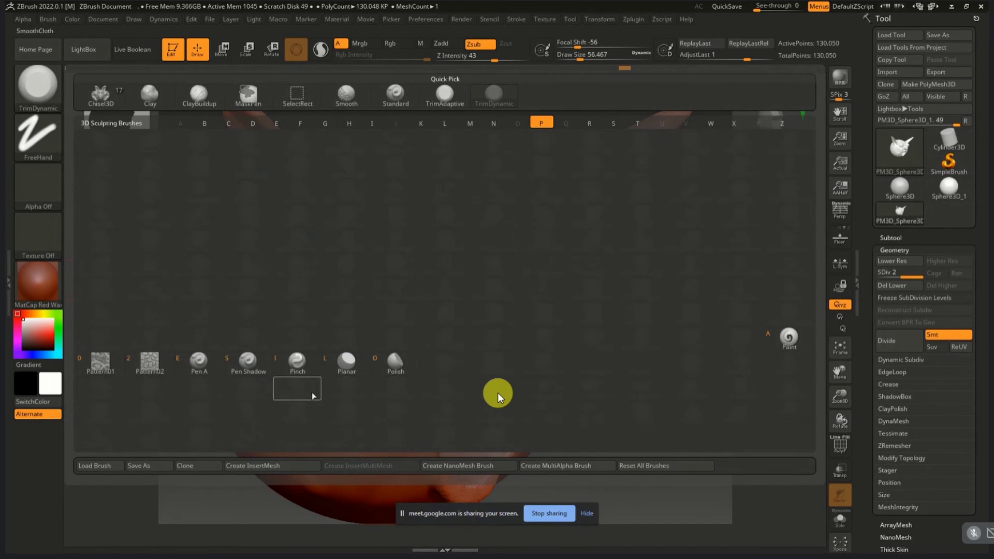
{"action": "left_click", "coordinate": [299, 363]}
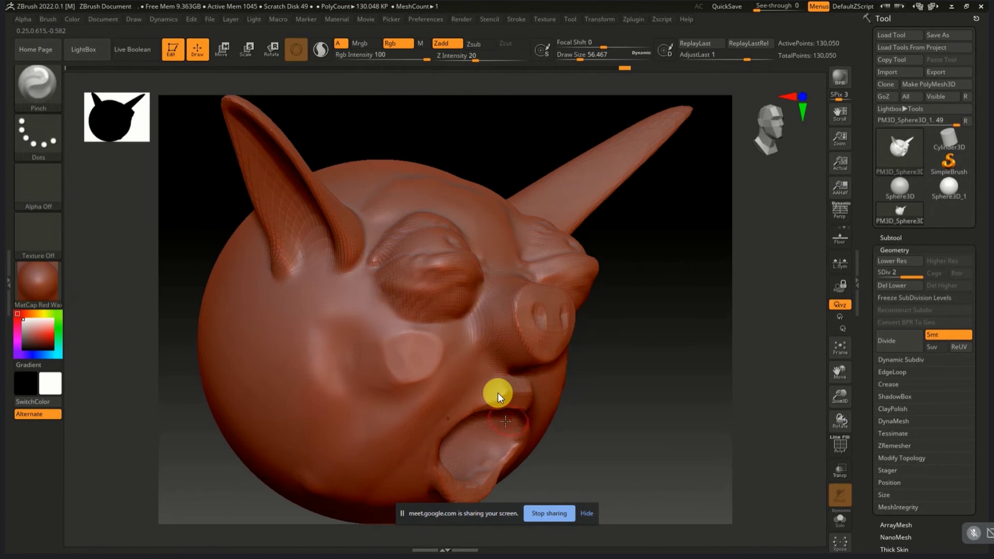
Step: Pinch the upper lip's lower edge and the jagged snout edge into clean creases
{"action": "mouse_move", "coordinate": [502, 419]}
{"action": "right_mouse_down"}
{"action": "mouse_move", "coordinate": [493, 425]}
{"action": "mouse_move", "coordinate": [517, 432]}
{"action": "mouse_move", "coordinate": [451, 404]}
{"action": "right_mouse_up"}
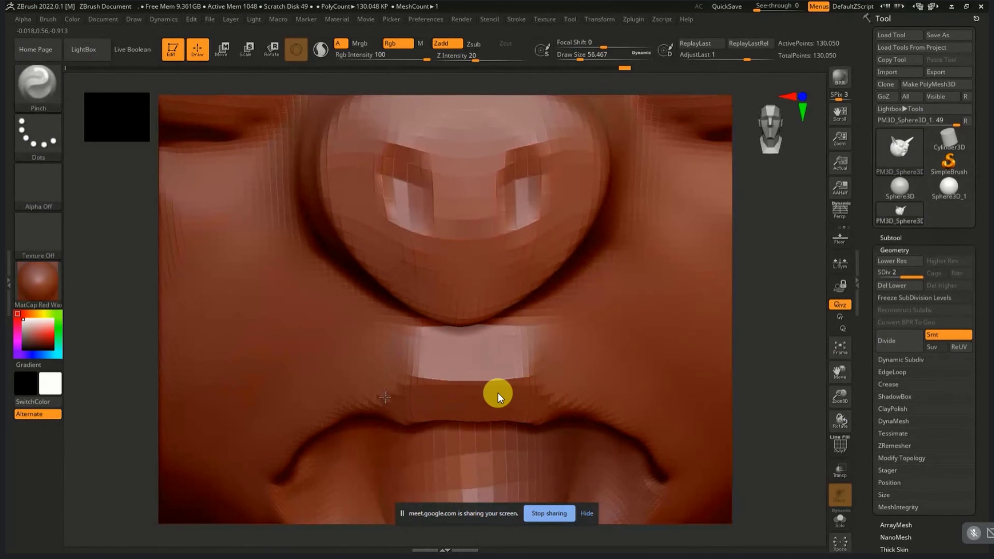
{"action": "mouse_move", "coordinate": [384, 397]}
{"action": "left_mouse_down"}
{"action": "mouse_move", "coordinate": [507, 375]}
{"action": "mouse_move", "coordinate": [584, 395]}
{"action": "left_mouse_up"}
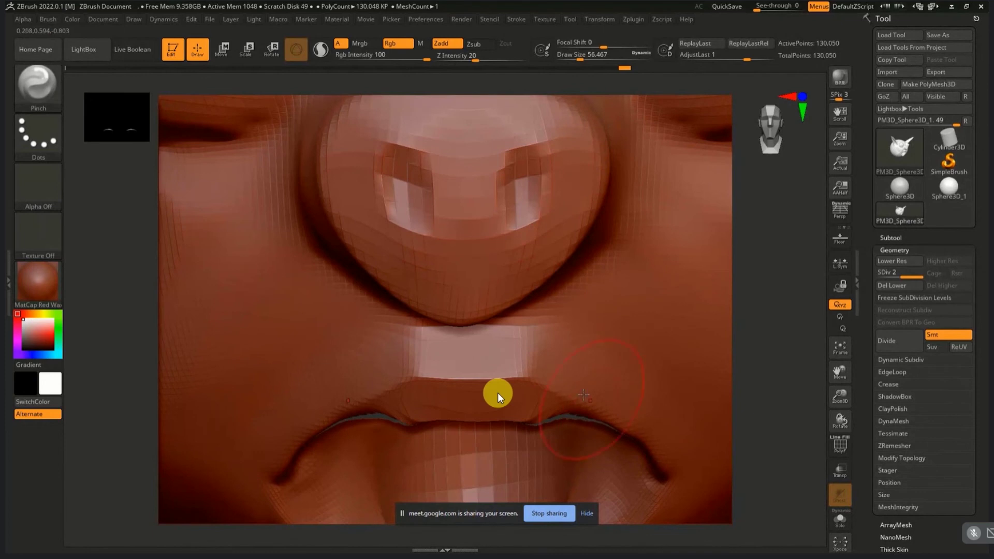
{"action": "right_click_drag", "start_coordinate": [466, 339], "coordinate": [477, 311]}
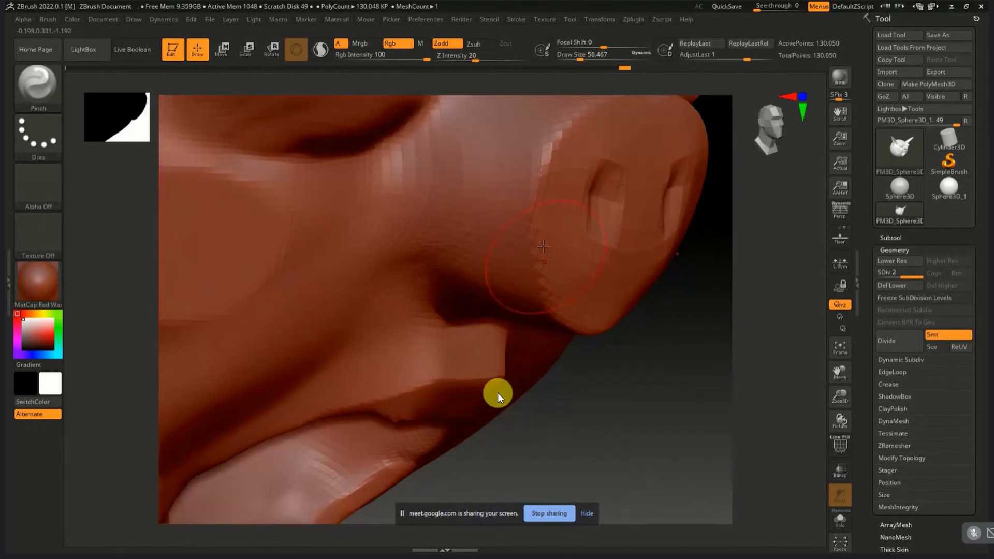
{"action": "left_click_drag", "start_coordinate": [543, 247], "coordinate": [542, 262]}
{"action": "mouse_move", "coordinate": [539, 259]}
{"action": "right_mouse_down"}
{"action": "mouse_move", "coordinate": [544, 357]}
{"action": "mouse_move", "coordinate": [609, 302]}
{"action": "right_mouse_up"}
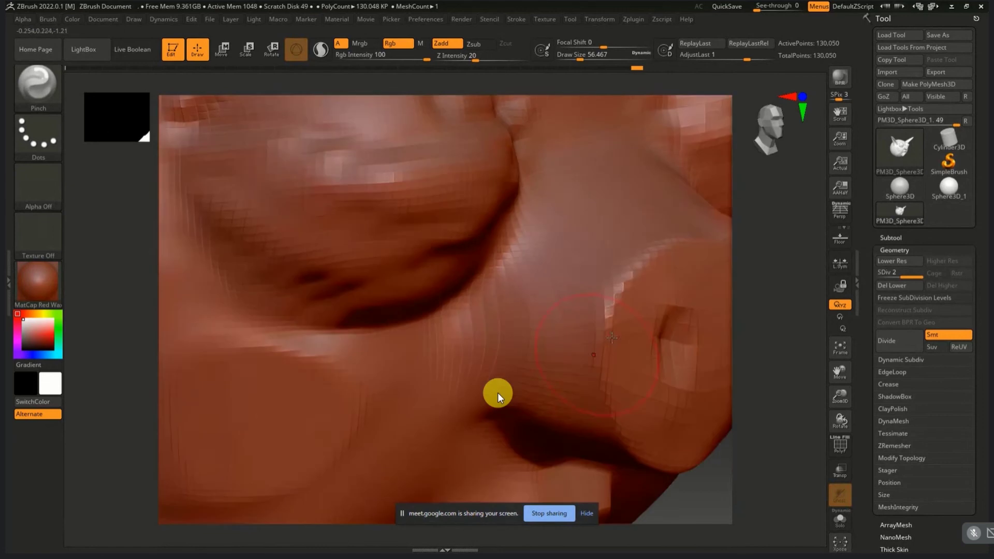
{"action": "left_click_drag", "start_coordinate": [609, 301], "coordinate": [638, 270]}
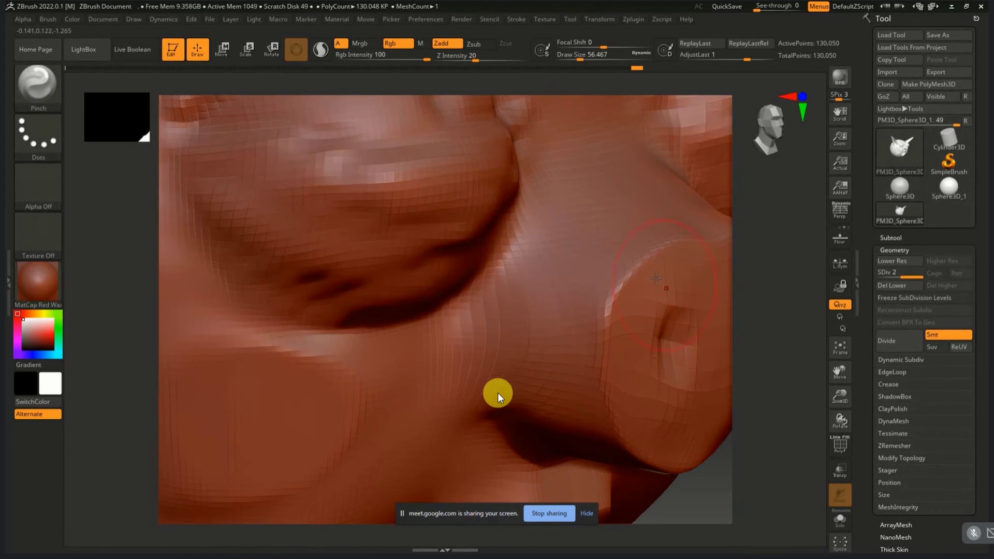
{"action": "left_click_drag", "start_coordinate": [611, 291], "coordinate": [610, 337], "text": "shift"}
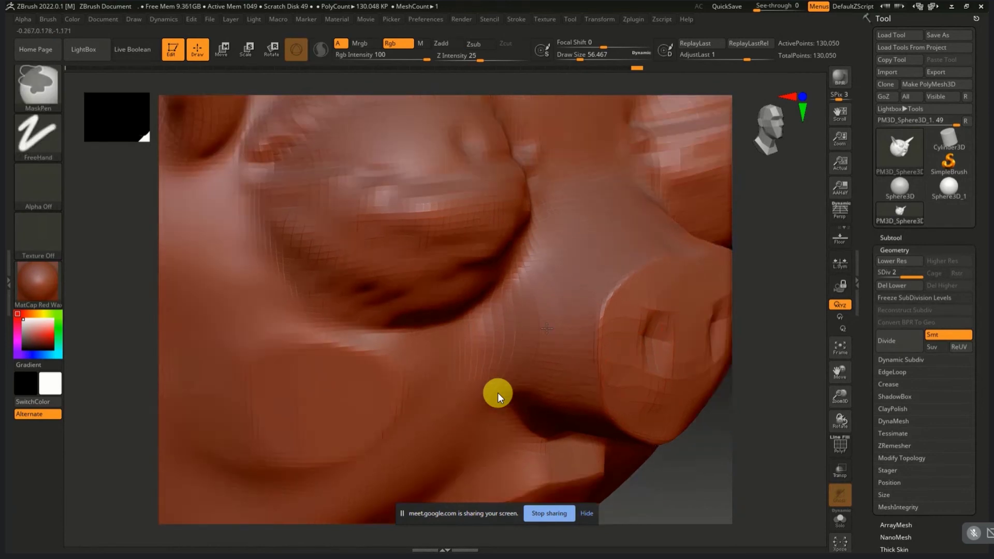
Step: Turn the head toward the eye and nose and reopen the brush library
{"action": "right_click_drag", "start_coordinate": [660, 386], "coordinate": [399, 338]}
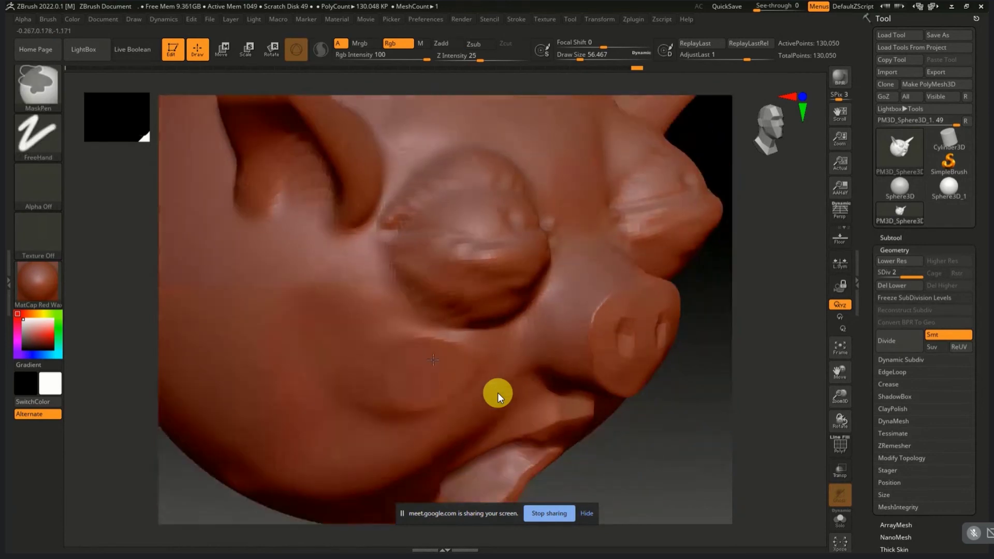
{"action": "left_click", "coordinate": [31, 84]}
{"action": "key", "text": "p"}
{"action": "key", "text": "i"}
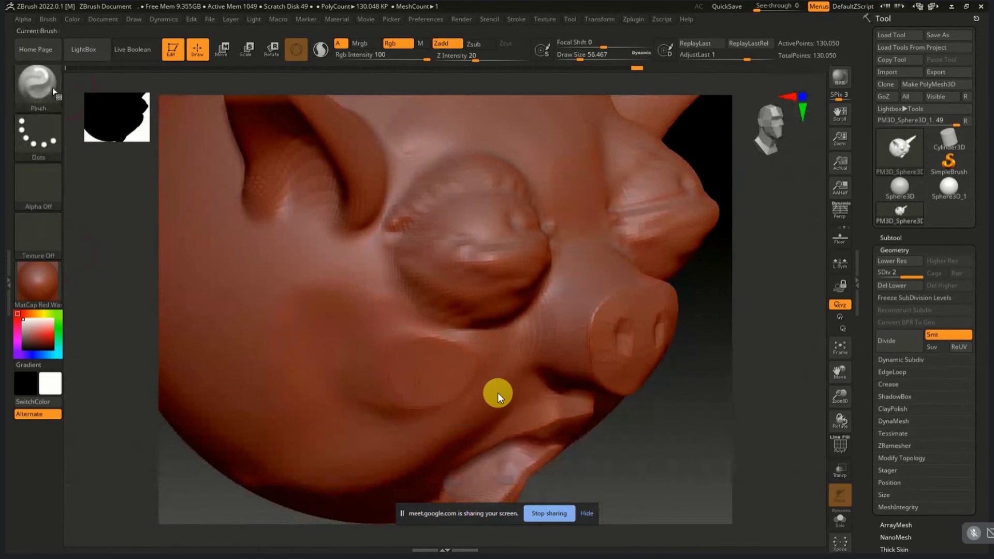
{"action": "key", "text": "b"}
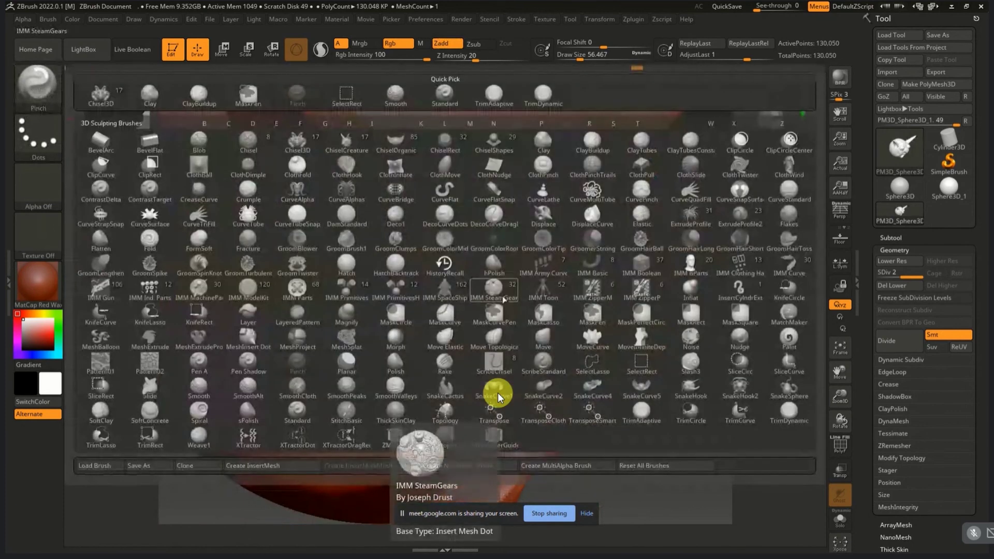
Step: Pick DamStandard and carve a thin groove up the cheek
{"action": "left_click", "coordinate": [345, 220]}
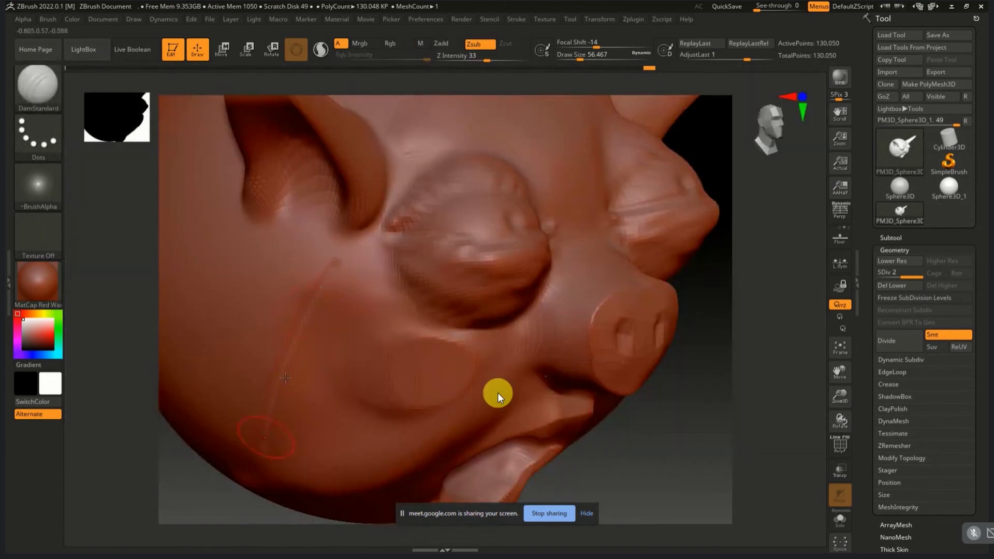
{"action": "left_click_drag", "start_coordinate": [285, 378], "coordinate": [328, 278]}
{"action": "right_click_drag", "start_coordinate": [382, 386], "coordinate": [327, 319]}
{"action": "key", "text": "ctrl"}
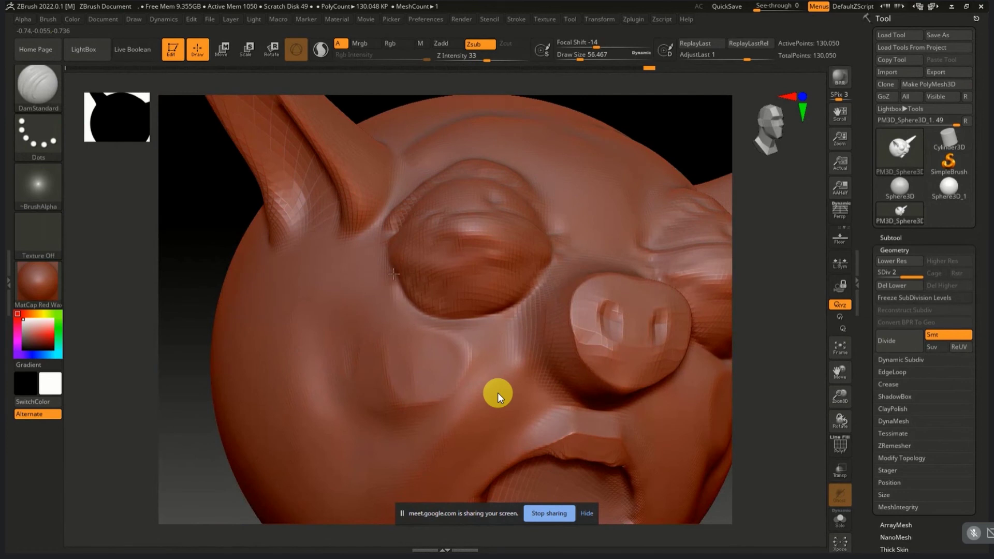
Step: Carve a crease along the left lower eyelid, toggling Shift to smooth nearby
{"action": "right_click_drag", "start_coordinate": [493, 298], "coordinate": [432, 214]}
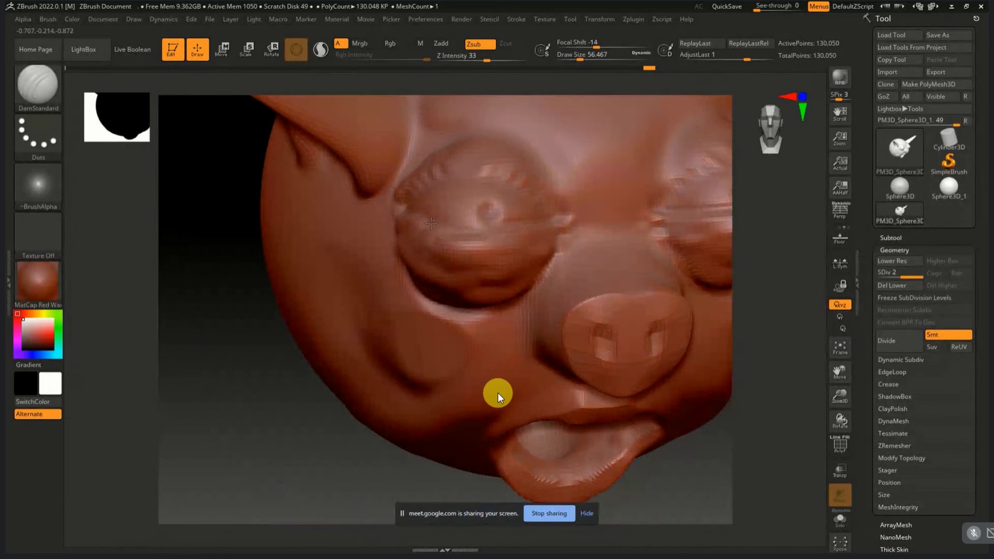
{"action": "mouse_move", "coordinate": [532, 223]}
{"action": "left_mouse_down"}
{"action": "mouse_move", "coordinate": [405, 208]}
{"action": "mouse_move", "coordinate": [543, 219]}
{"action": "left_mouse_up"}
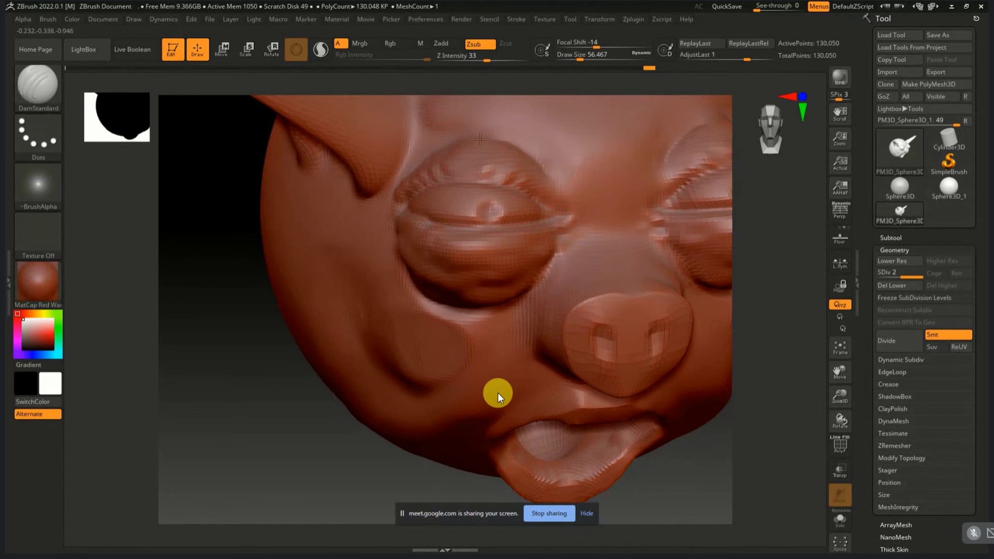
{"action": "key", "text": "shift"}
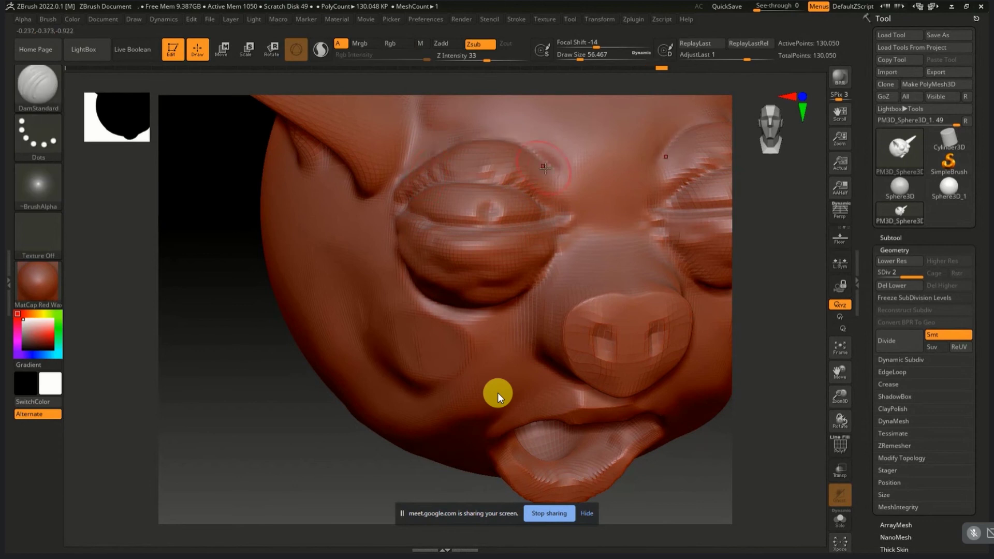
{"action": "key", "text": "shift"}
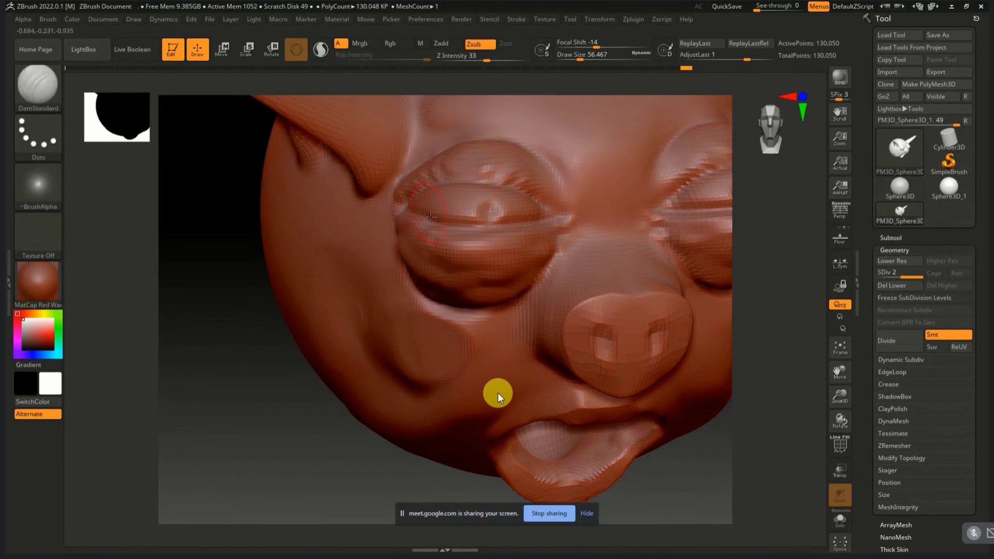
{"action": "key", "text": "shift"}
Step: Deepen the lower-lid crease, carve a diagonal cheek crease, and add strokes at the inner eye corner
{"action": "mouse_move", "coordinate": [421, 229]}
{"action": "left_mouse_down"}
{"action": "mouse_move", "coordinate": [498, 239]}
{"action": "mouse_move", "coordinate": [540, 230]}
{"action": "left_mouse_up"}
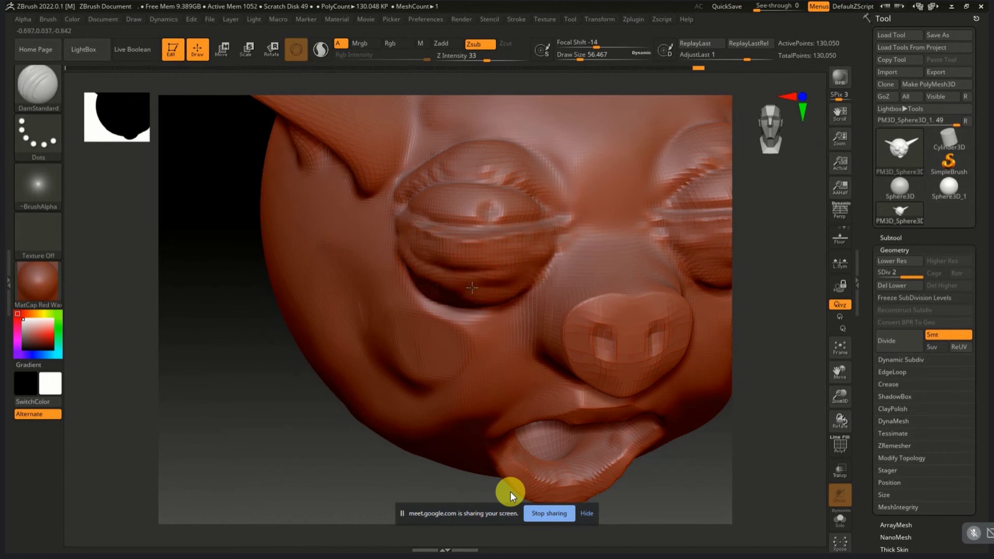
{"action": "key", "text": "shift"}
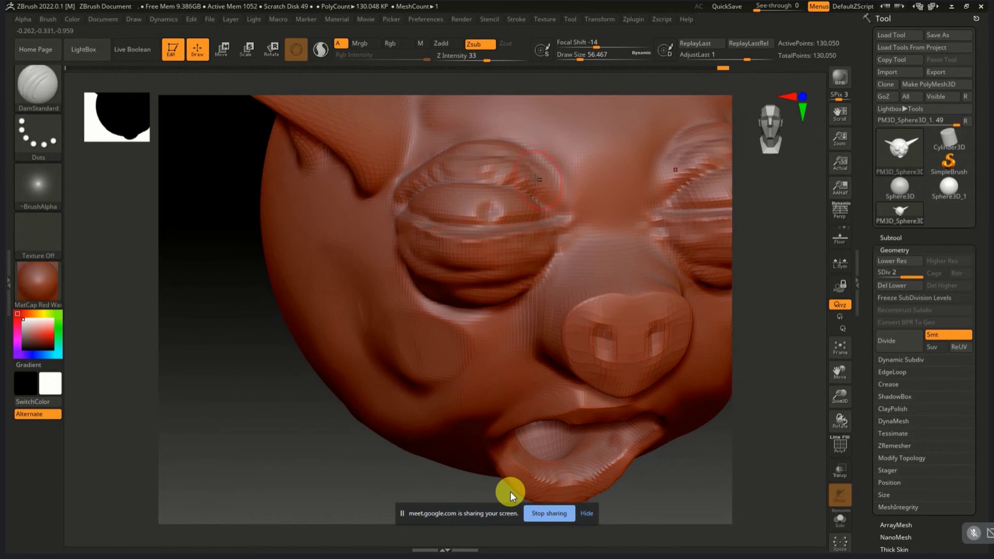
{"action": "left_click_drag", "start_coordinate": [513, 338], "coordinate": [437, 413]}
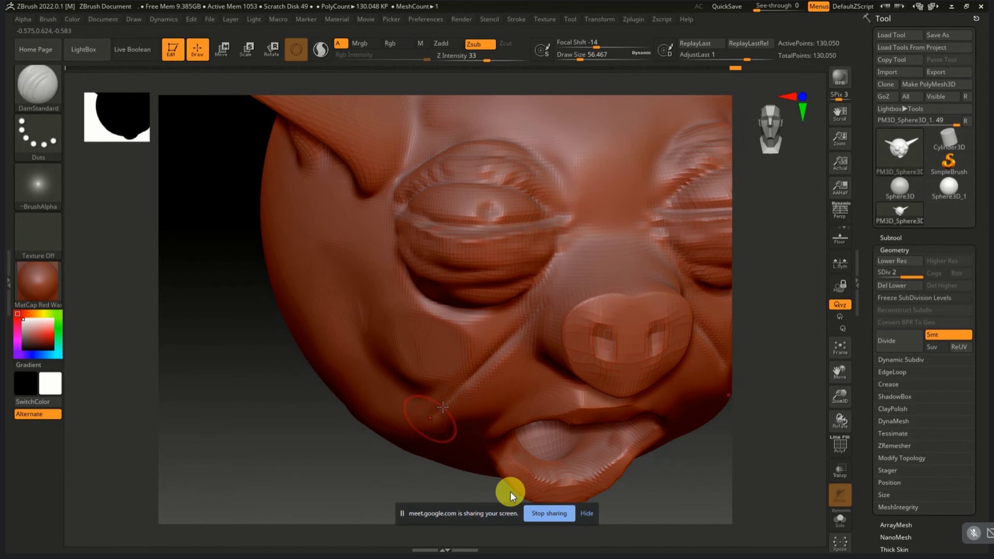
{"action": "key", "text": "shift"}
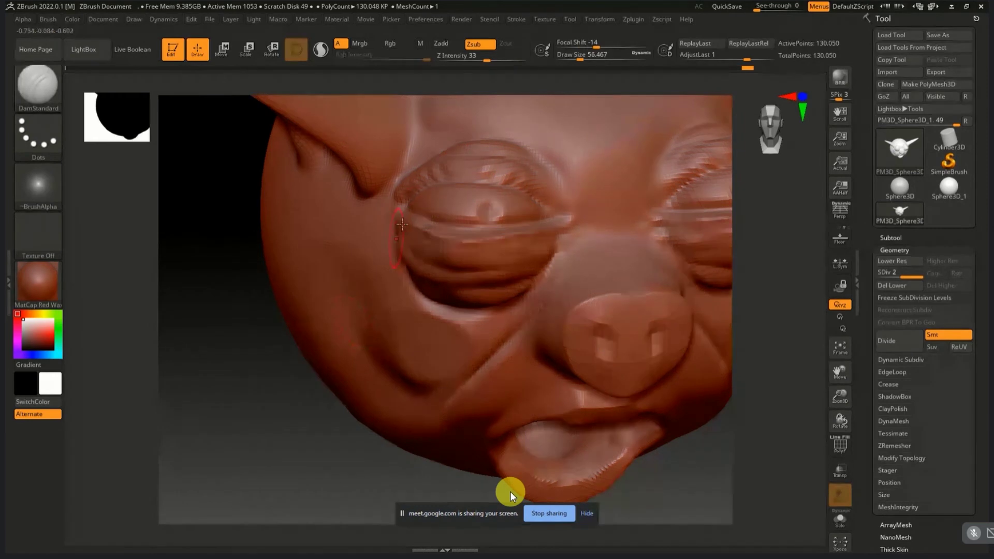
{"action": "mouse_move", "coordinate": [360, 236]}
{"action": "left_mouse_down"}
{"action": "mouse_move", "coordinate": [403, 202]}
{"action": "mouse_move", "coordinate": [380, 221]}
{"action": "mouse_move", "coordinate": [393, 218]}
{"action": "left_mouse_up"}
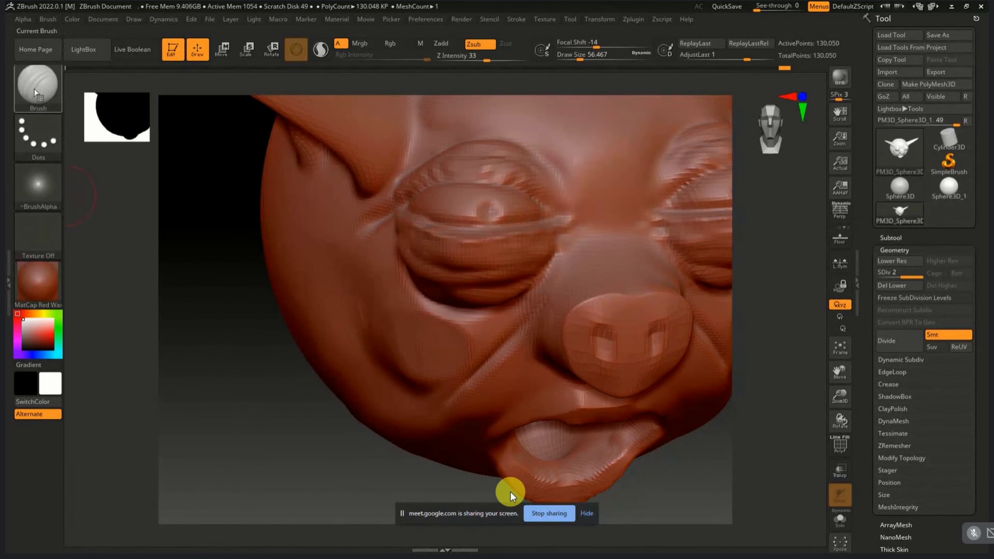
Step: Bring the sculpting brush library back up
{"action": "left_click", "coordinate": [36, 92]}
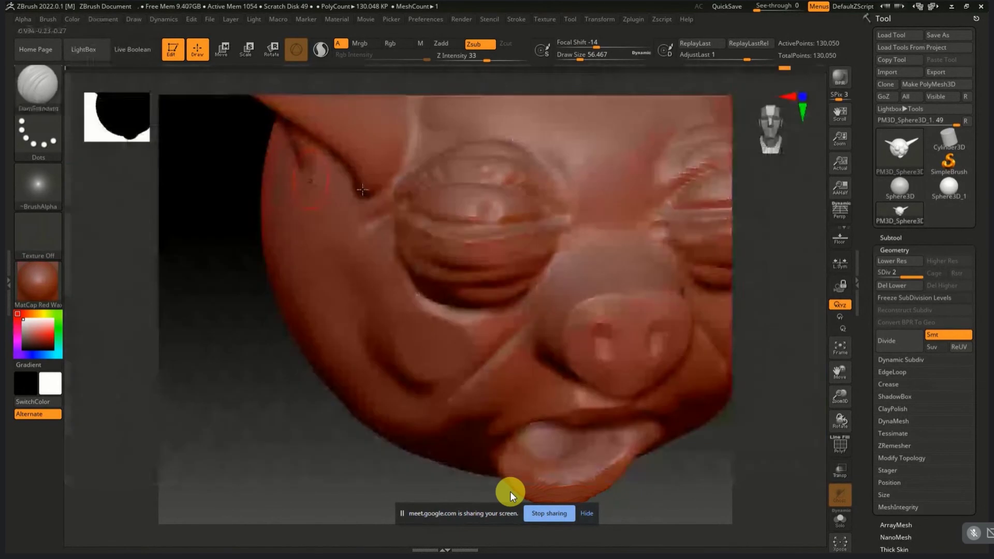
{"action": "left_click", "coordinate": [54, 90]}
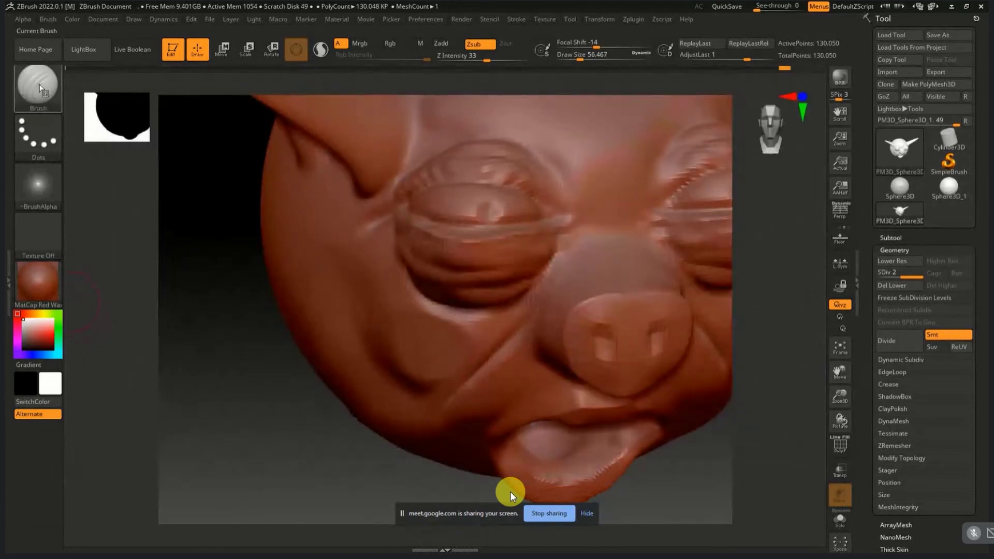
{"action": "key", "text": "b"}
{"action": "mouse_move", "coordinate": [543, 219]}
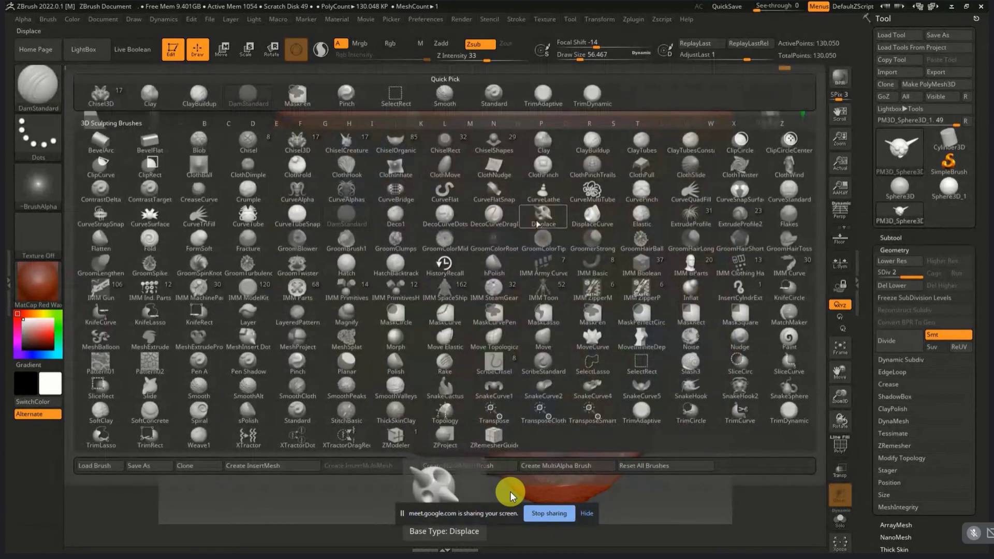
Step: Pick DecoCurveDrag, draw and reshape a trial curve down the cheek, then undo it
{"action": "left_click", "coordinate": [495, 217]}
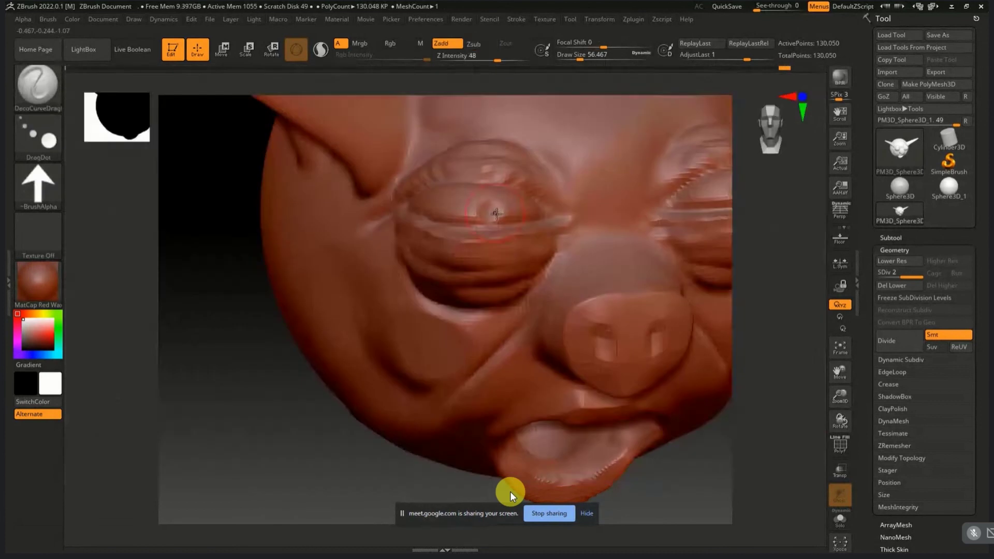
{"action": "mouse_move", "coordinate": [302, 224]}
{"action": "left_mouse_down"}
{"action": "mouse_move", "coordinate": [440, 352]}
{"action": "mouse_move", "coordinate": [366, 356]}
{"action": "left_mouse_up"}
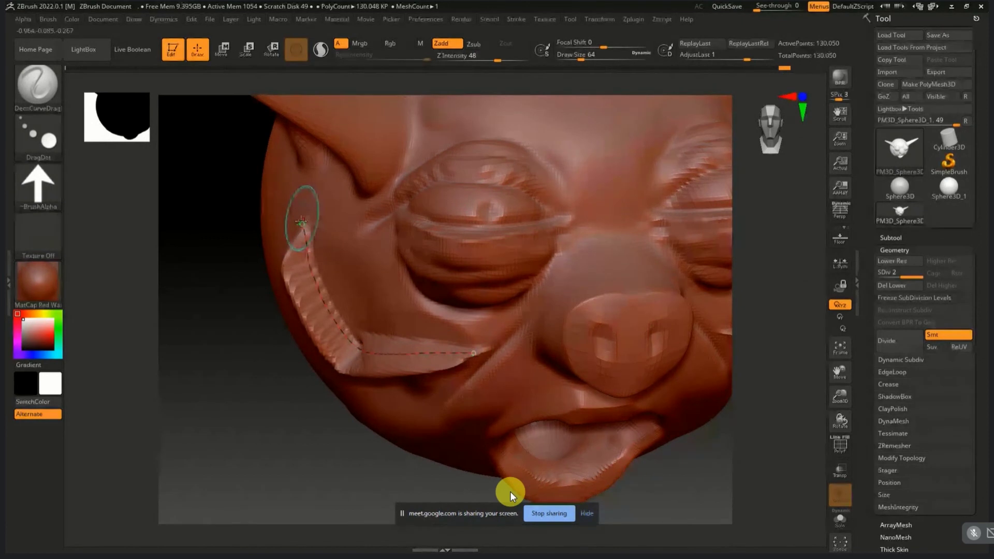
{"action": "left_click_drag", "start_coordinate": [304, 224], "coordinate": [324, 198]}
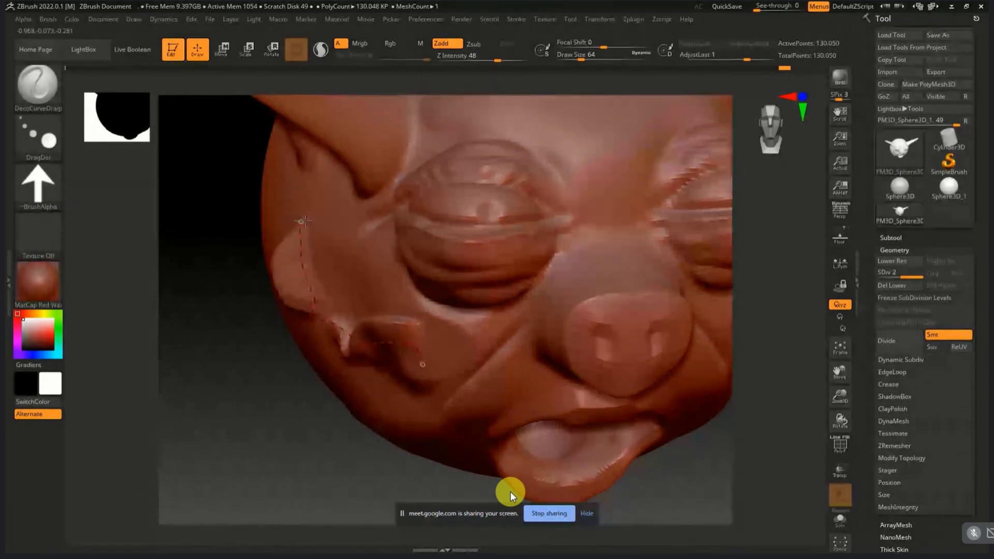
{"action": "mouse_move", "coordinate": [425, 322]}
{"action": "left_mouse_down"}
{"action": "mouse_move", "coordinate": [369, 321]}
{"action": "mouse_move", "coordinate": [448, 335]}
{"action": "mouse_move", "coordinate": [491, 318]}
{"action": "mouse_move", "coordinate": [429, 331]}
{"action": "mouse_move", "coordinate": [290, 267]}
{"action": "left_mouse_up"}
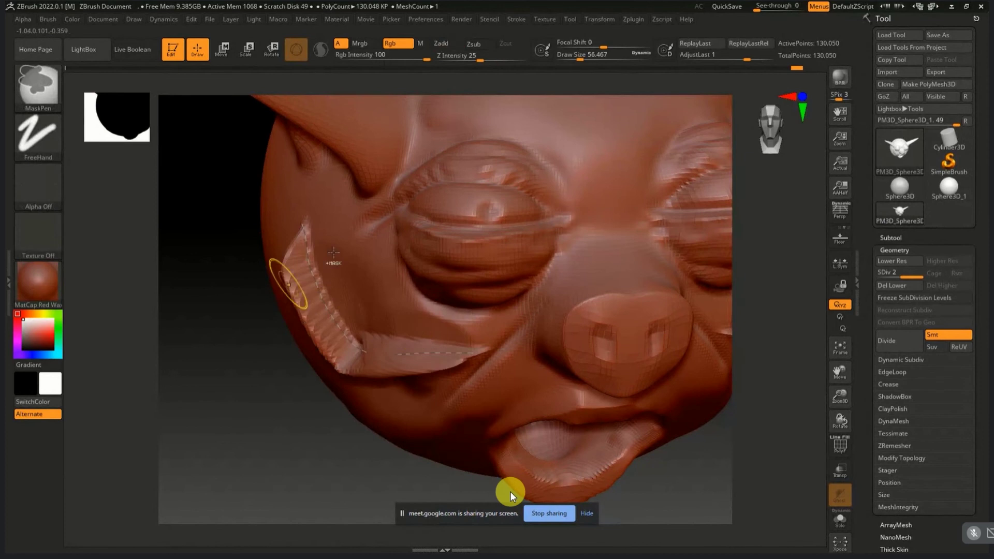
{"action": "key", "text": "ctrl+z"}
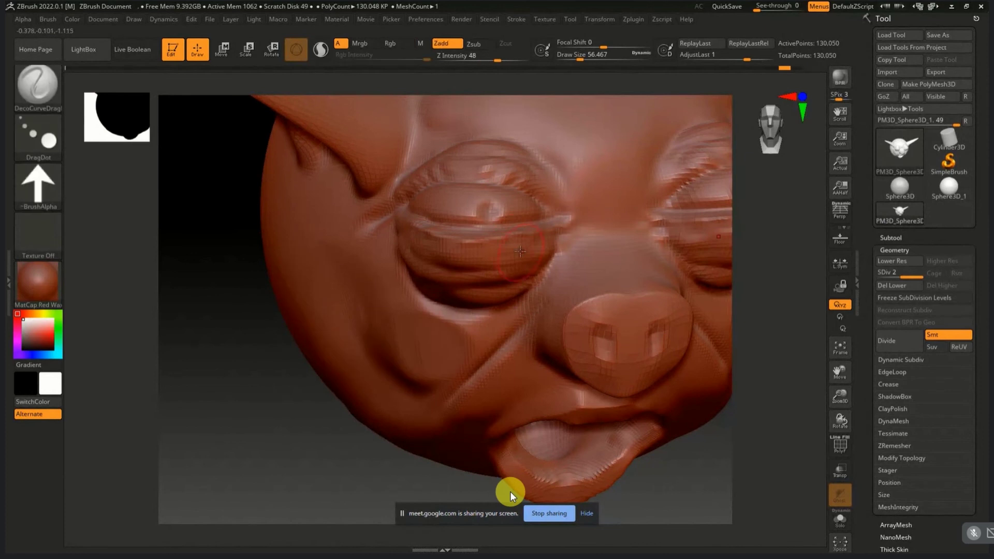
{"action": "key", "text": "ctrl+z"}
{"action": "key", "text": "ctrl+z"}
{"action": "key", "text": "ctrl+z"}
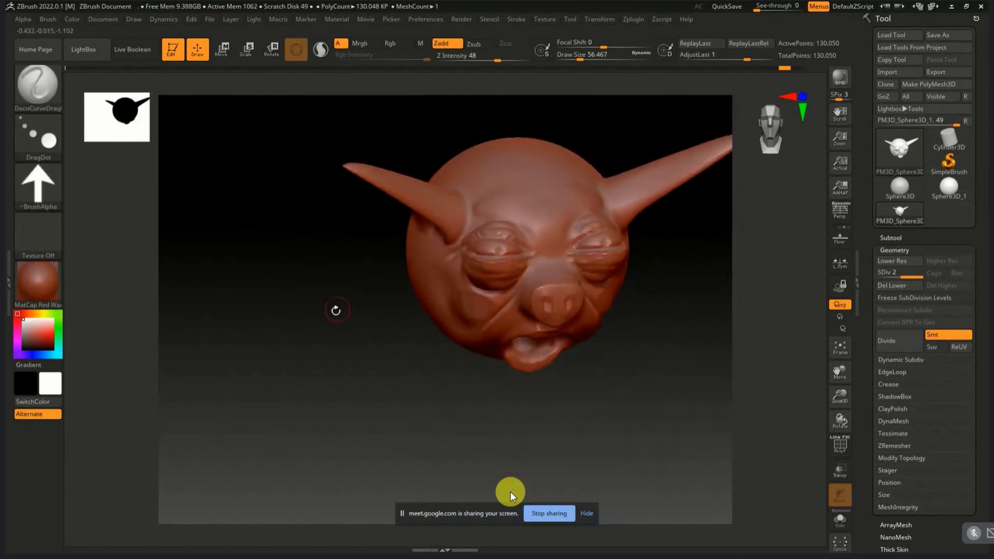
{"action": "key", "text": "ctrl+z"}
{"action": "key", "text": "ctrl+z"}
{"action": "key", "text": "ctrl+z"}
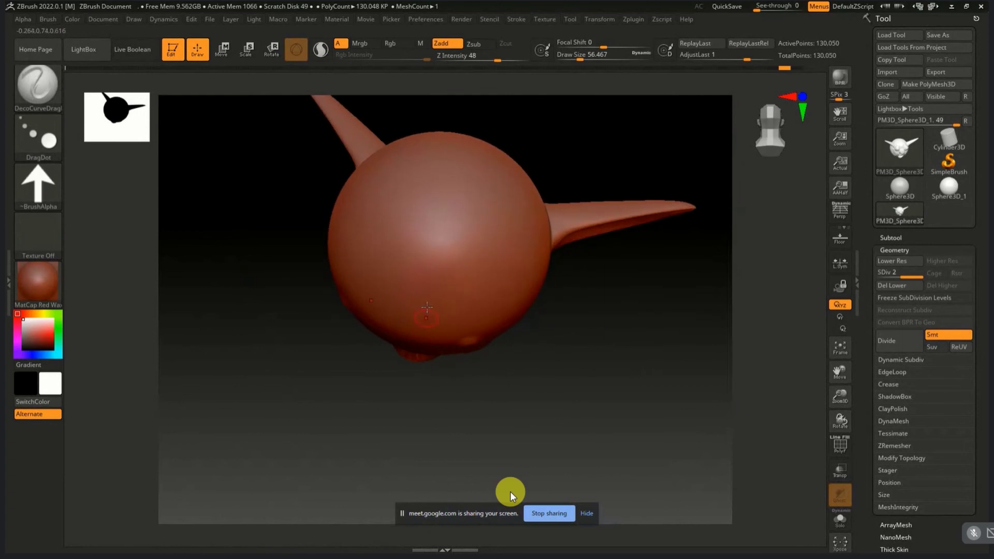
Step: Draw and reshape an S-shaped curve stroke across the sphere and adjust Z Intensity
{"action": "mouse_move", "coordinate": [382, 211]}
{"action": "left_mouse_down"}
{"action": "mouse_move", "coordinate": [512, 198]}
{"action": "mouse_move", "coordinate": [470, 162]}
{"action": "left_mouse_up"}
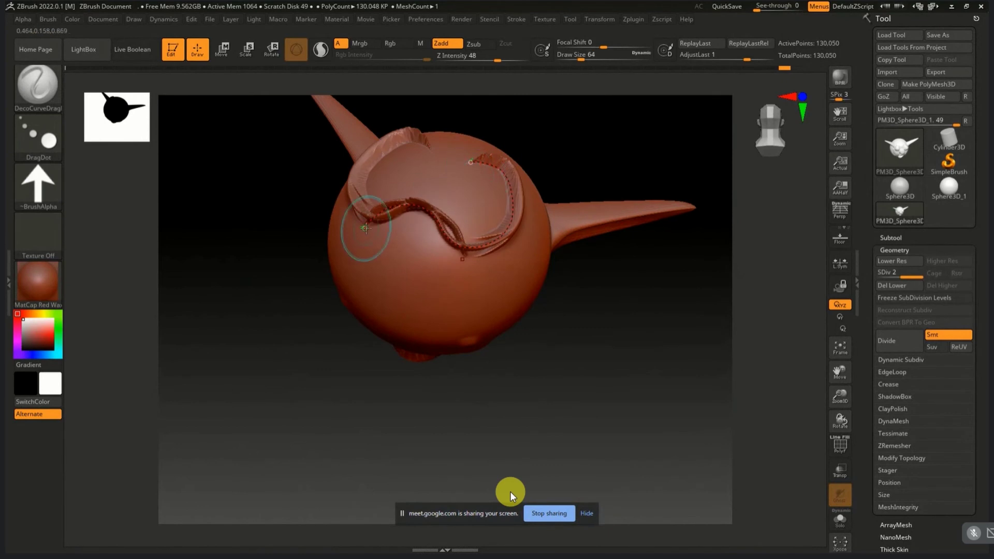
{"action": "left_click_drag", "start_coordinate": [366, 237], "coordinate": [415, 145]}
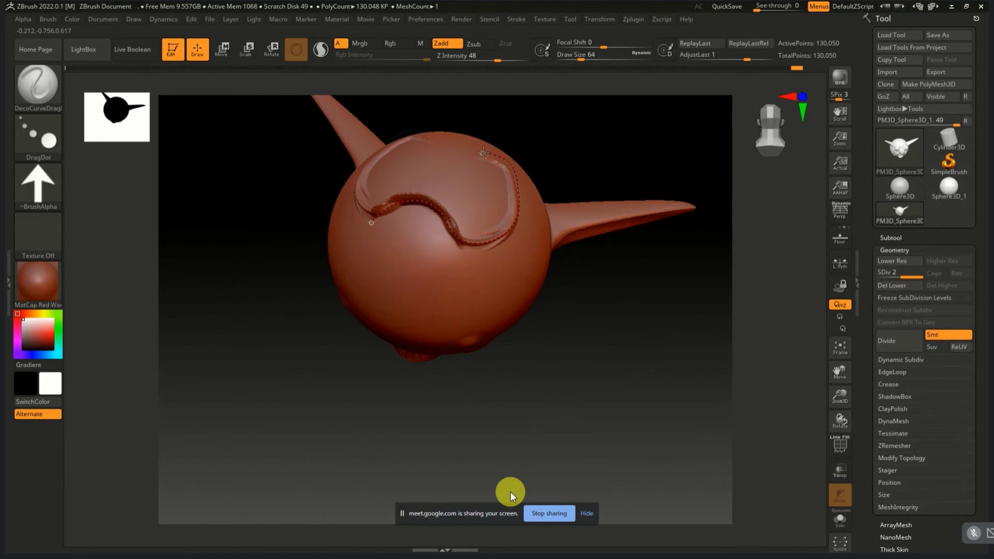
{"action": "left_click_drag", "start_coordinate": [489, 166], "coordinate": [483, 155]}
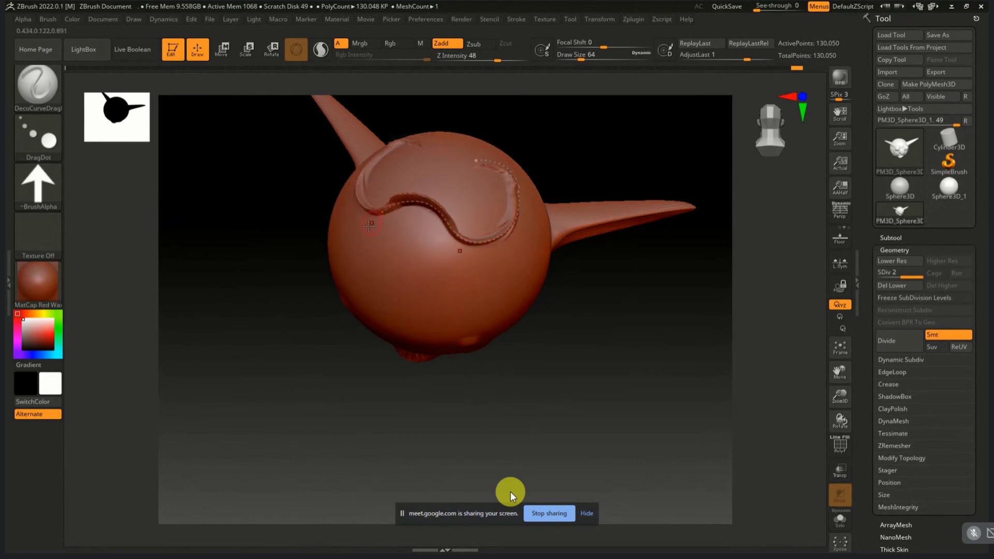
{"action": "left_click", "coordinate": [382, 214]}
{"action": "left_click_drag", "start_coordinate": [383, 213], "coordinate": [368, 268]}
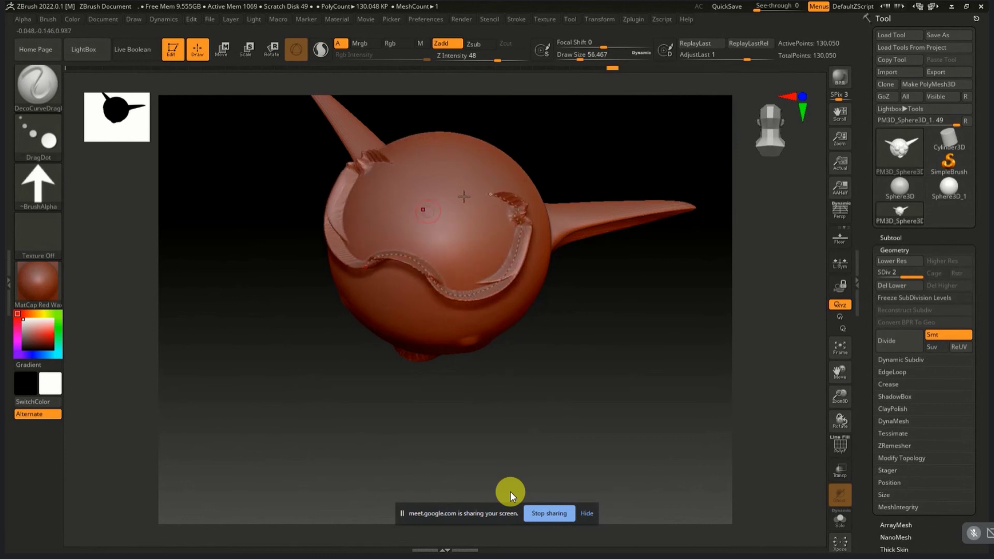
{"action": "mouse_move", "coordinate": [489, 194]}
{"action": "left_mouse_down"}
{"action": "mouse_move", "coordinate": [495, 186]}
{"action": "mouse_move", "coordinate": [484, 194]}
{"action": "left_mouse_up"}
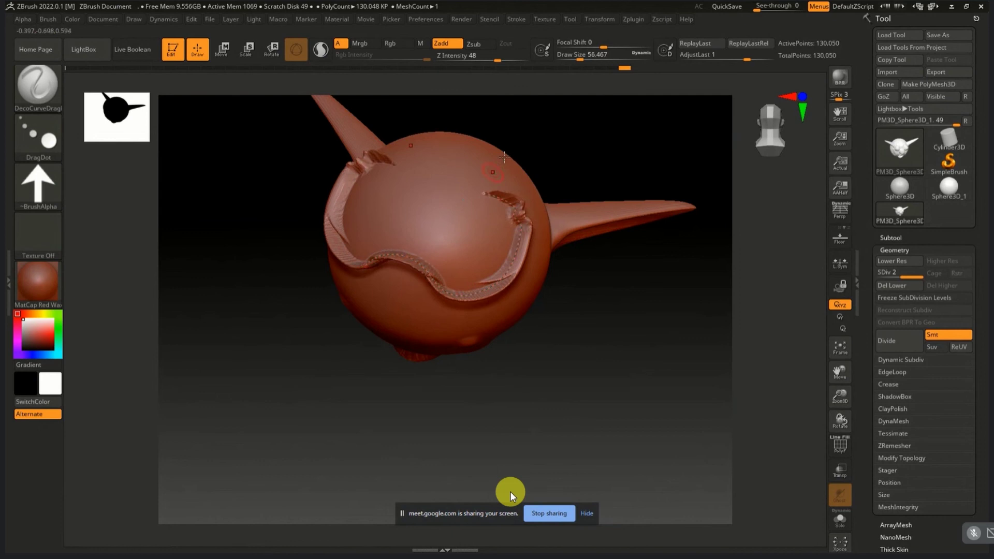
{"action": "left_click_drag", "start_coordinate": [501, 60], "coordinate": [458, 61]}
Step: Lay looping curve grooves from the sphere's top, redrawing paths on the right side
{"action": "left_click_drag", "start_coordinate": [419, 151], "coordinate": [459, 230]}
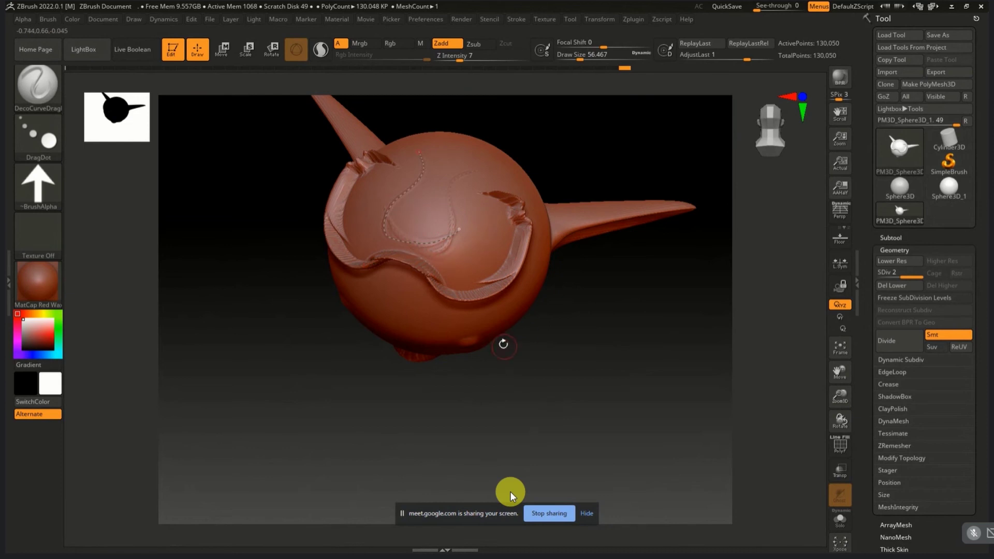
{"action": "right_click_drag", "start_coordinate": [504, 343], "coordinate": [589, 337], "text": "ctrl"}
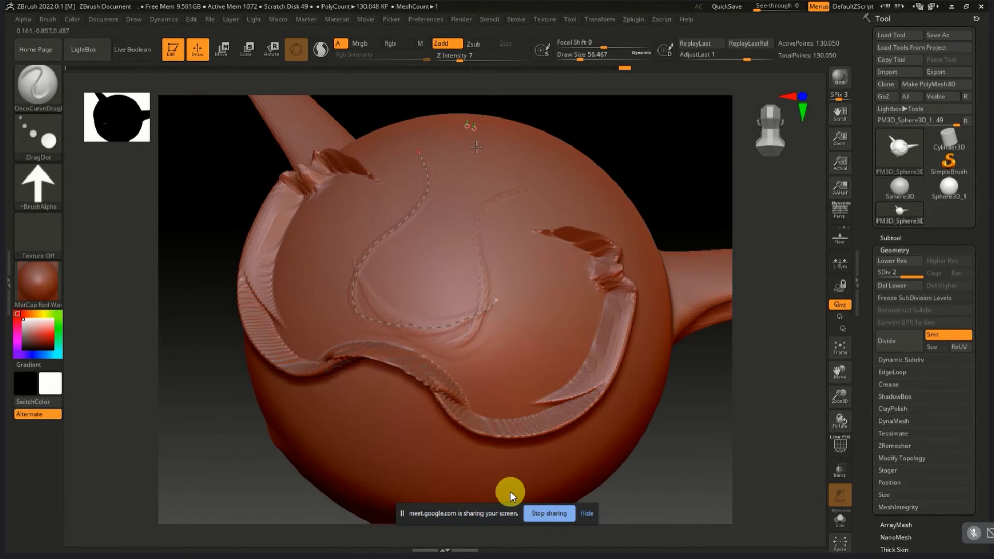
{"action": "left_click_drag", "start_coordinate": [475, 147], "coordinate": [416, 267]}
{"action": "left_click_drag", "start_coordinate": [523, 332], "coordinate": [493, 398]}
{"action": "left_click_drag", "start_coordinate": [429, 136], "coordinate": [311, 352]}
{"action": "left_click_drag", "start_coordinate": [464, 204], "coordinate": [428, 406]}
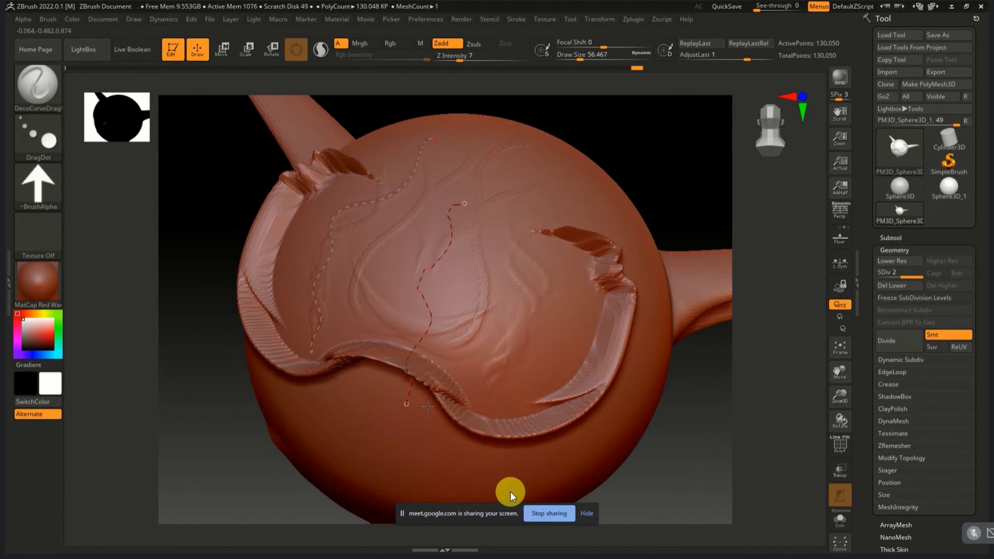
Step: Add more curve grooves down the middle and right side, then orbit to another side
{"action": "left_click_drag", "start_coordinate": [409, 215], "coordinate": [322, 389]}
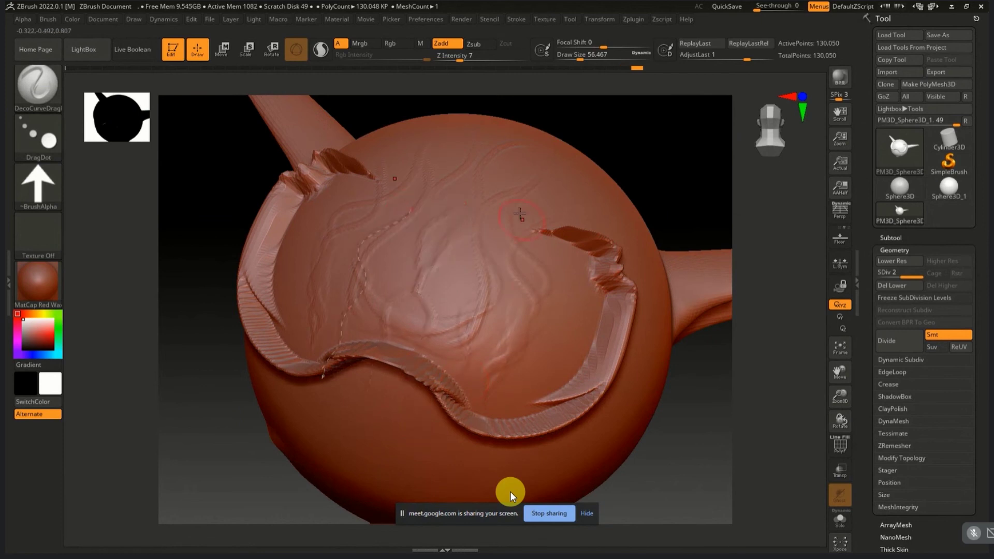
{"action": "left_click_drag", "start_coordinate": [508, 207], "coordinate": [472, 456]}
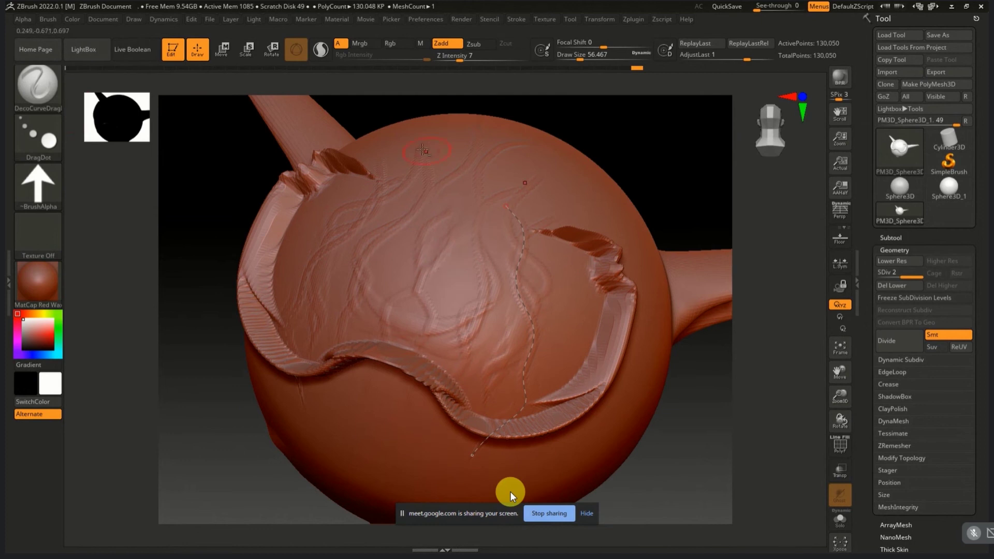
{"action": "left_click_drag", "start_coordinate": [424, 151], "coordinate": [392, 334]}
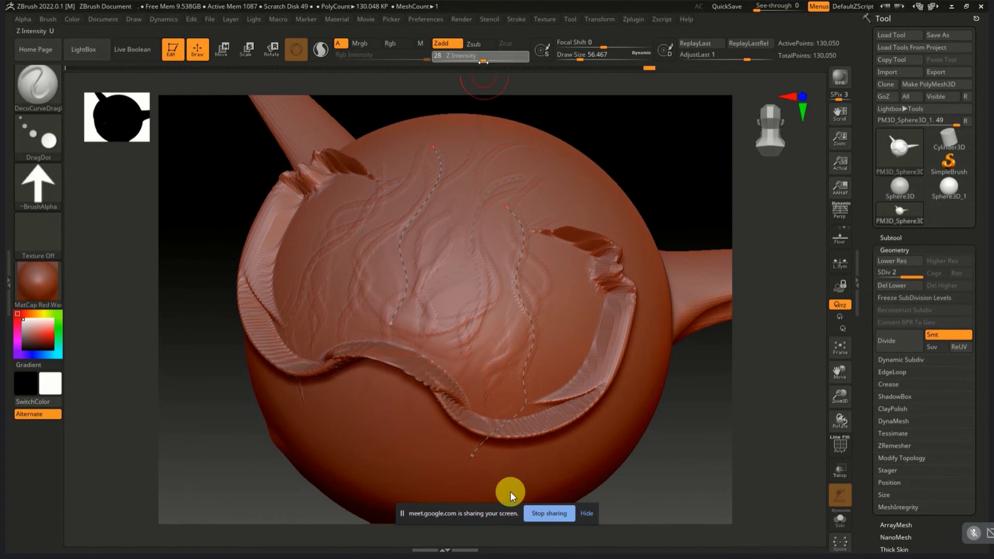
{"action": "mouse_move", "coordinate": [468, 139]}
{"action": "left_mouse_down"}
{"action": "mouse_move", "coordinate": [439, 271]}
{"action": "mouse_move", "coordinate": [476, 346]}
{"action": "left_mouse_up"}
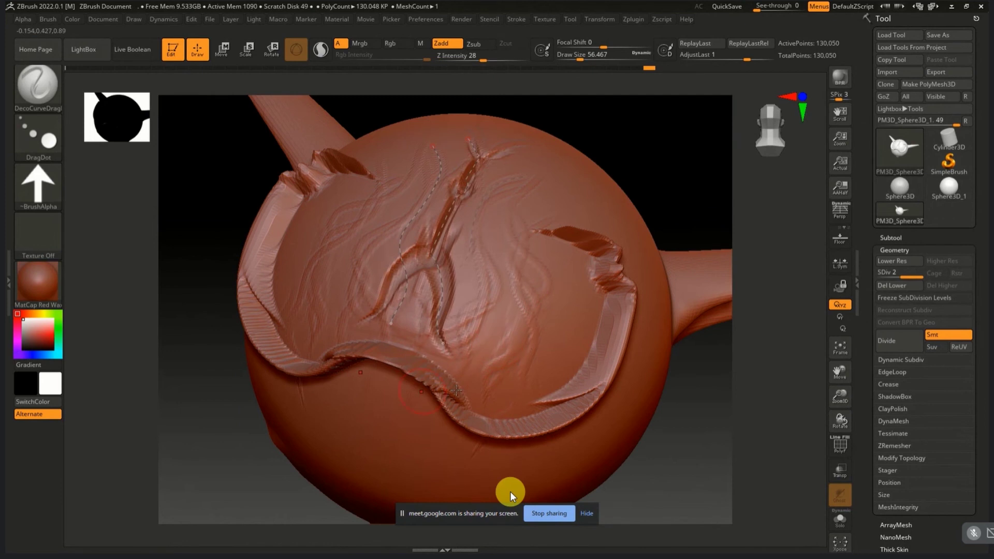
{"action": "right_click_drag", "start_coordinate": [495, 359], "coordinate": [441, 301]}
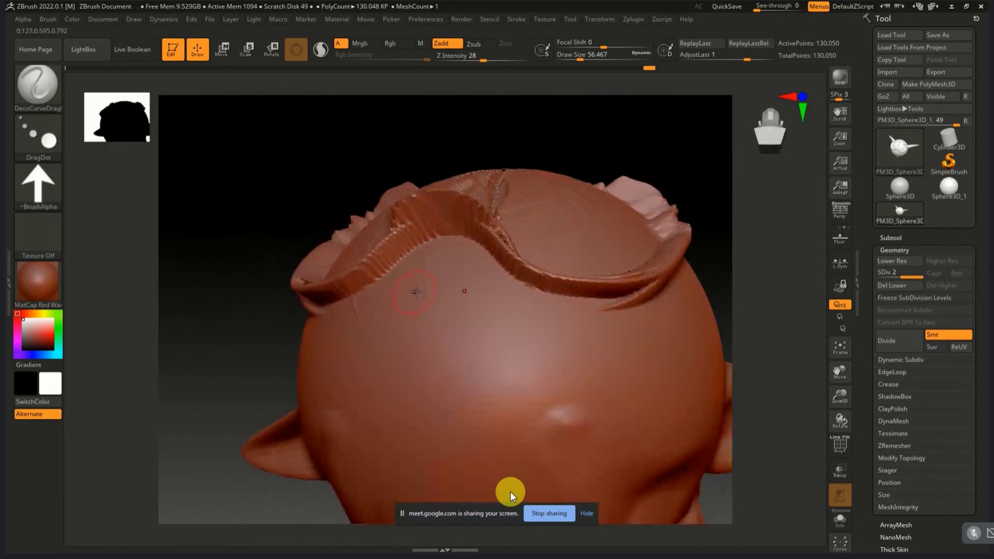
Step: Carve mirrored DecoCurve grooves on the head and soften their tips
{"action": "mouse_move", "coordinate": [434, 482]}
{"action": "left_mouse_down"}
{"action": "mouse_move", "coordinate": [474, 486]}
{"action": "mouse_move", "coordinate": [424, 487]}
{"action": "left_mouse_up"}
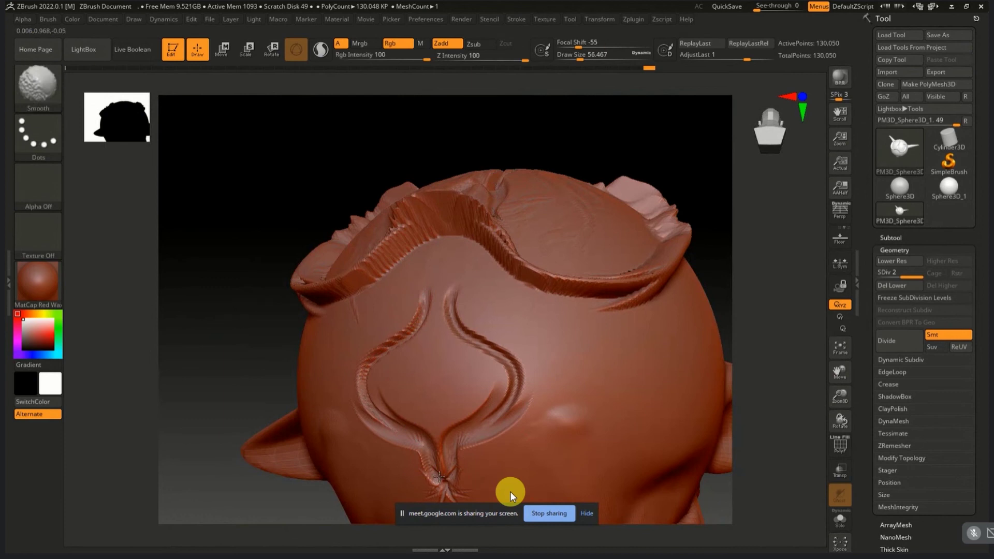
{"action": "left_click_drag", "start_coordinate": [389, 422], "coordinate": [438, 293], "text": "shift"}
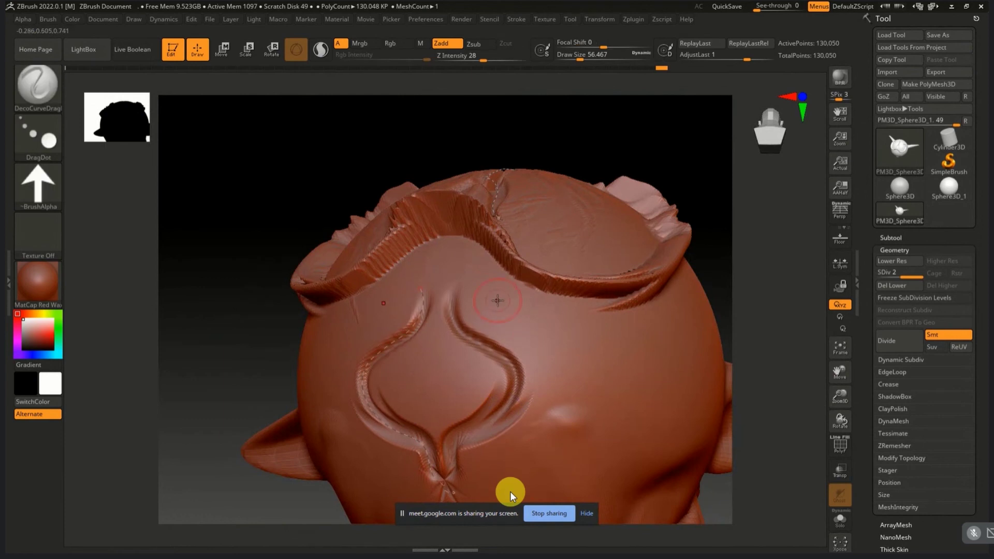
{"action": "left_click_drag", "start_coordinate": [502, 287], "coordinate": [536, 342]}
{"action": "mouse_move", "coordinate": [536, 341]}
{"action": "right_mouse_down"}
{"action": "mouse_move", "coordinate": [521, 224]}
{"action": "mouse_move", "coordinate": [527, 231]}
{"action": "right_mouse_up"}
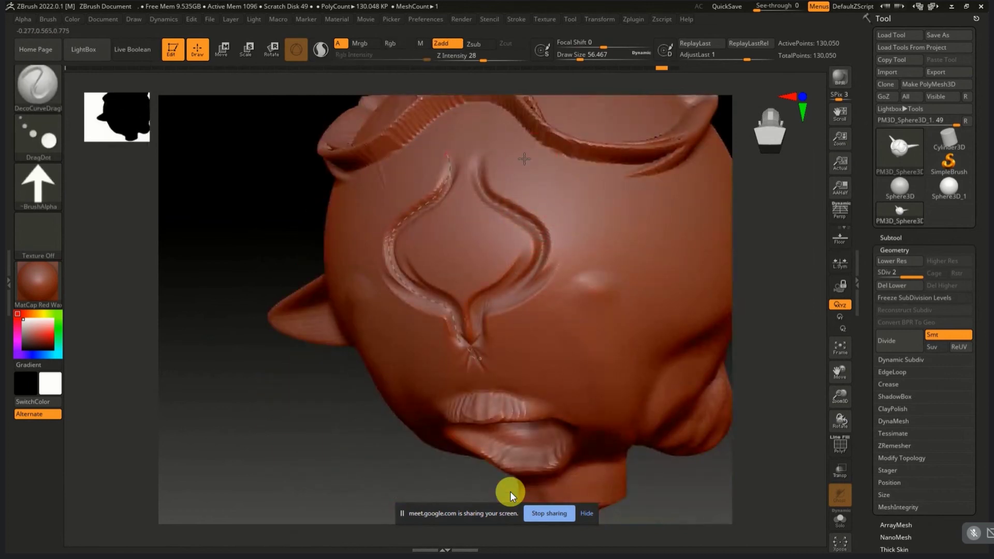
Step: Carve more curved grooves converging toward the snout, smooth around them, and open the brush palette
{"action": "left_click_drag", "start_coordinate": [524, 159], "coordinate": [546, 199]}
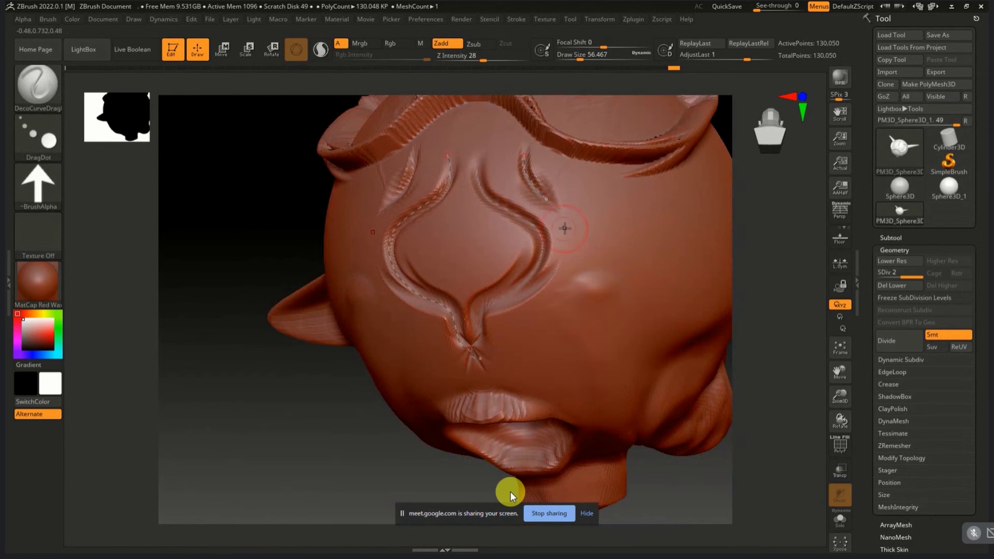
{"action": "left_click_drag", "start_coordinate": [562, 296], "coordinate": [566, 300]}
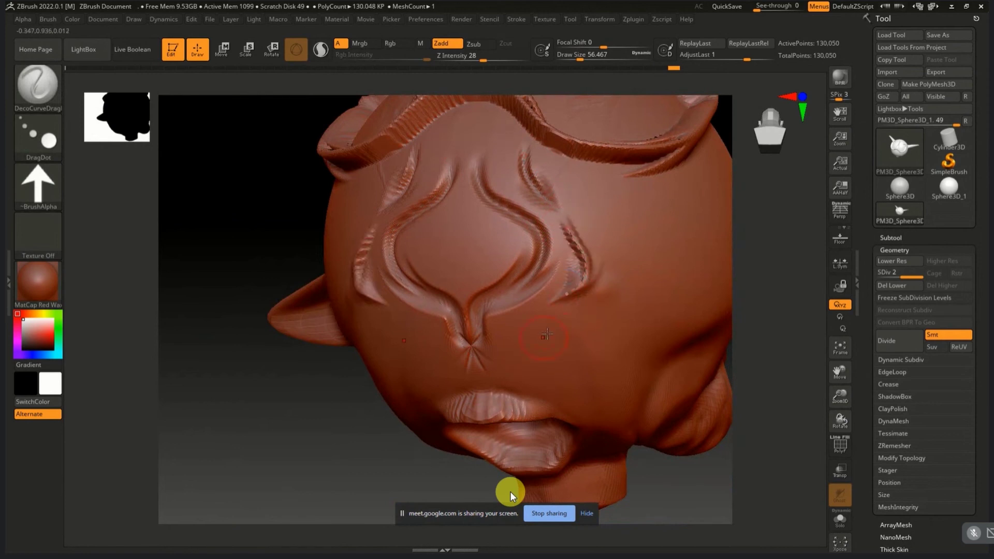
{"action": "left_click_drag", "start_coordinate": [513, 354], "coordinate": [497, 393]}
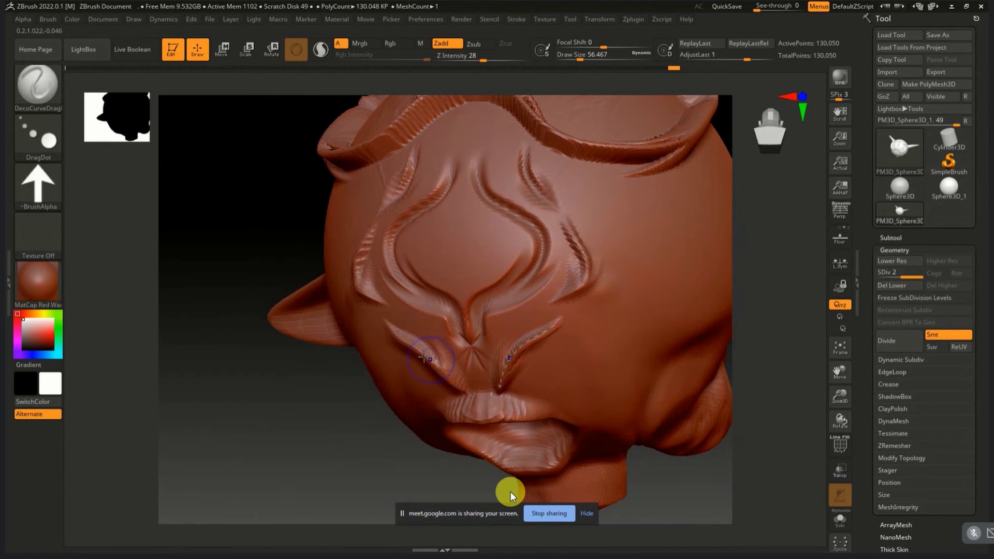
{"action": "key", "text": "shift"}
{"action": "left_click_drag", "start_coordinate": [394, 309], "coordinate": [347, 265], "text": "shift"}
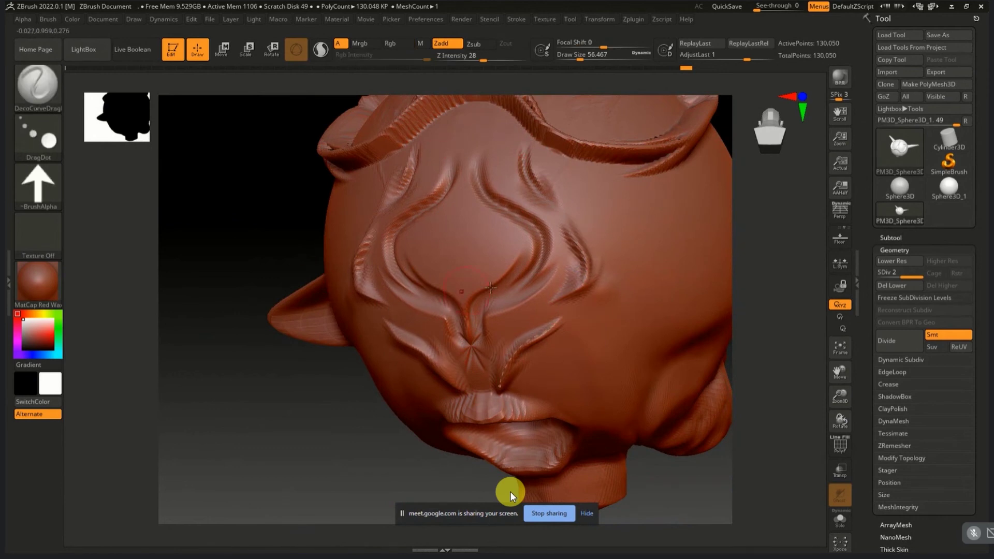
{"action": "left_click", "coordinate": [37, 91]}
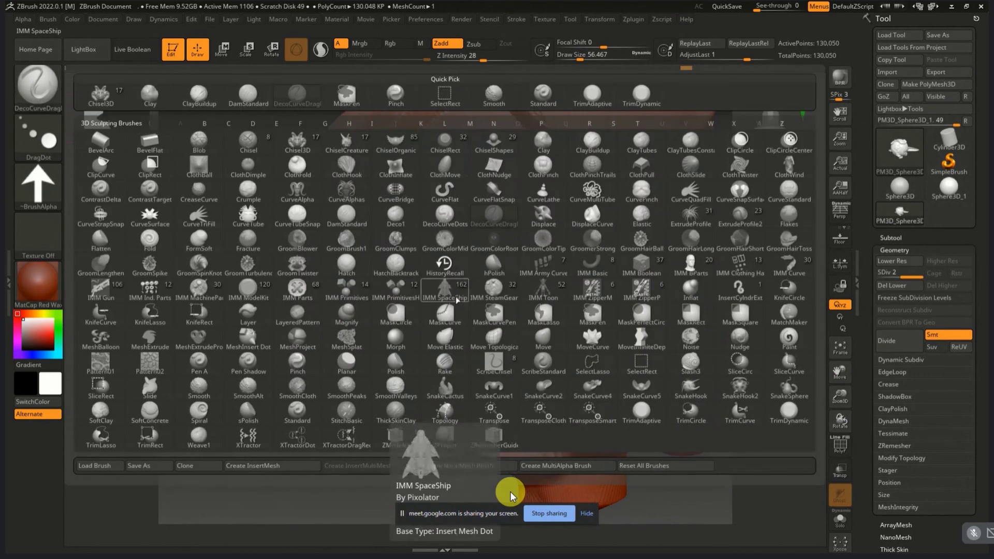
Step: Switch to the FormSoft brush at draw size about 153 and frame the head
{"action": "left_click", "coordinate": [204, 243]}
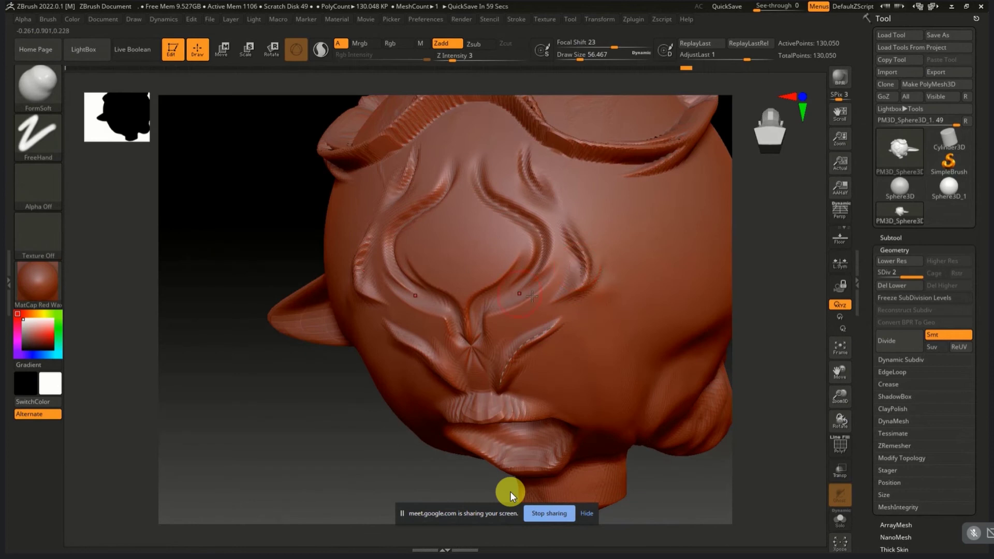
{"action": "right_click_drag", "start_coordinate": [532, 296], "coordinate": [471, 306]}
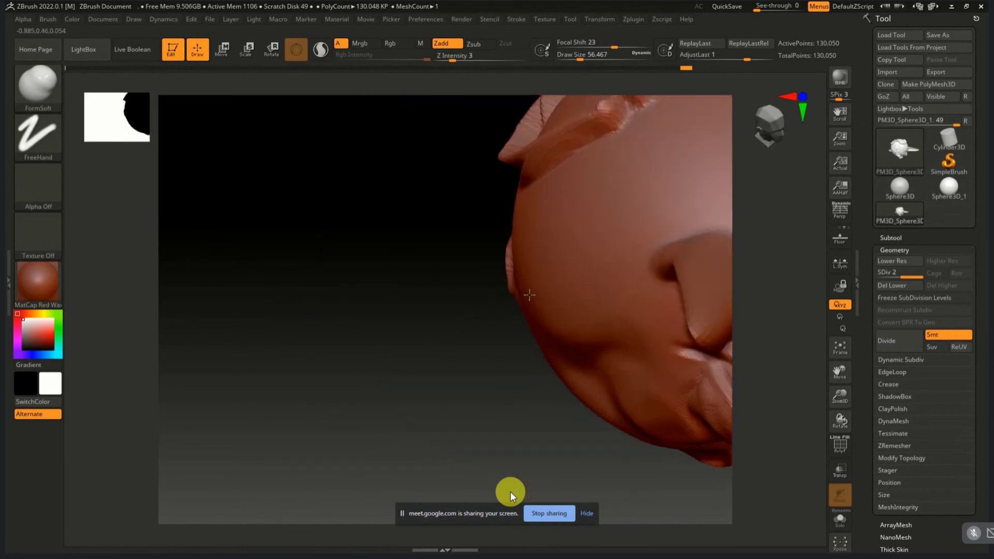
{"action": "right_click_drag", "start_coordinate": [529, 295], "coordinate": [490, 278]}
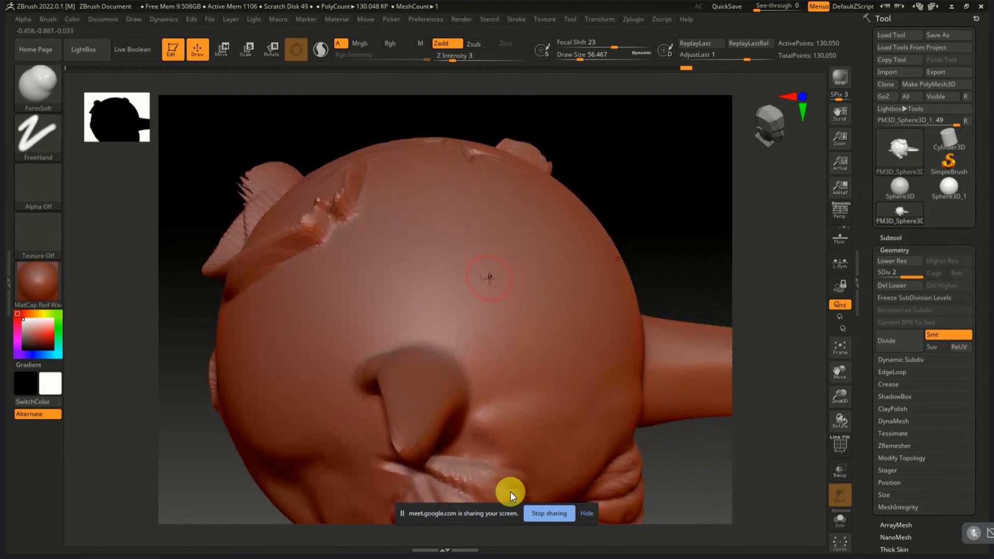
{"action": "key", "text": "s"}
{"action": "left_click_drag", "start_coordinate": [490, 278], "coordinate": [514, 267]}
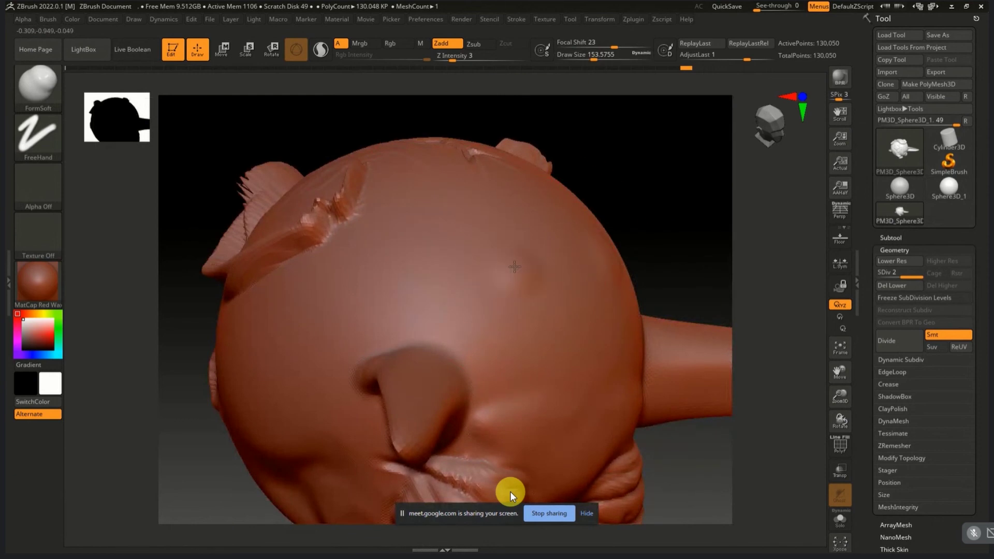
{"action": "right_click_drag", "start_coordinate": [514, 267], "coordinate": [521, 260]}
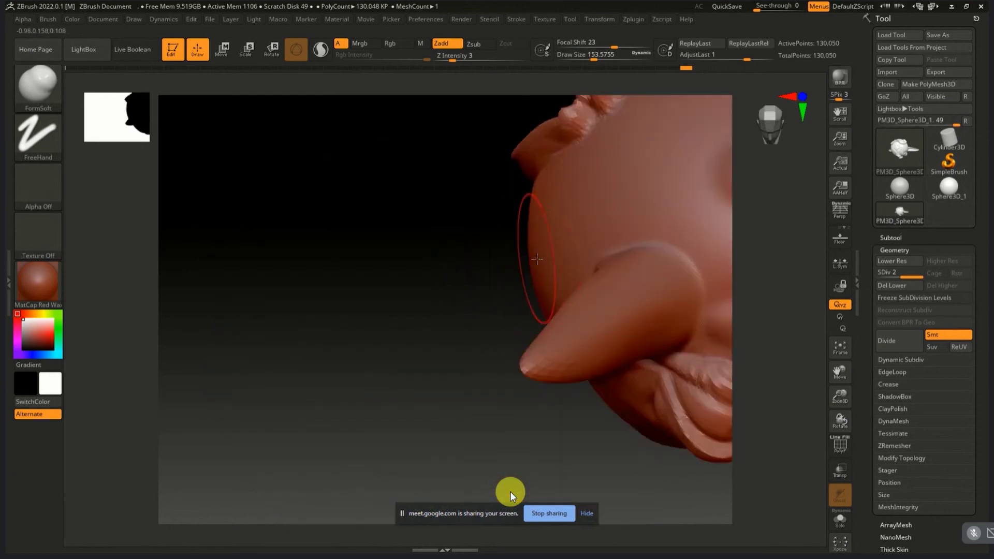
{"action": "key", "text": "f"}
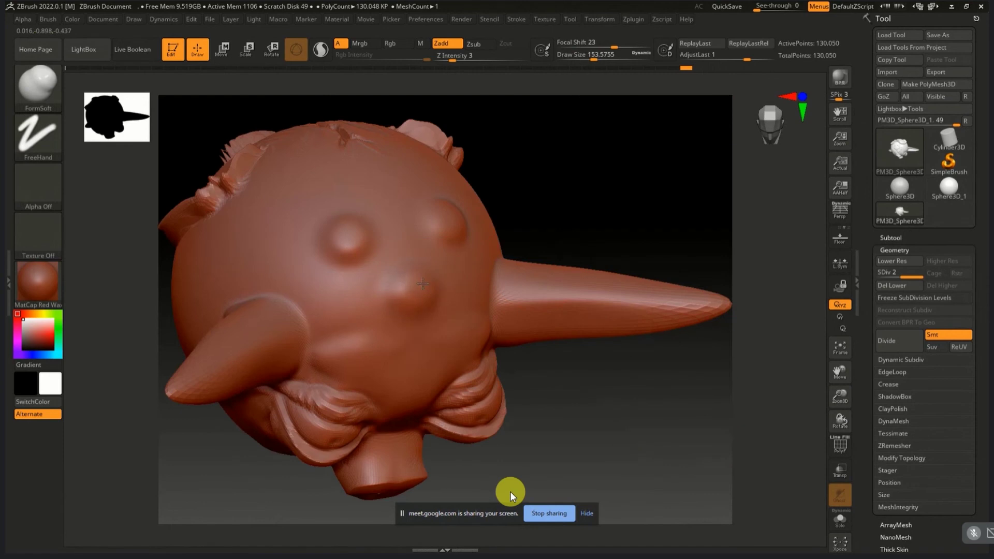
Step: Sculpt rounded FormSoft bumps below the eyes and across the forehead at Z Intensity 38
{"action": "left_click_drag", "start_coordinate": [422, 283], "coordinate": [401, 301]}
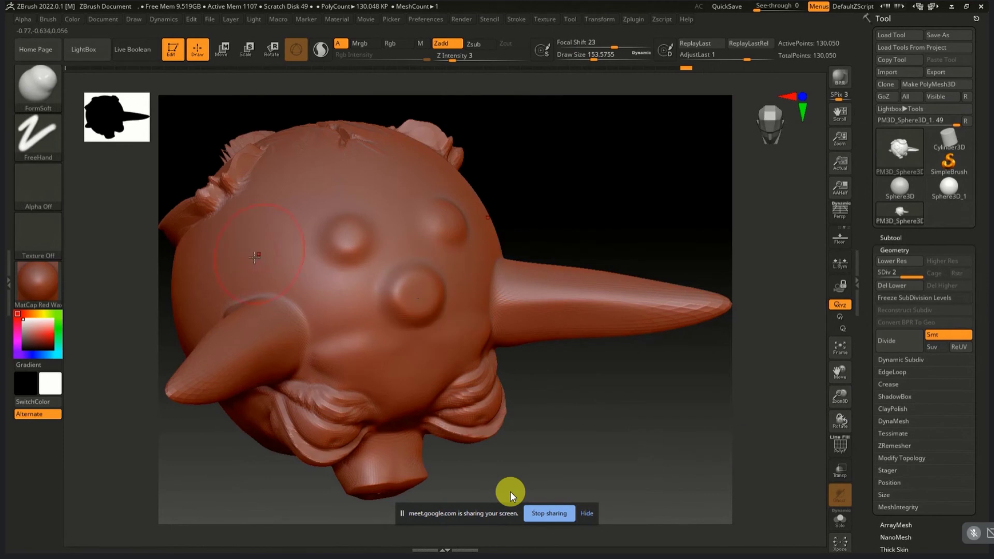
{"action": "mouse_move", "coordinate": [256, 254]}
{"action": "left_mouse_down"}
{"action": "mouse_move", "coordinate": [268, 238]}
{"action": "mouse_move", "coordinate": [249, 259]}
{"action": "mouse_move", "coordinate": [269, 238]}
{"action": "left_mouse_up"}
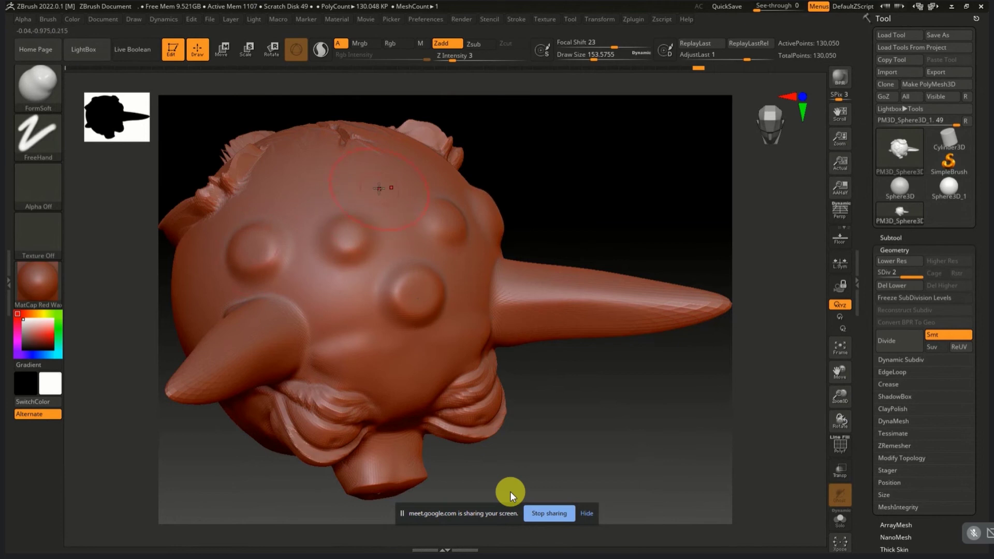
{"action": "left_click_drag", "start_coordinate": [385, 190], "coordinate": [376, 190]}
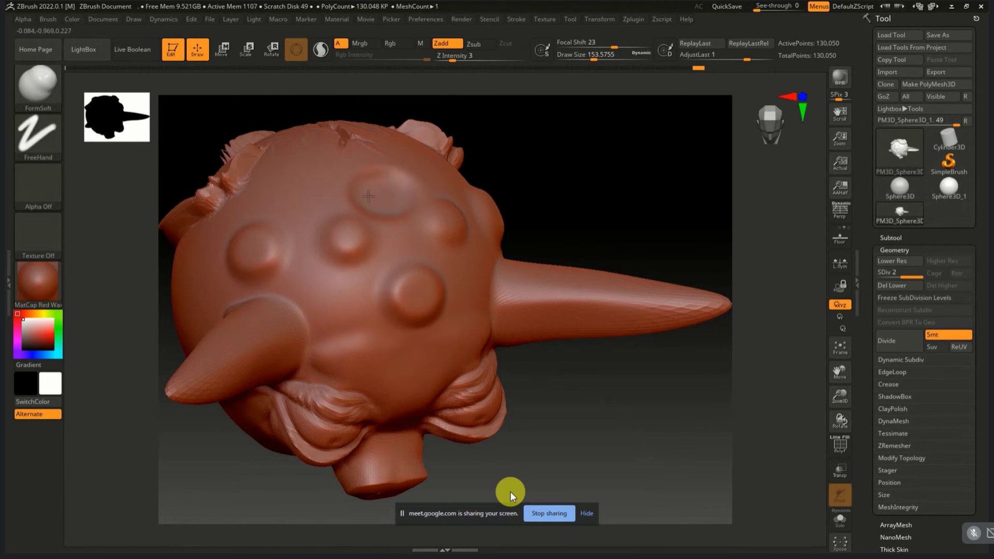
{"action": "left_click_drag", "start_coordinate": [453, 61], "coordinate": [491, 60]}
{"action": "left_click", "coordinate": [300, 185]}
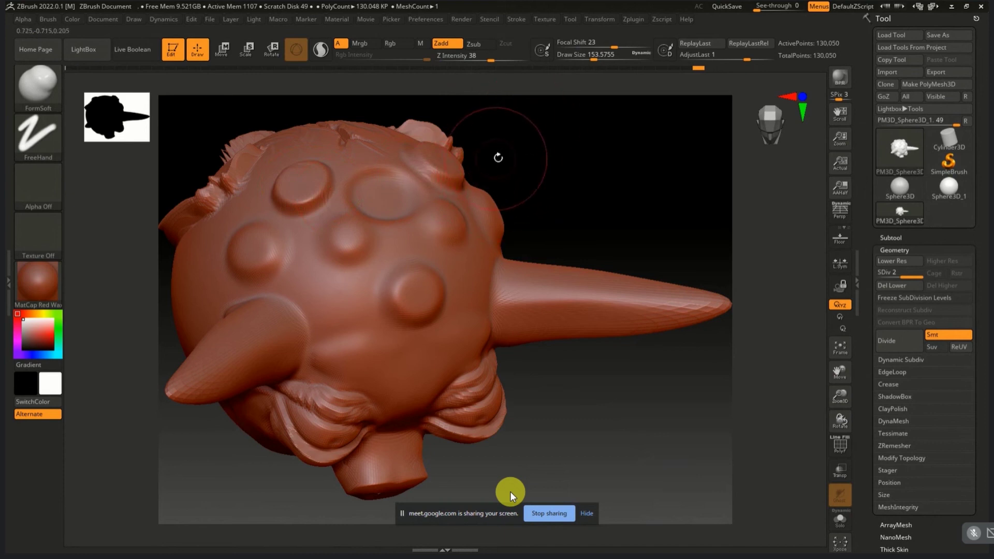
{"action": "key", "text": "ctrl"}
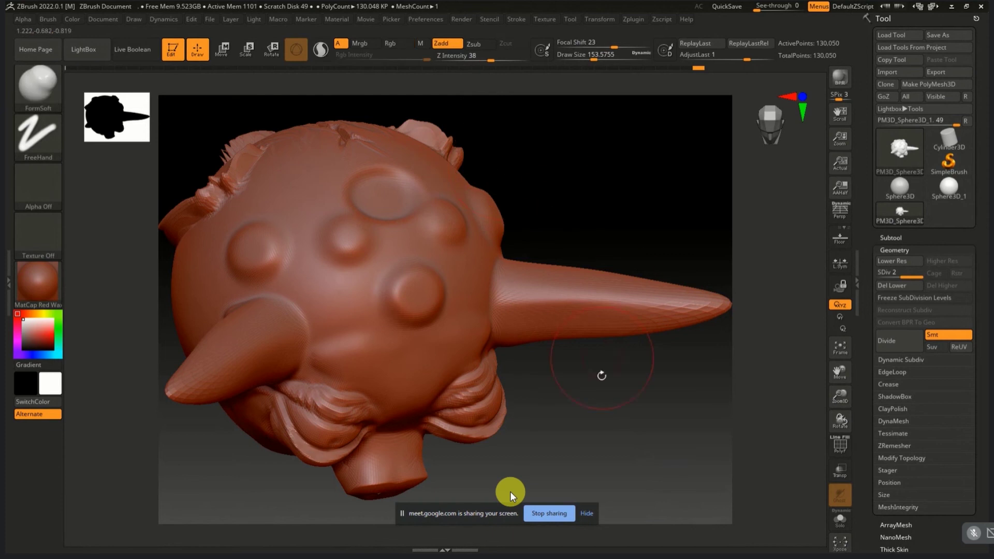
{"action": "left_click_drag", "start_coordinate": [602, 375], "coordinate": [569, 315]}
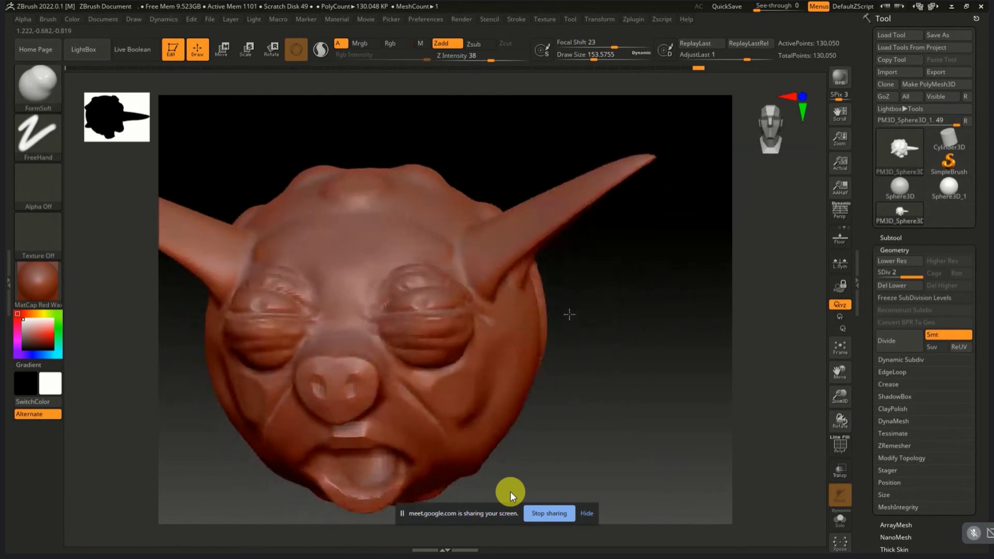
Step: Switch to the Fold brush, crease the forehead and stamp three oval test dents
{"action": "mouse_move", "coordinate": [604, 318]}
{"action": "left_mouse_down"}
{"action": "mouse_move", "coordinate": [537, 319]}
{"action": "mouse_move", "coordinate": [586, 335]}
{"action": "mouse_move", "coordinate": [592, 327]}
{"action": "left_mouse_up"}
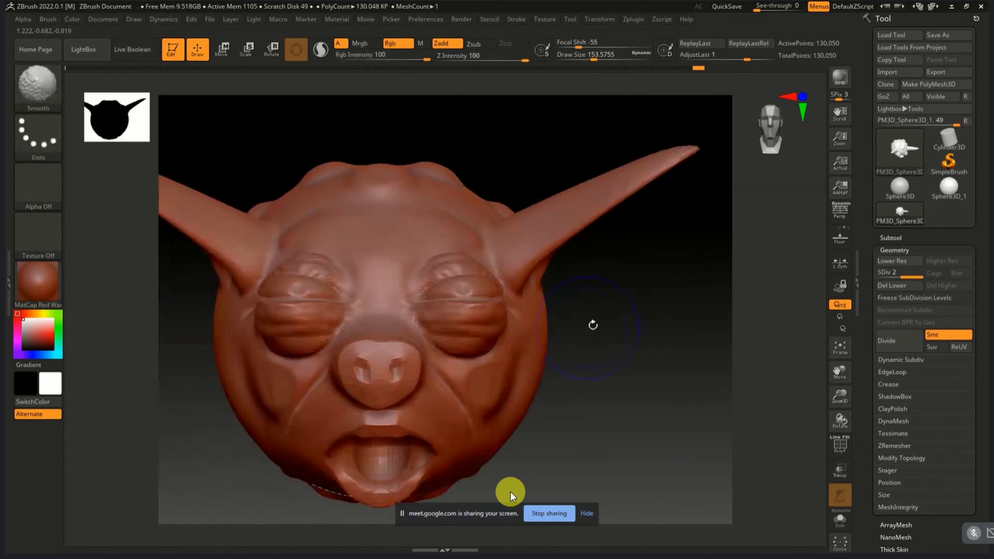
{"action": "left_click", "coordinate": [40, 86]}
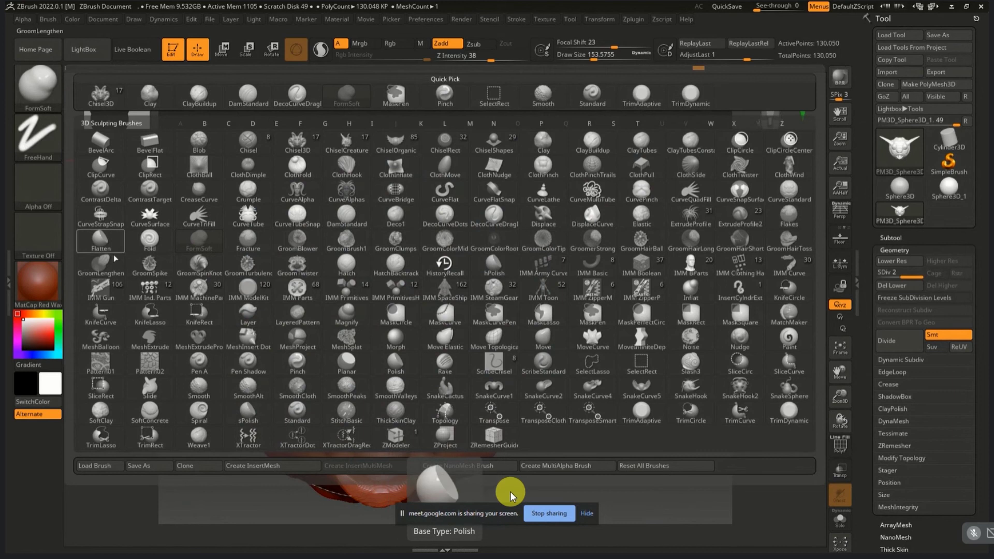
{"action": "left_click", "coordinate": [148, 239]}
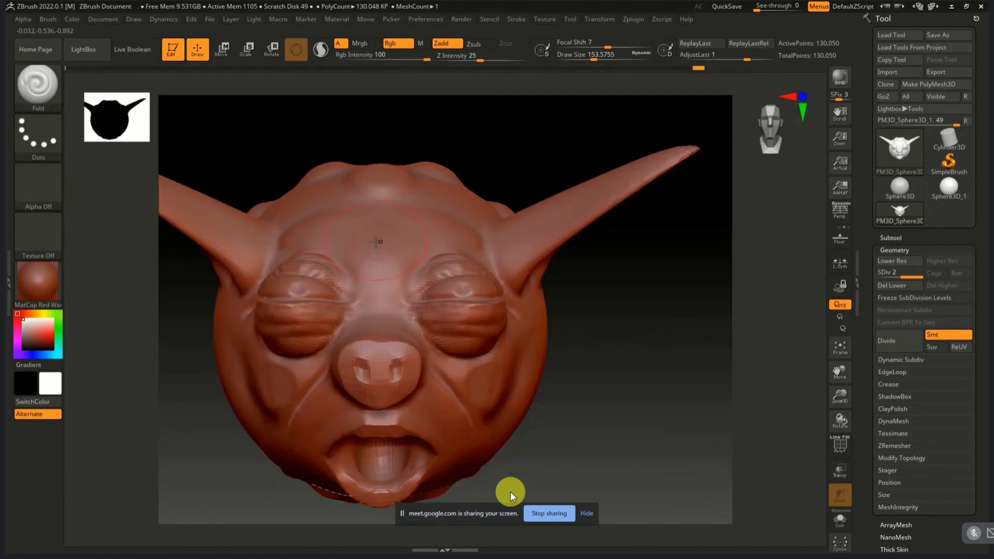
{"action": "left_click_drag", "start_coordinate": [344, 239], "coordinate": [419, 240]}
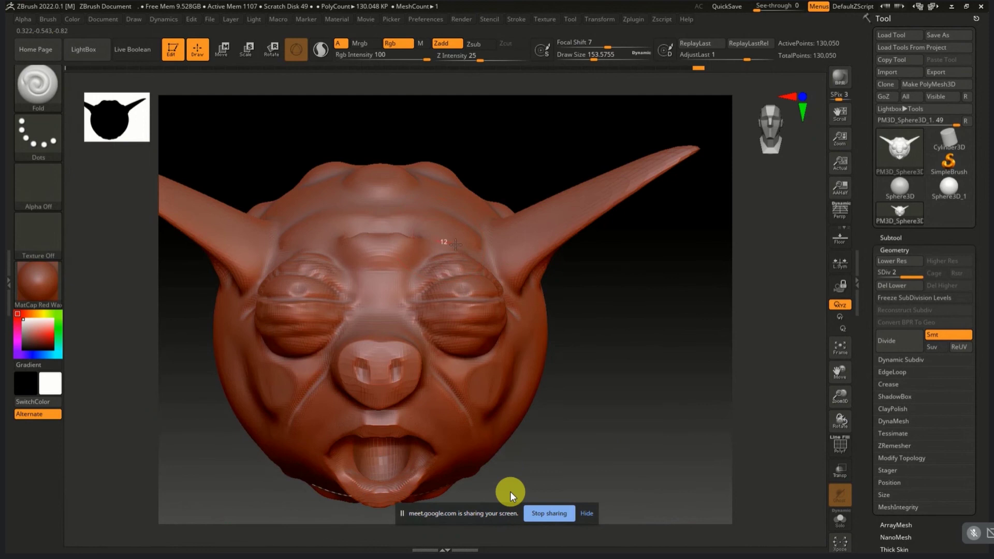
{"action": "left_click_drag", "start_coordinate": [586, 326], "coordinate": [521, 341]}
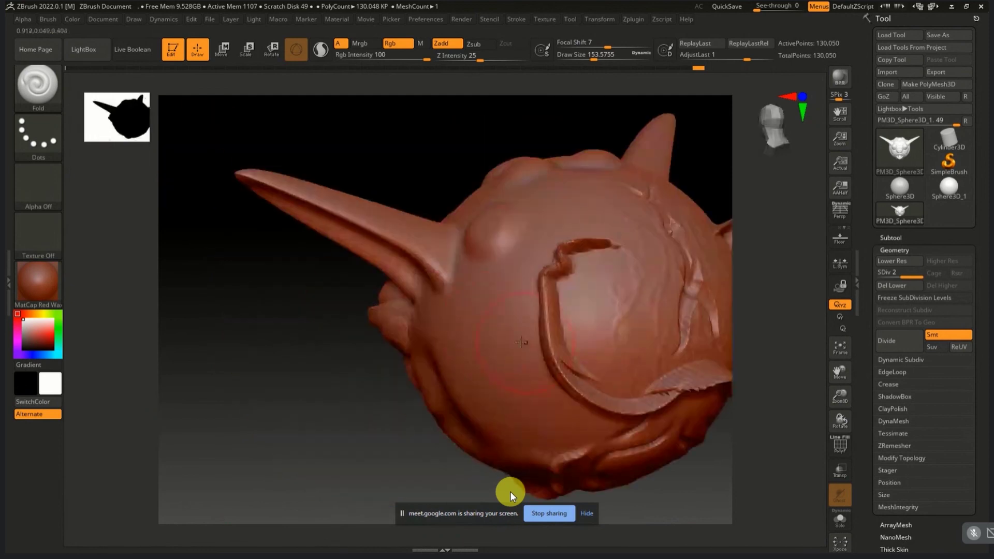
{"action": "left_click", "coordinate": [490, 335]}
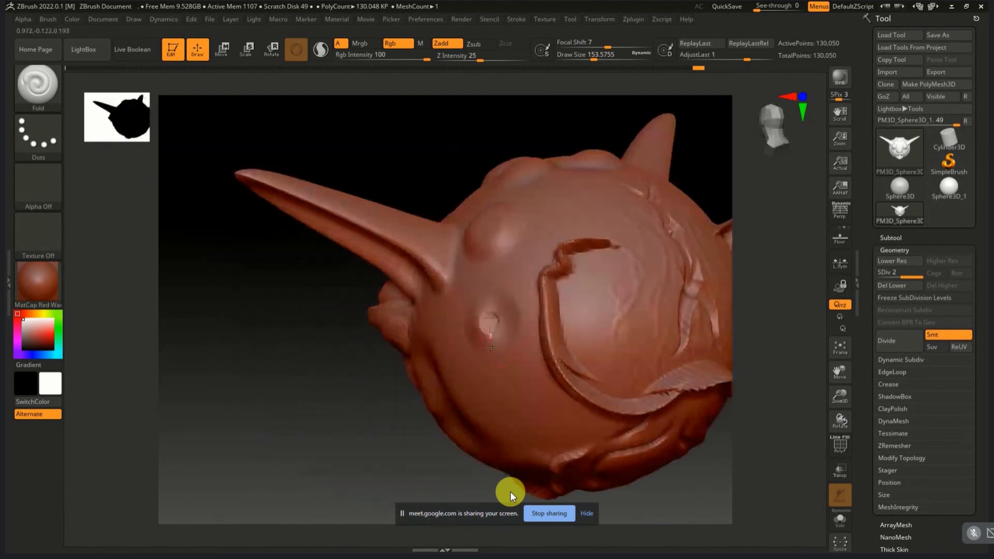
{"action": "left_click", "coordinate": [509, 396]}
{"action": "left_click", "coordinate": [554, 416]}
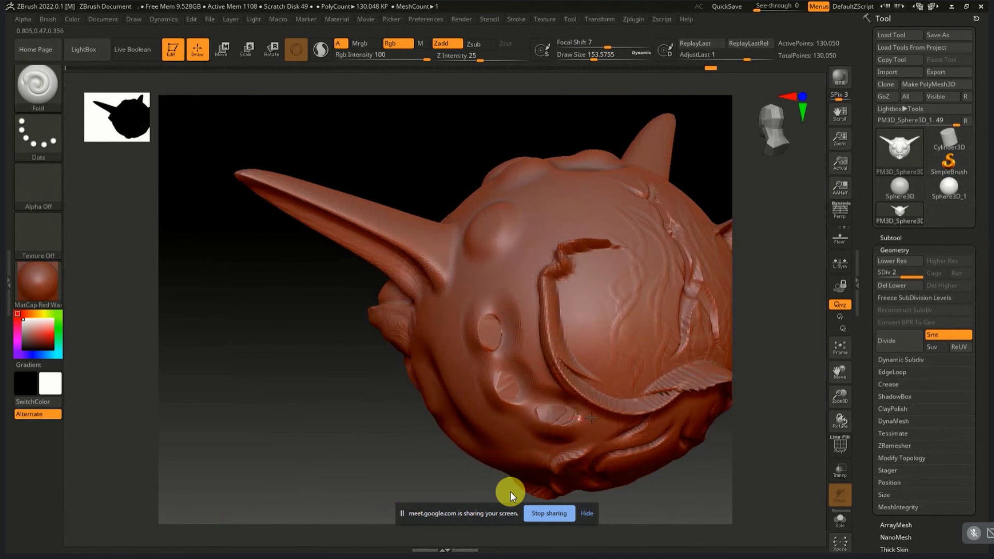
Step: Carve and smooth a test groove, then revert history to the plain 32,512-point sphere
{"action": "mouse_move", "coordinate": [582, 198]}
{"action": "left_mouse_down"}
{"action": "mouse_move", "coordinate": [492, 290]}
{"action": "mouse_move", "coordinate": [500, 365]}
{"action": "left_mouse_up"}
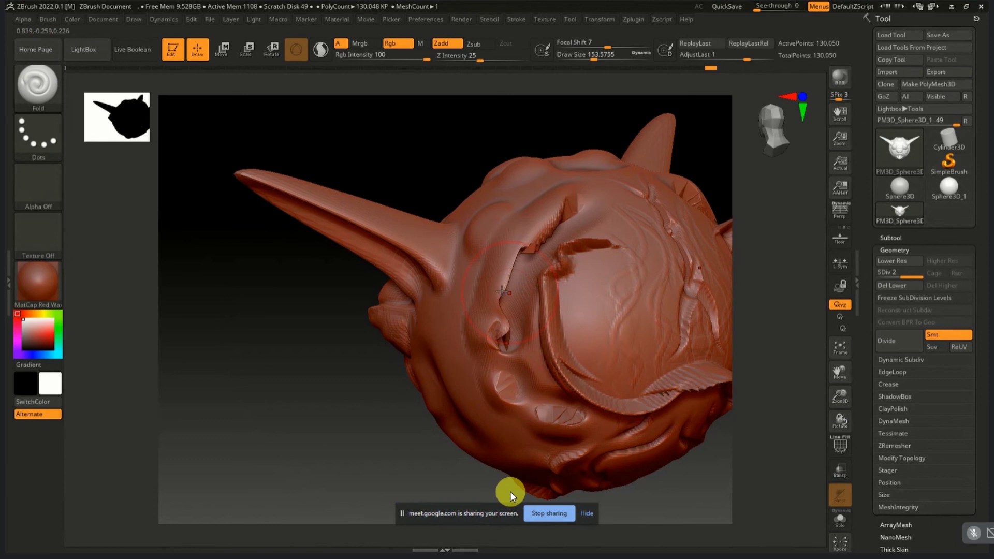
{"action": "mouse_move", "coordinate": [502, 292]}
{"action": "left_mouse_down", "text": "shift"}
{"action": "mouse_move", "coordinate": [498, 331]}
{"action": "mouse_move", "coordinate": [523, 259]}
{"action": "mouse_move", "coordinate": [563, 233]}
{"action": "left_mouse_up", "text": "shift"}
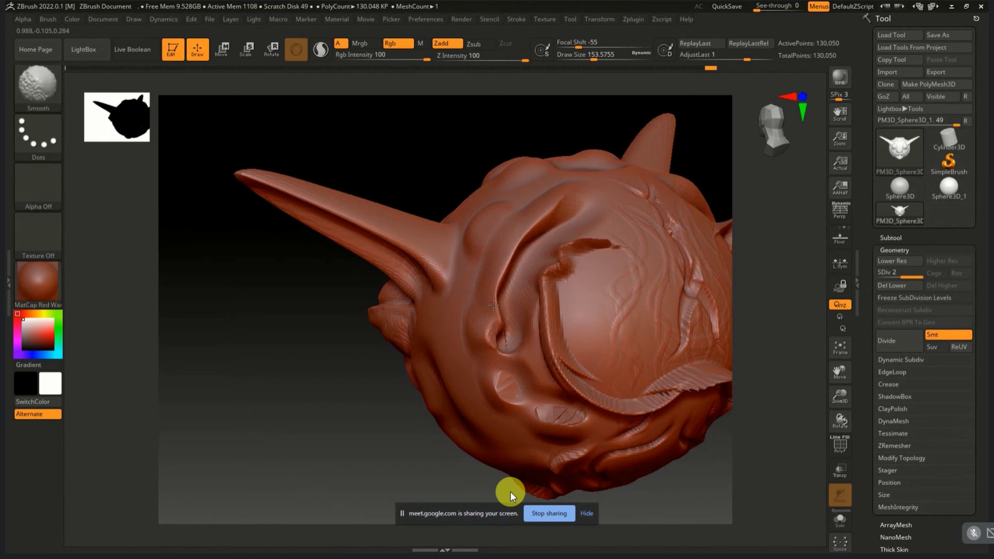
{"action": "left_click_drag", "start_coordinate": [493, 306], "coordinate": [499, 297], "text": "shift"}
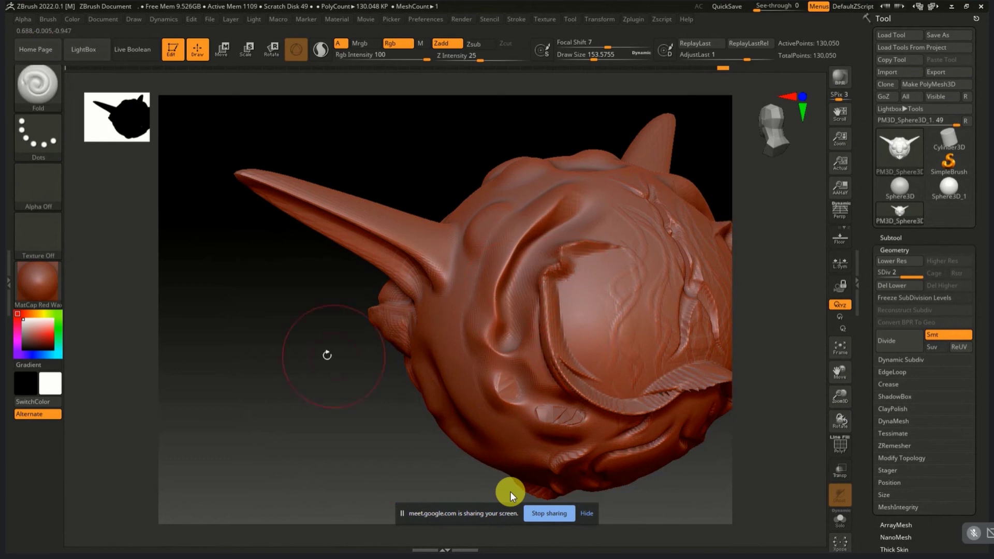
{"action": "left_click_drag", "start_coordinate": [329, 355], "coordinate": [386, 327]}
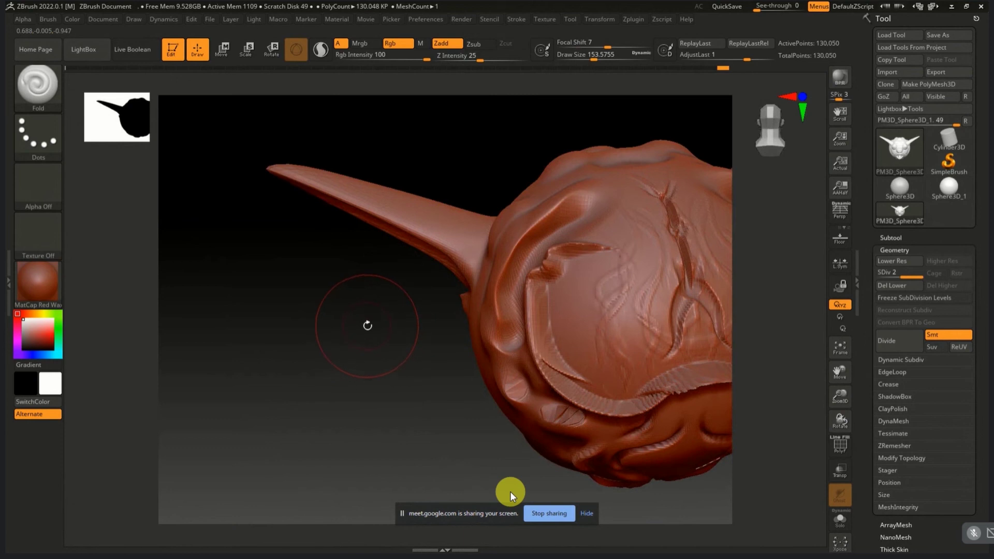
{"action": "left_click_drag", "start_coordinate": [354, 327], "coordinate": [498, 99]}
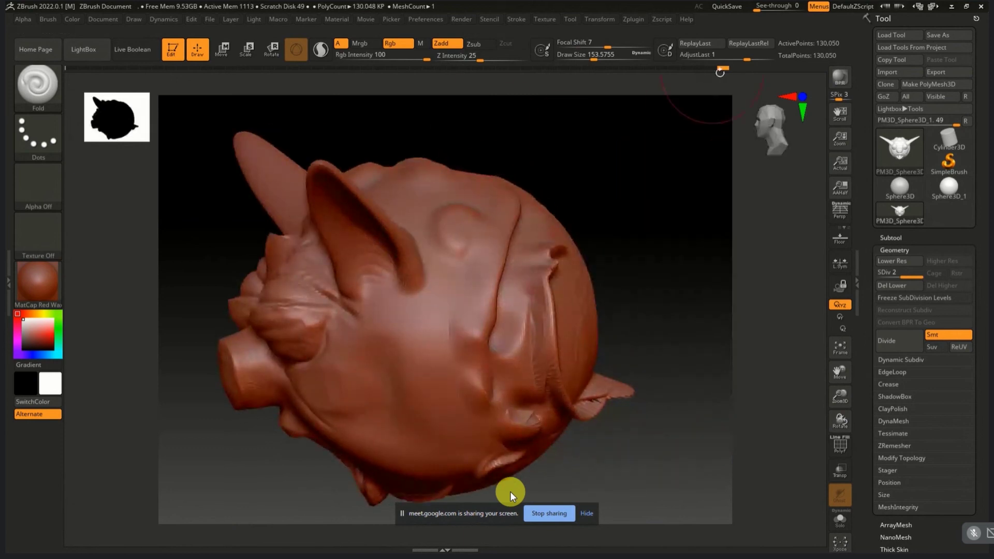
{"action": "mouse_move", "coordinate": [723, 68]}
{"action": "left_mouse_down"}
{"action": "mouse_move", "coordinate": [216, 79]}
{"action": "mouse_move", "coordinate": [68, 100]}
{"action": "left_mouse_up"}
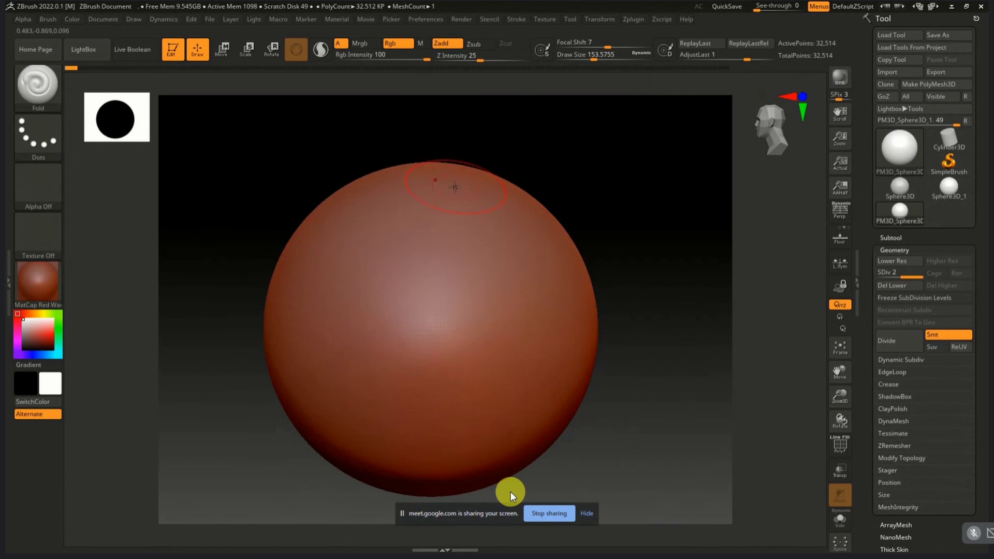
Step: Draw a mirrored Fold stroke down the sphere, accept the history warning, and smooth its ridges
{"action": "mouse_move", "coordinate": [457, 187]}
{"action": "left_mouse_down"}
{"action": "mouse_move", "coordinate": [294, 336]}
{"action": "mouse_move", "coordinate": [293, 399]}
{"action": "mouse_move", "coordinate": [383, 438]}
{"action": "mouse_move", "coordinate": [446, 398]}
{"action": "mouse_move", "coordinate": [481, 354]}
{"action": "mouse_move", "coordinate": [494, 379]}
{"action": "left_mouse_up"}
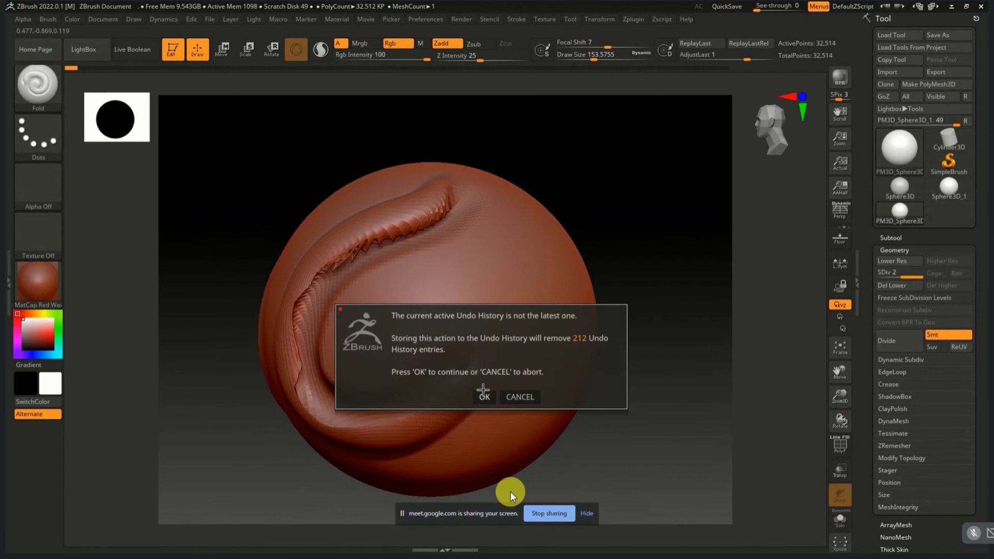
{"action": "left_click", "coordinate": [483, 395]}
{"action": "left_click_drag", "start_coordinate": [355, 265], "coordinate": [328, 290]}
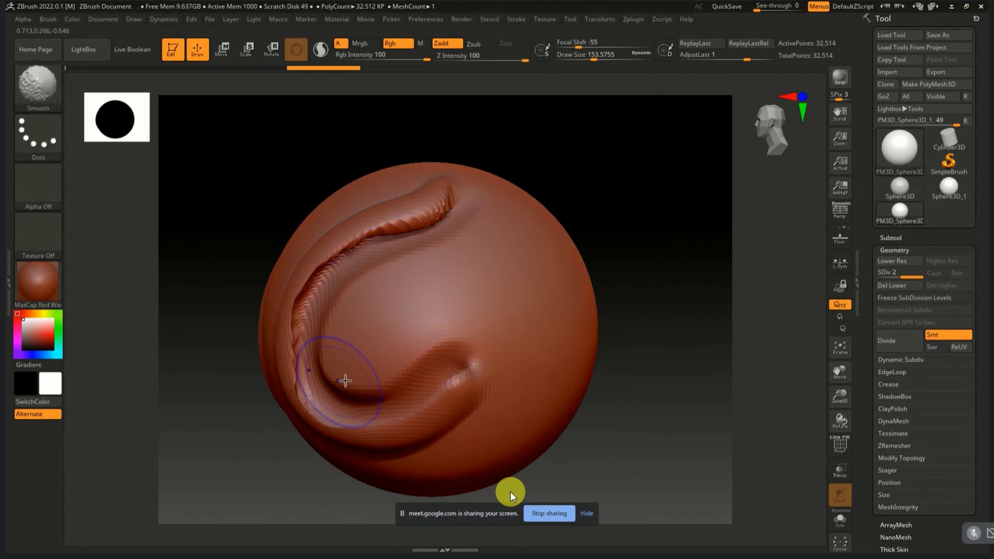
{"action": "left_click_drag", "start_coordinate": [346, 381], "coordinate": [316, 357]}
{"action": "mouse_move", "coordinate": [311, 306]}
{"action": "left_mouse_down"}
{"action": "mouse_move", "coordinate": [388, 243]}
{"action": "mouse_move", "coordinate": [353, 395]}
{"action": "left_mouse_up"}
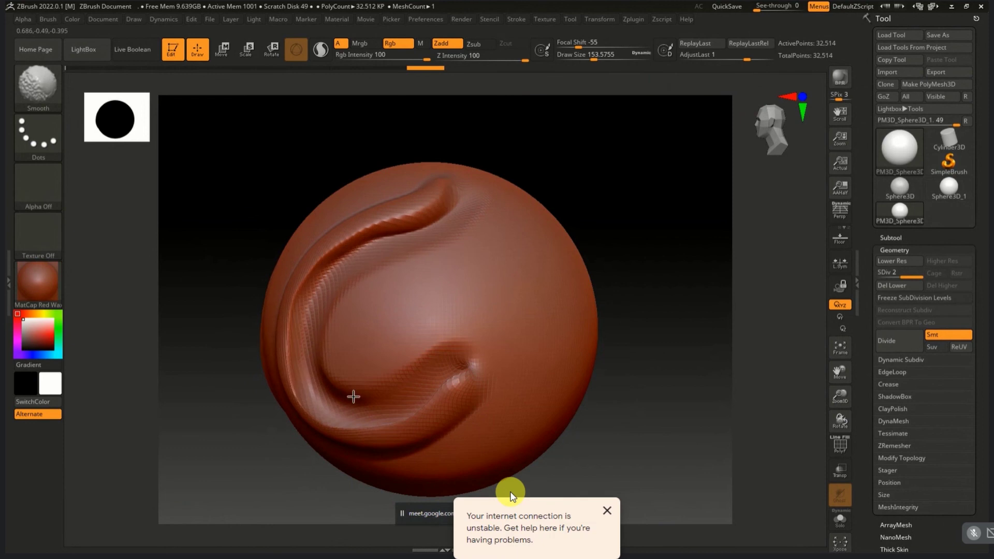
{"action": "left_click_drag", "start_coordinate": [416, 396], "coordinate": [422, 374]}
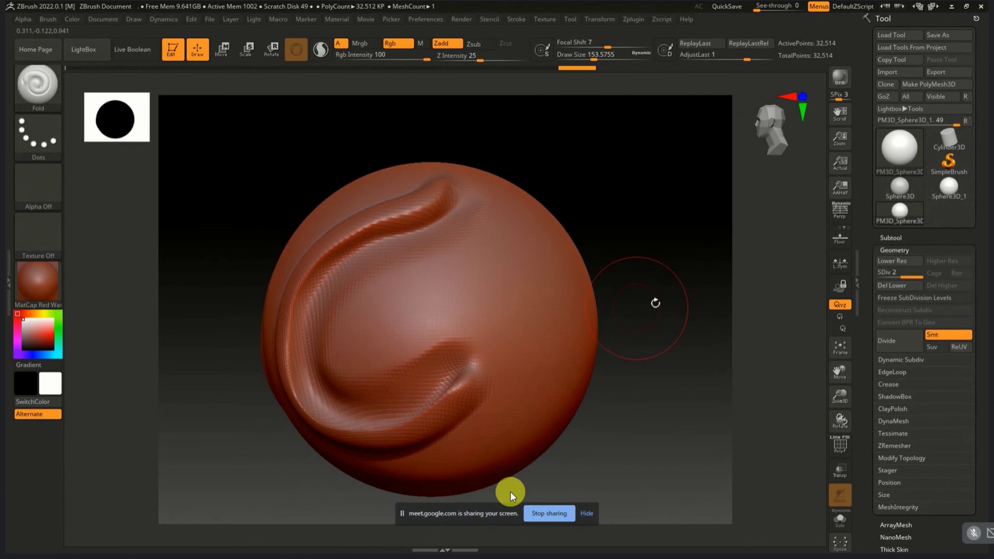
{"action": "mouse_move", "coordinate": [655, 302]}
{"action": "left_mouse_down"}
{"action": "mouse_move", "coordinate": [673, 287]}
{"action": "mouse_move", "coordinate": [644, 269]}
{"action": "mouse_move", "coordinate": [693, 304]}
{"action": "mouse_move", "coordinate": [692, 284]}
{"action": "mouse_move", "coordinate": [666, 311]}
{"action": "mouse_move", "coordinate": [666, 300]}
{"action": "mouse_move", "coordinate": [695, 291]}
{"action": "mouse_move", "coordinate": [660, 291]}
{"action": "left_mouse_up"}
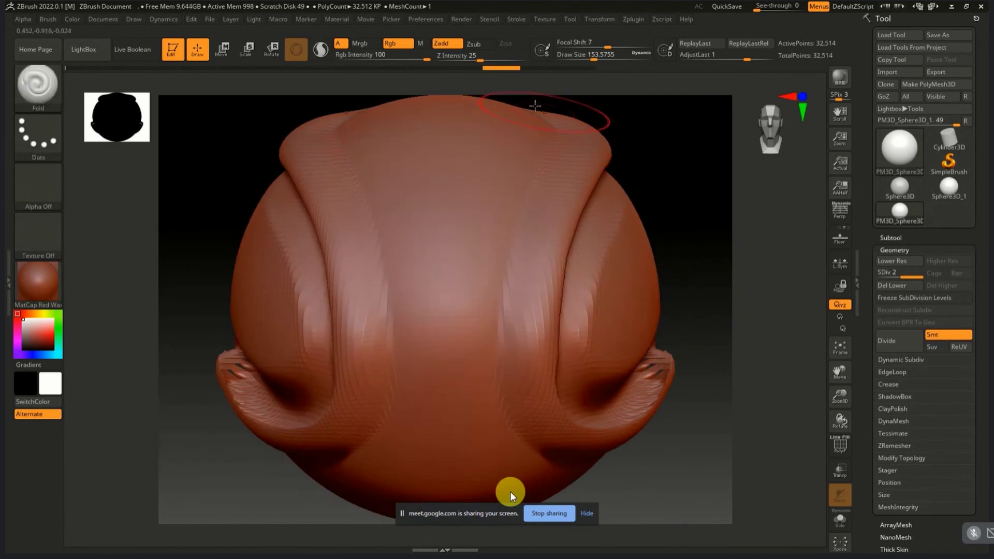
Step: Revert history to the unsculpted sphere and test mirrored Fold strokes at its top
{"action": "left_click", "coordinate": [470, 68]}
{"action": "left_click_drag", "start_coordinate": [452, 70], "coordinate": [84, 68]}
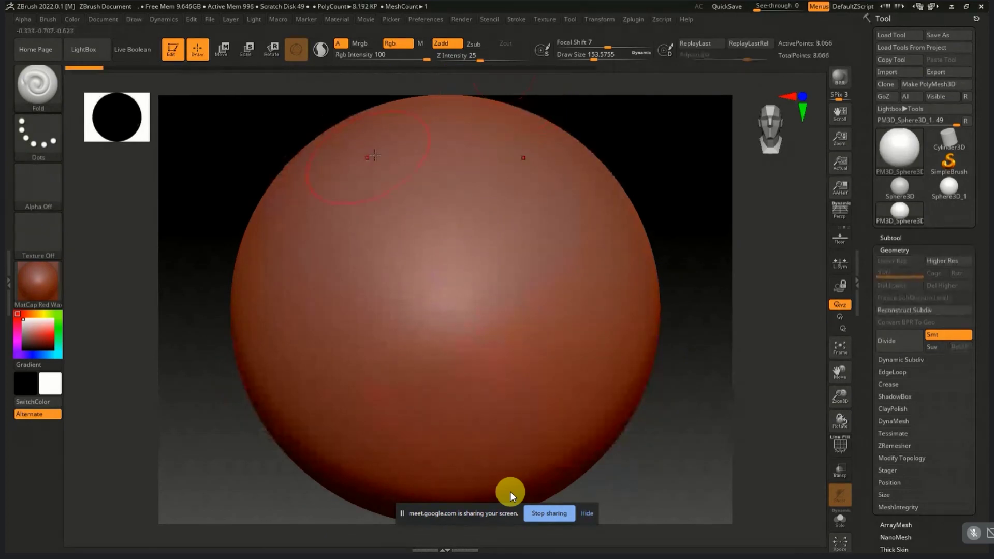
{"action": "mouse_move", "coordinate": [383, 132]}
{"action": "left_mouse_down"}
{"action": "mouse_move", "coordinate": [298, 228]}
{"action": "mouse_move", "coordinate": [269, 321]}
{"action": "mouse_move", "coordinate": [316, 383]}
{"action": "mouse_move", "coordinate": [413, 274]}
{"action": "mouse_move", "coordinate": [383, 336]}
{"action": "left_mouse_up"}
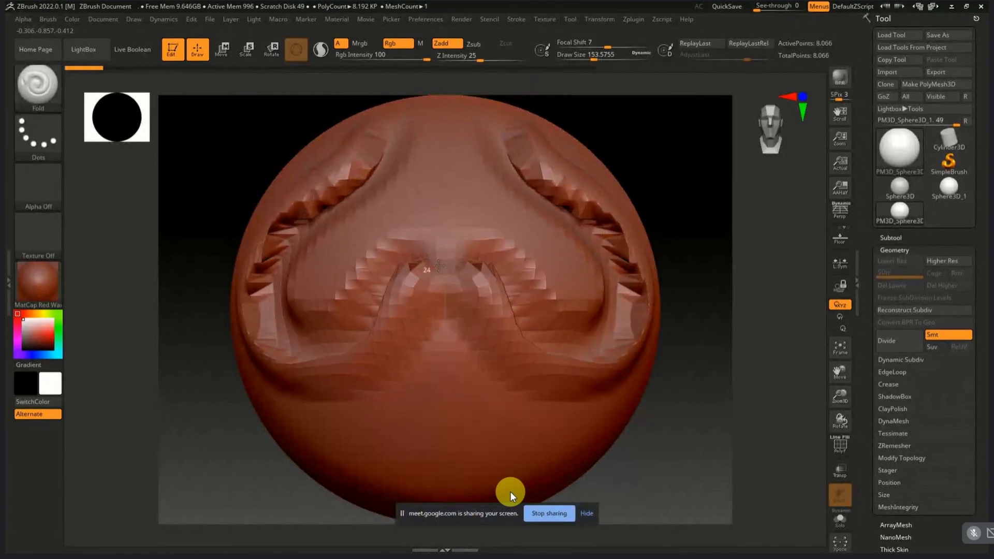
{"action": "mouse_move", "coordinate": [378, 189]}
{"action": "left_mouse_down", "text": "shift"}
{"action": "mouse_move", "coordinate": [265, 312]}
{"action": "mouse_move", "coordinate": [331, 321]}
{"action": "mouse_move", "coordinate": [411, 288]}
{"action": "mouse_move", "coordinate": [264, 290]}
{"action": "mouse_move", "coordinate": [410, 170]}
{"action": "left_mouse_up", "text": "shift"}
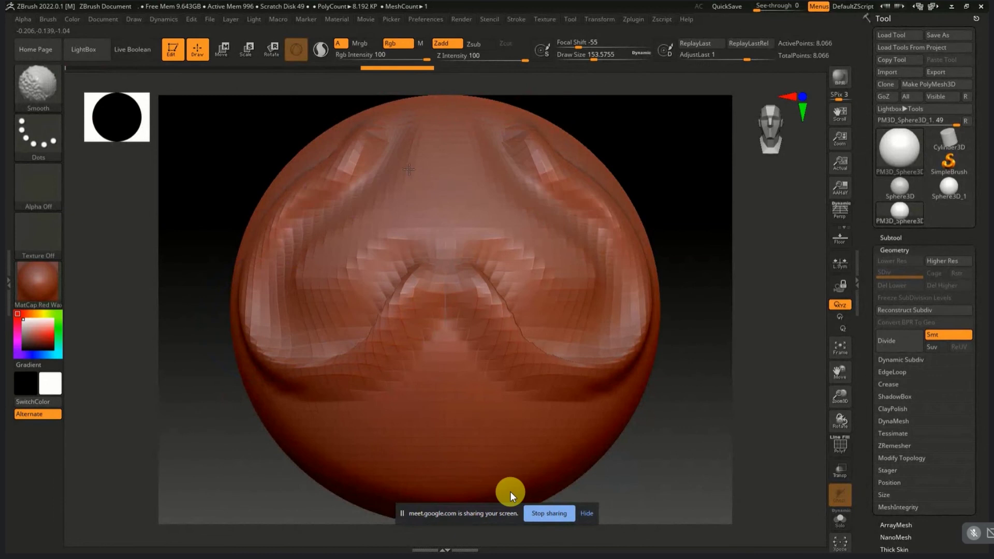
{"action": "left_click_drag", "start_coordinate": [362, 204], "coordinate": [446, 289], "text": "shift"}
Step: Undo the test folds and subdivide the sphere twice to level 3 (130,050 points)
{"action": "key", "text": "ctrl"}
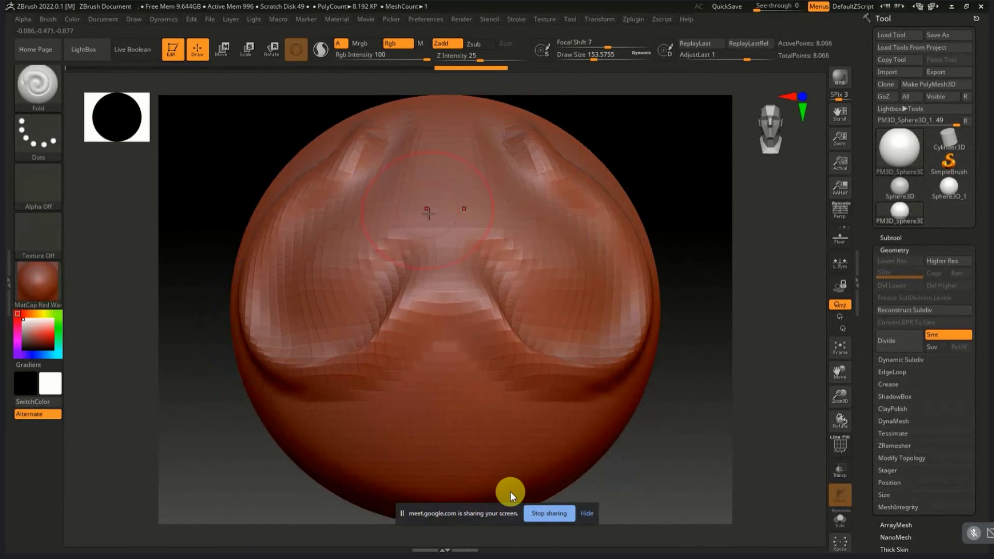
{"action": "key", "text": "ctrl+z"}
{"action": "key", "text": "ctrl+z"}
{"action": "key", "text": "ctrl+z"}
{"action": "key", "text": "ctrl+z"}
{"action": "key", "text": "ctrl+z"}
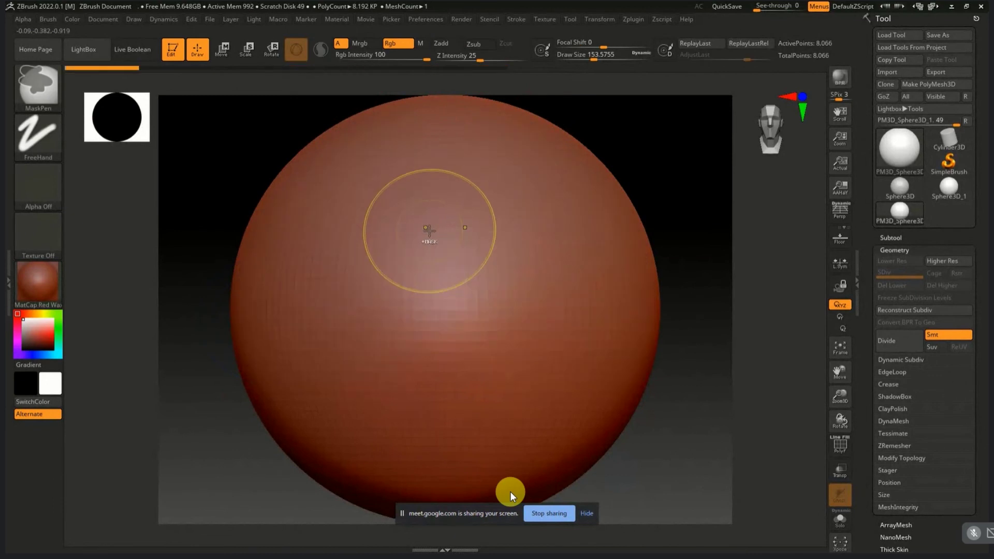
{"action": "key", "text": "ctrl+shift+z"}
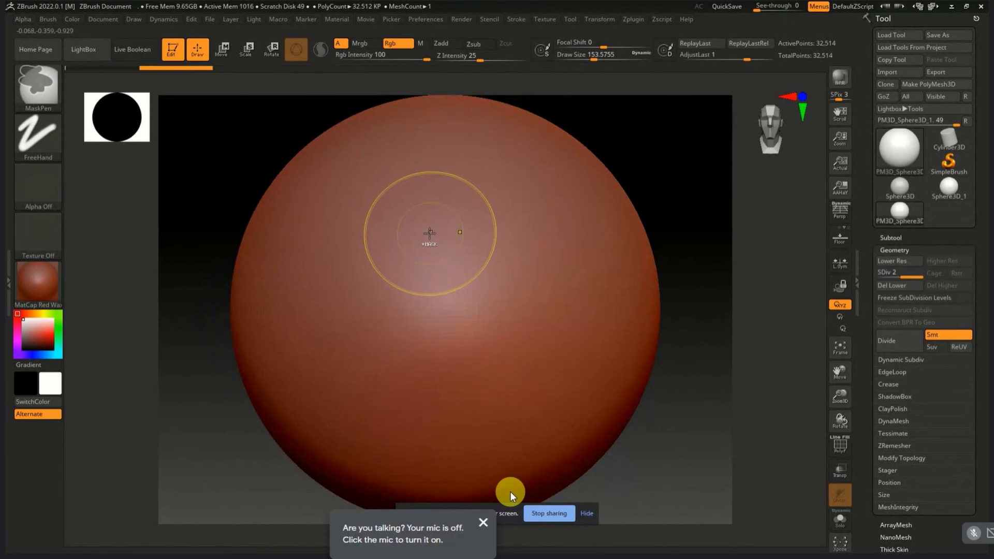
{"action": "key", "text": "ctrl+shift+z"}
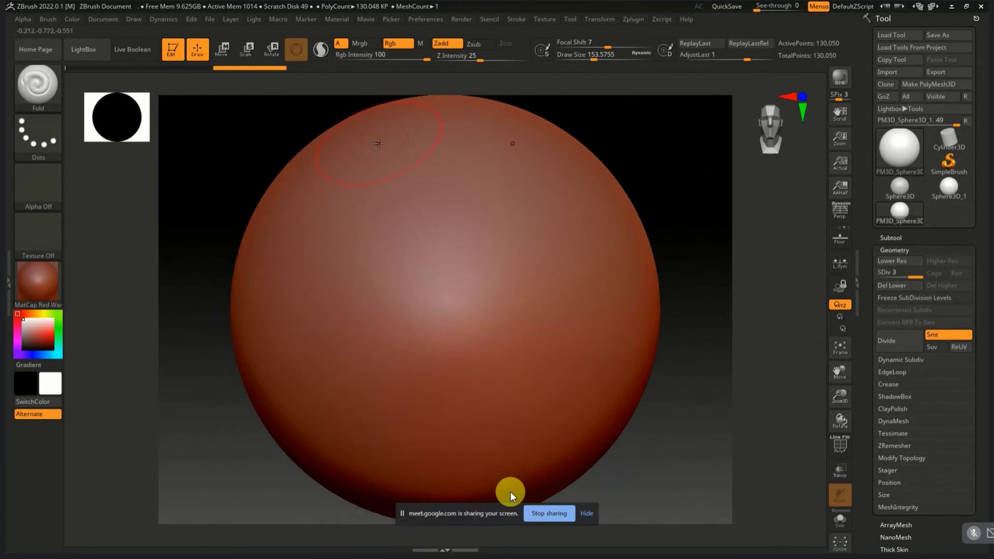
Step: Sculpt mirrored nose-like Fold creases across the upper and lower centre of the sphere
{"action": "left_click_drag", "start_coordinate": [372, 165], "coordinate": [248, 279]}
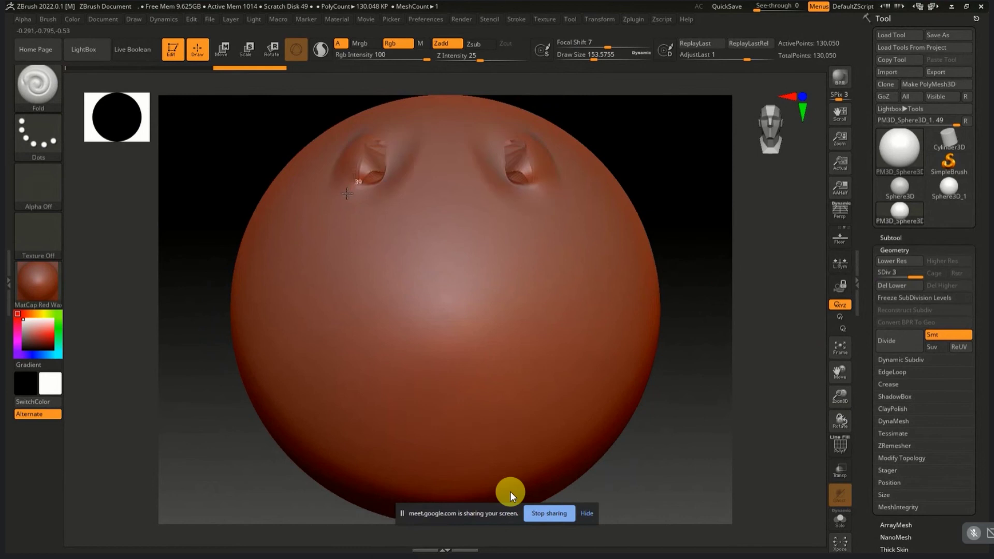
{"action": "mouse_move", "coordinate": [267, 410]}
{"action": "left_mouse_down"}
{"action": "mouse_move", "coordinate": [342, 435]}
{"action": "mouse_move", "coordinate": [403, 425]}
{"action": "left_mouse_up"}
{"action": "mouse_move", "coordinate": [306, 393]}
{"action": "left_mouse_down", "text": "shift"}
{"action": "mouse_move", "coordinate": [243, 399]}
{"action": "mouse_move", "coordinate": [260, 287]}
{"action": "mouse_move", "coordinate": [353, 193]}
{"action": "mouse_move", "coordinate": [256, 342]}
{"action": "mouse_move", "coordinate": [384, 424]}
{"action": "mouse_move", "coordinate": [303, 426]}
{"action": "mouse_move", "coordinate": [282, 248]}
{"action": "mouse_move", "coordinate": [381, 191]}
{"action": "left_mouse_up", "text": "shift"}
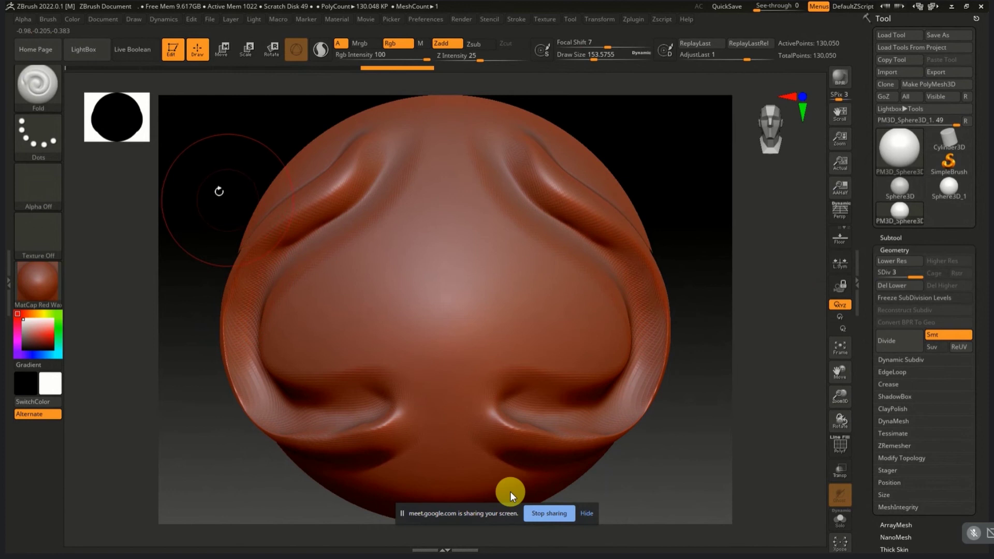
{"action": "left_click_drag", "start_coordinate": [220, 195], "coordinate": [259, 203]}
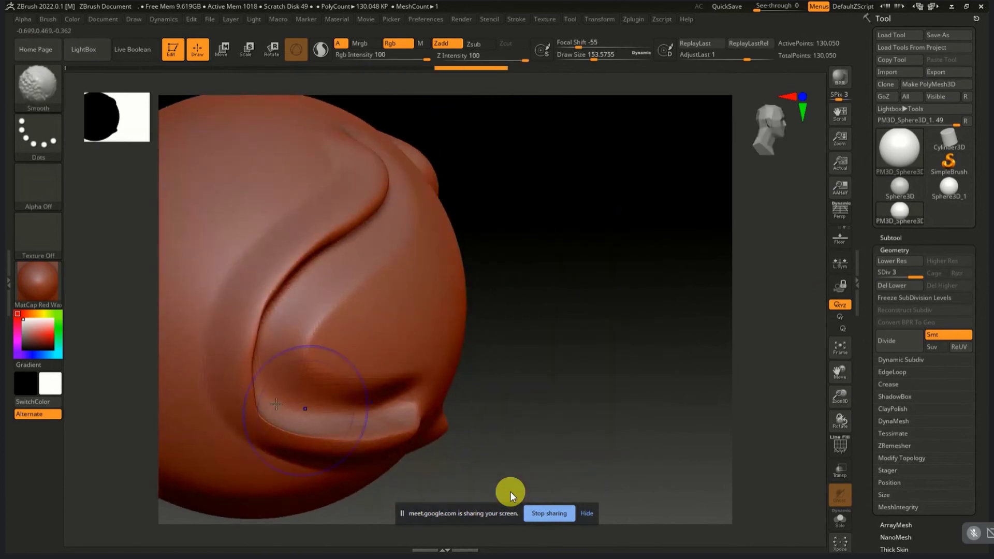
Step: Smooth the lower fold lips, return to a front view, and open the brush library
{"action": "left_click_drag", "start_coordinate": [310, 355], "coordinate": [392, 426], "text": "shift"}
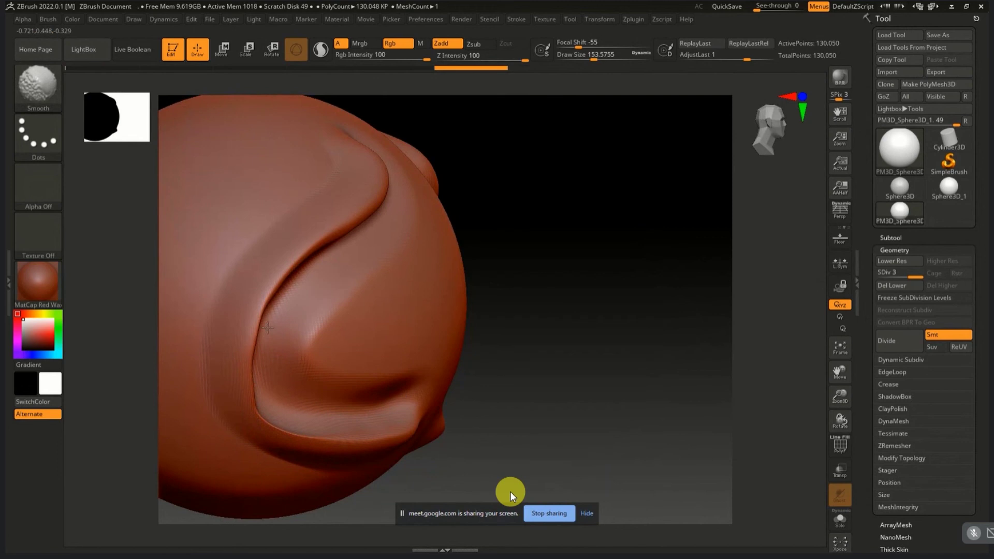
{"action": "left_click_drag", "start_coordinate": [269, 329], "coordinate": [253, 385], "text": "shift"}
{"action": "mouse_move", "coordinate": [554, 299]}
{"action": "left_mouse_down"}
{"action": "mouse_move", "coordinate": [373, 169]}
{"action": "mouse_move", "coordinate": [310, 251]}
{"action": "mouse_move", "coordinate": [322, 243]}
{"action": "mouse_move", "coordinate": [284, 269]}
{"action": "left_mouse_up"}
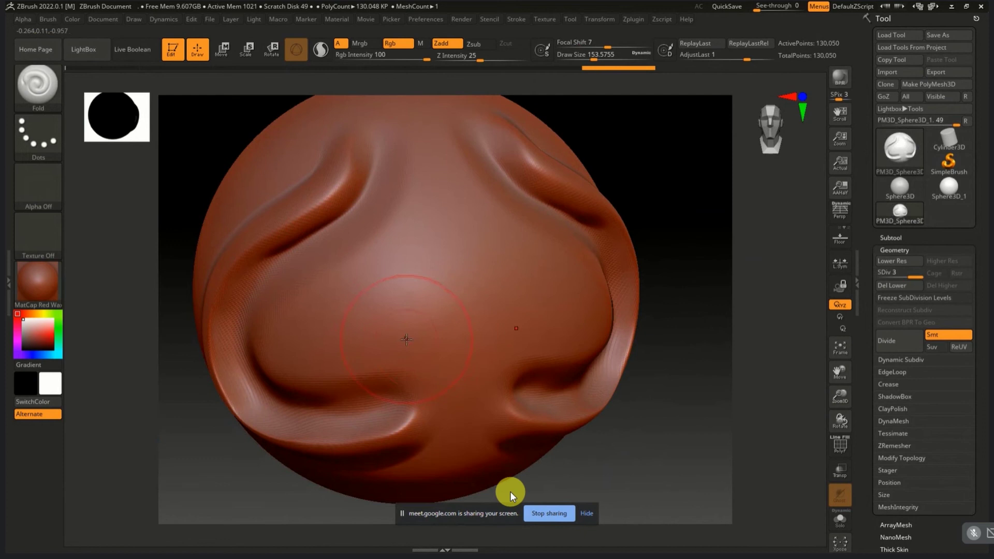
{"action": "left_click", "coordinate": [42, 95]}
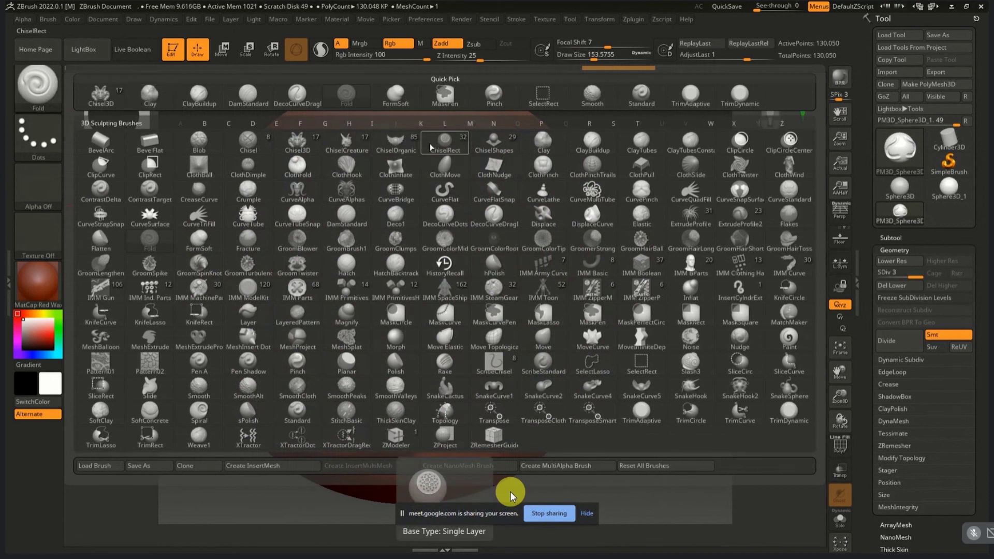
Step: Pick Deco1, test and undo a bumpy stamp, then stroke a textured band across the middle
{"action": "left_click", "coordinate": [397, 219]}
{"action": "mouse_move", "coordinate": [367, 311]}
{"action": "left_mouse_down"}
{"action": "mouse_move", "coordinate": [409, 311]}
{"action": "mouse_move", "coordinate": [445, 254]}
{"action": "mouse_move", "coordinate": [353, 273]}
{"action": "mouse_move", "coordinate": [326, 316]}
{"action": "mouse_move", "coordinate": [352, 336]}
{"action": "mouse_move", "coordinate": [440, 357]}
{"action": "mouse_move", "coordinate": [428, 447]}
{"action": "mouse_move", "coordinate": [435, 469]}
{"action": "left_mouse_up"}
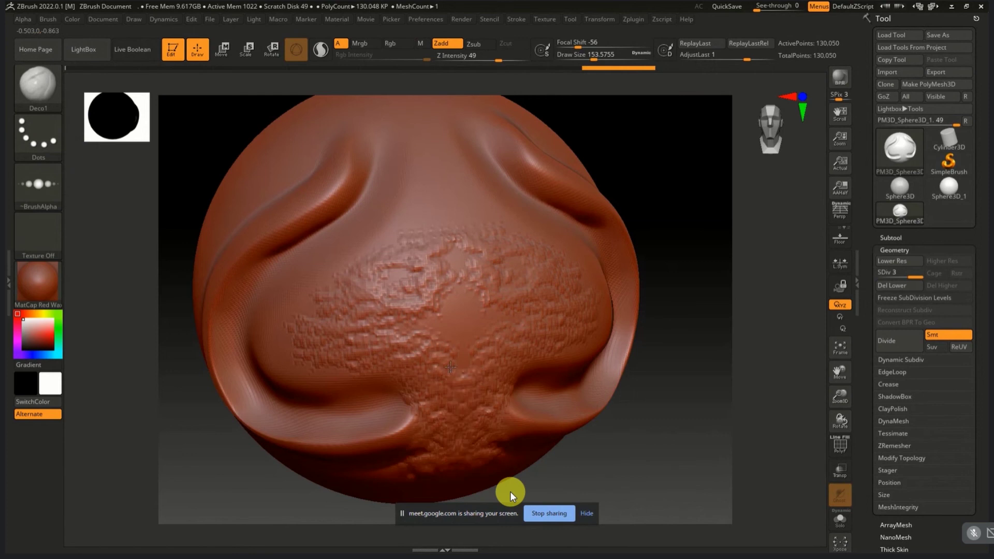
{"action": "key", "text": "ctrl+z"}
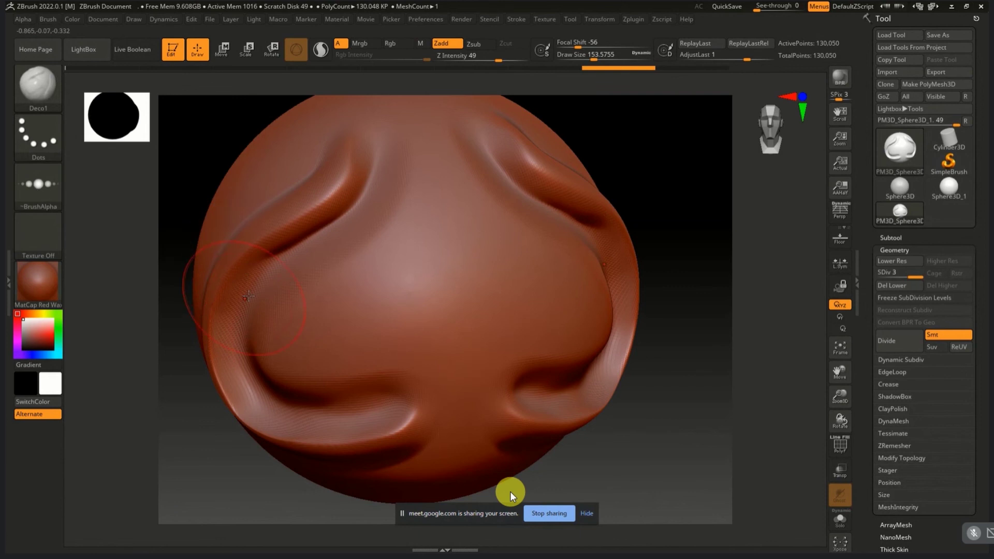
{"action": "left_click_drag", "start_coordinate": [298, 312], "coordinate": [423, 276]}
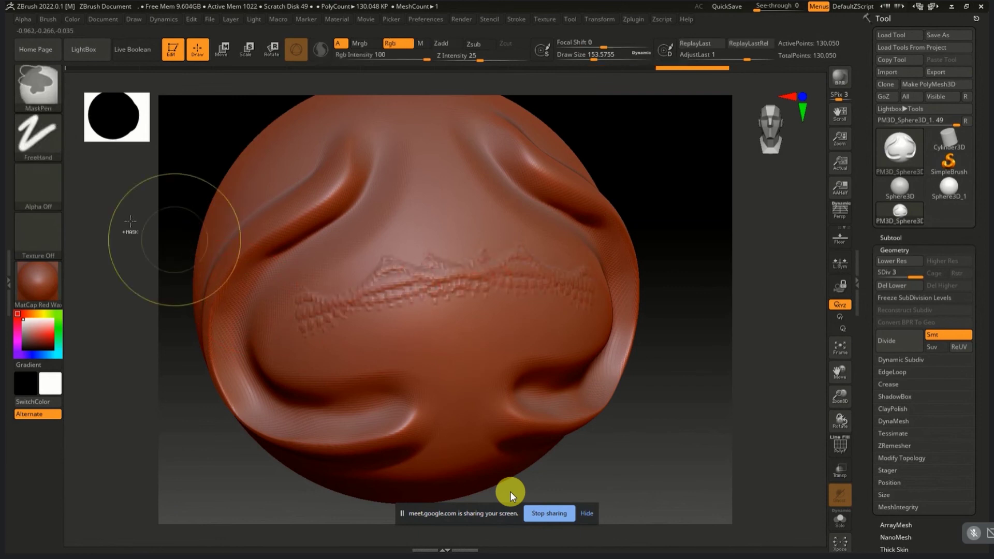
Step: Undo the Deco1 band, then test and undo a FreeHand stroke patch
{"action": "key", "text": "ctrl+z"}
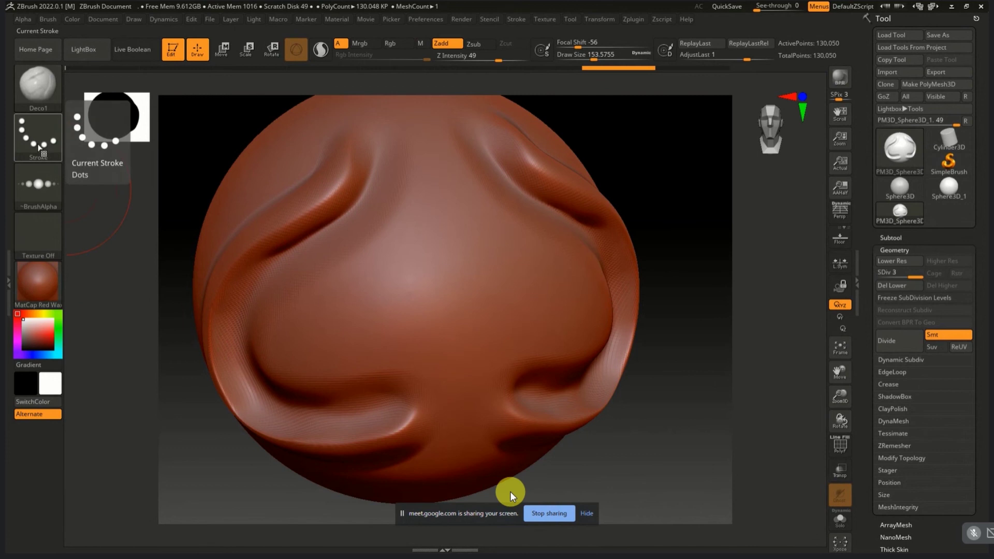
{"action": "left_click", "coordinate": [41, 150]}
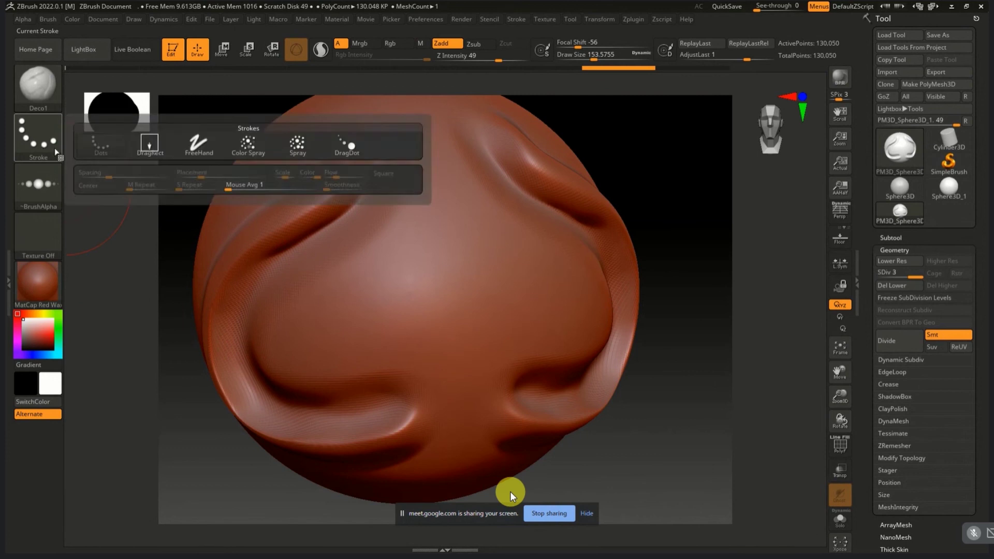
{"action": "left_click", "coordinate": [199, 145]}
{"action": "mouse_move", "coordinate": [339, 319]}
{"action": "left_mouse_down"}
{"action": "mouse_move", "coordinate": [409, 308]}
{"action": "mouse_move", "coordinate": [435, 285]}
{"action": "mouse_move", "coordinate": [445, 243]}
{"action": "mouse_move", "coordinate": [470, 251]}
{"action": "mouse_move", "coordinate": [440, 225]}
{"action": "left_mouse_up"}
{"action": "key", "text": "ctrl+z"}
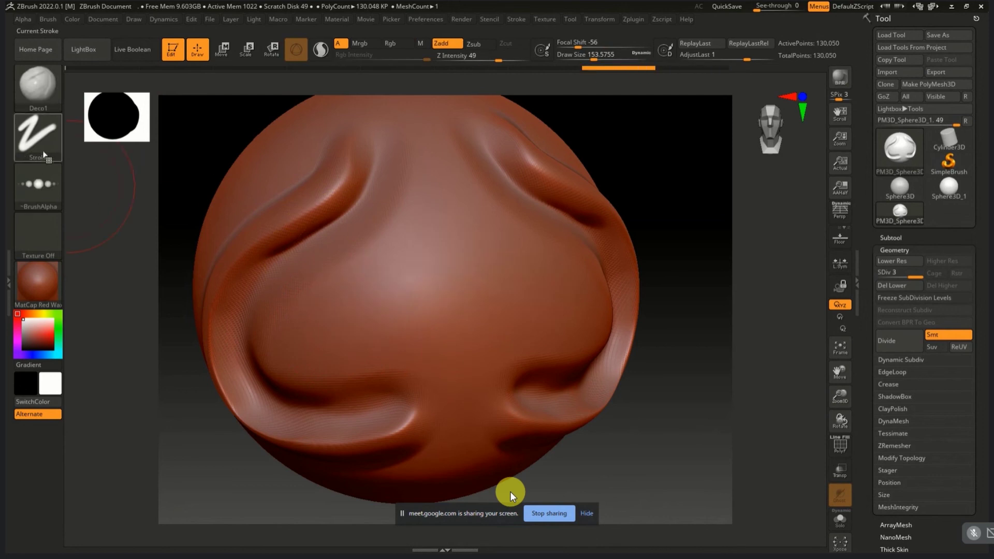
Step: Test DragRect bubble bumps and a dense spray over the centre, undoing both
{"action": "left_click", "coordinate": [44, 155]}
{"action": "left_click", "coordinate": [149, 144]}
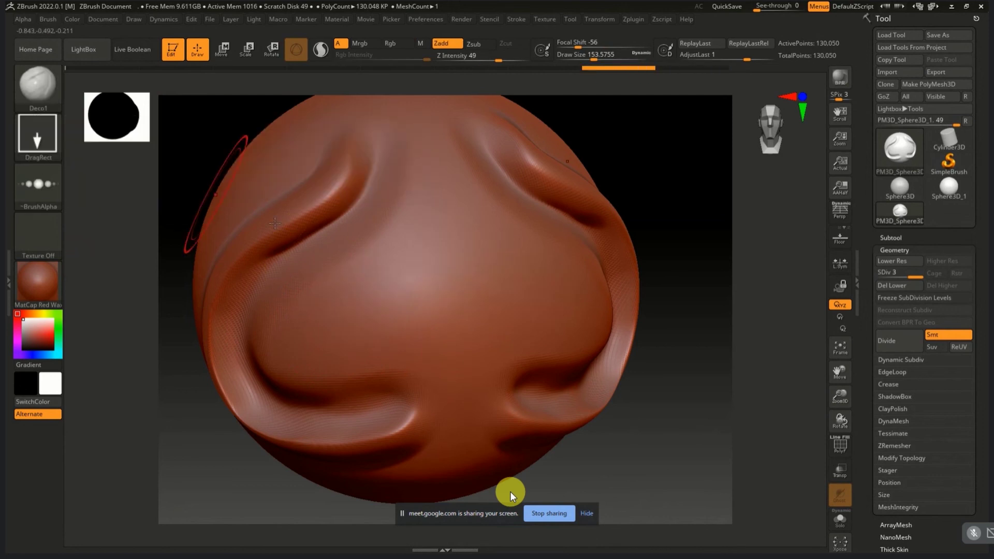
{"action": "mouse_move", "coordinate": [440, 300]}
{"action": "left_mouse_down"}
{"action": "mouse_move", "coordinate": [504, 391]}
{"action": "mouse_move", "coordinate": [485, 398]}
{"action": "left_mouse_up"}
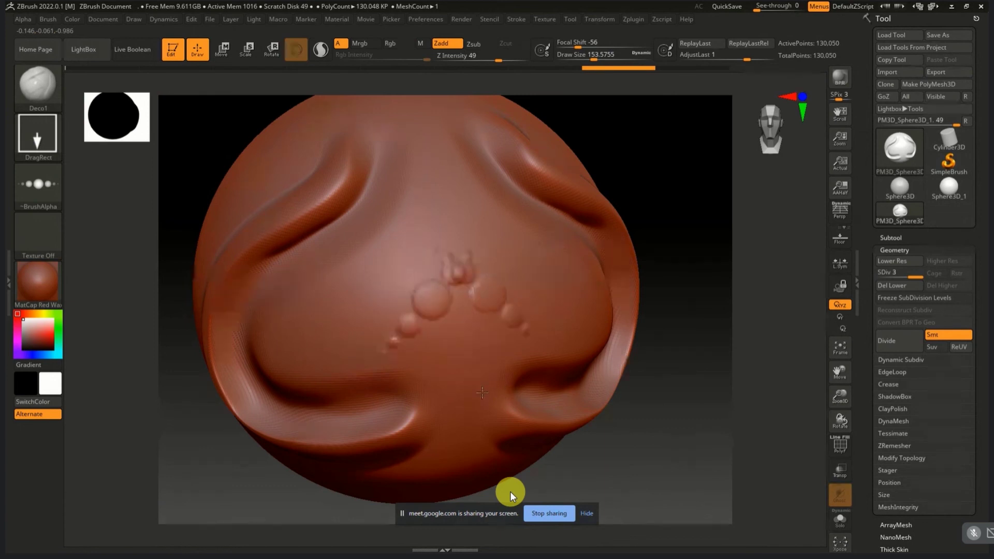
{"action": "key", "text": "ctrl"}
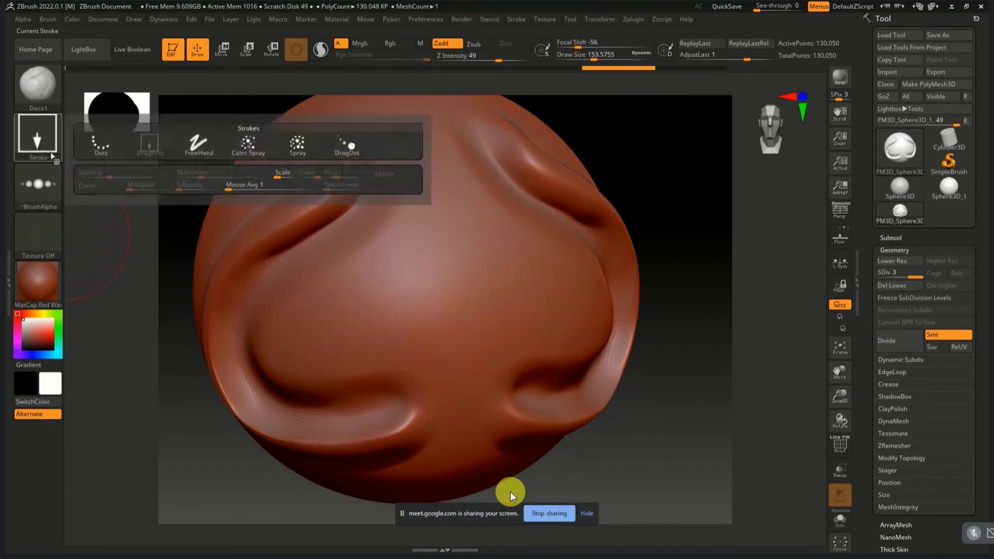
{"action": "left_click_drag", "start_coordinate": [369, 276], "coordinate": [330, 357]}
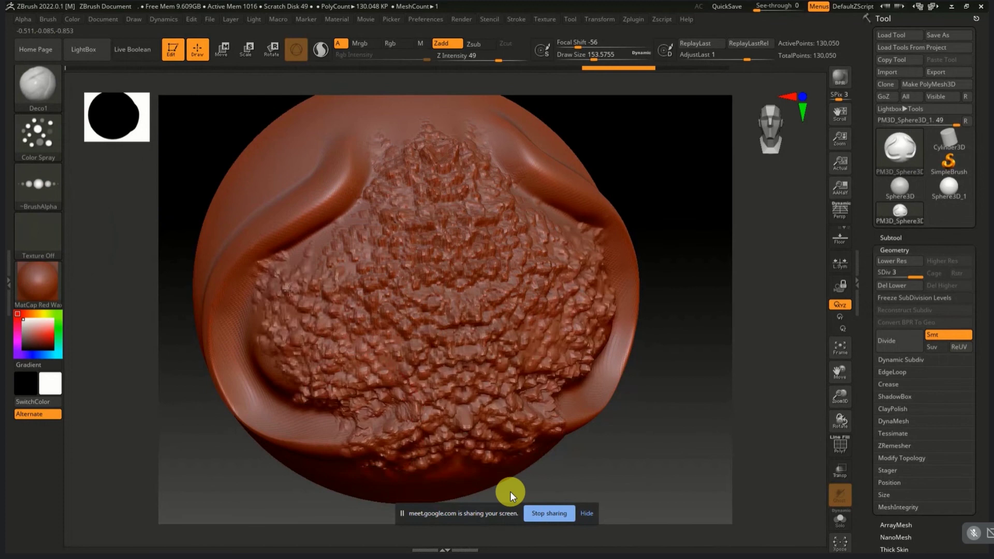
{"action": "key", "text": "ctrl+z"}
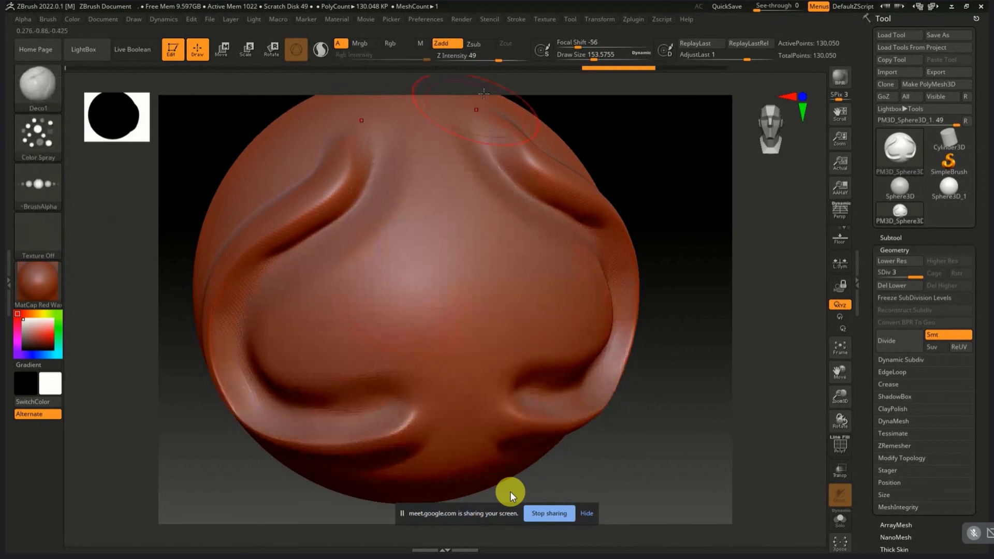
Step: Lower Z Intensity to 4, spray faint bumps on the lower sphere, then undo them
{"action": "left_click", "coordinate": [480, 65]}
{"action": "left_click_drag", "start_coordinate": [499, 60], "coordinate": [453, 60]}
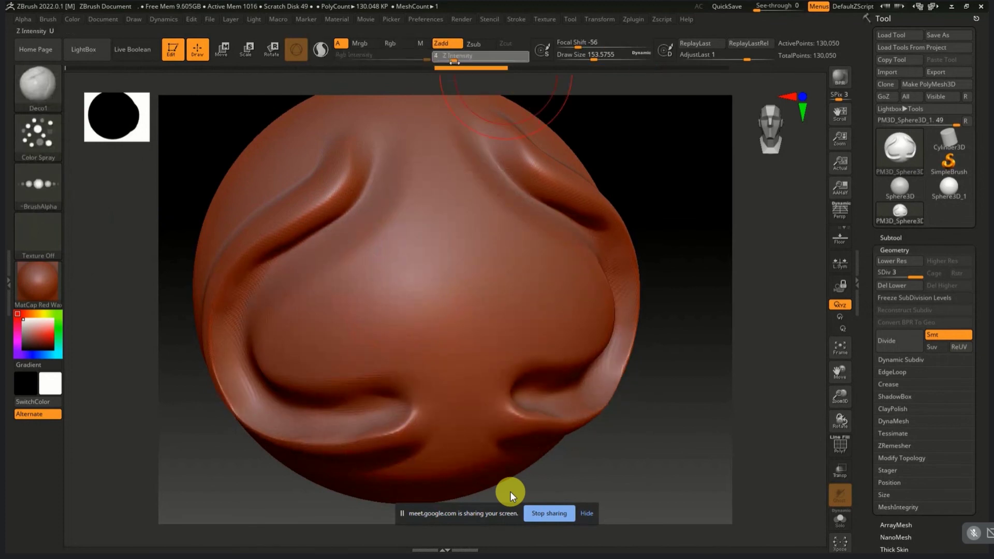
{"action": "left_click", "coordinate": [341, 288]}
{"action": "left_click_drag", "start_coordinate": [341, 287], "coordinate": [299, 363]}
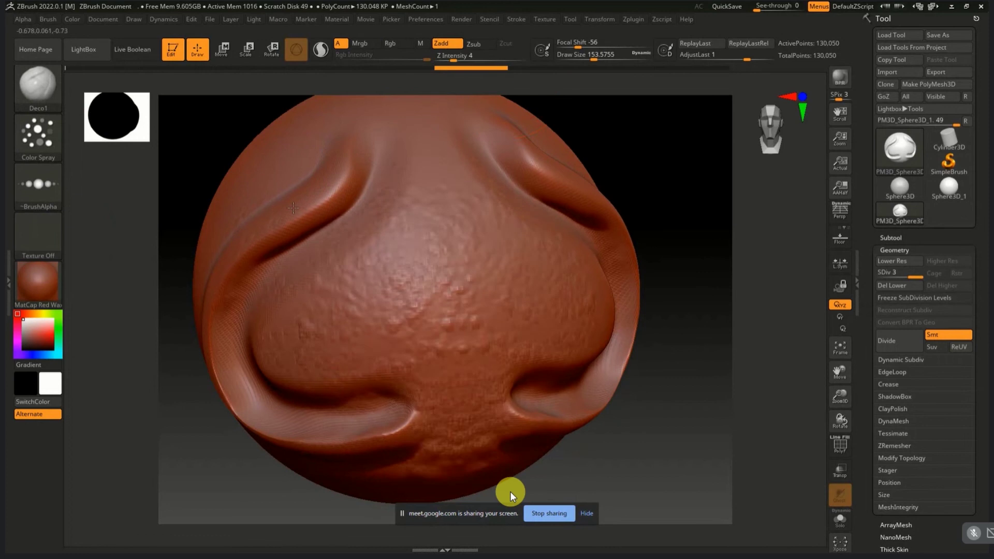
{"action": "left_click_drag", "start_coordinate": [388, 267], "coordinate": [363, 288]}
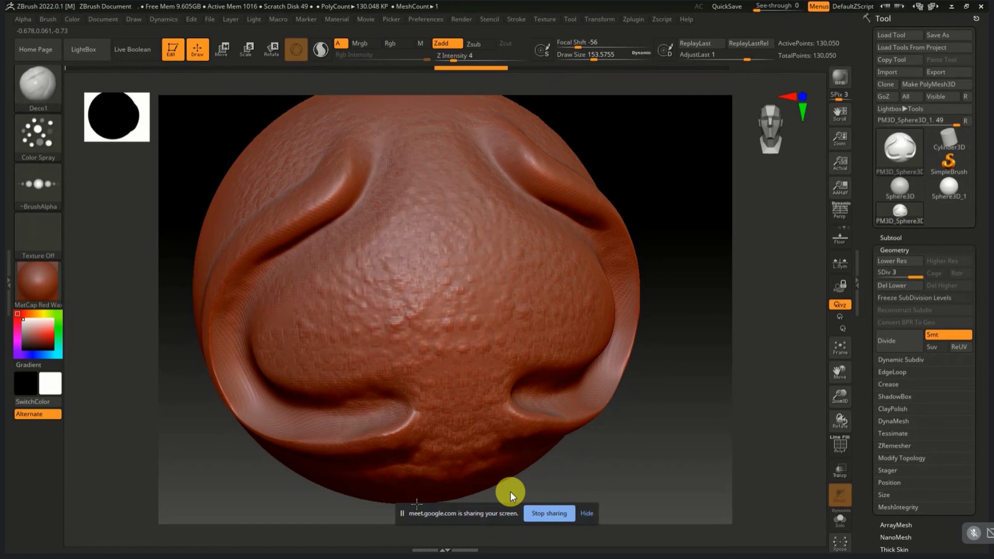
{"action": "mouse_move", "coordinate": [362, 352]}
{"action": "left_mouse_down"}
{"action": "mouse_move", "coordinate": [357, 371]}
{"action": "mouse_move", "coordinate": [293, 406]}
{"action": "left_mouse_up"}
{"action": "left_click_drag", "start_coordinate": [398, 447], "coordinate": [444, 403]}
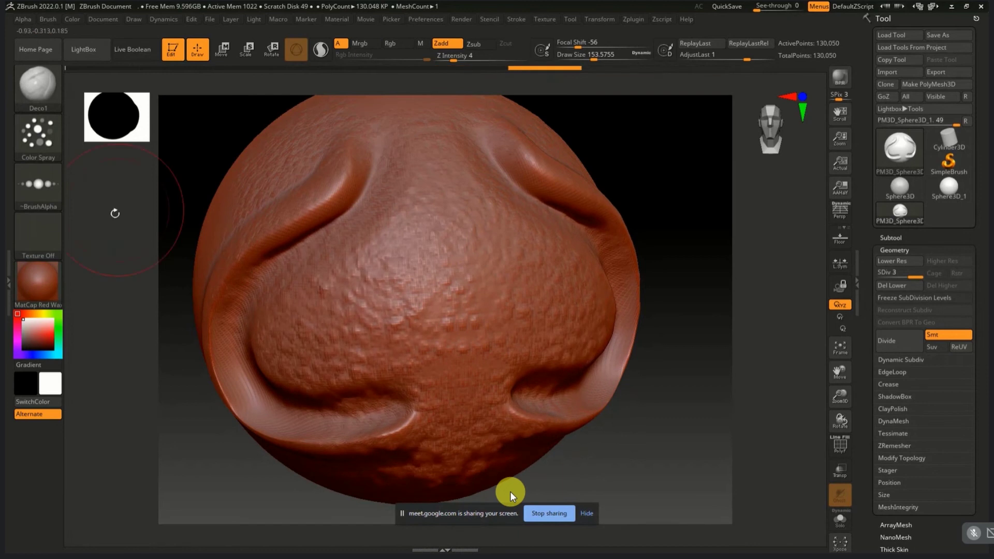
{"action": "key", "text": "ctrl"}
{"action": "key", "text": "ctrl+z"}
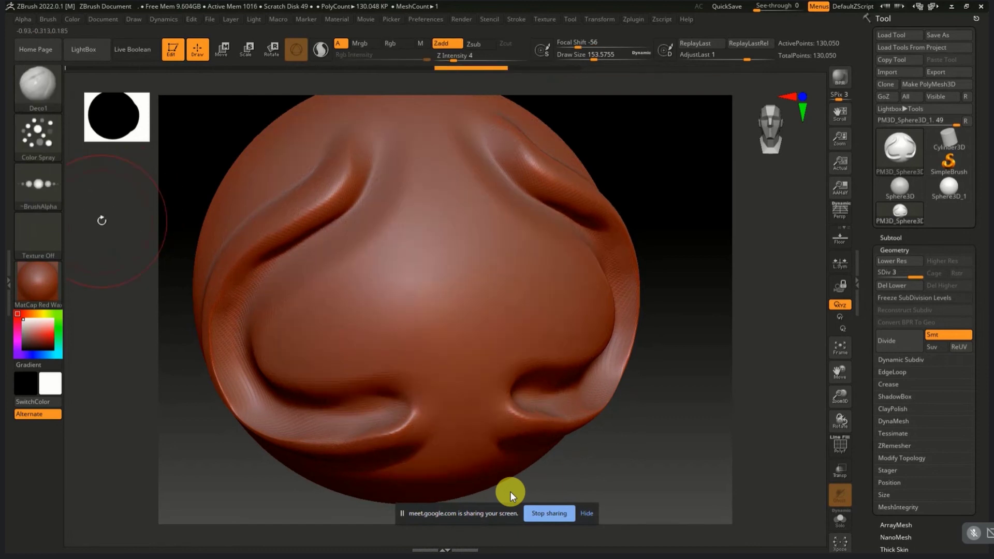
{"action": "left_click", "coordinate": [51, 141]}
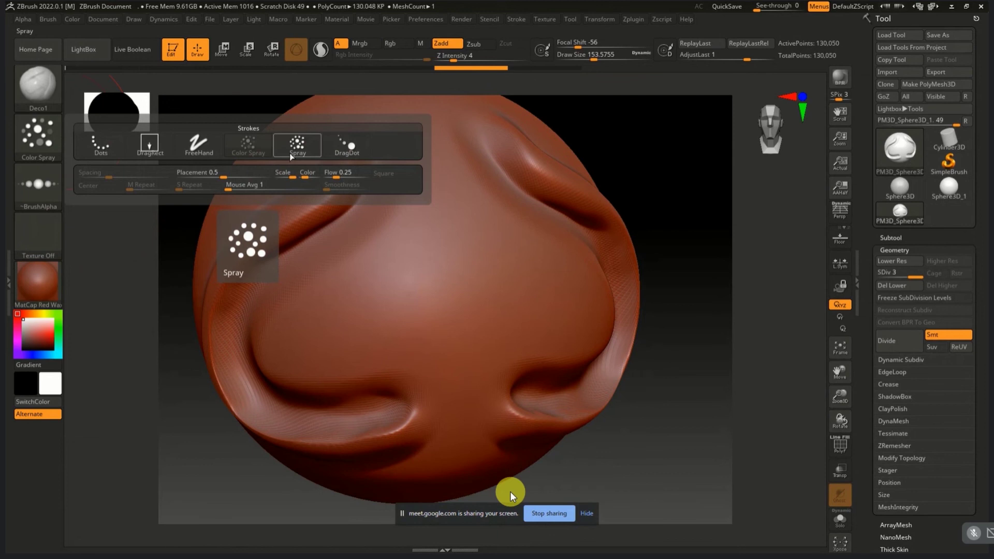
Step: Switch to the DragDot stroke at Z Intensity 49 and draw size about 59, placing mirrored bumps
{"action": "left_click", "coordinate": [343, 150]}
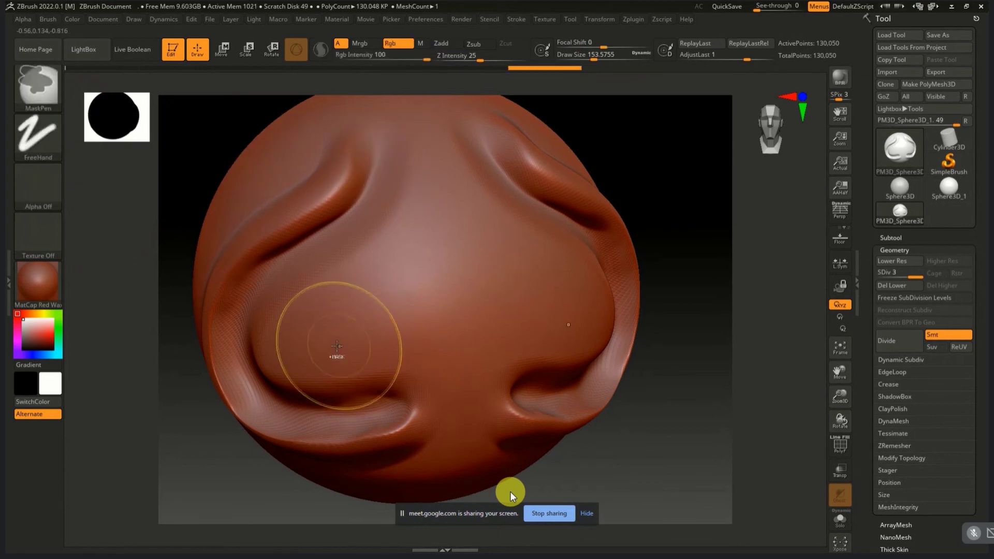
{"action": "left_click_drag", "start_coordinate": [454, 60], "coordinate": [498, 61]}
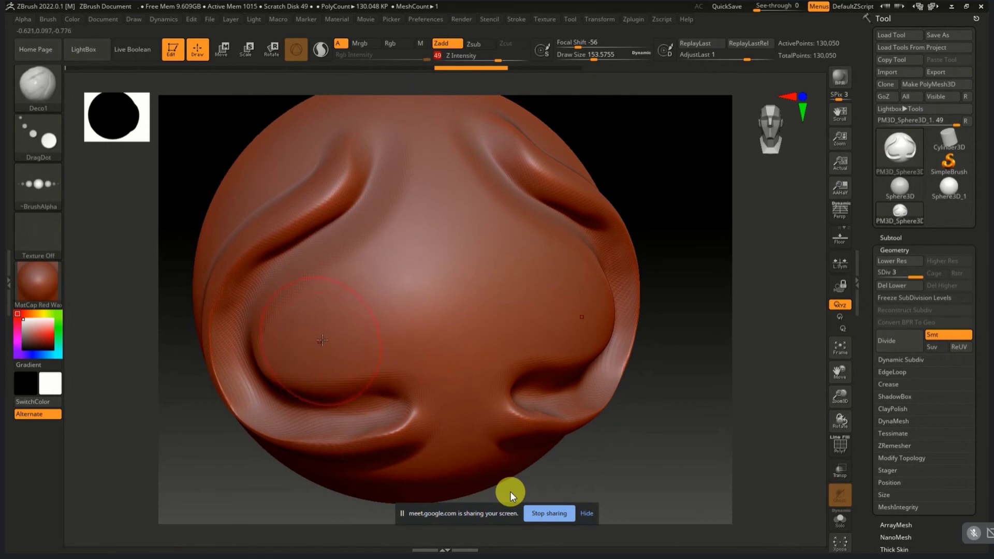
{"action": "key", "text": "s"}
{"action": "left_click_drag", "start_coordinate": [326, 339], "coordinate": [312, 341]}
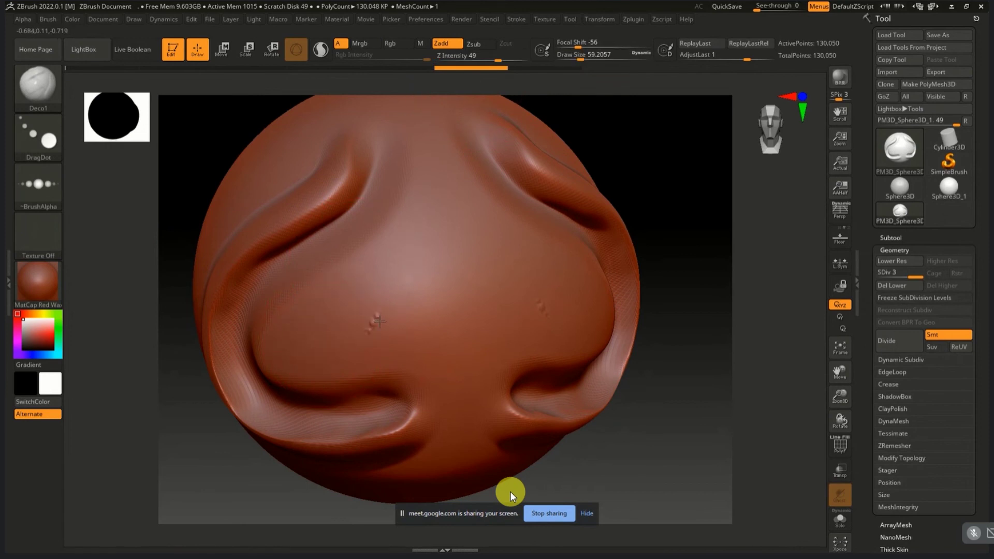
{"action": "left_click_drag", "start_coordinate": [379, 321], "coordinate": [424, 308]}
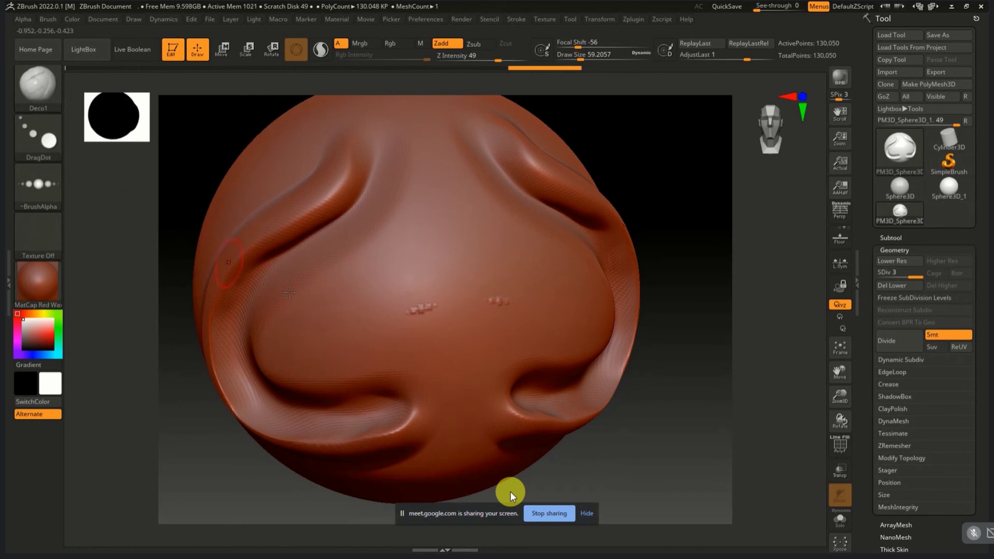
Step: Clear a stray mask and stamp more small mirrored bumps across the sphere's middle
{"action": "left_click_drag", "start_coordinate": [325, 329], "coordinate": [452, 281], "text": "ctrl"}
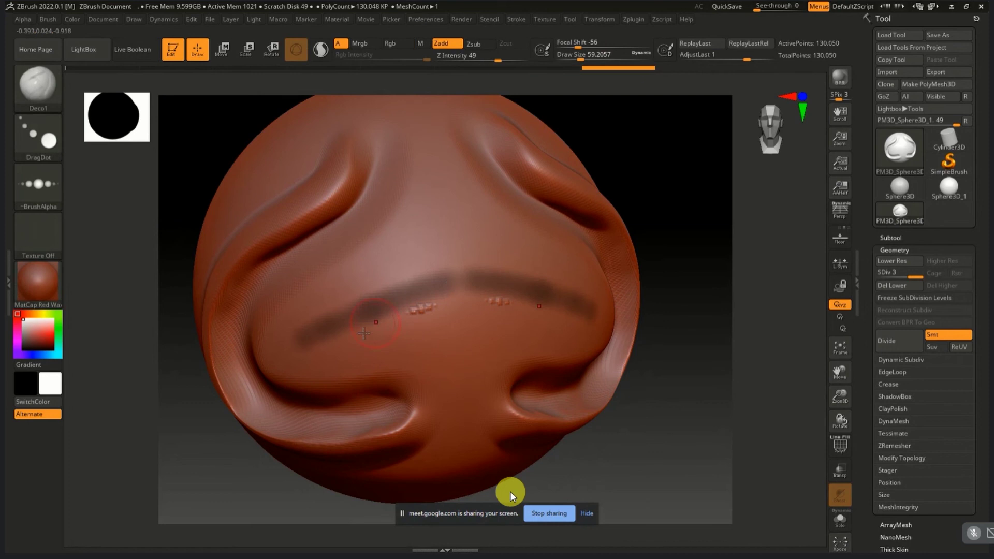
{"action": "key", "text": "ctrl+shift+a"}
{"action": "left_click", "coordinate": [321, 332]}
{"action": "left_click_drag", "start_coordinate": [322, 330], "coordinate": [394, 294]}
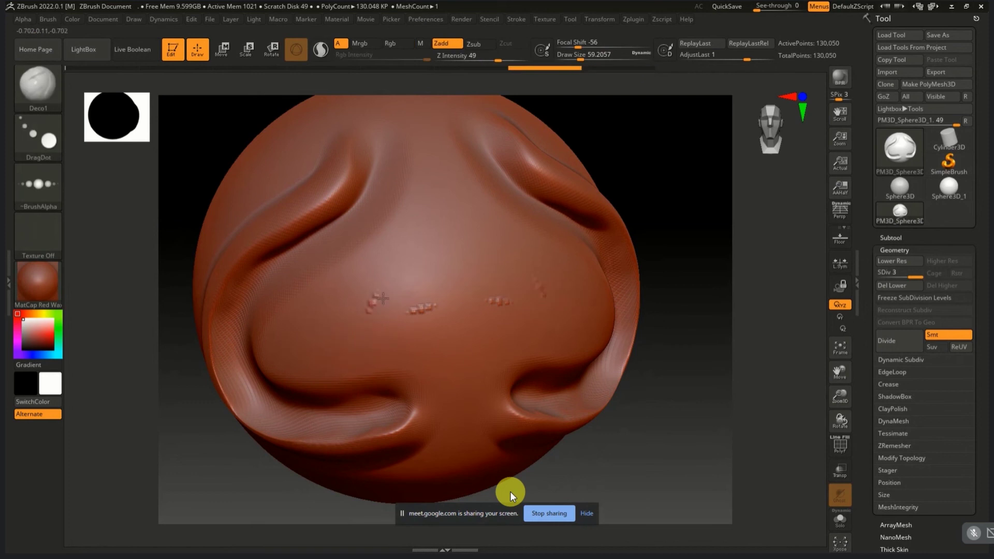
{"action": "left_click", "coordinate": [39, 195]}
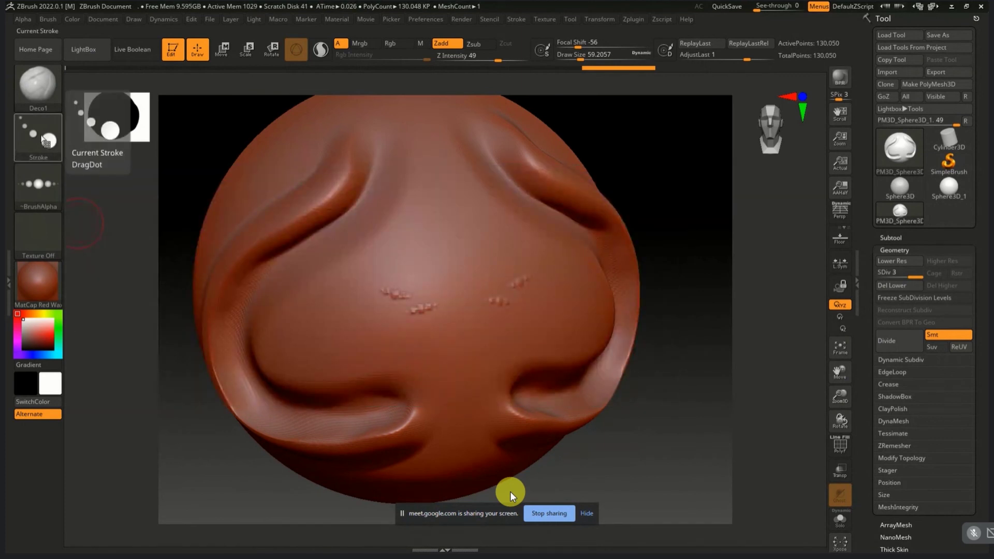
{"action": "left_click", "coordinate": [44, 138]}
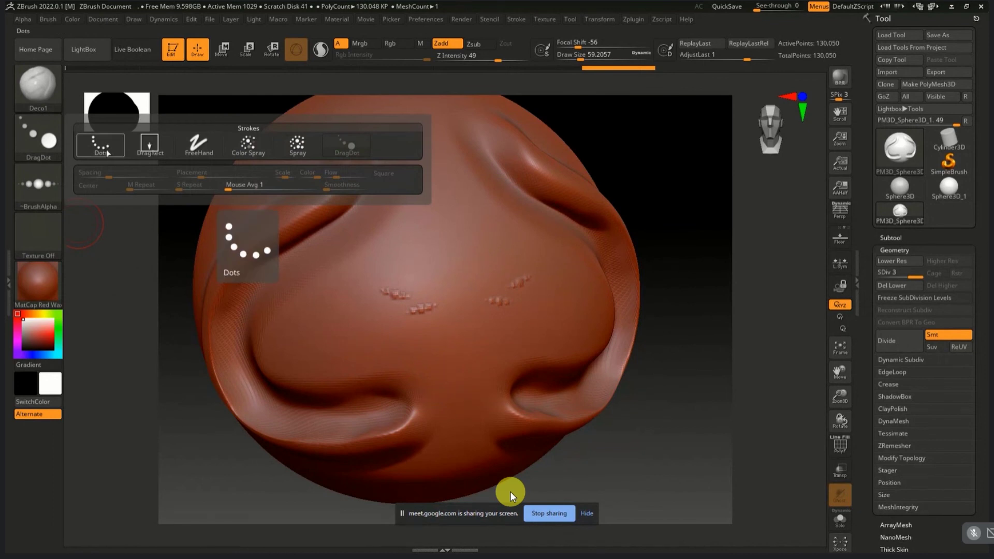
Step: Undo the dots, choose ornament Alpha 53, and test then undo an ornament chain stroke
{"action": "key", "text": "ctrl+z"}
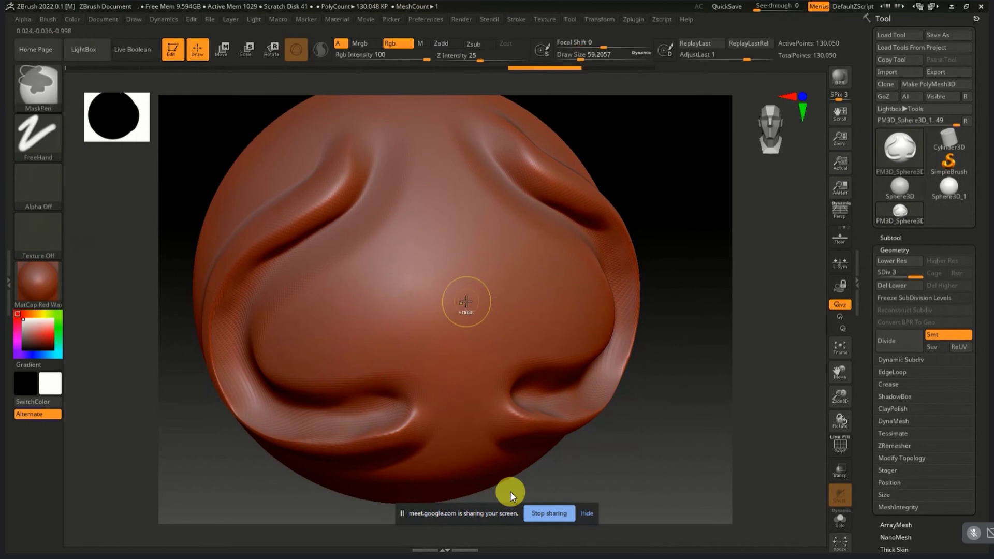
{"action": "key", "text": "ctrl+z"}
{"action": "left_click", "coordinate": [38, 184]}
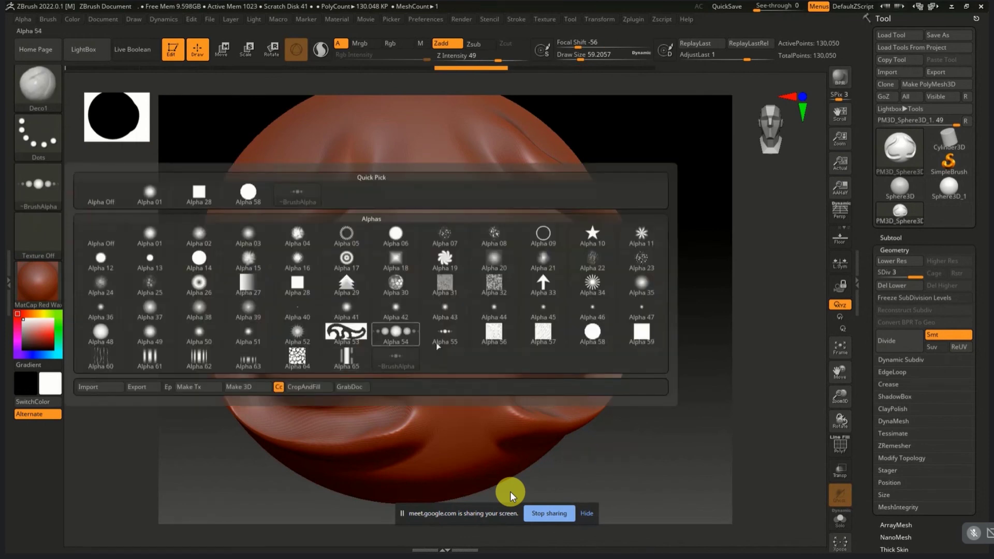
{"action": "left_click", "coordinate": [351, 339]}
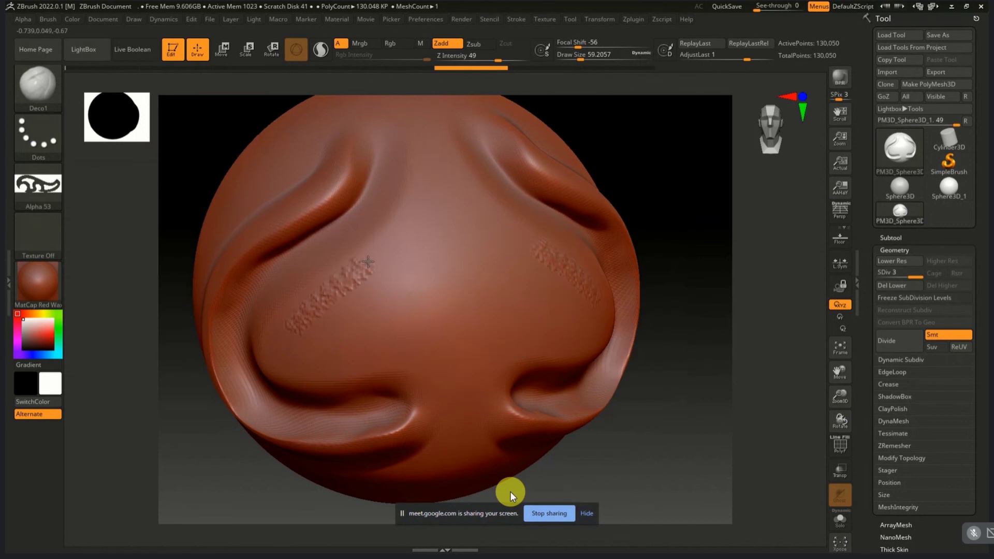
{"action": "left_click_drag", "start_coordinate": [333, 289], "coordinate": [486, 210]}
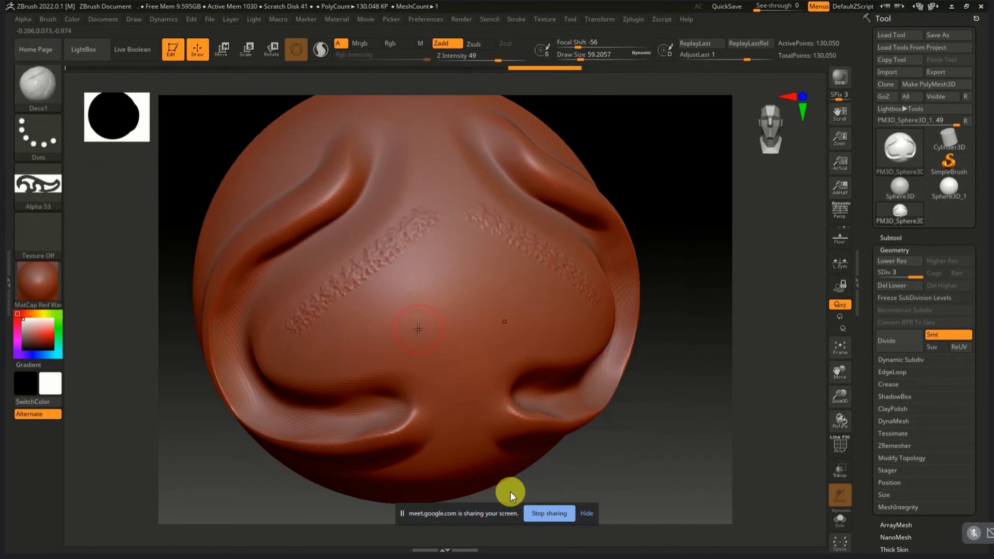
{"action": "key", "text": "ctrl+z"}
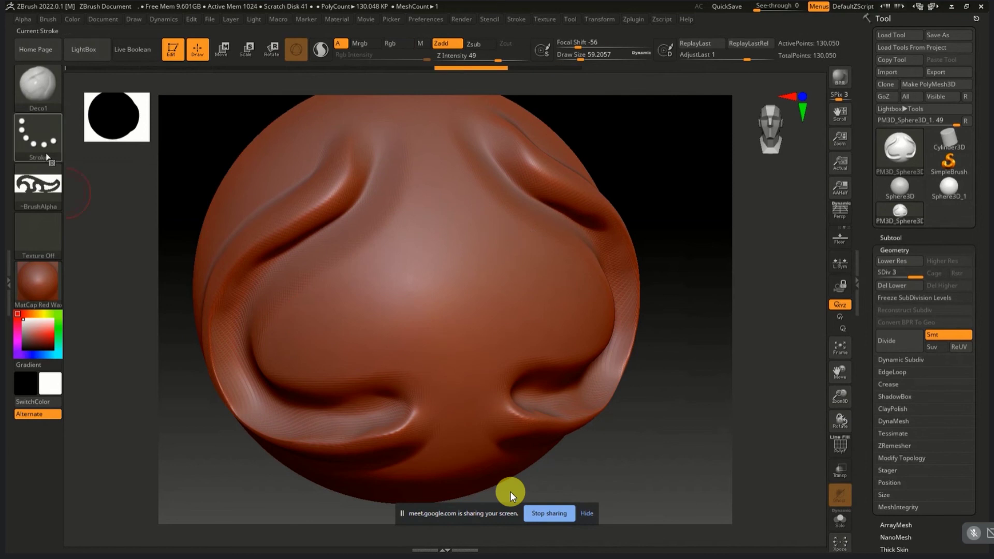
{"action": "mouse_move", "coordinate": [37, 187]}
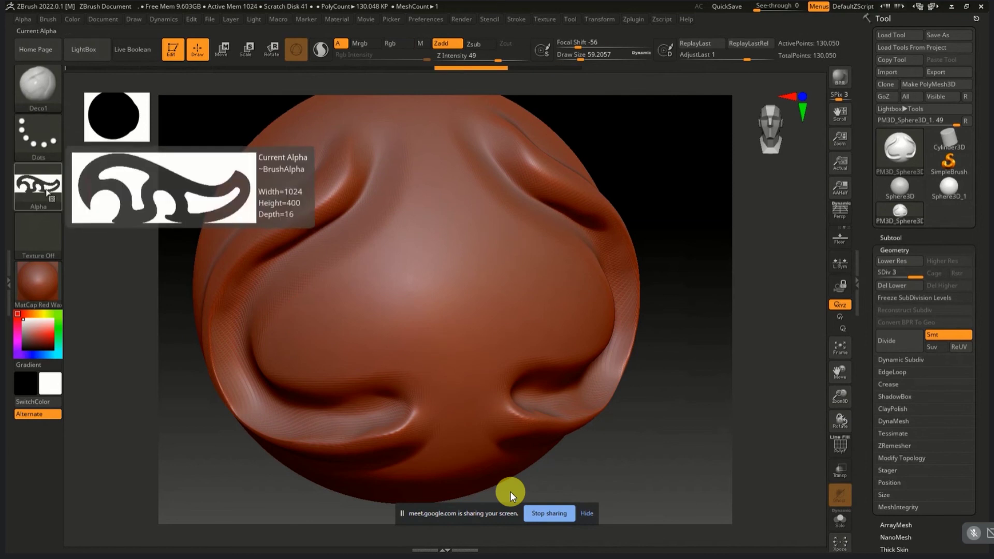
Step: Switch to the DragRect stroke, test an ornament stamp on the sphere, then undo it
{"action": "left_click", "coordinate": [42, 151]}
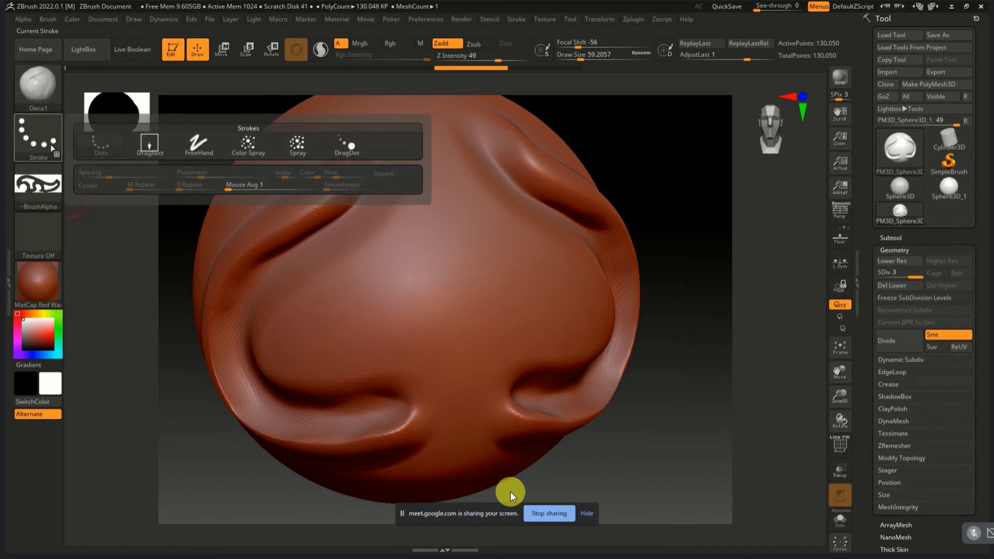
{"action": "left_click", "coordinate": [156, 147]}
{"action": "mouse_move", "coordinate": [460, 300]}
{"action": "left_mouse_down"}
{"action": "mouse_move", "coordinate": [502, 325]}
{"action": "mouse_move", "coordinate": [484, 290]}
{"action": "left_mouse_up"}
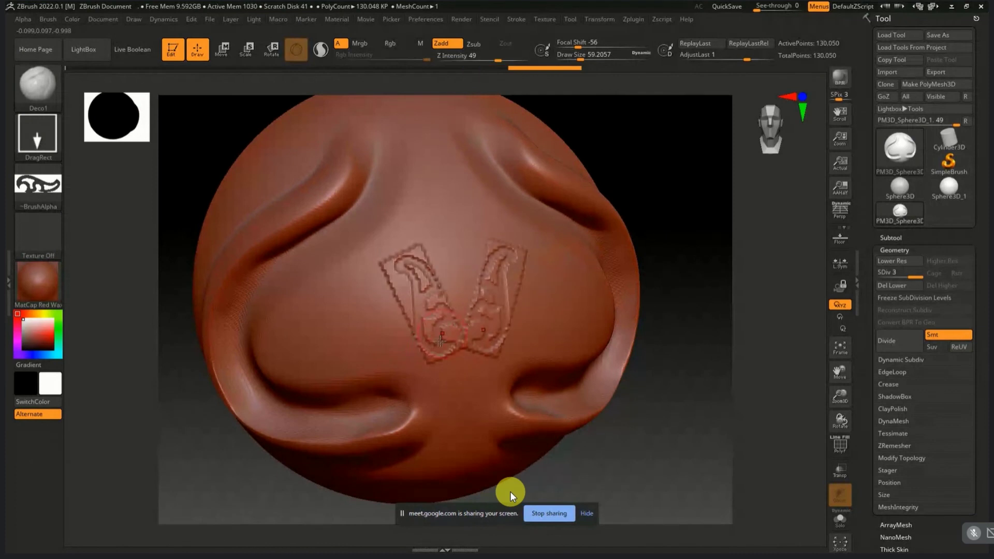
{"action": "key", "text": "ctrl+z"}
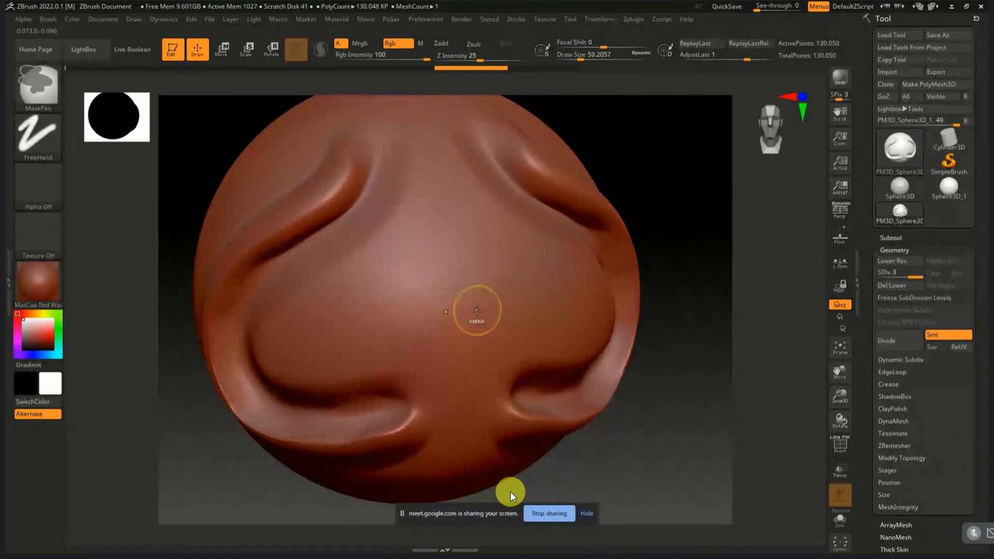
Step: Subdivide the sphere to SDiv 4 (about 520K points), then test and undo another stamp
{"action": "key", "text": "ctrl+d"}
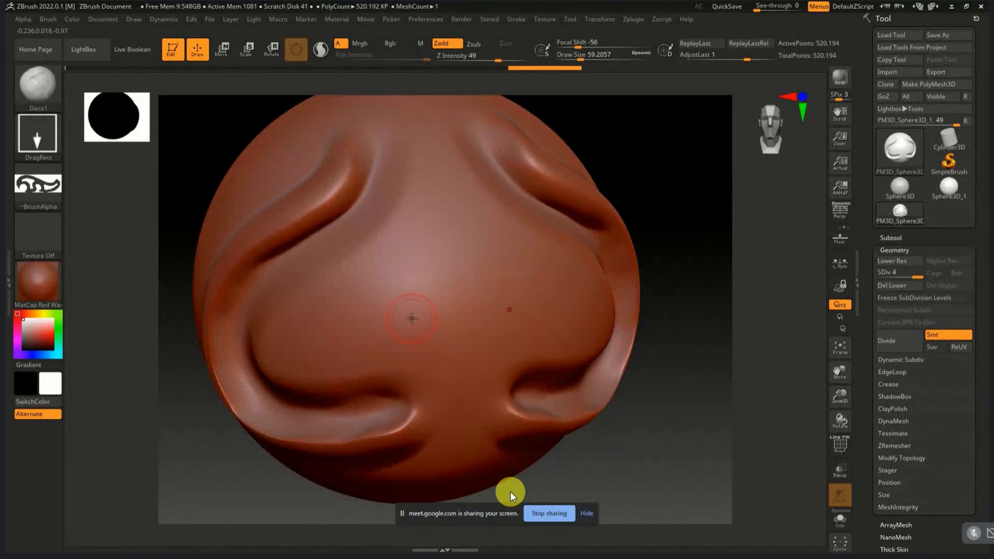
{"action": "mouse_move", "coordinate": [434, 309]}
{"action": "left_mouse_down"}
{"action": "mouse_move", "coordinate": [467, 369]}
{"action": "mouse_move", "coordinate": [431, 318]}
{"action": "left_mouse_up"}
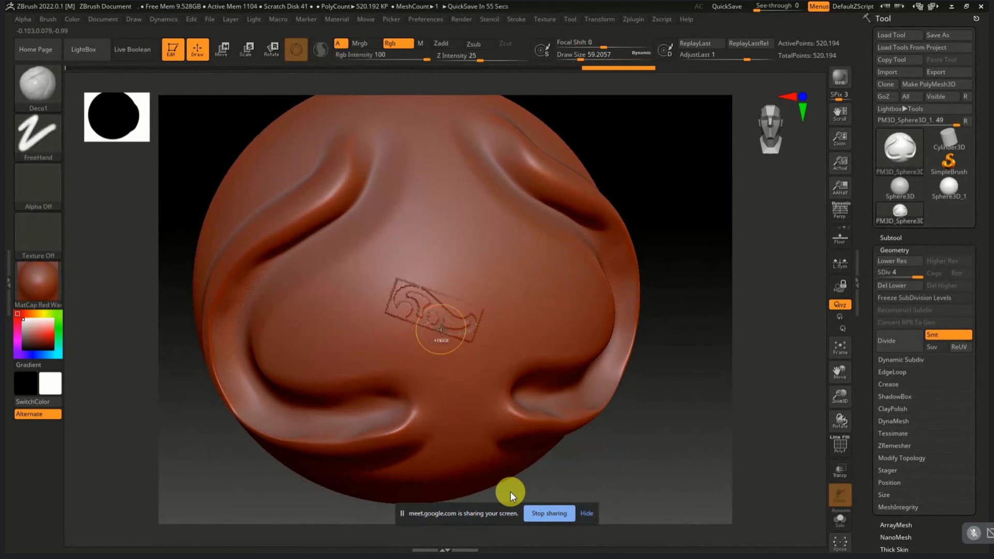
{"action": "key", "text": "ctrl+z"}
Step: Switch to the Dots stroke and test an ornament chain, then undo it
{"action": "left_click", "coordinate": [38, 135]}
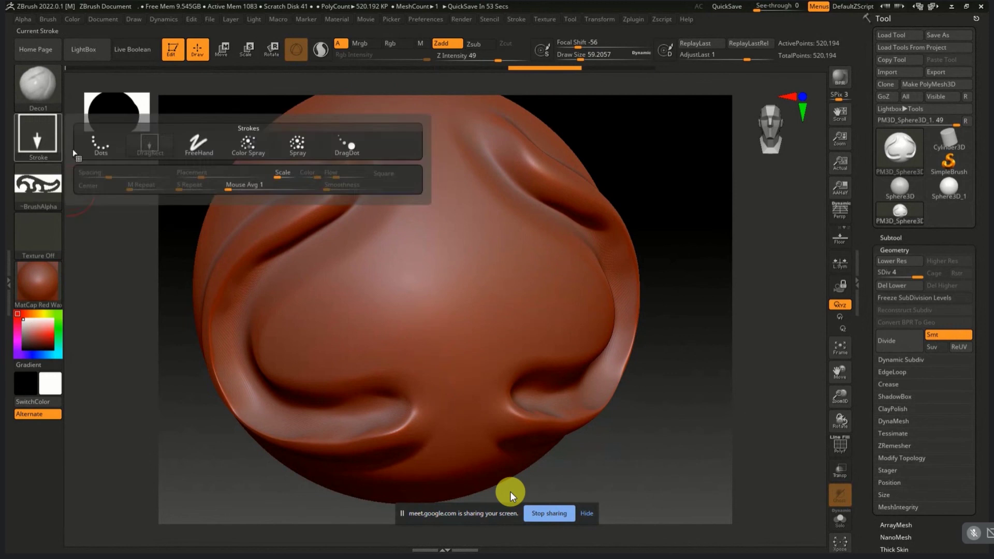
{"action": "left_click", "coordinate": [93, 141]}
{"action": "left_click_drag", "start_coordinate": [337, 285], "coordinate": [440, 228]}
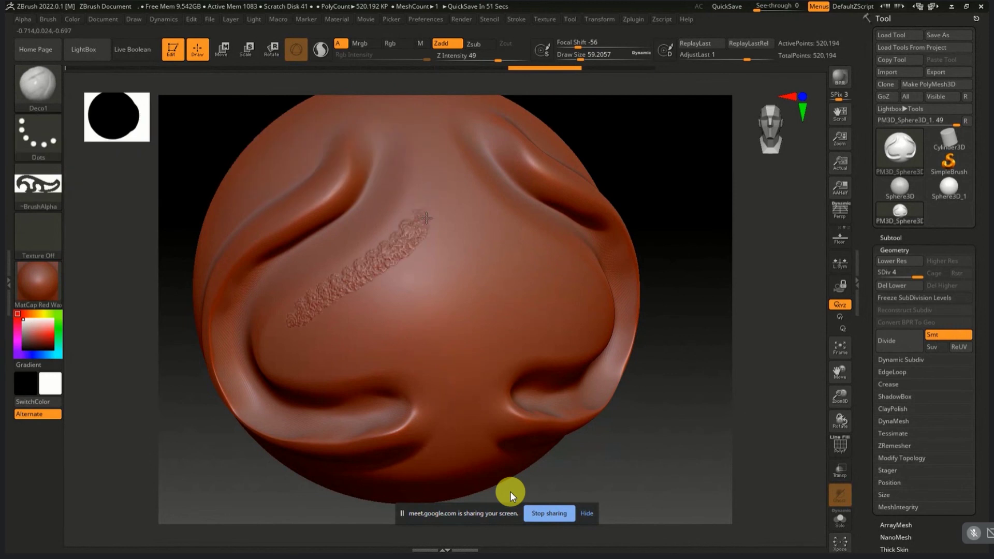
{"action": "key", "text": "ctrl+z"}
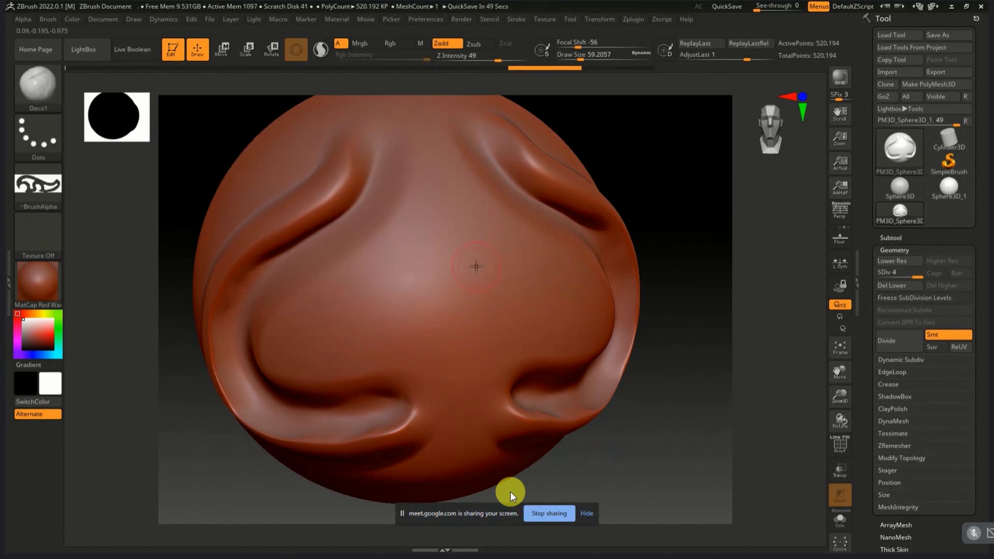
Step: Enable Lazy Mouse with a higher LazyStep and test a spaced ornament chain on the sphere
{"action": "left_click", "coordinate": [526, 23]}
{"action": "left_click", "coordinate": [518, 21]}
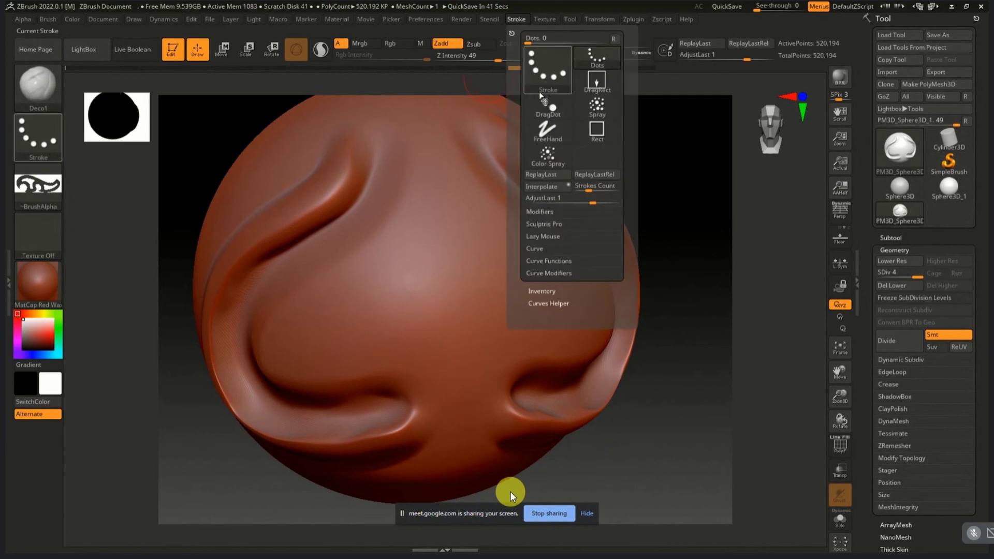
{"action": "left_click", "coordinate": [544, 237]}
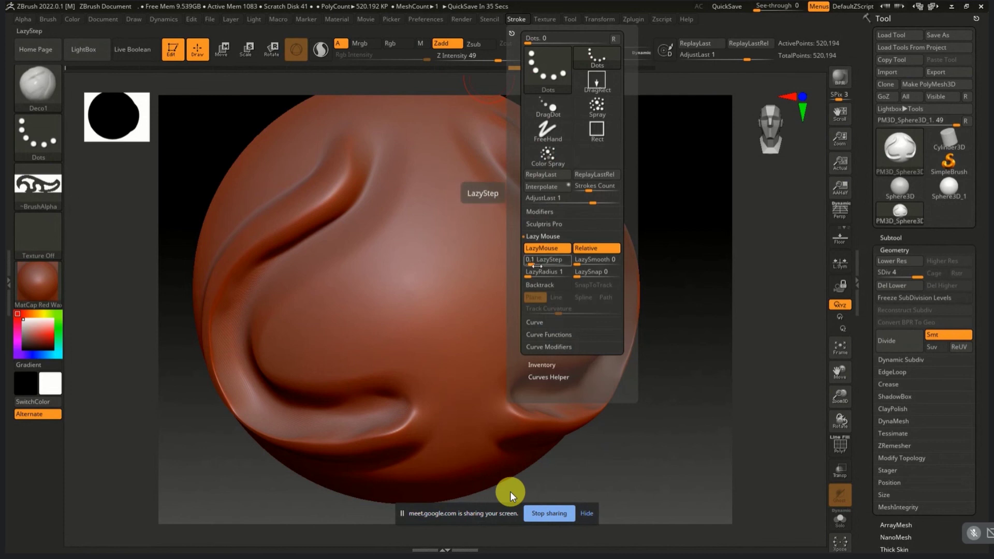
{"action": "left_click_drag", "start_coordinate": [534, 265], "coordinate": [552, 268]}
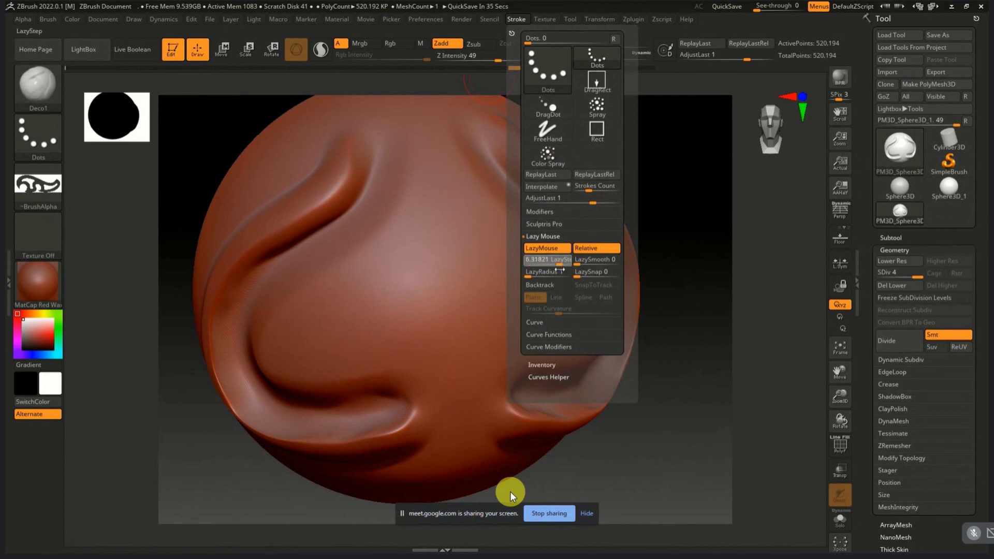
{"action": "left_click_drag", "start_coordinate": [424, 241], "coordinate": [345, 318]}
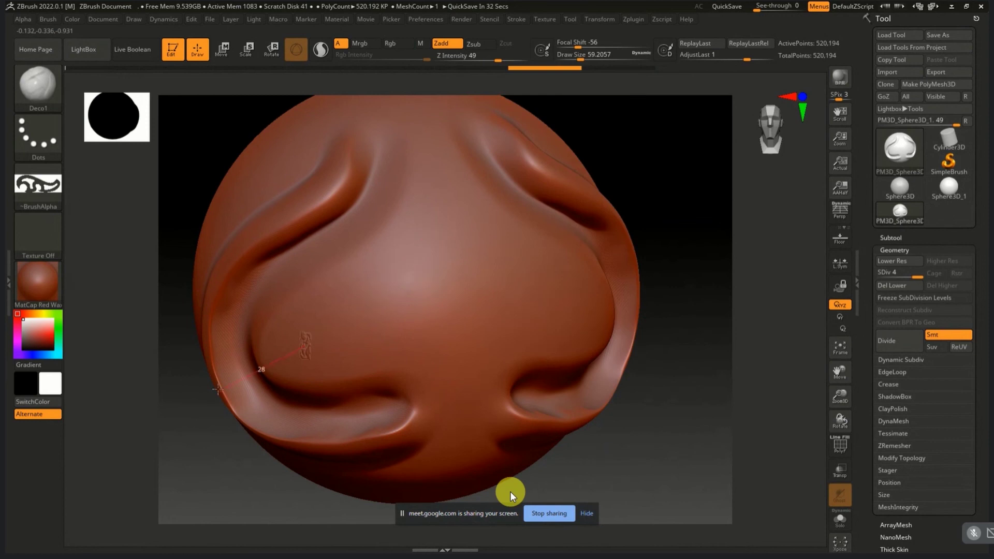
{"action": "left_click_drag", "start_coordinate": [450, 111], "coordinate": [559, 230]}
{"action": "left_click_drag", "start_coordinate": [588, 272], "coordinate": [584, 262]}
{"action": "key", "text": "ctrl"}
Step: Set LazyStep to exactly 2.5, then lower it to about 1.1
{"action": "left_click", "coordinate": [520, 21]}
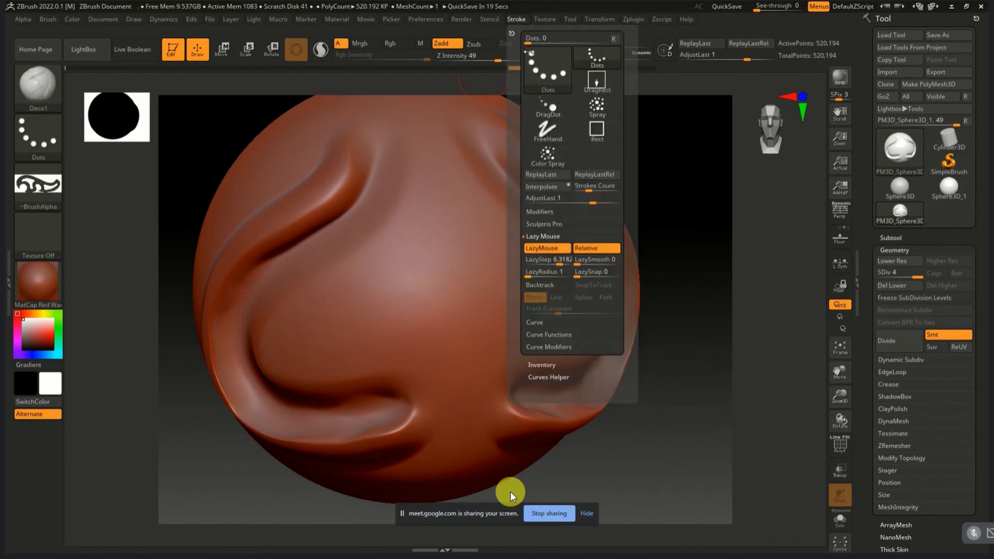
{"action": "left_click", "coordinate": [546, 261]}
{"action": "type", "text": "2.5"}
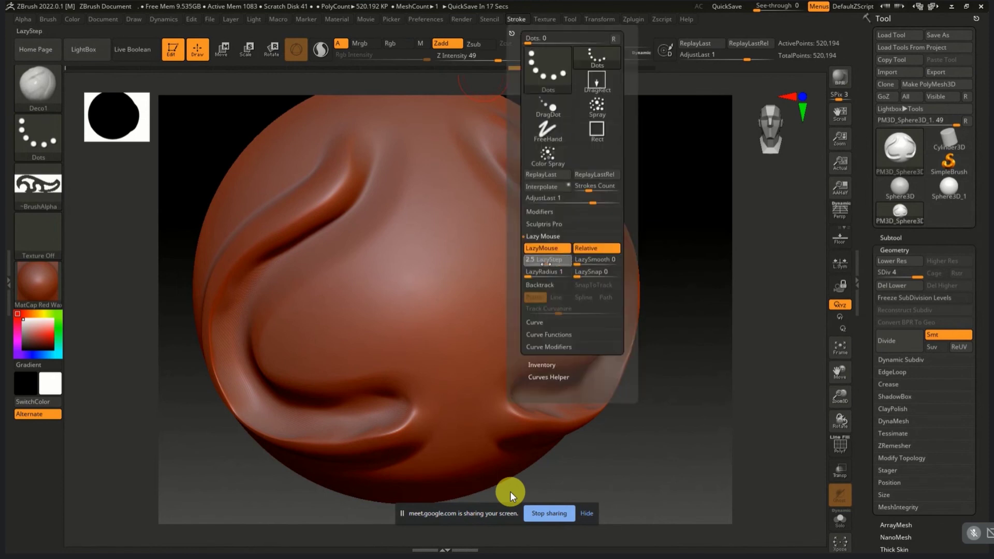
{"action": "left_click_drag", "start_coordinate": [545, 264], "coordinate": [539, 265]}
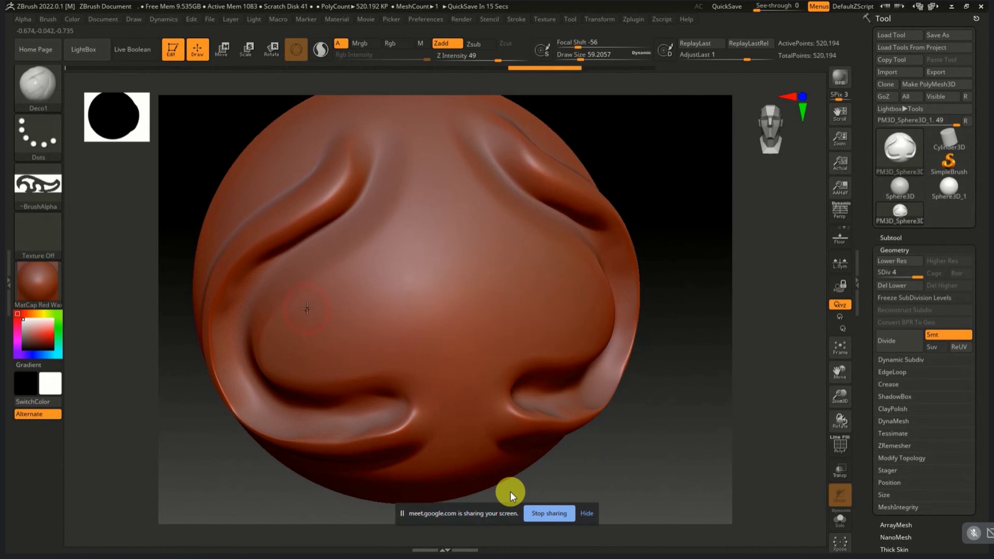
Step: Redraw the Deco1 ornament chain from lower left to upper right until the diagonal looks right
{"action": "left_click_drag", "start_coordinate": [345, 274], "coordinate": [418, 204]}
{"action": "right_click_drag", "start_coordinate": [444, 221], "coordinate": [506, 216], "text": "ctrl"}
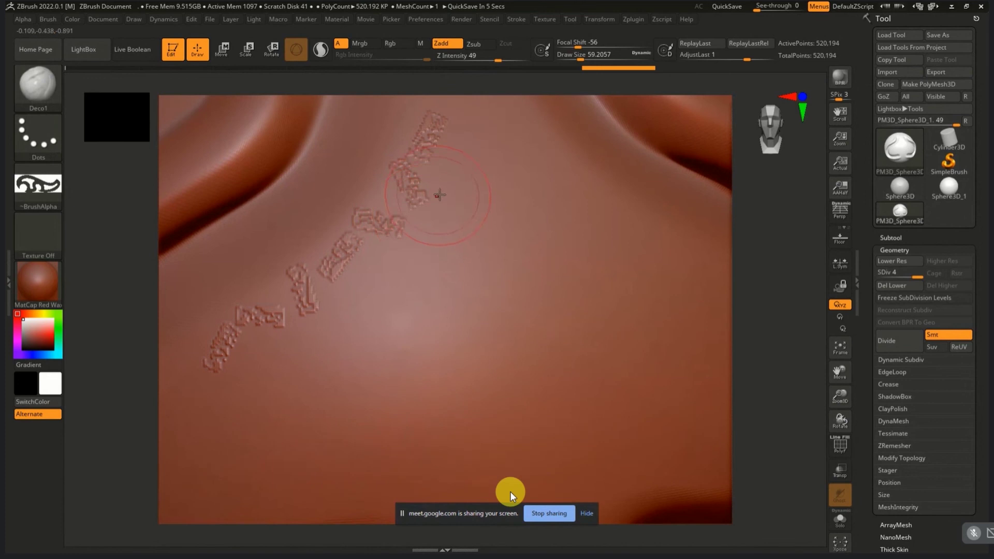
{"action": "key", "text": "ctrl"}
{"action": "key", "text": "ctrl+z"}
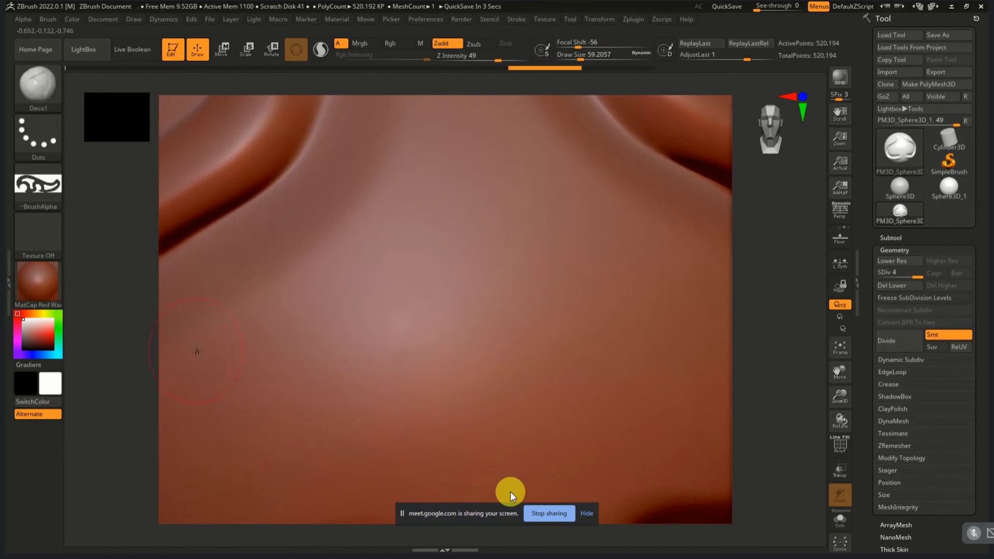
{"action": "mouse_move", "coordinate": [197, 351]}
{"action": "left_mouse_down"}
{"action": "mouse_move", "coordinate": [419, 176]}
{"action": "mouse_move", "coordinate": [473, 104]}
{"action": "left_mouse_up"}
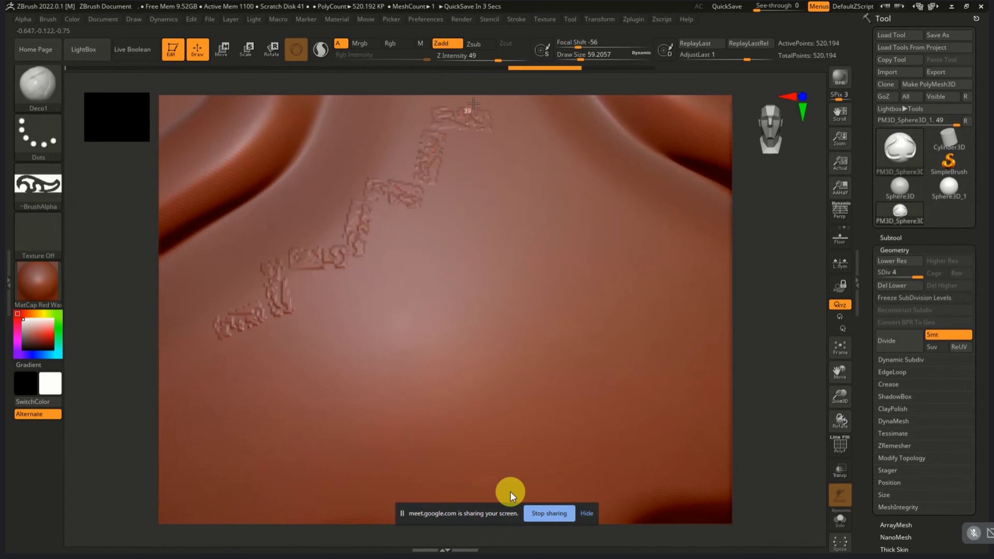
{"action": "key", "text": "ctrl+z"}
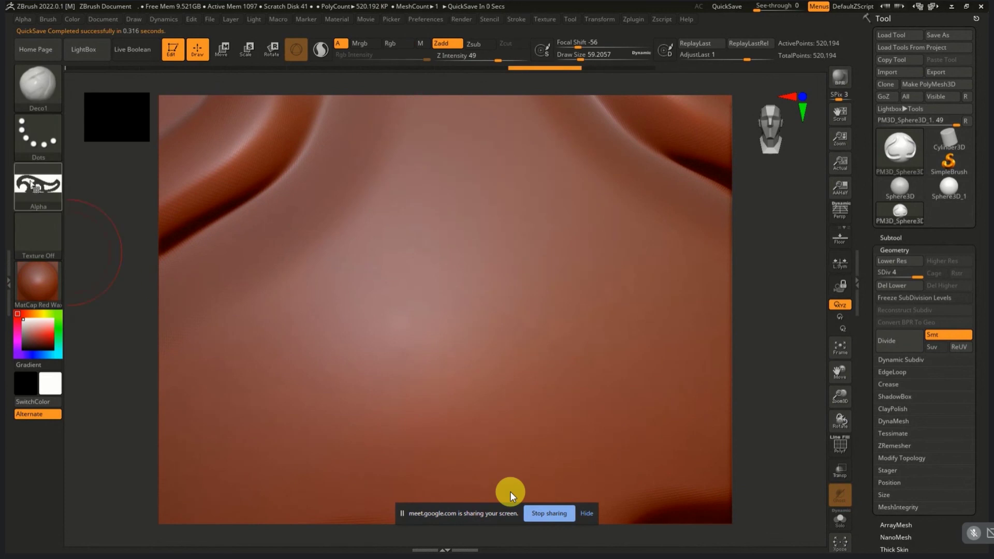
{"action": "left_click", "coordinate": [518, 21]}
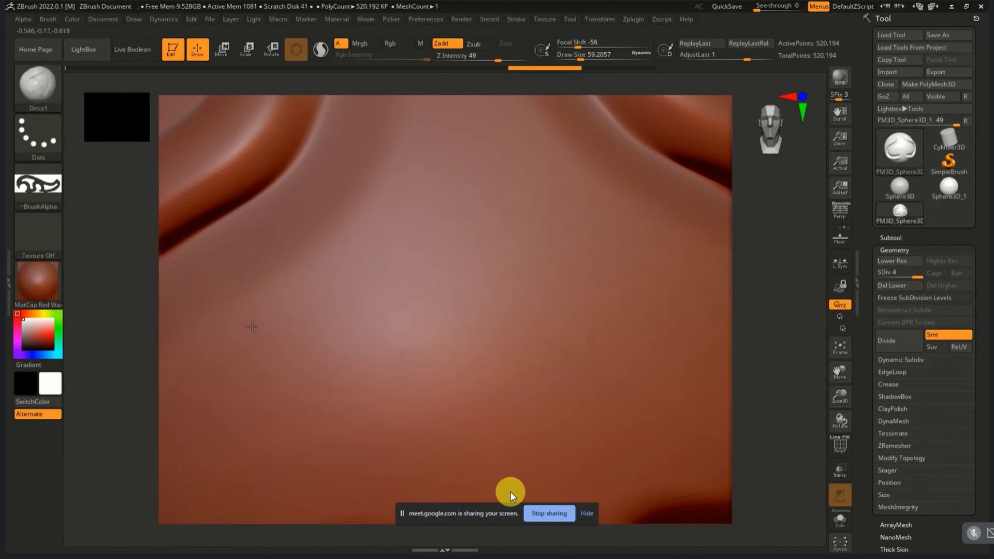
{"action": "left_click_drag", "start_coordinate": [265, 309], "coordinate": [453, 139]}
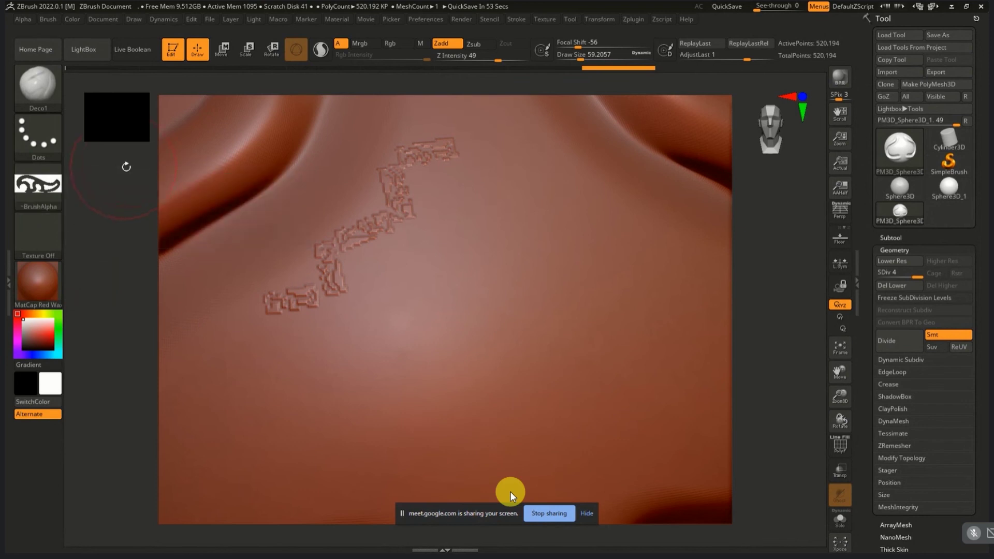
{"action": "mouse_move", "coordinate": [37, 187]}
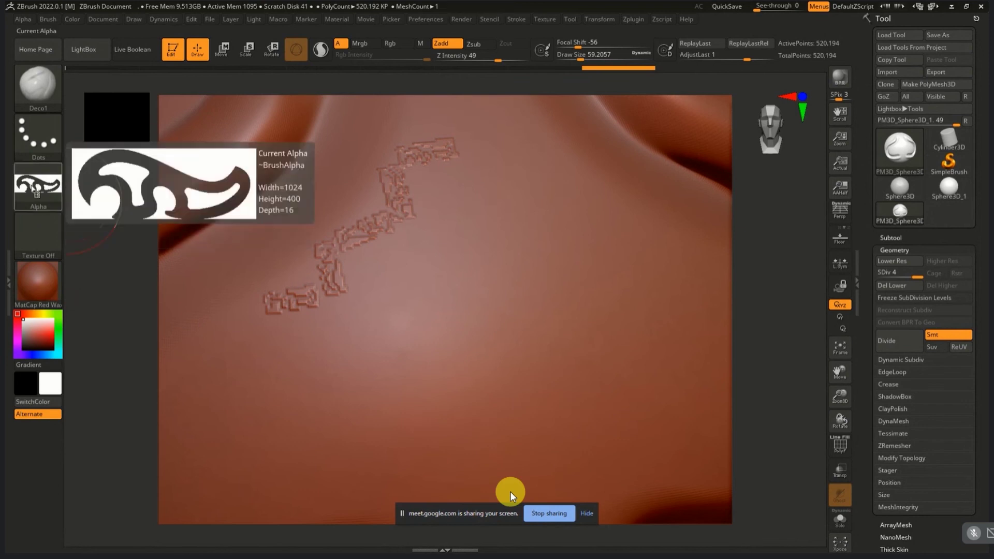
Step: Select the soft round Alpha 37 and lay a test line of bumps across the nose
{"action": "left_click", "coordinate": [33, 192]}
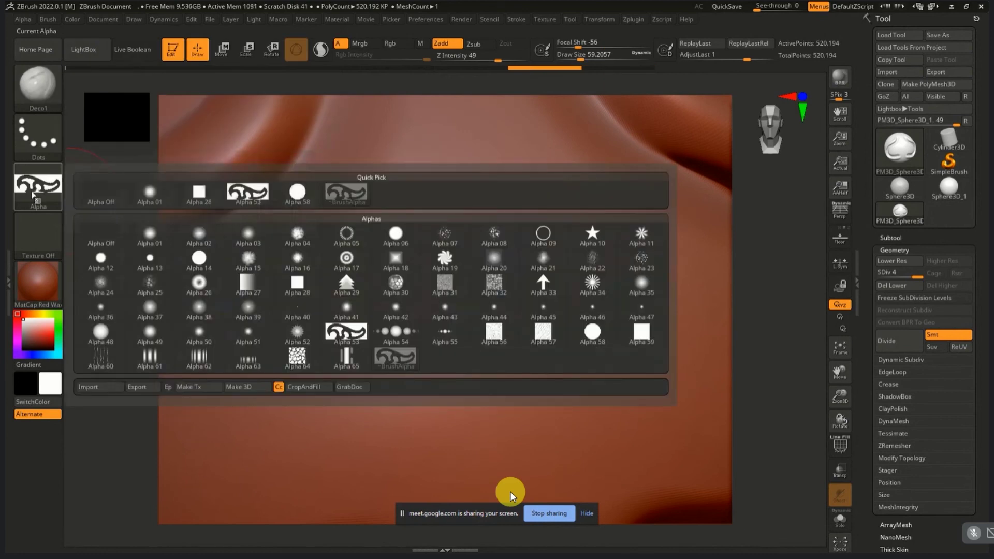
{"action": "left_click", "coordinate": [149, 308]}
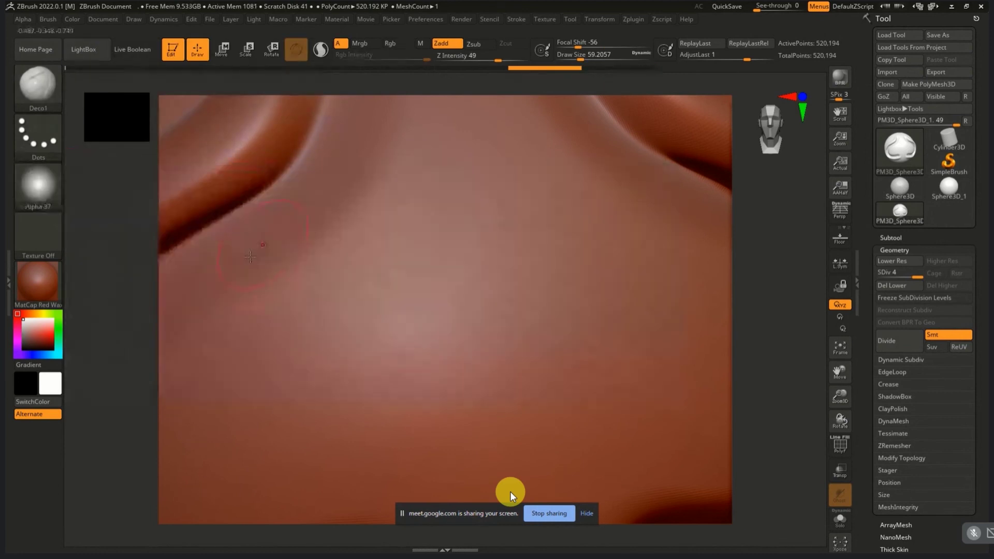
{"action": "left_click_drag", "start_coordinate": [258, 307], "coordinate": [421, 163]}
{"action": "key", "text": "shift"}
Step: Raise Z Intensity from 49 to about 67 and shrink Draw Size from about 59 to 23
{"action": "left_click_drag", "start_coordinate": [502, 60], "coordinate": [526, 60]}
{"action": "key", "text": "s"}
{"action": "mouse_move", "coordinate": [242, 339]}
{"action": "left_mouse_down"}
{"action": "mouse_move", "coordinate": [376, 205]}
{"action": "mouse_move", "coordinate": [443, 103]}
{"action": "left_mouse_up"}
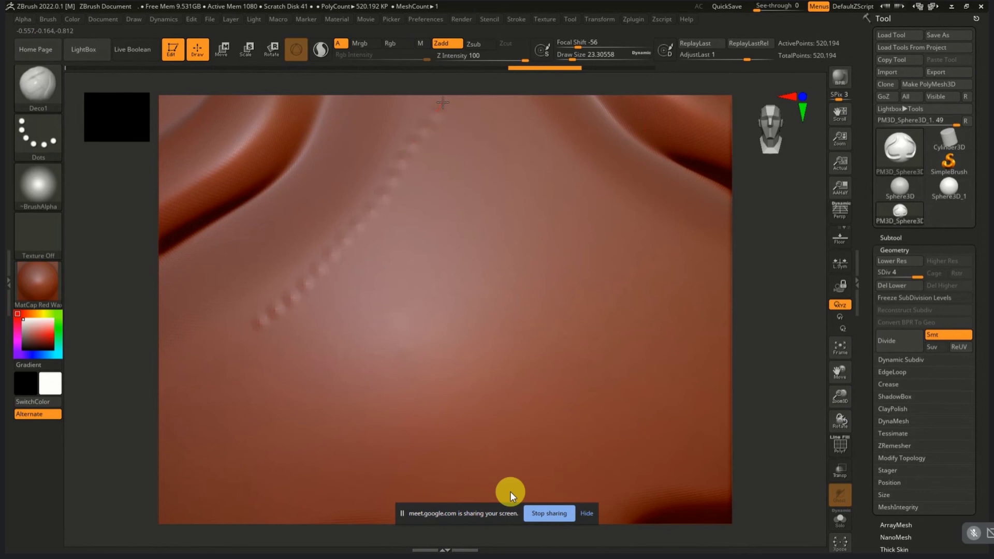
{"action": "scroll", "coordinate": [421, 293], "scroll_direction": "down", "scroll_amount": 3}
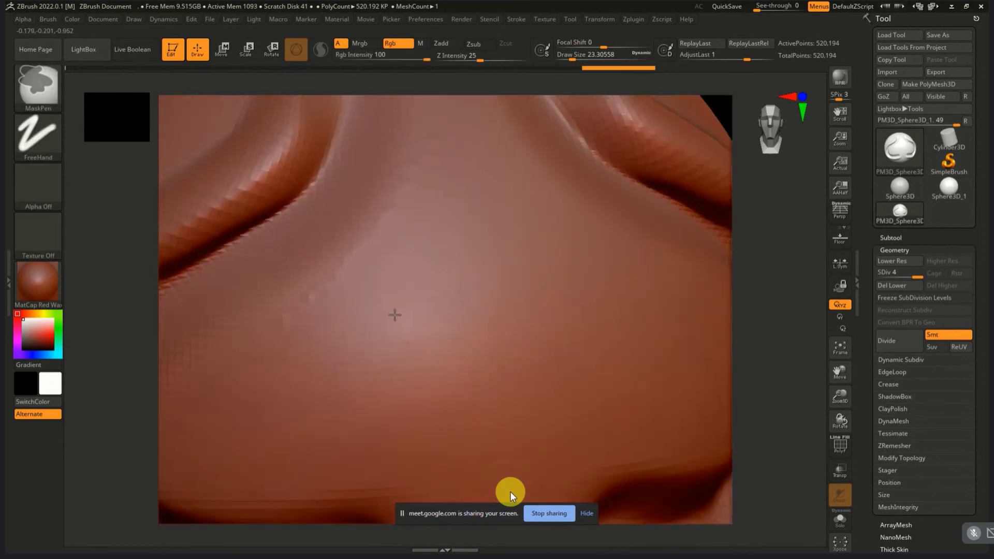
{"action": "scroll", "coordinate": [396, 313], "scroll_direction": "down", "scroll_amount": 3}
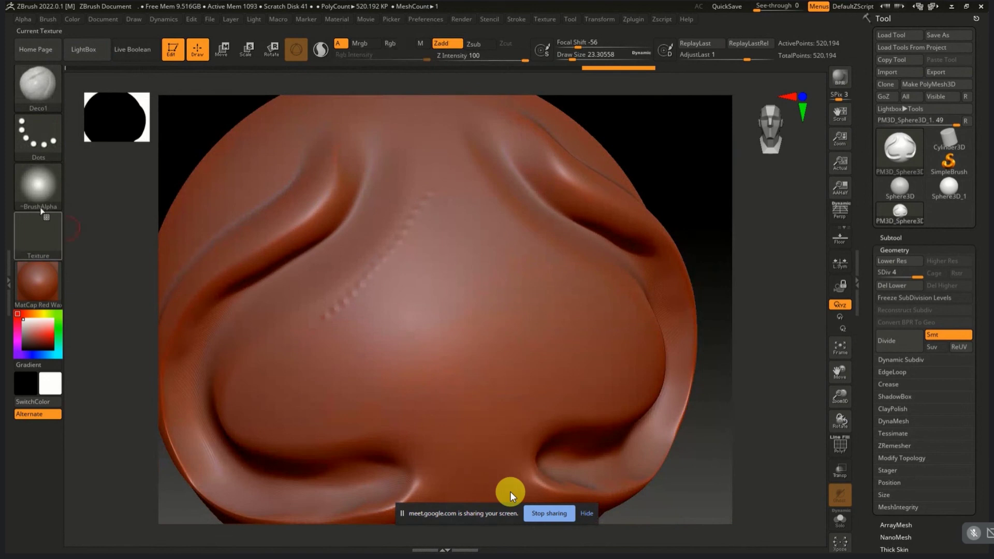
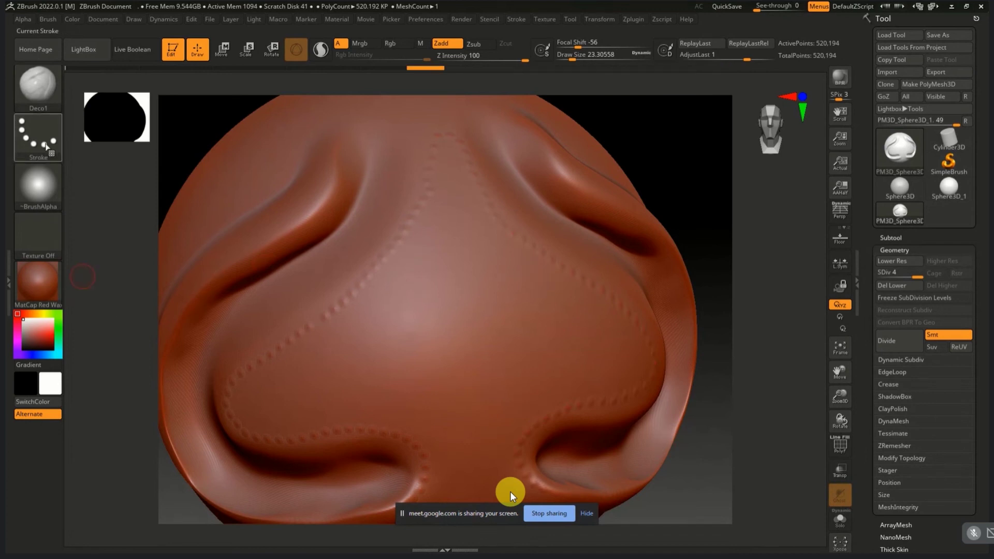
Step: Browse the alpha and brush lists, briefly picking the IMM Parts brush
{"action": "left_click", "coordinate": [47, 185]}
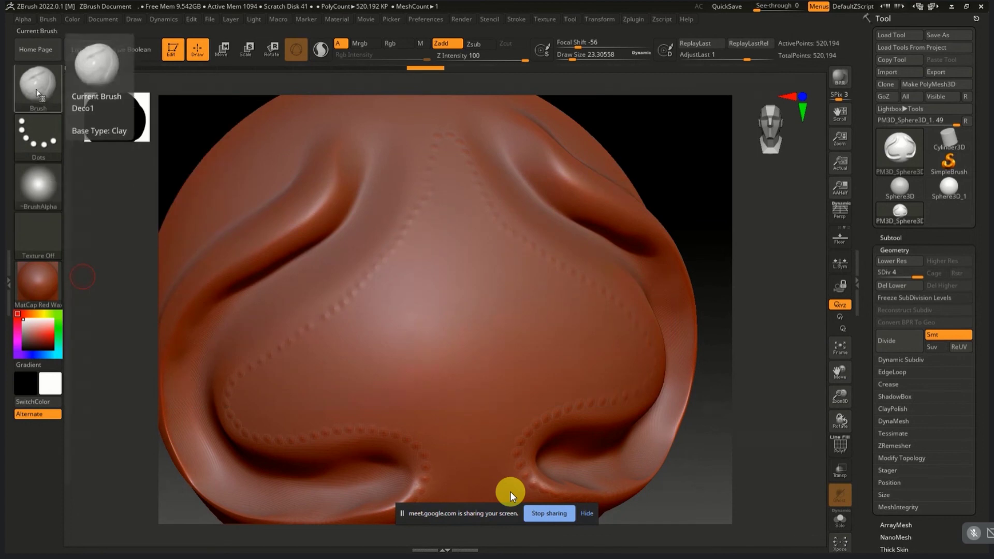
{"action": "left_click", "coordinate": [36, 90]}
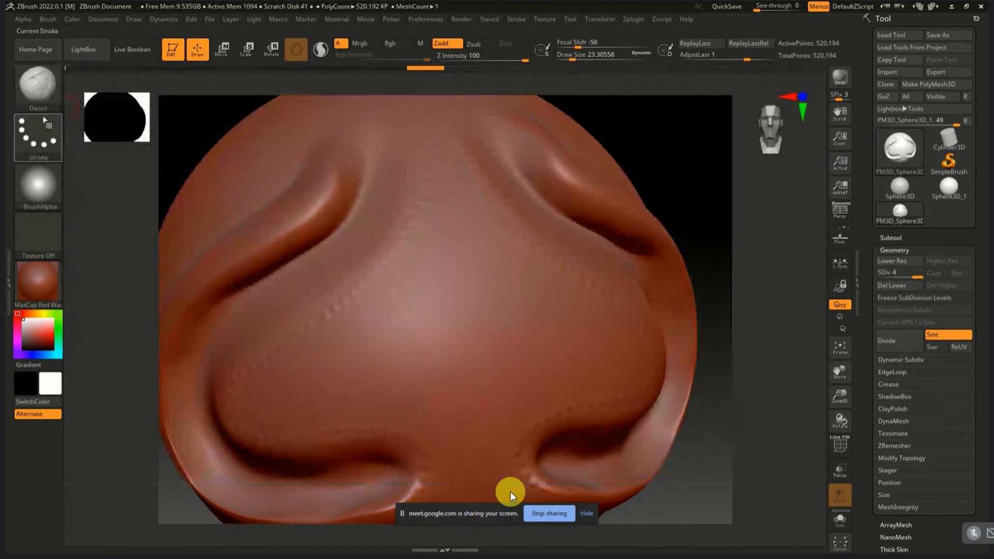
{"action": "left_click", "coordinate": [46, 95]}
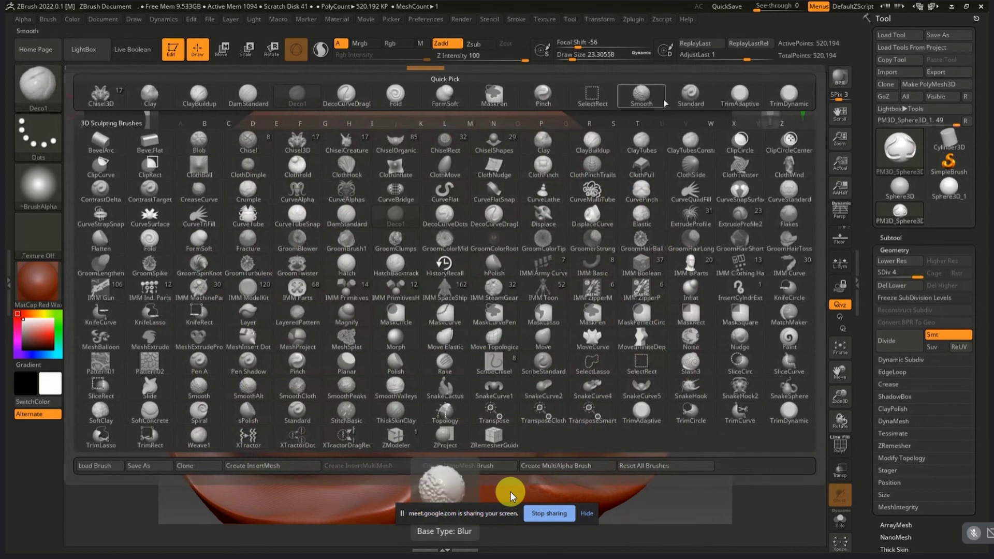
{"action": "left_click", "coordinate": [617, 106]}
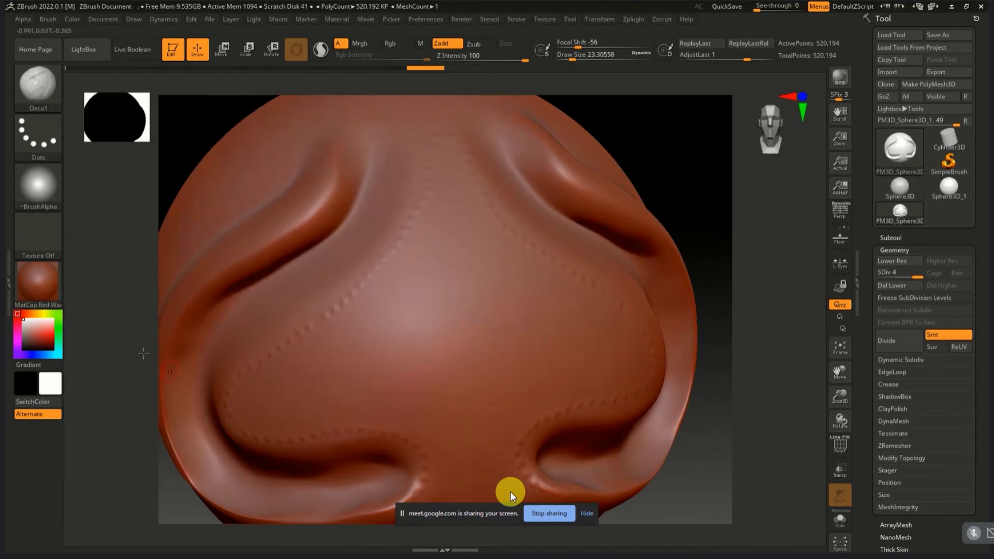
{"action": "left_click", "coordinate": [38, 87]}
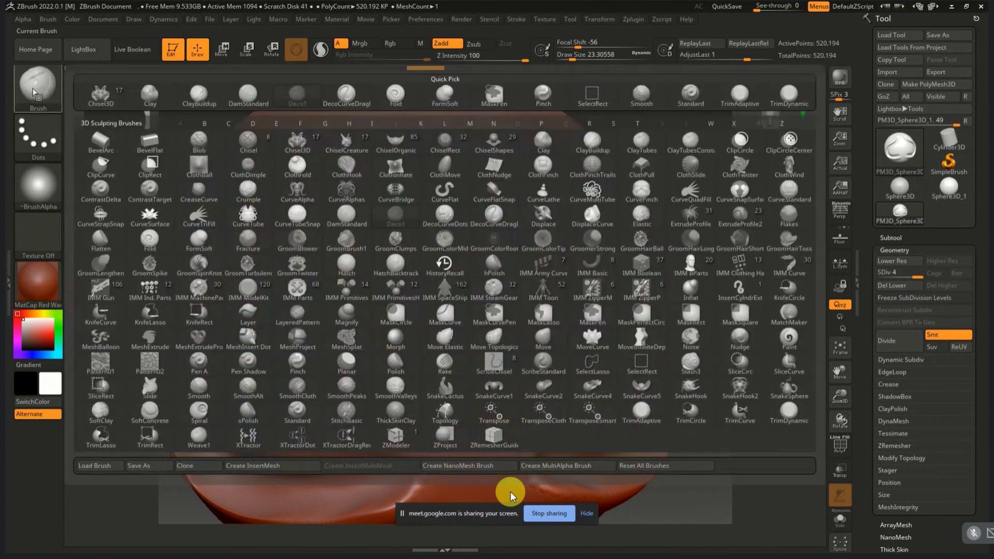
{"action": "left_click", "coordinate": [305, 290]}
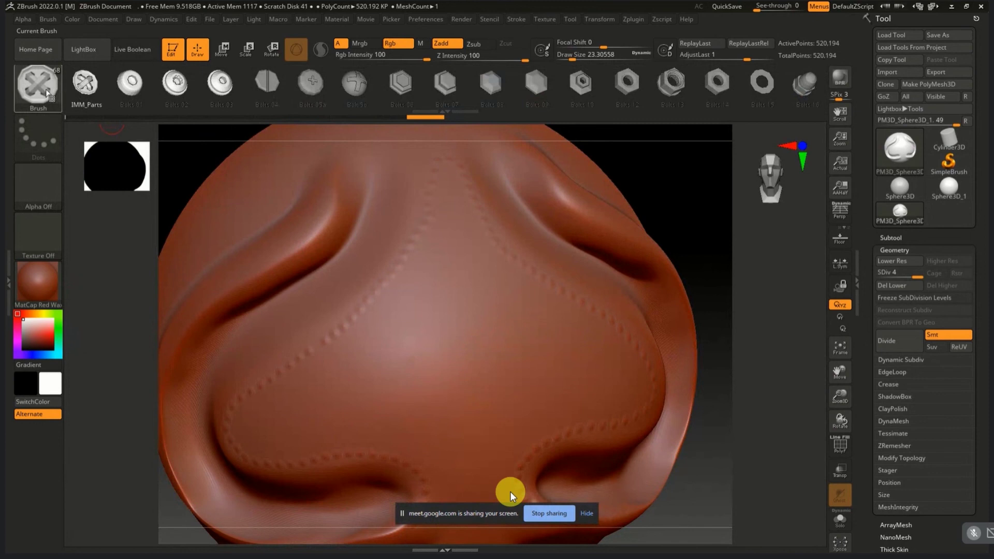
{"action": "left_click", "coordinate": [47, 92]}
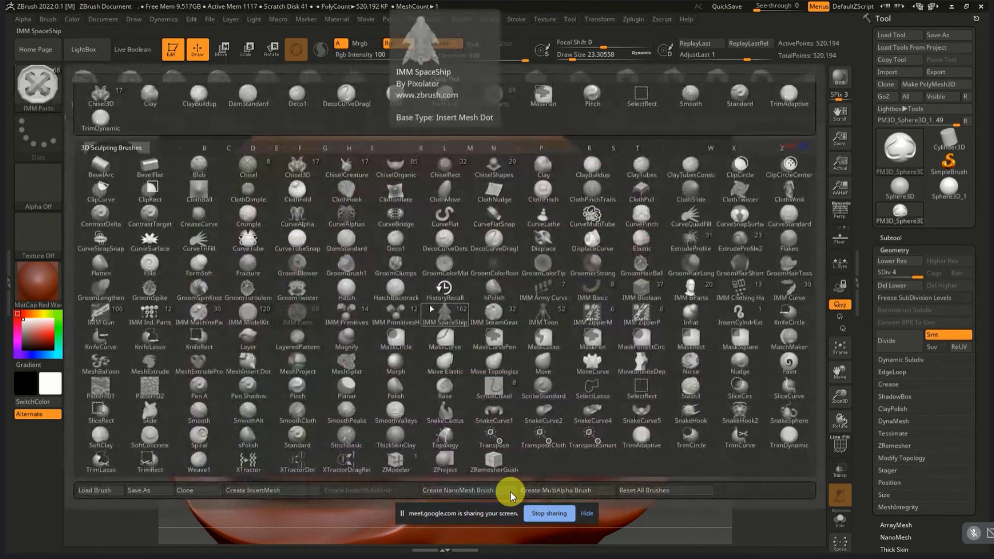
Step: Select HatchBacktrack, set Draw Size to about 116, and undo a test stroke
{"action": "left_click", "coordinate": [396, 287]}
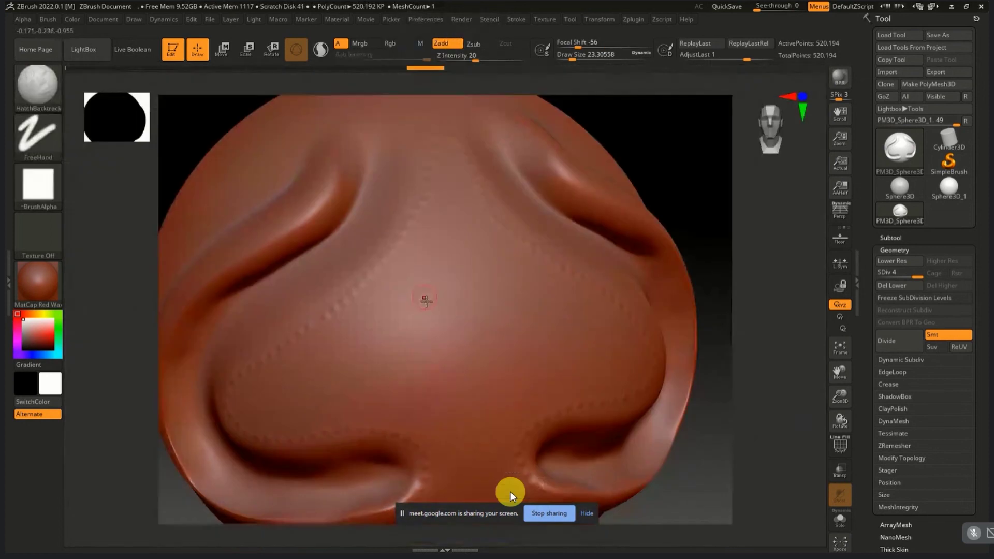
{"action": "key", "text": "s"}
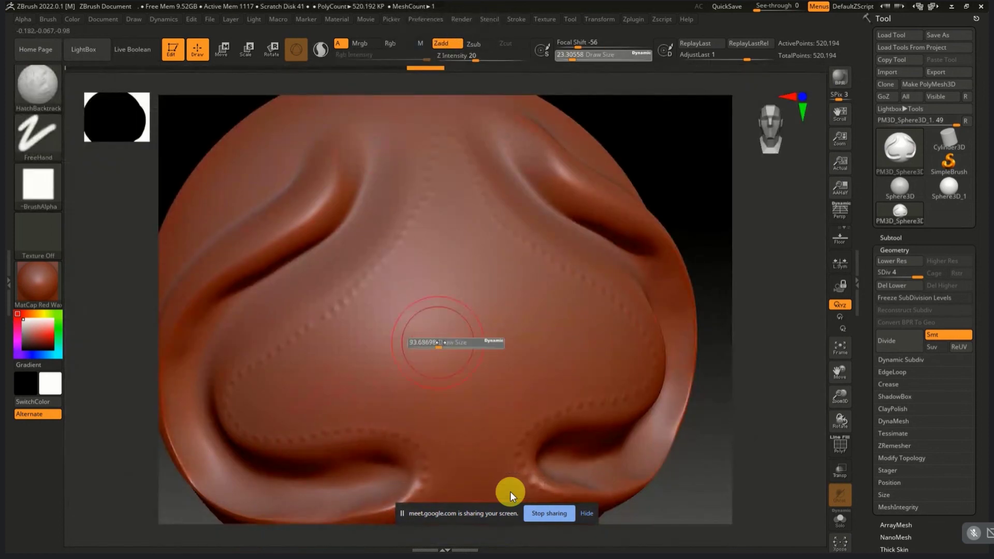
{"action": "left_click_drag", "start_coordinate": [424, 343], "coordinate": [451, 342]}
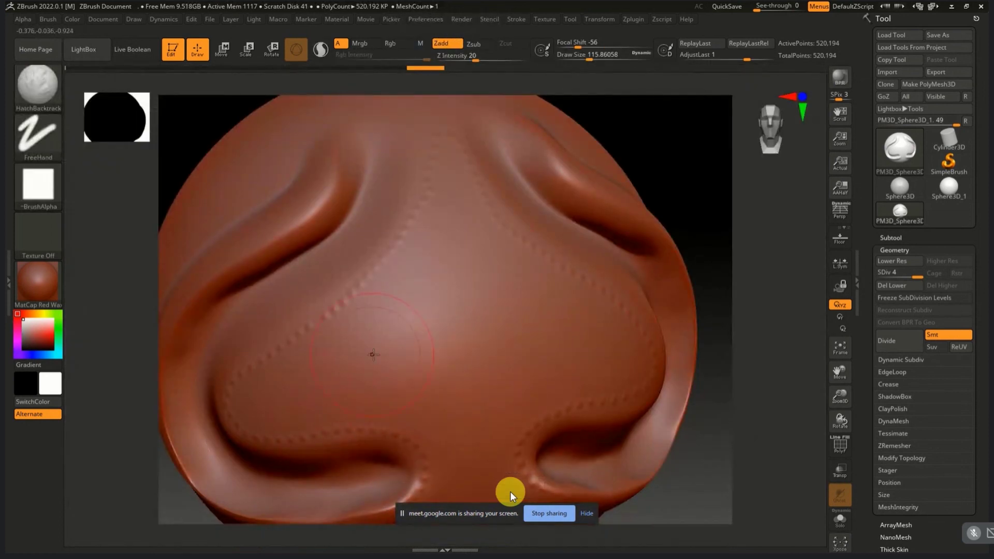
{"action": "left_click_drag", "start_coordinate": [374, 354], "coordinate": [523, 328]}
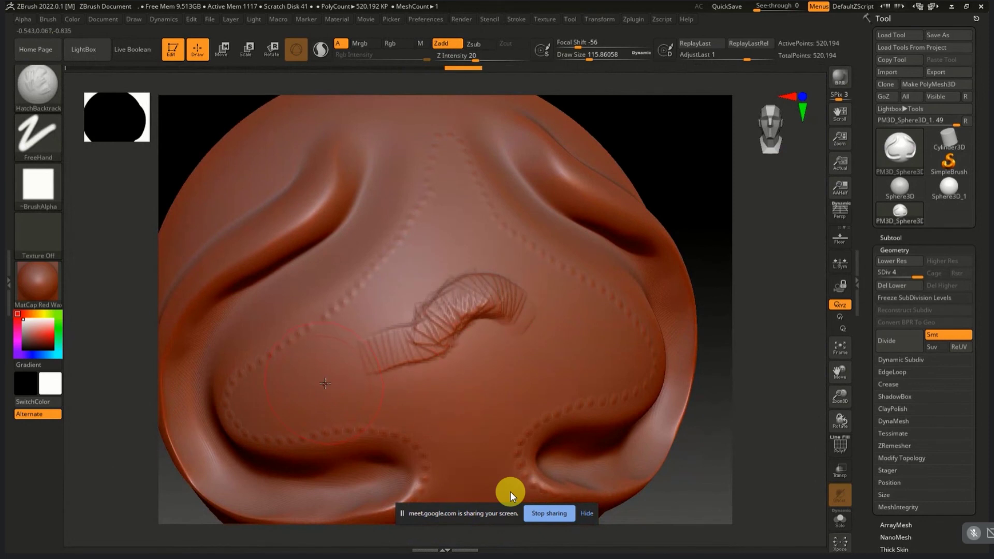
{"action": "key", "text": "ctrl+z"}
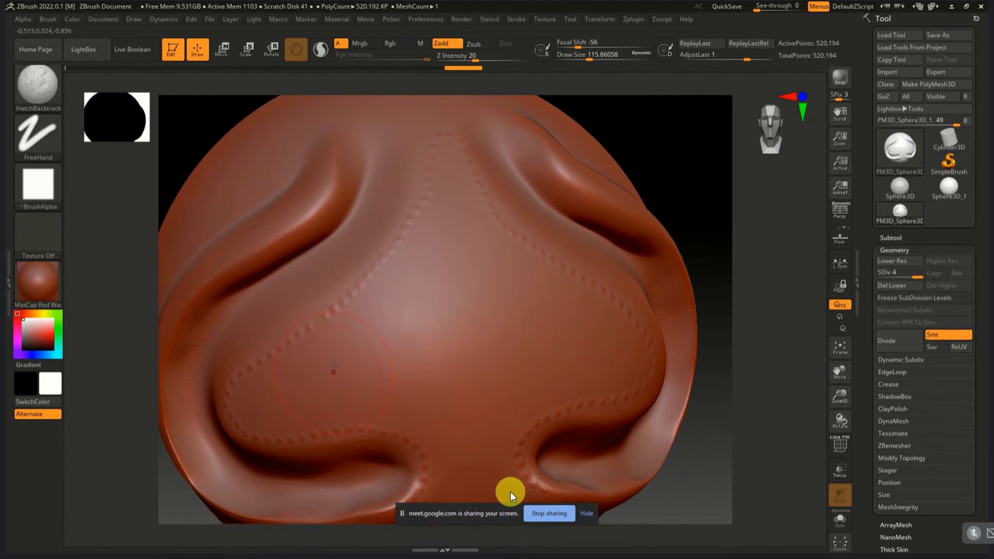
Step: Apply Alpha 15 and stamp scratchy texture onto the left side of the nose
{"action": "left_click", "coordinate": [48, 194]}
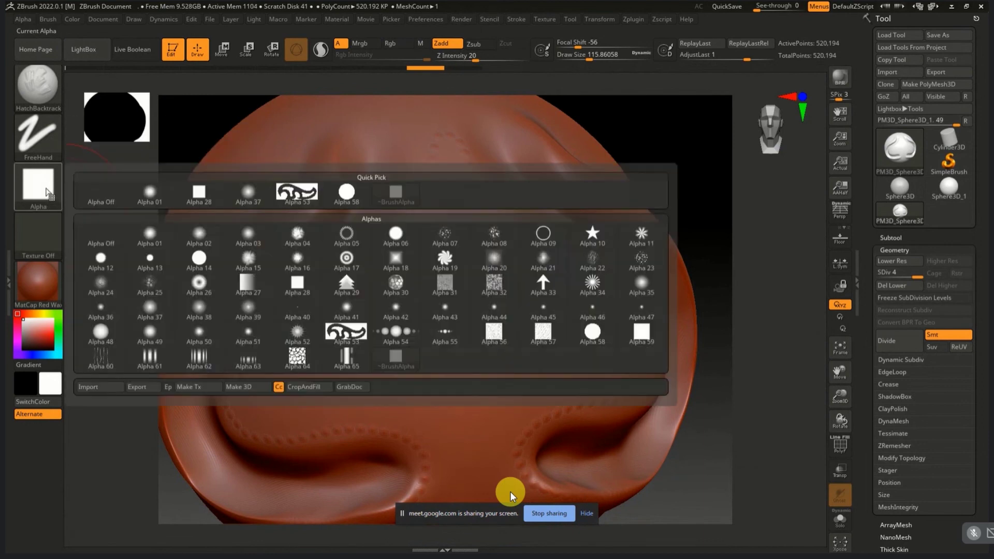
{"action": "left_click", "coordinate": [250, 264]}
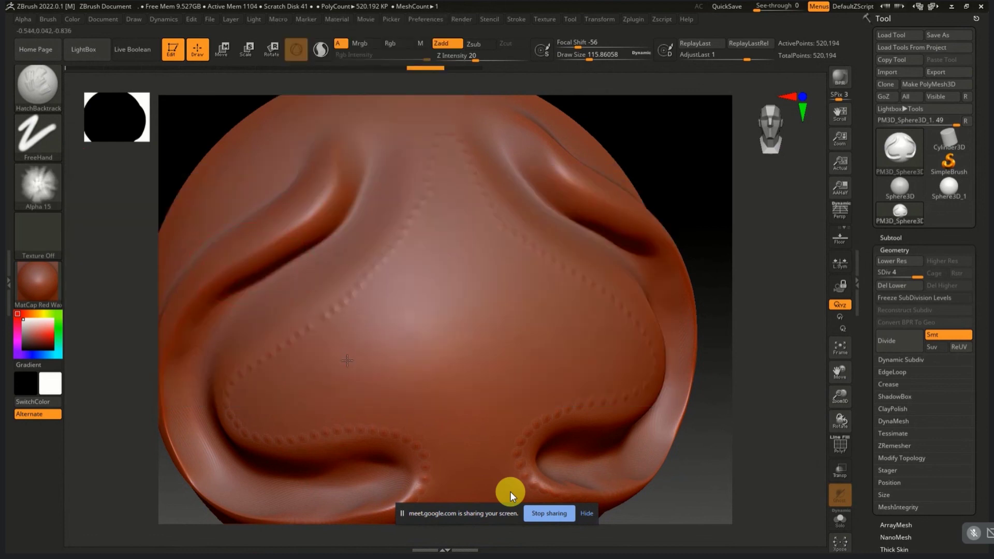
{"action": "left_click_drag", "start_coordinate": [347, 360], "coordinate": [393, 324]}
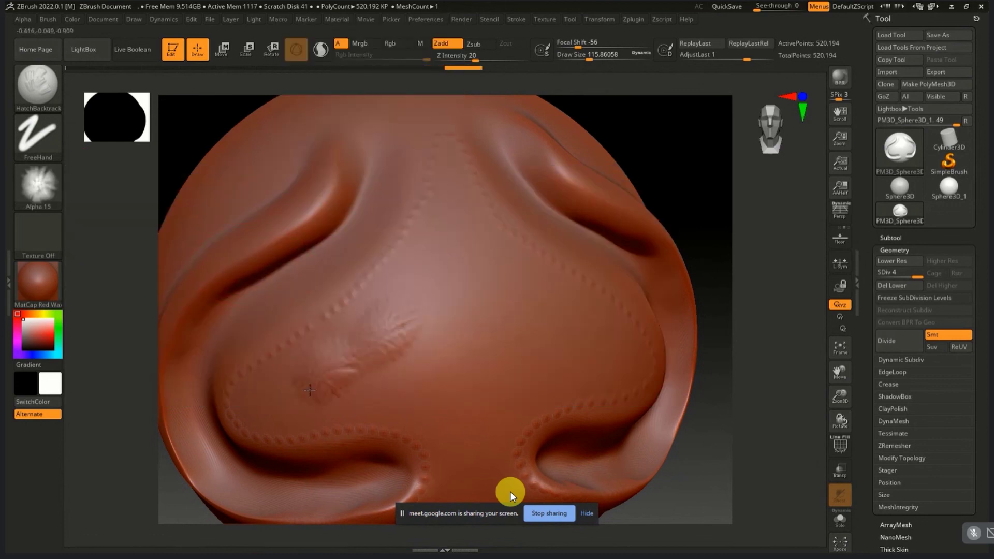
{"action": "left_click_drag", "start_coordinate": [310, 390], "coordinate": [298, 393]}
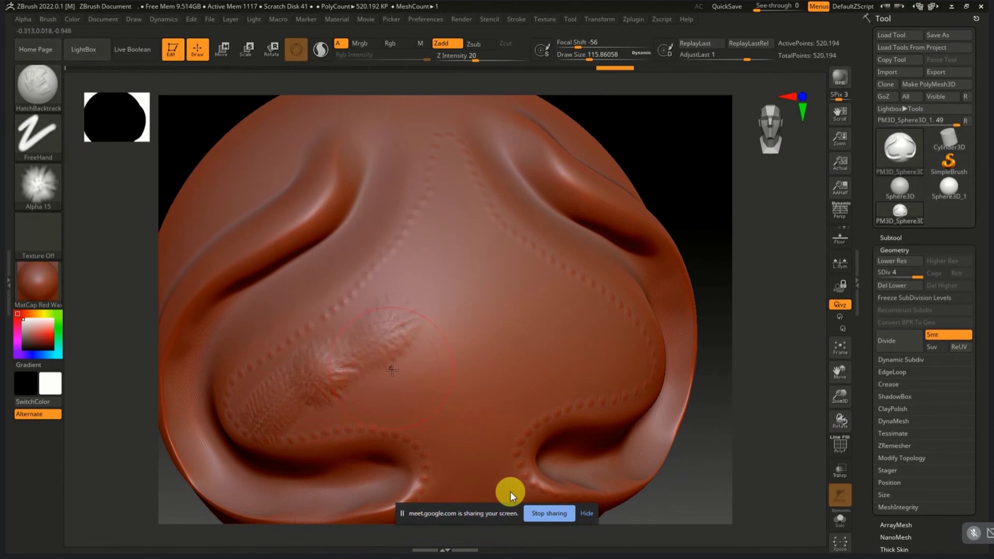
{"action": "key", "text": "ctrl"}
Step: Switch to Alpha 60 and carve diagonal hatch grooves over the nose's middle, upper and right areas
{"action": "left_click", "coordinate": [38, 186]}
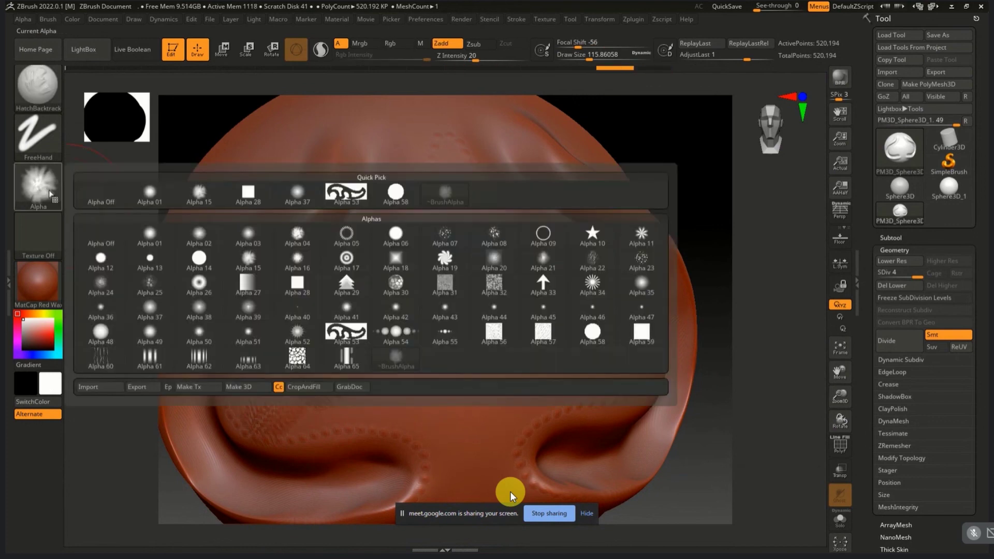
{"action": "left_click_drag", "start_coordinate": [477, 325], "coordinate": [453, 419]}
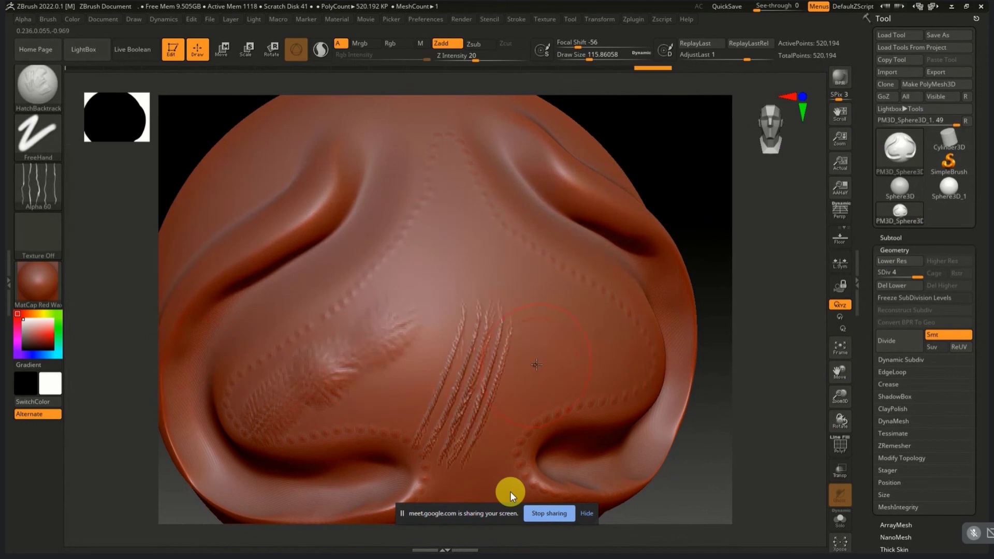
{"action": "left_click_drag", "start_coordinate": [557, 357], "coordinate": [476, 467]}
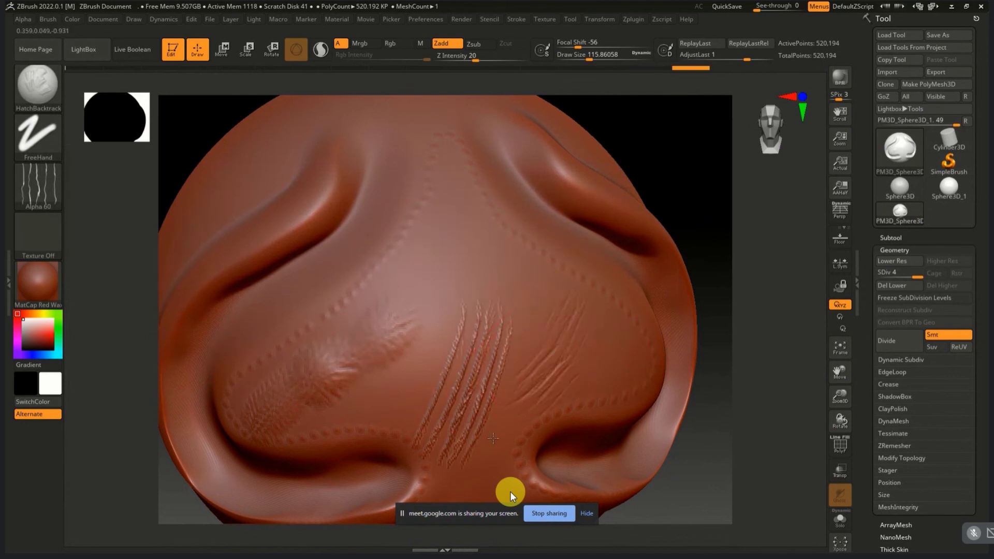
{"action": "left_click_drag", "start_coordinate": [452, 266], "coordinate": [451, 229]}
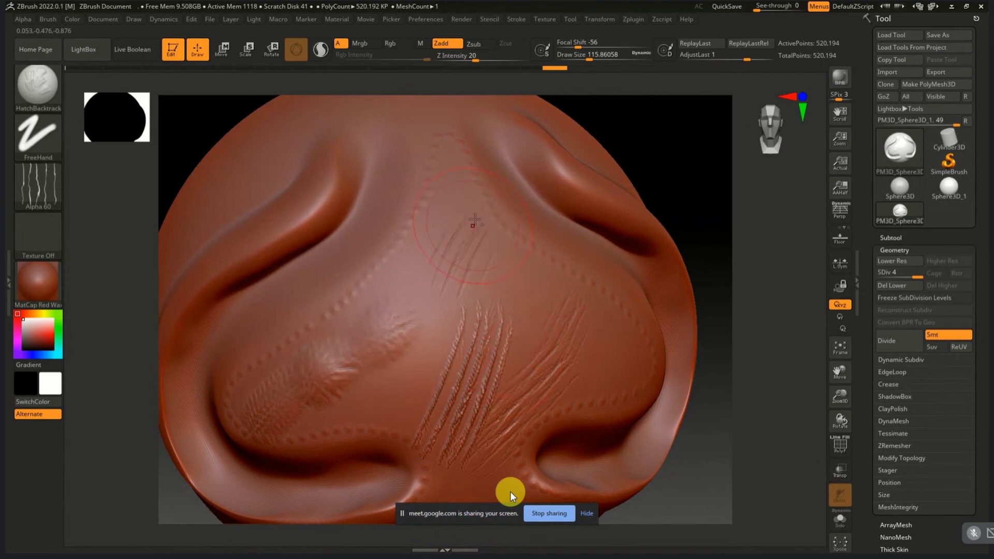
{"action": "left_click_drag", "start_coordinate": [428, 330], "coordinate": [391, 351]}
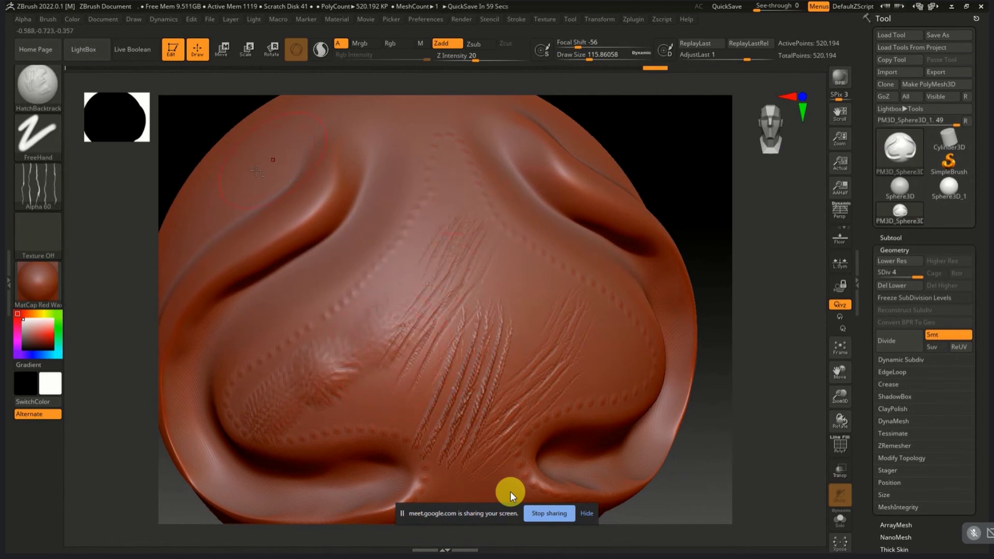
{"action": "left_click_drag", "start_coordinate": [274, 231], "coordinate": [236, 252]}
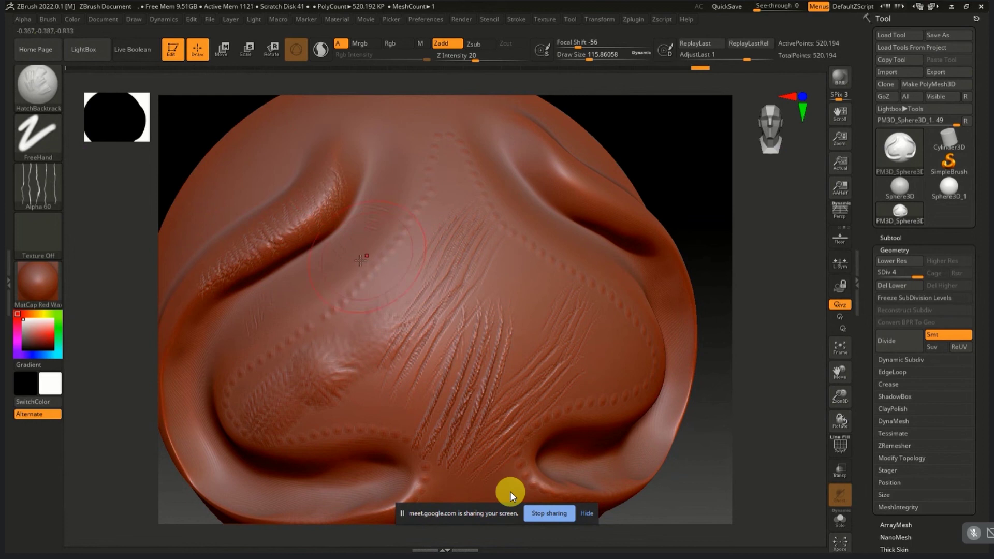
{"action": "left_click_drag", "start_coordinate": [417, 221], "coordinate": [313, 365]}
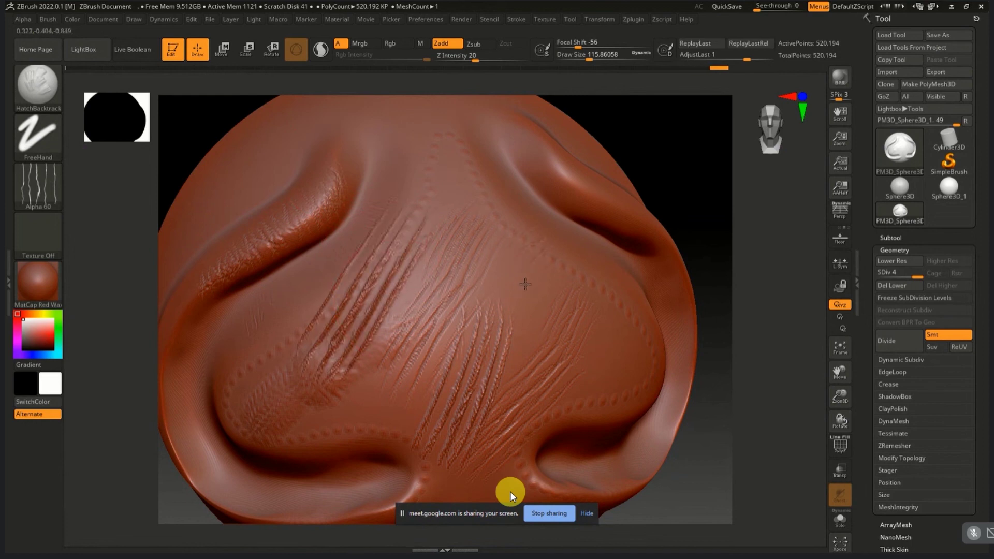
{"action": "left_click_drag", "start_coordinate": [525, 284], "coordinate": [481, 321]}
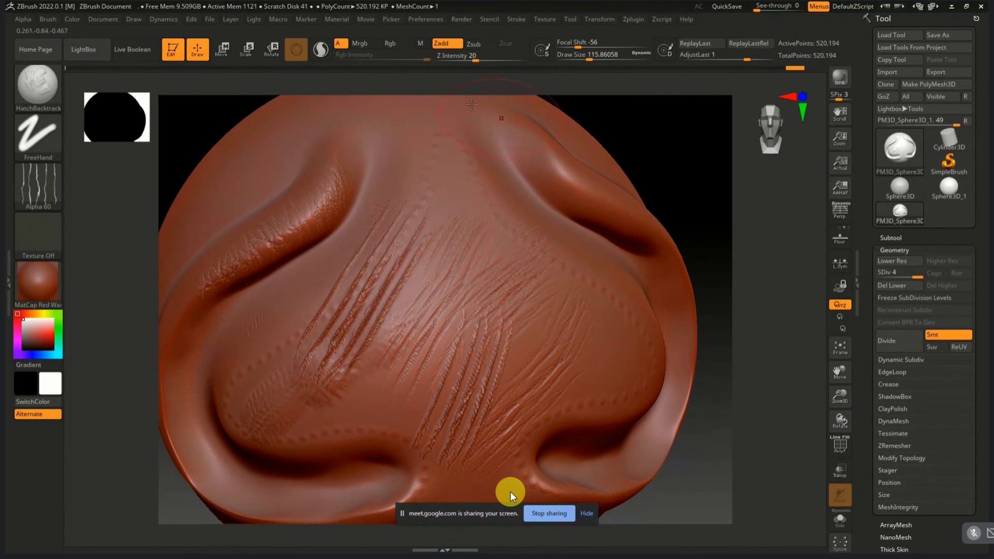
{"action": "left_click", "coordinate": [42, 90]}
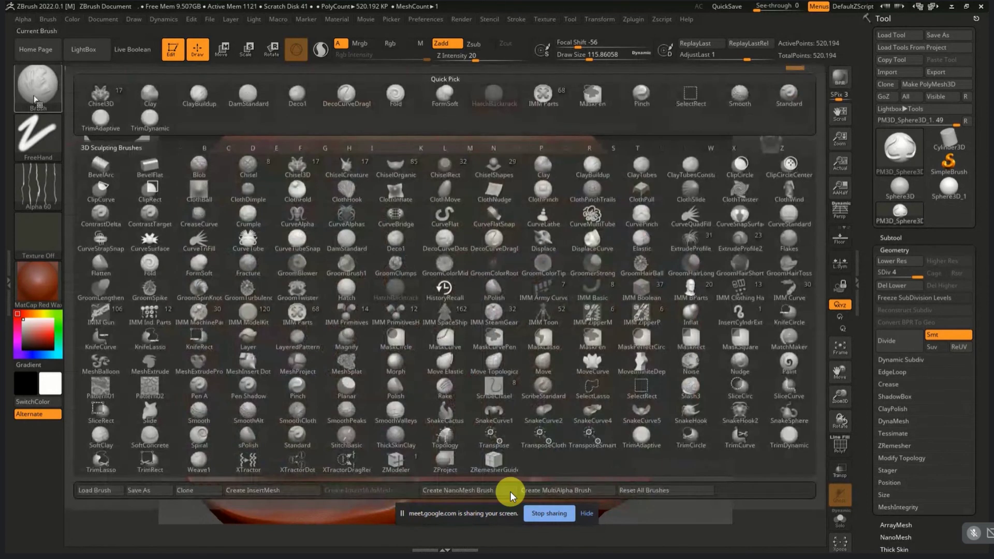
Step: Keep HatchBacktrack active and hide everything except the left half of the sphere
{"action": "left_click", "coordinate": [45, 113]}
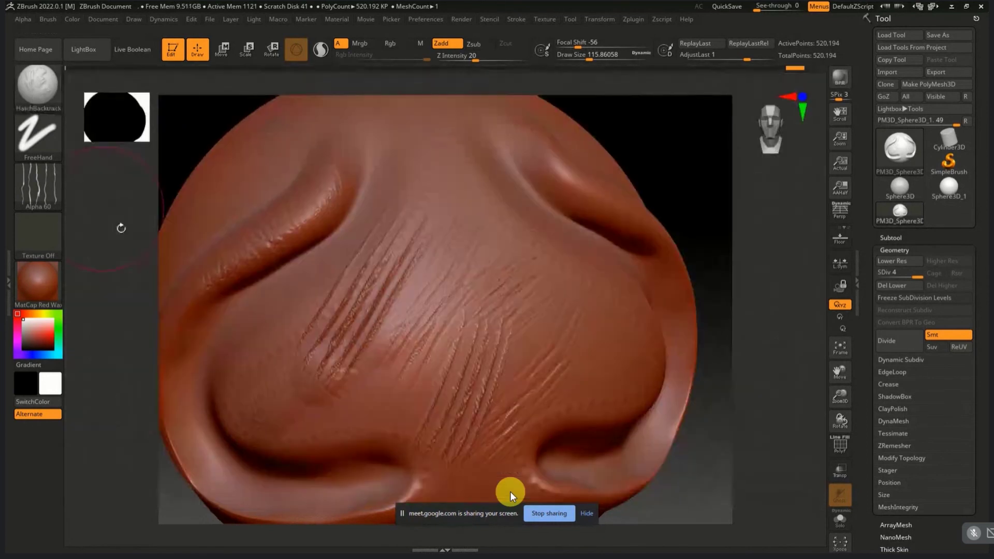
{"action": "scroll", "coordinate": [455, 290], "scroll_direction": "down", "scroll_amount": 3}
{"action": "scroll", "coordinate": [383, 296], "scroll_direction": "down", "scroll_amount": 3}
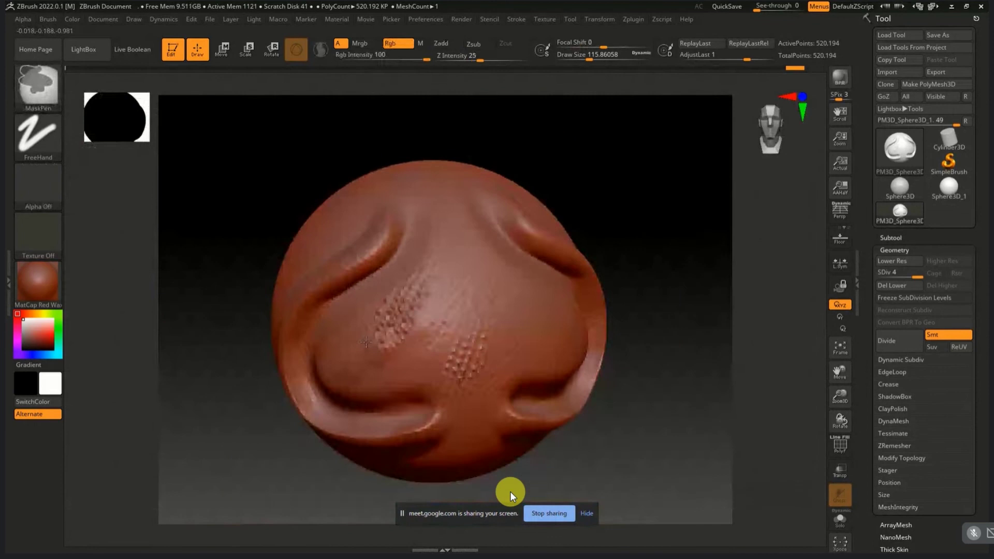
{"action": "scroll", "coordinate": [313, 302], "scroll_direction": "down", "scroll_amount": 2}
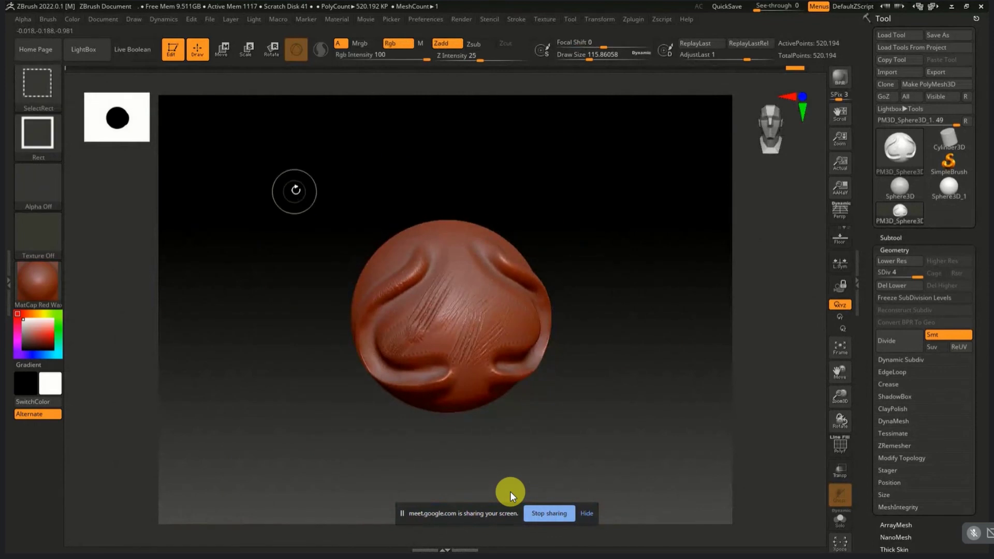
{"action": "key", "text": "ctrl"}
{"action": "mouse_move", "coordinate": [282, 157]}
{"action": "left_mouse_down", "text": "ctrl+shift"}
{"action": "mouse_move", "coordinate": [330, 285]}
{"action": "mouse_move", "coordinate": [456, 476]}
{"action": "left_mouse_up", "text": "ctrl+shift"}
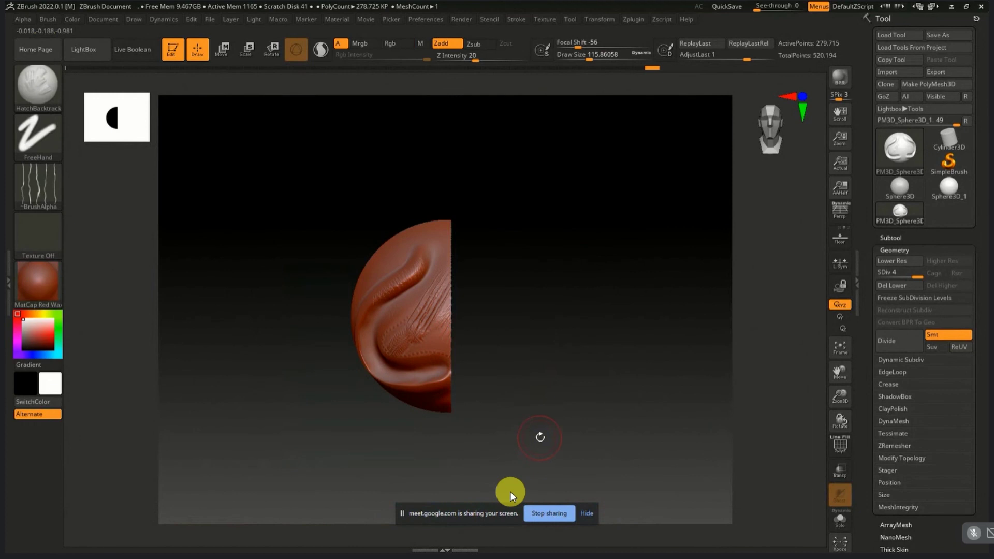
{"action": "key", "text": "ctrl"}
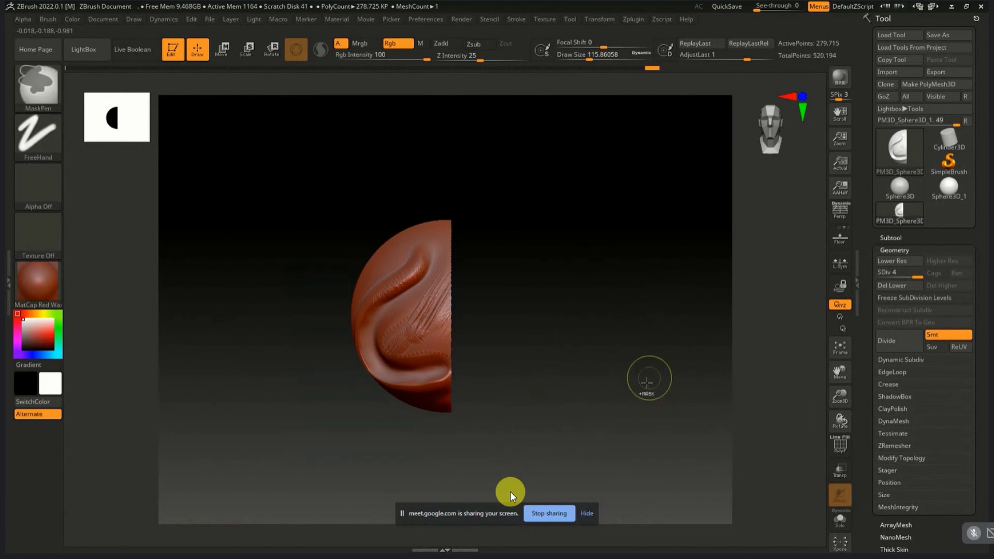
{"action": "key", "text": "ctrl"}
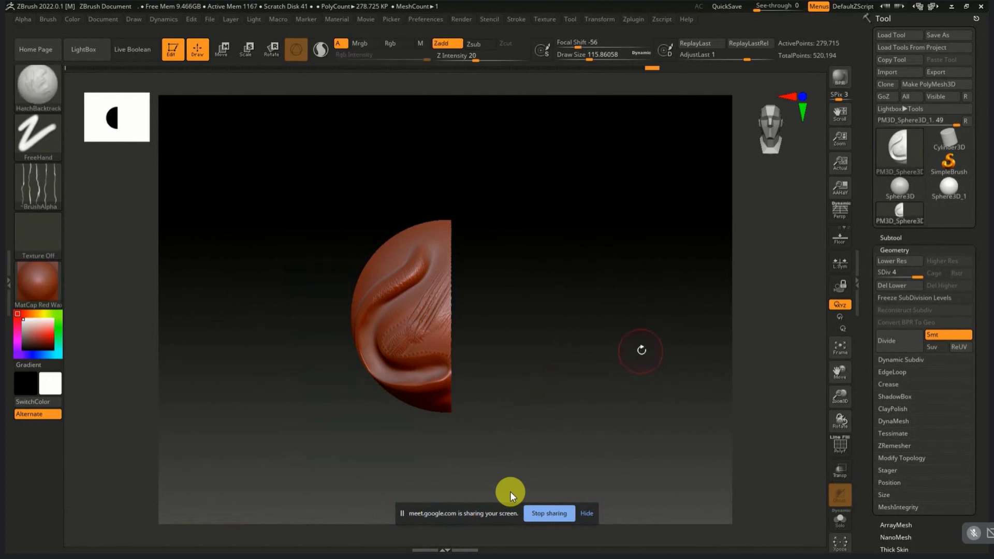
Step: Unhide the hidden half, then isolate the upper half of the sphere with rectangle selection
{"action": "key", "text": "ctrl+shift"}
{"action": "left_click_drag", "start_coordinate": [644, 329], "coordinate": [620, 283], "text": "alt"}
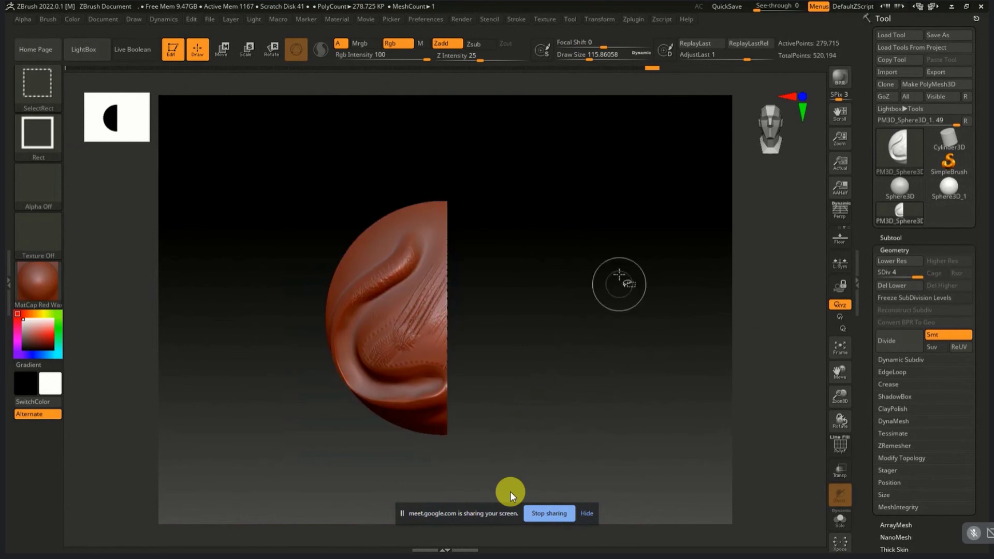
{"action": "mouse_move", "coordinate": [607, 187]}
{"action": "left_mouse_down", "text": "alt"}
{"action": "mouse_move", "coordinate": [595, 189]}
{"action": "mouse_move", "coordinate": [709, 472]}
{"action": "left_mouse_up", "text": "alt"}
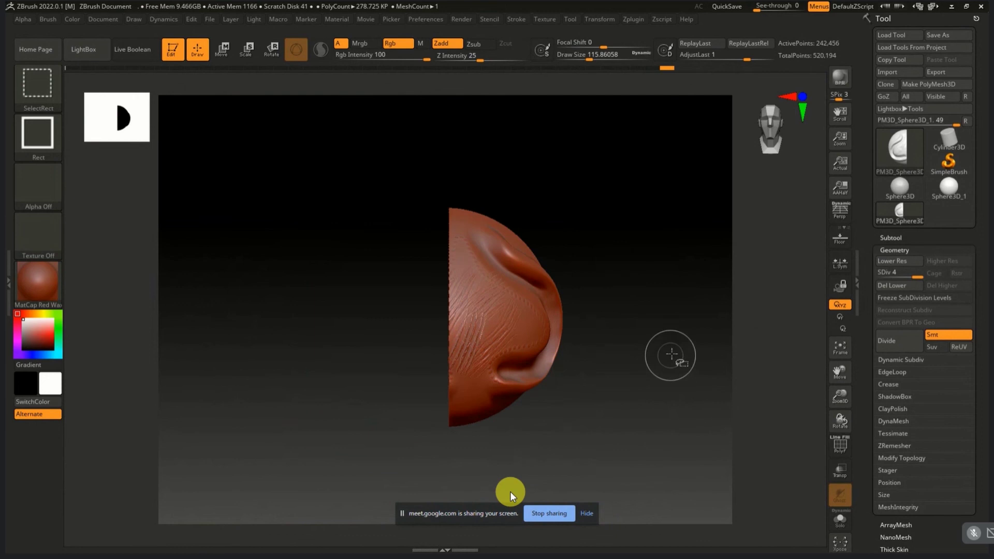
{"action": "left_click", "coordinate": [678, 341], "text": "ctrl+shift"}
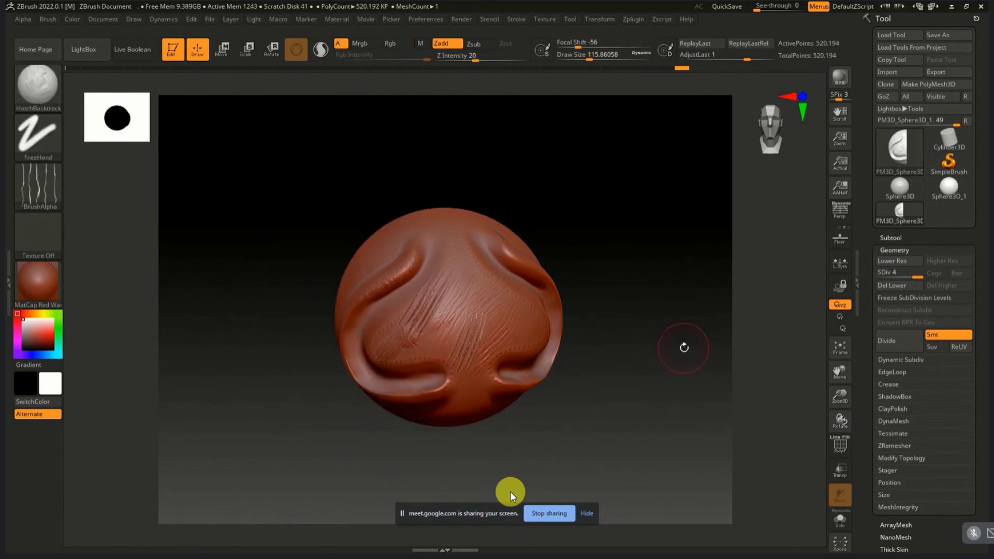
{"action": "mouse_move", "coordinate": [273, 187]}
{"action": "left_mouse_down", "text": "ctrl+shift"}
{"action": "mouse_move", "coordinate": [659, 317]}
{"action": "mouse_move", "coordinate": [653, 344]}
{"action": "left_mouse_up", "text": "ctrl+shift"}
{"action": "key", "text": "ctrl+shift"}
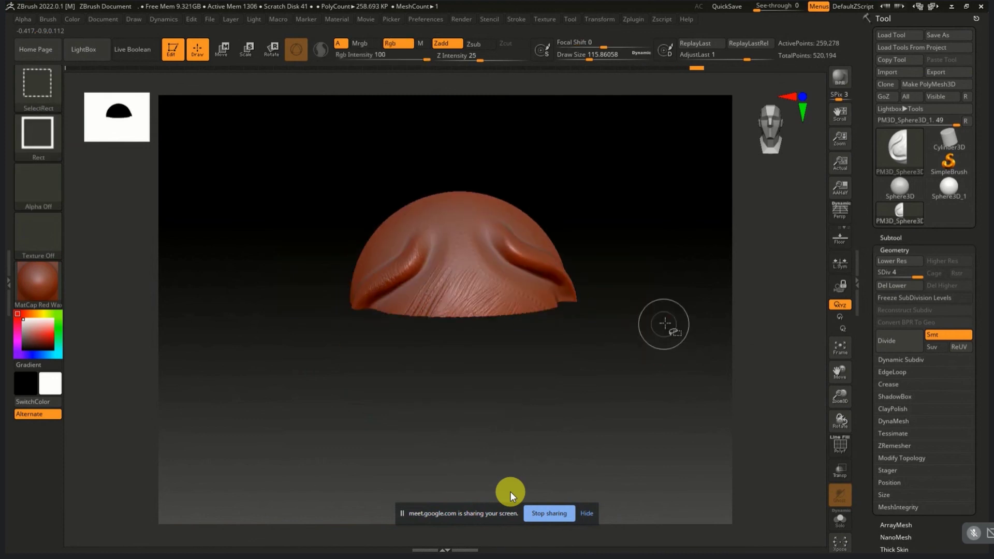
{"action": "left_click", "coordinate": [663, 299], "text": "ctrl+shift"}
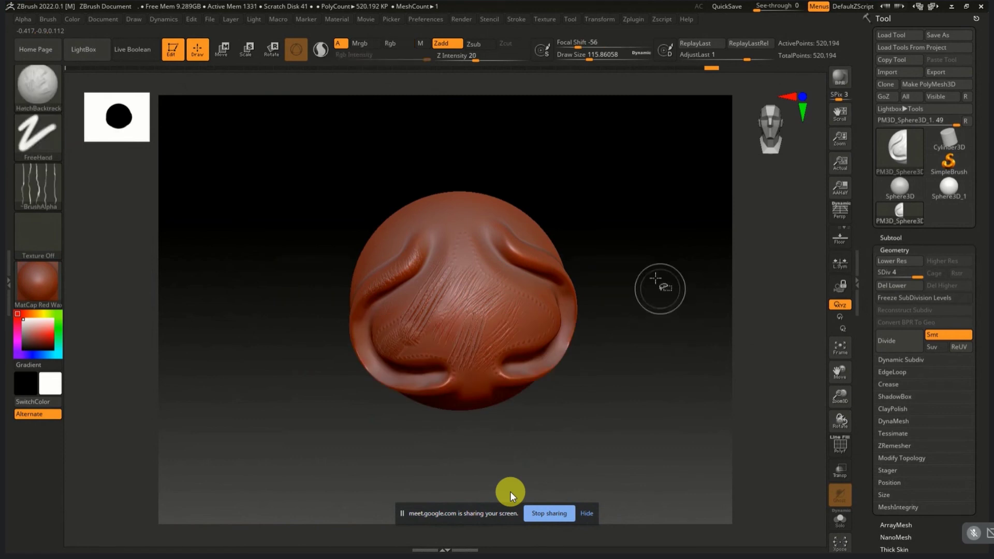
{"action": "left_click_drag", "start_coordinate": [681, 189], "coordinate": [250, 303], "text": "ctrl+shift"}
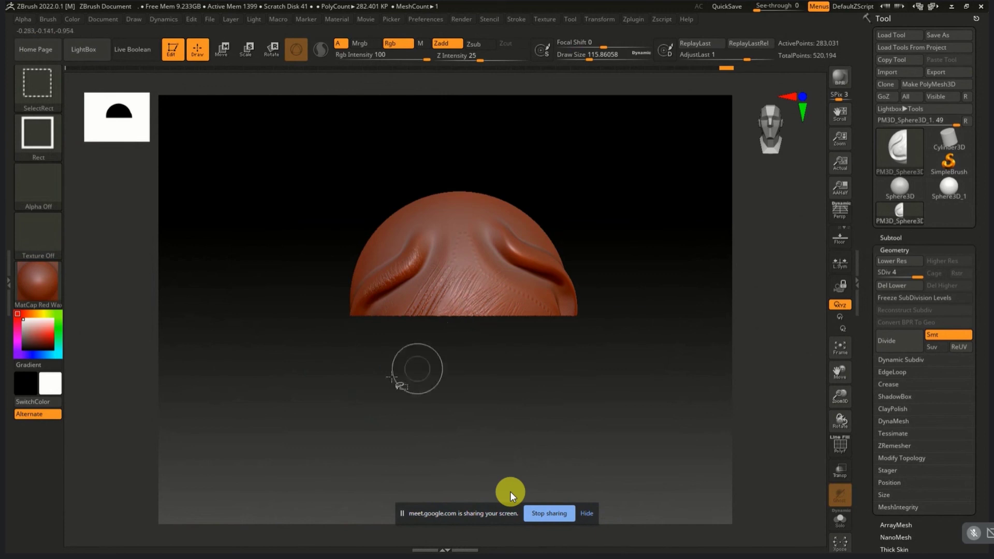
Step: Reveal the whole sphere, turn to front view, and mask the lower nose part
{"action": "mouse_move", "coordinate": [247, 136]}
{"action": "left_mouse_down", "text": "ctrl+shift"}
{"action": "mouse_move", "coordinate": [505, 193]}
{"action": "mouse_move", "coordinate": [500, 209]}
{"action": "left_mouse_up", "text": "ctrl+shift"}
{"action": "left_click_drag", "start_coordinate": [590, 175], "coordinate": [290, 253], "text": "ctrl+shift"}
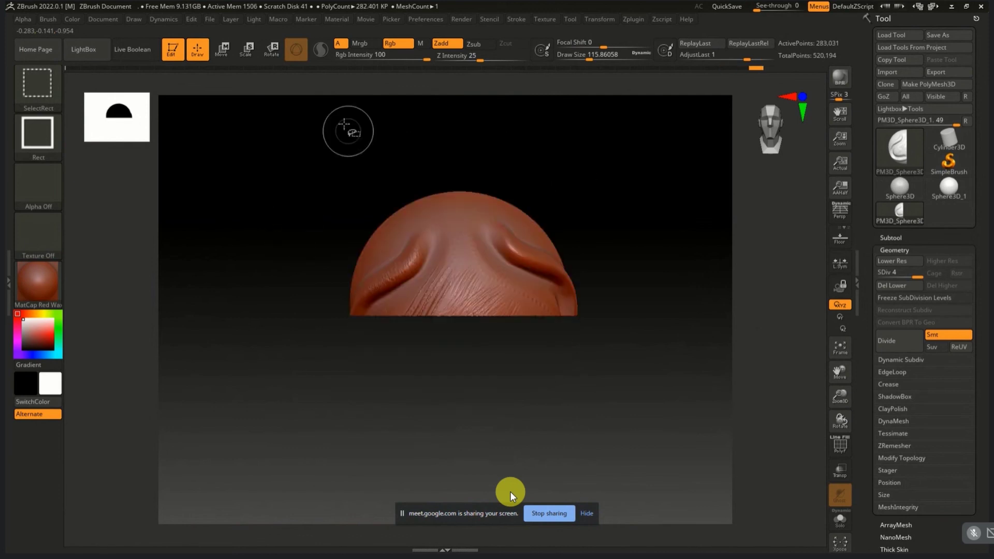
{"action": "left_click", "coordinate": [529, 167], "text": "ctrl+shift"}
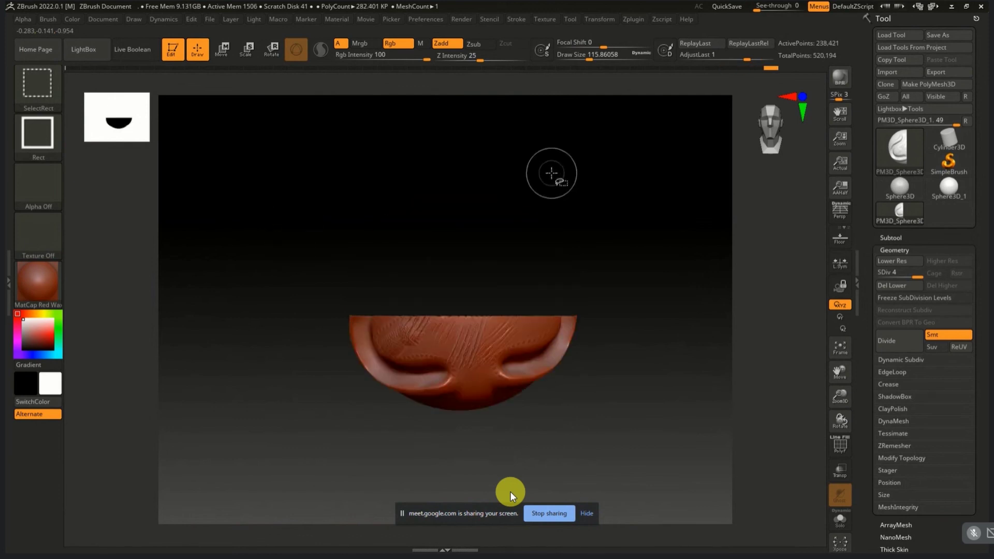
{"action": "left_click", "coordinate": [552, 173], "text": "ctrl+shift"}
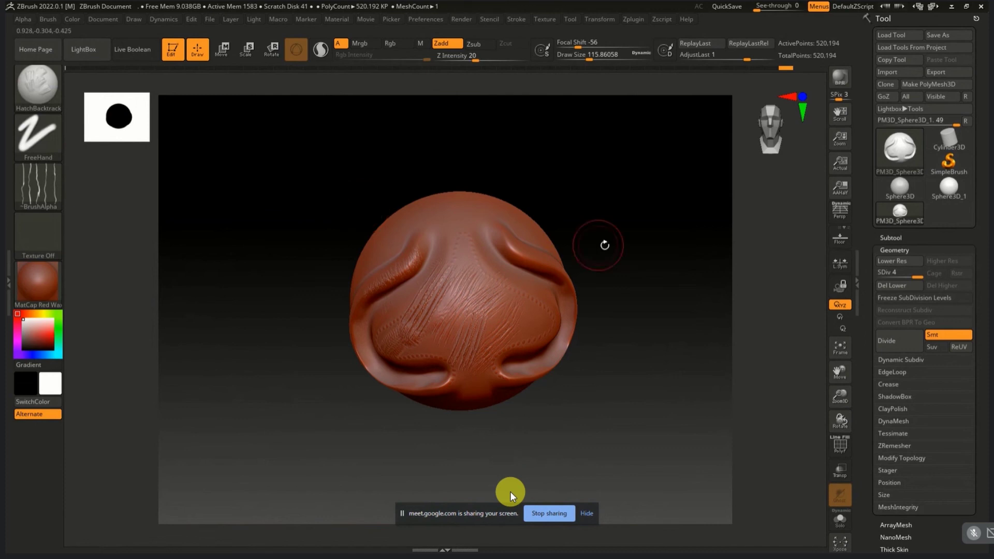
{"action": "left_click_drag", "start_coordinate": [595, 238], "coordinate": [572, 269], "text": "shift"}
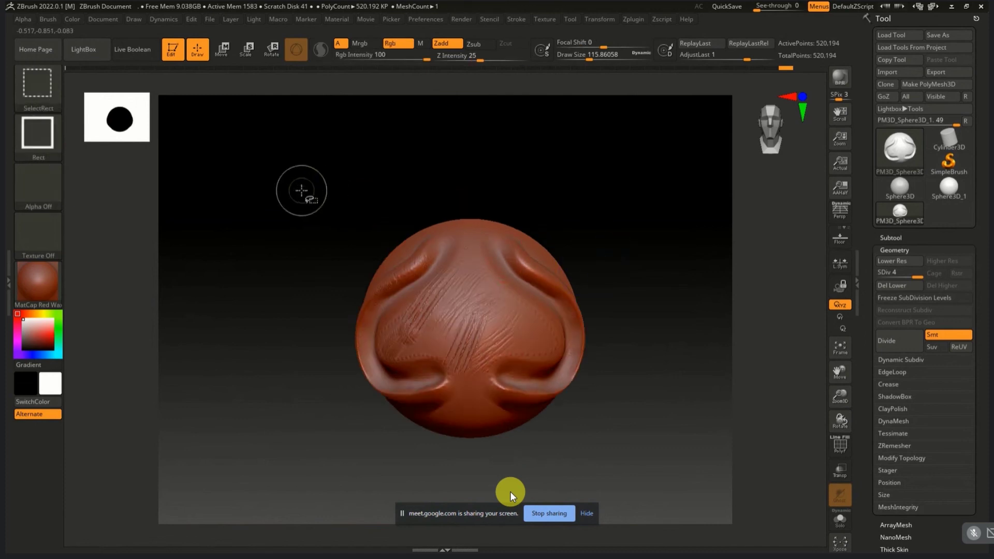
{"action": "key", "text": "ctrl"}
{"action": "left_click_drag", "start_coordinate": [266, 189], "coordinate": [698, 302], "text": "ctrl"}
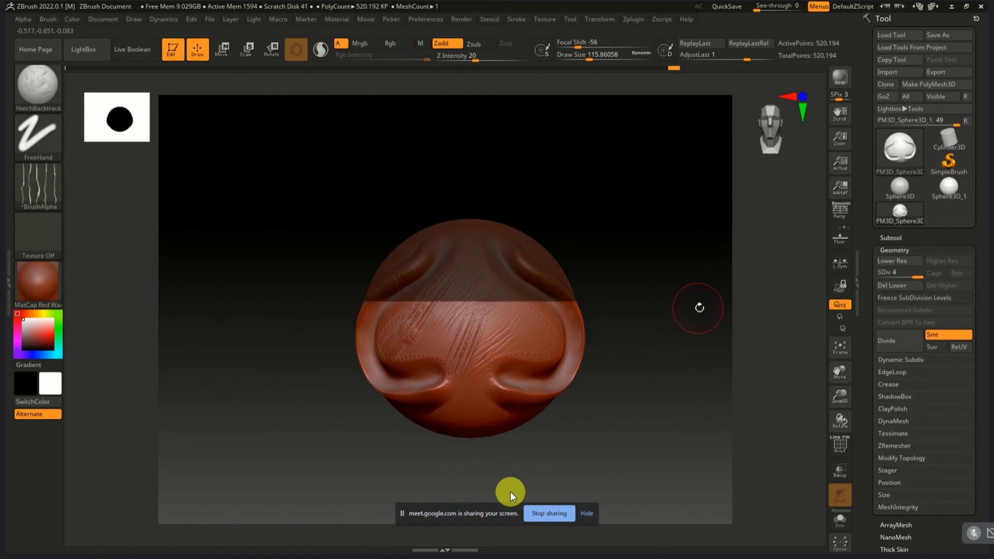
Step: Pull the unmasked top of the head upward with the Move gizmo, then clear the mask
{"action": "mouse_move", "coordinate": [697, 305]}
{"action": "left_mouse_down"}
{"action": "mouse_move", "coordinate": [704, 324]}
{"action": "mouse_move", "coordinate": [695, 311]}
{"action": "left_mouse_up"}
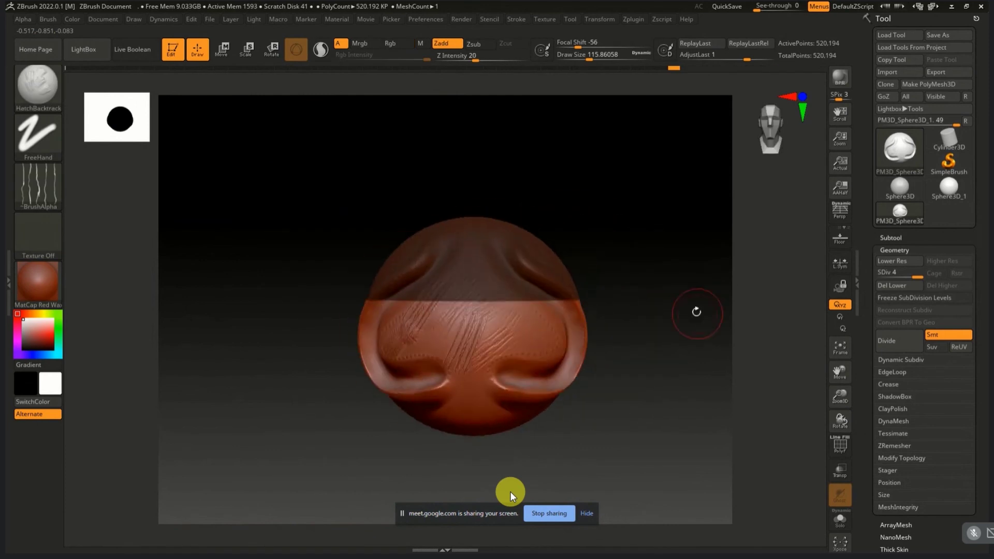
{"action": "key", "text": "ctrl"}
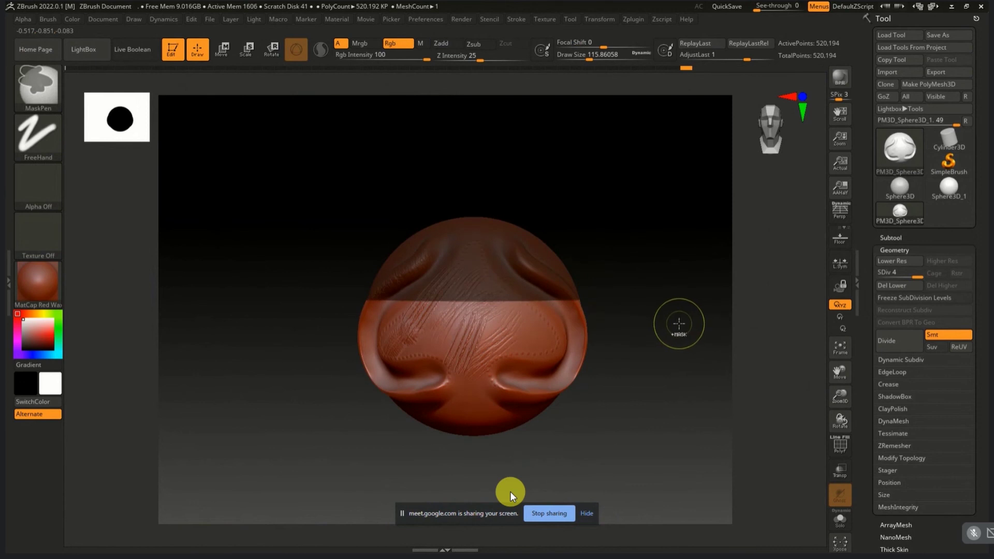
{"action": "left_click", "coordinate": [675, 322], "text": "ctrl"}
{"action": "left_click", "coordinate": [679, 321], "text": "ctrl"}
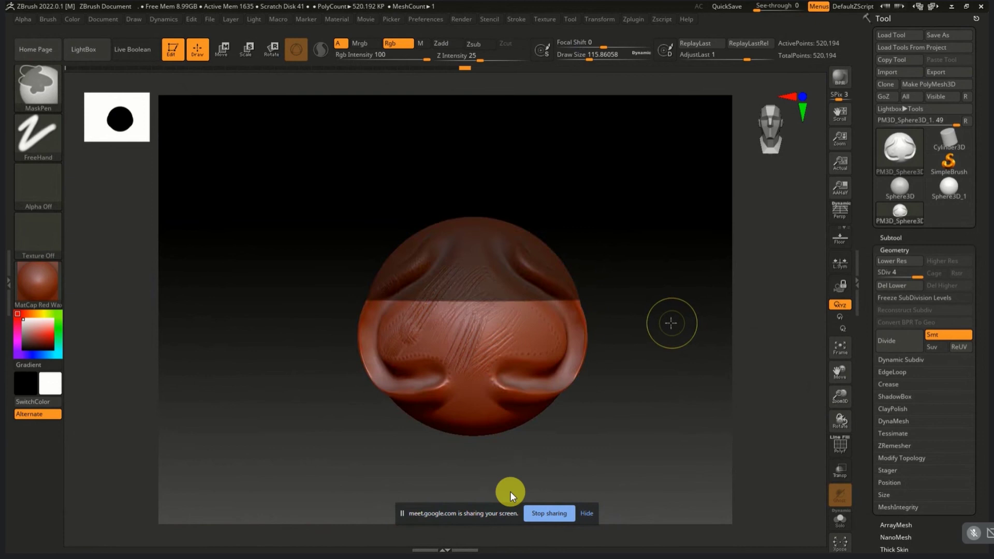
{"action": "key", "text": "w"}
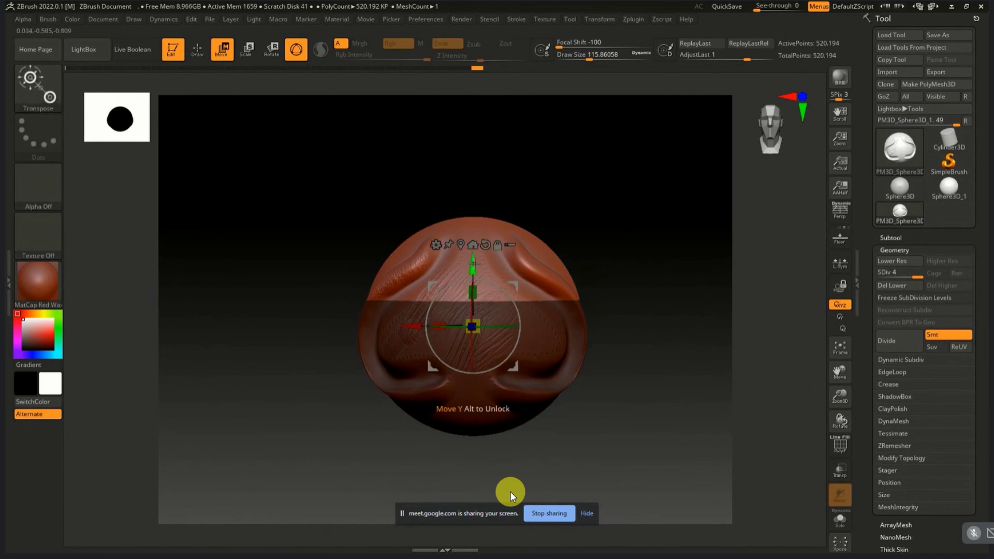
{"action": "left_click_drag", "start_coordinate": [473, 263], "coordinate": [479, 150]}
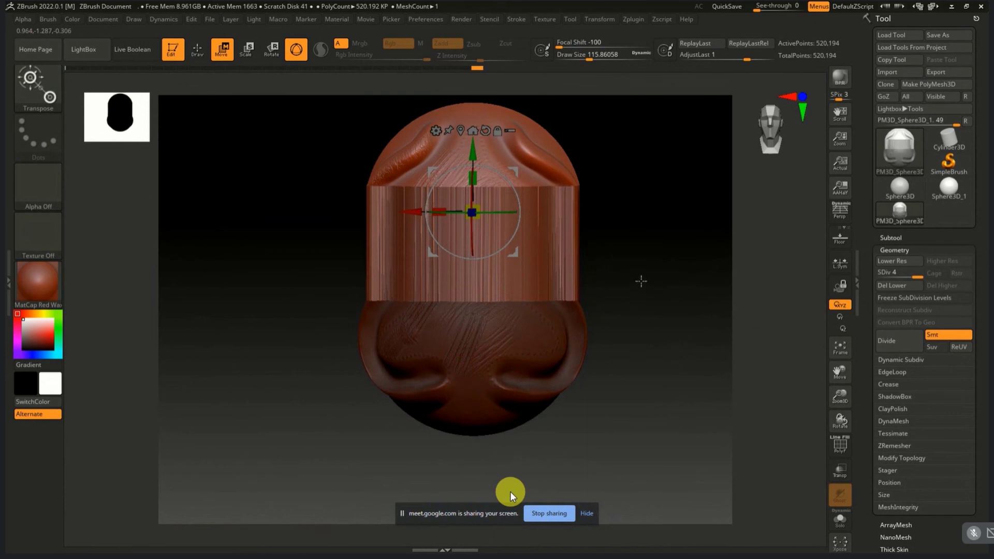
{"action": "key", "text": "ctrl"}
{"action": "left_click_drag", "start_coordinate": [647, 186], "coordinate": [642, 352], "text": "ctrl"}
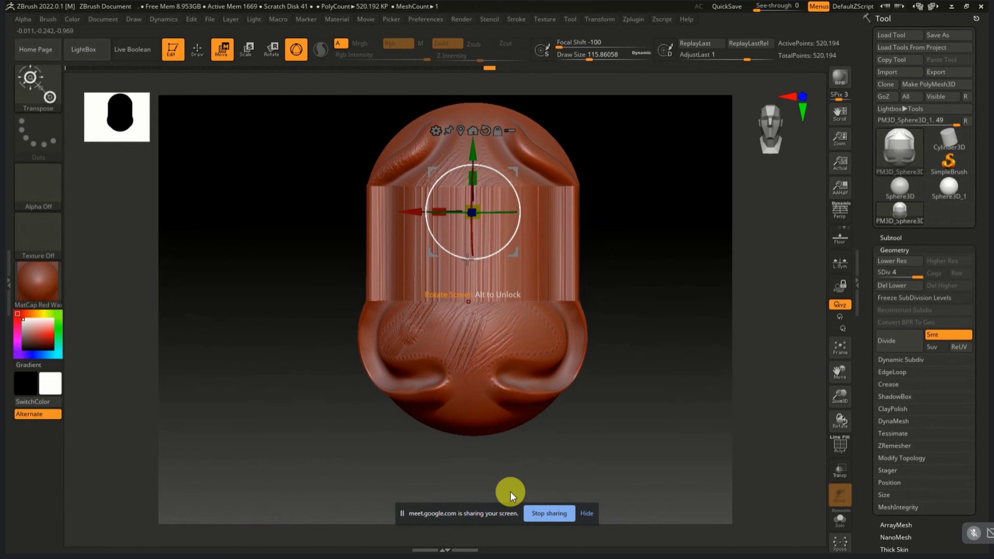
{"action": "key", "text": "q"}
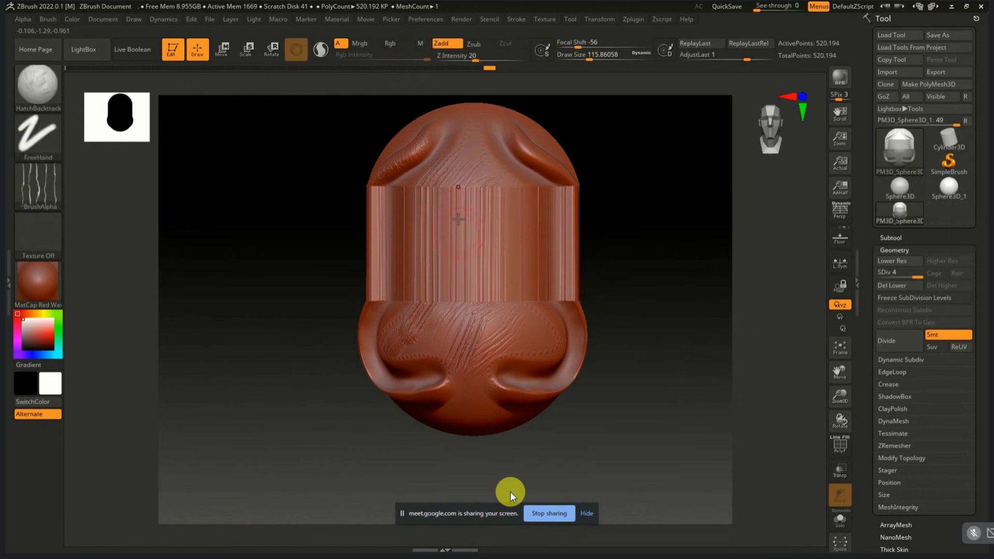
Step: Select the Standard brush at Draw Size about 274 and smooth the band's left edge
{"action": "left_click", "coordinate": [36, 87]}
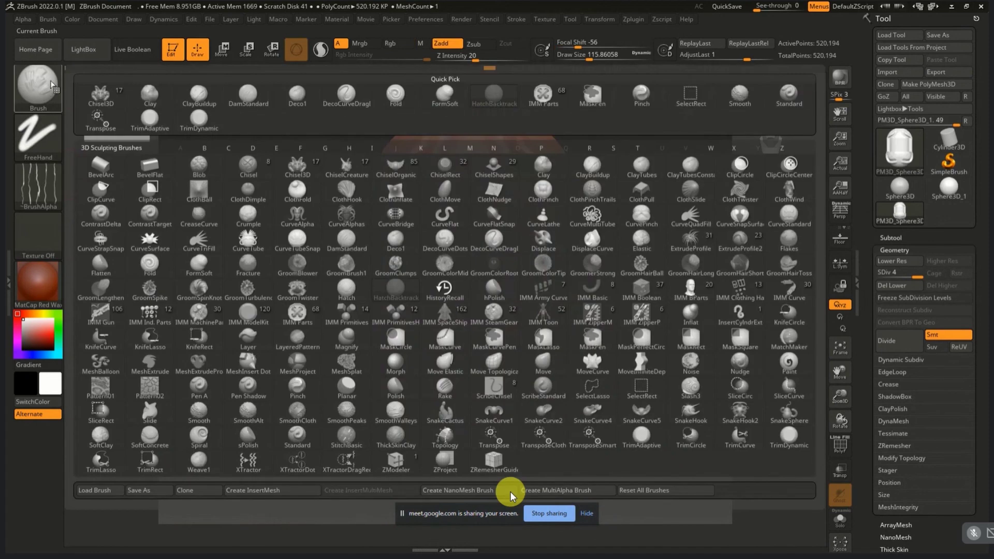
{"action": "left_click", "coordinate": [791, 95]}
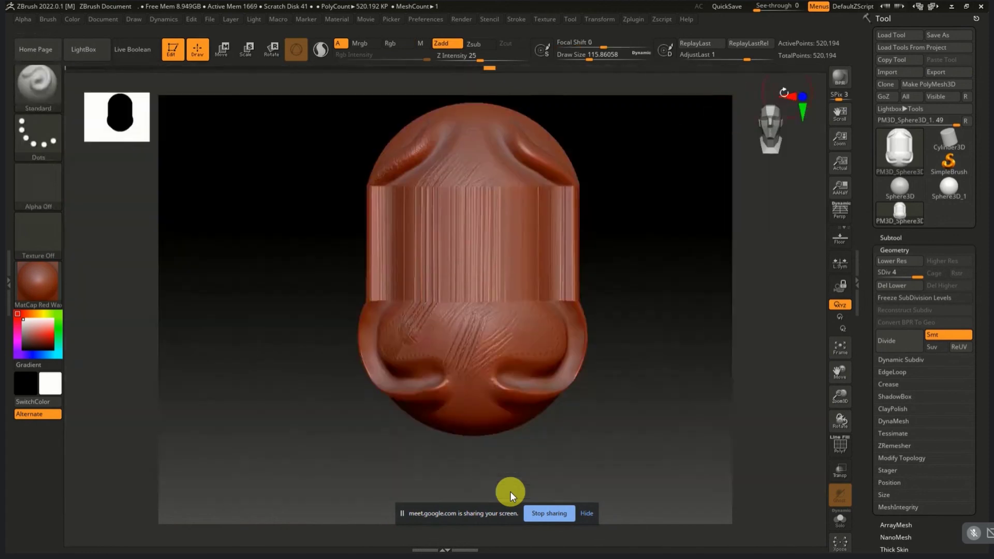
{"action": "key", "text": "s"}
{"action": "left_click_drag", "start_coordinate": [453, 261], "coordinate": [469, 259]}
{"action": "key", "text": "shift"}
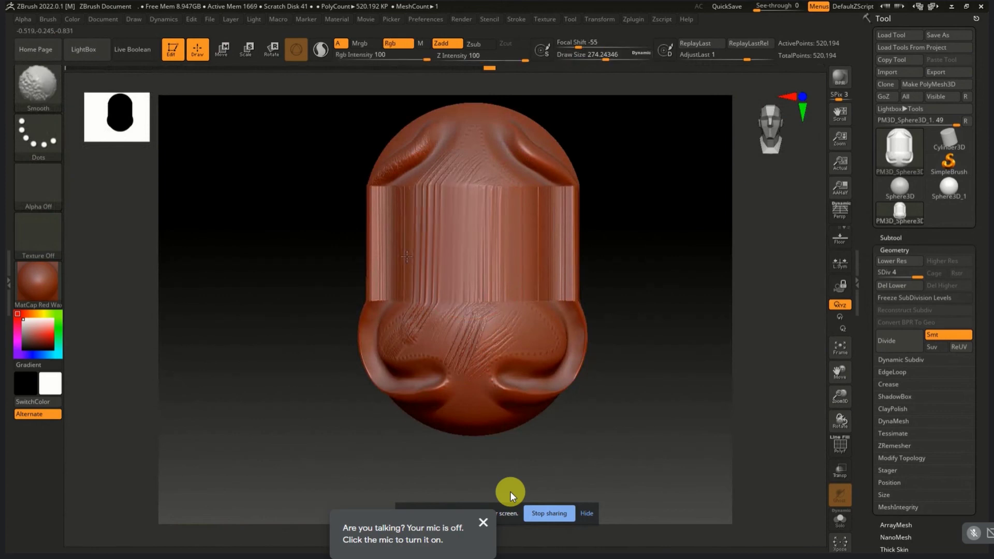
{"action": "left_click_drag", "start_coordinate": [406, 257], "coordinate": [419, 224], "text": "shift"}
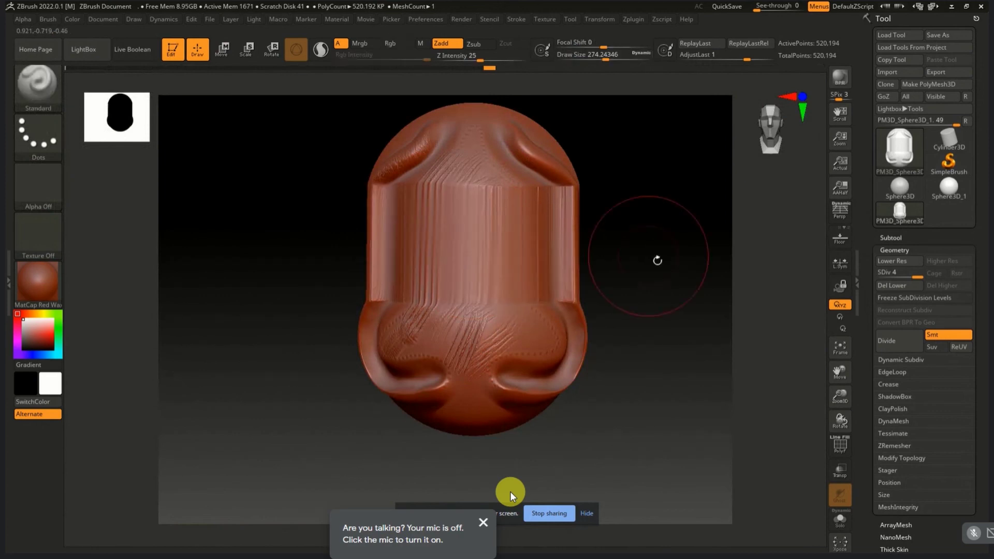
Step: Orbit around the head and turn on the PolyF wireframe to inspect the stretched polygons
{"action": "mouse_move", "coordinate": [657, 260]}
{"action": "left_mouse_down"}
{"action": "mouse_move", "coordinate": [459, 231]}
{"action": "mouse_move", "coordinate": [530, 240]}
{"action": "left_mouse_up"}
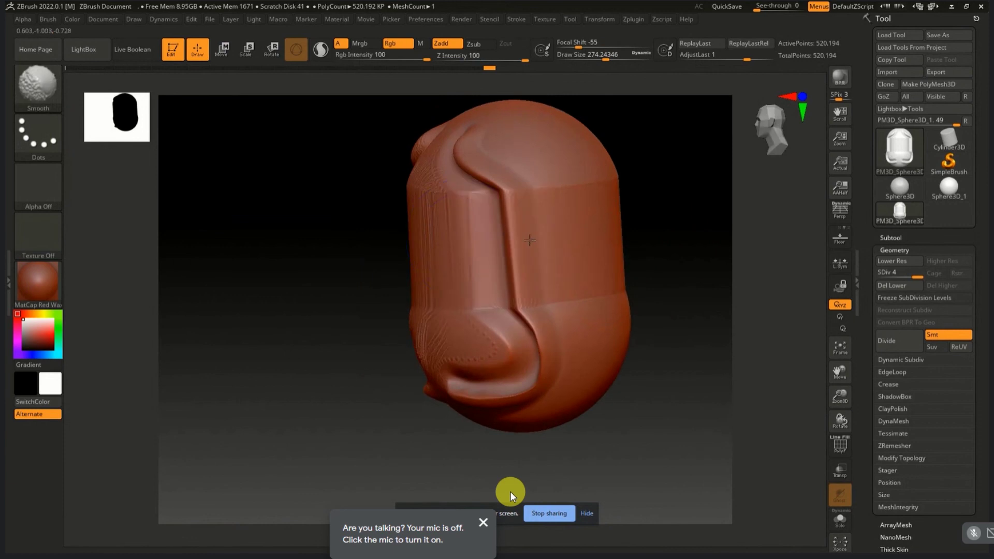
{"action": "left_click_drag", "start_coordinate": [345, 266], "coordinate": [392, 260], "text": "shift"}
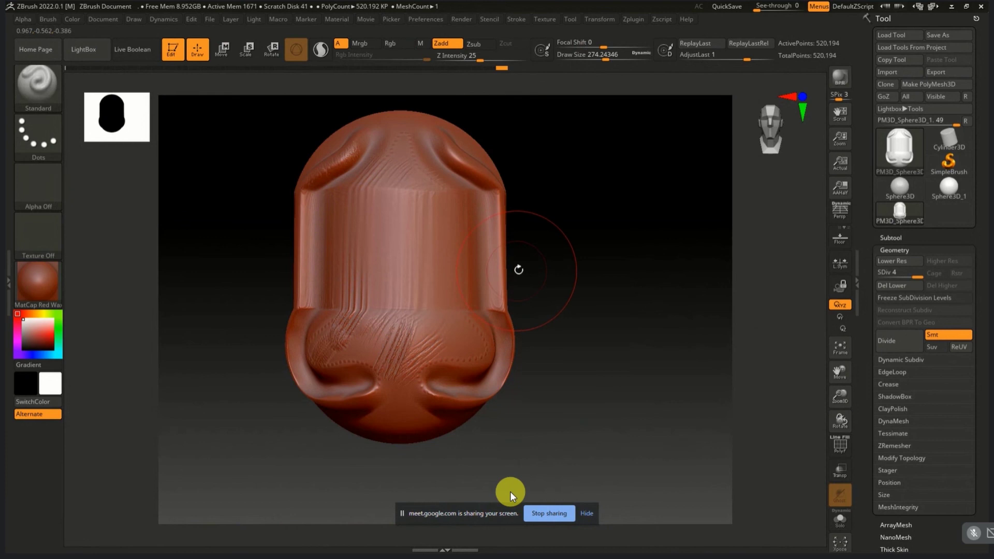
{"action": "key", "text": "shift"}
{"action": "key", "text": "shift+f"}
{"action": "right_click_drag", "start_coordinate": [520, 267], "coordinate": [625, 267], "text": "ctrl"}
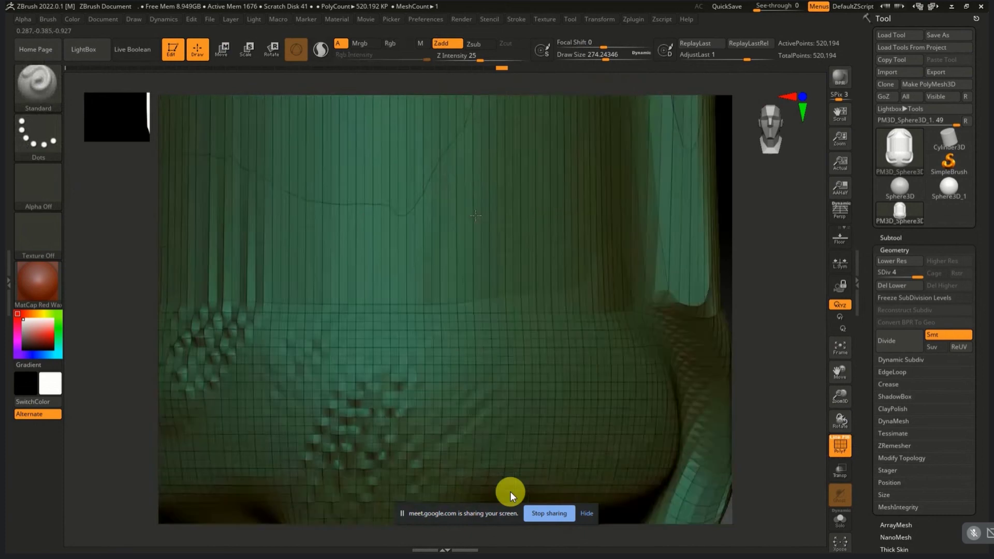
Step: Zoom out to frame the whole wireframed capsule and scroll the Tool palette to Geometry
{"action": "mouse_move", "coordinate": [435, 312]}
{"action": "right_mouse_down"}
{"action": "mouse_move", "coordinate": [541, 298]}
{"action": "mouse_move", "coordinate": [611, 309]}
{"action": "mouse_move", "coordinate": [501, 317]}
{"action": "mouse_move", "coordinate": [510, 496]}
{"action": "right_mouse_up"}
{"action": "key", "text": "space"}
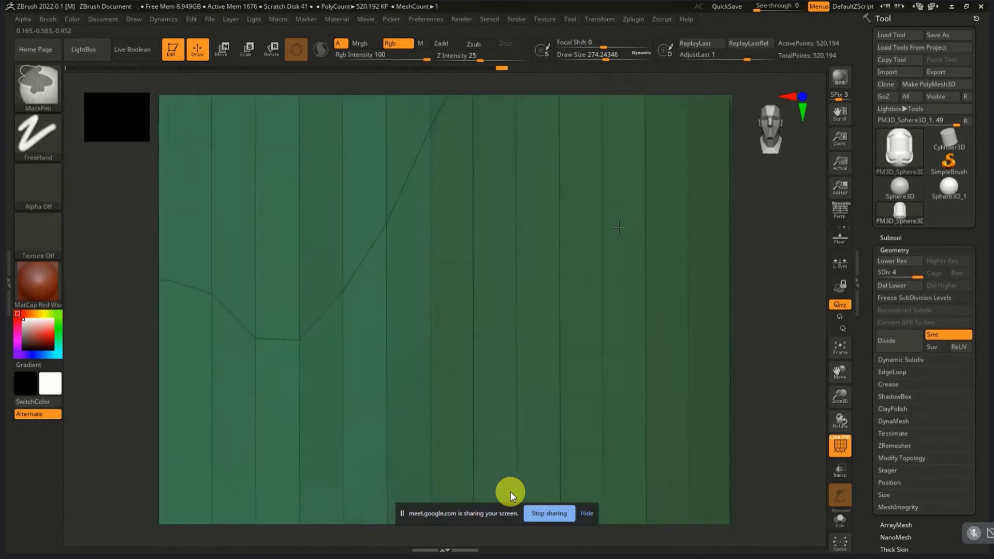
{"action": "mouse_move", "coordinate": [619, 227]}
{"action": "right_mouse_down", "text": "ctrl"}
{"action": "mouse_move", "coordinate": [335, 236]}
{"action": "mouse_move", "coordinate": [417, 222]}
{"action": "right_mouse_up", "text": "ctrl"}
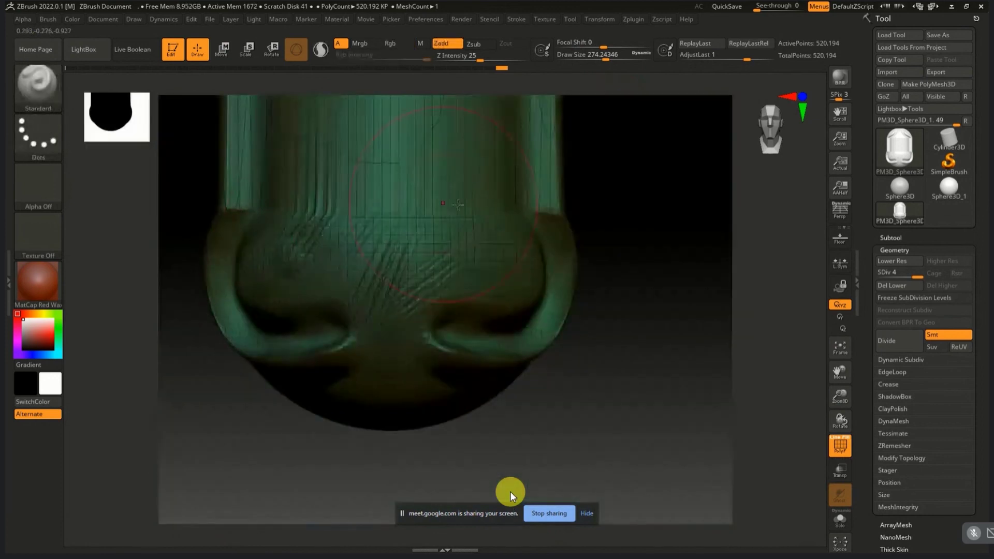
{"action": "right_click_drag", "start_coordinate": [570, 207], "coordinate": [512, 365]}
{"action": "right_click", "coordinate": [546, 355]}
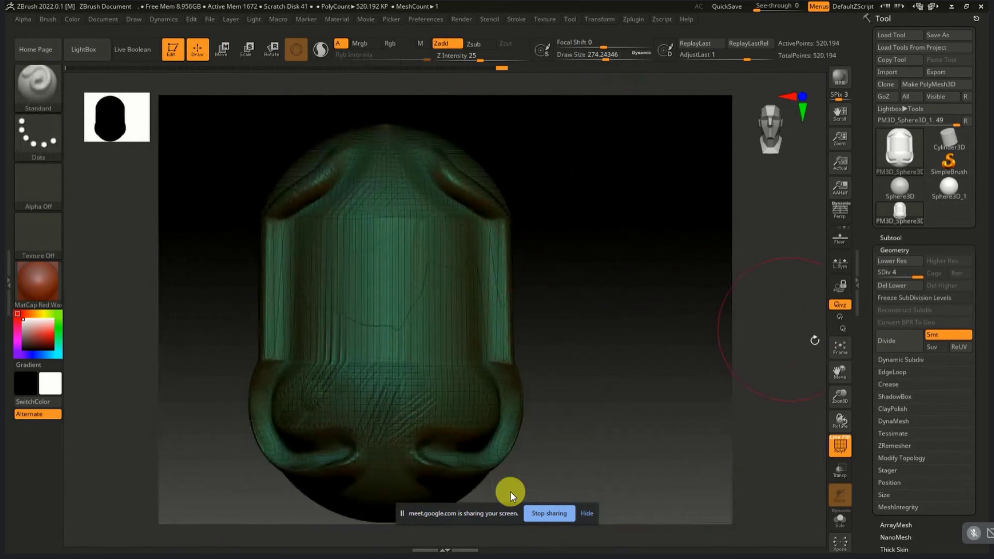
{"action": "scroll", "coordinate": [981, 398], "scroll_direction": "down", "scroll_amount": 2}
{"action": "scroll", "coordinate": [974, 362], "scroll_direction": "down", "scroll_amount": 3}
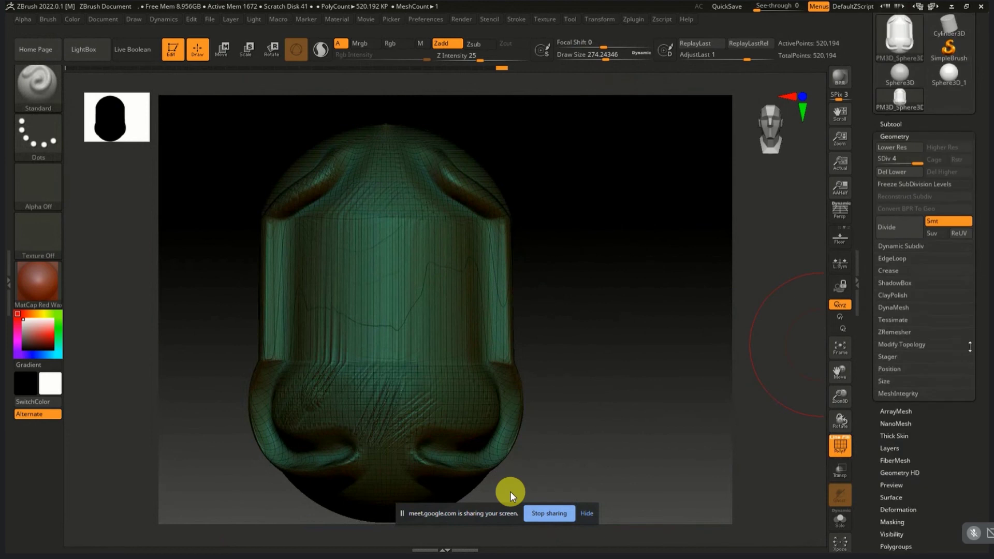
Step: Run ZRemesher with Target Polygons Count 5, producing about 5,861 points
{"action": "left_click", "coordinate": [904, 333]}
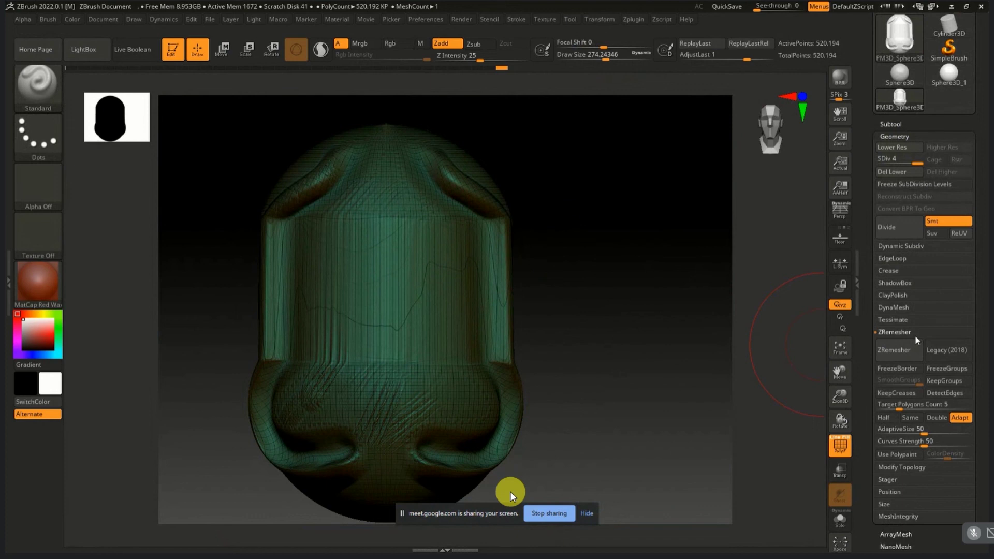
{"action": "left_click", "coordinate": [901, 352]}
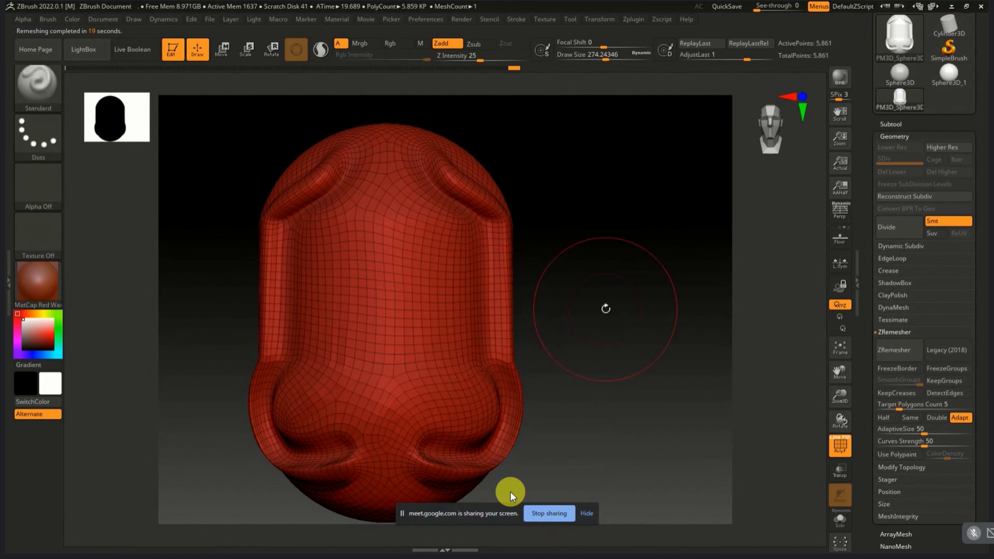
Step: Hide the wireframe and smooth the faceted upper-centre and side areas
{"action": "left_click_drag", "start_coordinate": [799, 417], "coordinate": [775, 423]}
{"action": "key", "text": "shift+f"}
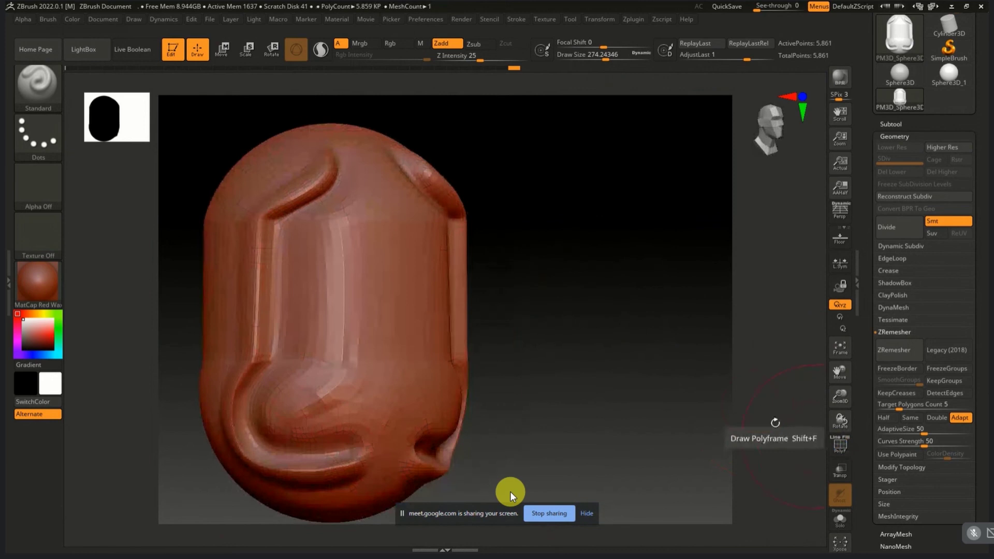
{"action": "left_click_drag", "start_coordinate": [560, 348], "coordinate": [522, 346], "text": "shift"}
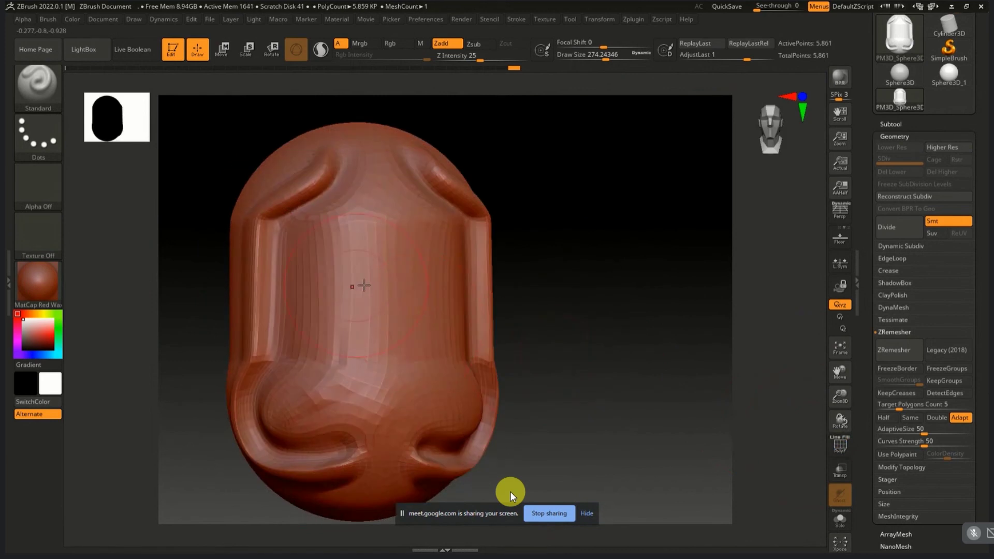
{"action": "key", "text": "shift"}
{"action": "left_click_drag", "start_coordinate": [363, 308], "coordinate": [421, 284], "text": "shift"}
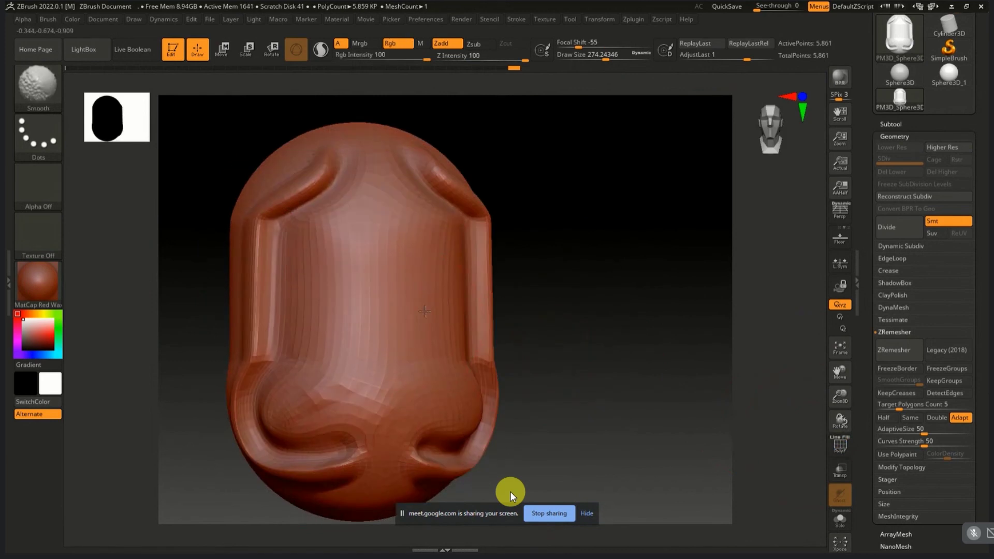
{"action": "mouse_move", "coordinate": [524, 300]}
{"action": "left_mouse_down"}
{"action": "mouse_move", "coordinate": [559, 315]}
{"action": "mouse_move", "coordinate": [514, 295]}
{"action": "mouse_move", "coordinate": [399, 306]}
{"action": "mouse_move", "coordinate": [421, 342]}
{"action": "left_mouse_up"}
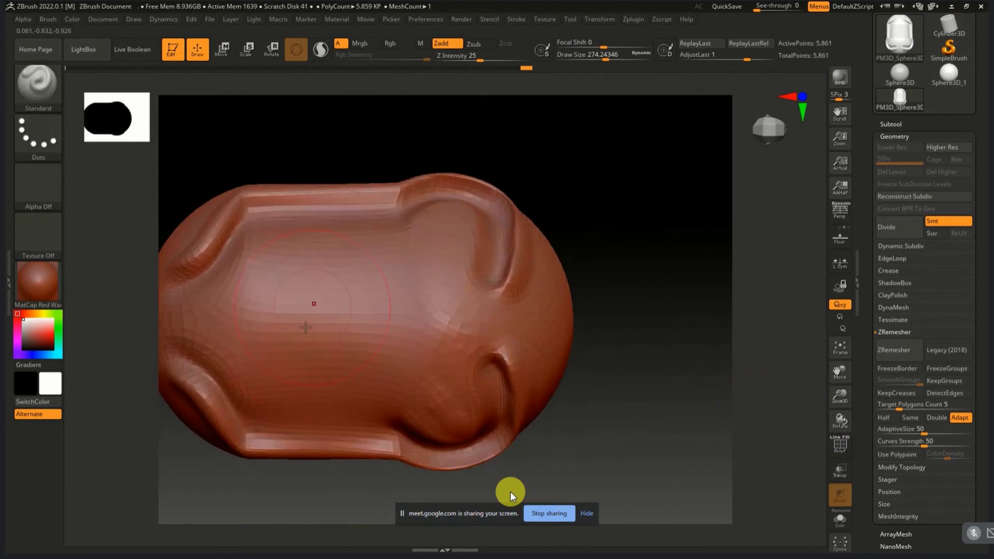
{"action": "left_click_drag", "start_coordinate": [307, 324], "coordinate": [430, 313], "text": "shift"}
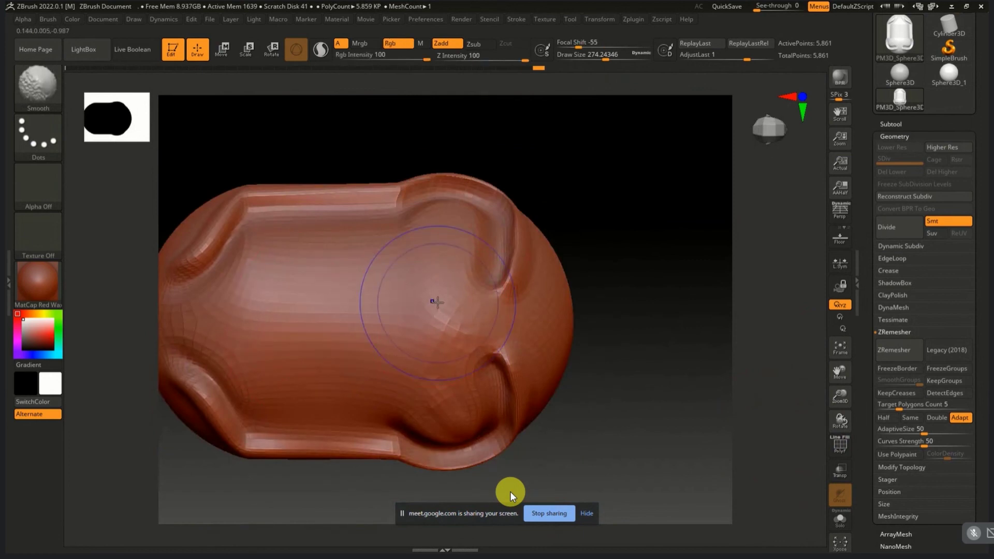
Step: Show the wireframe again, orbit to the front, and frame the whole model
{"action": "key", "text": "shift+f"}
{"action": "left_click_drag", "start_coordinate": [654, 287], "coordinate": [594, 171]}
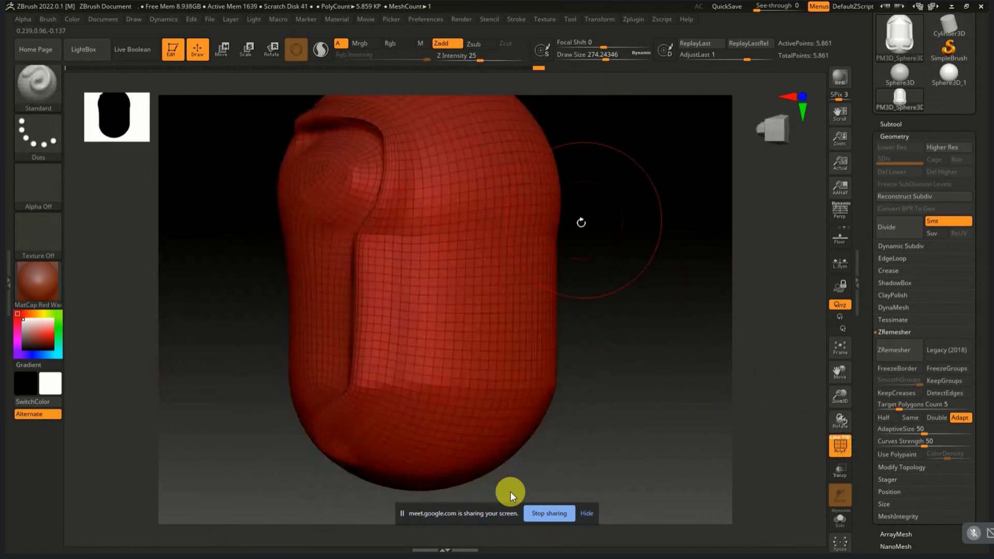
{"action": "mouse_move", "coordinate": [576, 281]}
{"action": "left_mouse_down"}
{"action": "mouse_move", "coordinate": [625, 279]}
{"action": "mouse_move", "coordinate": [630, 299]}
{"action": "mouse_move", "coordinate": [455, 304]}
{"action": "left_mouse_up"}
{"action": "key", "text": "f"}
{"action": "key", "text": "ctrl"}
Step: Mask the centre of the head and a patch on its side
{"action": "left_click", "coordinate": [456, 304], "text": "ctrl"}
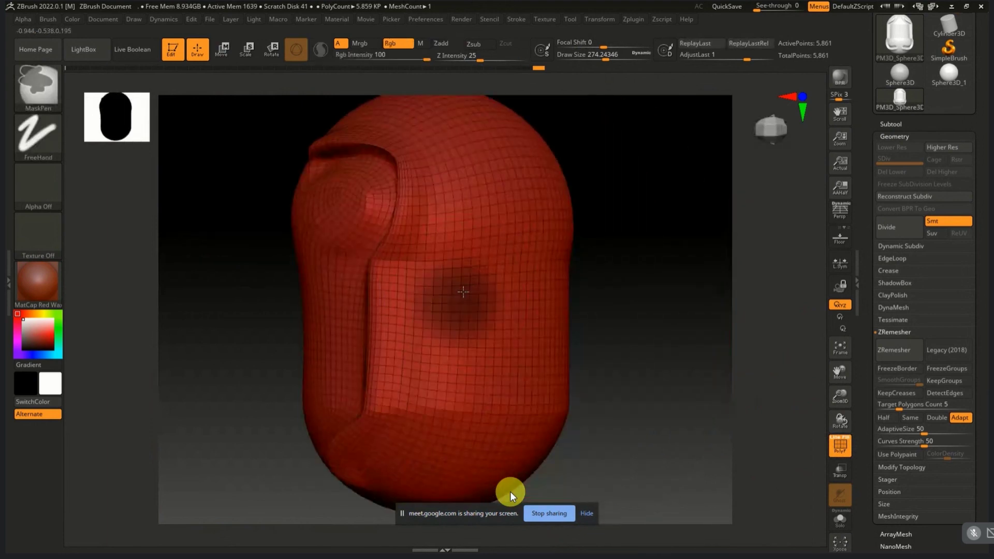
{"action": "mouse_move", "coordinate": [470, 294]}
{"action": "left_mouse_down", "text": "ctrl"}
{"action": "mouse_move", "coordinate": [466, 310]}
{"action": "mouse_move", "coordinate": [395, 302]}
{"action": "mouse_move", "coordinate": [382, 328]}
{"action": "mouse_move", "coordinate": [469, 327]}
{"action": "mouse_move", "coordinate": [406, 311]}
{"action": "mouse_move", "coordinate": [447, 326]}
{"action": "left_mouse_up", "text": "ctrl"}
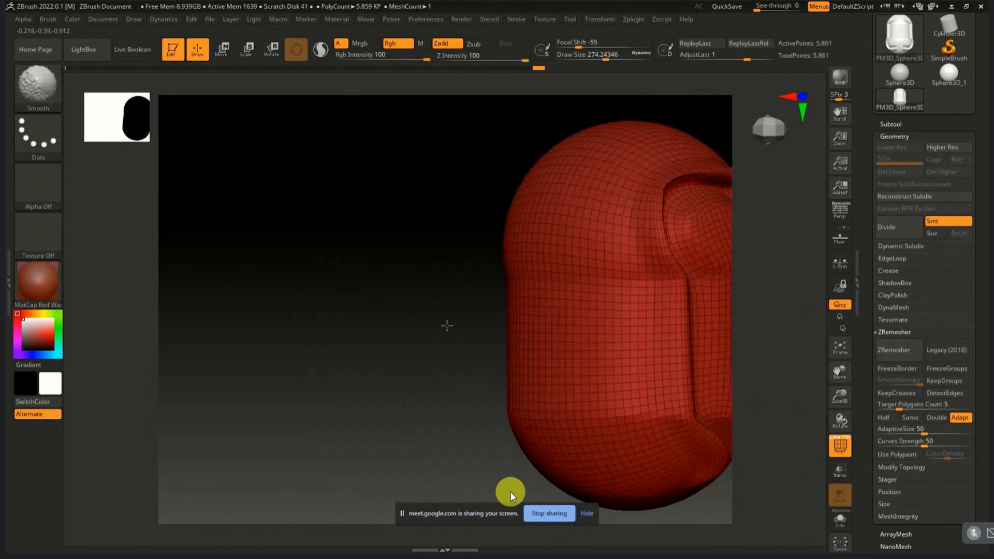
{"action": "key", "text": "ctrl"}
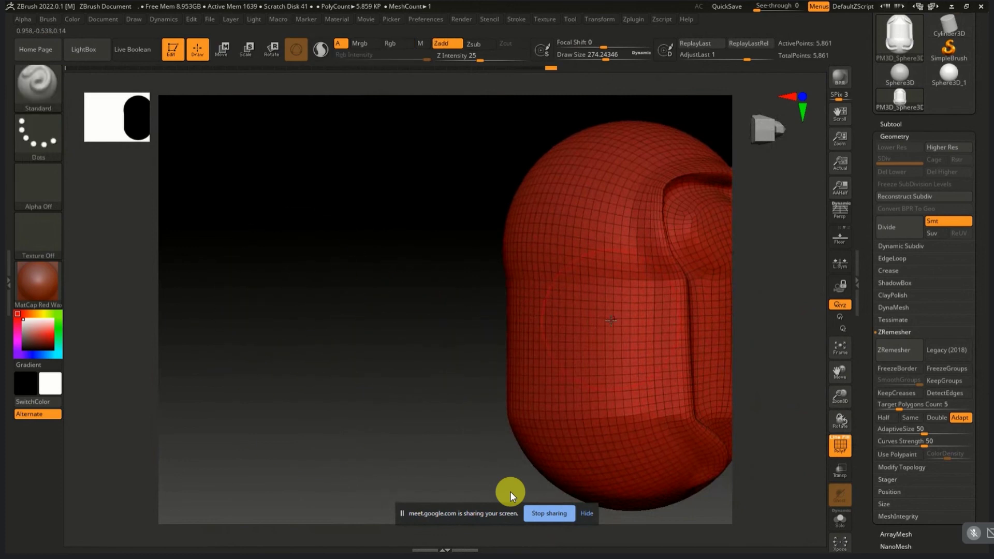
{"action": "mouse_move", "coordinate": [616, 318]}
{"action": "left_mouse_down", "text": "ctrl"}
{"action": "mouse_move", "coordinate": [612, 300]}
{"action": "mouse_move", "coordinate": [603, 318]}
{"action": "left_mouse_up", "text": "ctrl"}
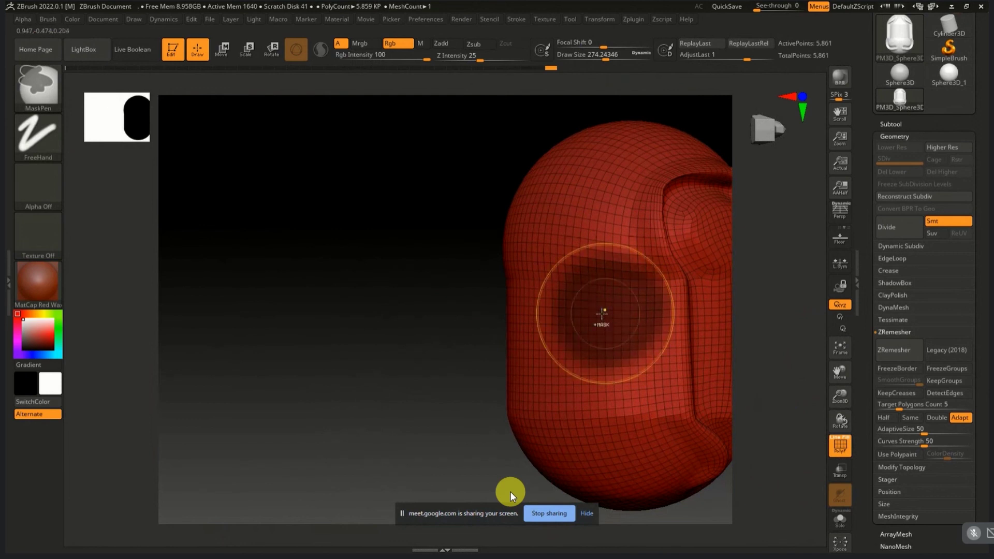
{"action": "key", "text": "f"}
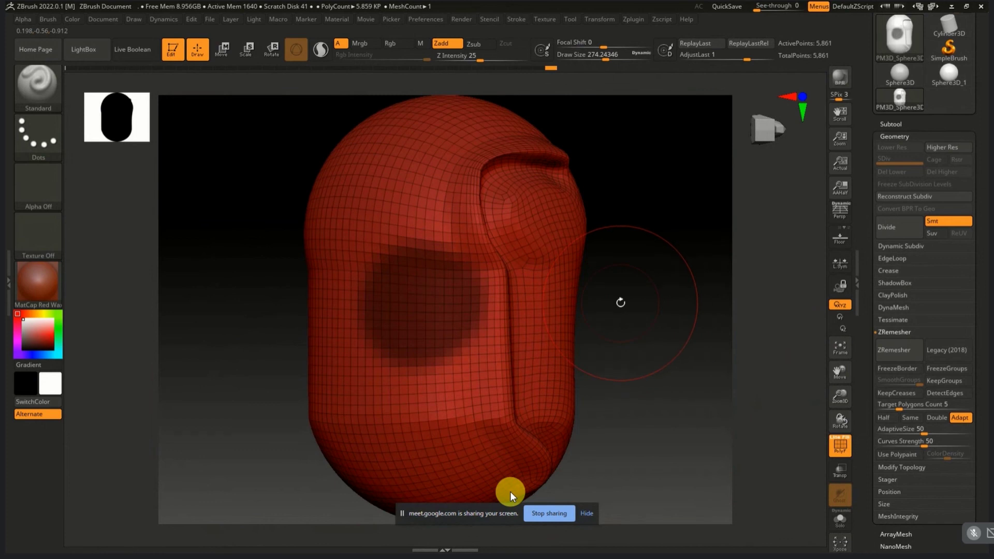
{"action": "mouse_move", "coordinate": [620, 302]}
{"action": "left_mouse_down"}
{"action": "mouse_move", "coordinate": [644, 322]}
{"action": "mouse_move", "coordinate": [621, 329]}
{"action": "left_mouse_up"}
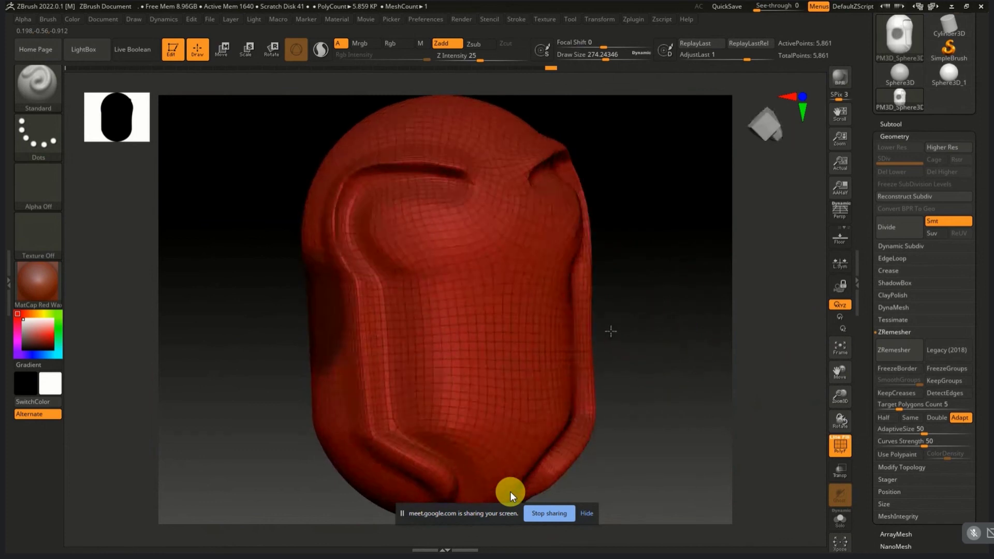
{"action": "key", "text": "ctrl"}
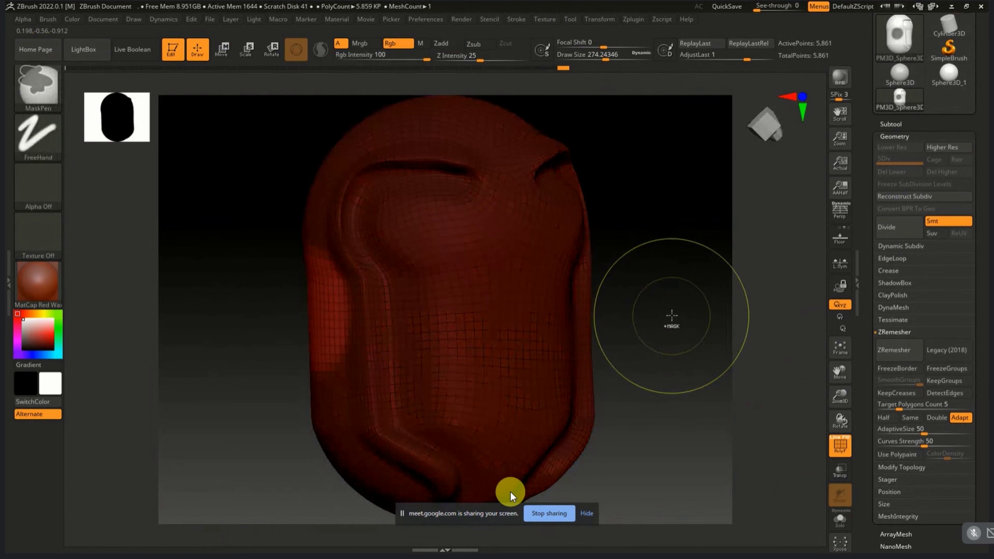
Step: Scale the unmasked sides outward into long horizontal tubes, then clear the mask
{"action": "key", "text": "r"}
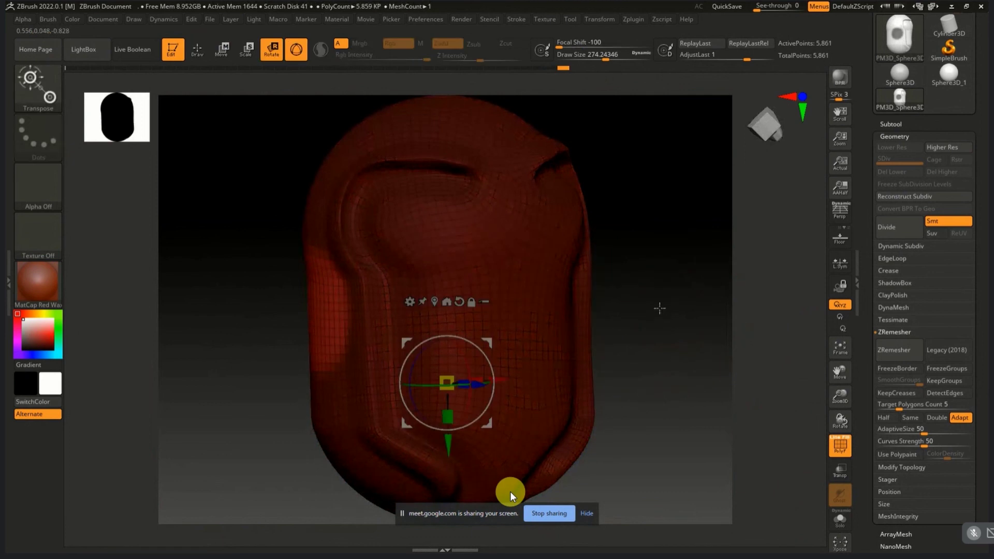
{"action": "left_click_drag", "start_coordinate": [668, 313], "coordinate": [634, 317]}
{"action": "left_click_drag", "start_coordinate": [477, 382], "coordinate": [680, 381]}
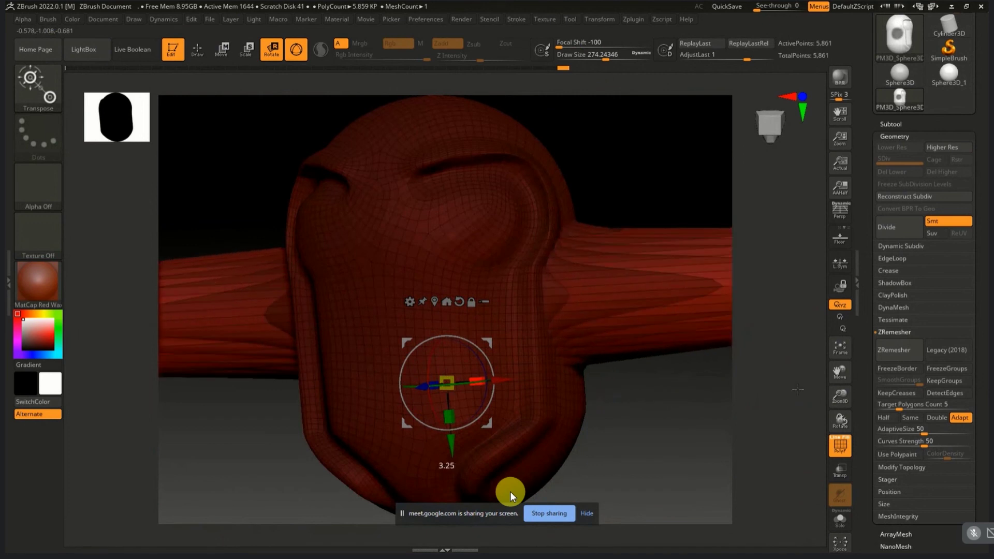
{"action": "left_click_drag", "start_coordinate": [681, 381], "coordinate": [694, 290]}
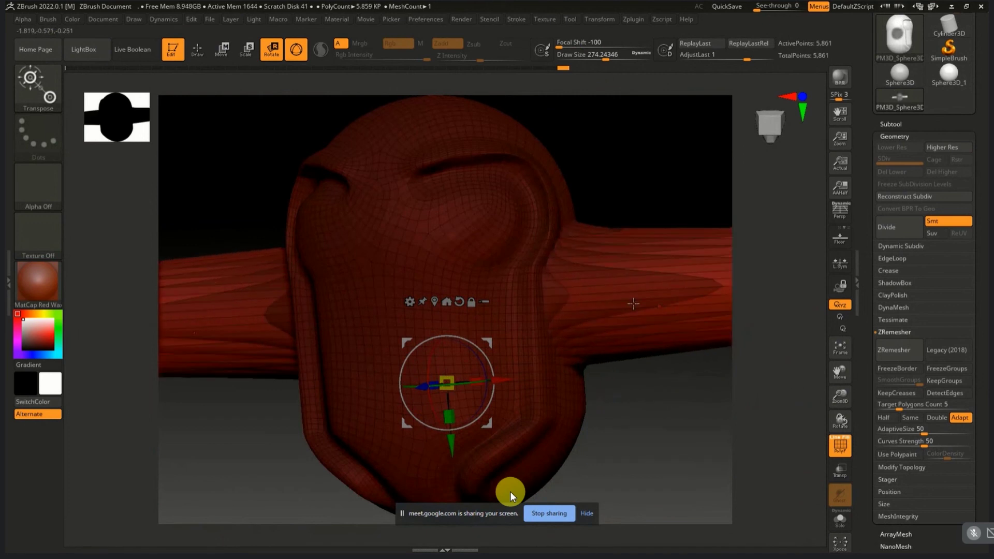
{"action": "key", "text": "ctrl"}
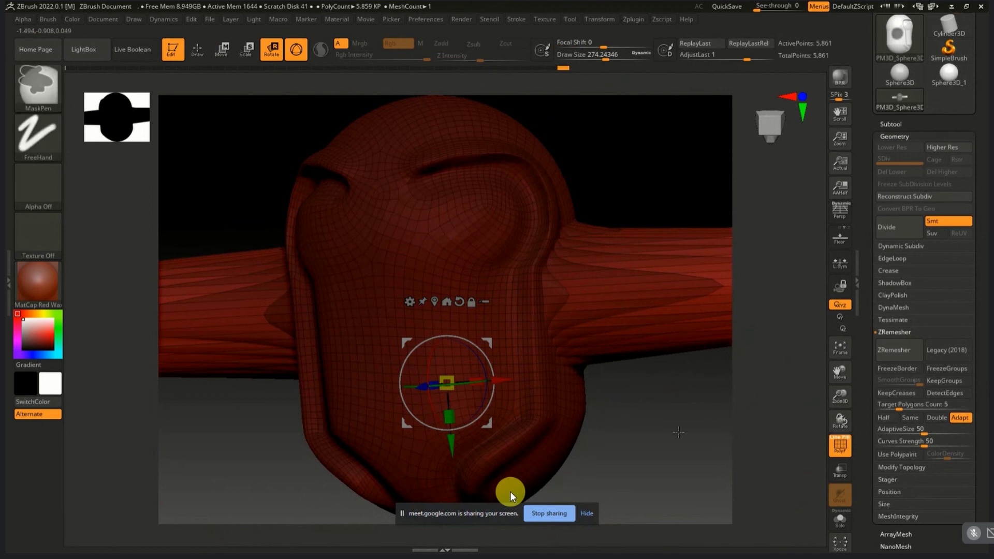
{"action": "left_click", "coordinate": [679, 432], "text": "ctrl"}
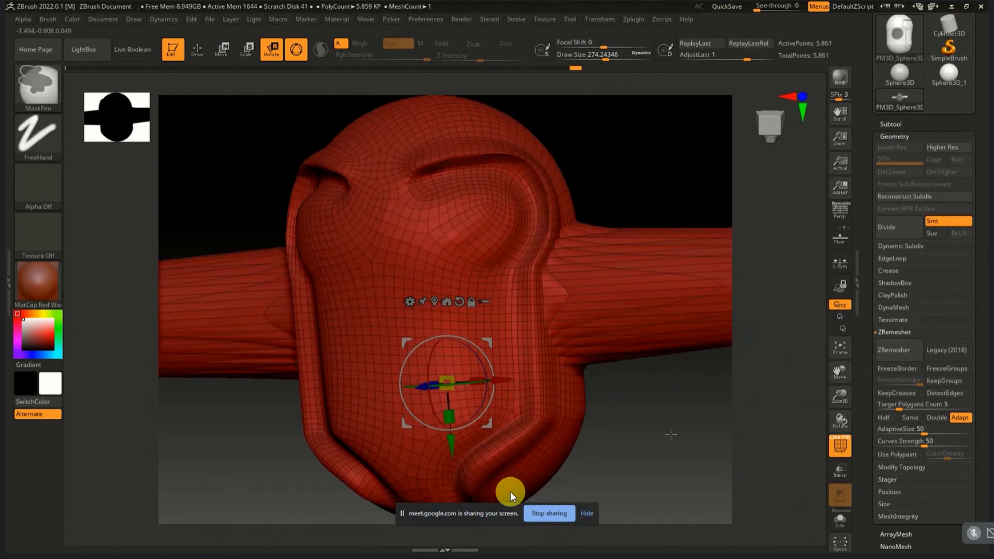
Step: ZRemesh the stretched head into an even 11,888-point quad mesh and smooth it
{"action": "left_click", "coordinate": [900, 350]}
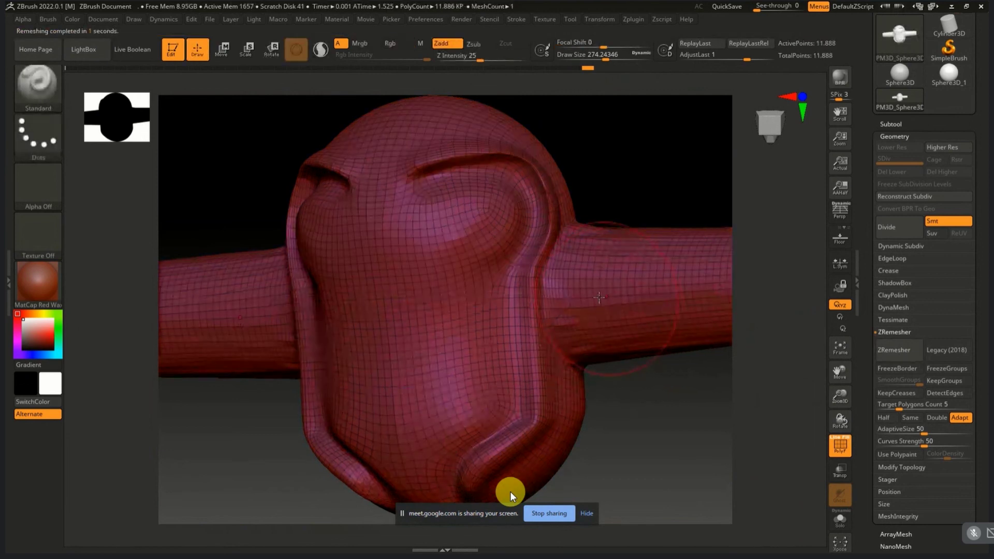
{"action": "key", "text": "shift"}
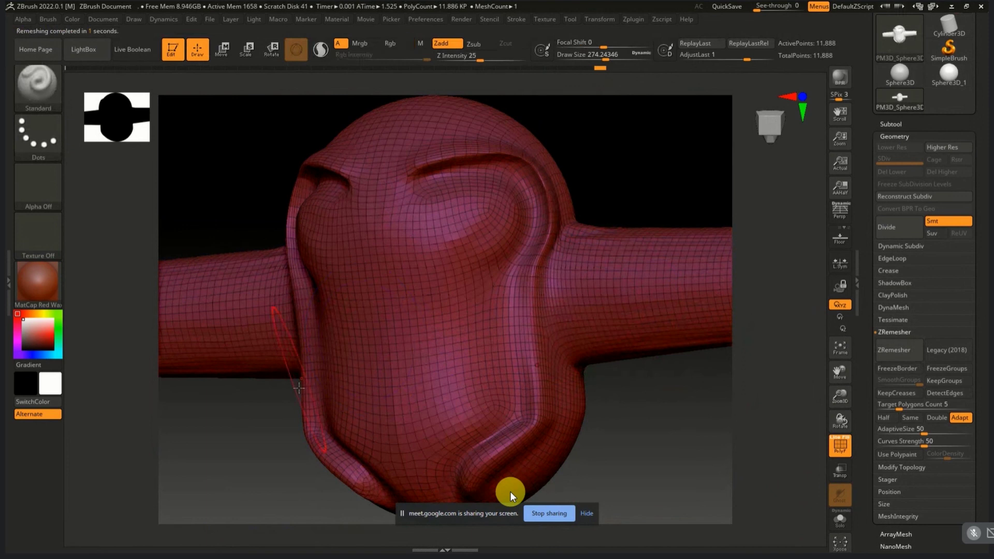
{"action": "left_click_drag", "start_coordinate": [279, 394], "coordinate": [273, 301], "text": "shift"}
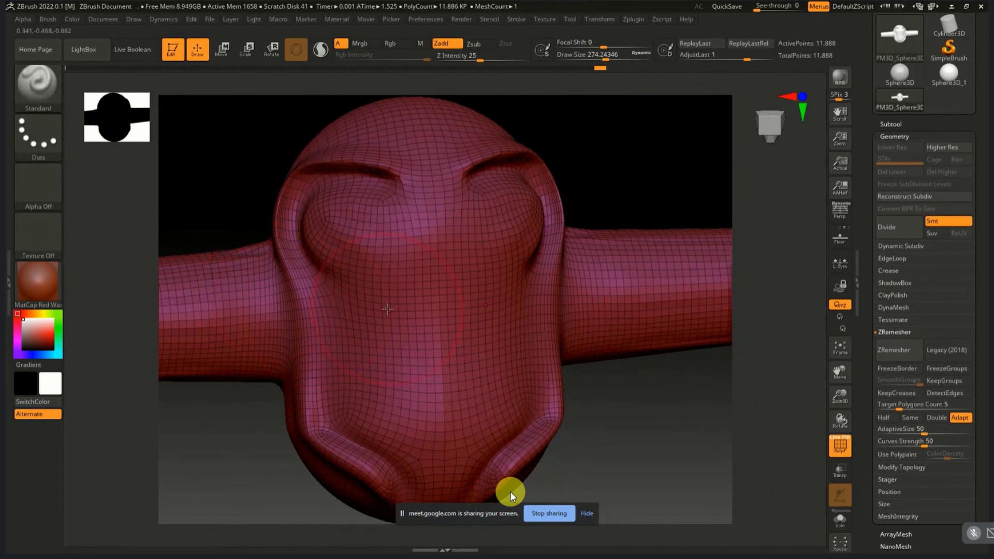
Step: Smooth the head's brow ridges and eye sockets with the Smooth brush
{"action": "key", "text": "f"}
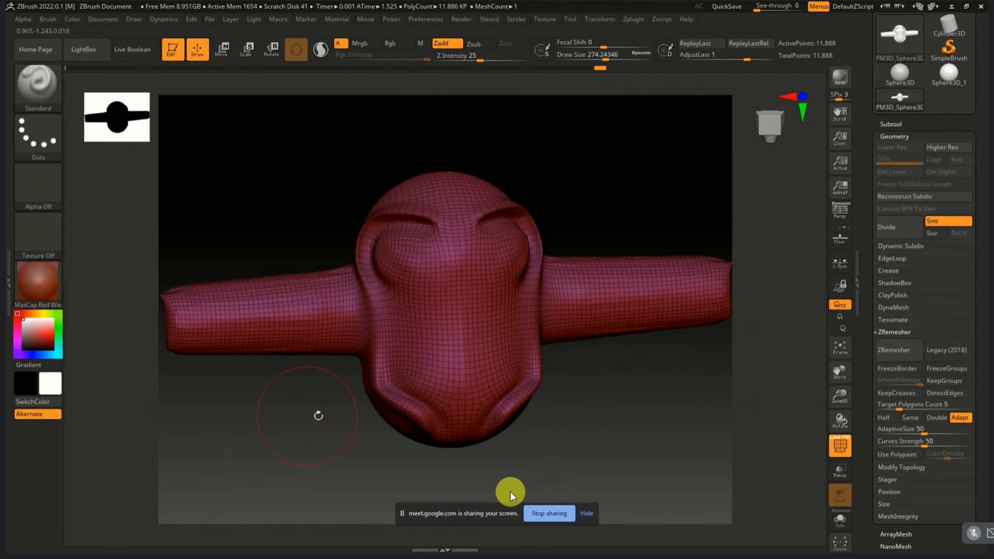
{"action": "left_click_drag", "start_coordinate": [326, 415], "coordinate": [222, 288]}
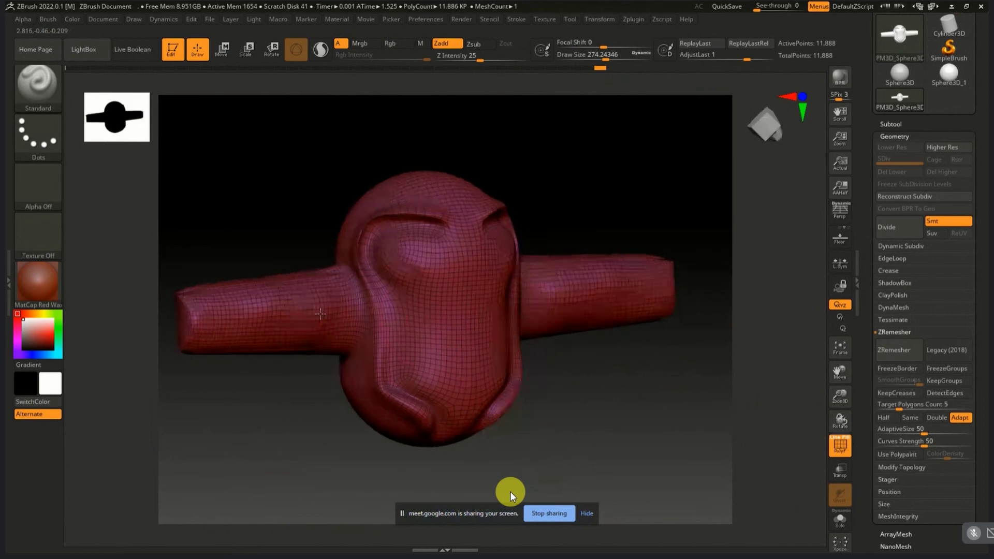
{"action": "key", "text": "shift"}
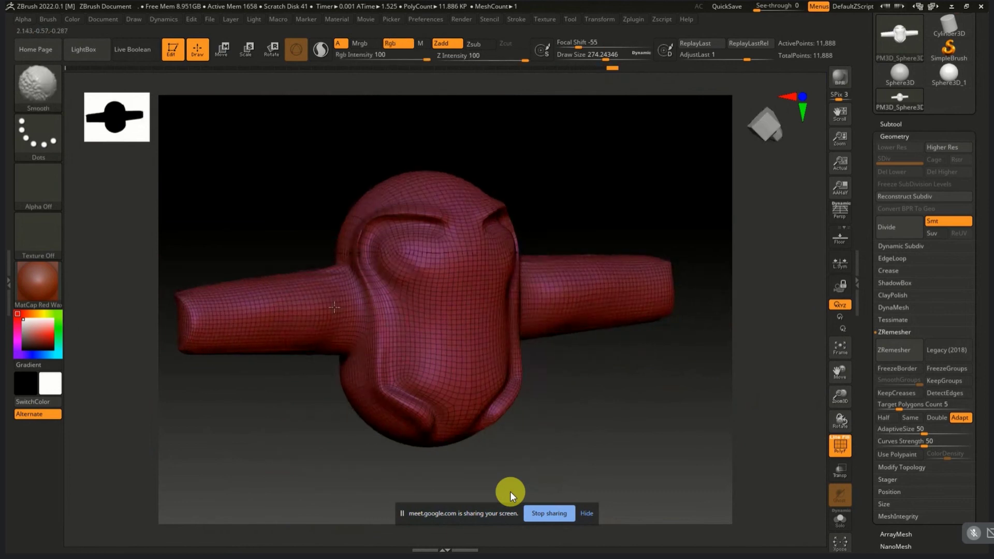
{"action": "left_click_drag", "start_coordinate": [363, 243], "coordinate": [533, 251], "text": "shift"}
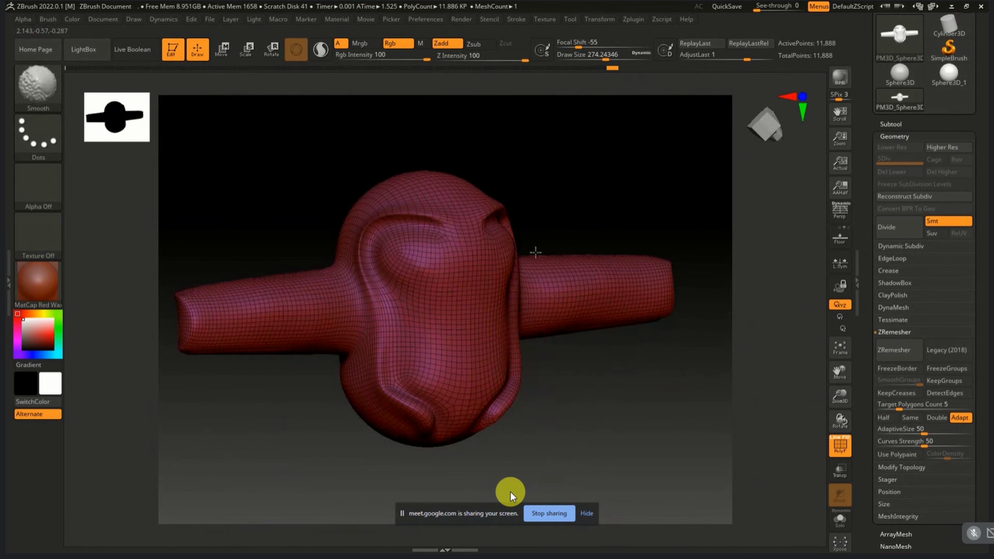
Step: Isolate then unhide the mesh, check three-quarter and front views, and open the brush library
{"action": "left_click", "coordinate": [331, 414], "text": "ctrl+shift"}
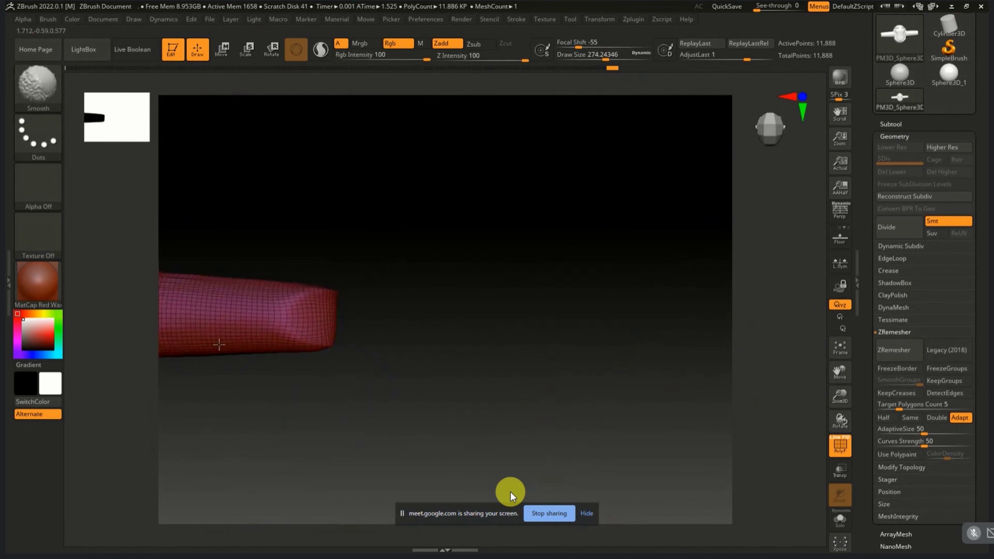
{"action": "left_click", "coordinate": [406, 328], "text": "ctrl+shift"}
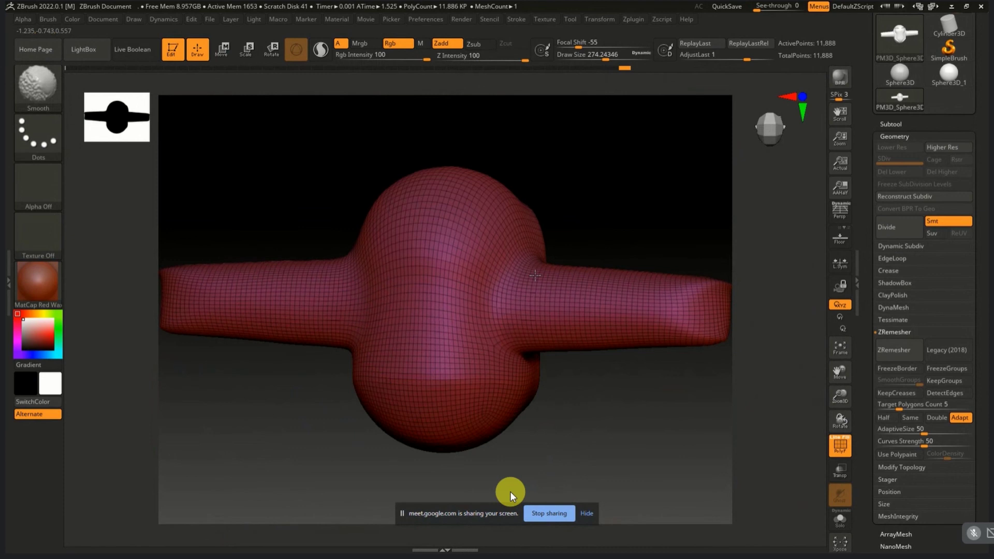
{"action": "mouse_move", "coordinate": [572, 402]}
{"action": "left_mouse_down"}
{"action": "mouse_move", "coordinate": [544, 406]}
{"action": "mouse_move", "coordinate": [558, 406]}
{"action": "left_mouse_up"}
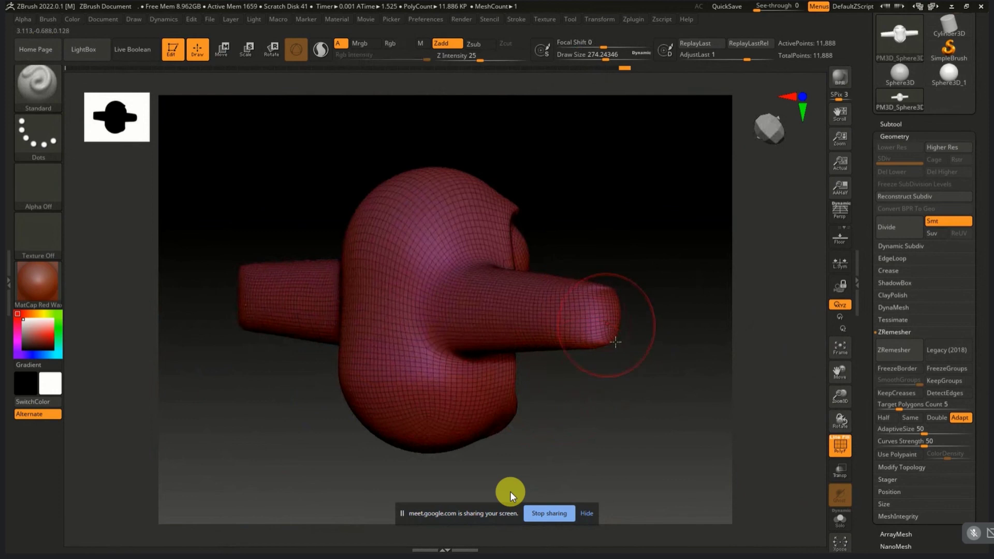
{"action": "mouse_move", "coordinate": [614, 332]}
{"action": "left_mouse_down", "text": "shift"}
{"action": "mouse_move", "coordinate": [552, 366]}
{"action": "mouse_move", "coordinate": [413, 355]}
{"action": "mouse_move", "coordinate": [732, 325]}
{"action": "left_mouse_up", "text": "shift"}
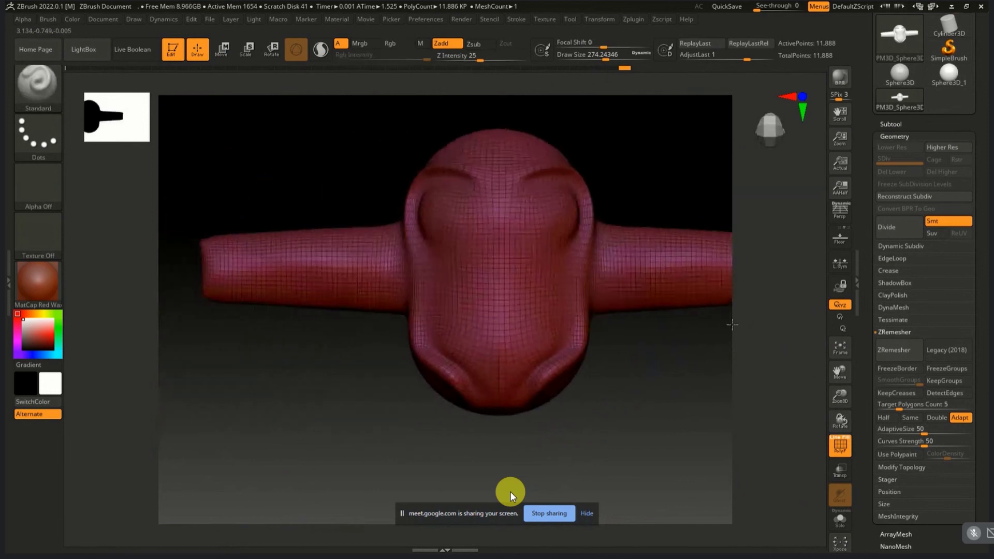
{"action": "left_click", "coordinate": [39, 85]}
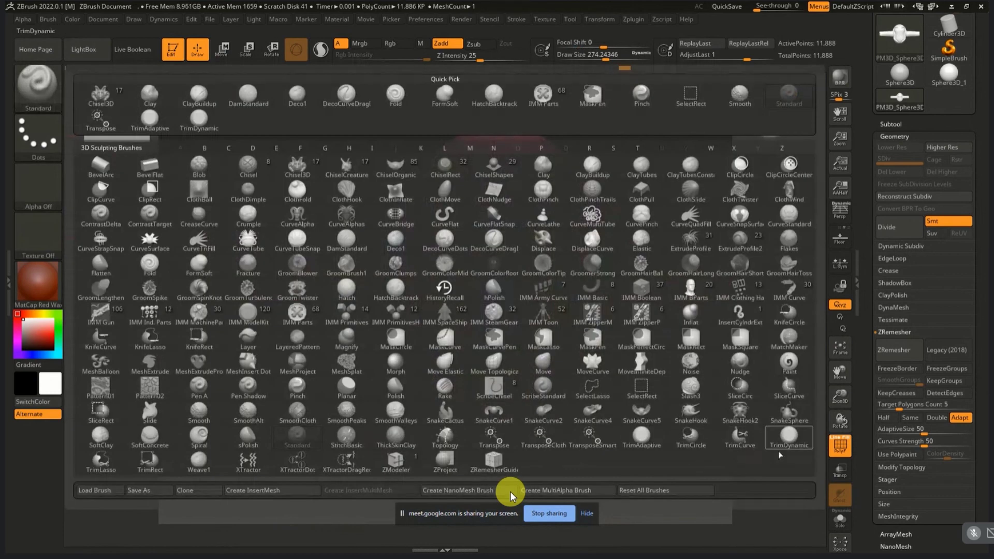
{"action": "mouse_move", "coordinate": [739, 439]}
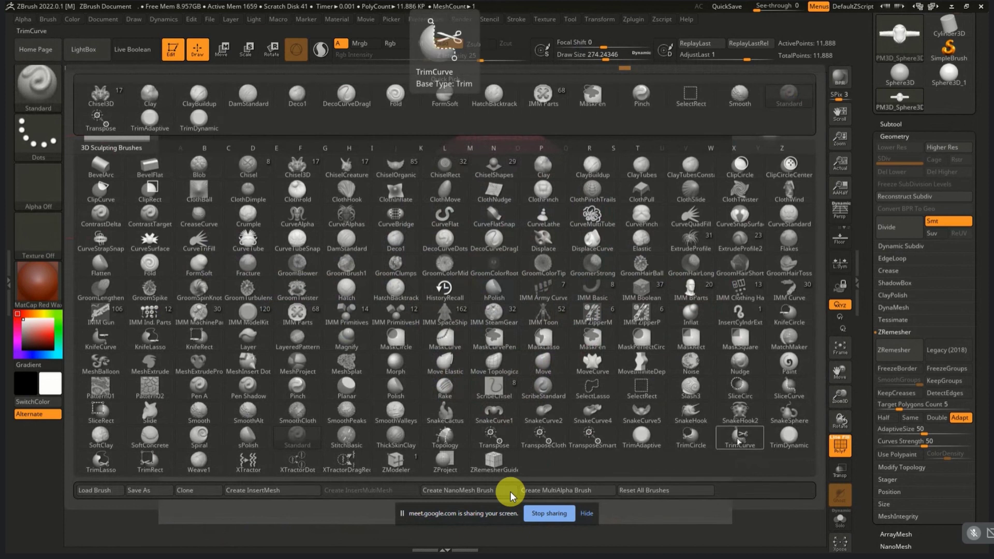
Step: With TrimCurve, cut the left arm end off with a vertical slice, undoing one bad cut
{"action": "left_click", "coordinate": [740, 441]}
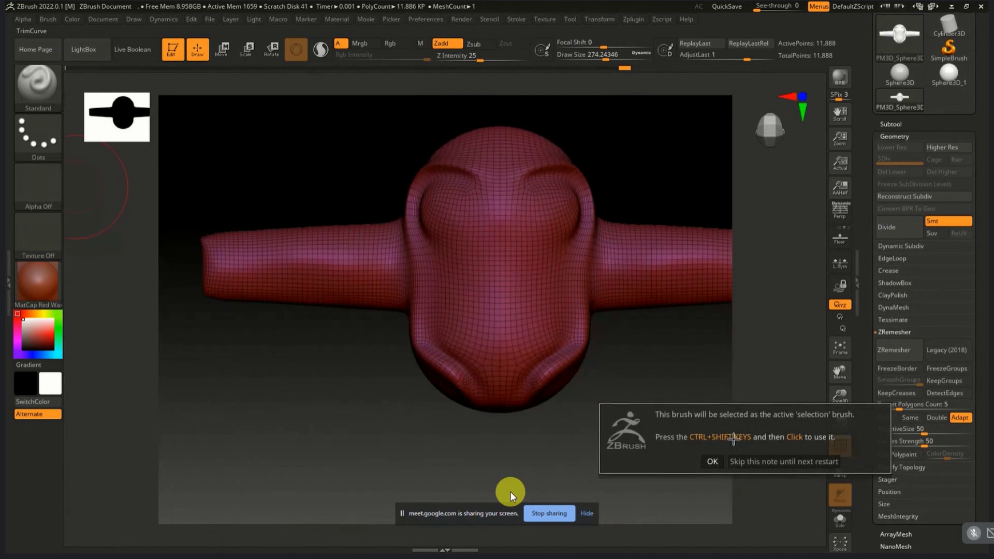
{"action": "left_click", "coordinate": [718, 459]}
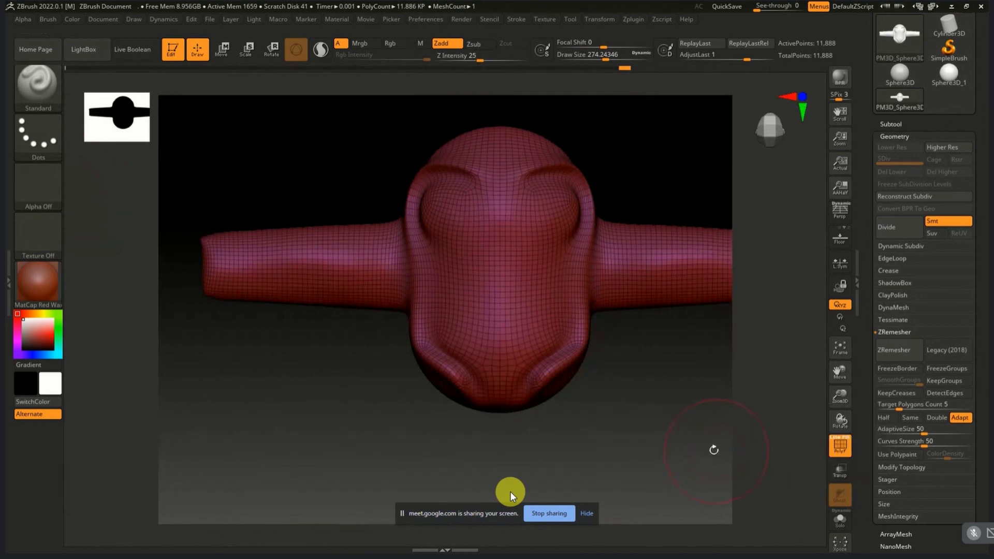
{"action": "key", "text": "ctrl+shift"}
{"action": "mouse_move", "coordinate": [247, 166]}
{"action": "left_mouse_down", "text": "ctrl+shift"}
{"action": "mouse_move", "coordinate": [267, 424]}
{"action": "mouse_move", "coordinate": [251, 428]}
{"action": "left_mouse_up", "text": "ctrl+shift"}
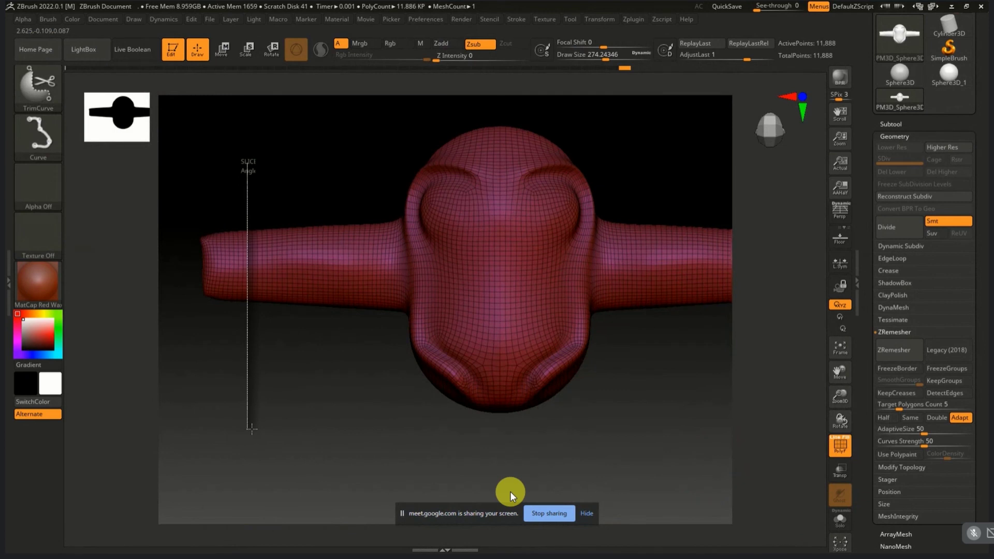
{"action": "left_click_drag", "start_coordinate": [251, 428], "coordinate": [264, 424], "text": "ctrl+shift"}
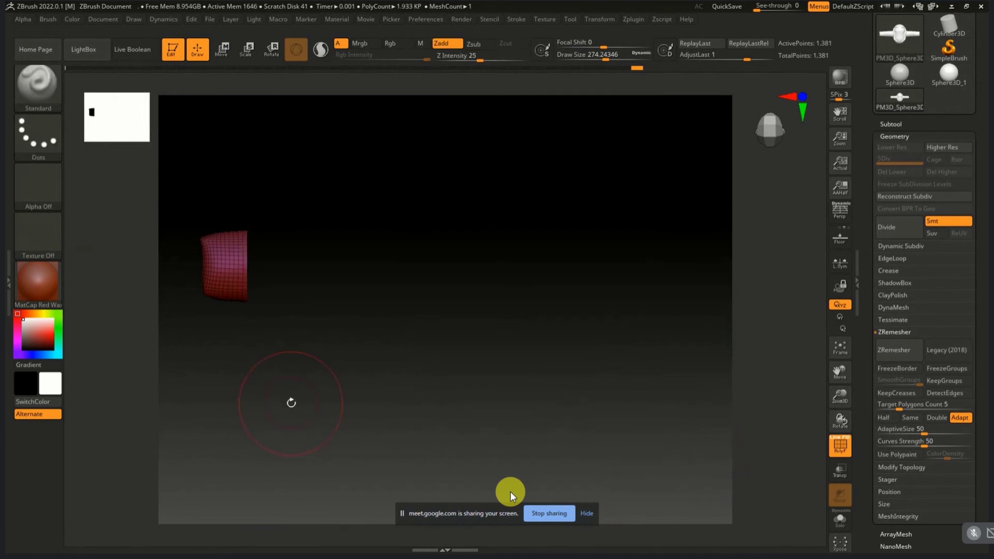
{"action": "key", "text": "ctrl+z"}
{"action": "left_click_drag", "start_coordinate": [276, 361], "coordinate": [261, 145], "text": "ctrl+shift"}
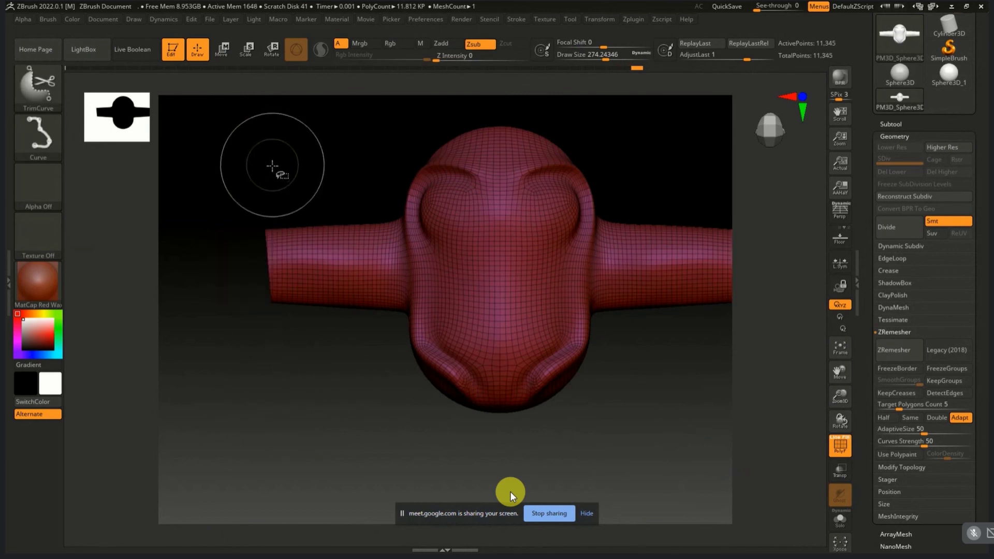
{"action": "left_click_drag", "start_coordinate": [244, 335], "coordinate": [246, 167], "text": "ctrl+shift"}
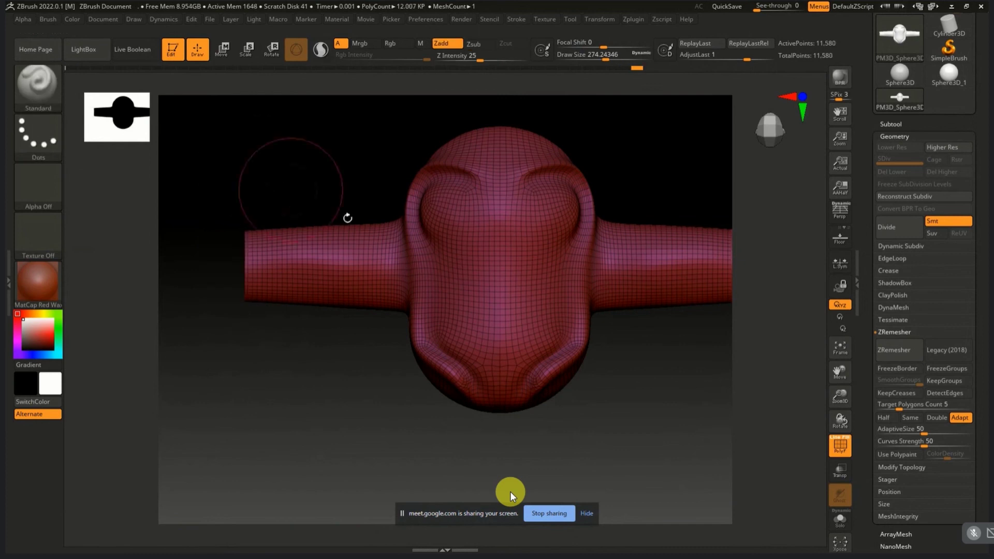
Step: Trim the right arm end vertically, leaving 11,163 points, then reopen the brush library
{"action": "mouse_move", "coordinate": [529, 362]}
{"action": "right_mouse_down"}
{"action": "mouse_move", "coordinate": [511, 288]}
{"action": "mouse_move", "coordinate": [661, 345]}
{"action": "mouse_move", "coordinate": [575, 341]}
{"action": "right_mouse_up"}
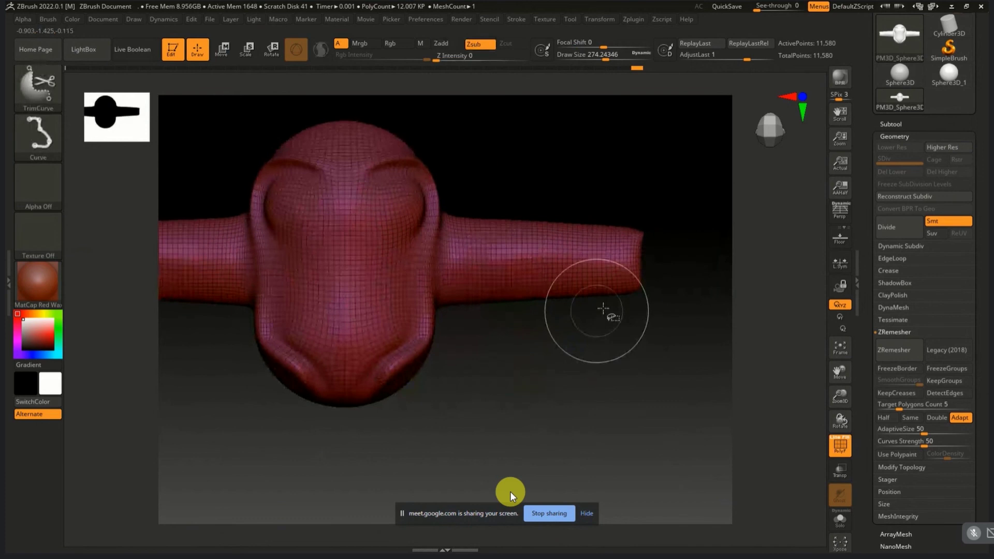
{"action": "mouse_move", "coordinate": [600, 307]}
{"action": "left_mouse_down", "text": "ctrl+shift"}
{"action": "mouse_move", "coordinate": [595, 183]}
{"action": "mouse_move", "coordinate": [601, 388]}
{"action": "left_mouse_up", "text": "ctrl+shift"}
{"action": "left_click", "coordinate": [597, 193], "text": "ctrl+shift"}
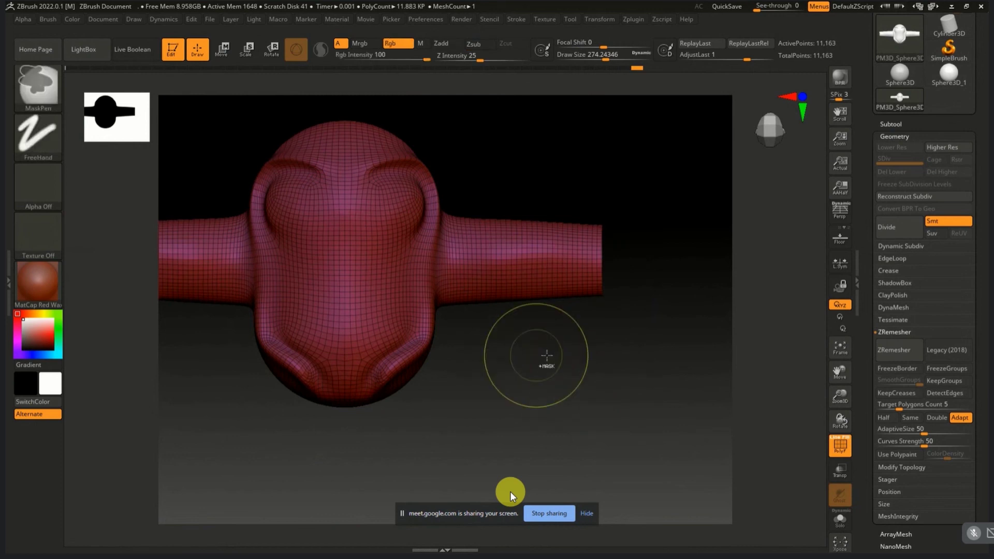
{"action": "right_click_drag", "start_coordinate": [544, 359], "coordinate": [474, 360], "text": "ctrl"}
{"action": "left_click_drag", "start_coordinate": [473, 361], "coordinate": [513, 397]}
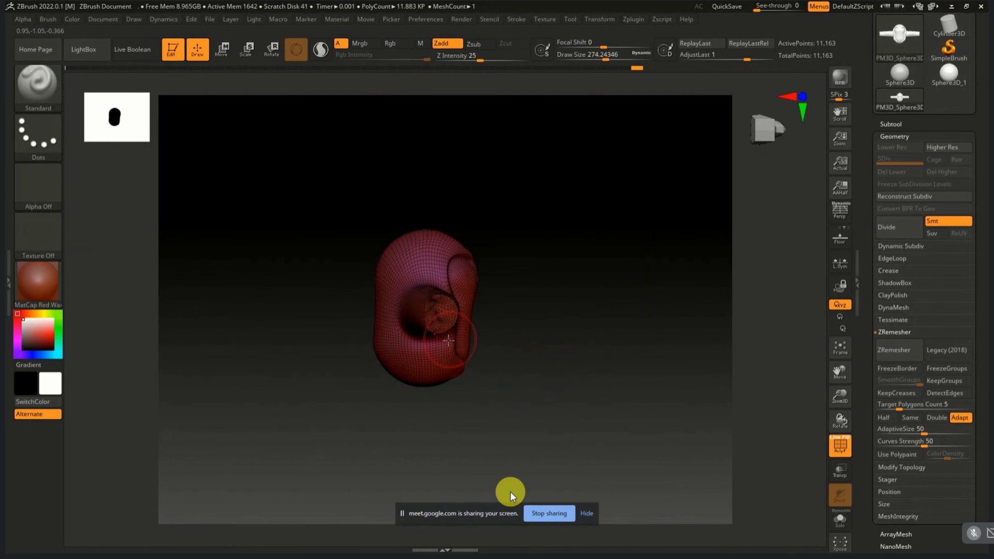
{"action": "mouse_move", "coordinate": [513, 397]}
{"action": "left_mouse_down"}
{"action": "mouse_move", "coordinate": [498, 367]}
{"action": "mouse_move", "coordinate": [511, 354]}
{"action": "mouse_move", "coordinate": [555, 355]}
{"action": "left_mouse_up"}
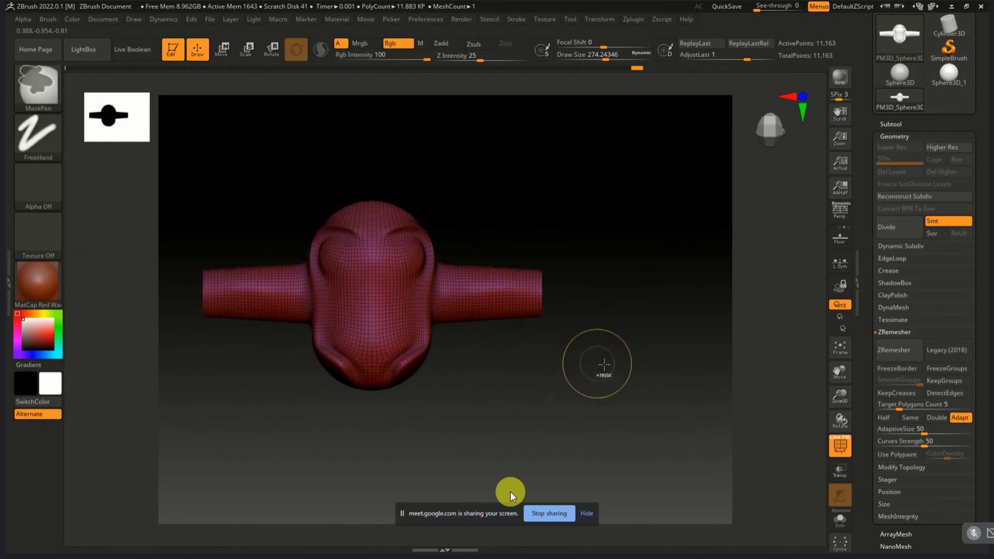
{"action": "left_click", "coordinate": [39, 87]}
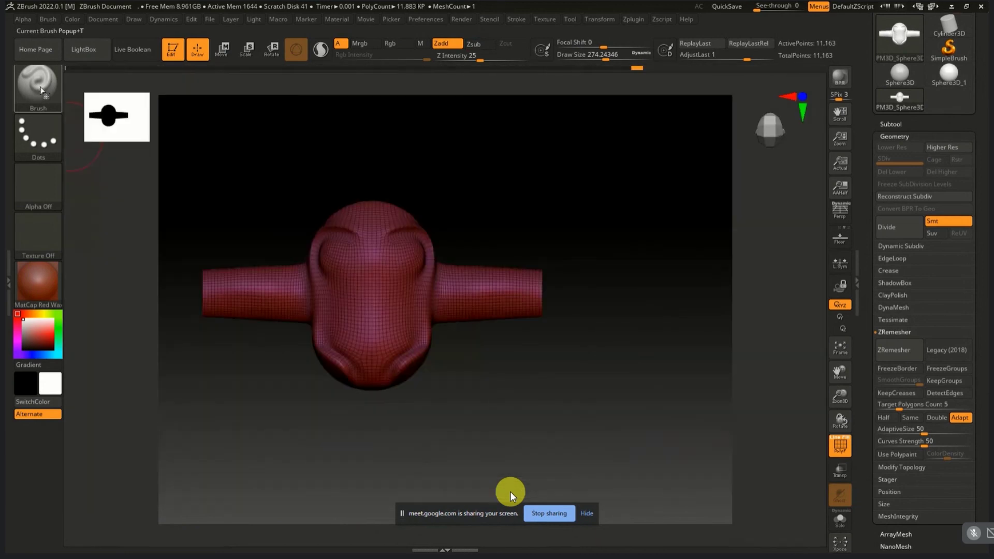
Step: Carve an arched notch into the head's lower front with TrimCircle, then ZRemesh to 11,155 points
{"action": "left_click", "coordinate": [37, 86]}
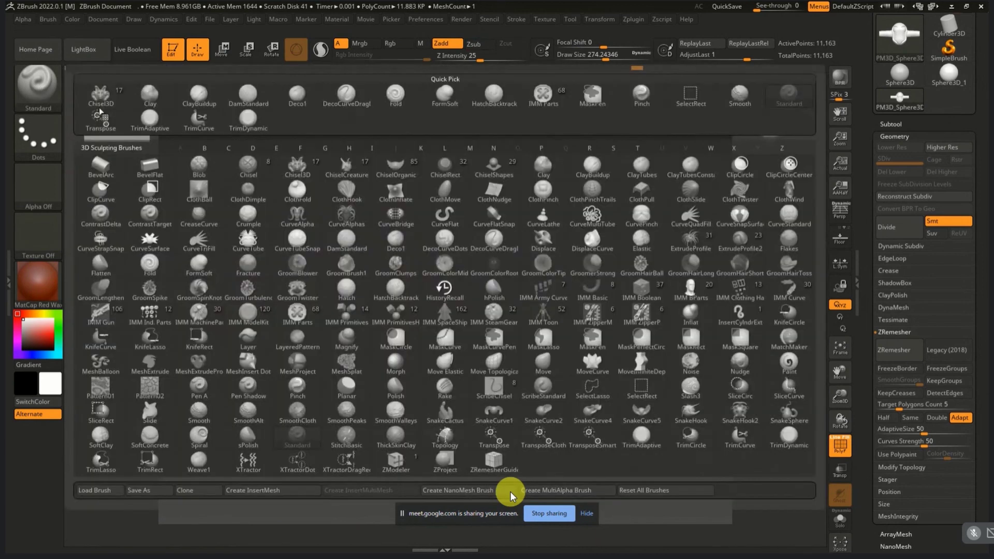
{"action": "left_click", "coordinate": [691, 433]}
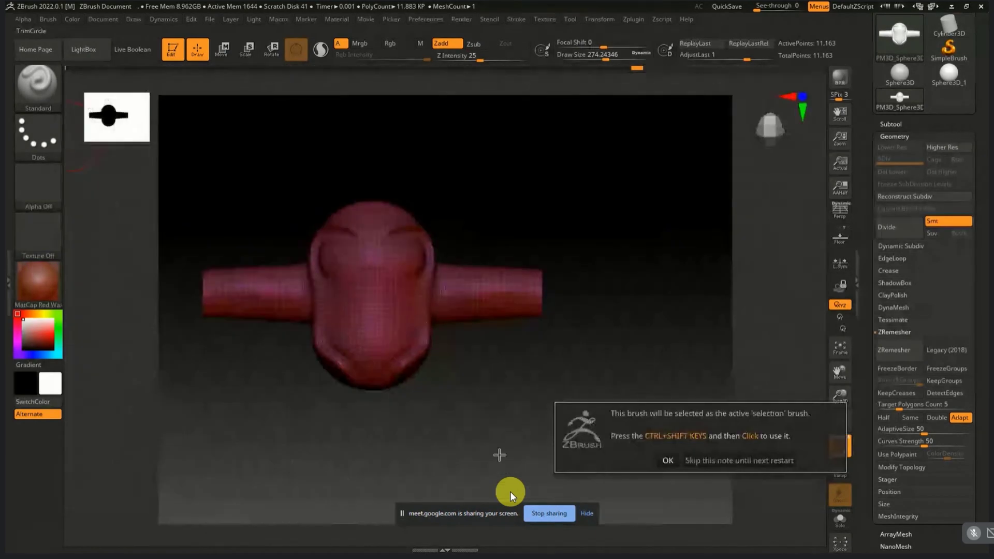
{"action": "left_click", "coordinate": [668, 461]}
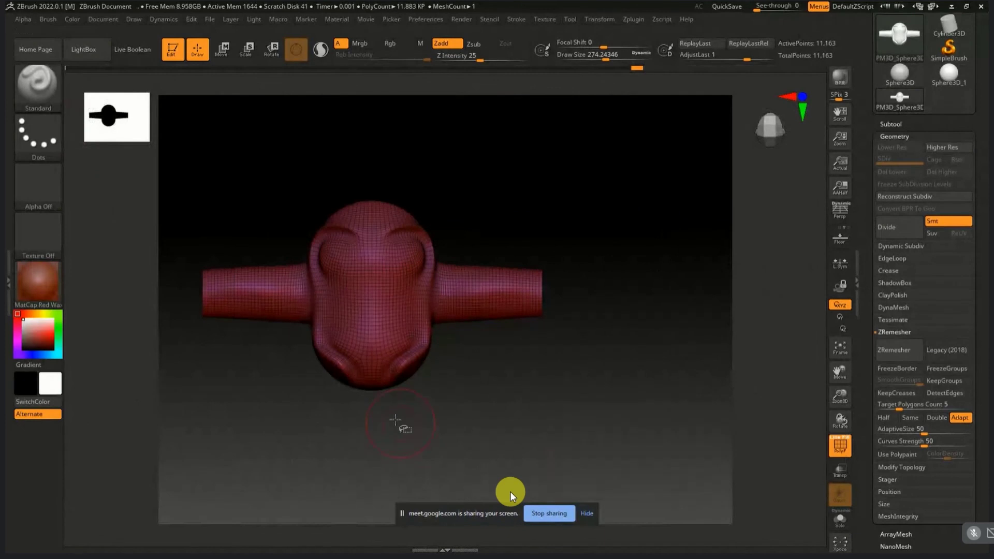
{"action": "left_click_drag", "start_coordinate": [374, 405], "coordinate": [273, 304], "text": "ctrl+shift"}
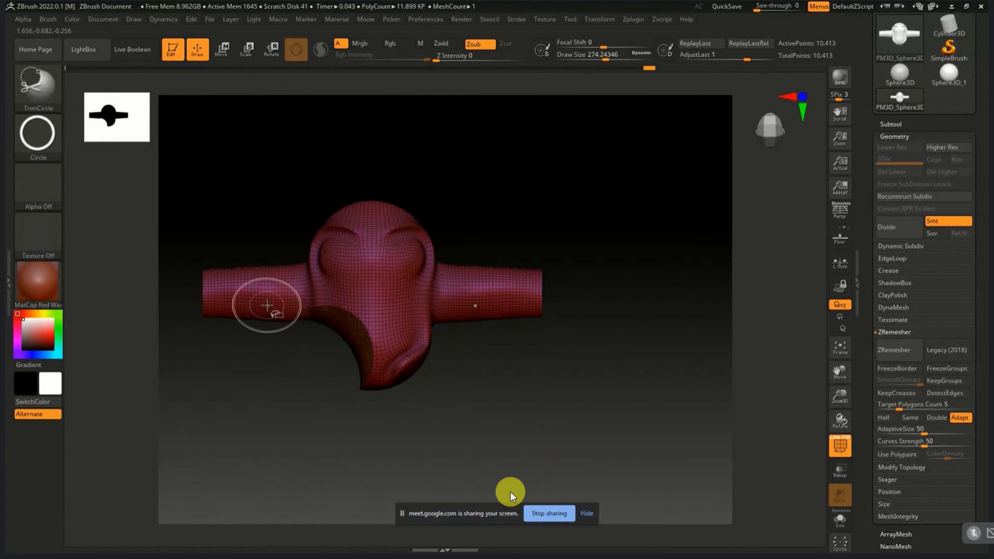
{"action": "left_click_drag", "start_coordinate": [477, 393], "coordinate": [367, 306], "text": "ctrl+shift"}
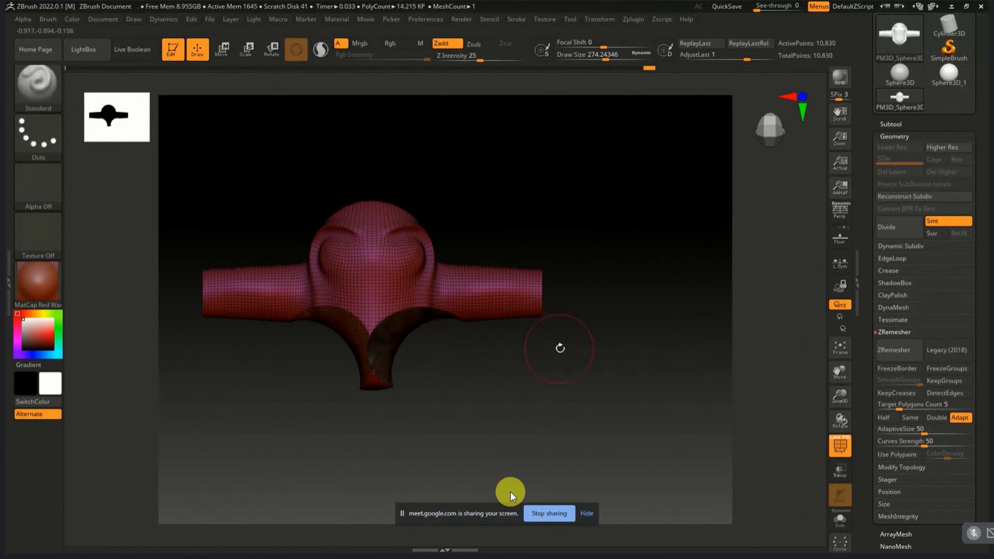
{"action": "mouse_move", "coordinate": [561, 343]}
{"action": "left_mouse_down"}
{"action": "mouse_move", "coordinate": [549, 372]}
{"action": "mouse_move", "coordinate": [365, 320]}
{"action": "mouse_move", "coordinate": [551, 411]}
{"action": "left_mouse_up"}
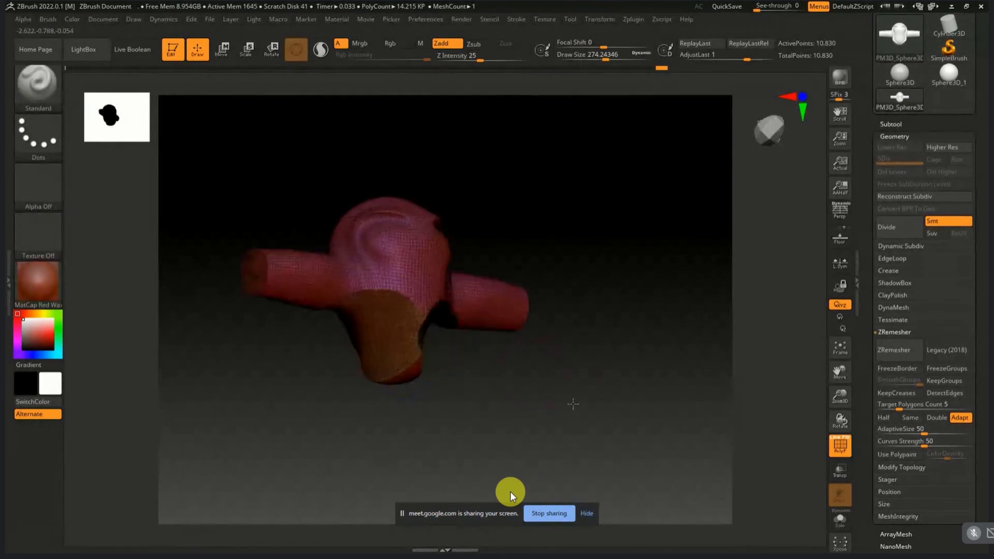
{"action": "left_click", "coordinate": [891, 357]}
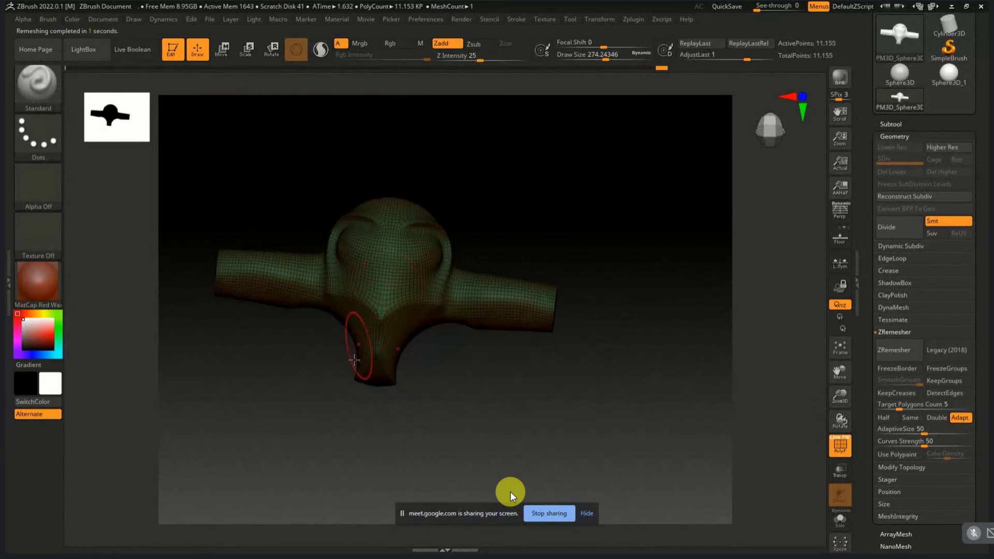
Step: Smooth the crease beneath the head, return to a front view, and open the brush library
{"action": "scroll", "coordinate": [355, 355], "scroll_direction": "up", "scroll_amount": 2}
{"action": "scroll", "coordinate": [357, 342], "scroll_direction": "up", "scroll_amount": 2}
{"action": "scroll", "coordinate": [383, 316], "scroll_direction": "up", "scroll_amount": 2}
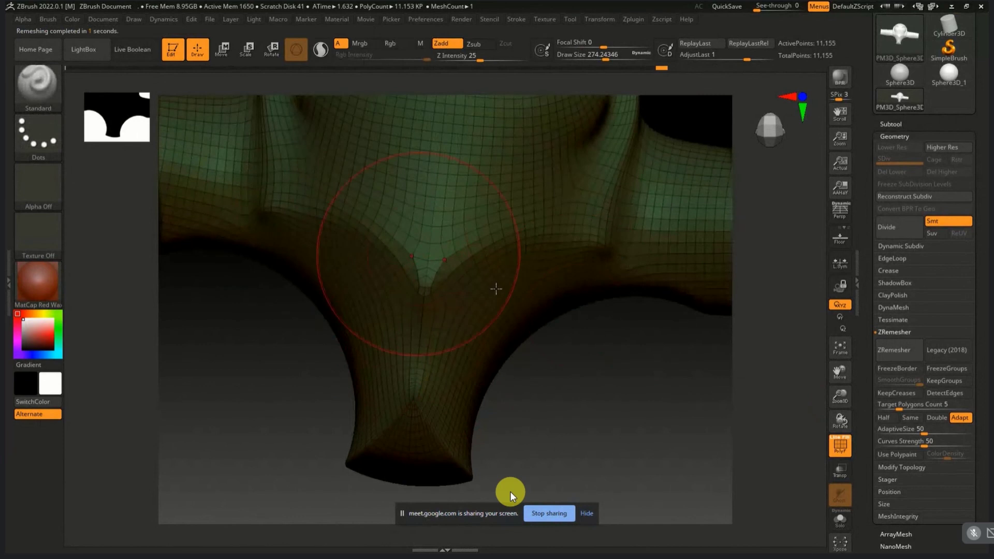
{"action": "mouse_move", "coordinate": [430, 233]}
{"action": "left_mouse_down", "text": "shift"}
{"action": "mouse_move", "coordinate": [422, 357]}
{"action": "mouse_move", "coordinate": [478, 251]}
{"action": "mouse_move", "coordinate": [580, 280]}
{"action": "left_mouse_up", "text": "shift"}
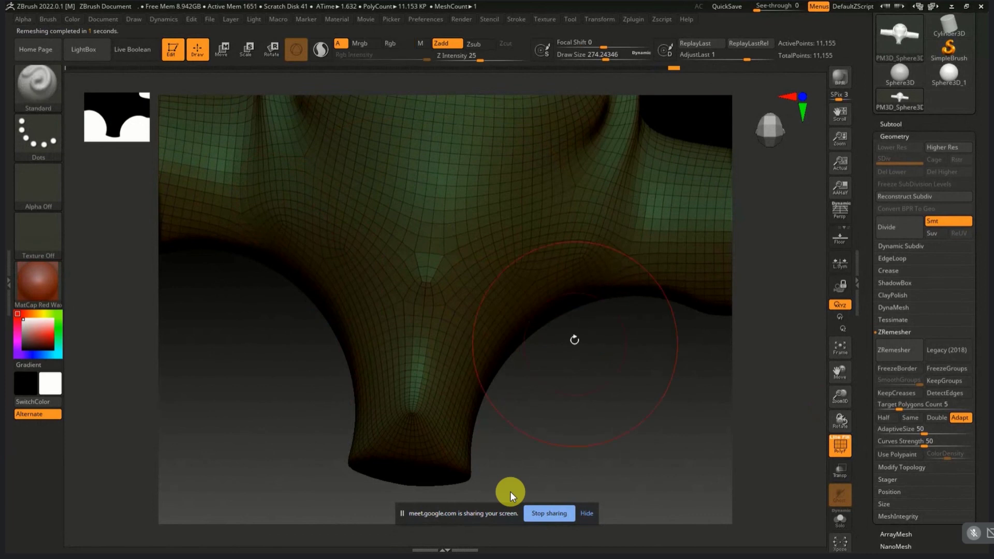
{"action": "key", "text": "f"}
{"action": "mouse_move", "coordinate": [519, 343]}
{"action": "left_mouse_down"}
{"action": "mouse_move", "coordinate": [411, 298]}
{"action": "mouse_move", "coordinate": [413, 288]}
{"action": "mouse_move", "coordinate": [405, 316]}
{"action": "left_mouse_up"}
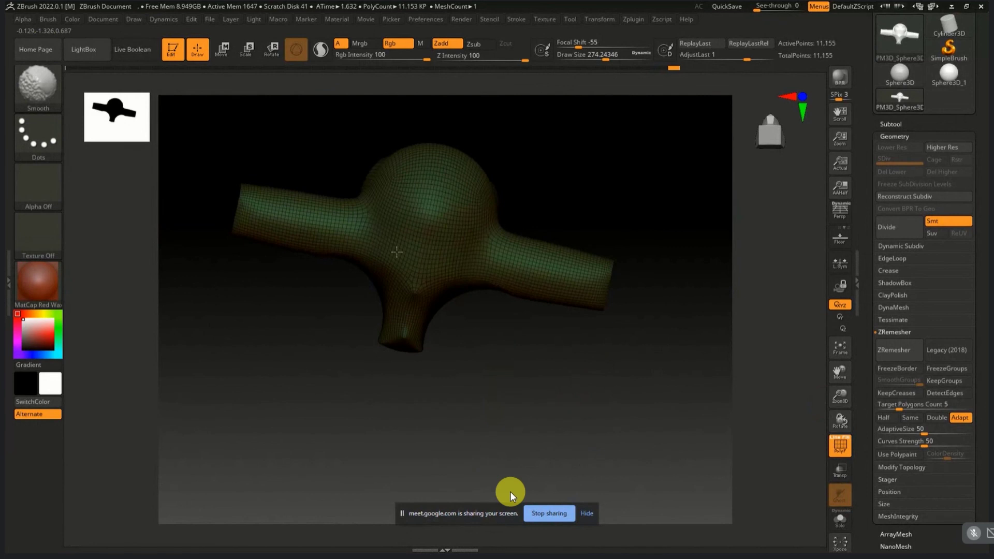
{"action": "mouse_move", "coordinate": [577, 377]}
{"action": "left_mouse_down"}
{"action": "mouse_move", "coordinate": [522, 355]}
{"action": "mouse_move", "coordinate": [557, 339]}
{"action": "left_mouse_up"}
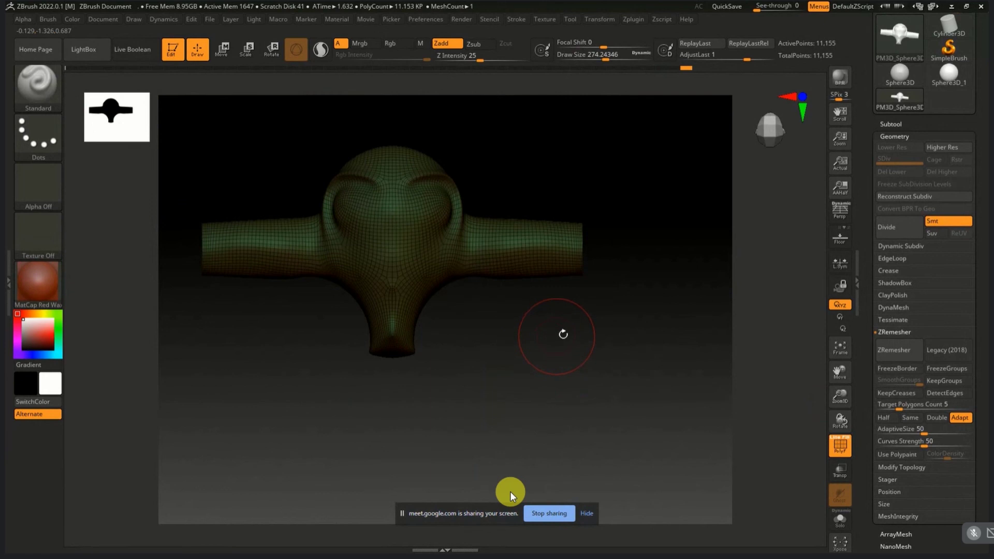
{"action": "left_click", "coordinate": [27, 93]}
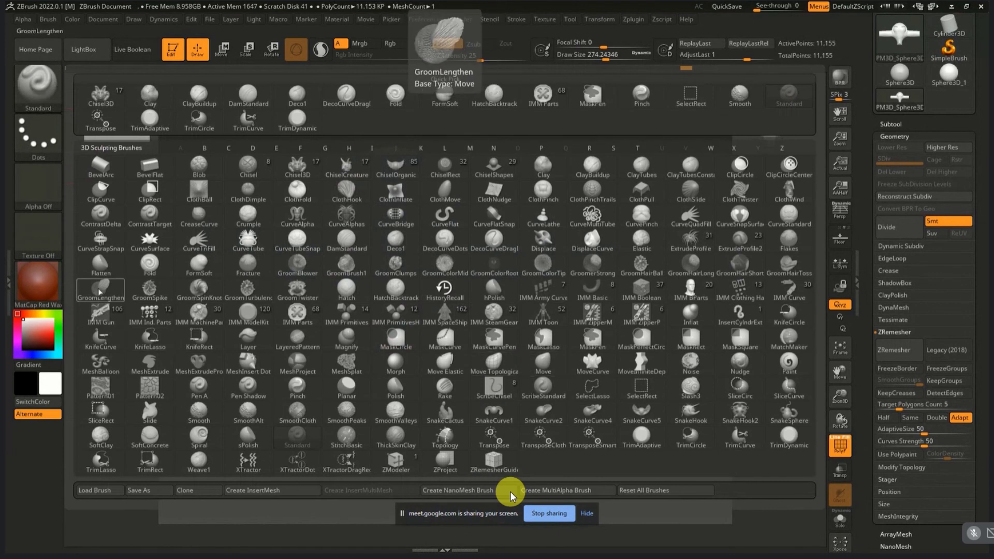
Step: Select the ExtrudeProfile2 brush and turn off the PolyF wireframe overlay
{"action": "left_click", "coordinate": [101, 267]}
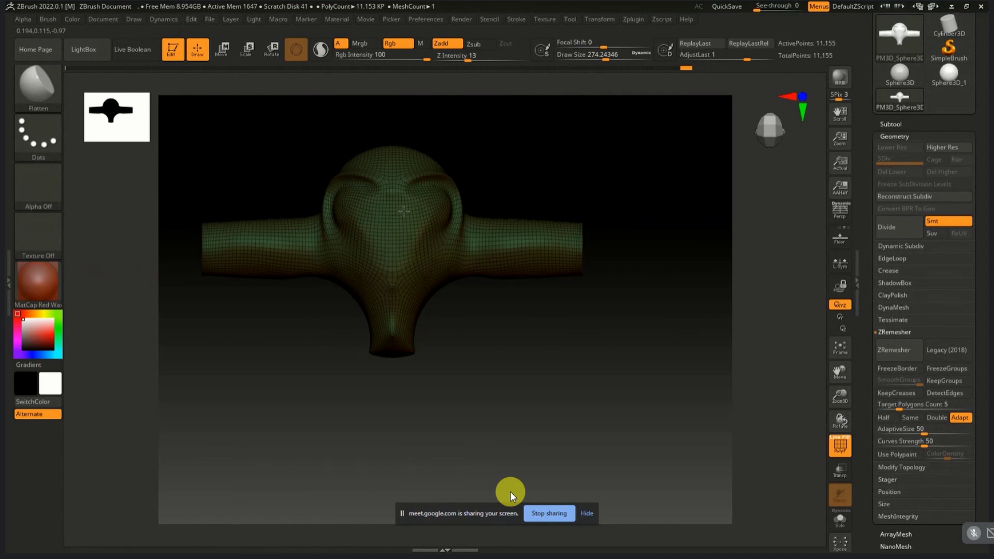
{"action": "left_click", "coordinate": [47, 97]}
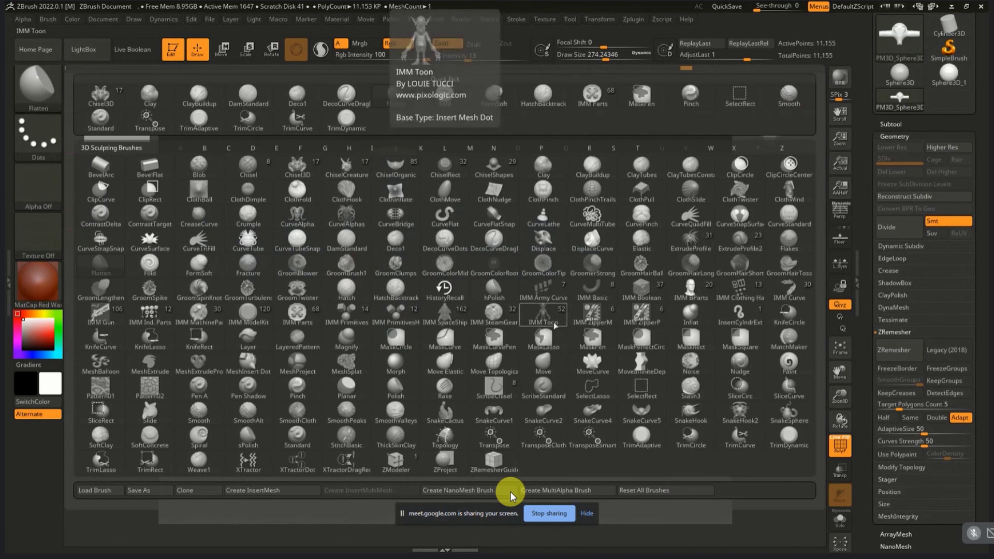
{"action": "left_click", "coordinate": [740, 239]}
{"action": "right_click_drag", "start_coordinate": [334, 240], "coordinate": [827, 452], "text": "alt"}
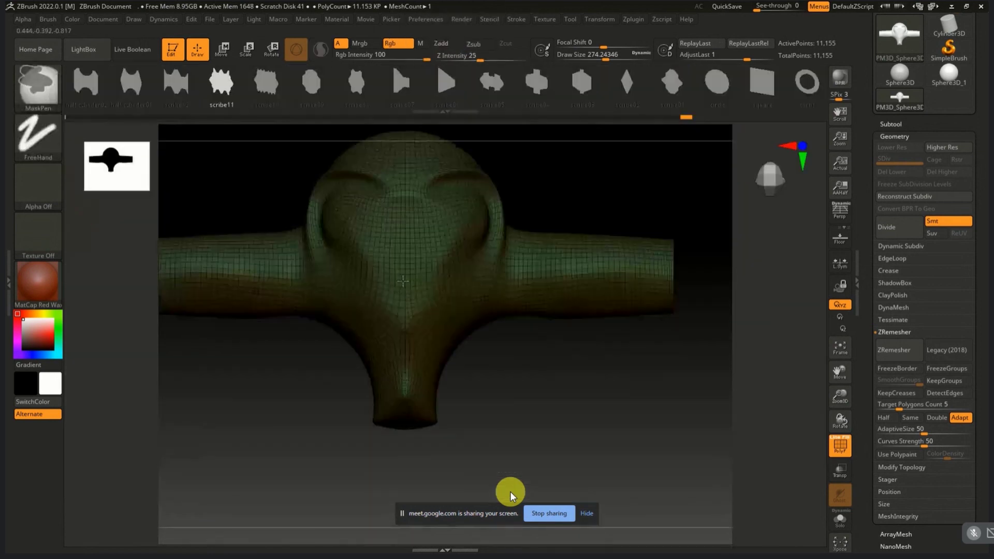
{"action": "left_click", "coordinate": [858, 439]}
{"action": "left_click", "coordinate": [840, 449]}
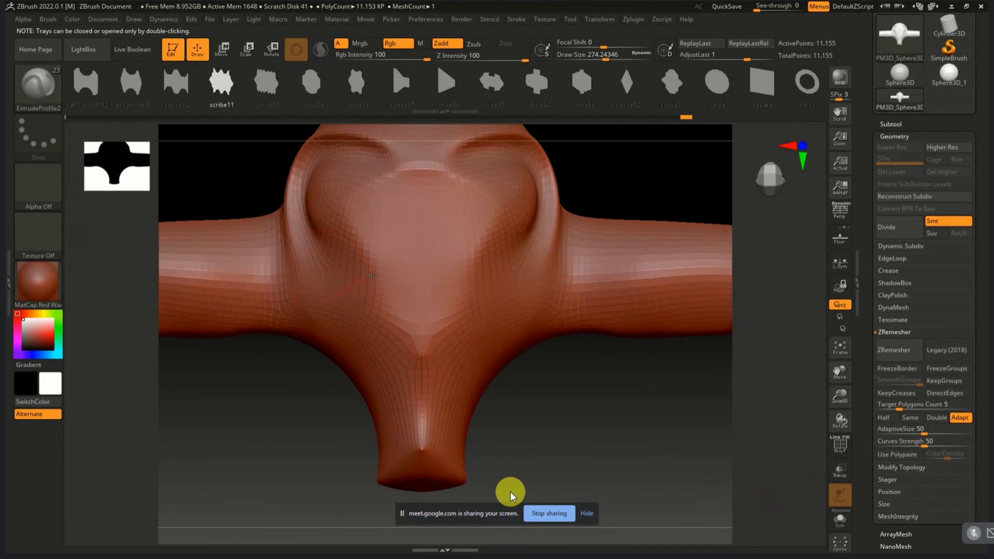
Step: Extrude a stepped band along a curve, then rewind the undo history to the plain sphere
{"action": "left_click_drag", "start_coordinate": [372, 276], "coordinate": [474, 260]}
{"action": "left_click_drag", "start_coordinate": [695, 285], "coordinate": [693, 288]}
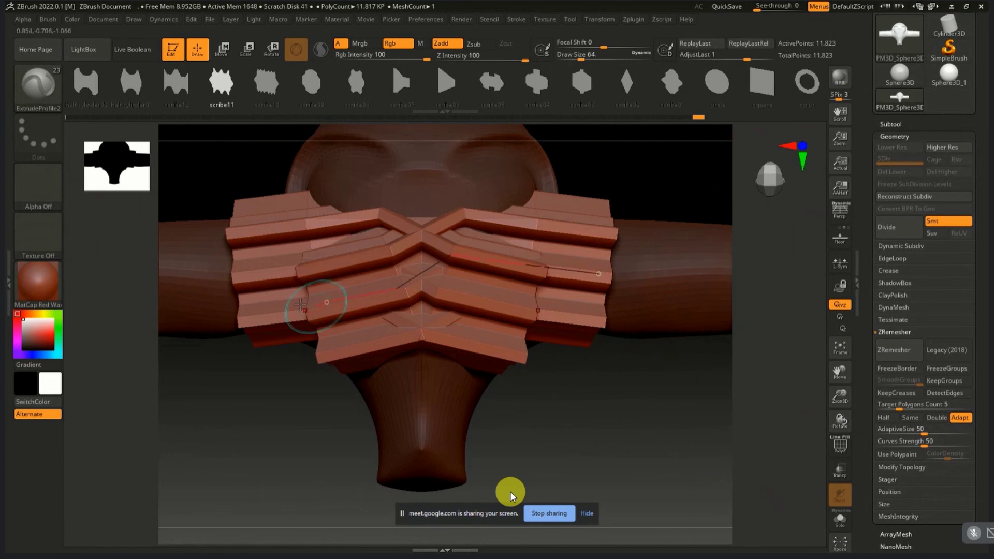
{"action": "left_click_drag", "start_coordinate": [305, 337], "coordinate": [303, 290]}
{"action": "left_click", "coordinate": [130, 233]}
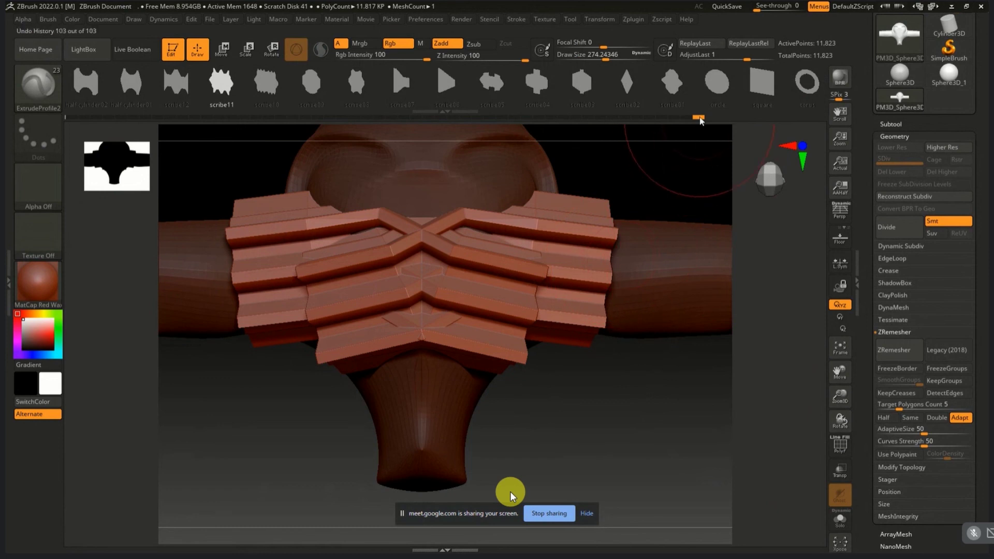
{"action": "left_click_drag", "start_coordinate": [699, 120], "coordinate": [51, 122]}
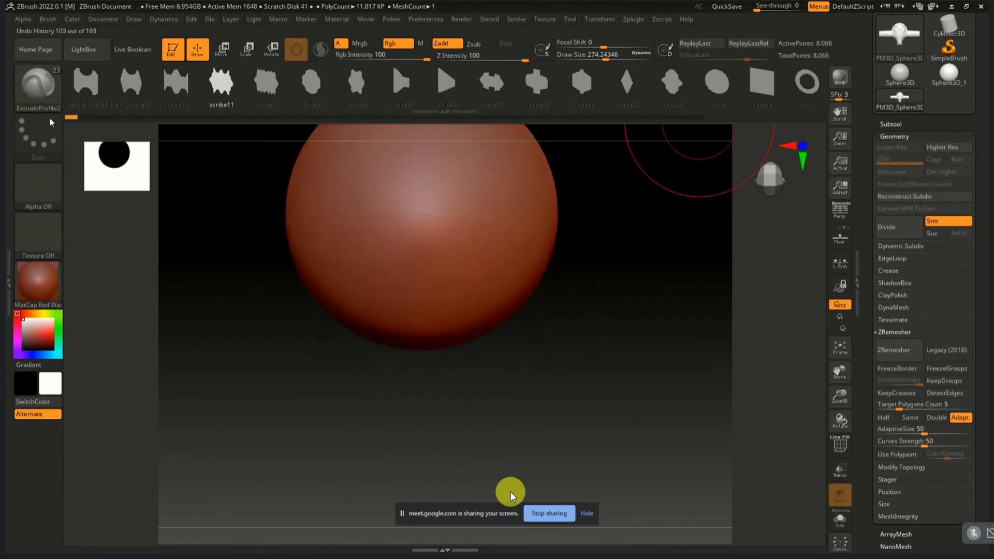
Step: Subdivide the sphere twice to 130,050 points, shrink draw size to about 132, and delete lower levels
{"action": "key", "text": "f"}
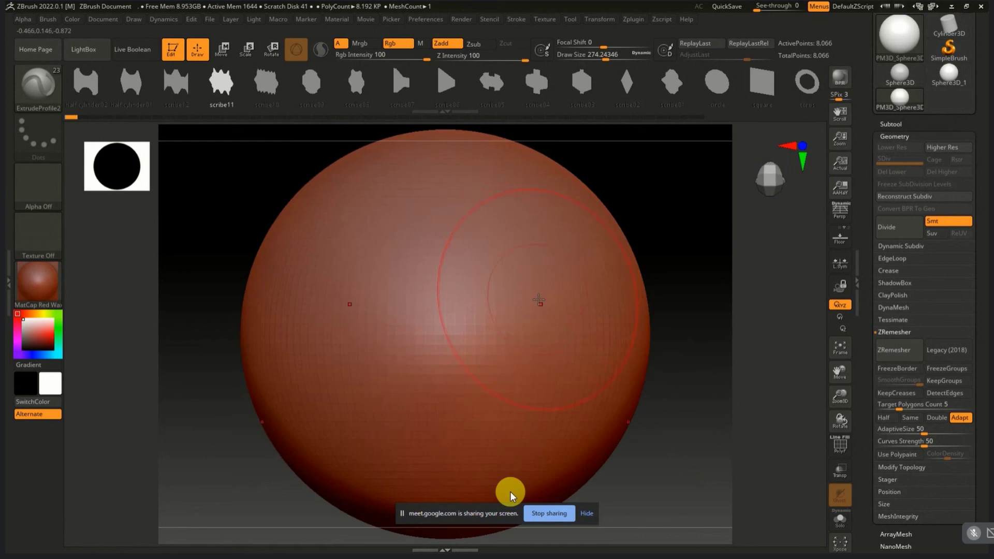
{"action": "key", "text": "ctrl+d"}
{"action": "key", "text": "ctrl+d"}
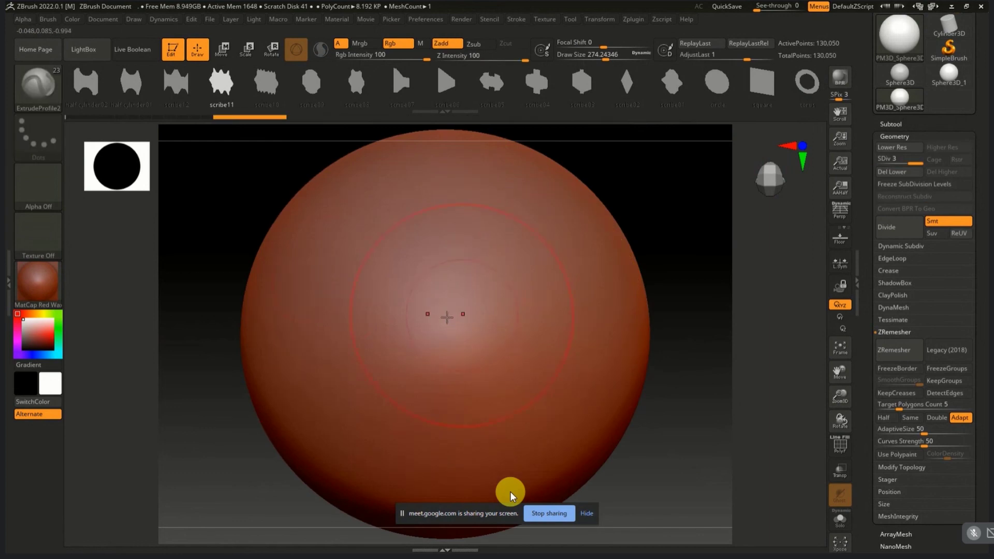
{"action": "key", "text": "s"}
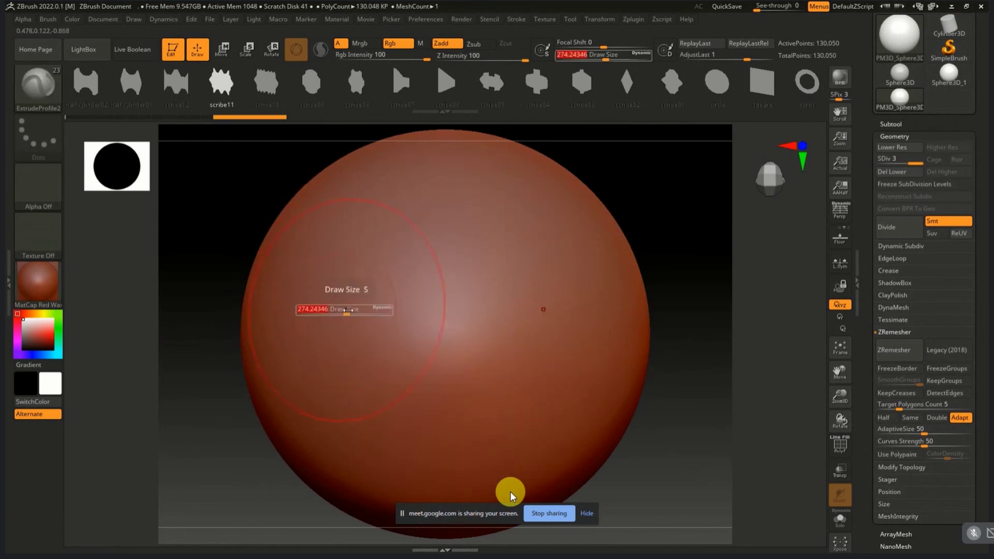
{"action": "mouse_move", "coordinate": [346, 313]}
{"action": "left_mouse_down"}
{"action": "mouse_move", "coordinate": [319, 313]}
{"action": "mouse_move", "coordinate": [423, 325]}
{"action": "left_mouse_up"}
{"action": "left_click_drag", "start_coordinate": [563, 324], "coordinate": [668, 266]}
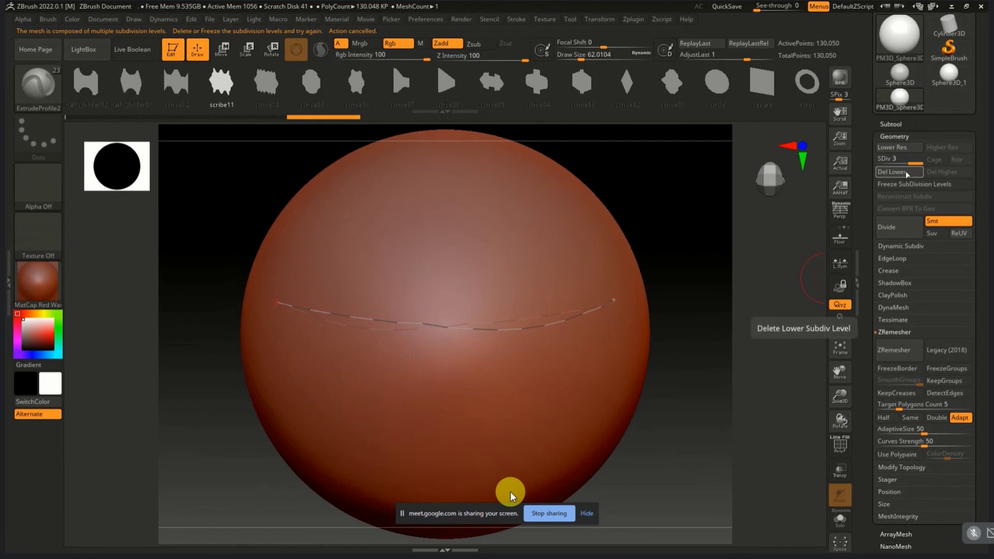
{"action": "left_click", "coordinate": [905, 171]}
{"action": "left_click", "coordinate": [948, 148]}
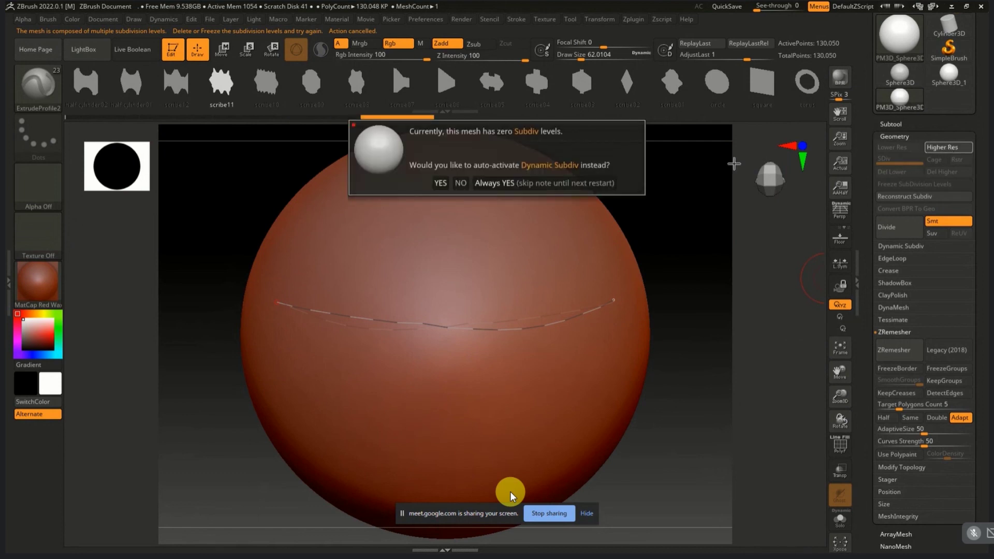
Step: Accept the Dynamic Subdiv prompt, extrude a layered band along the curve, then undo it
{"action": "left_click", "coordinate": [448, 182]}
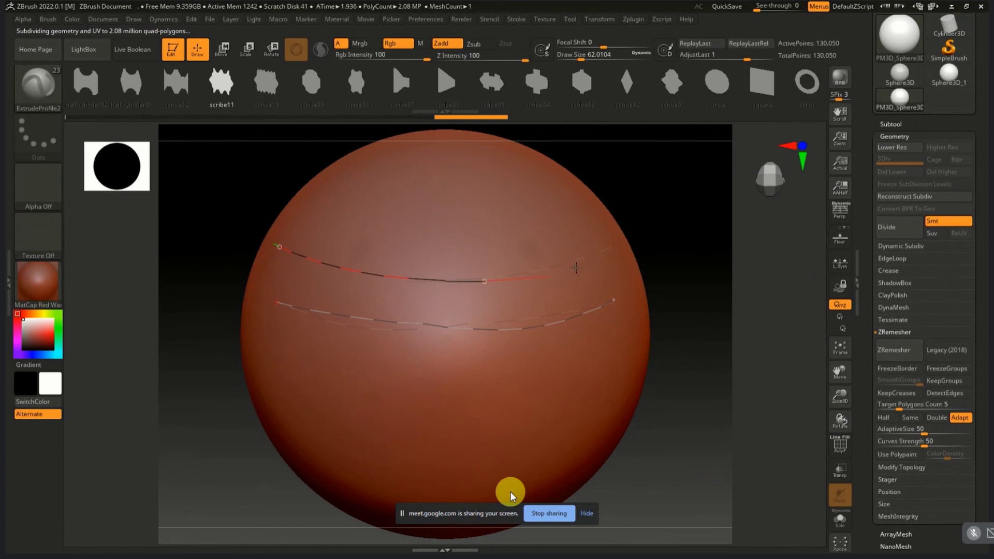
{"action": "left_click", "coordinate": [672, 226]}
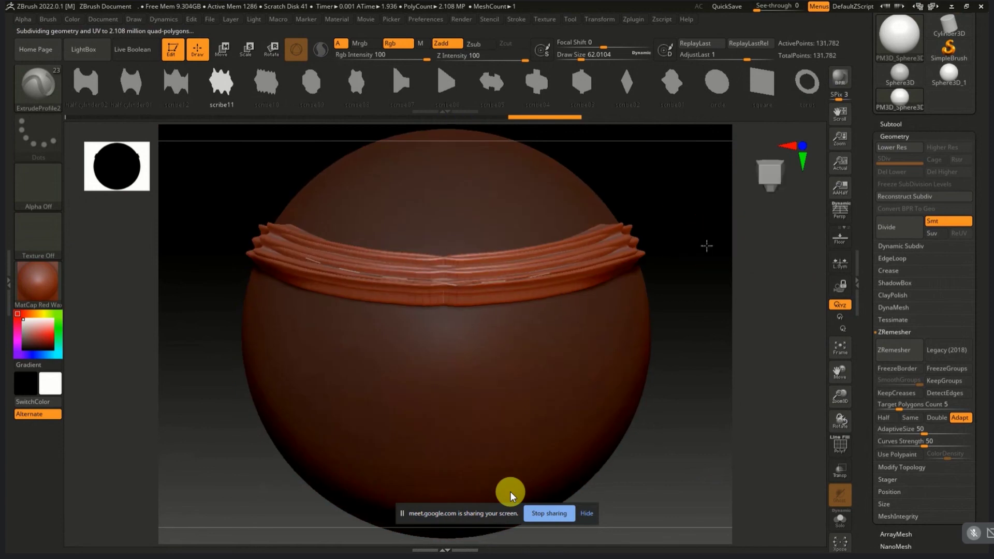
{"action": "left_click_drag", "start_coordinate": [707, 243], "coordinate": [713, 274]}
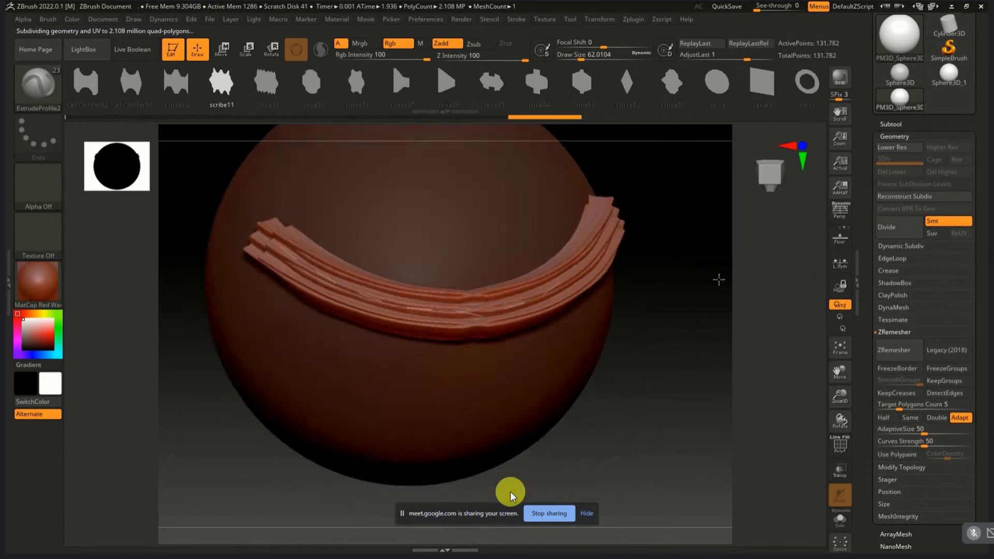
{"action": "left_click", "coordinate": [95, 89]}
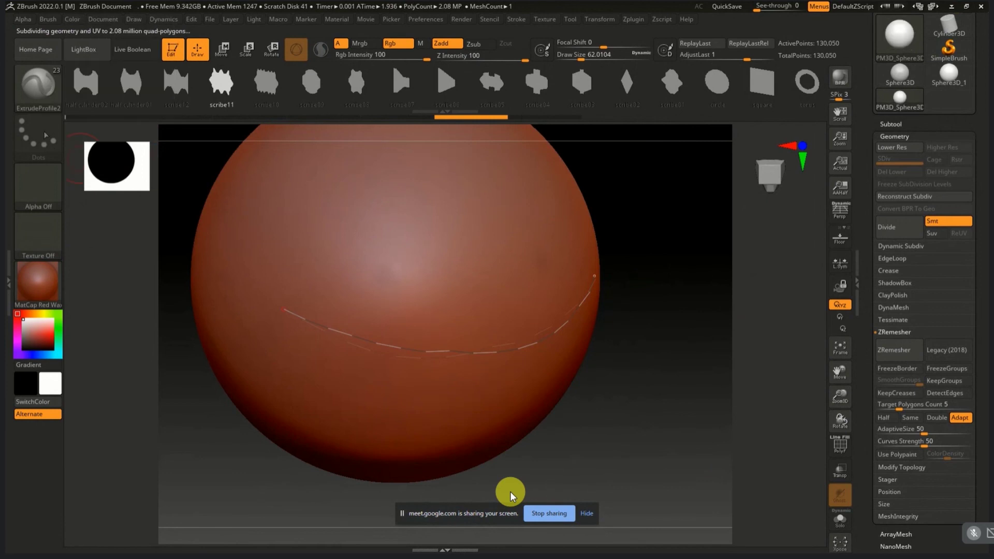
Step: With the scribe10 profile alpha, extrude and reshape a strap around the sphere, then undo it
{"action": "left_click", "coordinate": [266, 82]}
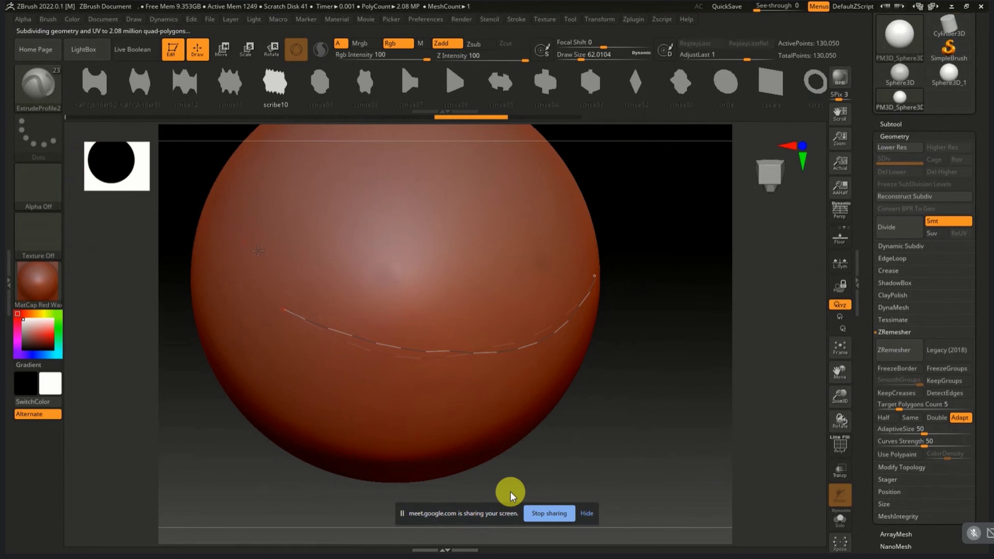
{"action": "left_click_drag", "start_coordinate": [243, 240], "coordinate": [506, 292]}
{"action": "left_click_drag", "start_coordinate": [643, 235], "coordinate": [644, 236]}
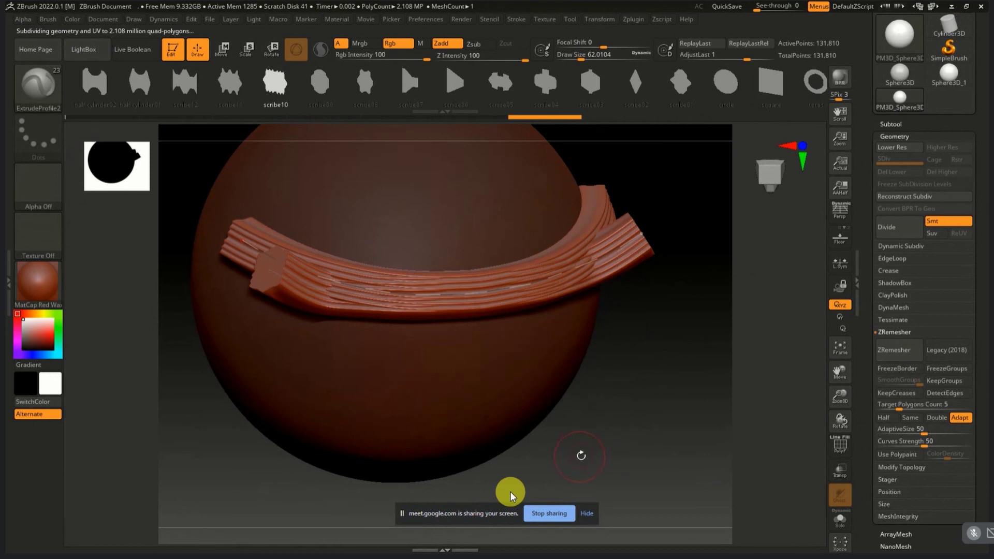
{"action": "mouse_move", "coordinate": [581, 455]}
{"action": "left_mouse_down"}
{"action": "mouse_move", "coordinate": [579, 433]}
{"action": "mouse_move", "coordinate": [597, 457]}
{"action": "mouse_move", "coordinate": [599, 439]}
{"action": "left_mouse_up"}
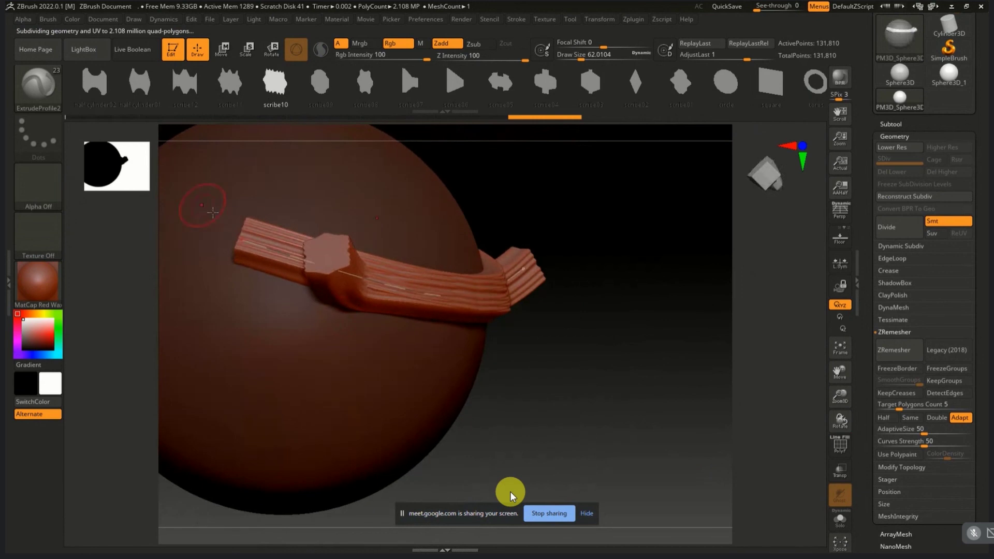
{"action": "mouse_move", "coordinate": [241, 234]}
{"action": "left_mouse_down"}
{"action": "mouse_move", "coordinate": [215, 213]}
{"action": "mouse_move", "coordinate": [275, 327]}
{"action": "mouse_move", "coordinate": [267, 359]}
{"action": "left_mouse_up"}
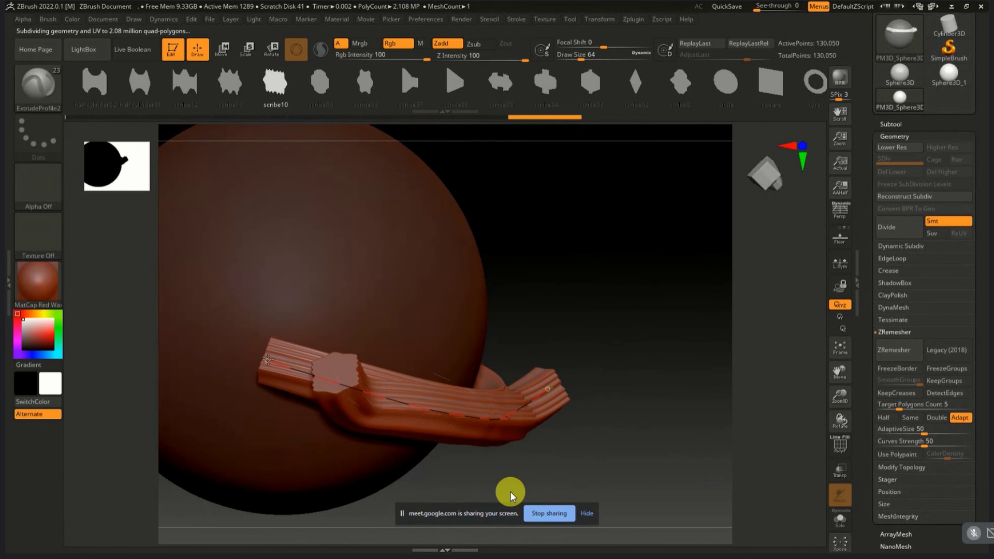
{"action": "key", "text": "ctrl+z"}
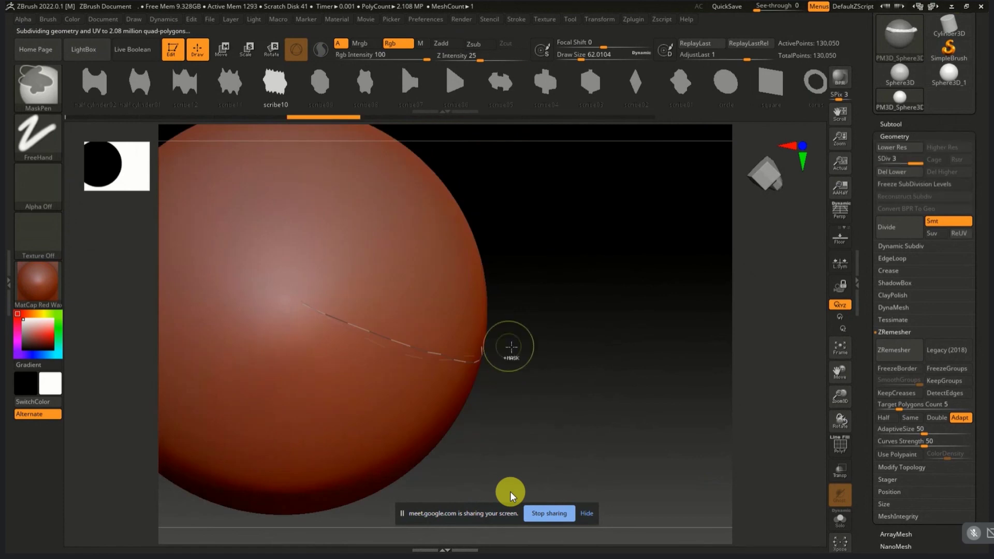
Step: Clear leftover curves, delete lower subdivision levels, and re-raise the sphere's resolution
{"action": "key", "text": "ctrl+z"}
{"action": "key", "text": "ctrl+z"}
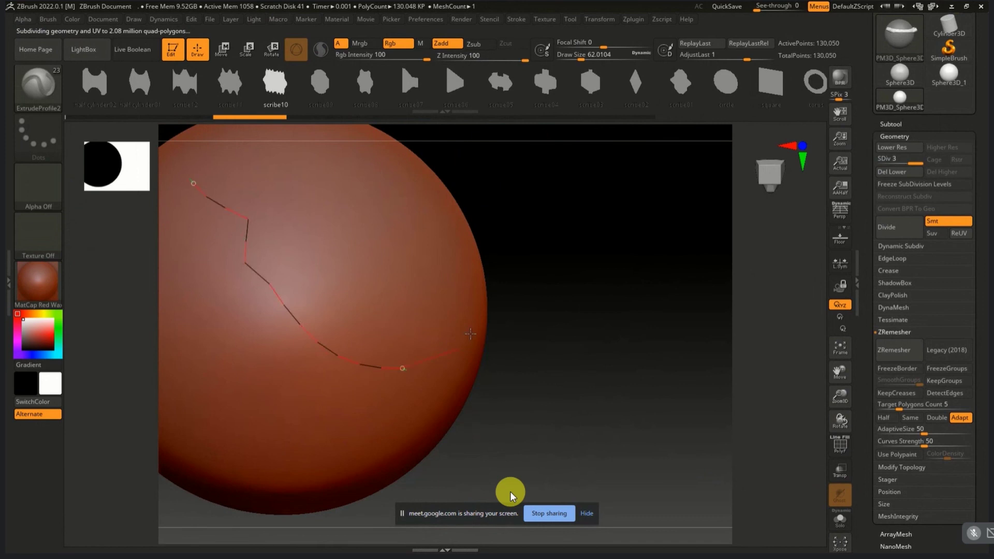
{"action": "left_click_drag", "start_coordinate": [470, 334], "coordinate": [470, 332]}
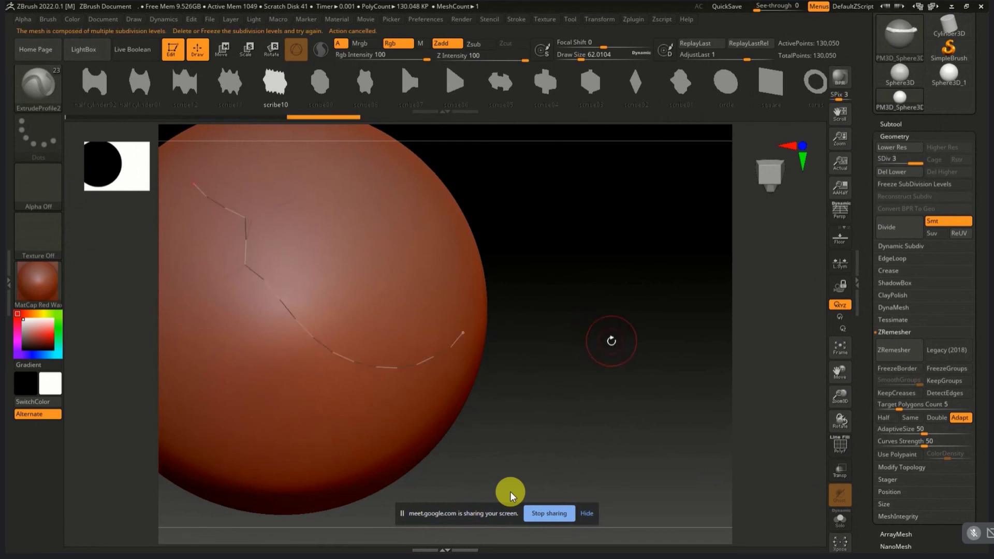
{"action": "left_click", "coordinate": [615, 338]}
{"action": "mouse_move", "coordinate": [618, 335]}
{"action": "left_mouse_down"}
{"action": "mouse_move", "coordinate": [664, 355]}
{"action": "mouse_move", "coordinate": [649, 347]}
{"action": "left_mouse_up"}
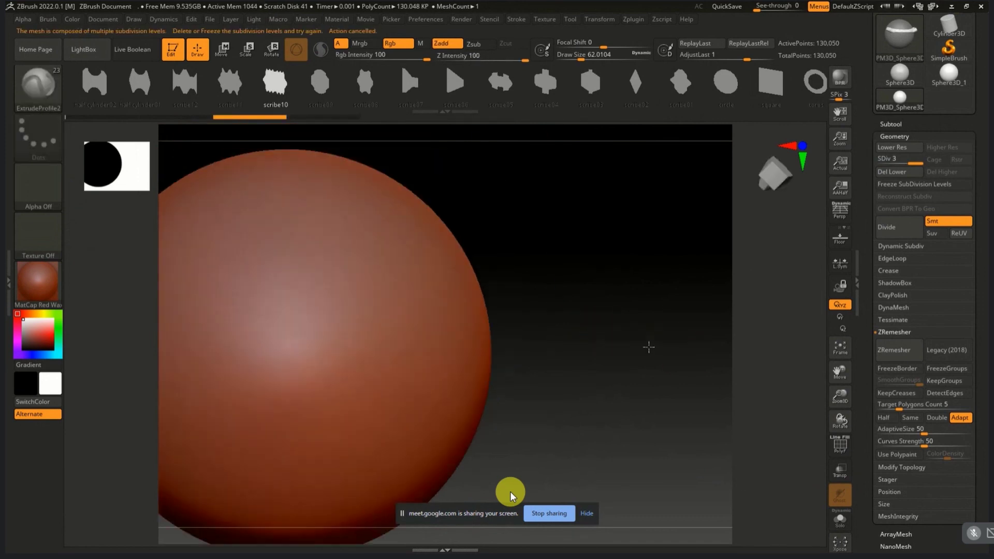
{"action": "left_click", "coordinate": [906, 172]}
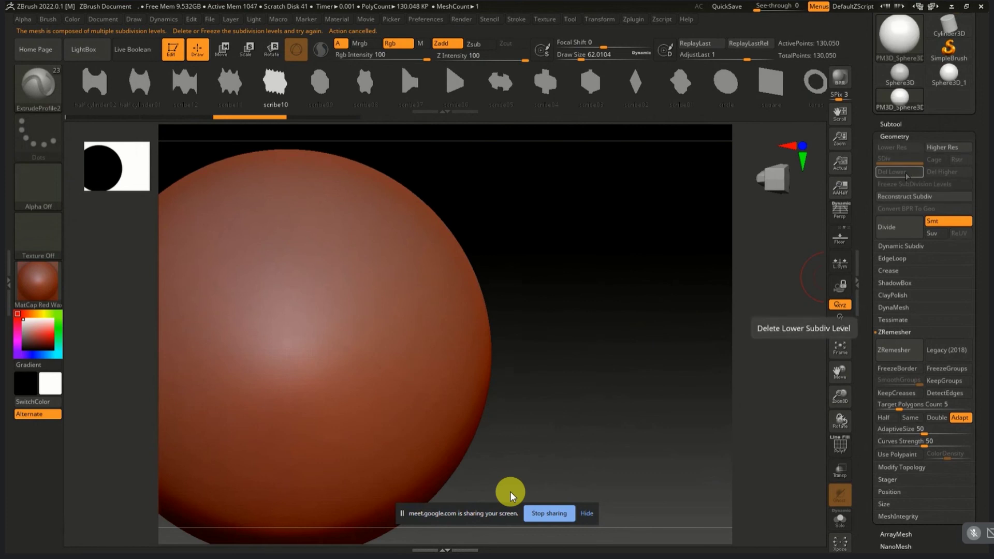
{"action": "left_click", "coordinate": [938, 148]}
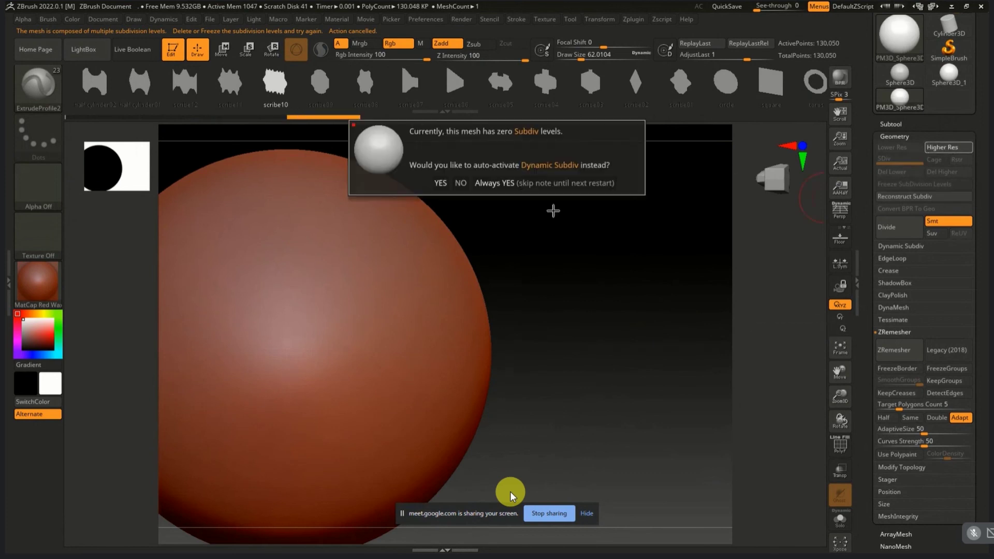
{"action": "left_click", "coordinate": [440, 183]}
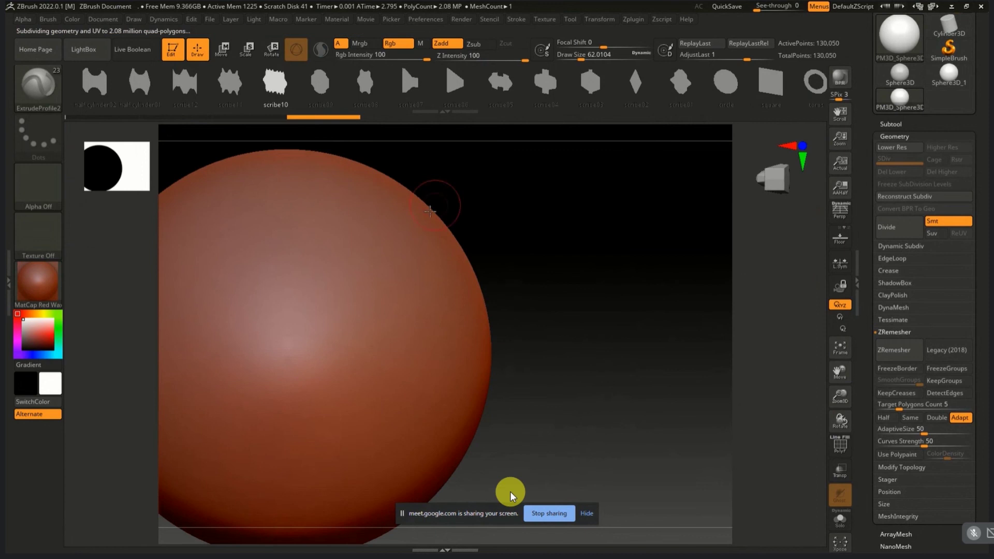
Step: Extrude a ribbed scribe10 tube across the sphere, then drop to the lowest subdivision level
{"action": "key", "text": "f"}
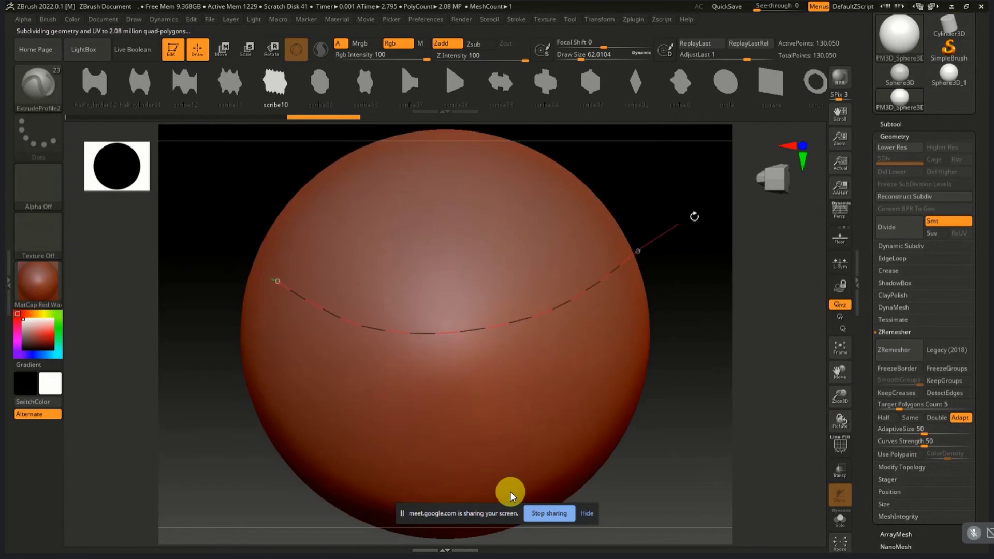
{"action": "left_click_drag", "start_coordinate": [695, 216], "coordinate": [691, 257]}
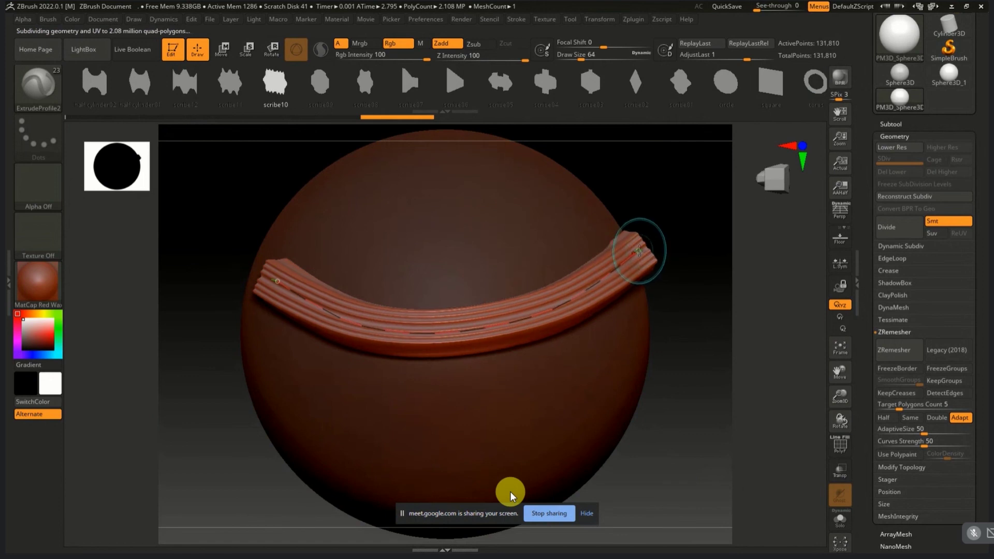
{"action": "mouse_move", "coordinate": [638, 252]}
{"action": "left_mouse_down"}
{"action": "mouse_move", "coordinate": [641, 281]}
{"action": "mouse_move", "coordinate": [644, 233]}
{"action": "left_mouse_up"}
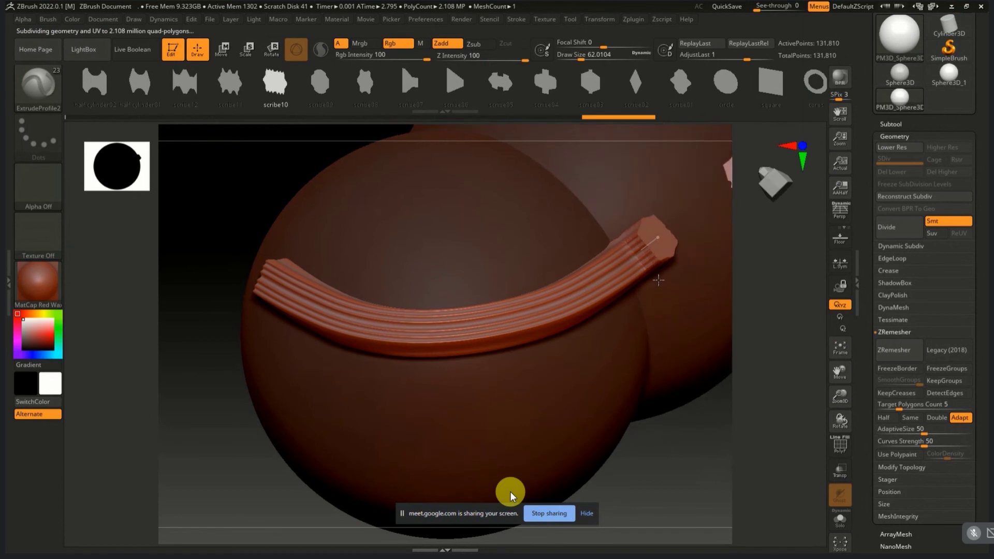
{"action": "key", "text": "ctrl"}
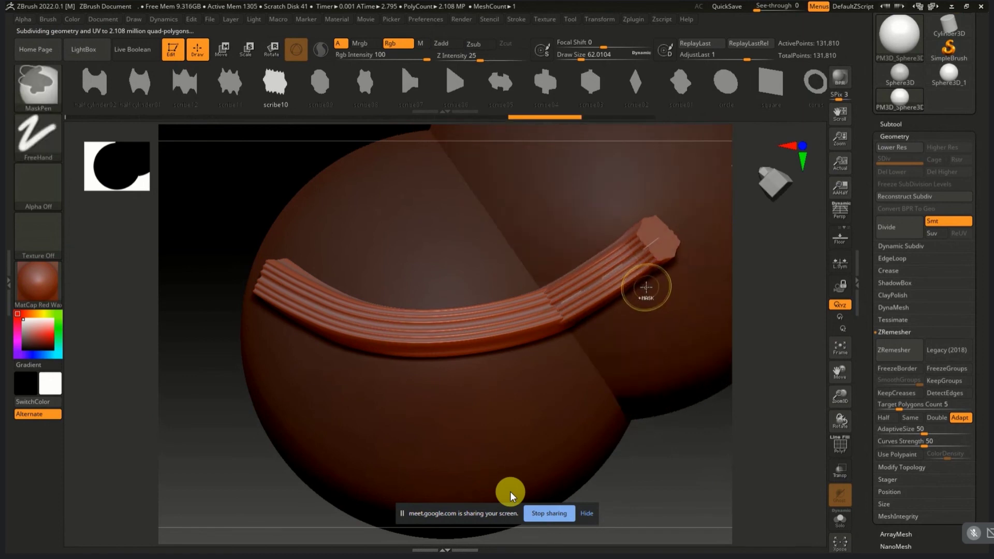
{"action": "key", "text": "shift+d"}
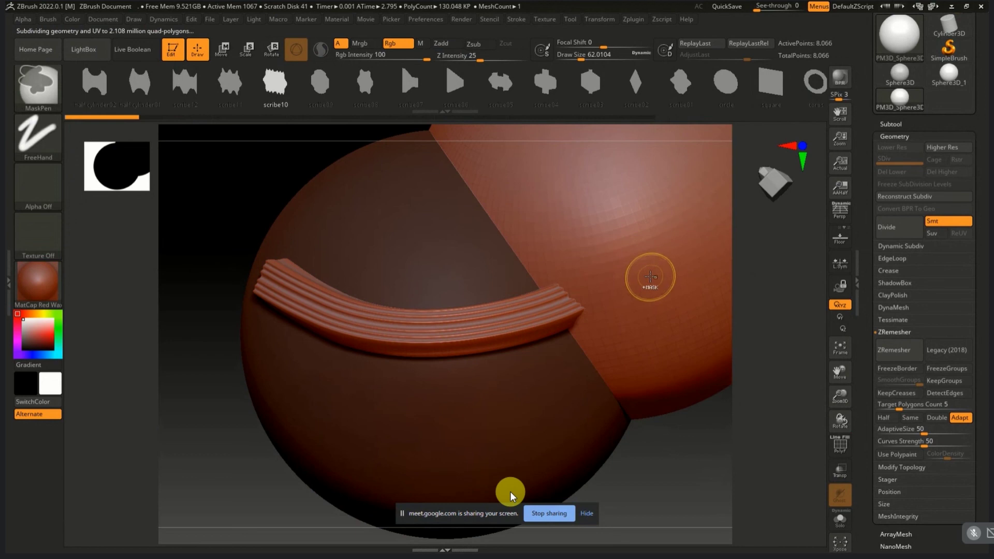
Step: Clear the layer to remove the strap, leaving a plain 8,066-point sphere framed in view
{"action": "left_click", "coordinate": [230, 20]}
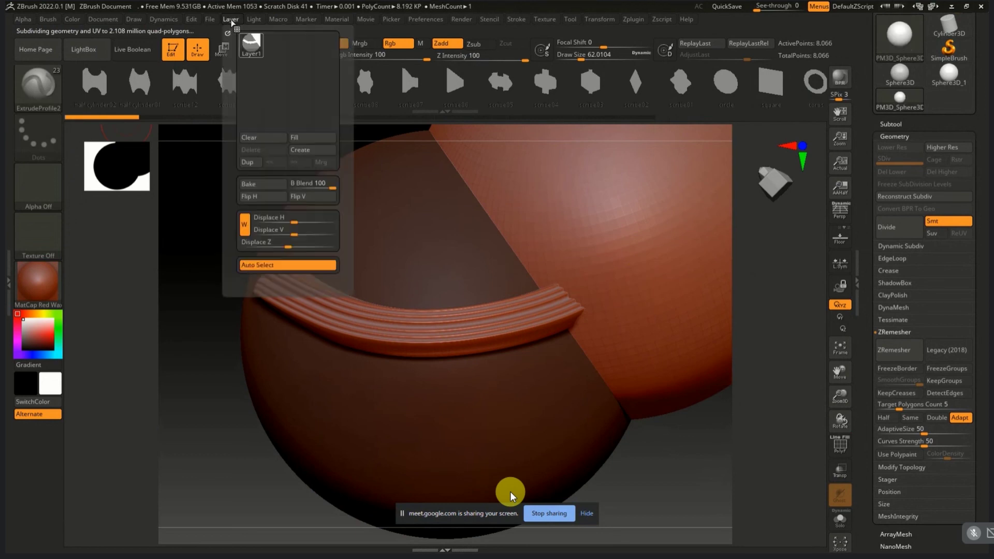
{"action": "left_click", "coordinate": [263, 138]}
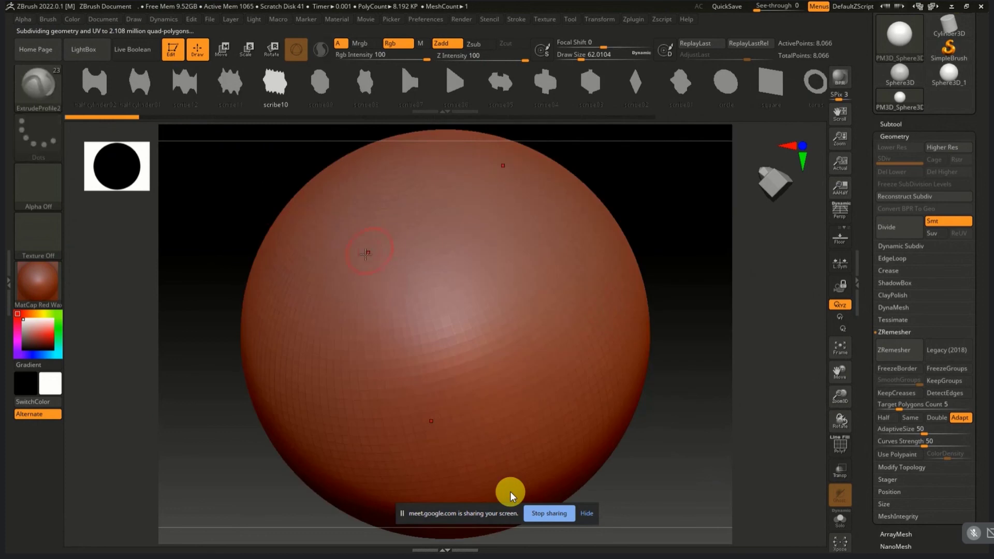
{"action": "right_click_drag", "start_coordinate": [377, 288], "coordinate": [390, 327]}
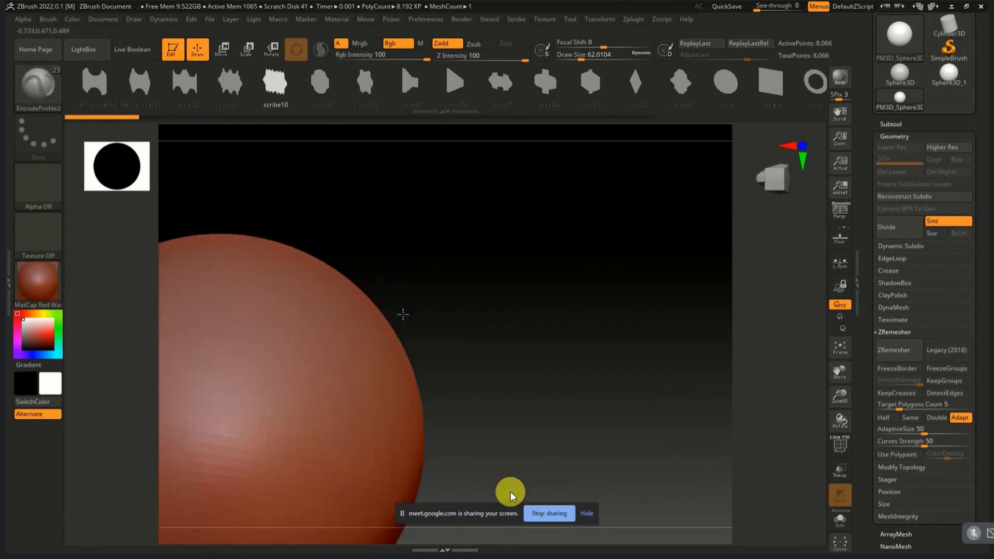
{"action": "key", "text": "f"}
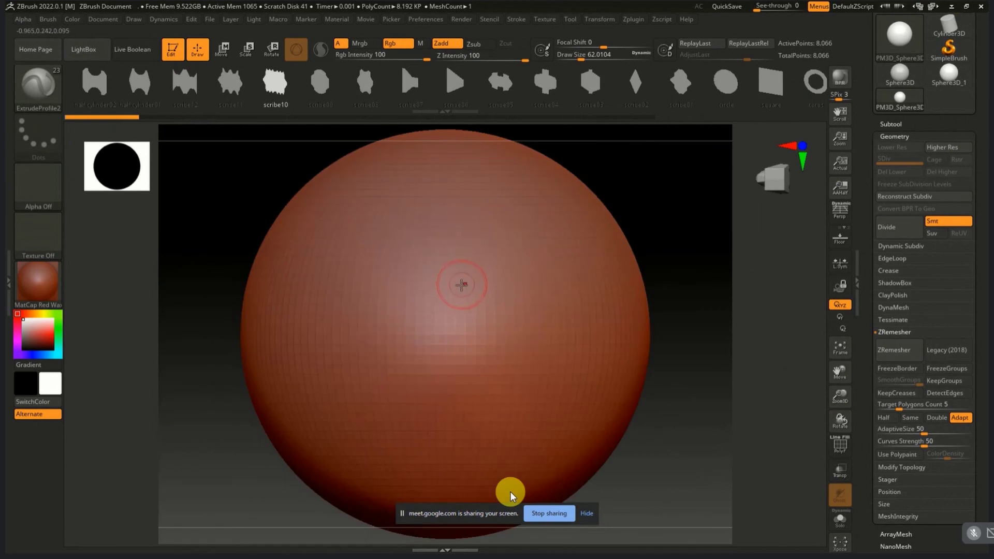
{"action": "left_click", "coordinate": [257, 22]}
{"action": "left_click", "coordinate": [231, 21]}
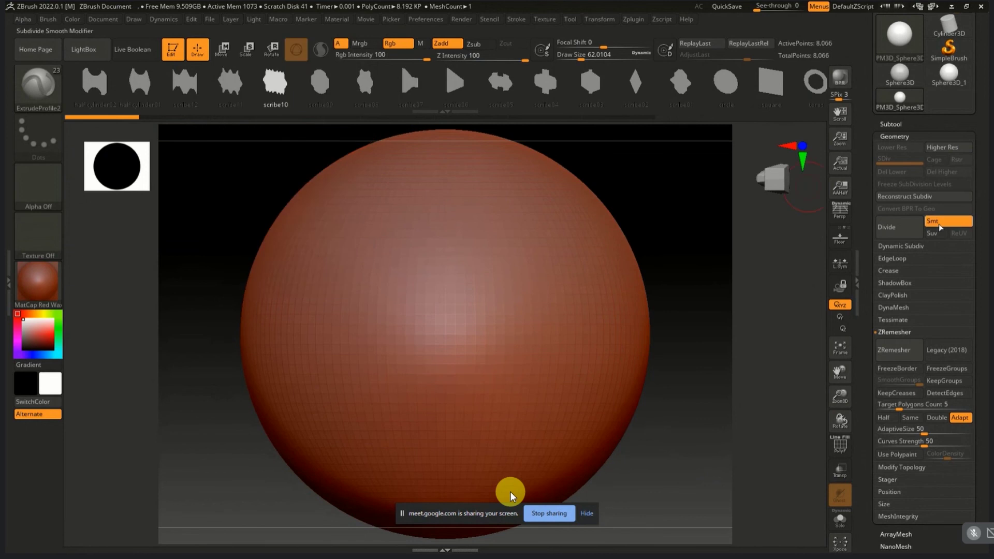
{"action": "left_click_drag", "start_coordinate": [949, 127], "coordinate": [923, 237]}
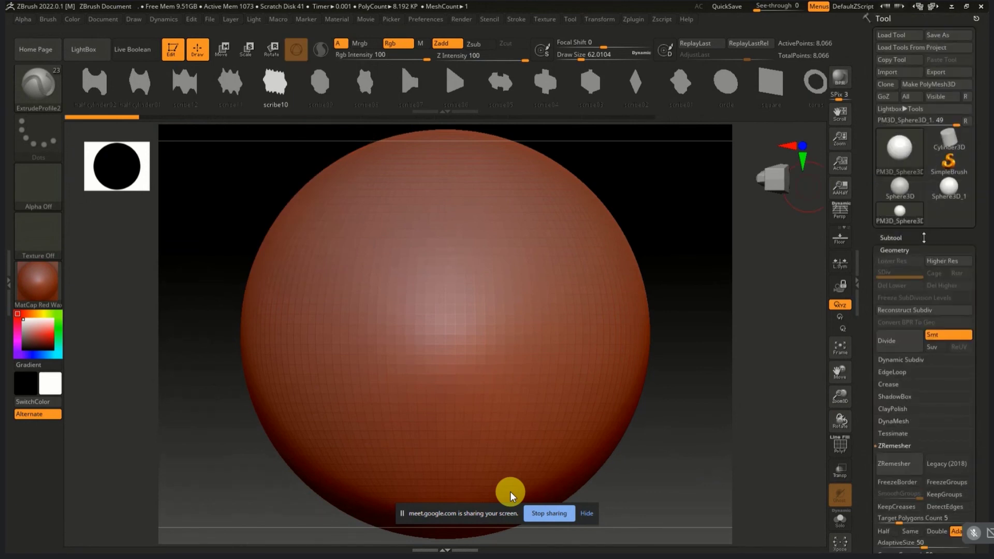
Step: Clone the sphere tool and subdivide the copy twice, clearing a cancelled curve
{"action": "left_click", "coordinate": [931, 84]}
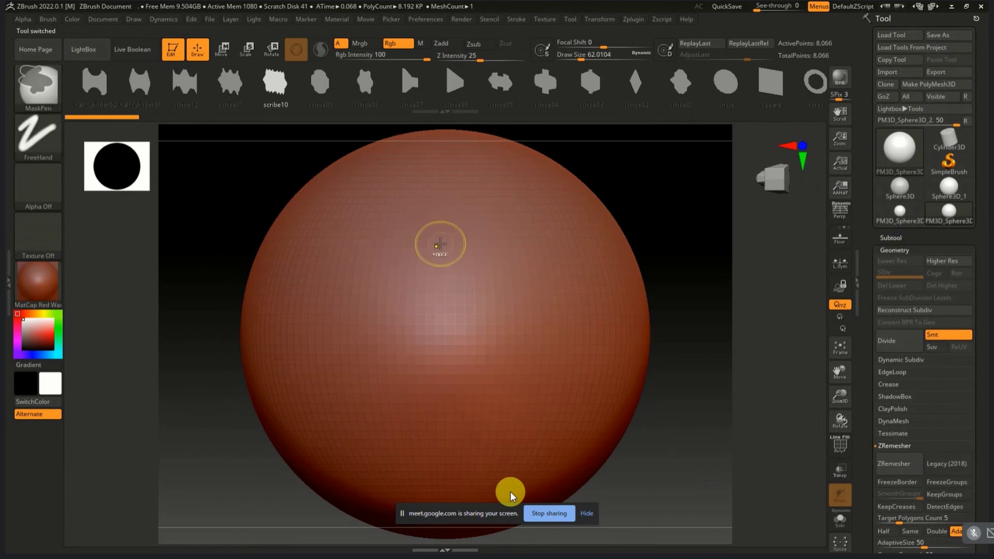
{"action": "key", "text": "ctrl+d"}
{"action": "key", "text": "ctrl+d"}
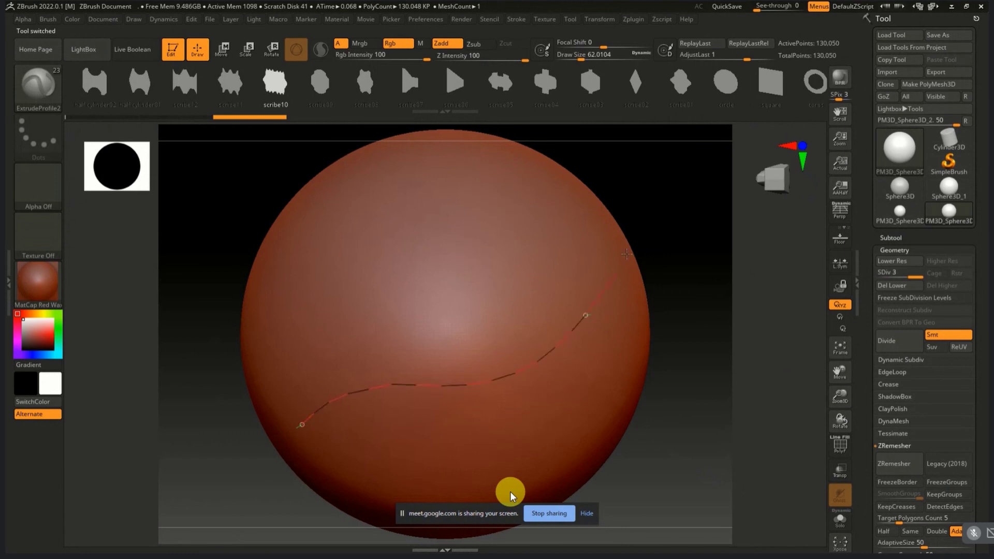
{"action": "left_click_drag", "start_coordinate": [626, 254], "coordinate": [627, 259]}
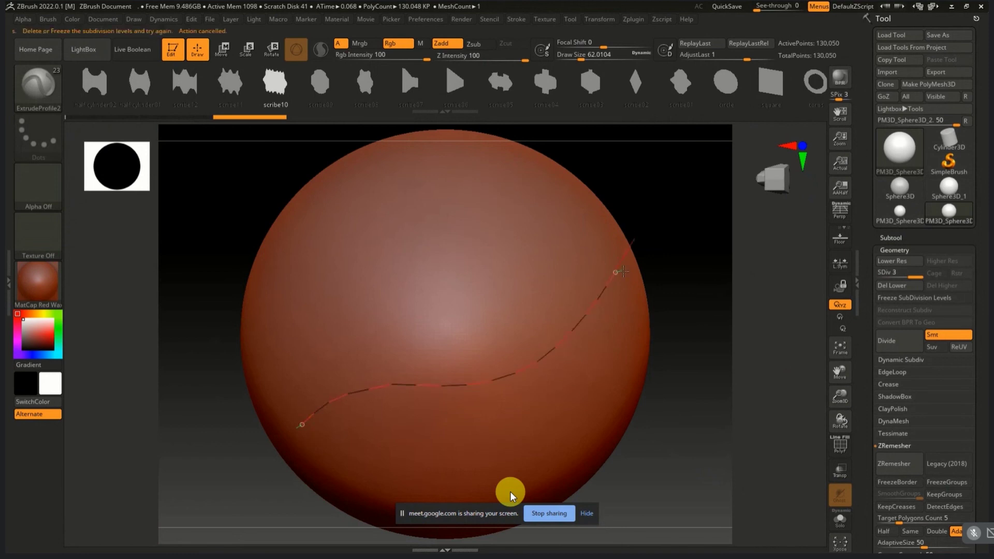
{"action": "left_click", "coordinate": [672, 372]}
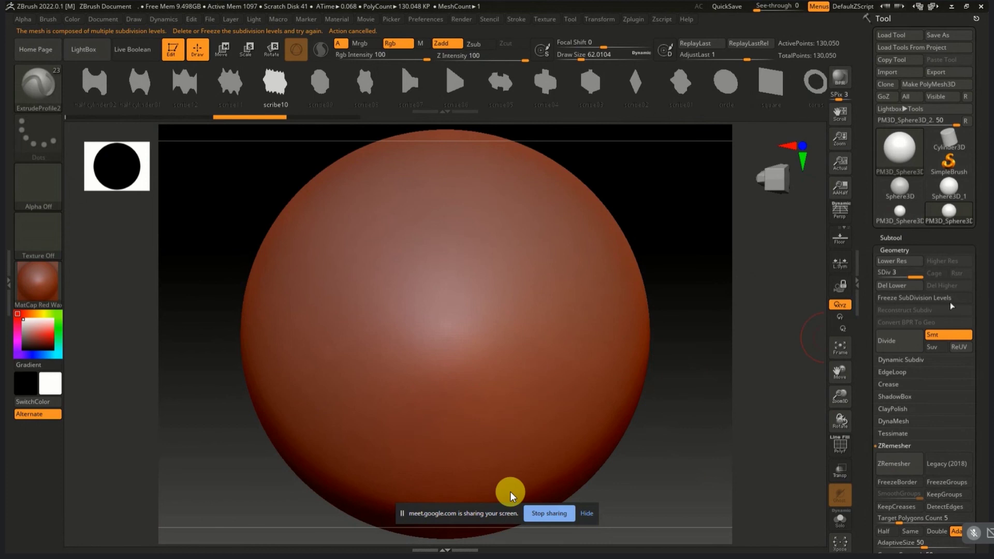
Step: At the lowest level, draw a curve across the sphere's upper half and delete higher subdivisions
{"action": "left_click", "coordinate": [908, 262]}
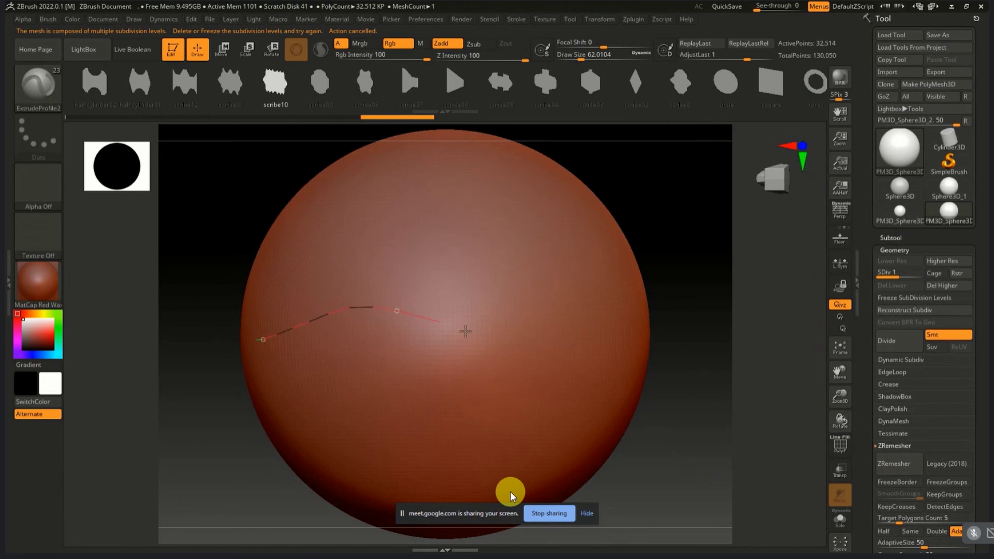
{"action": "left_click_drag", "start_coordinate": [466, 331], "coordinate": [600, 308]}
{"action": "left_click_drag", "start_coordinate": [672, 232], "coordinate": [681, 271]}
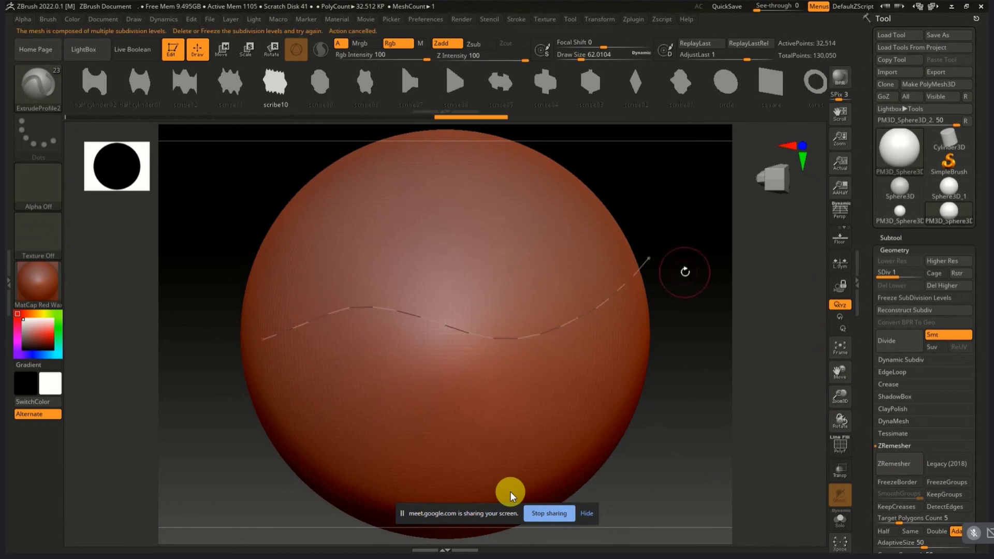
{"action": "left_click", "coordinate": [683, 271]}
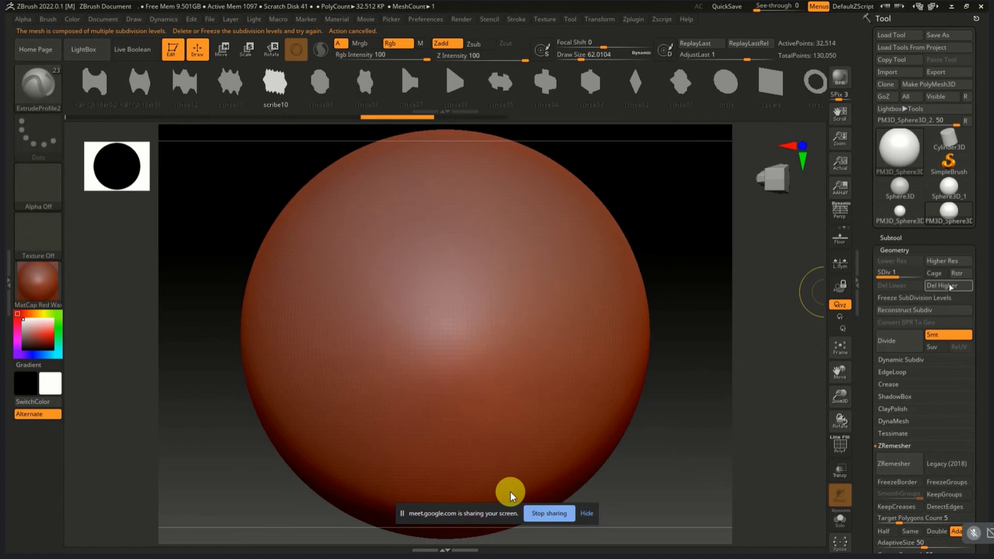
{"action": "left_click", "coordinate": [947, 288]}
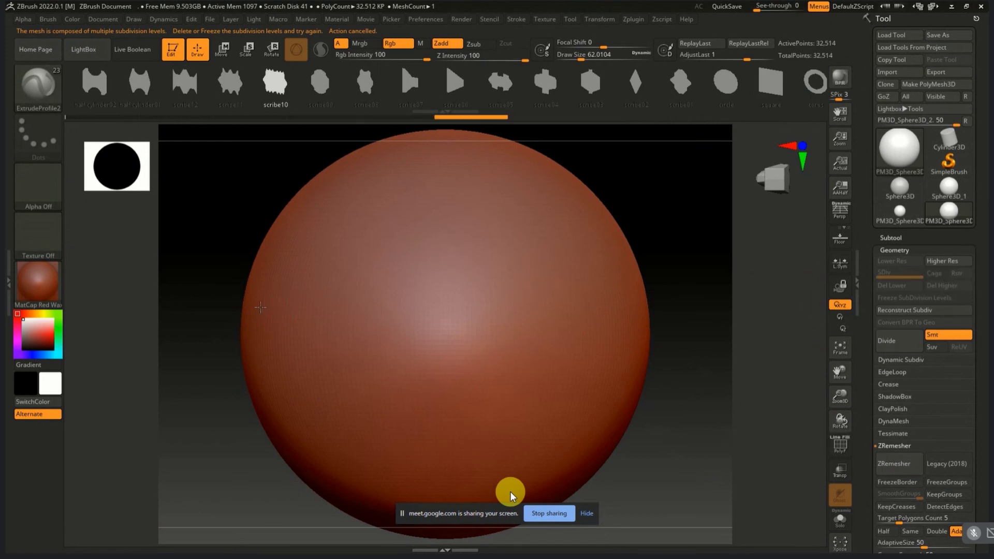
Step: Extrude a ribbon along the curve, inspect it from several angles, and undo back to the curve
{"action": "left_click", "coordinate": [625, 228]}
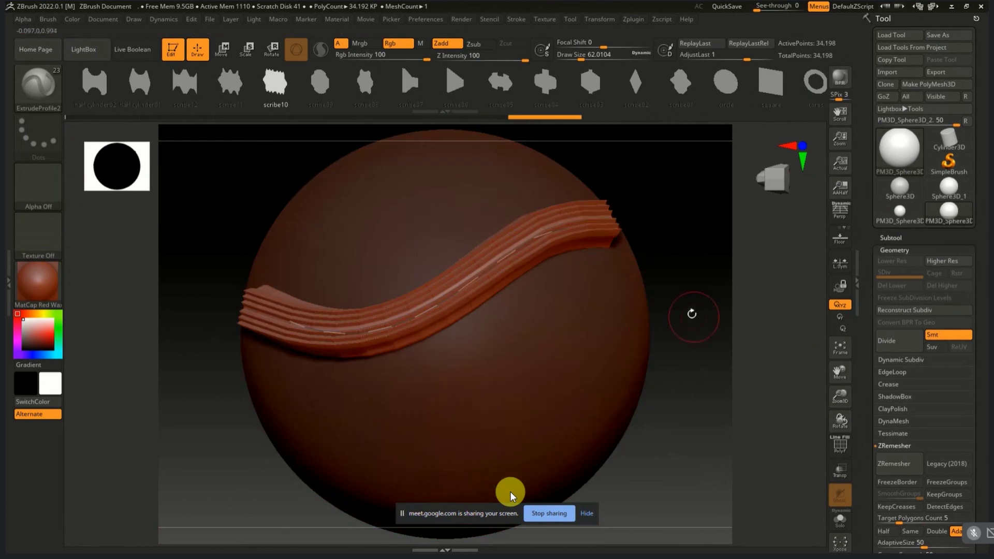
{"action": "mouse_move", "coordinate": [691, 314]}
{"action": "left_mouse_down"}
{"action": "mouse_move", "coordinate": [703, 339]}
{"action": "mouse_move", "coordinate": [713, 332]}
{"action": "left_mouse_up"}
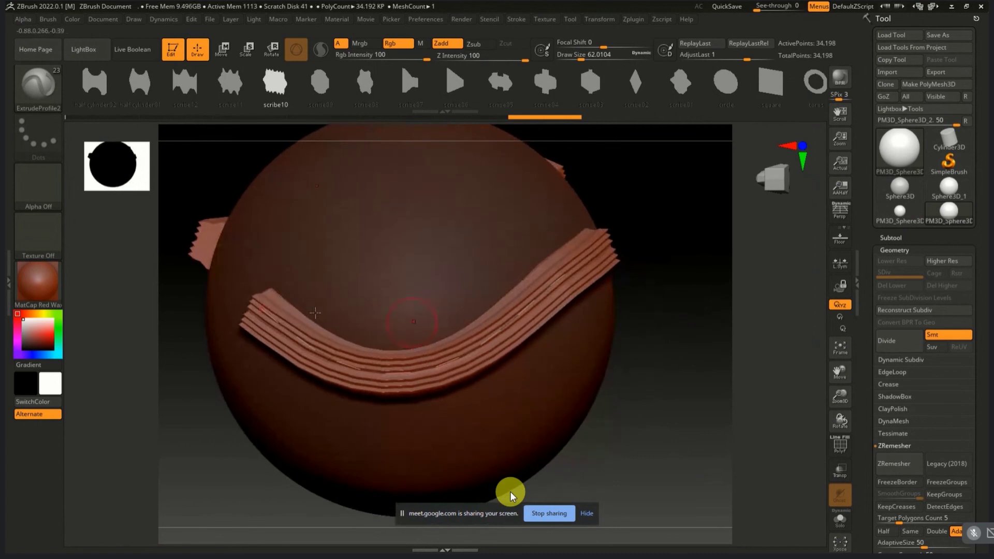
{"action": "key", "text": "ctrl+z"}
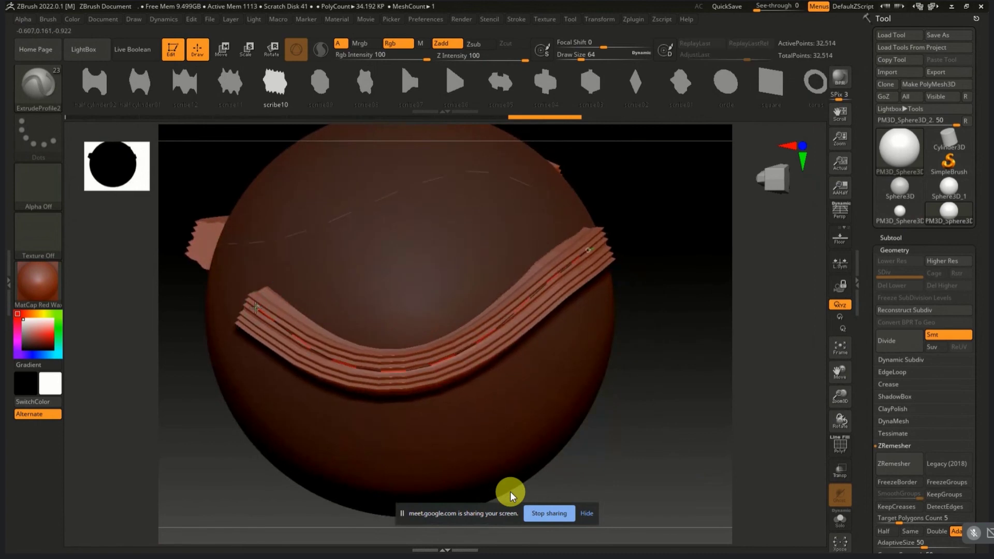
{"action": "mouse_move", "coordinate": [255, 308]}
{"action": "left_mouse_down"}
{"action": "mouse_move", "coordinate": [593, 256]}
{"action": "mouse_move", "coordinate": [583, 423]}
{"action": "mouse_move", "coordinate": [562, 448]}
{"action": "left_mouse_up"}
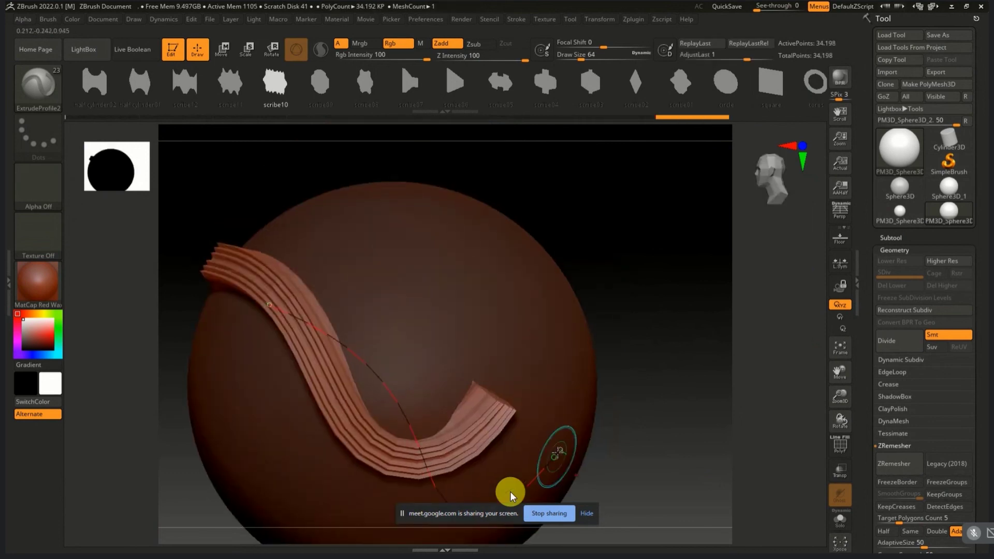
{"action": "left_click_drag", "start_coordinate": [596, 348], "coordinate": [545, 325]}
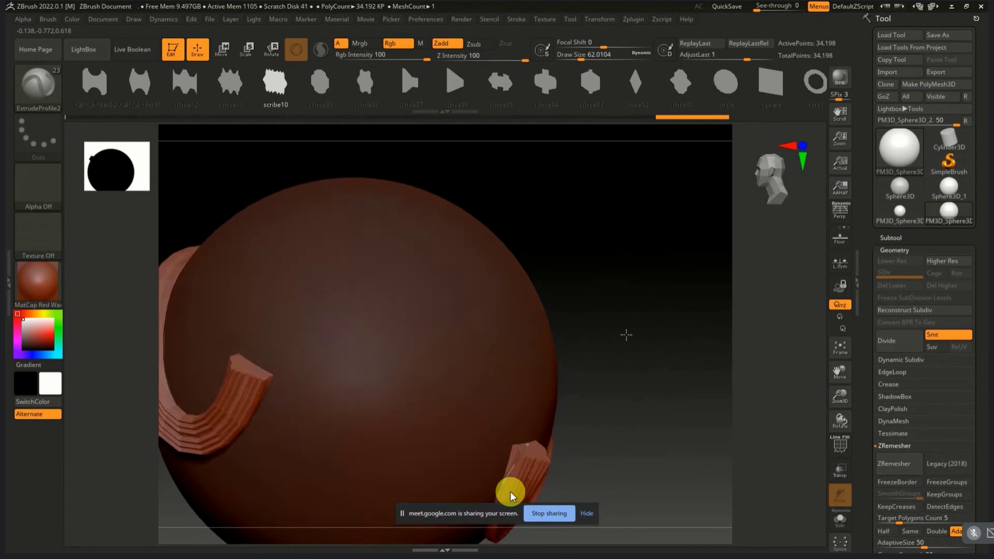
{"action": "key", "text": "ctrl+z"}
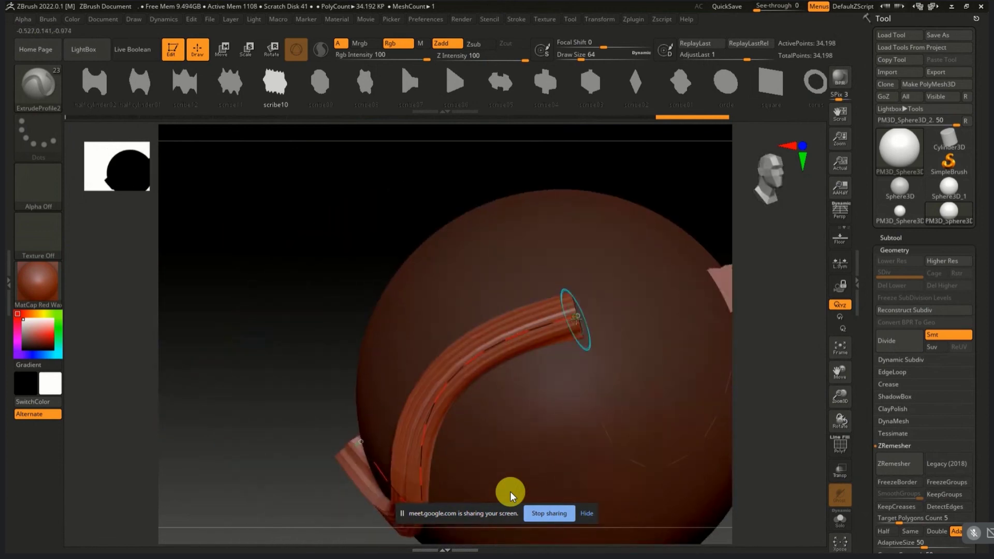
{"action": "key", "text": "ctrl+shift+z"}
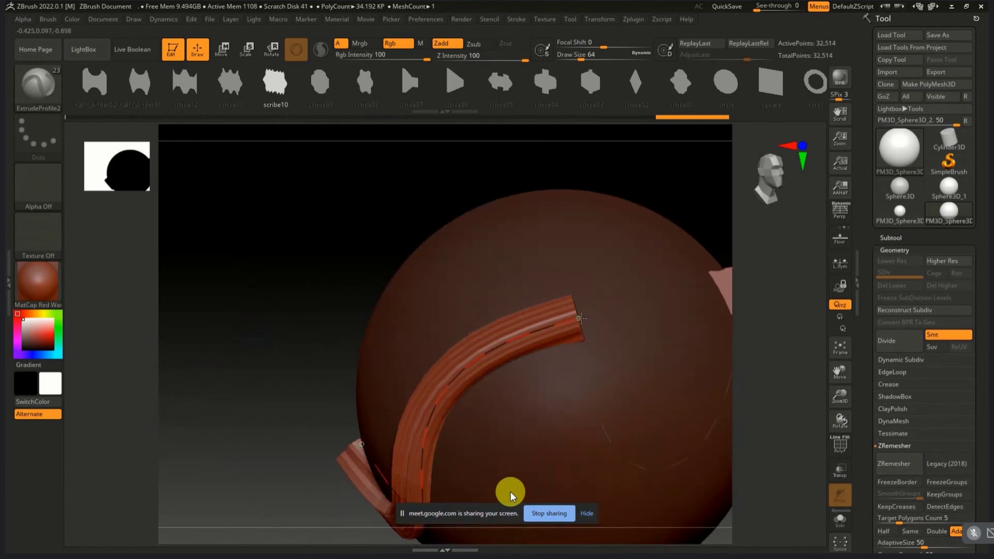
{"action": "left_click_drag", "start_coordinate": [313, 311], "coordinate": [426, 352]}
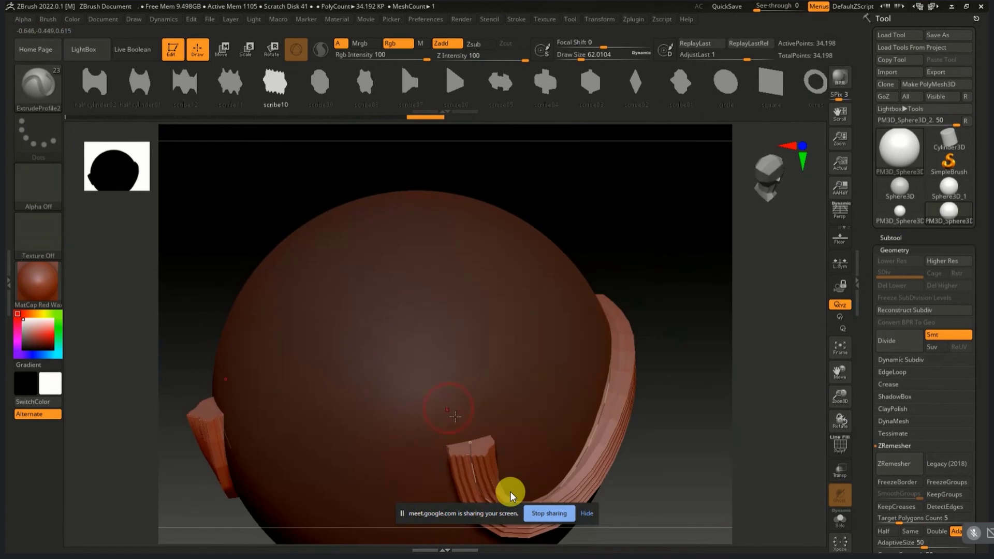
{"action": "key", "text": "ctrl+z"}
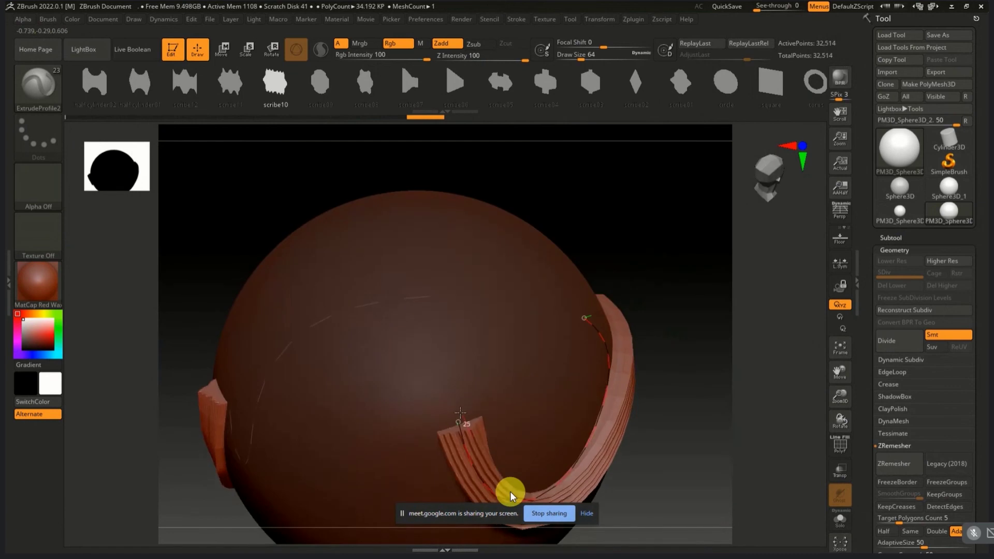
Step: Move the curve ends and rebuild it as a thick strip wrapping the sphere, then undo an edit
{"action": "mouse_move", "coordinate": [458, 420]}
{"action": "left_mouse_down"}
{"action": "mouse_move", "coordinate": [310, 437]}
{"action": "mouse_move", "coordinate": [491, 406]}
{"action": "left_mouse_up"}
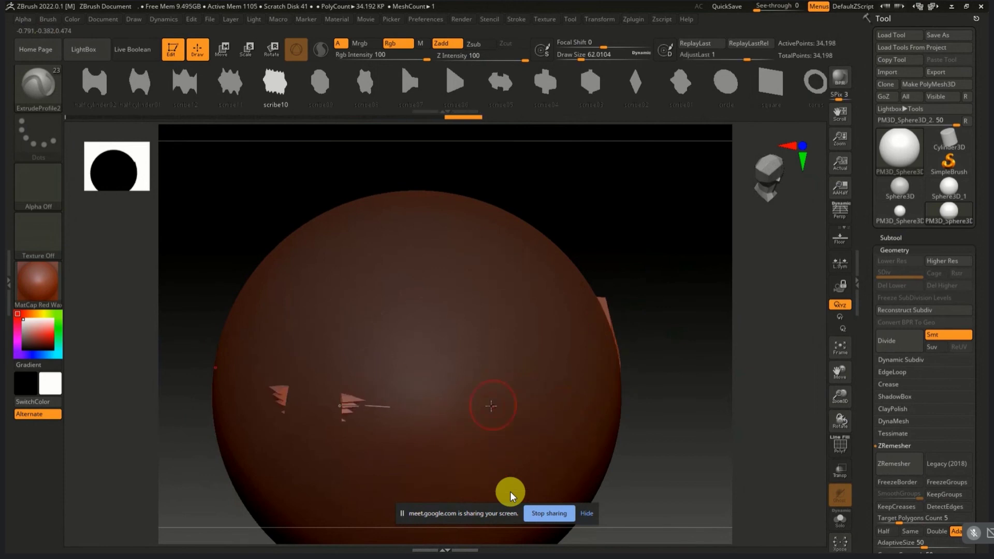
{"action": "left_click", "coordinate": [465, 403]}
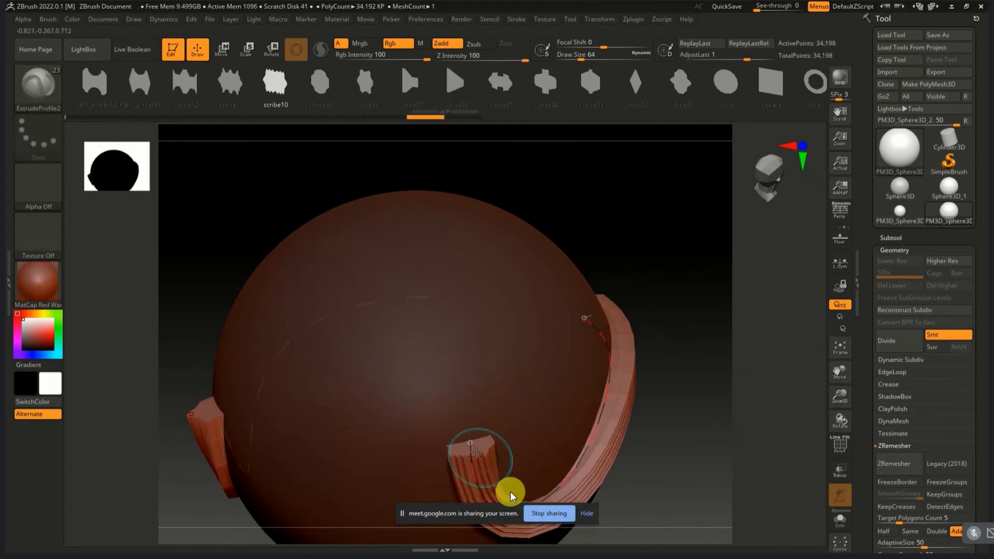
{"action": "left_click_drag", "start_coordinate": [469, 442], "coordinate": [465, 439]}
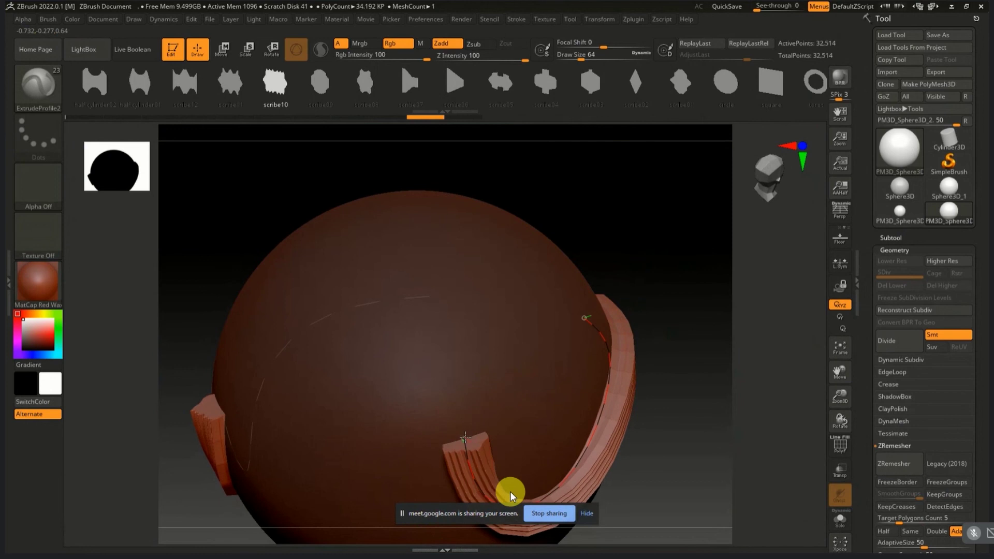
{"action": "left_click_drag", "start_coordinate": [590, 457], "coordinate": [579, 447]}
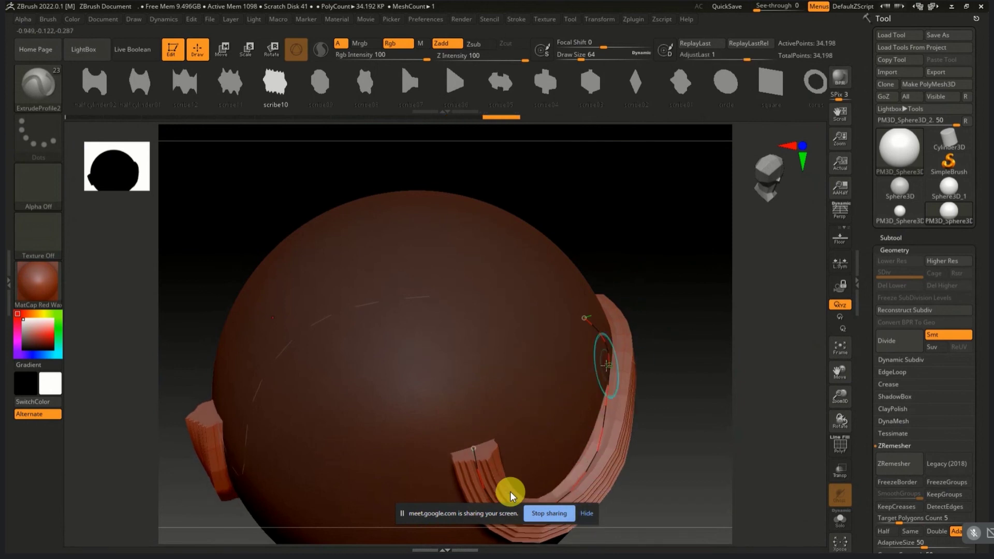
{"action": "left_click_drag", "start_coordinate": [605, 365], "coordinate": [613, 362]}
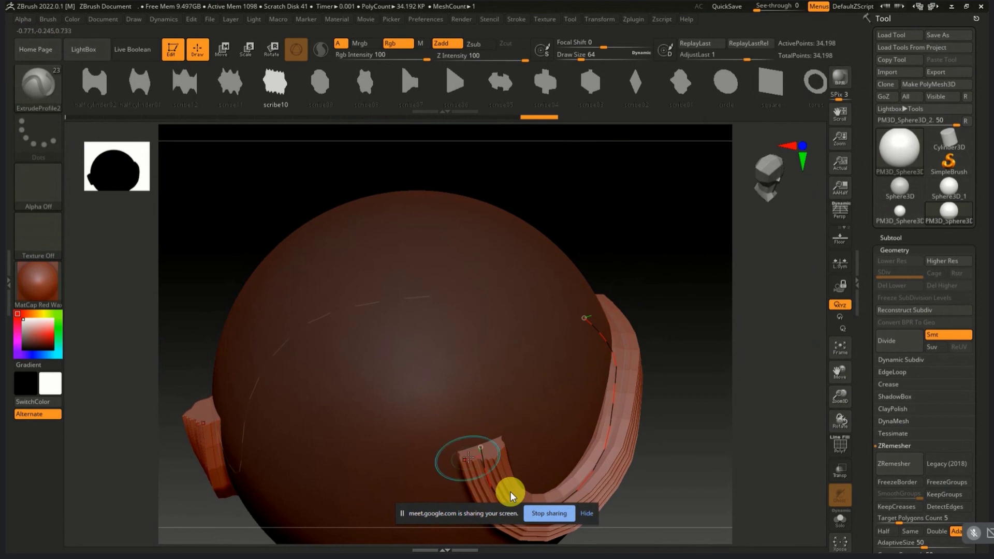
{"action": "left_click_drag", "start_coordinate": [468, 457], "coordinate": [452, 446]}
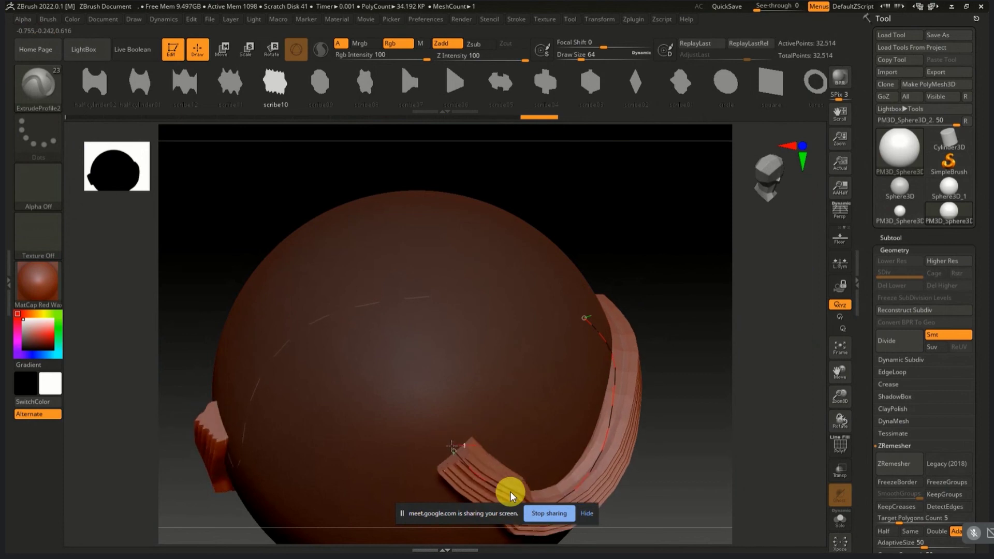
{"action": "left_click_drag", "start_coordinate": [642, 435], "coordinate": [609, 431]}
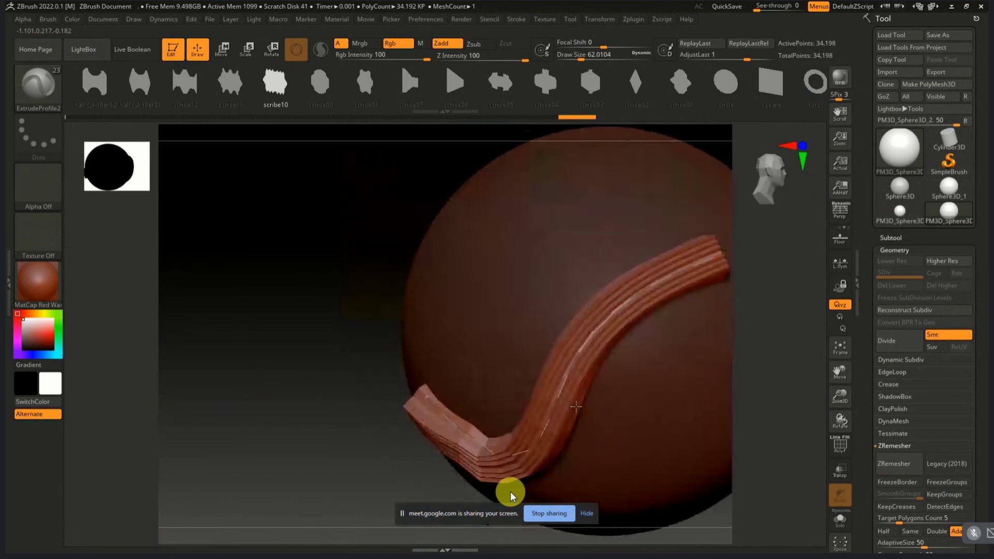
{"action": "left_click_drag", "start_coordinate": [626, 399], "coordinate": [562, 408]}
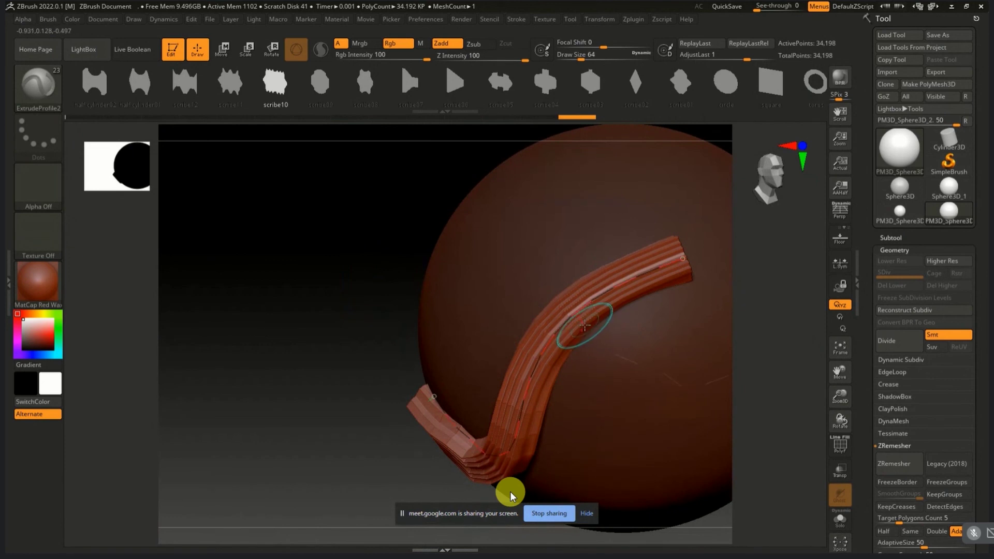
{"action": "left_click", "coordinate": [588, 322]}
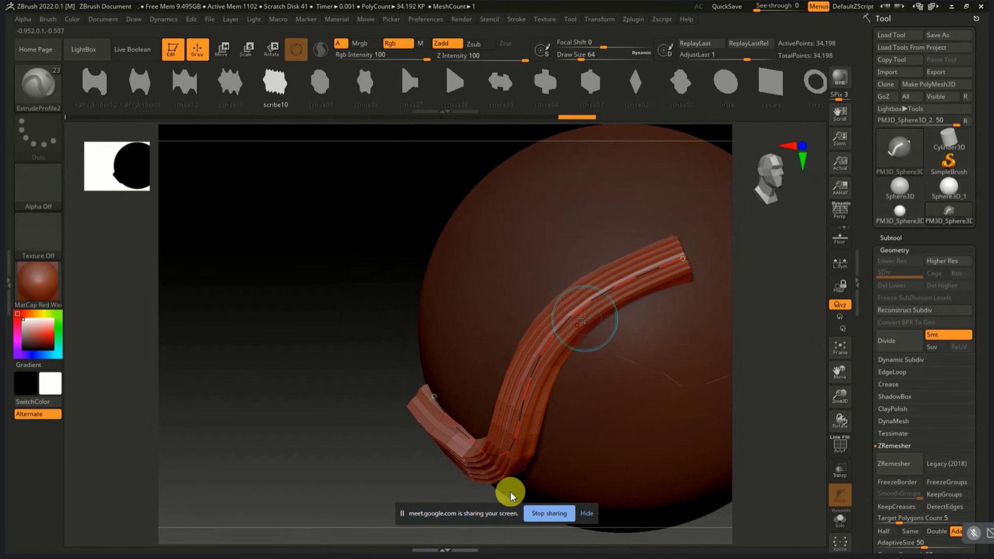
{"action": "key", "text": "ctrl+z"}
{"action": "key", "text": "ctrl+z"}
Step: Undo back to the plain sphere, then redo forward to the extruded profile strip
{"action": "key", "text": "ctrl+z"}
{"action": "key", "text": "ctrl+z"}
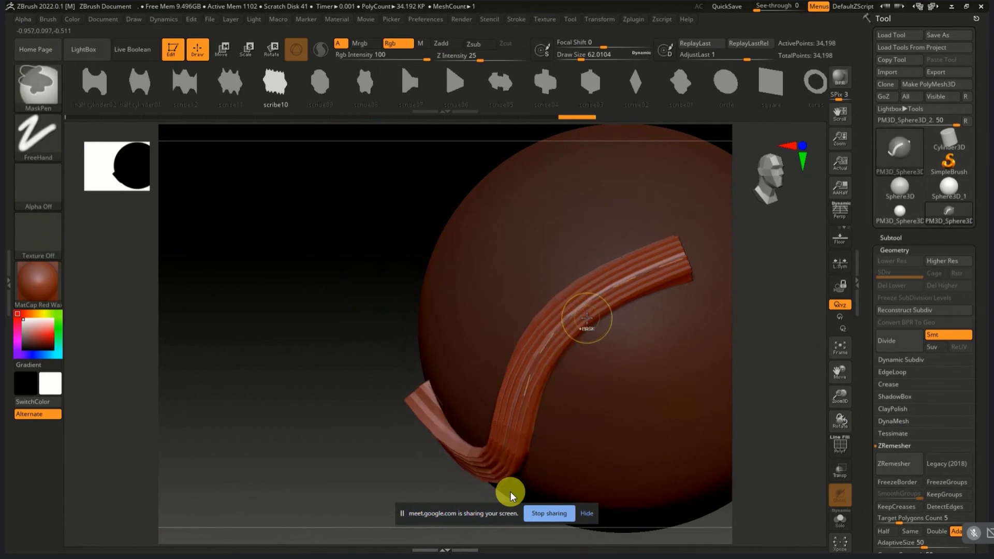
{"action": "key", "text": "ctrl+z"}
{"action": "key", "text": "ctrl+z"}
{"action": "key", "text": "ctrl+z"}
{"action": "key", "text": "ctrl+z"}
{"action": "key", "text": "ctrl+z"}
{"action": "key", "text": "ctrl+z"}
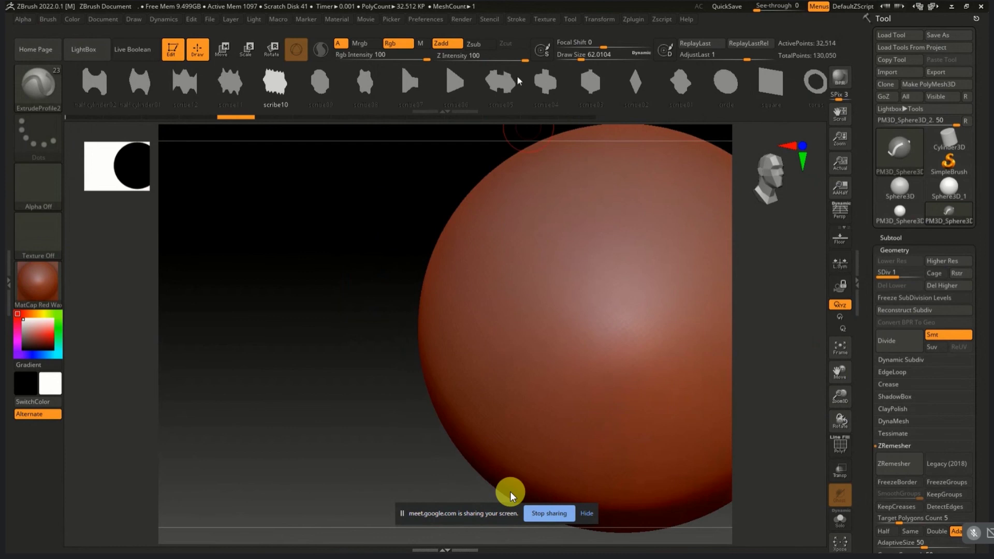
{"action": "key", "text": "ctrl+z"}
{"action": "key", "text": "ctrl+z"}
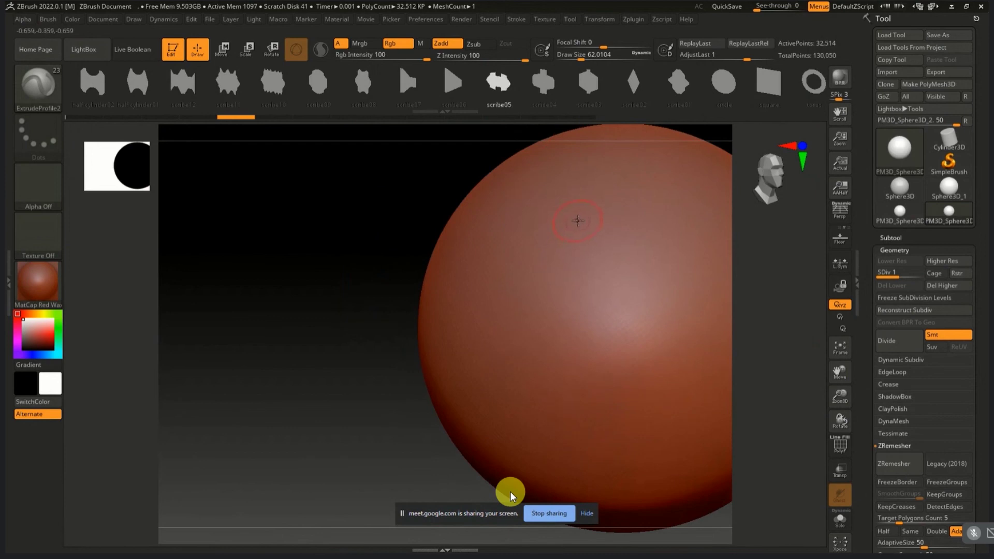
{"action": "key", "text": "ctrl+shift+z"}
{"action": "key", "text": "ctrl+shift+z"}
{"action": "key", "text": "ctrl+shift+z"}
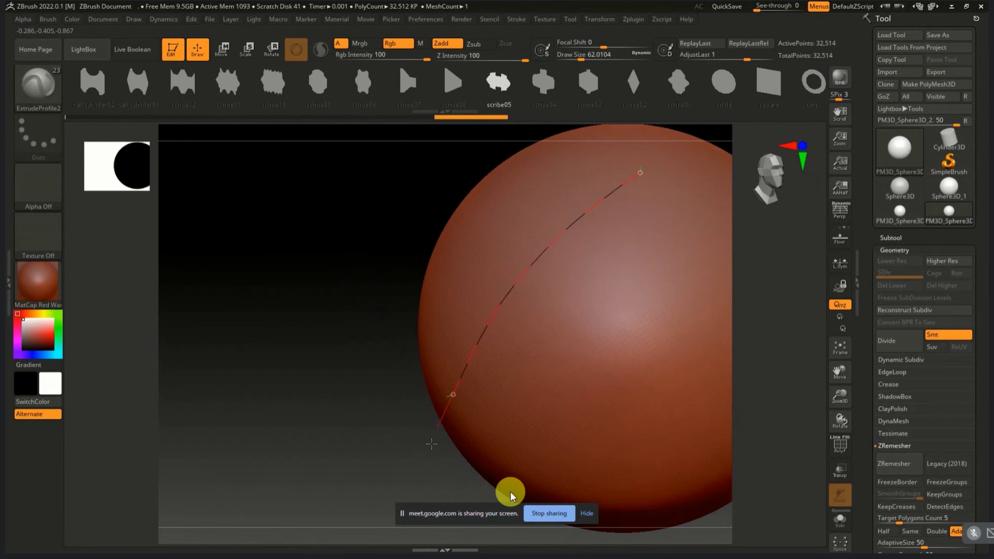
{"action": "key", "text": "ctrl+shift+z"}
Step: Adjust the strip's curve into a smoother, thicker arc reaching down onto the sphere
{"action": "mouse_move", "coordinate": [380, 286]}
{"action": "left_mouse_down"}
{"action": "mouse_move", "coordinate": [307, 288]}
{"action": "mouse_move", "coordinate": [299, 297]}
{"action": "left_mouse_up"}
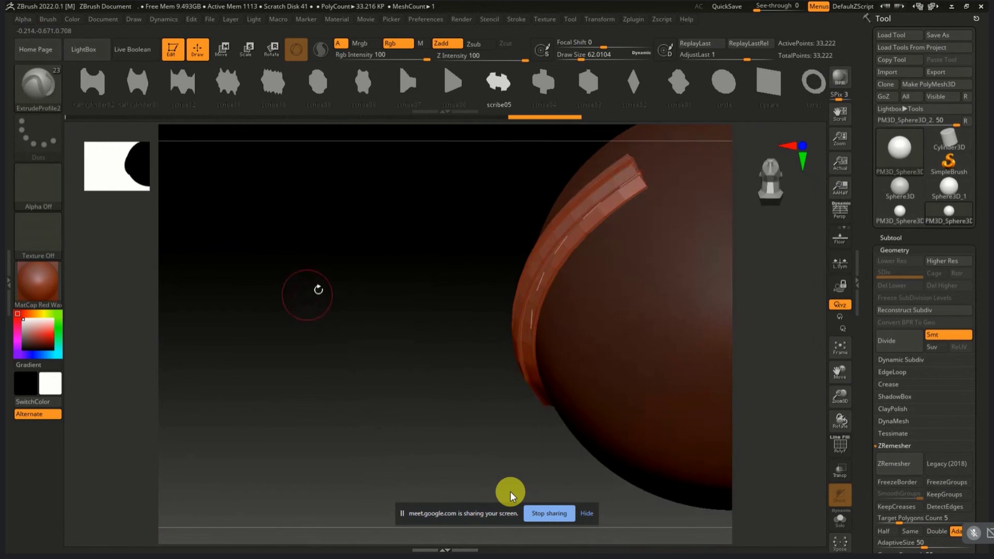
{"action": "left_click", "coordinate": [648, 169]}
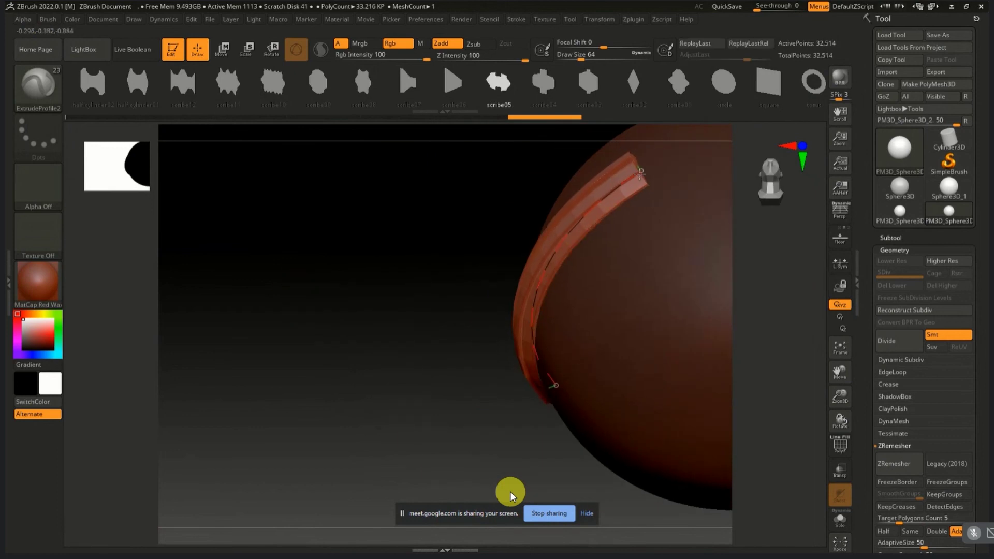
{"action": "mouse_move", "coordinate": [544, 393]}
{"action": "left_mouse_down"}
{"action": "mouse_move", "coordinate": [508, 339]}
{"action": "mouse_move", "coordinate": [401, 470]}
{"action": "mouse_move", "coordinate": [381, 474]}
{"action": "left_mouse_up"}
{"action": "left_click", "coordinate": [463, 403]}
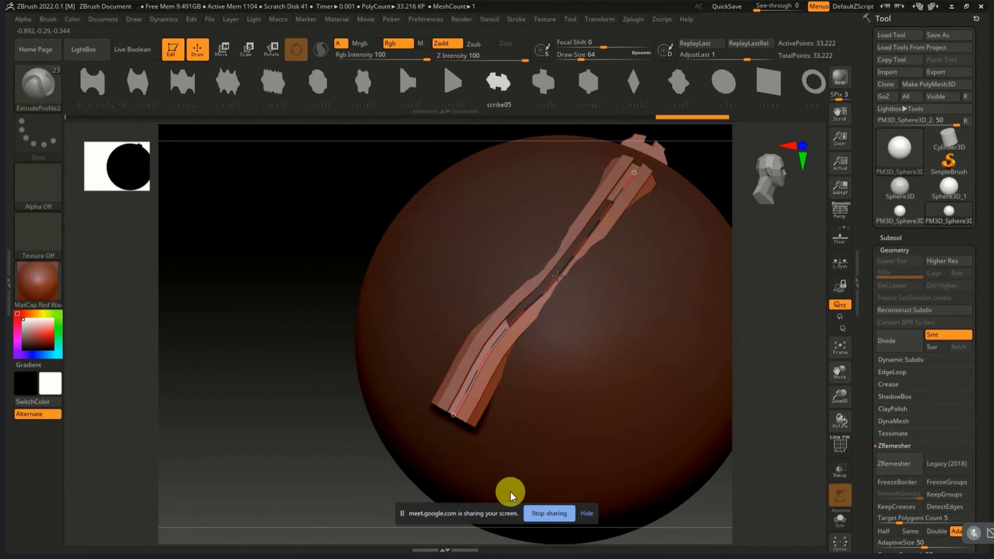
{"action": "left_click_drag", "start_coordinate": [556, 279], "coordinate": [548, 266]}
{"action": "mouse_move", "coordinate": [310, 328]}
{"action": "left_mouse_down"}
{"action": "mouse_move", "coordinate": [291, 301]}
{"action": "mouse_move", "coordinate": [264, 290]}
{"action": "left_mouse_up"}
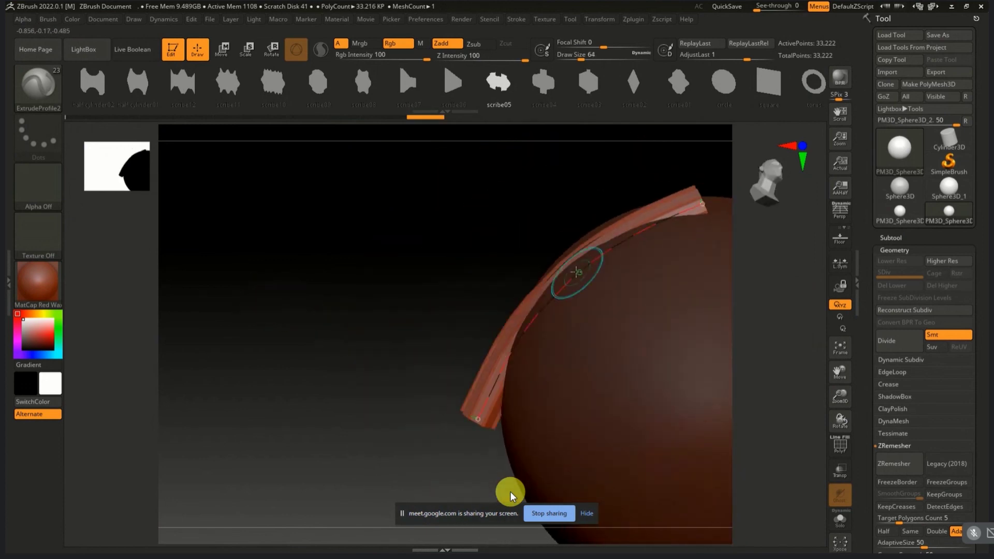
{"action": "left_click_drag", "start_coordinate": [577, 271], "coordinate": [572, 262]}
{"action": "left_click_drag", "start_coordinate": [480, 403], "coordinate": [494, 424]}
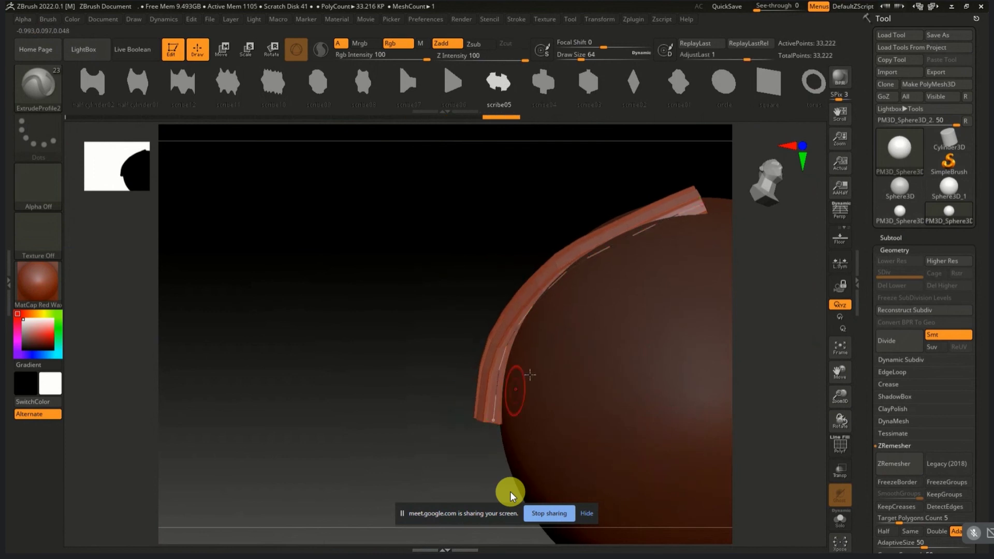
{"action": "left_click", "coordinate": [636, 228]}
Step: Nudge the strip ends, rewind the history, and drop the sphere to its lowest subdivision level
{"action": "left_click_drag", "start_coordinate": [684, 220], "coordinate": [687, 226]}
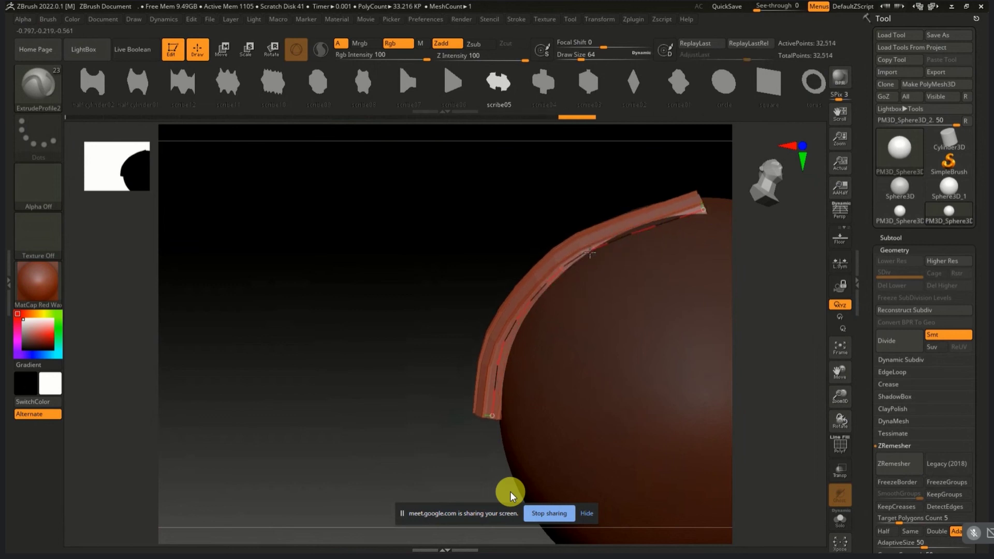
{"action": "left_click_drag", "start_coordinate": [493, 419], "coordinate": [498, 439]}
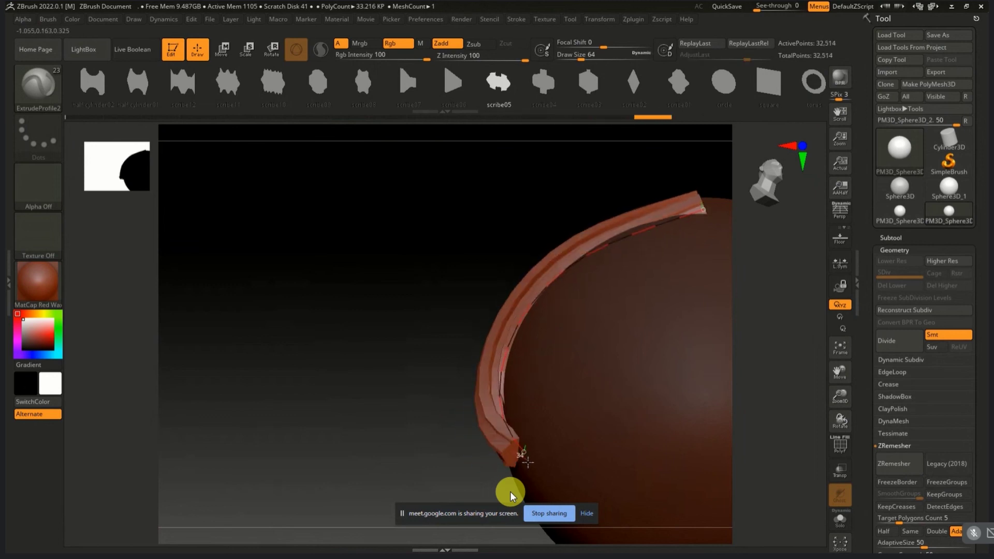
{"action": "mouse_move", "coordinate": [481, 451]}
{"action": "left_mouse_down"}
{"action": "mouse_move", "coordinate": [330, 334]}
{"action": "mouse_move", "coordinate": [382, 333]}
{"action": "left_mouse_up"}
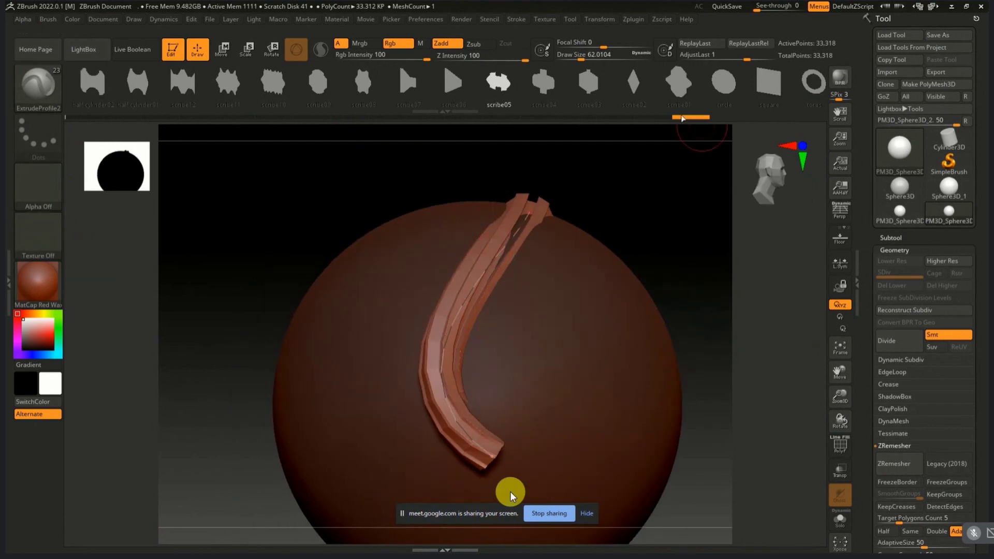
{"action": "left_click_drag", "start_coordinate": [691, 118], "coordinate": [94, 147]}
{"action": "key", "text": "shift+d"}
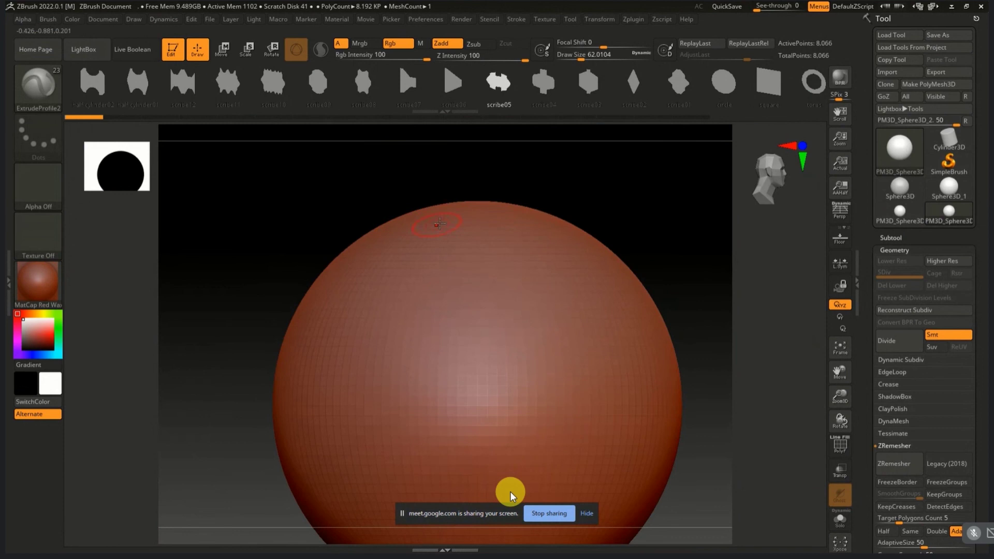
Step: Browse the brush palette and close it without choosing a brush, zooming out on the sphere
{"action": "left_click", "coordinate": [38, 87]}
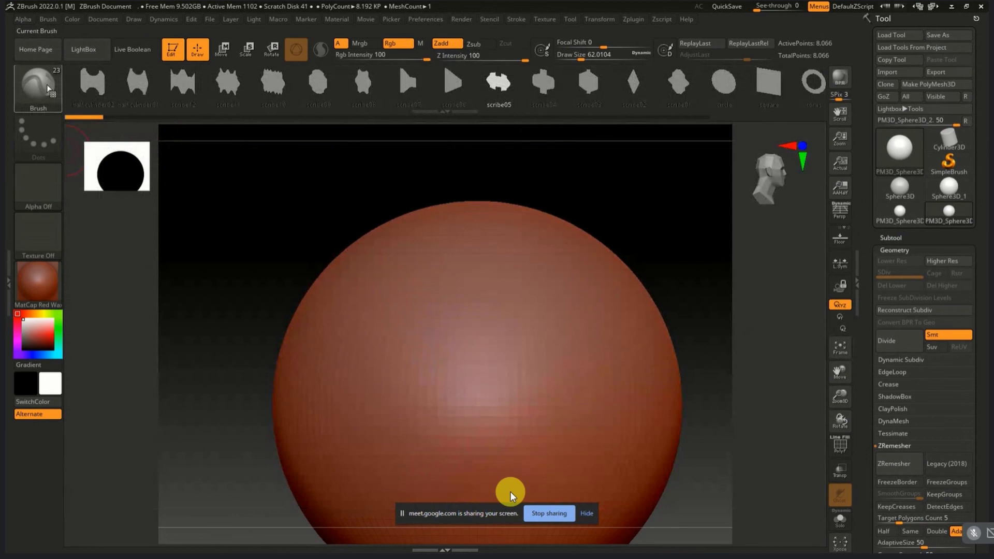
{"action": "left_click", "coordinate": [49, 90]}
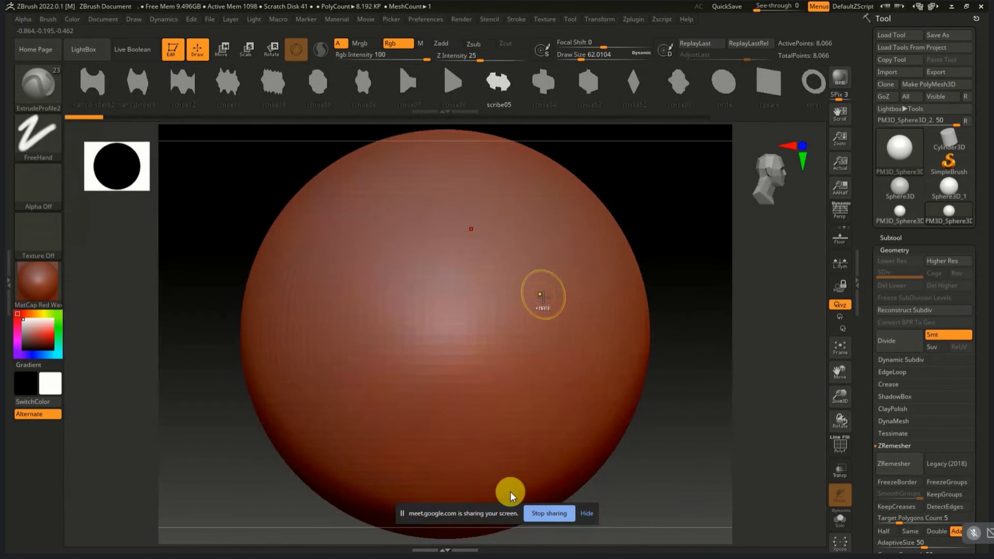
{"action": "mouse_move", "coordinate": [543, 291]}
{"action": "right_mouse_down", "text": "ctrl"}
{"action": "mouse_move", "coordinate": [463, 311]}
{"action": "mouse_move", "coordinate": [655, 263]}
{"action": "right_mouse_up", "text": "ctrl"}
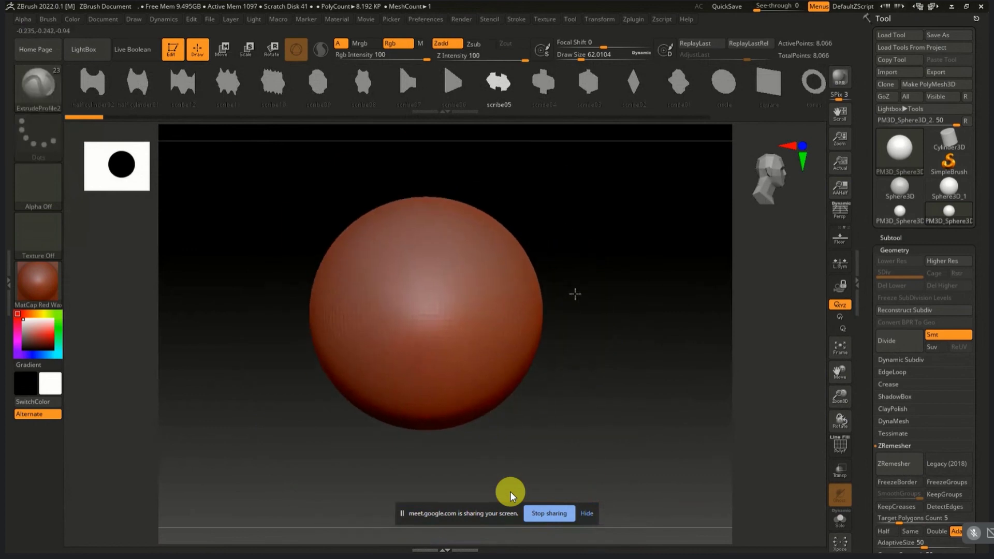
Step: Select the Pinch brush with B, P, I
{"action": "left_click", "coordinate": [38, 84]}
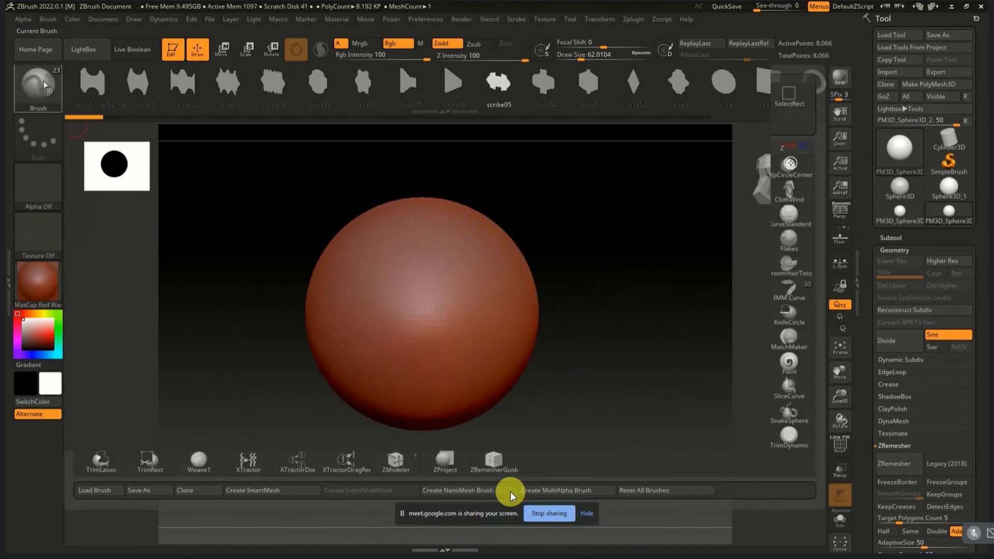
{"action": "key", "text": "p"}
{"action": "key", "text": "i"}
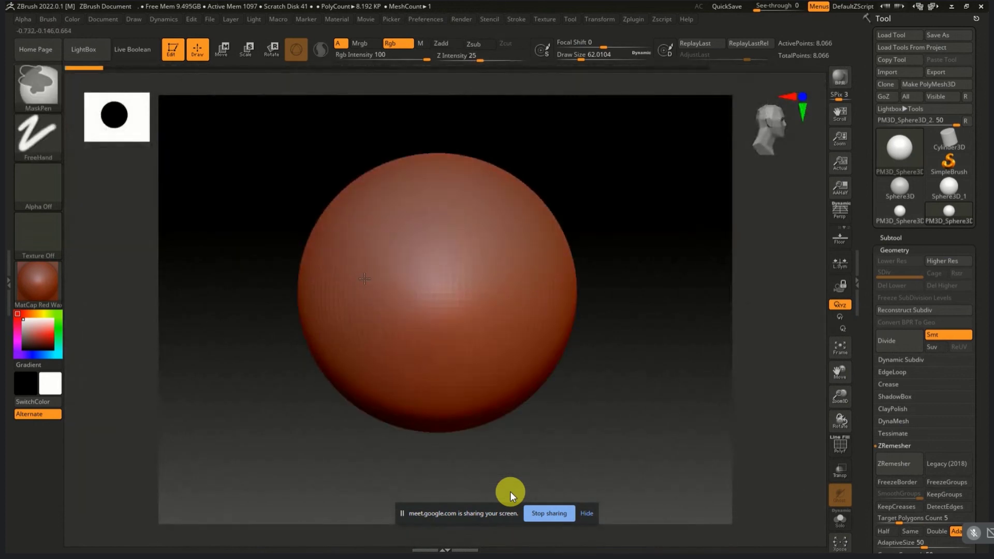
{"action": "mouse_move", "coordinate": [342, 265]}
{"action": "right_mouse_down", "text": "ctrl"}
{"action": "mouse_move", "coordinate": [483, 257]}
{"action": "mouse_move", "coordinate": [487, 243]}
{"action": "right_mouse_up", "text": "ctrl"}
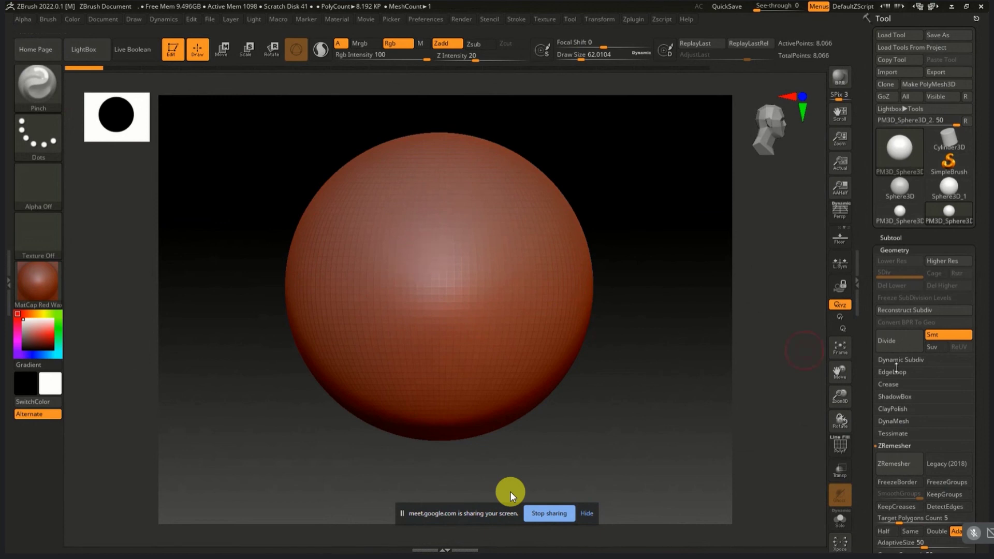
Step: Orbit to a front view, frame the sphere with F, and reopen the brush palette
{"action": "mouse_move", "coordinate": [647, 270]}
{"action": "left_mouse_down"}
{"action": "mouse_move", "coordinate": [475, 311]}
{"action": "mouse_move", "coordinate": [534, 330]}
{"action": "left_mouse_up"}
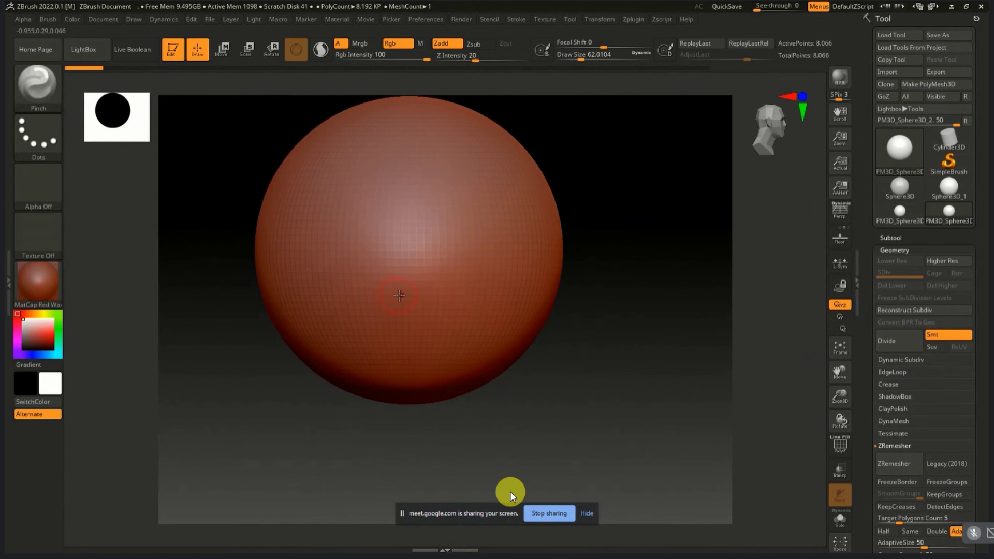
{"action": "left_click_drag", "start_coordinate": [399, 296], "coordinate": [537, 325]}
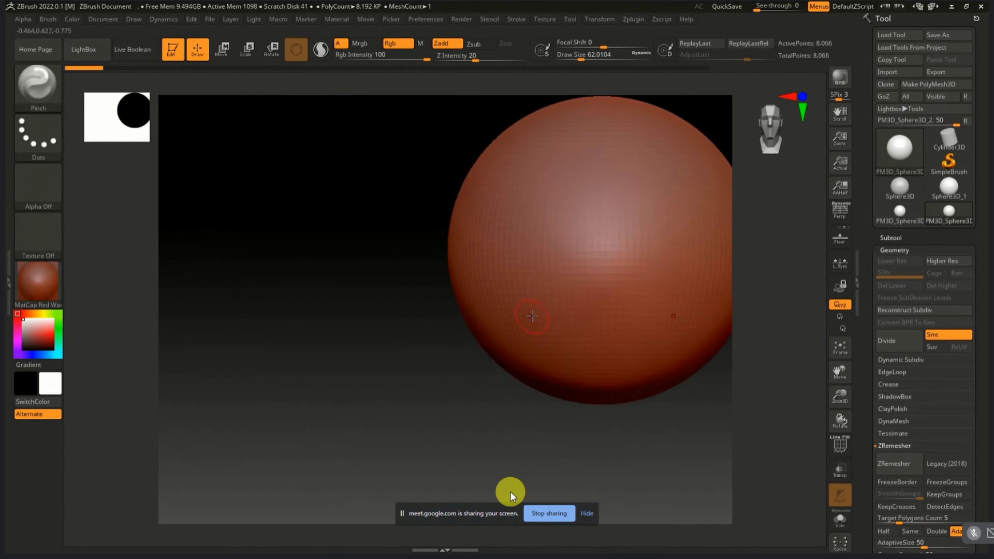
{"action": "key", "text": "f"}
{"action": "right_click_drag", "start_coordinate": [527, 310], "coordinate": [417, 317], "text": "ctrl"}
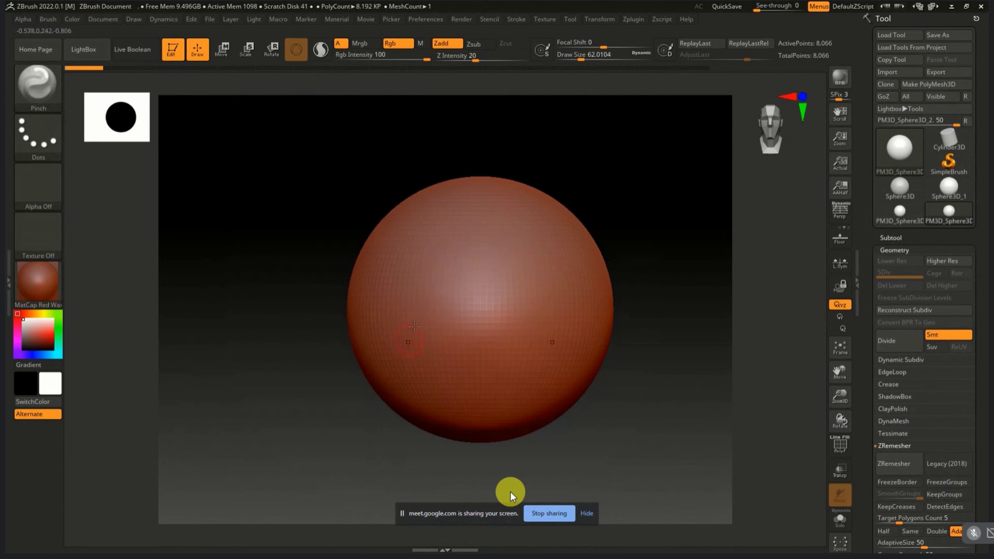
{"action": "left_click", "coordinate": [49, 83]}
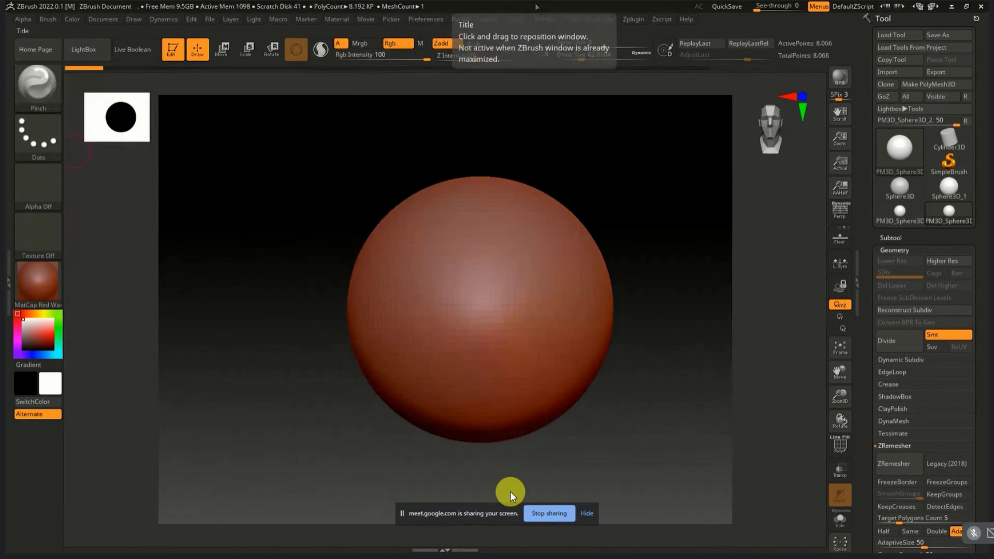
Step: Pick Move Topological (B, M, T), enlarge it to about 540, and pull the sphere's bottom down into a teardrop
{"action": "key", "text": "b"}
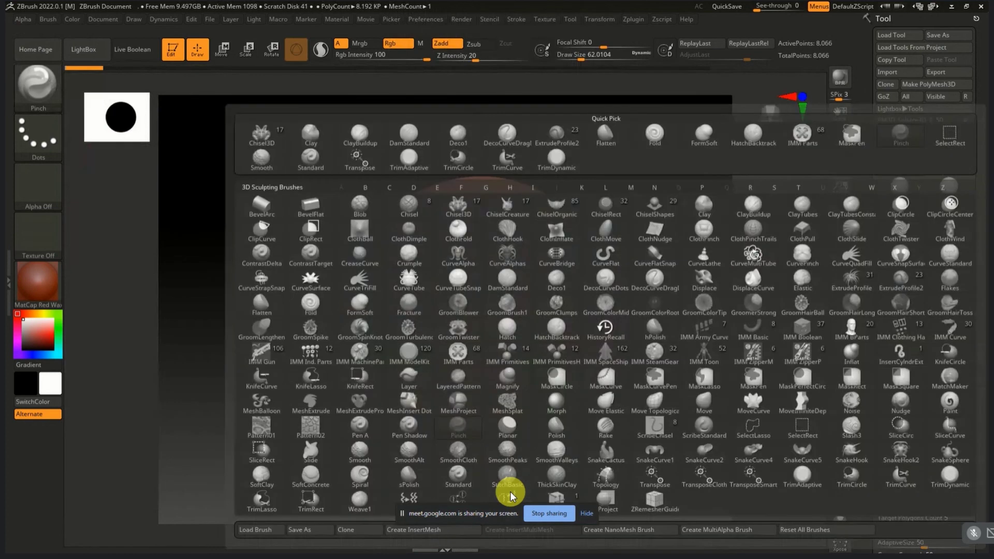
{"action": "key", "text": "m"}
{"action": "key", "text": "t"}
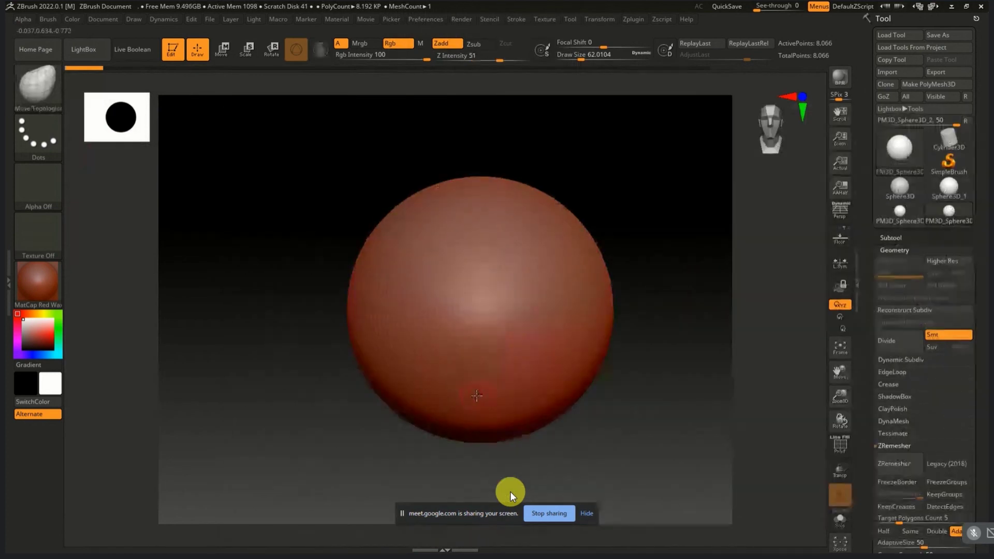
{"action": "key", "text": "s"}
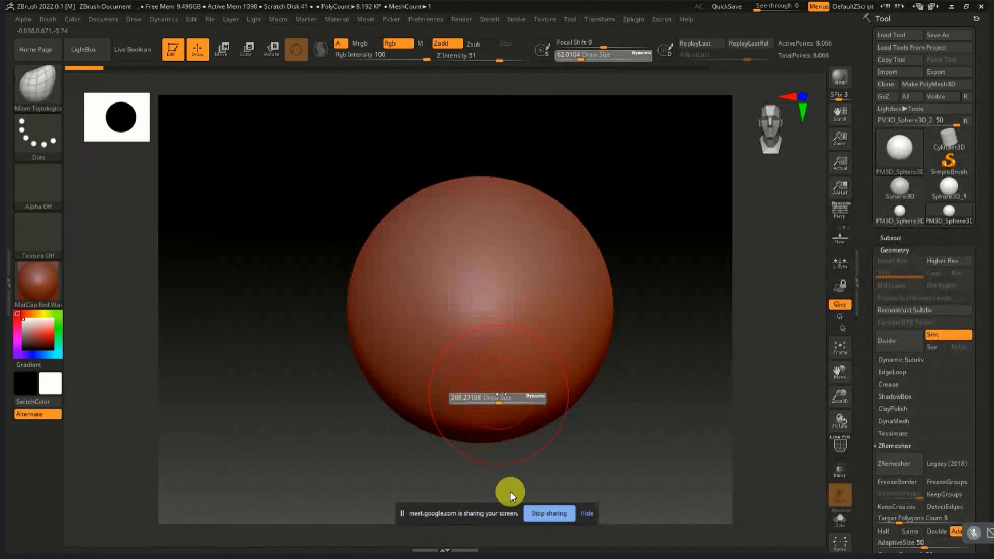
{"action": "left_click_drag", "start_coordinate": [484, 397], "coordinate": [516, 394]}
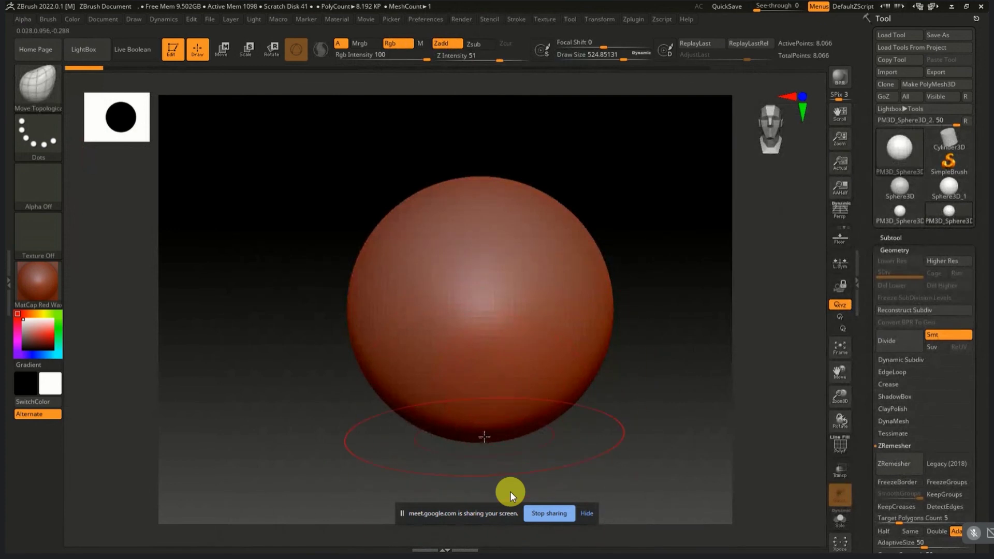
{"action": "left_click_drag", "start_coordinate": [485, 429], "coordinate": [482, 498]}
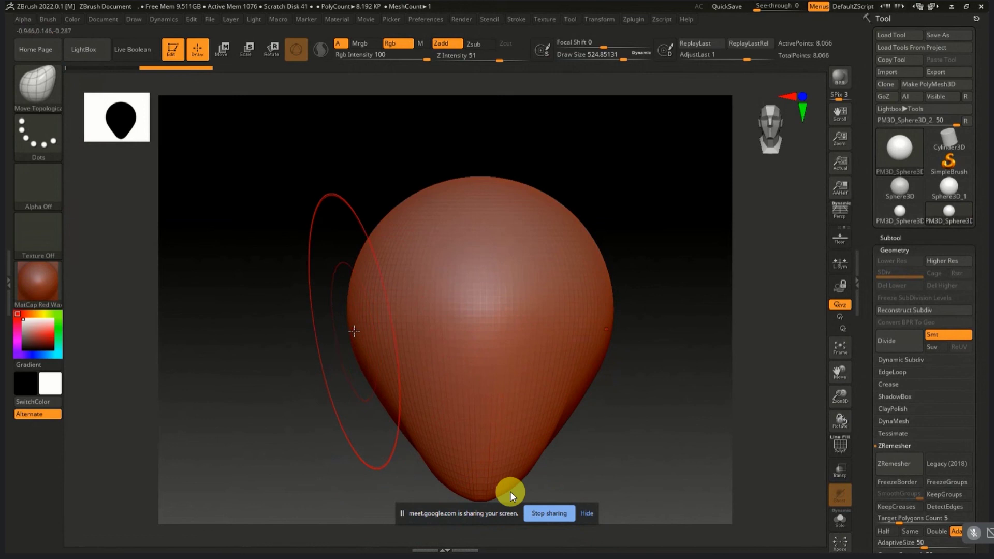
Step: Push the sides in to narrow the egg shape and pull the mesh up-left, undoing a stray dent
{"action": "left_click_drag", "start_coordinate": [354, 330], "coordinate": [436, 332]}
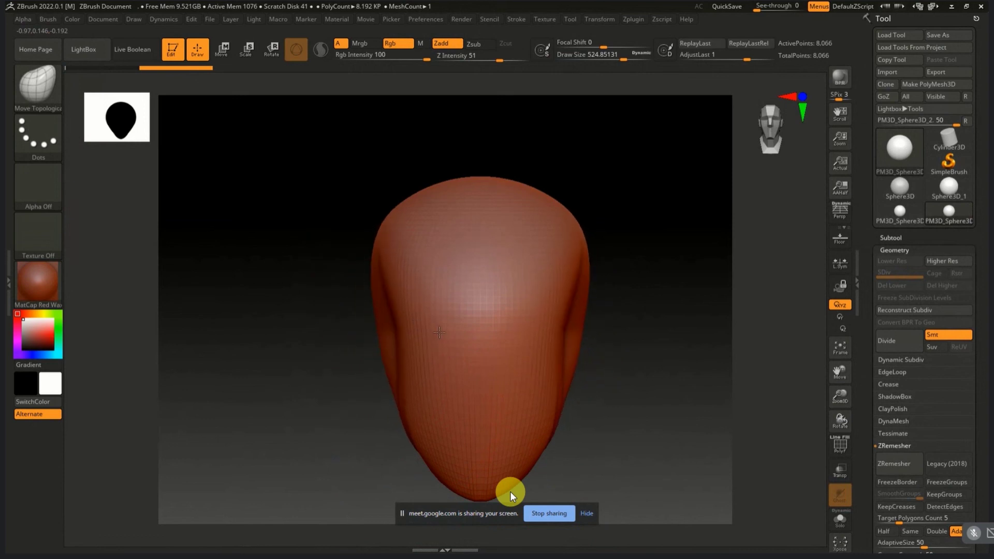
{"action": "left_click_drag", "start_coordinate": [319, 350], "coordinate": [376, 352]}
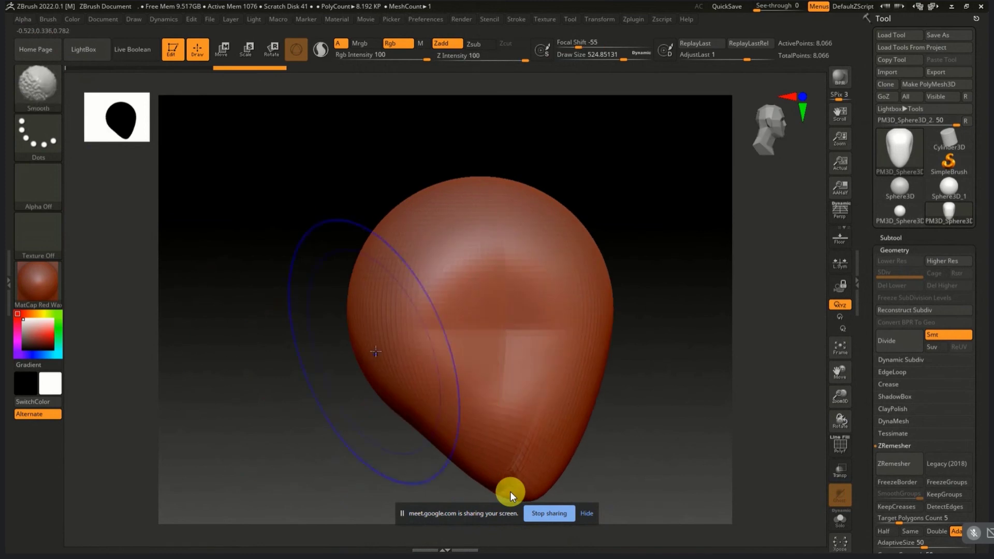
{"action": "left_click_drag", "start_coordinate": [644, 388], "coordinate": [582, 302]}
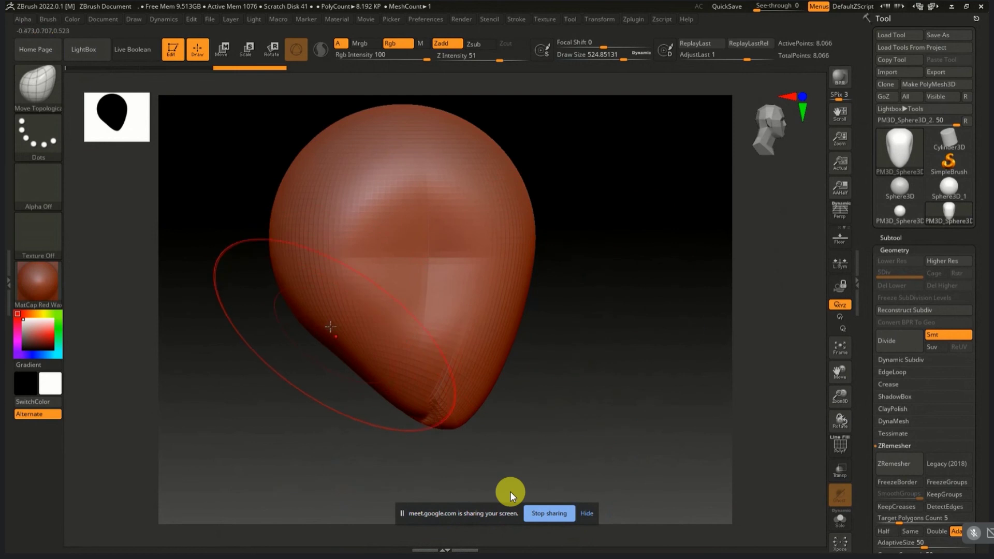
{"action": "key", "text": "s"}
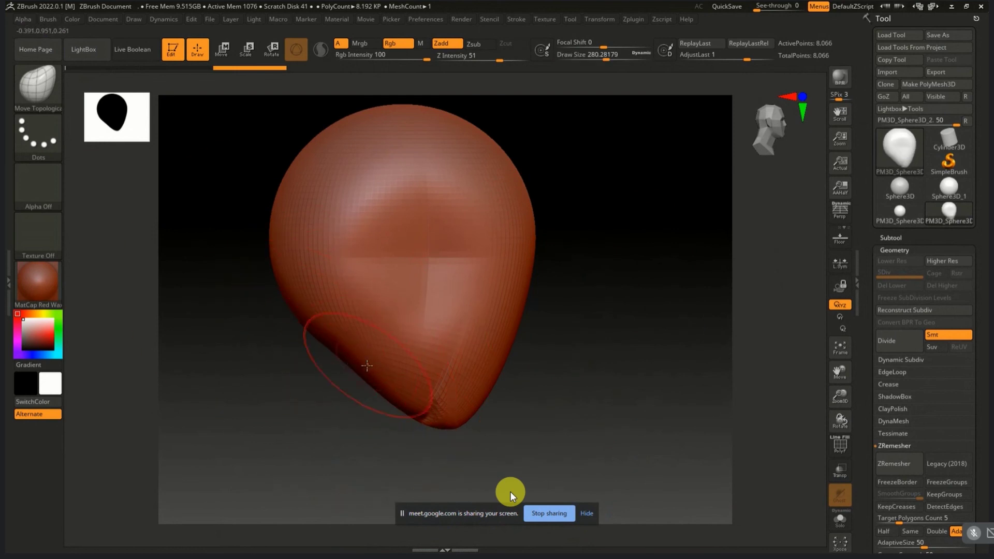
{"action": "mouse_move", "coordinate": [361, 367]}
{"action": "left_mouse_down"}
{"action": "mouse_move", "coordinate": [386, 351]}
{"action": "mouse_move", "coordinate": [372, 355]}
{"action": "mouse_move", "coordinate": [388, 373]}
{"action": "left_mouse_up"}
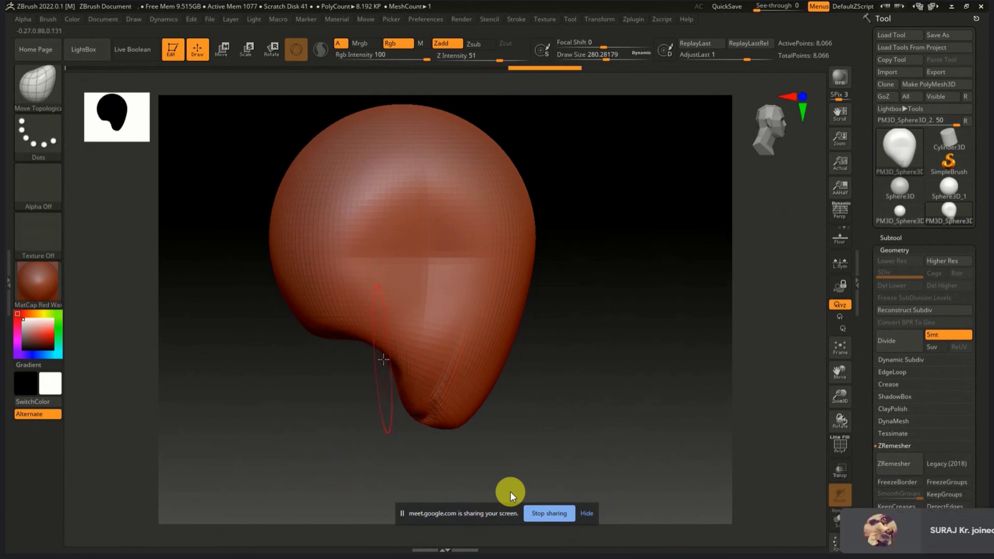
{"action": "key", "text": "ctrl+z"}
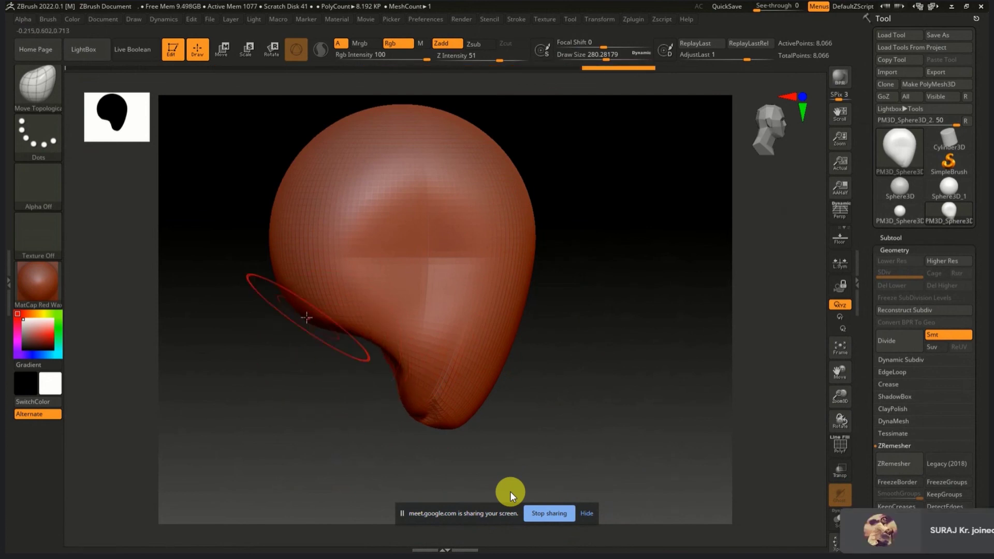
{"action": "key", "text": "ctrl+z"}
Step: At brush size about 500, reshape the upper-left head and pull the lower lobe right into a jaw
{"action": "key", "text": "s"}
{"action": "mouse_move", "coordinate": [261, 221]}
{"action": "left_mouse_down"}
{"action": "mouse_move", "coordinate": [290, 221]}
{"action": "mouse_move", "coordinate": [264, 208]}
{"action": "mouse_move", "coordinate": [311, 124]}
{"action": "left_mouse_up"}
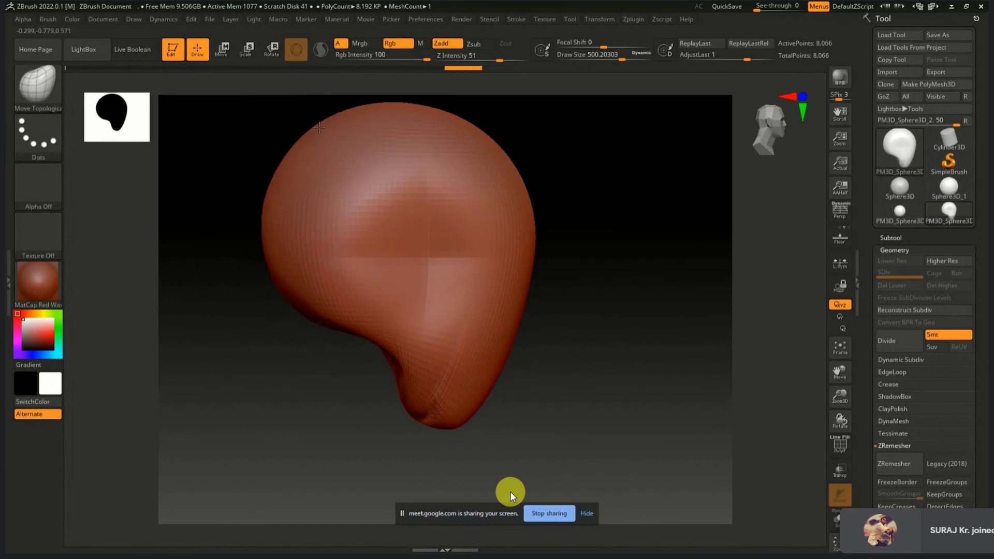
{"action": "left_click_drag", "start_coordinate": [269, 156], "coordinate": [290, 233]}
{"action": "left_click_drag", "start_coordinate": [382, 386], "coordinate": [452, 402]}
{"action": "key", "text": "s"}
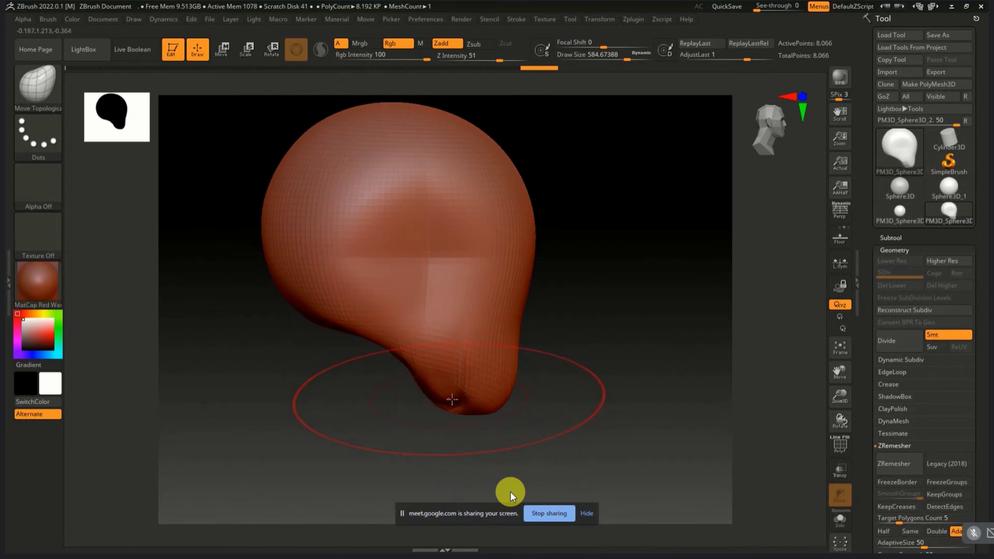
{"action": "key", "text": "s"}
{"action": "left_click_drag", "start_coordinate": [457, 398], "coordinate": [420, 398]}
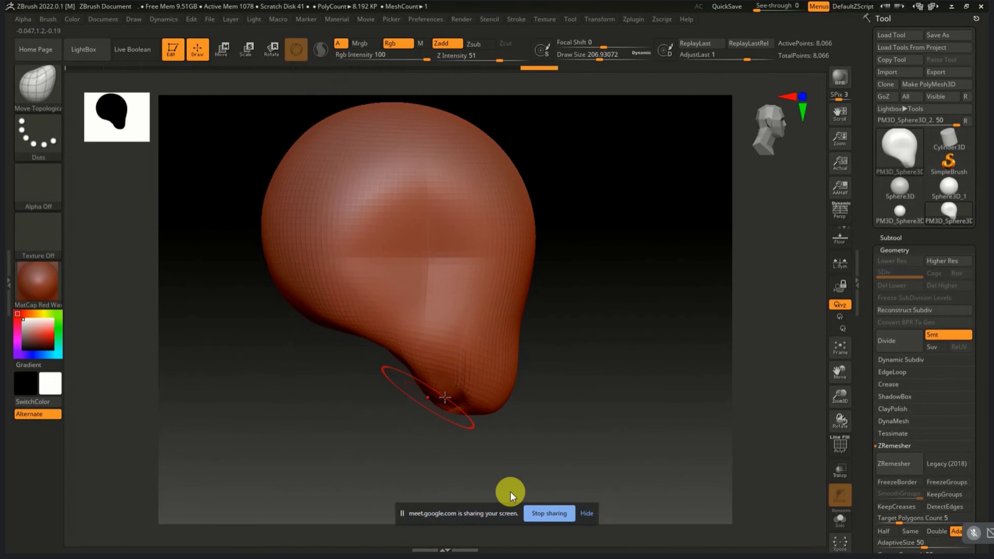
{"action": "key", "text": "shift"}
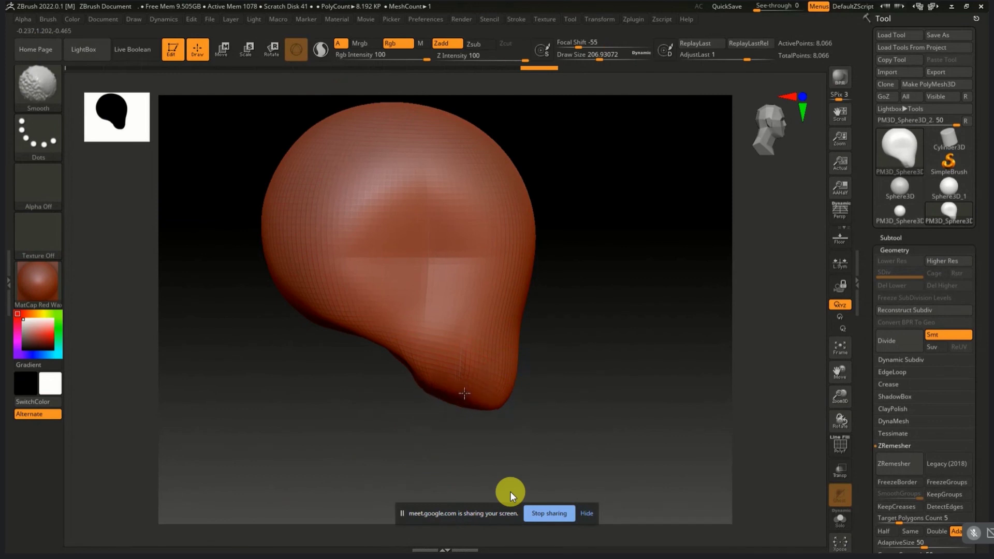
{"action": "left_click_drag", "start_coordinate": [464, 393], "coordinate": [389, 354]}
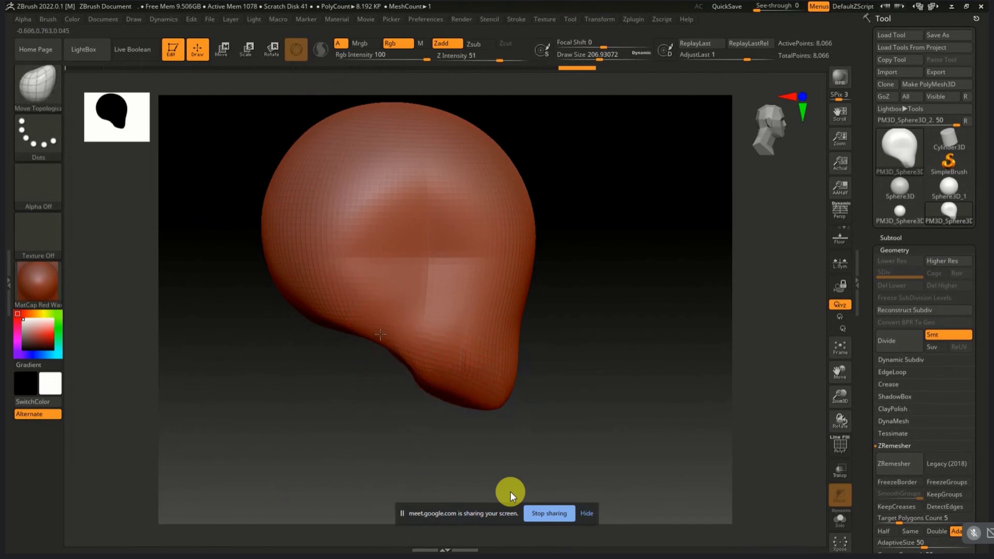
Step: At brush size about 331, shape the jaw bulge, smooth the head top, and pull in its right edge
{"action": "key", "text": "bracketright"}
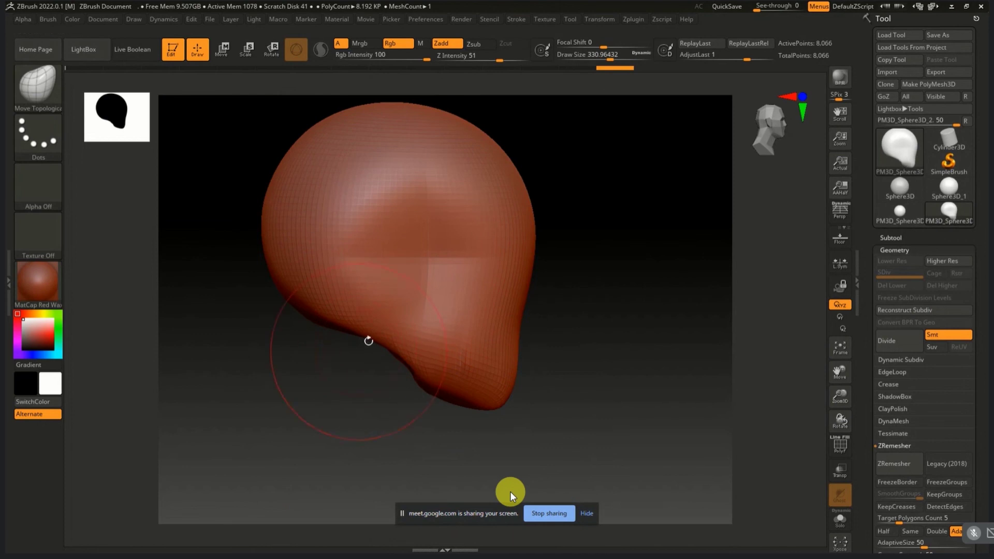
{"action": "left_click_drag", "start_coordinate": [368, 340], "coordinate": [361, 310]}
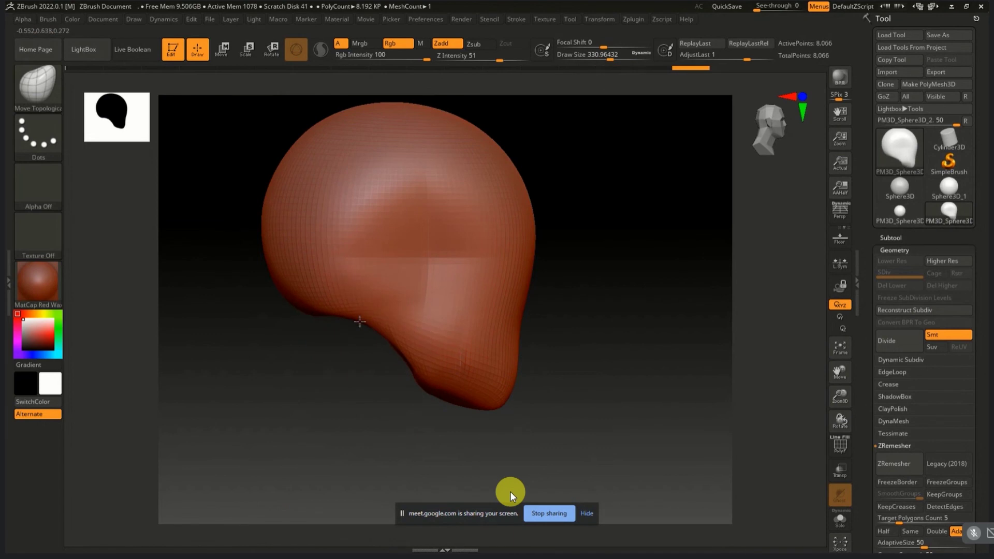
{"action": "mouse_move", "coordinate": [357, 313]}
{"action": "left_mouse_down"}
{"action": "mouse_move", "coordinate": [328, 316]}
{"action": "mouse_move", "coordinate": [391, 328]}
{"action": "mouse_move", "coordinate": [378, 356]}
{"action": "left_mouse_up"}
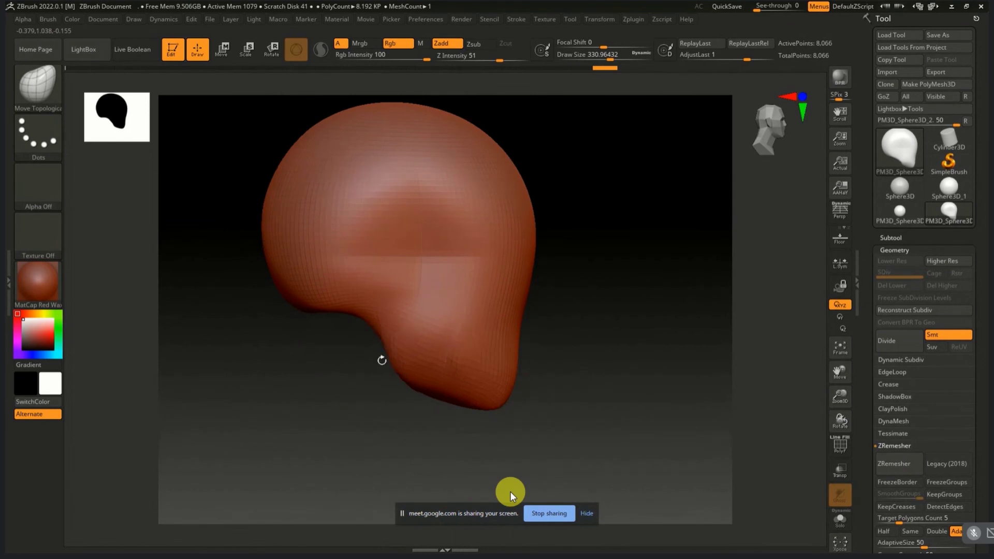
{"action": "left_click", "coordinate": [387, 321]}
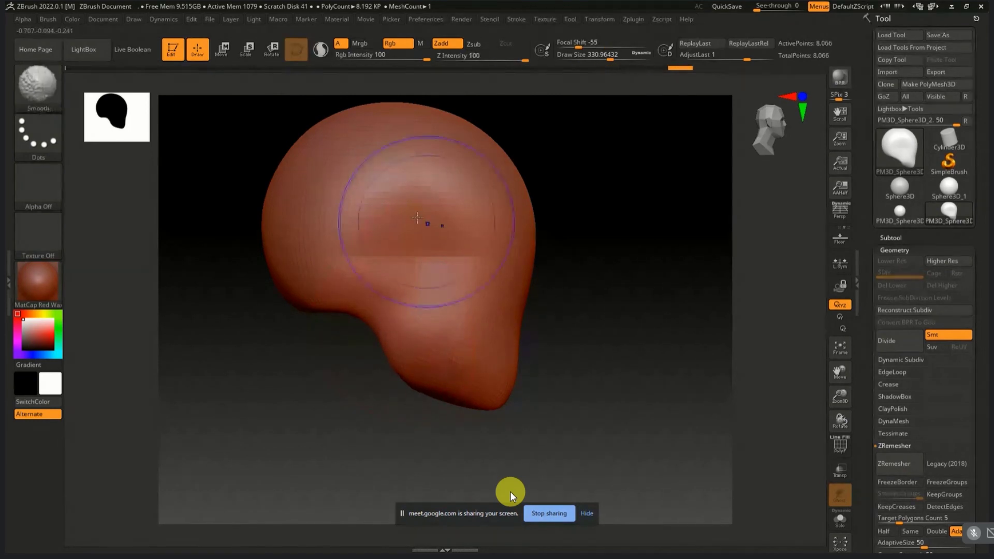
{"action": "left_click_drag", "start_coordinate": [426, 224], "coordinate": [426, 199], "text": "shift"}
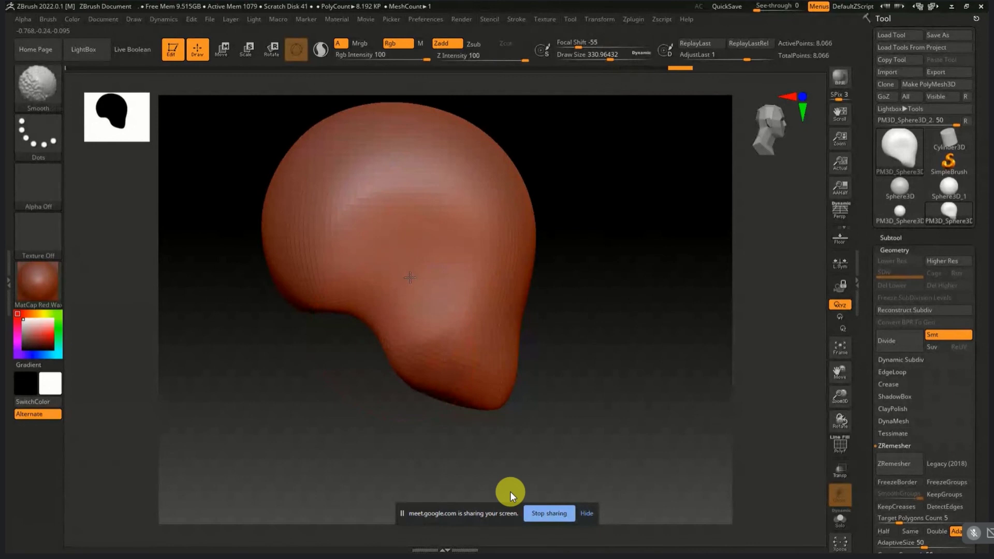
{"action": "left_click_drag", "start_coordinate": [410, 278], "coordinate": [477, 306], "text": "shift"}
{"action": "left_click_drag", "start_coordinate": [528, 328], "coordinate": [509, 320]}
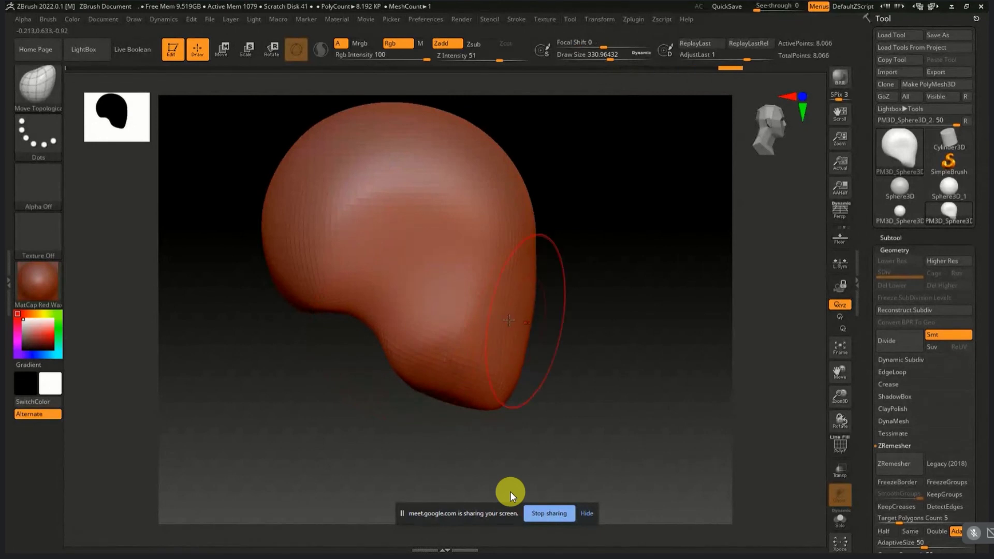
{"action": "left_click", "coordinate": [298, 294]}
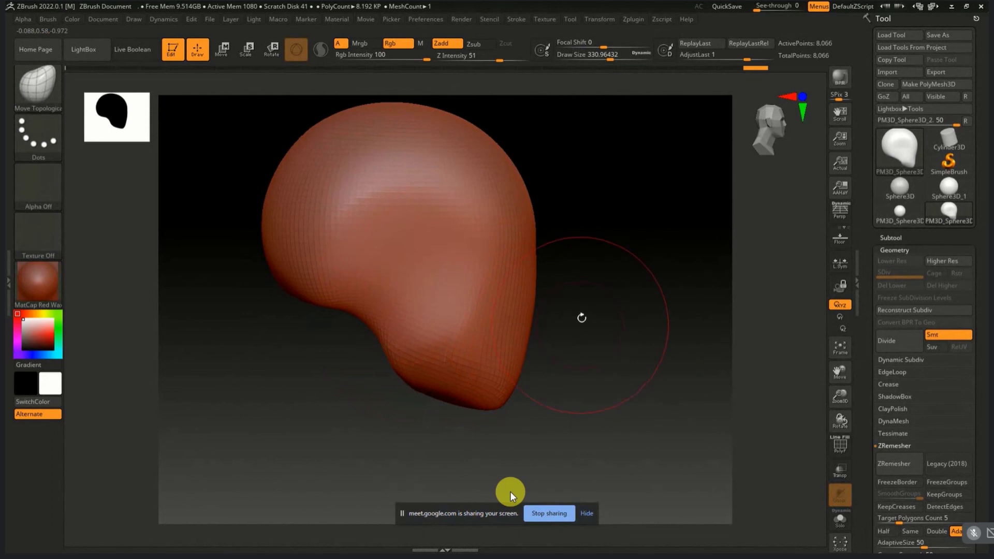
{"action": "mouse_move", "coordinate": [566, 308]}
{"action": "left_mouse_down"}
{"action": "mouse_move", "coordinate": [604, 356]}
{"action": "mouse_move", "coordinate": [581, 369]}
{"action": "mouse_move", "coordinate": [539, 355]}
{"action": "mouse_move", "coordinate": [461, 360]}
{"action": "mouse_move", "coordinate": [446, 317]}
{"action": "left_mouse_up"}
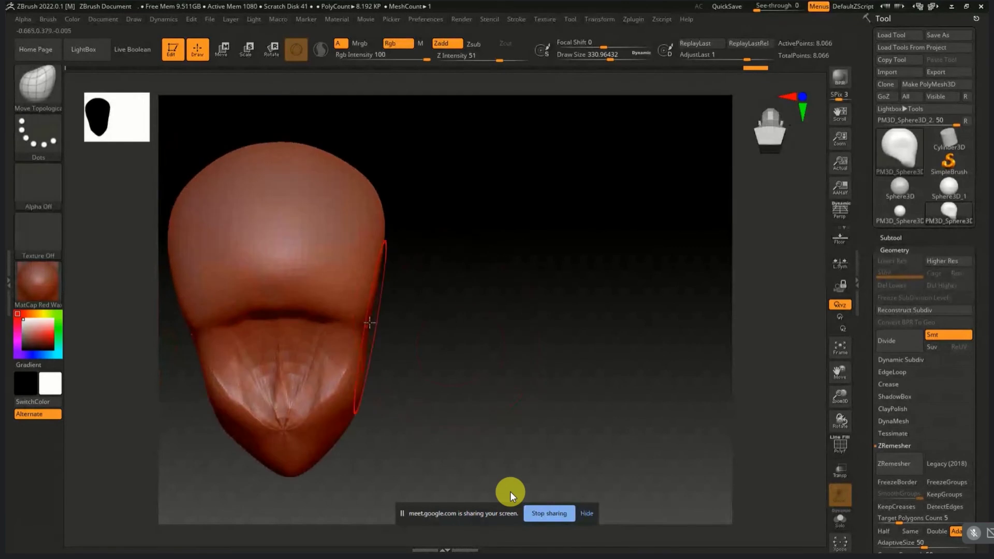
Step: Smooth out the lip and chin folds, then turn the head to a front view
{"action": "left_click_drag", "start_coordinate": [361, 316], "coordinate": [336, 321]}
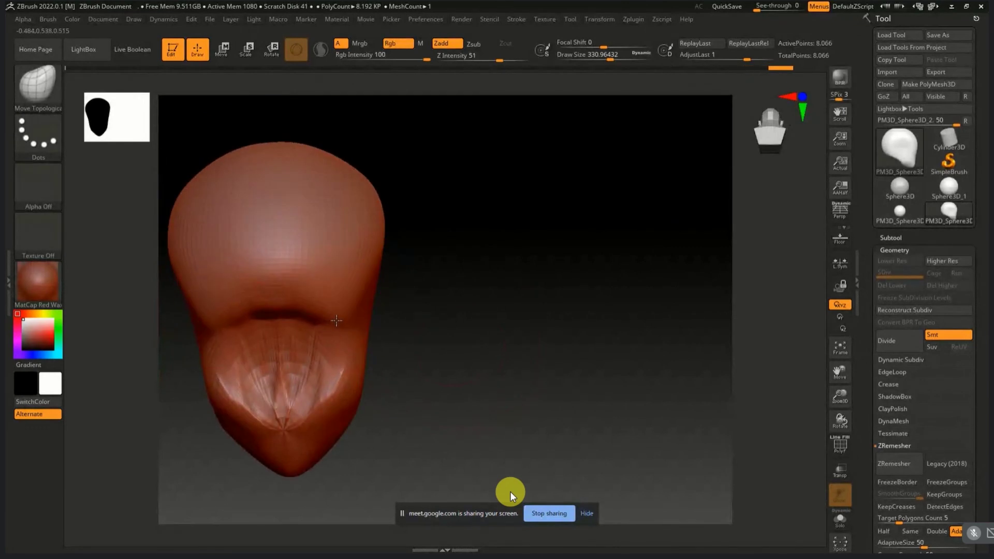
{"action": "key", "text": "ctrl+z"}
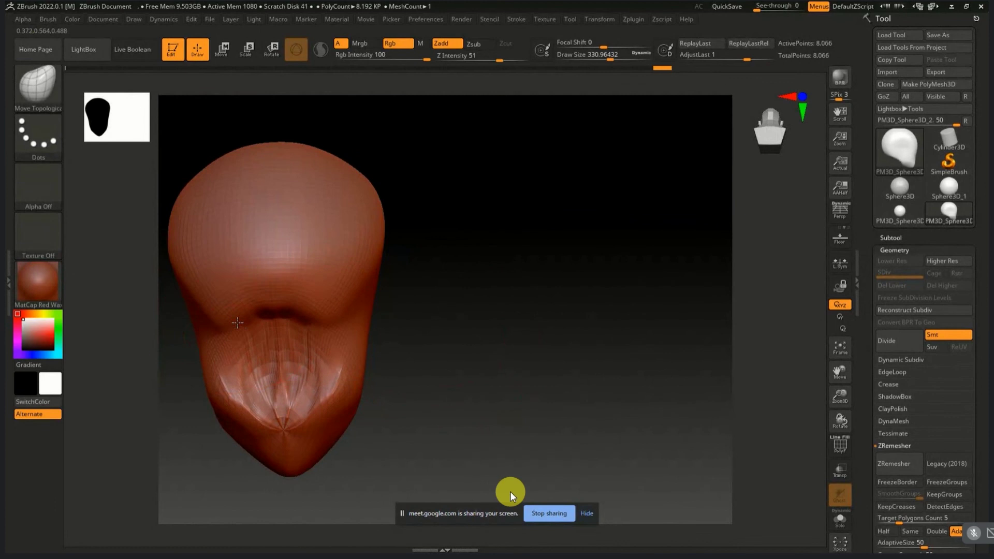
{"action": "left_click_drag", "start_coordinate": [237, 323], "coordinate": [279, 409], "text": "shift"}
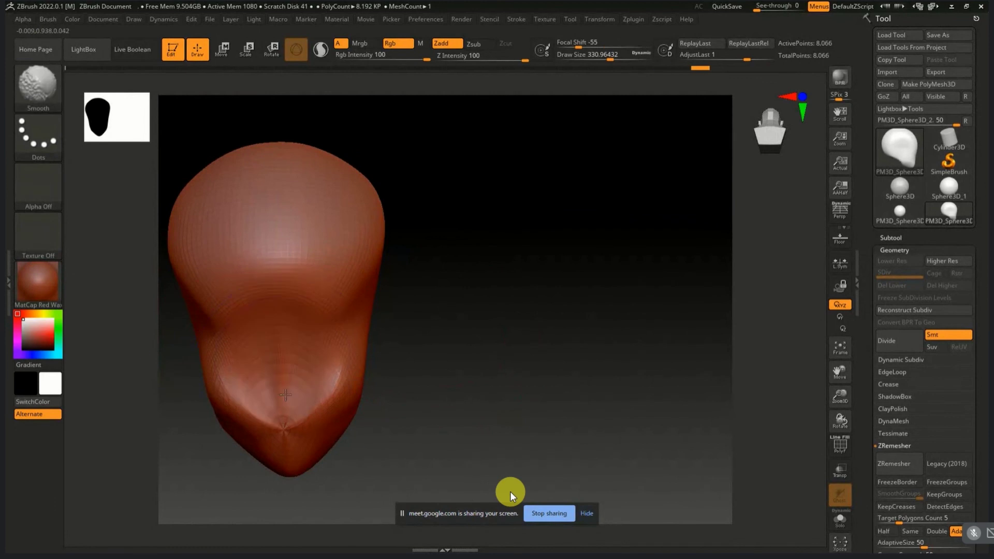
{"action": "left_click_drag", "start_coordinate": [465, 362], "coordinate": [380, 357]}
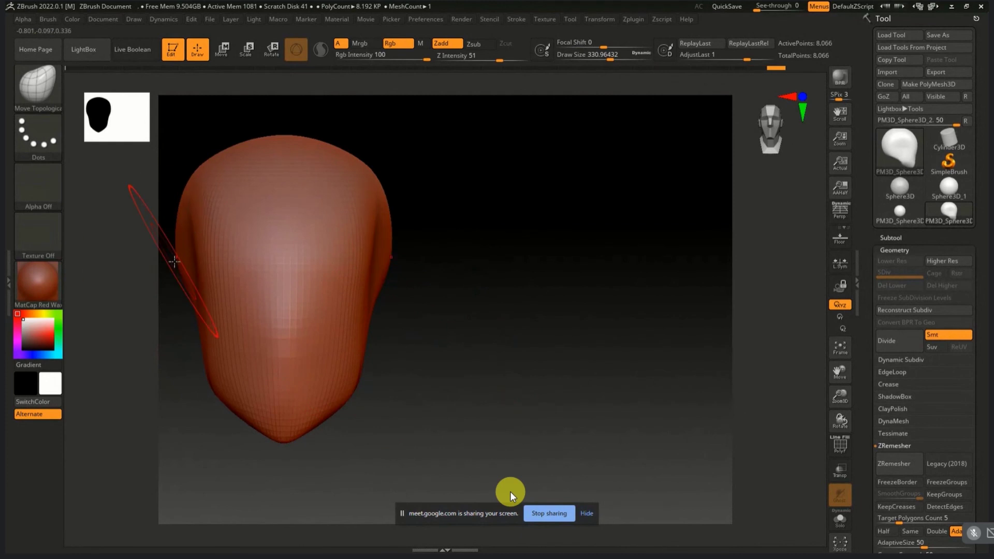
Step: Push in the head's left side, then shrink the brush to about half its size
{"action": "left_click_drag", "start_coordinate": [189, 233], "coordinate": [189, 262]}
{"action": "key", "text": "ctrl+z"}
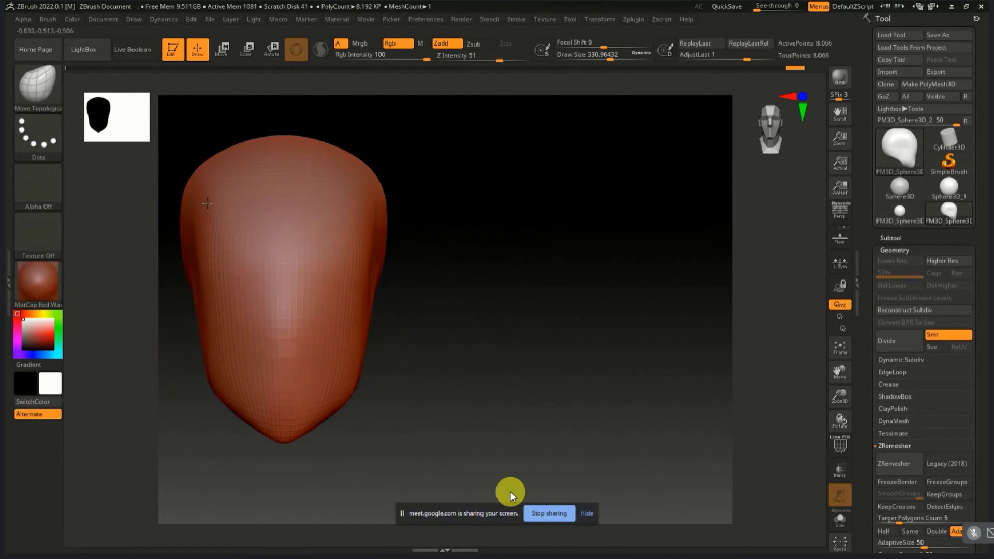
{"action": "key", "text": "ctrl+z"}
{"action": "key", "text": "ctrl+shift+z"}
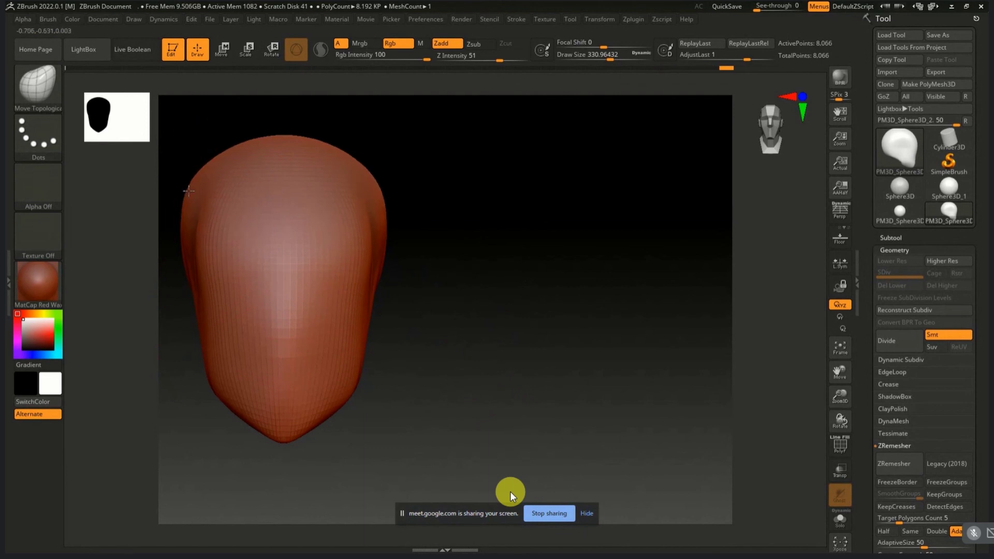
{"action": "key", "text": "ctrl+shift+z"}
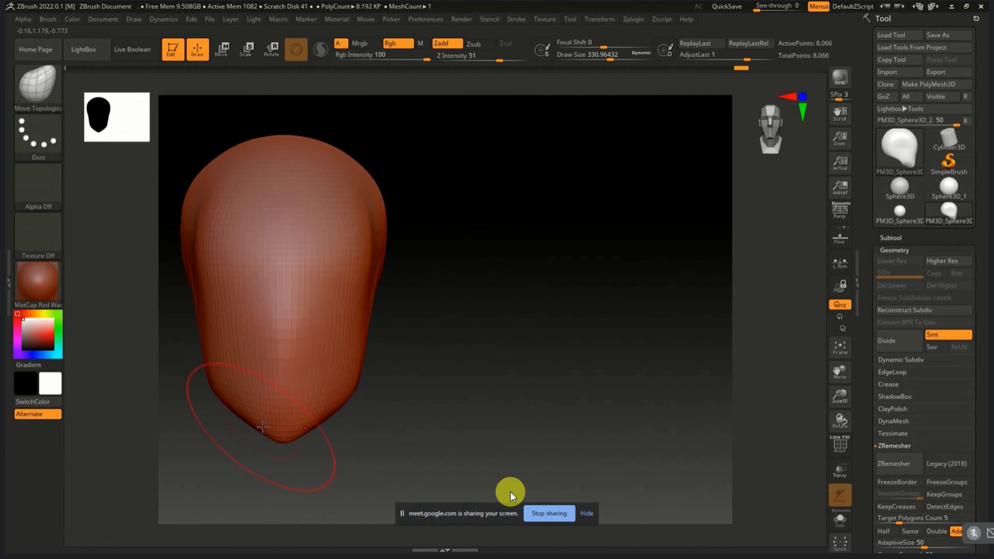
{"action": "key", "text": "s"}
{"action": "left_click_drag", "start_coordinate": [254, 431], "coordinate": [223, 394]}
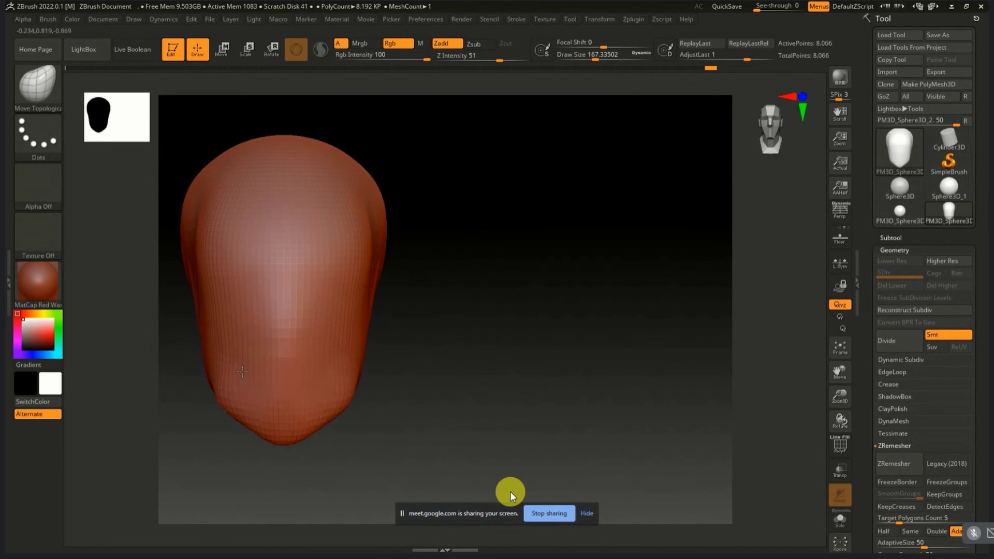
Step: Push the lower-left jaw contour slightly inward, with Shift held for smoothing
{"action": "left_click_drag", "start_coordinate": [432, 381], "coordinate": [293, 412]}
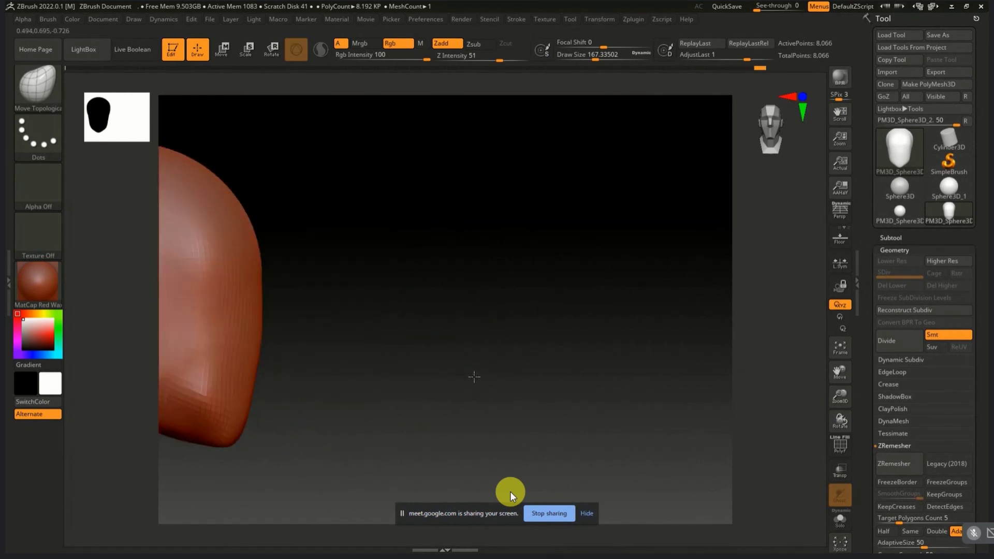
{"action": "left_click_drag", "start_coordinate": [402, 386], "coordinate": [515, 357]}
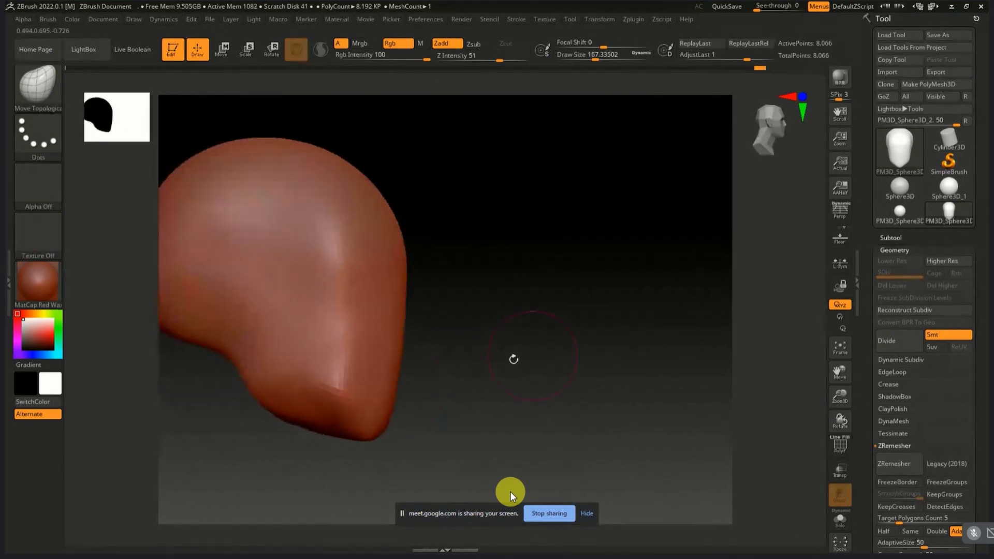
{"action": "key", "text": "shift"}
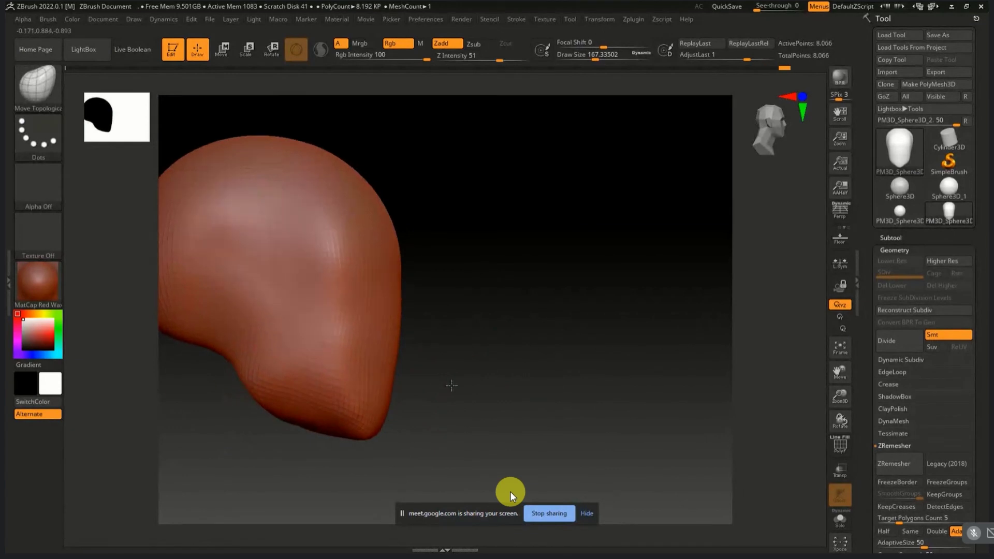
{"action": "left_click_drag", "start_coordinate": [440, 382], "coordinate": [341, 393]}
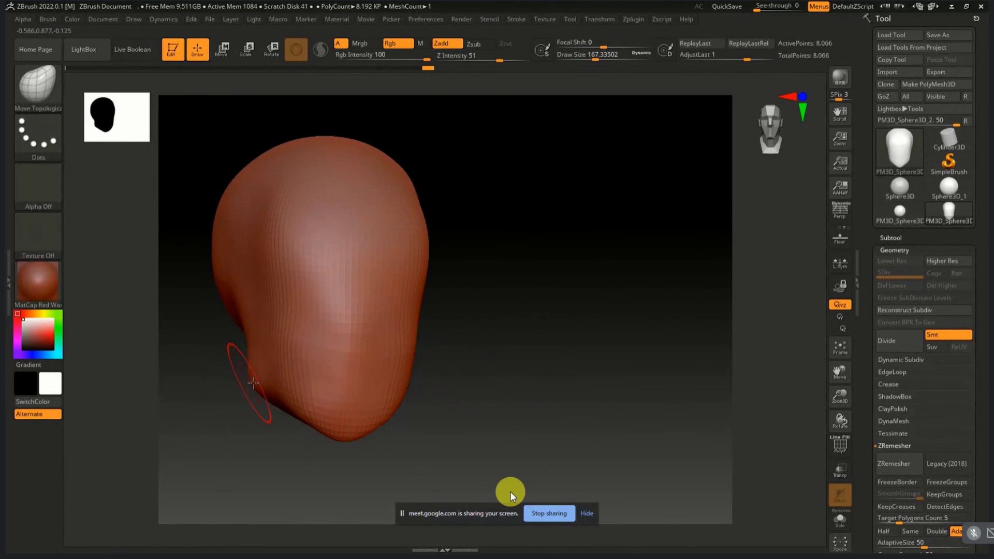
{"action": "mouse_move", "coordinate": [278, 395]}
{"action": "left_mouse_down"}
{"action": "mouse_move", "coordinate": [296, 402]}
{"action": "mouse_move", "coordinate": [290, 357]}
{"action": "left_mouse_up"}
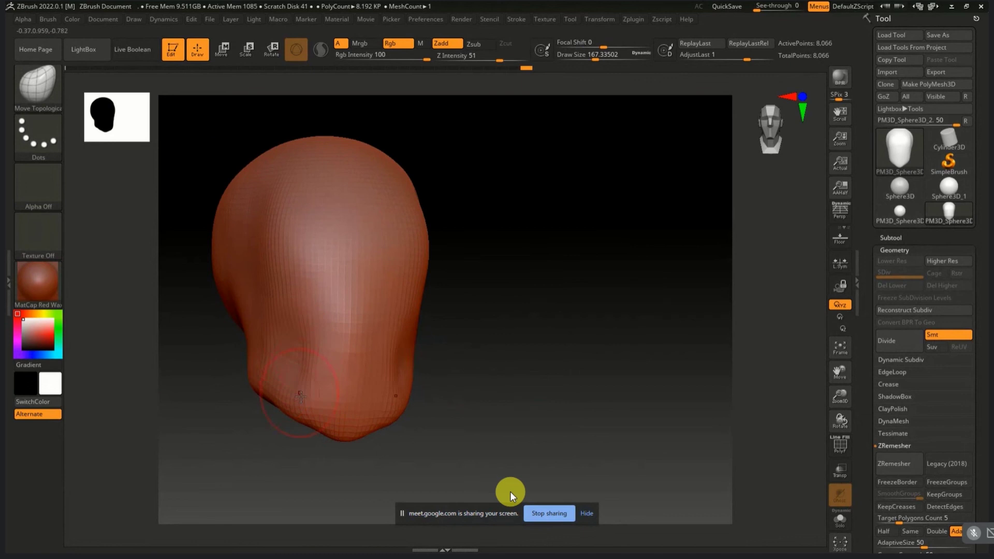
Step: Push both cheeks inward, then return to a front view and frame the head with F
{"action": "left_click_drag", "start_coordinate": [245, 293], "coordinate": [283, 315]}
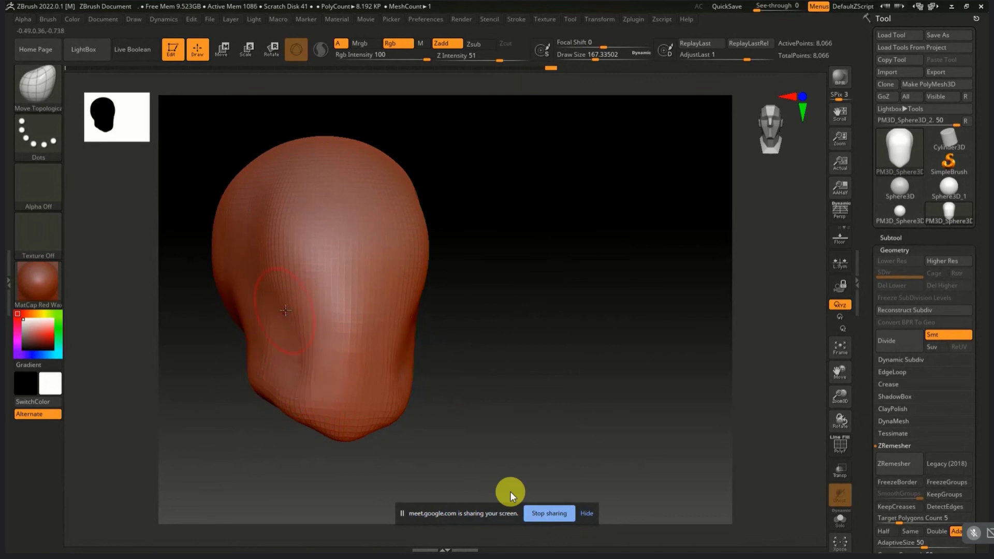
{"action": "left_click_drag", "start_coordinate": [258, 345], "coordinate": [238, 290]}
{"action": "left_click_drag", "start_coordinate": [466, 328], "coordinate": [512, 344]}
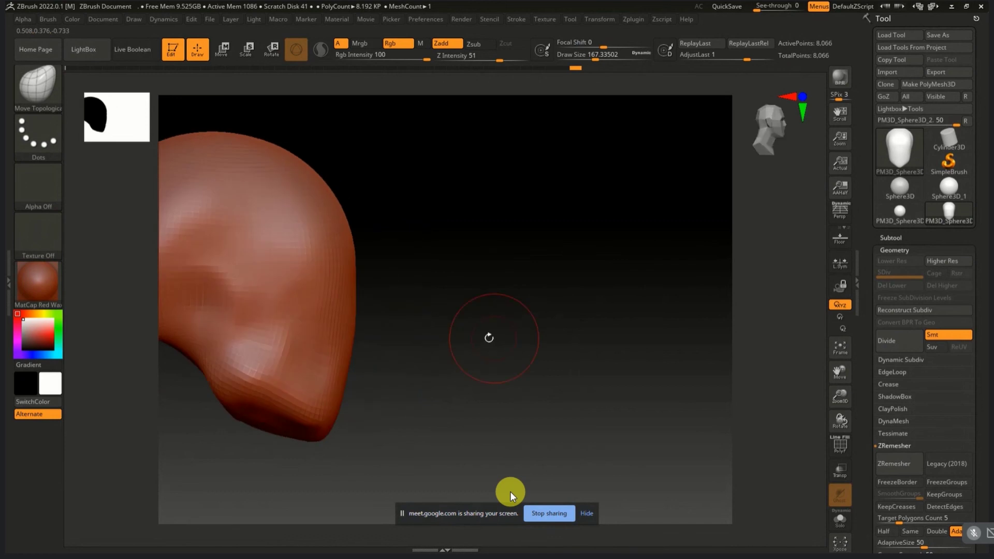
{"action": "left_click_drag", "start_coordinate": [424, 318], "coordinate": [475, 285], "text": "shift"}
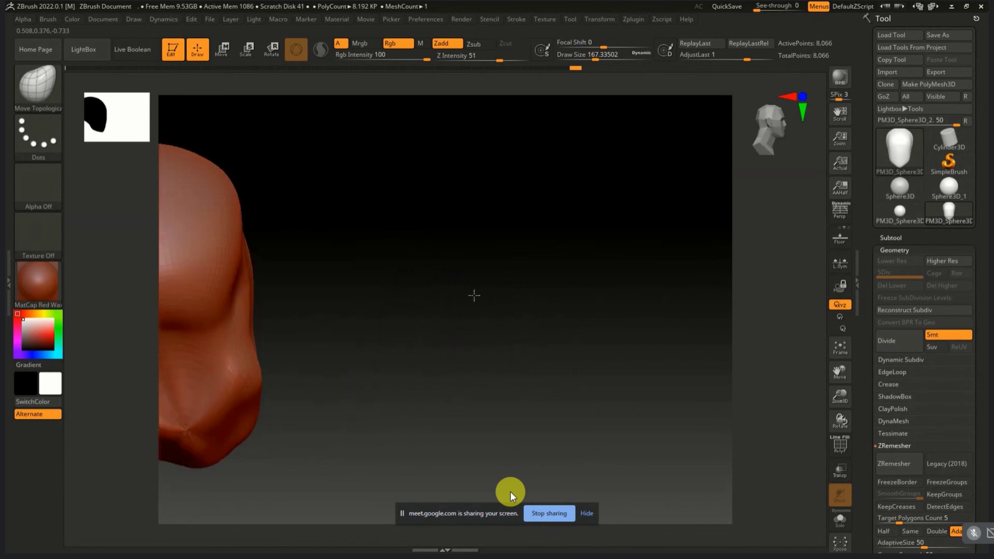
{"action": "key", "text": "f"}
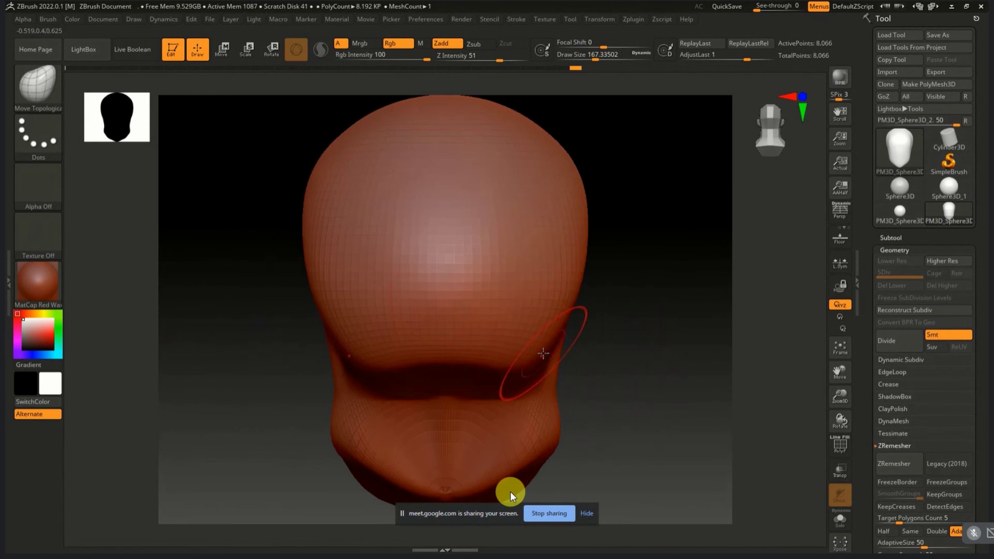
Step: Ctrl-paint a mask over the centre of the face and mouth, with brush size about 68
{"action": "left_click_drag", "start_coordinate": [637, 411], "coordinate": [636, 335]}
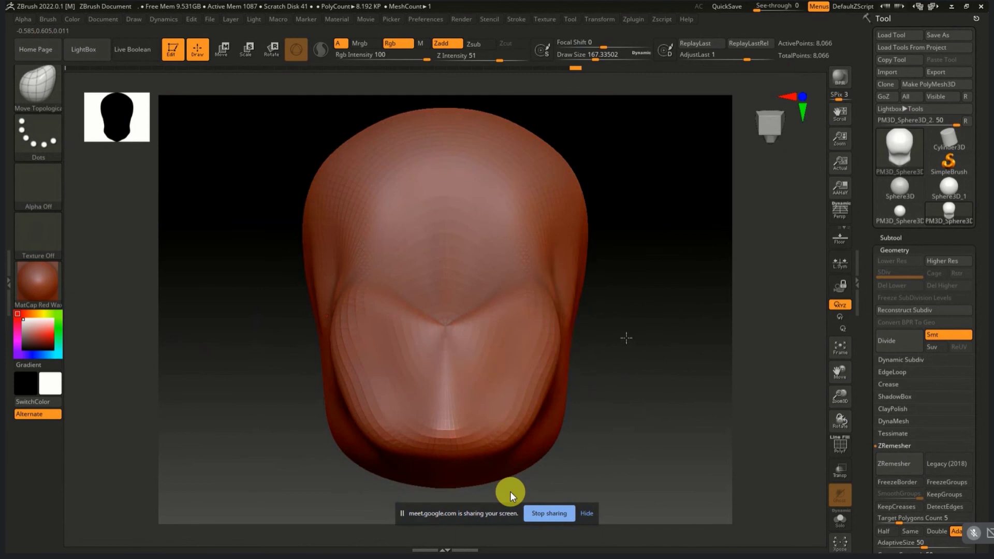
{"action": "key", "text": "ctrl"}
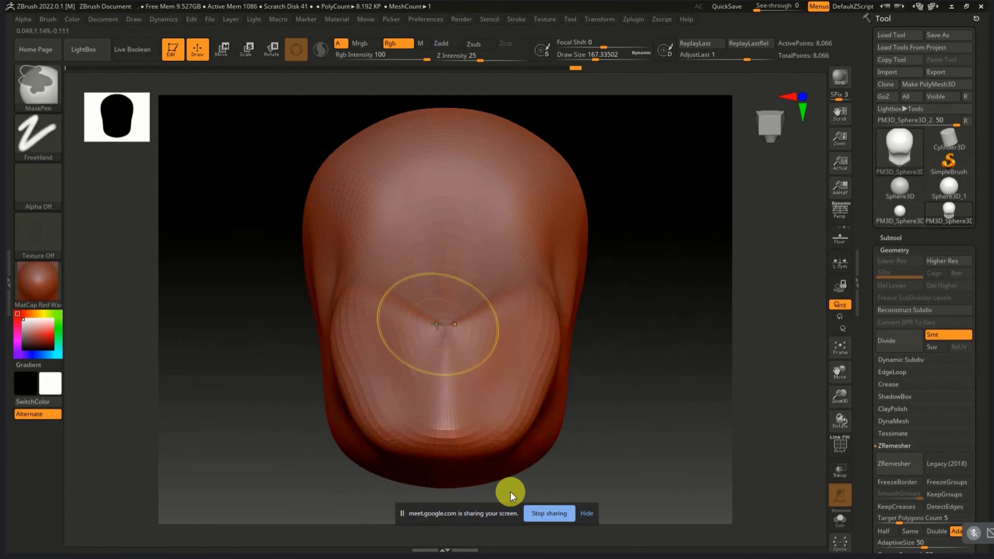
{"action": "left_click_drag", "start_coordinate": [437, 324], "coordinate": [418, 311], "text": "ctrl"}
{"action": "mouse_move", "coordinate": [437, 344]}
{"action": "left_mouse_down", "text": "ctrl"}
{"action": "mouse_move", "coordinate": [403, 266]}
{"action": "mouse_move", "coordinate": [454, 248]}
{"action": "left_mouse_up", "text": "ctrl"}
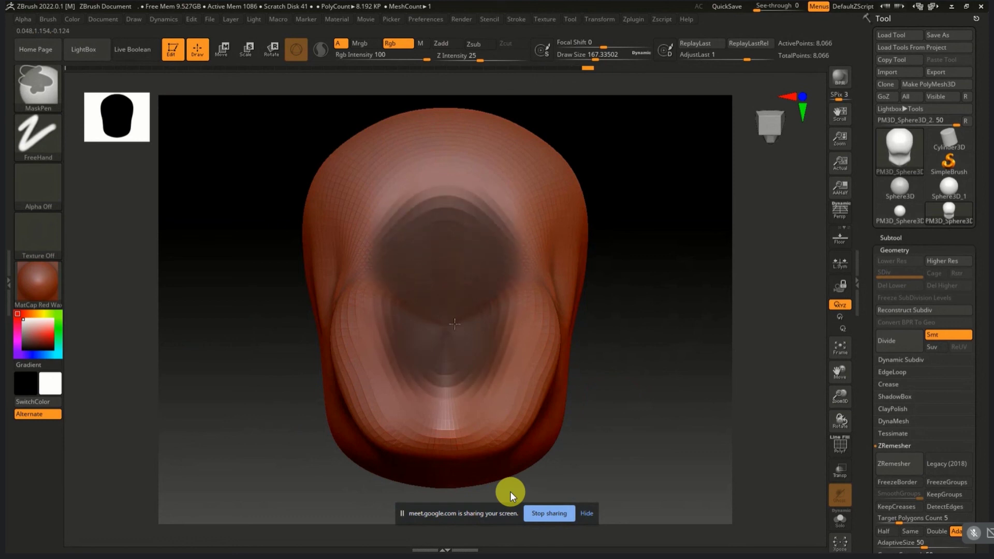
{"action": "left_click_drag", "start_coordinate": [454, 324], "coordinate": [390, 310], "text": "ctrl"}
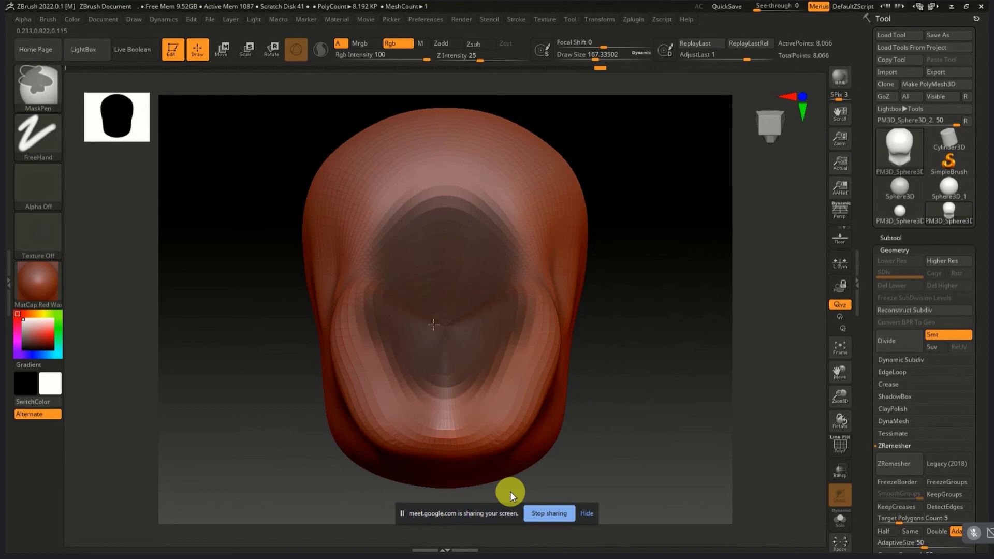
{"action": "mouse_move", "coordinate": [425, 266]}
{"action": "left_mouse_down", "text": "ctrl"}
{"action": "mouse_move", "coordinate": [418, 317]}
{"action": "mouse_move", "coordinate": [438, 311]}
{"action": "left_mouse_up", "text": "ctrl"}
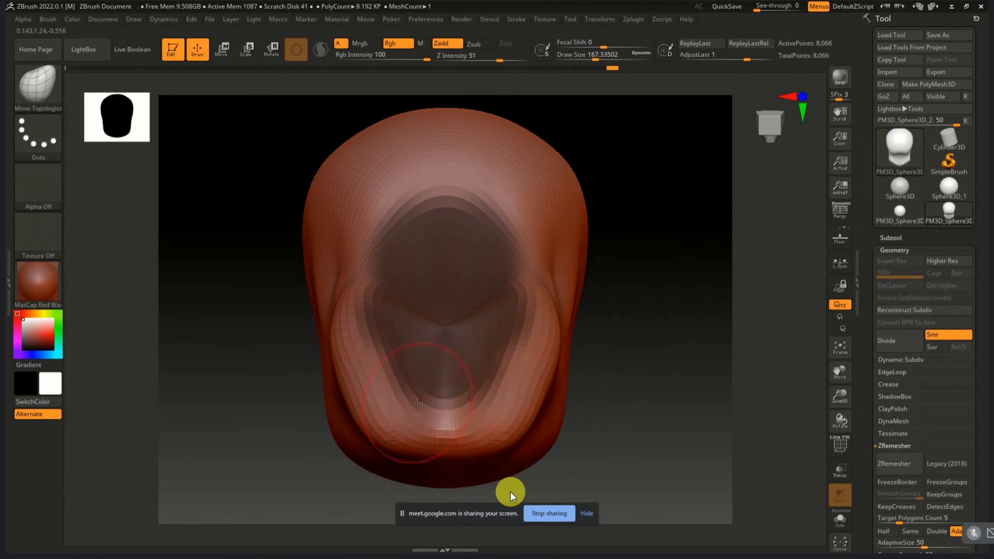
{"action": "key", "text": "ctrl"}
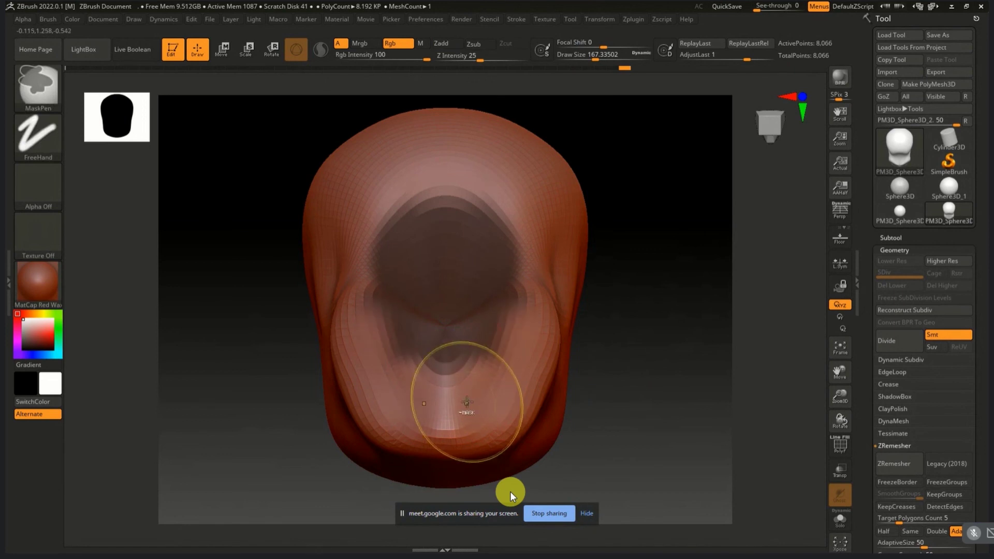
{"action": "key", "text": "ctrl"}
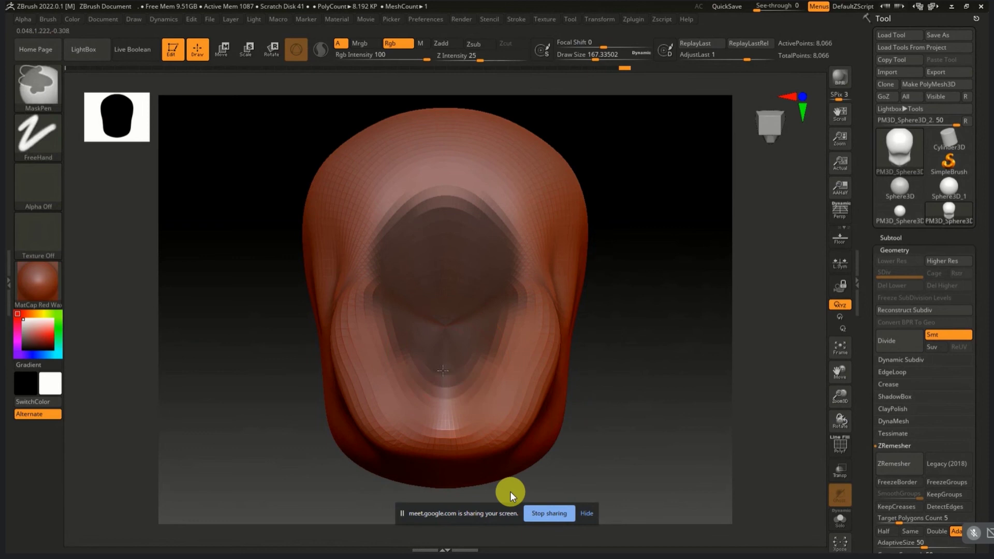
{"action": "key", "text": "s"}
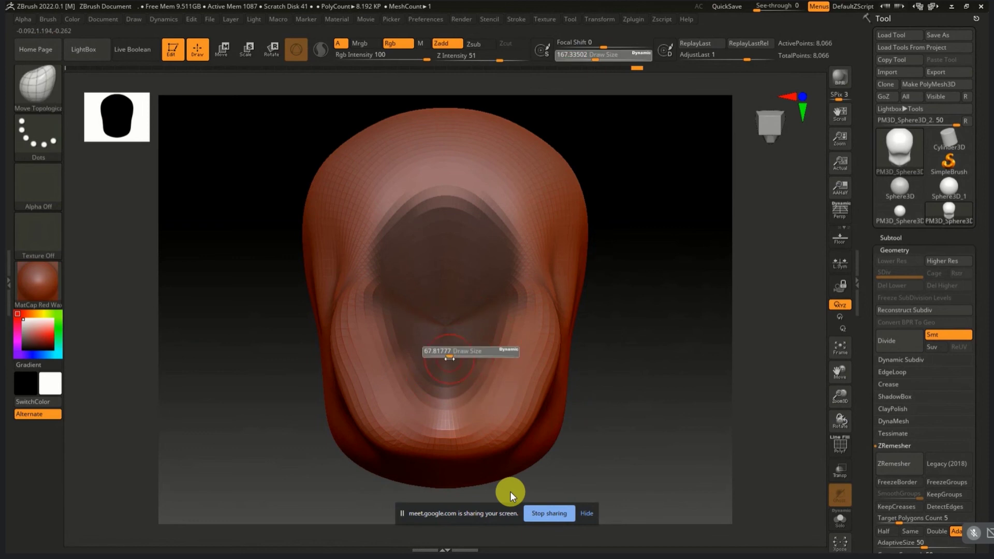
{"action": "key", "text": "ctrl"}
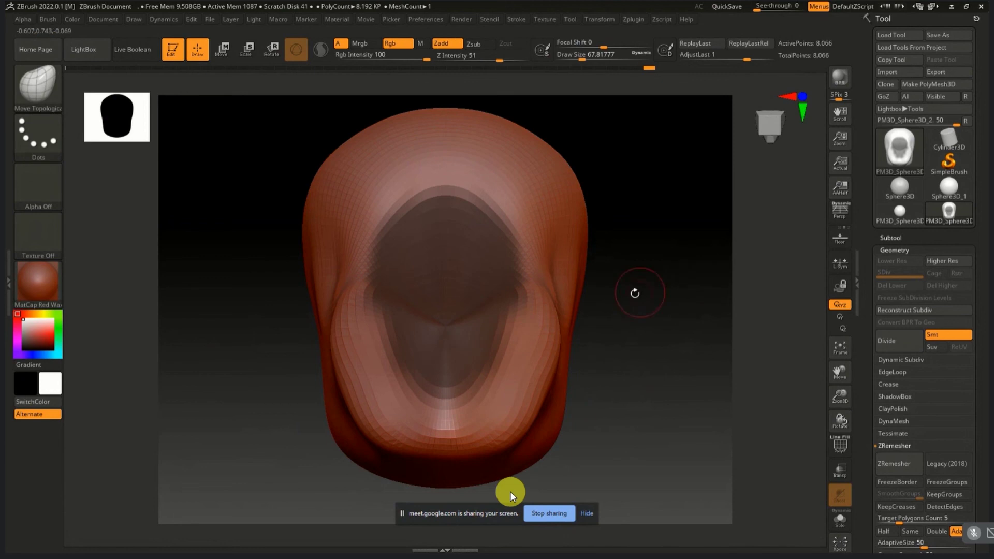
Step: Inspect the mask from several angles, then invert it so the upper head is protected
{"action": "mouse_move", "coordinate": [636, 291]}
{"action": "left_mouse_down"}
{"action": "mouse_move", "coordinate": [637, 328]}
{"action": "mouse_move", "coordinate": [626, 303]}
{"action": "left_mouse_up"}
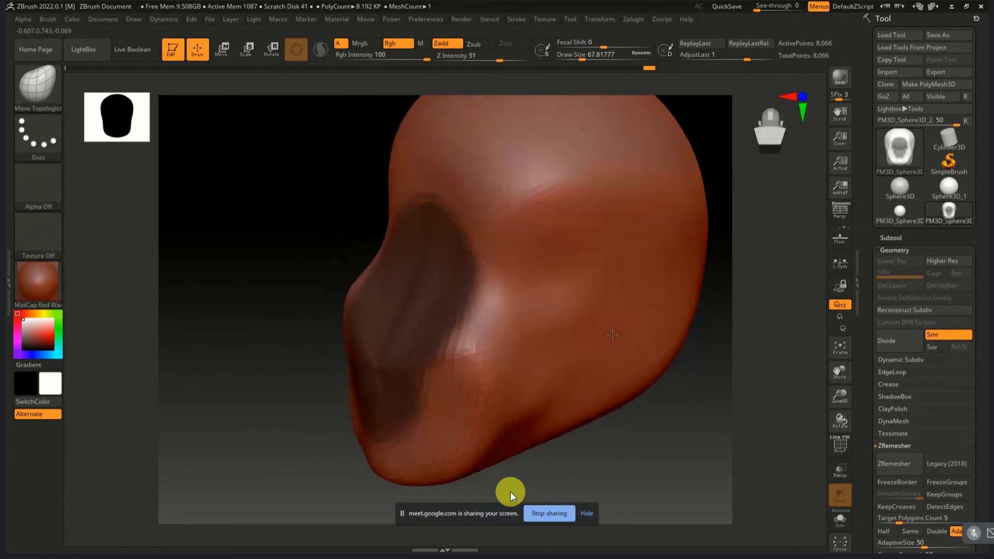
{"action": "mouse_move", "coordinate": [468, 256]}
{"action": "left_mouse_down"}
{"action": "mouse_move", "coordinate": [475, 186]}
{"action": "mouse_move", "coordinate": [484, 193]}
{"action": "mouse_move", "coordinate": [502, 177]}
{"action": "mouse_move", "coordinate": [473, 197]}
{"action": "left_mouse_up"}
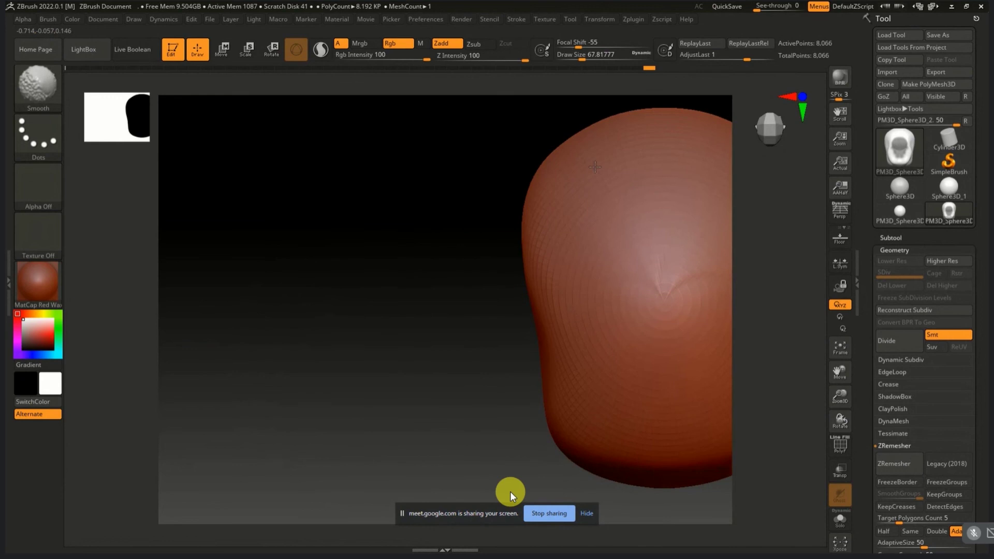
{"action": "mouse_move", "coordinate": [595, 167]}
{"action": "left_mouse_down"}
{"action": "mouse_move", "coordinate": [583, 304]}
{"action": "mouse_move", "coordinate": [528, 293]}
{"action": "left_mouse_up"}
{"action": "mouse_move", "coordinate": [442, 300]}
{"action": "left_mouse_down"}
{"action": "mouse_move", "coordinate": [437, 190]}
{"action": "mouse_move", "coordinate": [453, 175]}
{"action": "mouse_move", "coordinate": [437, 172]}
{"action": "mouse_move", "coordinate": [471, 260]}
{"action": "mouse_move", "coordinate": [649, 336]}
{"action": "left_mouse_up"}
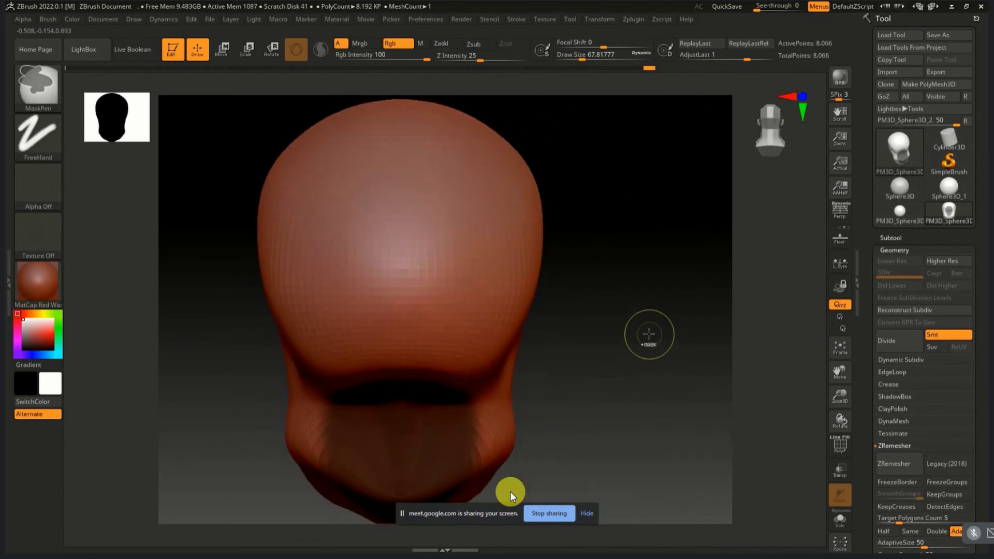
{"action": "left_click", "coordinate": [650, 327], "text": "ctrl"}
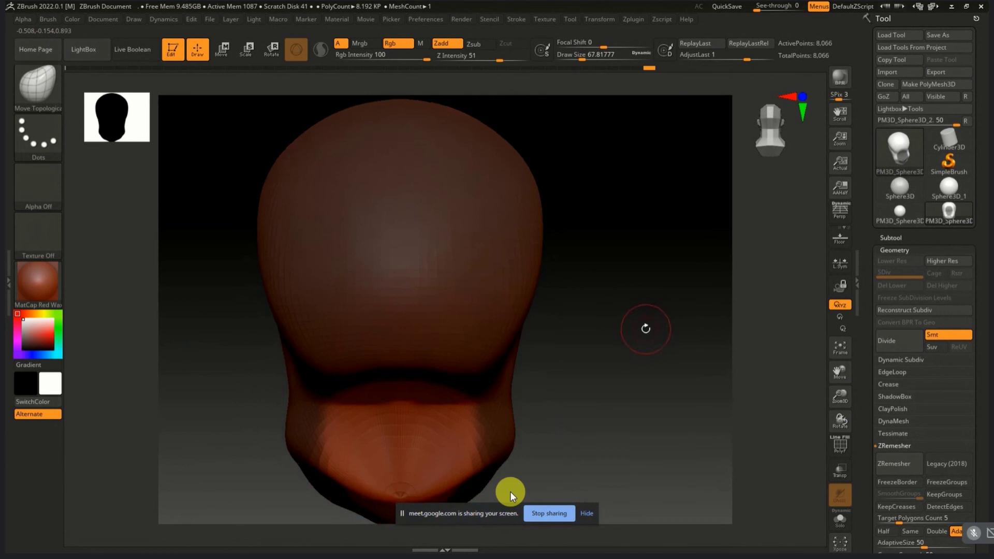
{"action": "left_click_drag", "start_coordinate": [658, 326], "coordinate": [578, 322], "text": "alt"}
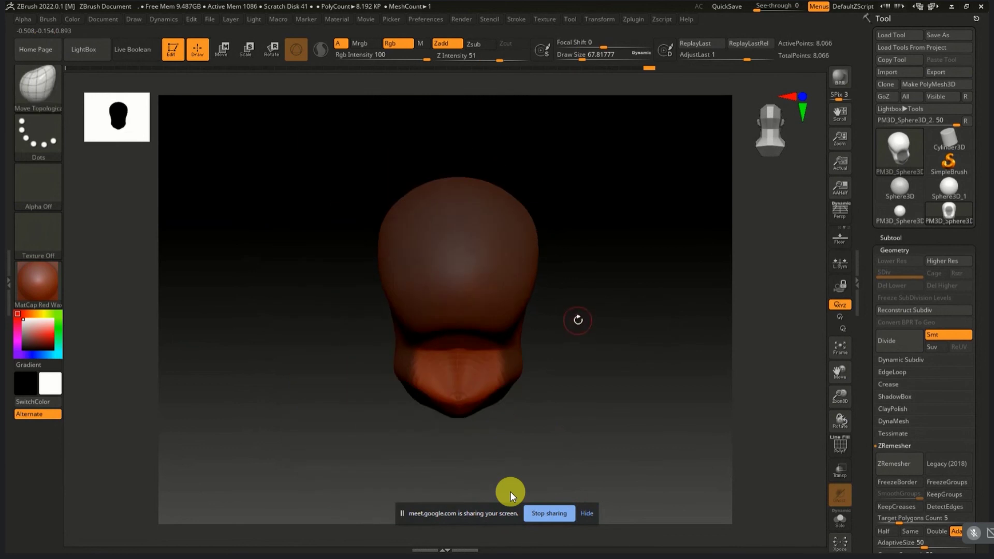
Step: Move the unmasked jaw block with the W transform gizmo from a three-quarter view
{"action": "key", "text": "w"}
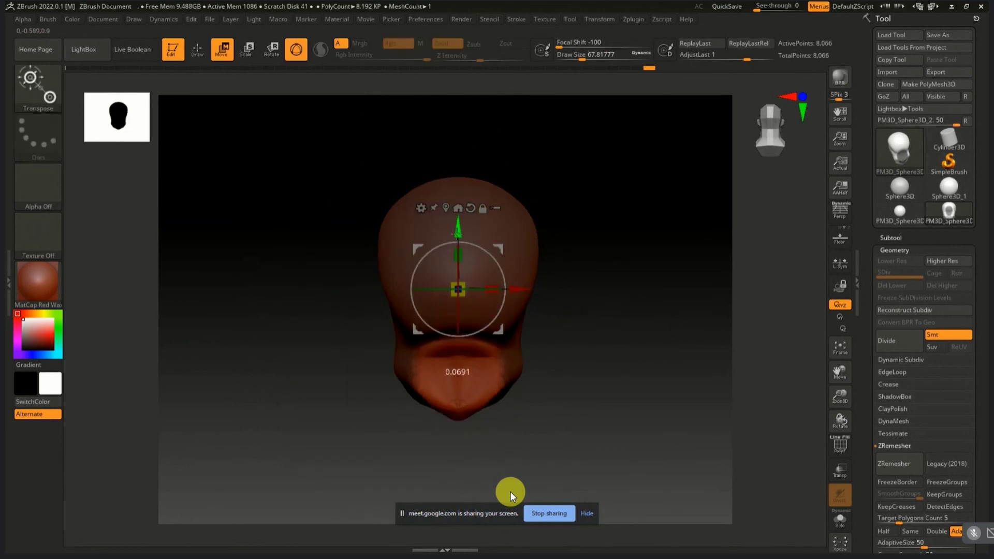
{"action": "left_click_drag", "start_coordinate": [590, 337], "coordinate": [495, 340]}
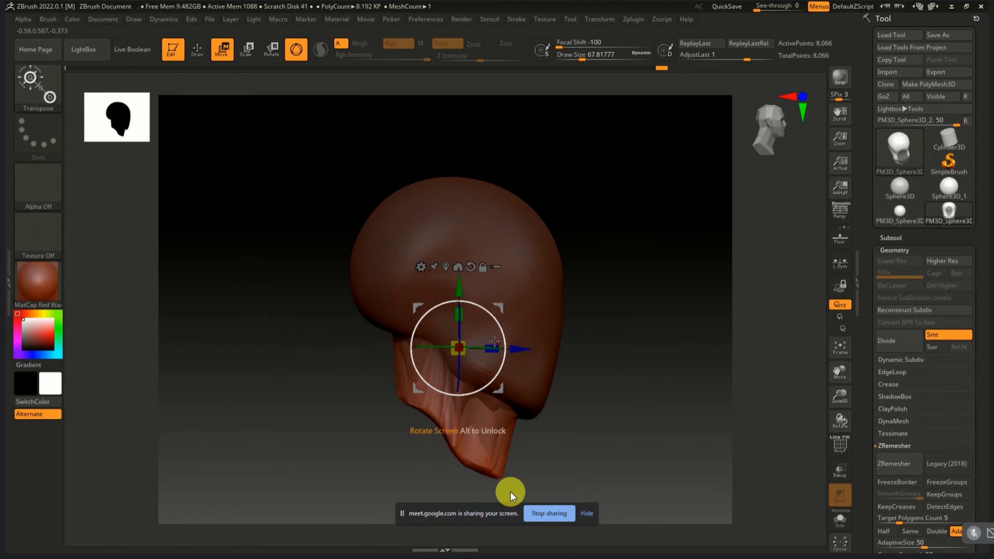
{"action": "left_click_drag", "start_coordinate": [495, 342], "coordinate": [454, 310]}
{"action": "key", "text": "ctrl"}
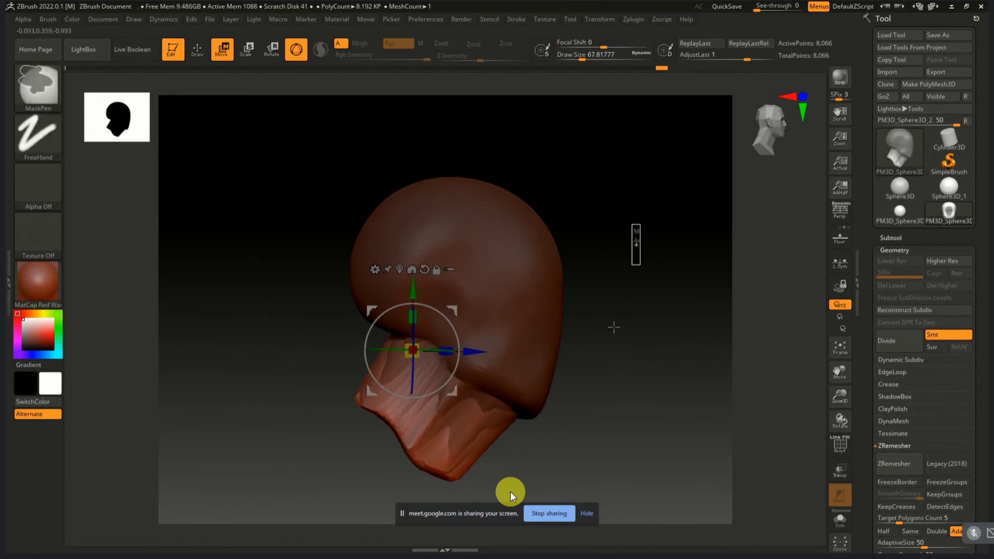
Step: Clear the mask, return to sculpting to smooth the jaw, and zoom in close on it
{"action": "left_click_drag", "start_coordinate": [614, 327], "coordinate": [589, 399], "text": "ctrl"}
{"action": "key", "text": "q"}
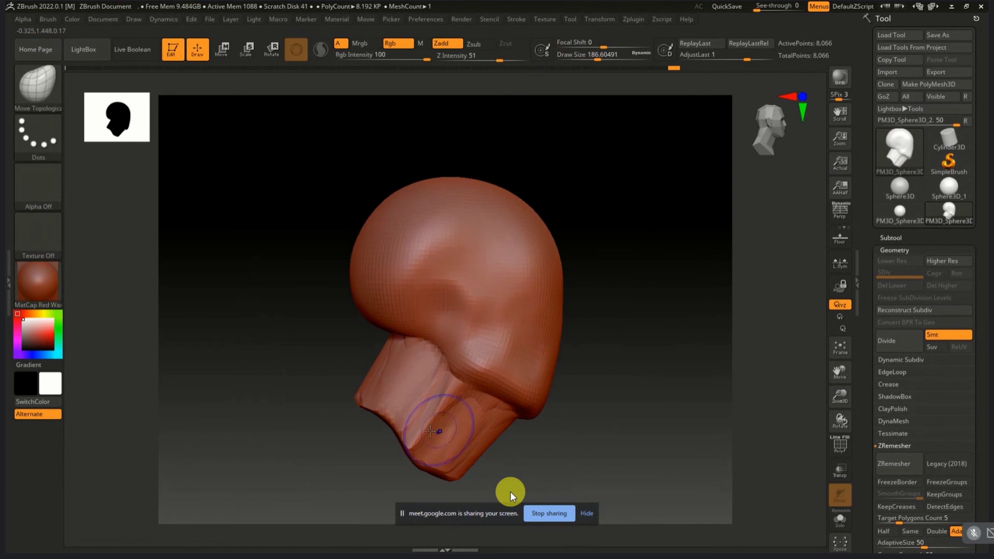
{"action": "left_click_drag", "start_coordinate": [444, 426], "coordinate": [420, 418], "text": "shift"}
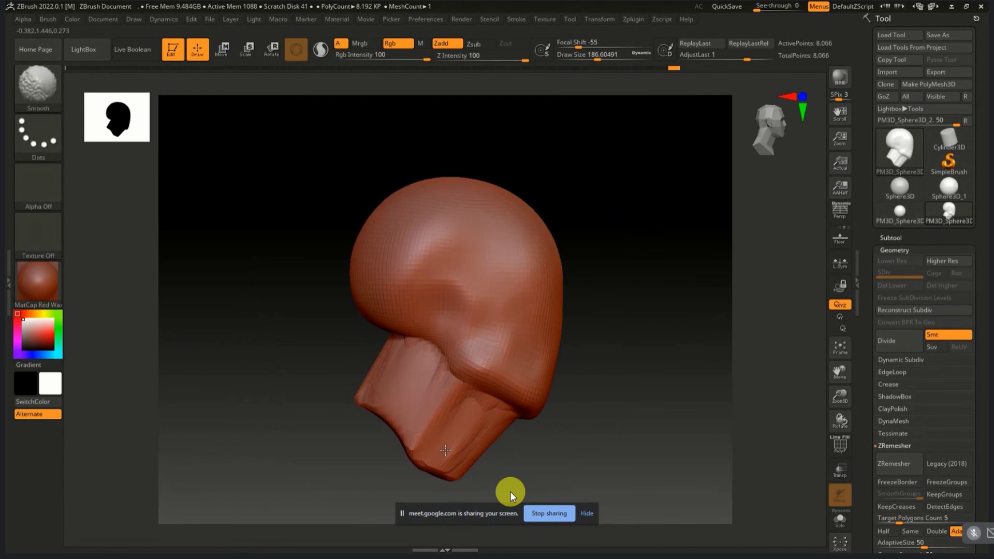
{"action": "mouse_move", "coordinate": [520, 445]}
{"action": "right_mouse_down", "text": "ctrl"}
{"action": "mouse_move", "coordinate": [565, 449]}
{"action": "mouse_move", "coordinate": [486, 455]}
{"action": "right_mouse_up", "text": "ctrl"}
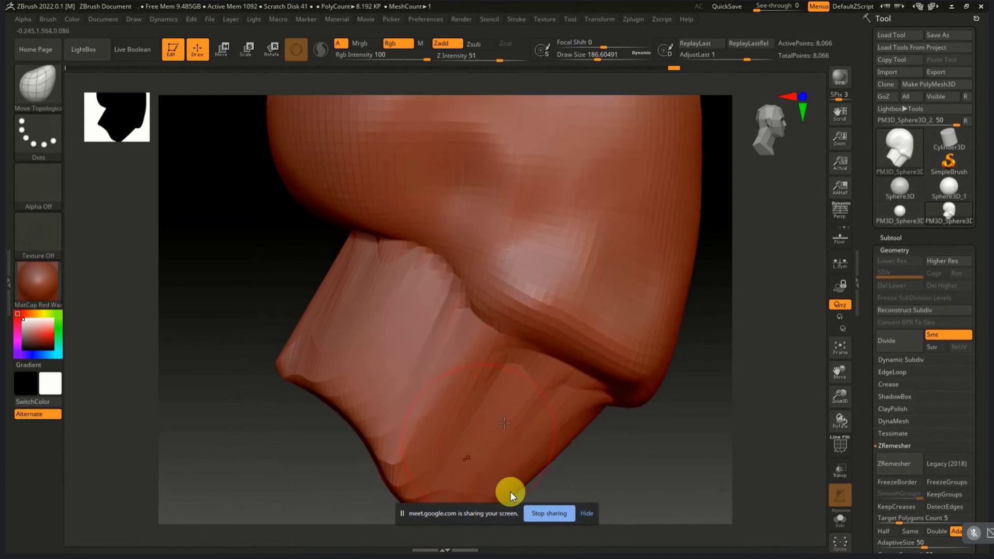
Step: ZRemesh the head into an even 9,494-point quad grid, then smooth the jaw-to-skull crease
{"action": "left_click", "coordinate": [899, 463]}
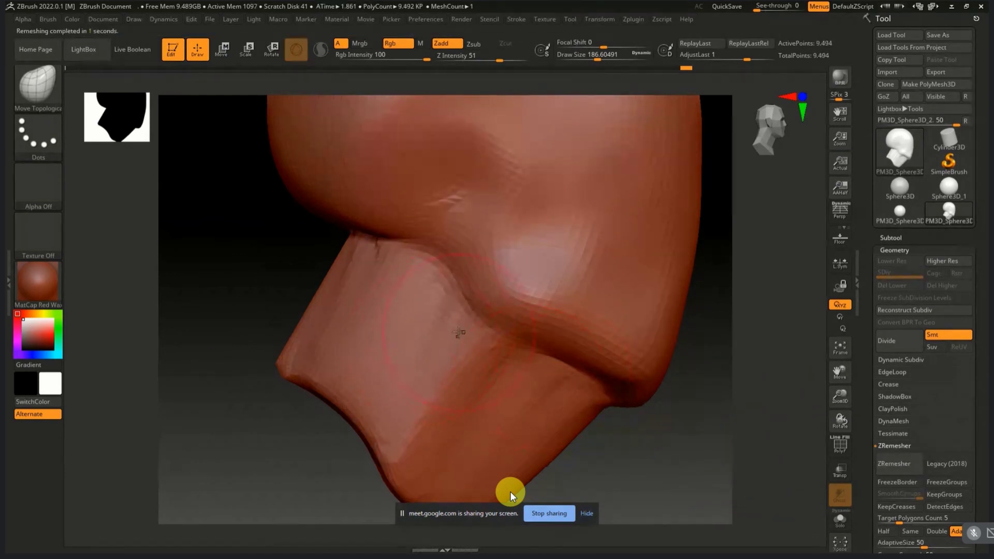
{"action": "key", "text": "shift+f"}
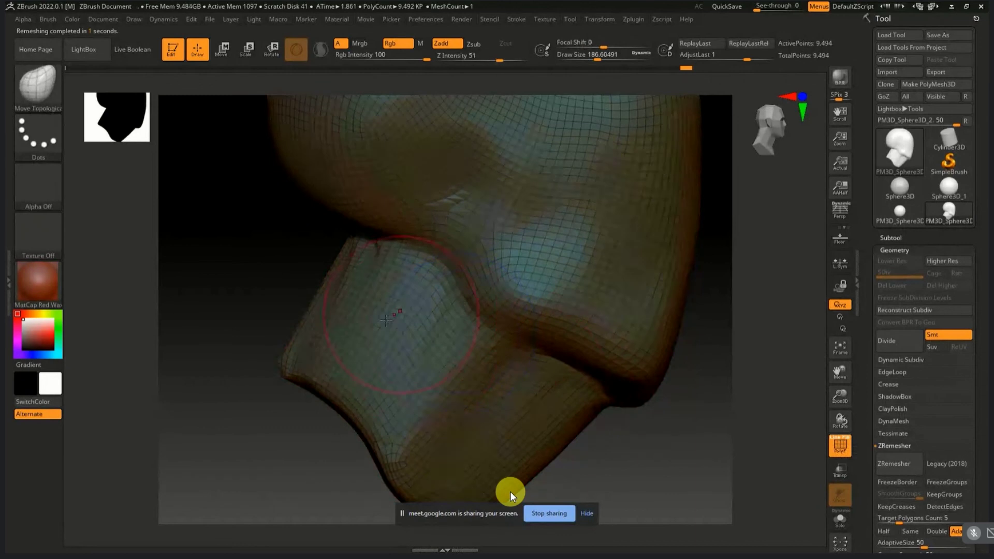
{"action": "key", "text": "shift"}
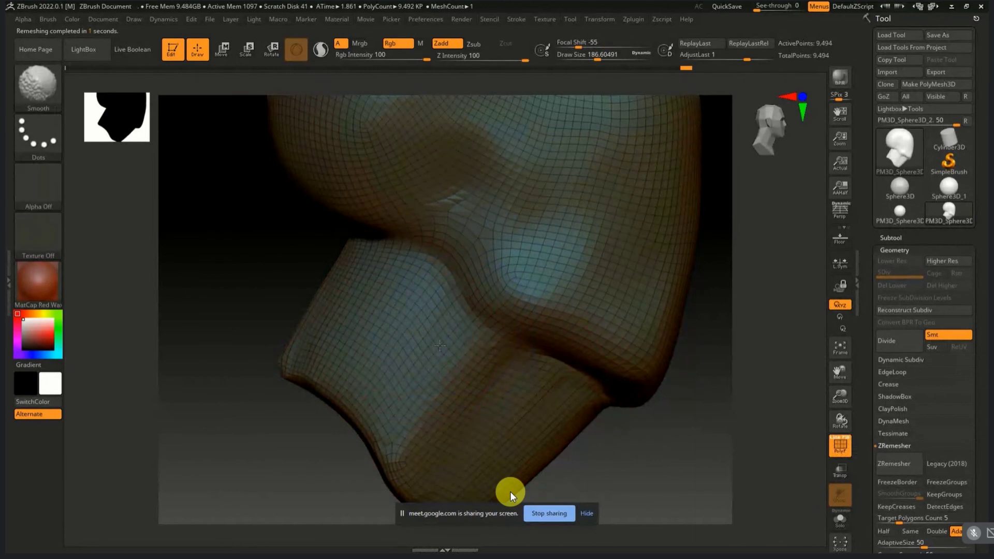
{"action": "left_click_drag", "start_coordinate": [439, 345], "coordinate": [428, 236], "text": "shift"}
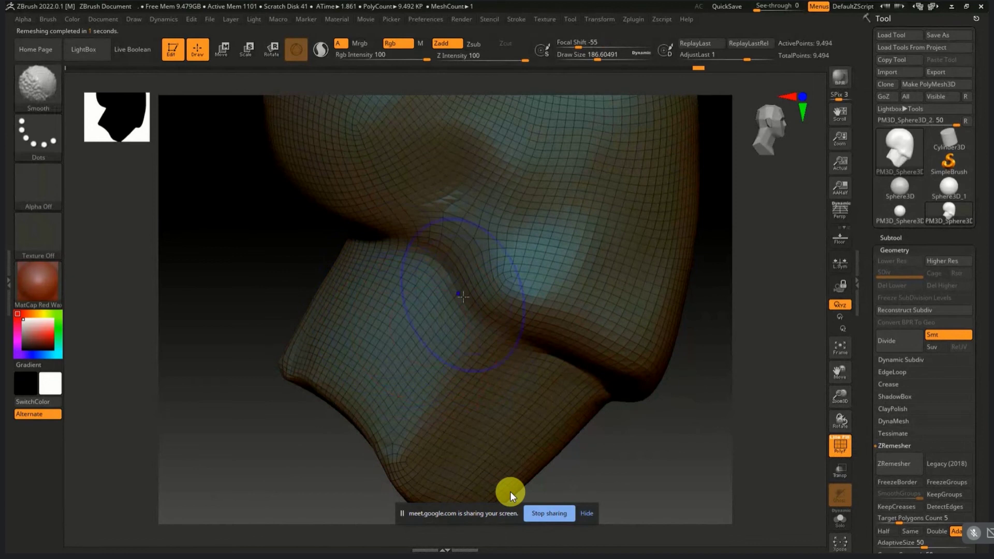
{"action": "left_click_drag", "start_coordinate": [462, 296], "coordinate": [410, 376], "text": "shift"}
{"action": "left_click_drag", "start_coordinate": [438, 203], "coordinate": [493, 441], "text": "shift"}
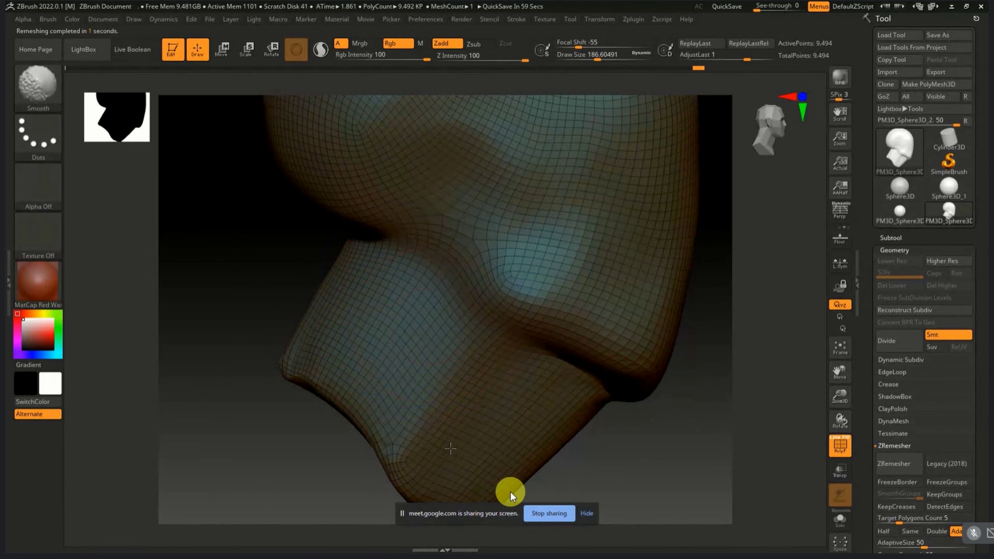
{"action": "left_click_drag", "start_coordinate": [393, 435], "coordinate": [251, 355], "text": "shift"}
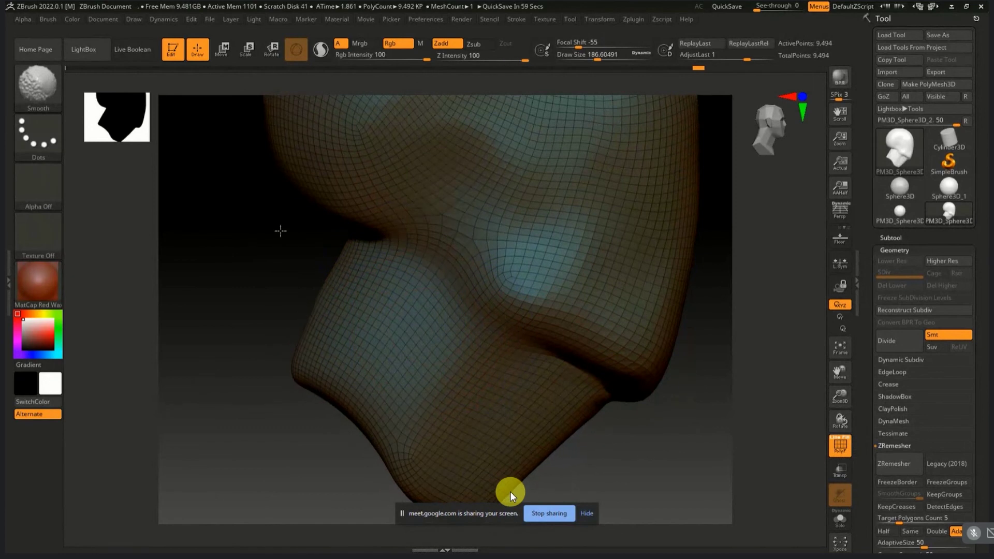
Step: Switch to the Move Topological brush and turn the head to face the jaw
{"action": "key", "text": "b"}
{"action": "key", "text": "m"}
{"action": "key", "text": "t"}
{"action": "mouse_move", "coordinate": [581, 378]}
{"action": "left_mouse_down"}
{"action": "mouse_move", "coordinate": [555, 408]}
{"action": "mouse_move", "coordinate": [593, 399]}
{"action": "left_mouse_up"}
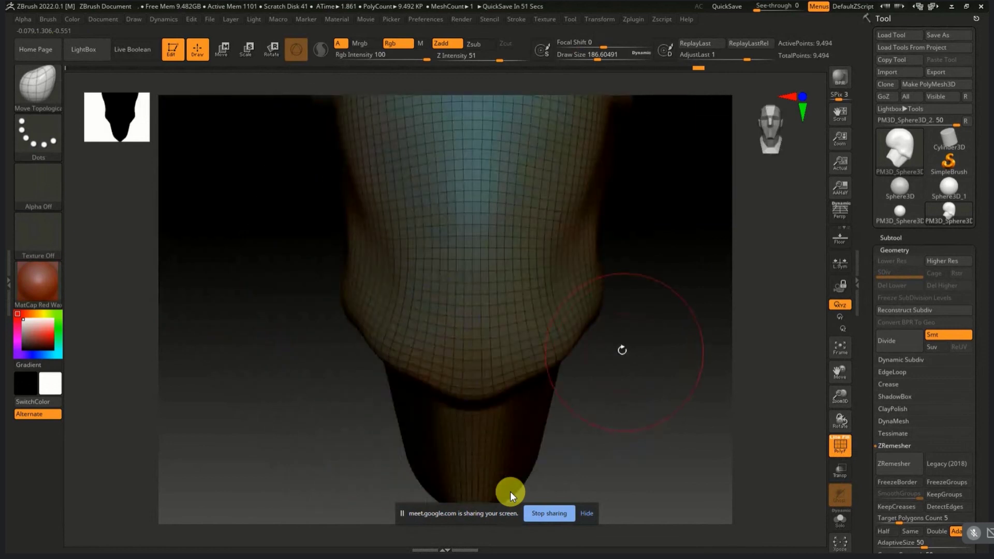
Step: Widen the lower jaw on both sides and smooth it, checking from side and underside views
{"action": "key", "text": "shift"}
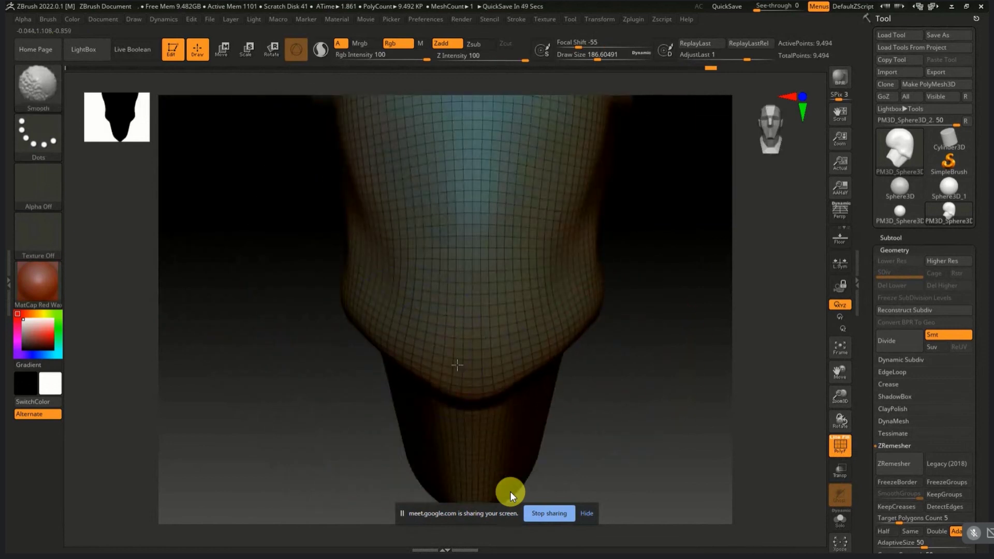
{"action": "mouse_move", "coordinate": [659, 357]}
{"action": "left_mouse_down"}
{"action": "mouse_move", "coordinate": [638, 373]}
{"action": "mouse_move", "coordinate": [641, 362]}
{"action": "left_mouse_up"}
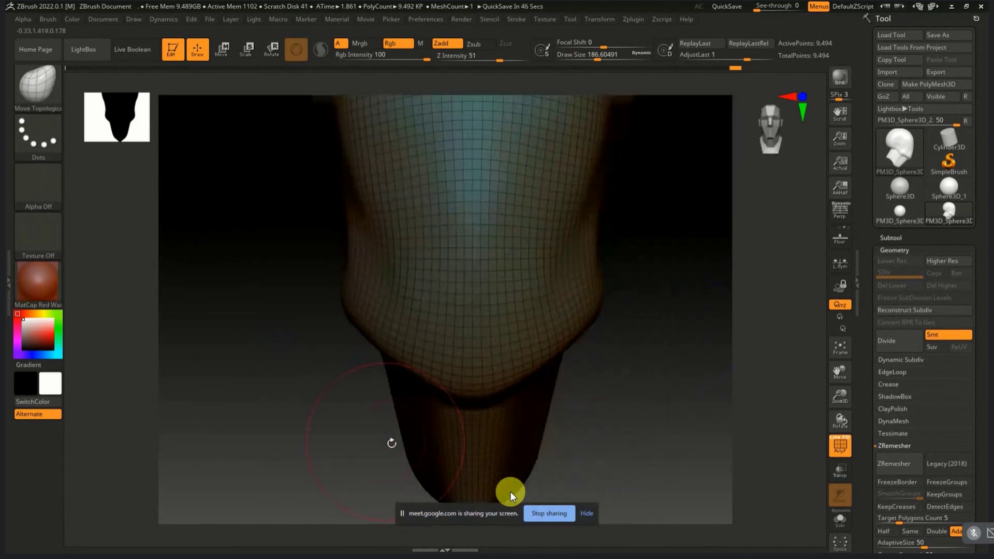
{"action": "mouse_move", "coordinate": [392, 443]}
{"action": "left_mouse_down", "text": "shift"}
{"action": "mouse_move", "coordinate": [402, 452]}
{"action": "mouse_move", "coordinate": [372, 459]}
{"action": "mouse_move", "coordinate": [394, 383]}
{"action": "left_mouse_up", "text": "shift"}
{"action": "mouse_move", "coordinate": [382, 433]}
{"action": "left_mouse_down"}
{"action": "mouse_move", "coordinate": [363, 453]}
{"action": "mouse_move", "coordinate": [378, 466]}
{"action": "left_mouse_up"}
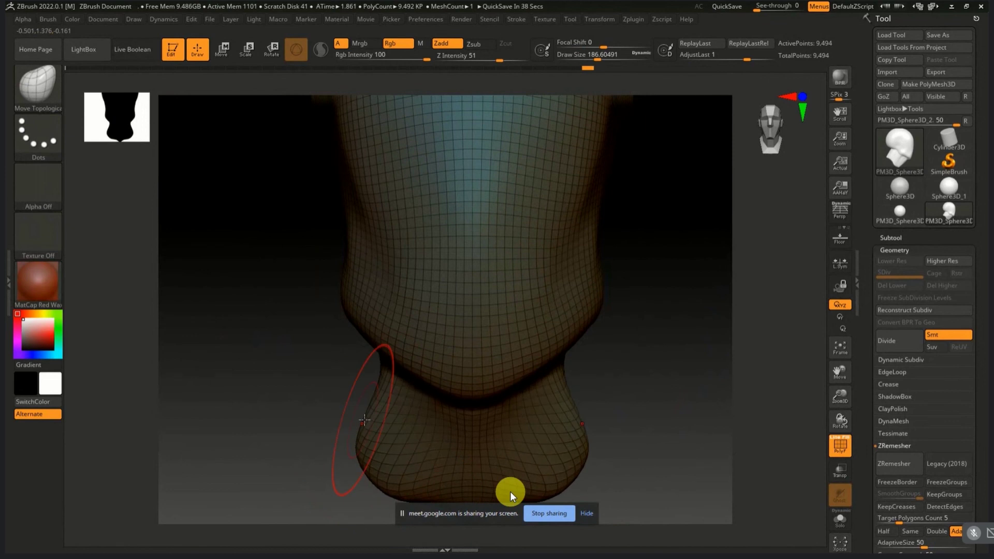
{"action": "mouse_move", "coordinate": [589, 417]}
{"action": "left_mouse_down"}
{"action": "mouse_move", "coordinate": [616, 438]}
{"action": "mouse_move", "coordinate": [544, 433]}
{"action": "left_mouse_up"}
{"action": "key", "text": "shift"}
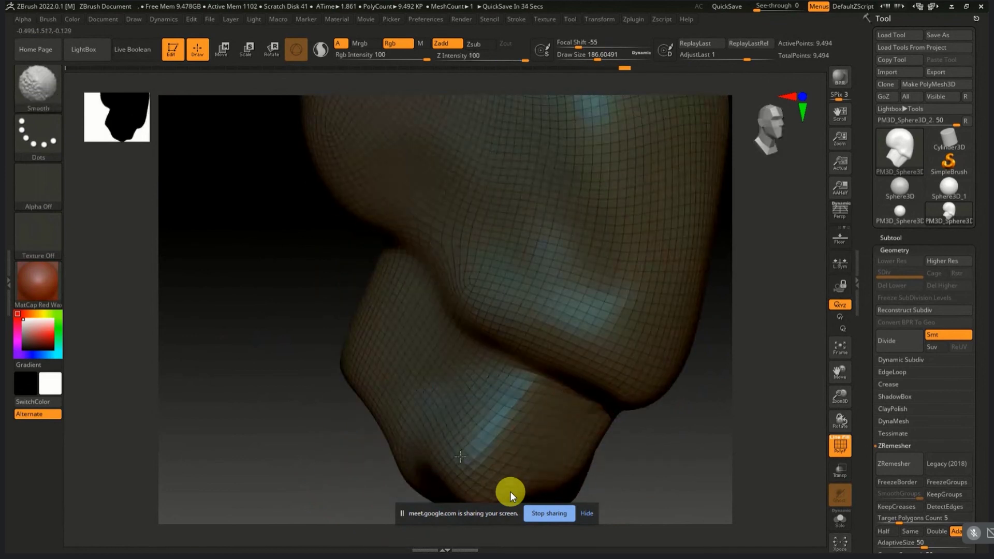
{"action": "mouse_move", "coordinate": [357, 420]}
{"action": "left_mouse_down", "text": "shift"}
{"action": "mouse_move", "coordinate": [513, 399]}
{"action": "mouse_move", "coordinate": [475, 401]}
{"action": "left_mouse_up", "text": "shift"}
{"action": "key", "text": "shift"}
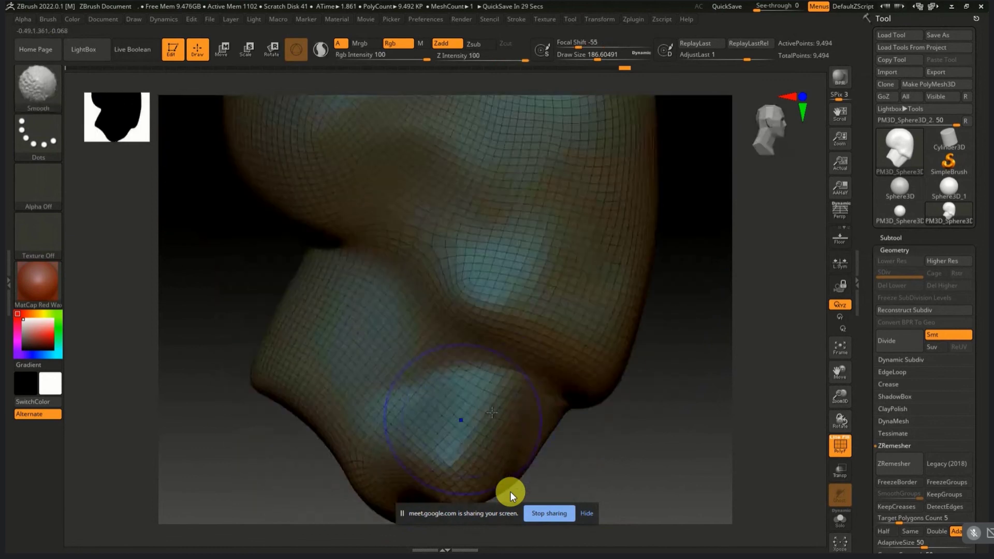
{"action": "left_click_drag", "start_coordinate": [580, 399], "coordinate": [584, 397]}
{"action": "mouse_move", "coordinate": [625, 400]}
{"action": "left_mouse_down"}
{"action": "mouse_move", "coordinate": [443, 428]}
{"action": "mouse_move", "coordinate": [442, 388]}
{"action": "left_mouse_up"}
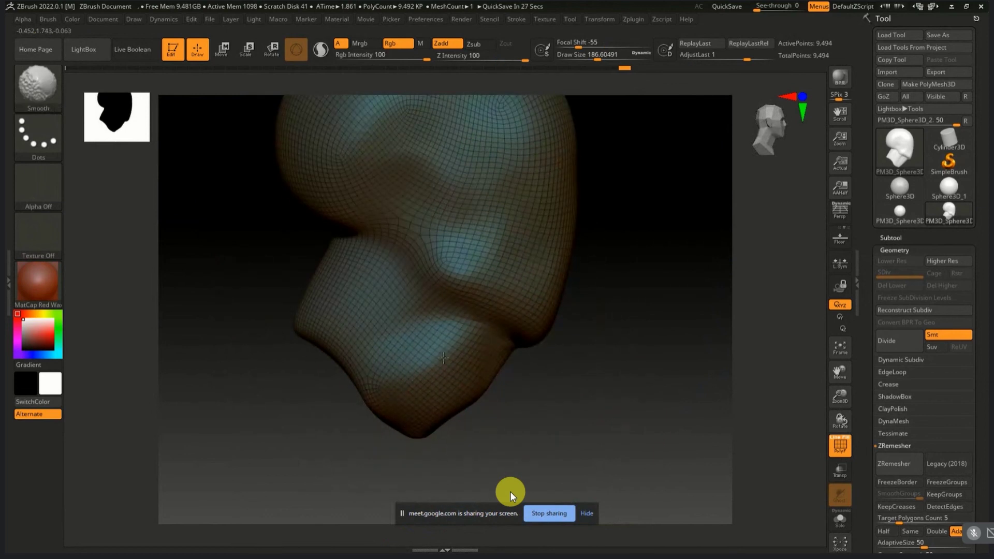
{"action": "mouse_move", "coordinate": [412, 385]}
{"action": "left_mouse_down", "text": "shift"}
{"action": "mouse_move", "coordinate": [383, 374]}
{"action": "mouse_move", "coordinate": [404, 390]}
{"action": "left_mouse_up", "text": "shift"}
Step: Enlarge the brush, pull the chin lobe down and deepen the jaw-notch crease, then face front
{"action": "key", "text": "s"}
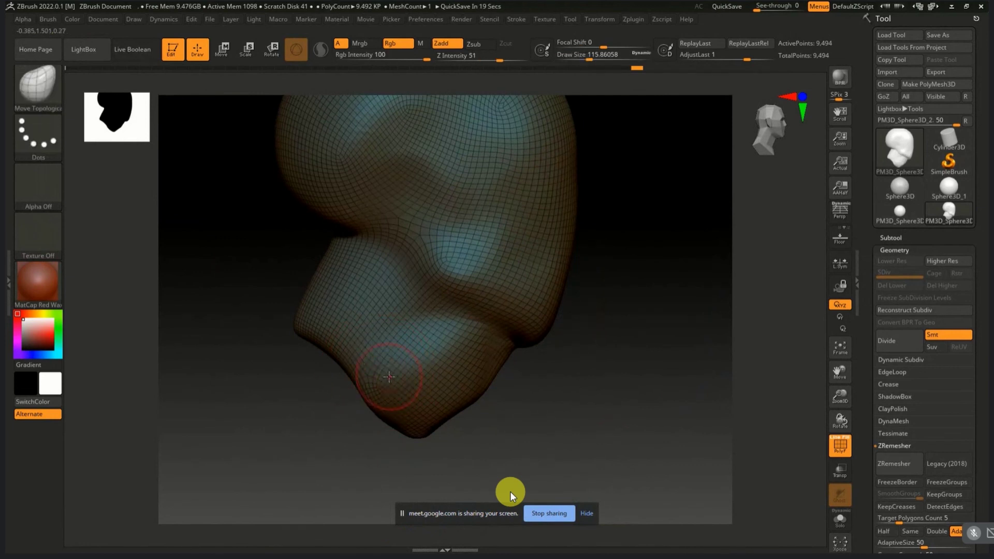
{"action": "key", "text": "s"}
{"action": "left_click_drag", "start_coordinate": [394, 377], "coordinate": [410, 375]}
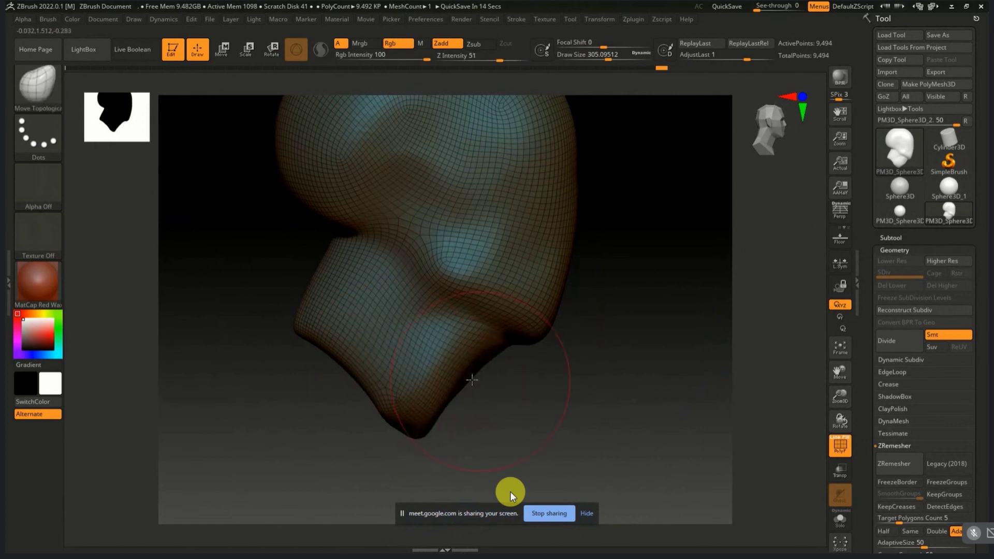
{"action": "mouse_move", "coordinate": [471, 380]}
{"action": "left_mouse_down"}
{"action": "mouse_move", "coordinate": [512, 373]}
{"action": "mouse_move", "coordinate": [507, 368]}
{"action": "left_mouse_up"}
{"action": "key", "text": "s"}
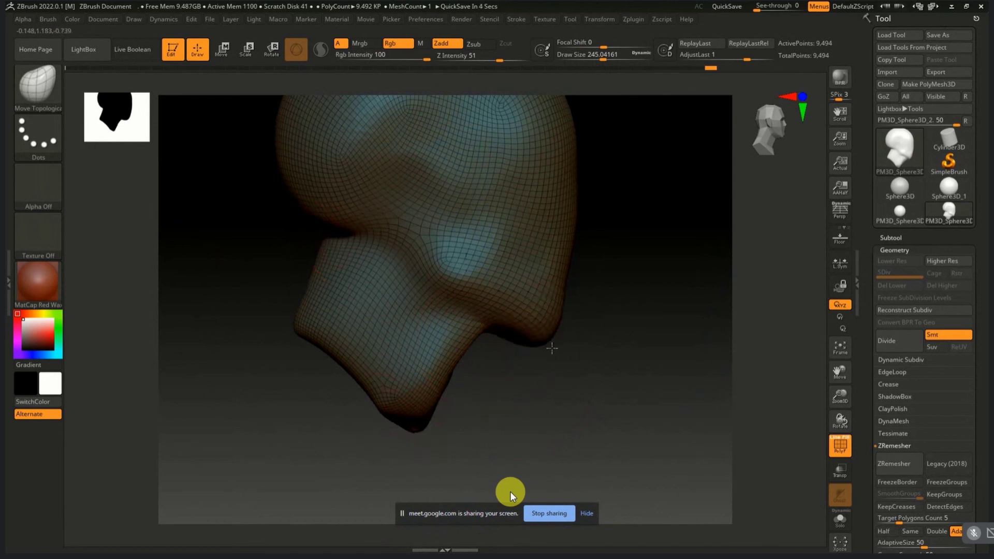
{"action": "left_click_drag", "start_coordinate": [542, 328], "coordinate": [542, 344]}
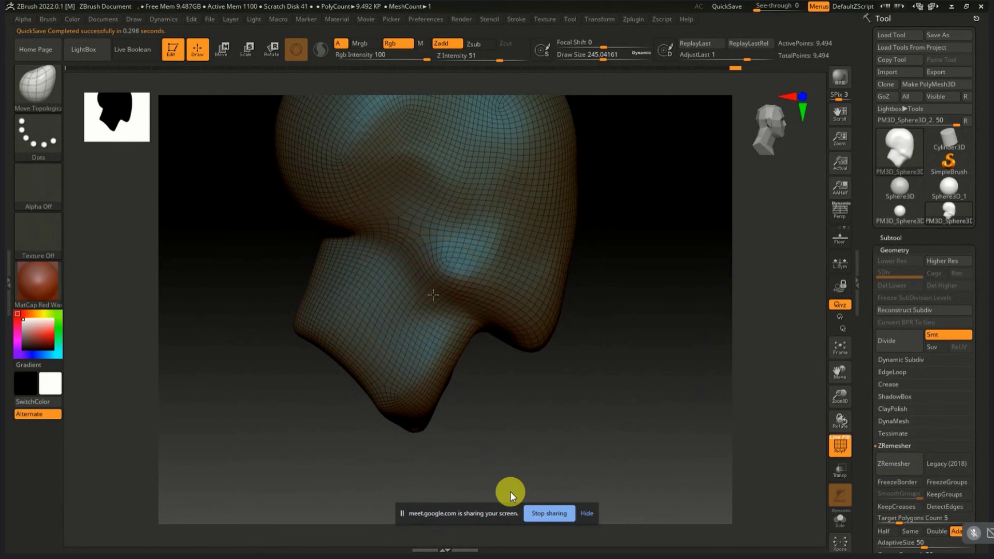
{"action": "left_click_drag", "start_coordinate": [434, 295], "coordinate": [477, 299]}
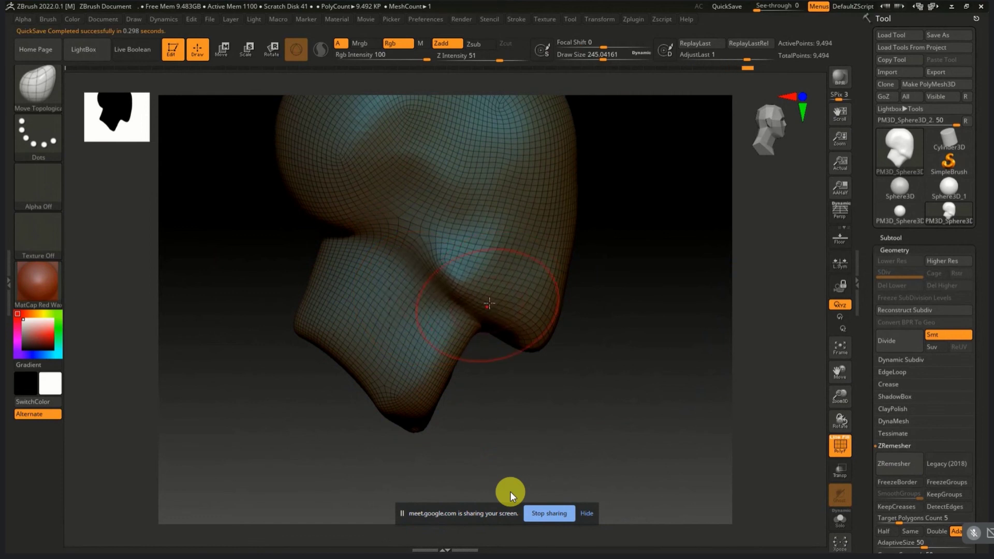
{"action": "mouse_move", "coordinate": [570, 348]}
{"action": "left_mouse_down"}
{"action": "mouse_move", "coordinate": [573, 328]}
{"action": "mouse_move", "coordinate": [642, 358]}
{"action": "left_mouse_up"}
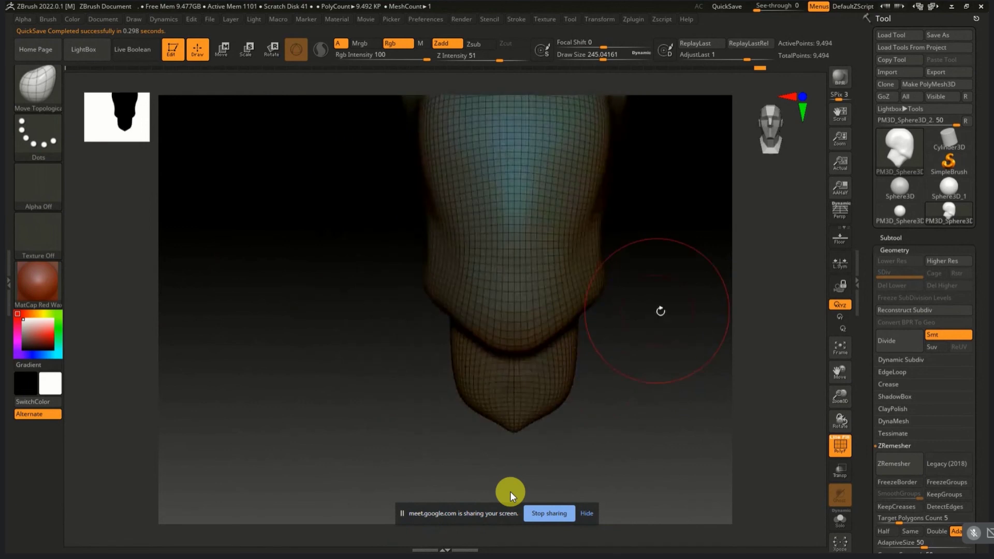
{"action": "mouse_move", "coordinate": [666, 312]}
{"action": "left_mouse_down"}
{"action": "mouse_move", "coordinate": [645, 320]}
{"action": "mouse_move", "coordinate": [655, 337]}
{"action": "mouse_move", "coordinate": [666, 337]}
{"action": "mouse_move", "coordinate": [663, 311]}
{"action": "mouse_move", "coordinate": [681, 288]}
{"action": "mouse_move", "coordinate": [659, 228]}
{"action": "mouse_move", "coordinate": [284, 395]}
{"action": "mouse_move", "coordinate": [309, 404]}
{"action": "left_mouse_up"}
Step: Hide the PolyFrame wireframe, raise the head in view, and reshape the muzzle's left side
{"action": "key", "text": "shift+f"}
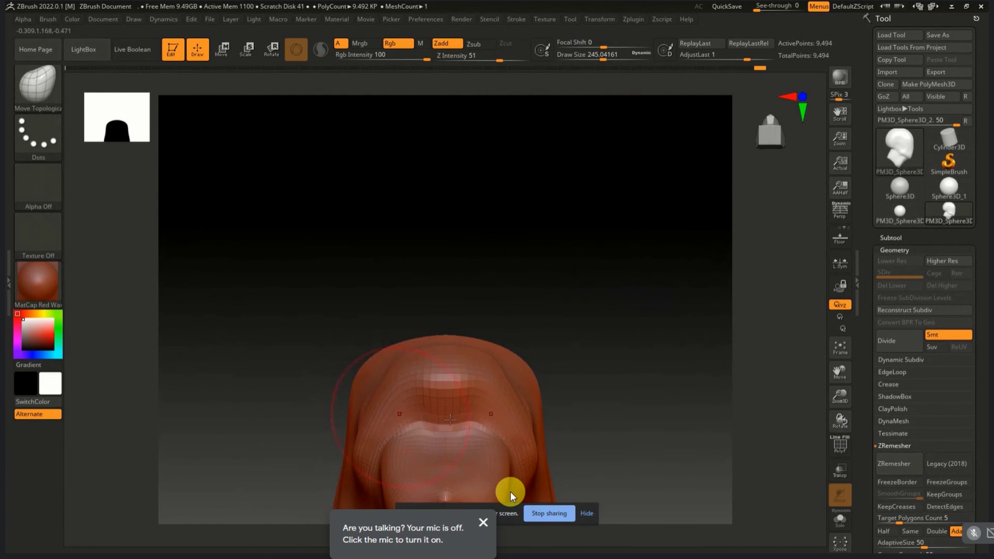
{"action": "left_click_drag", "start_coordinate": [566, 400], "coordinate": [598, 258], "text": "alt"}
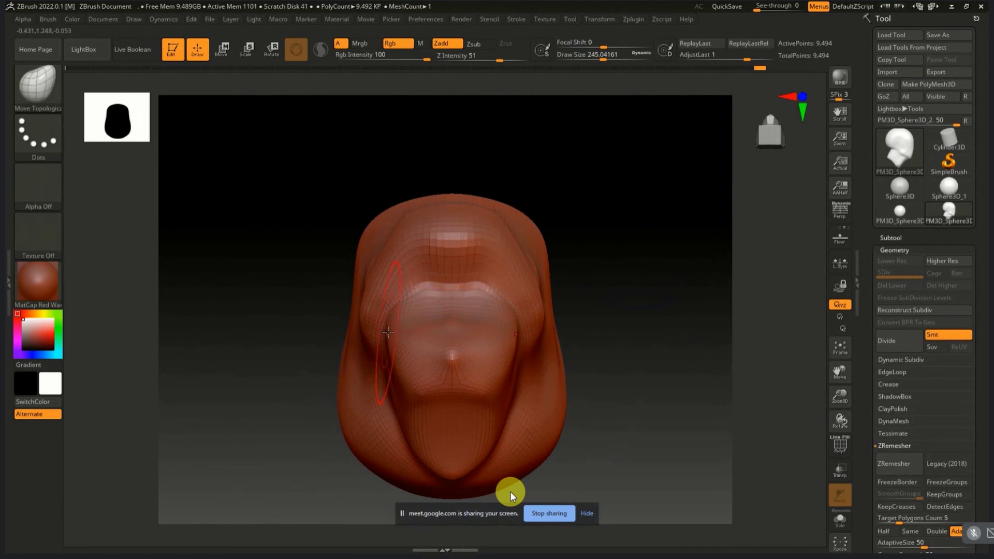
{"action": "left_click_drag", "start_coordinate": [386, 352], "coordinate": [402, 374]}
Step: Carve a horizontal mouth crease across the muzzle and shape a rounded upper lip
{"action": "left_click_drag", "start_coordinate": [414, 414], "coordinate": [486, 414]}
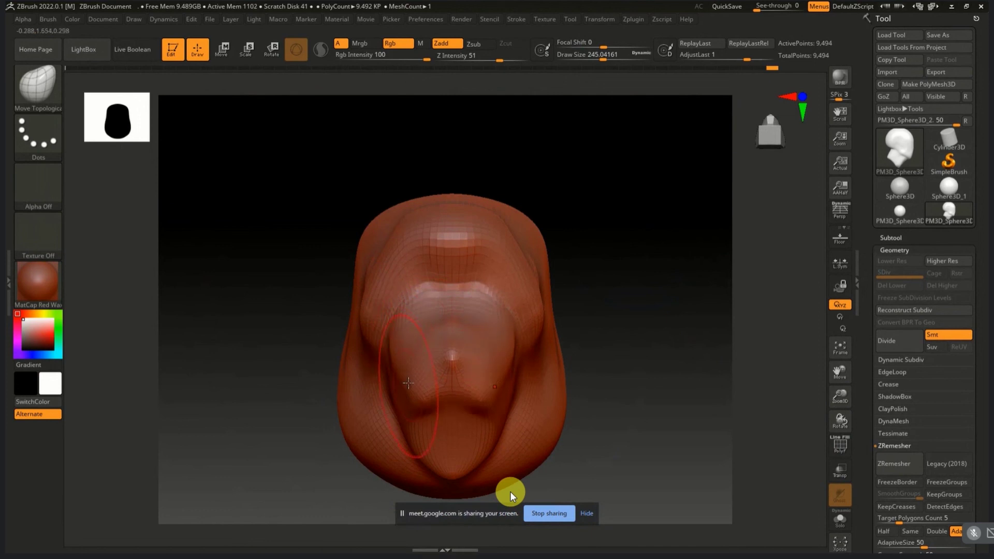
{"action": "mouse_move", "coordinate": [415, 412]}
{"action": "left_mouse_down"}
{"action": "mouse_move", "coordinate": [492, 417]}
{"action": "mouse_move", "coordinate": [476, 439]}
{"action": "left_mouse_up"}
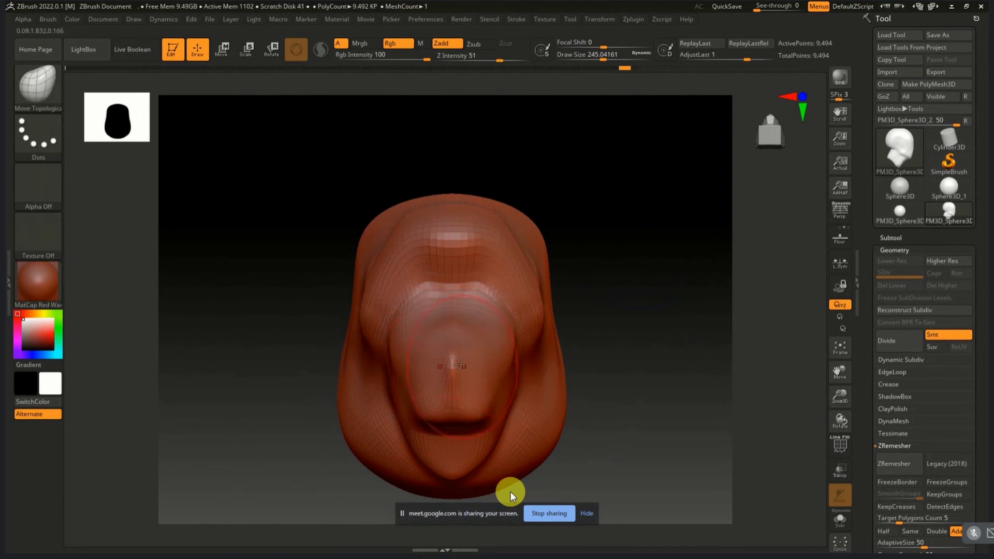
{"action": "left_click_drag", "start_coordinate": [454, 287], "coordinate": [451, 285]}
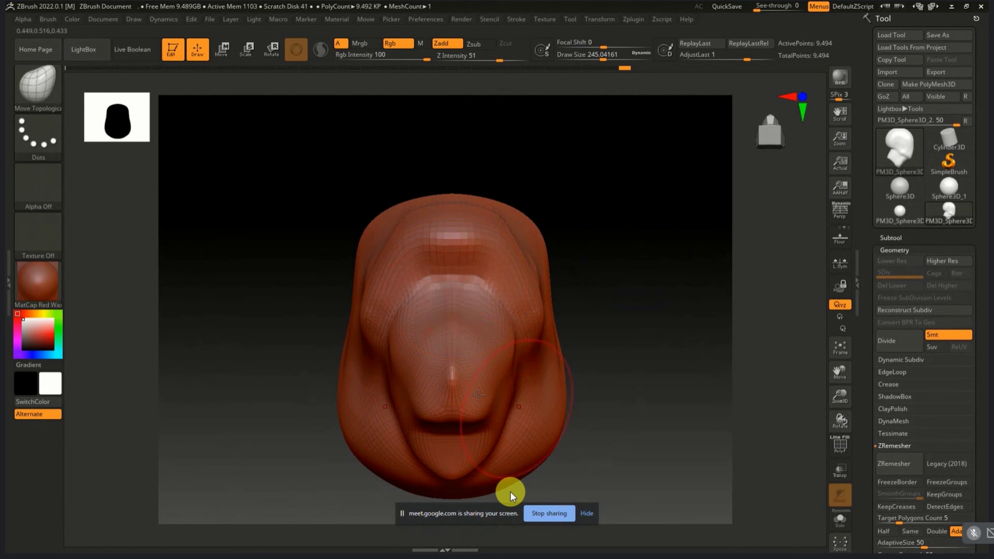
{"action": "left_click_drag", "start_coordinate": [409, 389], "coordinate": [400, 420]}
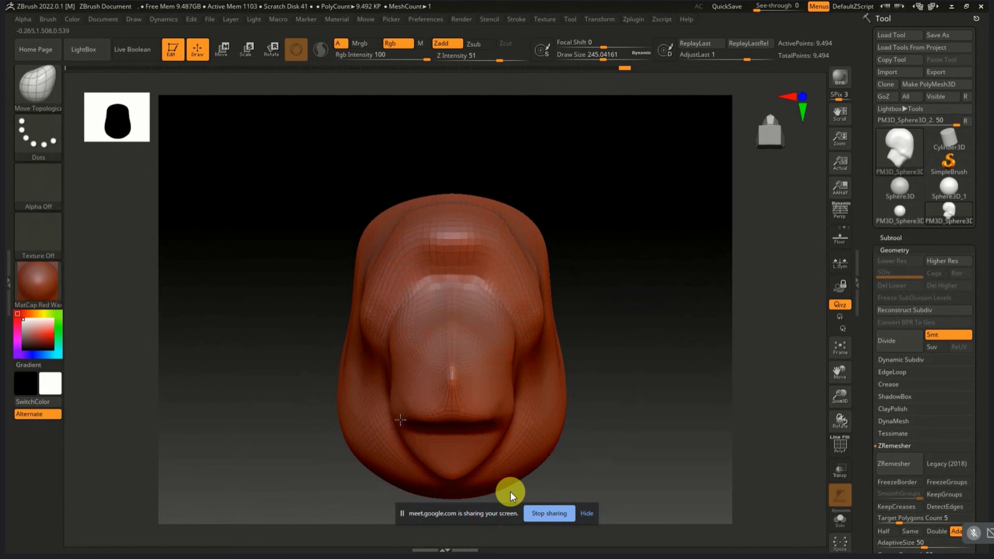
{"action": "left_click_drag", "start_coordinate": [513, 445], "coordinate": [509, 399]}
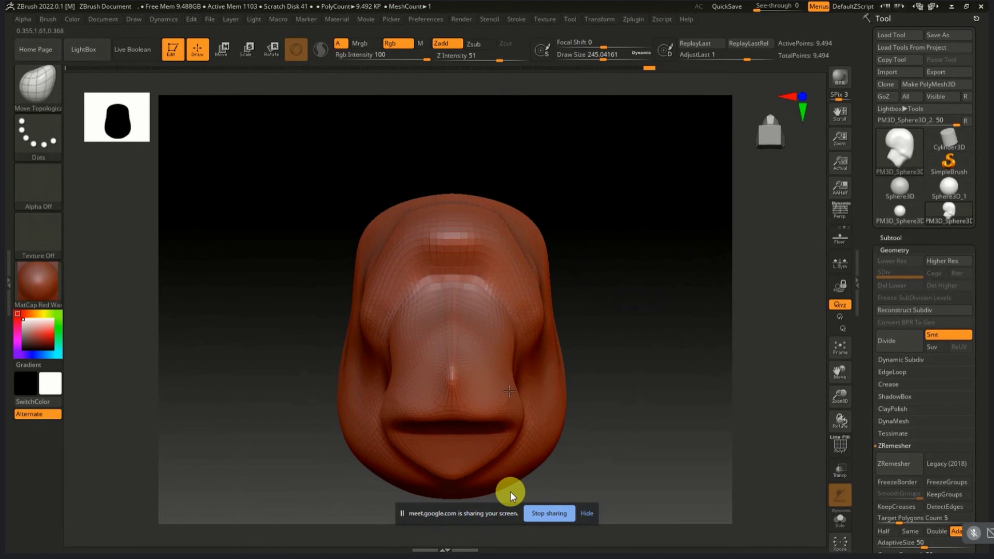
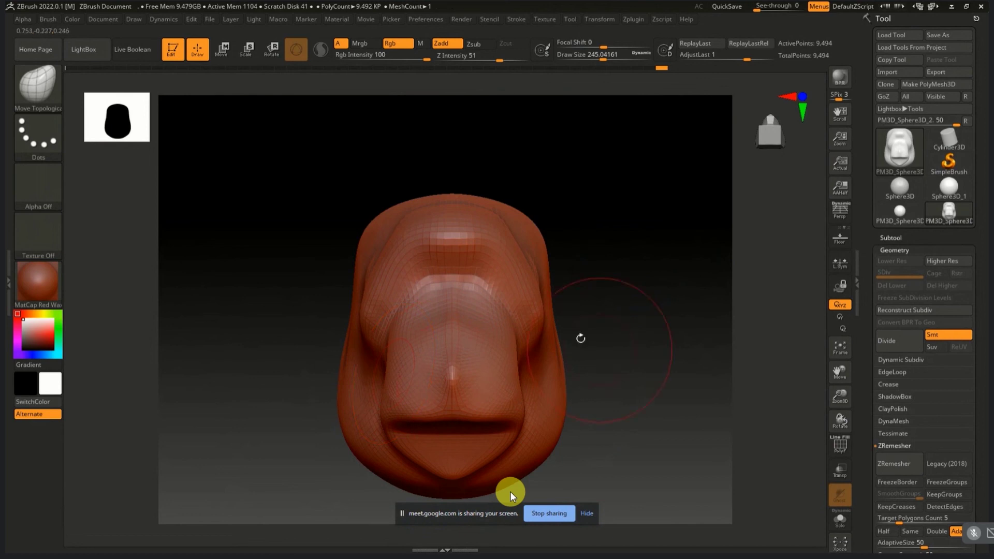
Step: Undo the last stroke, then drag the lower bulge down and taper its sides into a pointed tip
{"action": "key", "text": "ctrl+z"}
{"action": "mouse_move", "coordinate": [613, 333]}
{"action": "left_mouse_down"}
{"action": "mouse_move", "coordinate": [629, 399]}
{"action": "mouse_move", "coordinate": [618, 411]}
{"action": "mouse_move", "coordinate": [594, 400]}
{"action": "left_mouse_up"}
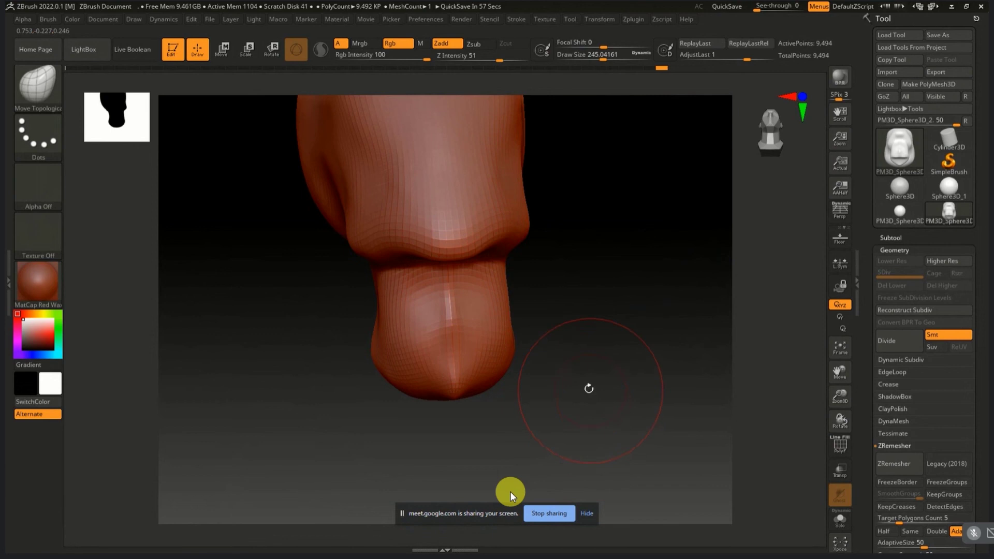
{"action": "mouse_move", "coordinate": [588, 388]}
{"action": "left_mouse_down"}
{"action": "mouse_move", "coordinate": [617, 381]}
{"action": "mouse_move", "coordinate": [573, 337]}
{"action": "mouse_move", "coordinate": [573, 318]}
{"action": "left_mouse_up"}
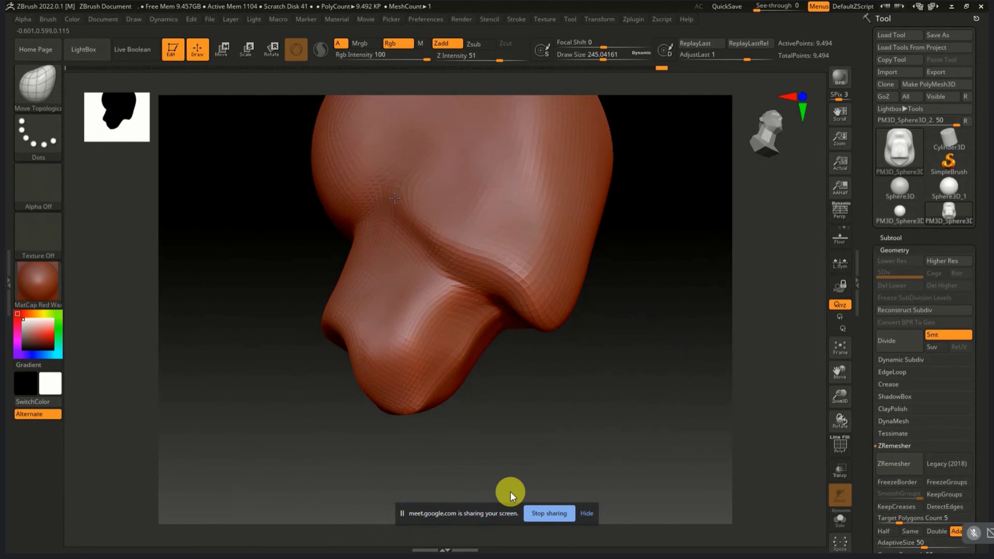
{"action": "left_click_drag", "start_coordinate": [394, 198], "coordinate": [398, 202]}
{"action": "left_click_drag", "start_coordinate": [611, 342], "coordinate": [586, 339]}
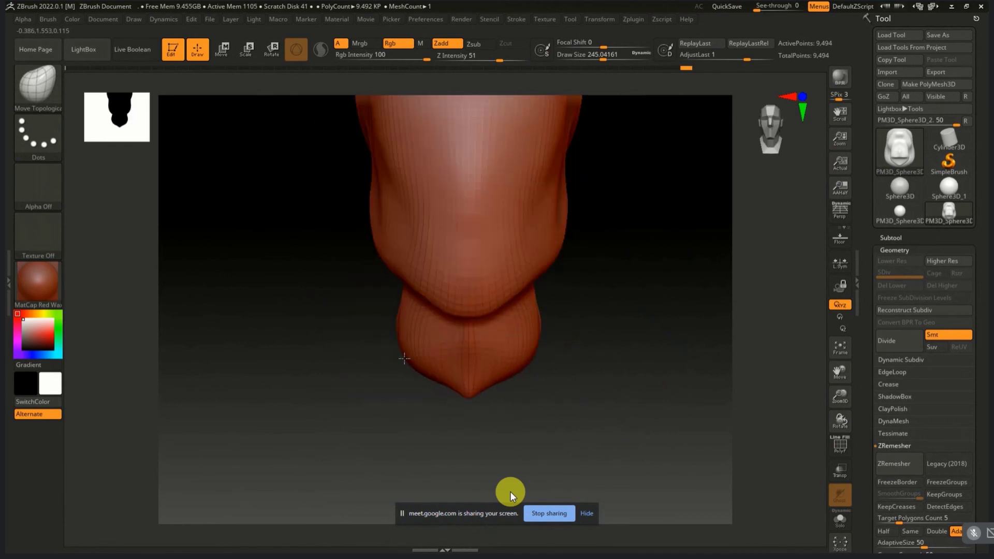
{"action": "left_click_drag", "start_coordinate": [430, 346], "coordinate": [430, 359]}
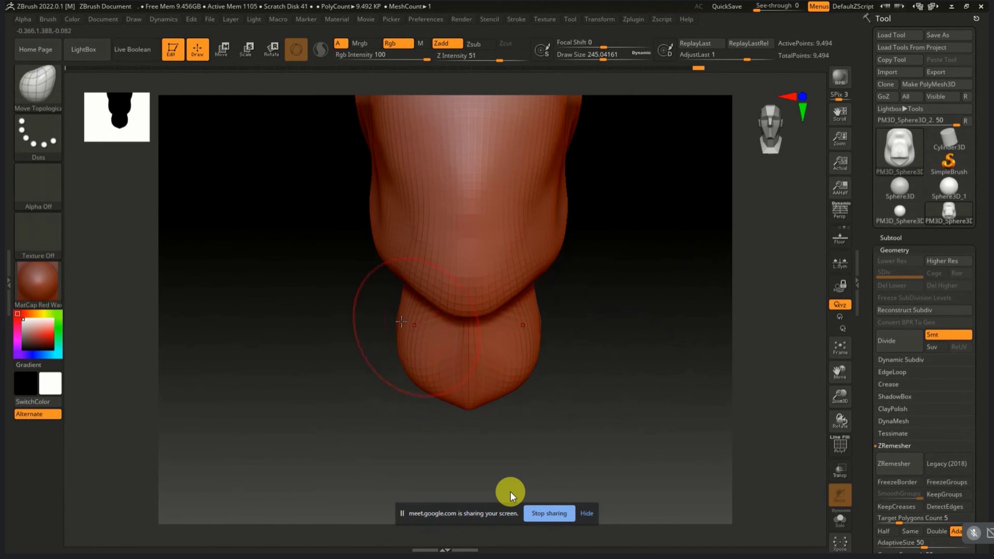
{"action": "left_click_drag", "start_coordinate": [401, 322], "coordinate": [399, 334]}
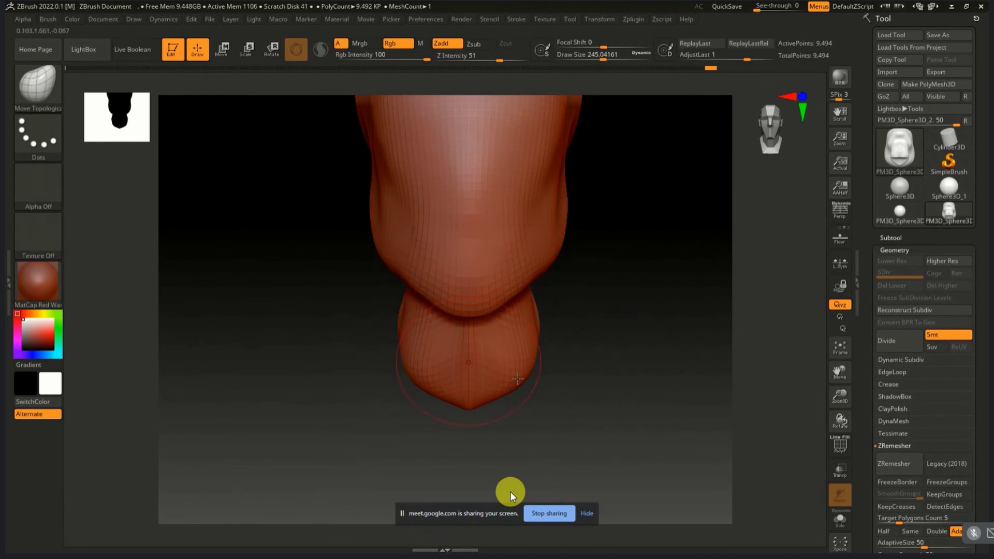
{"action": "left_click_drag", "start_coordinate": [517, 379], "coordinate": [568, 388]}
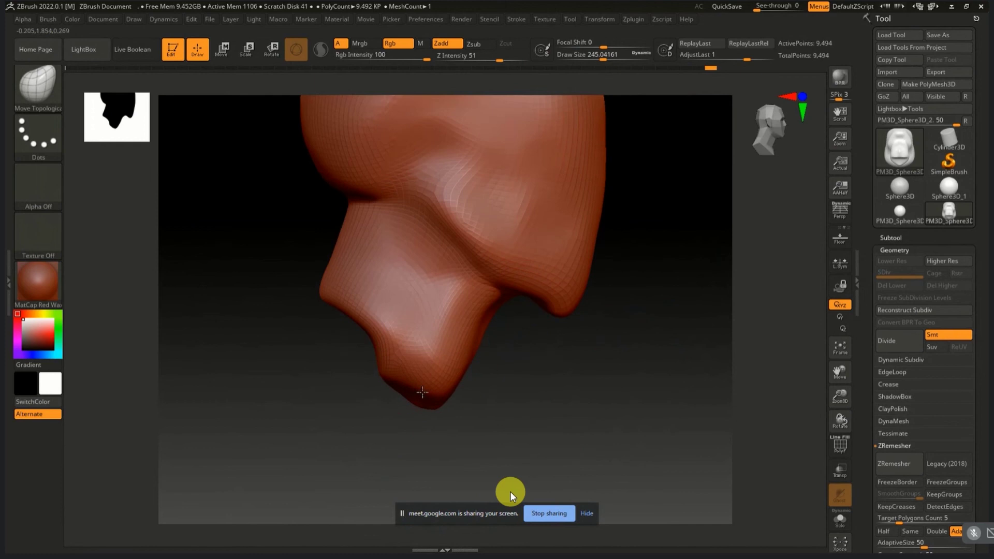
{"action": "left_click_drag", "start_coordinate": [422, 391], "coordinate": [427, 402]}
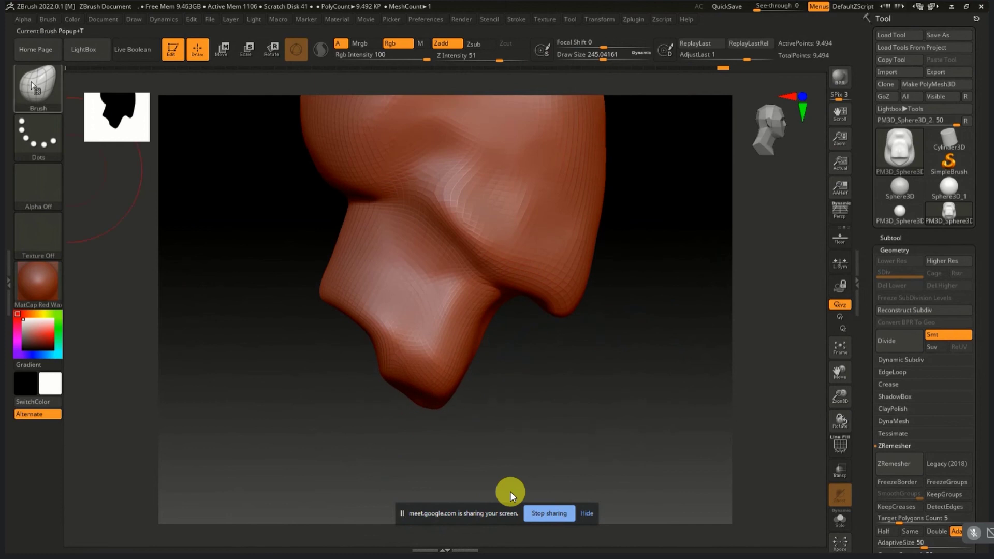
Step: Cut the neck base diagonally with the TrimLasso brush, leaving a flat planar face
{"action": "left_click", "coordinate": [16, 81]}
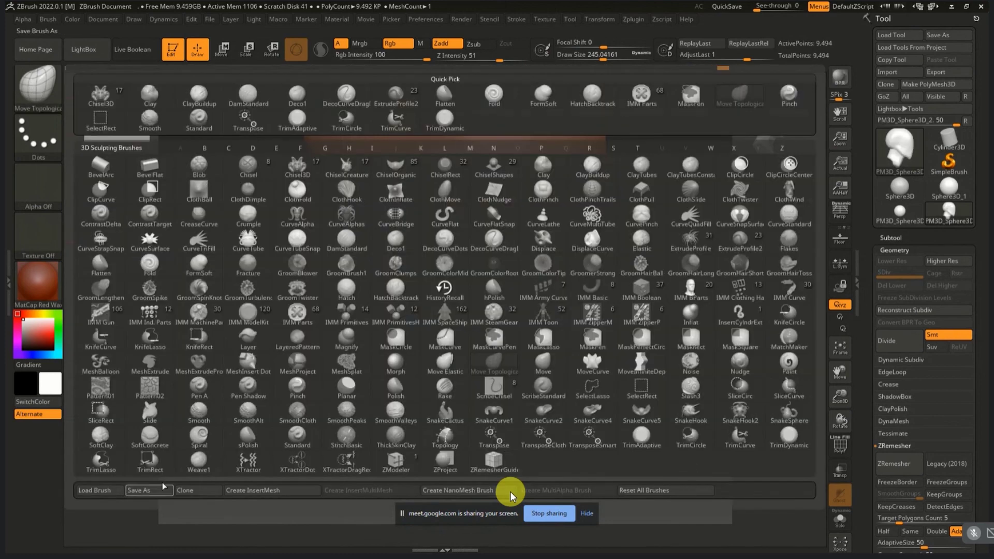
{"action": "left_click", "coordinate": [100, 463]}
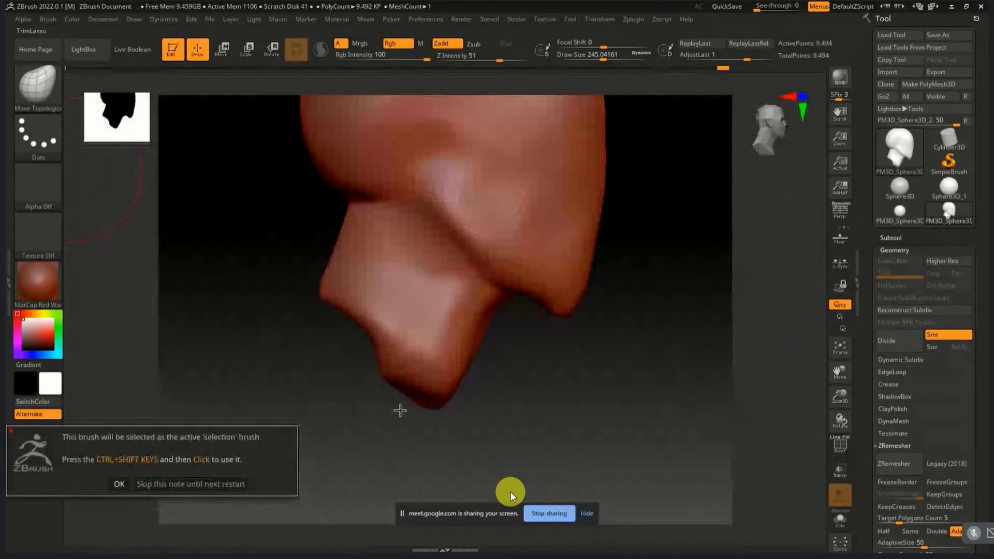
{"action": "left_click", "coordinate": [120, 483]}
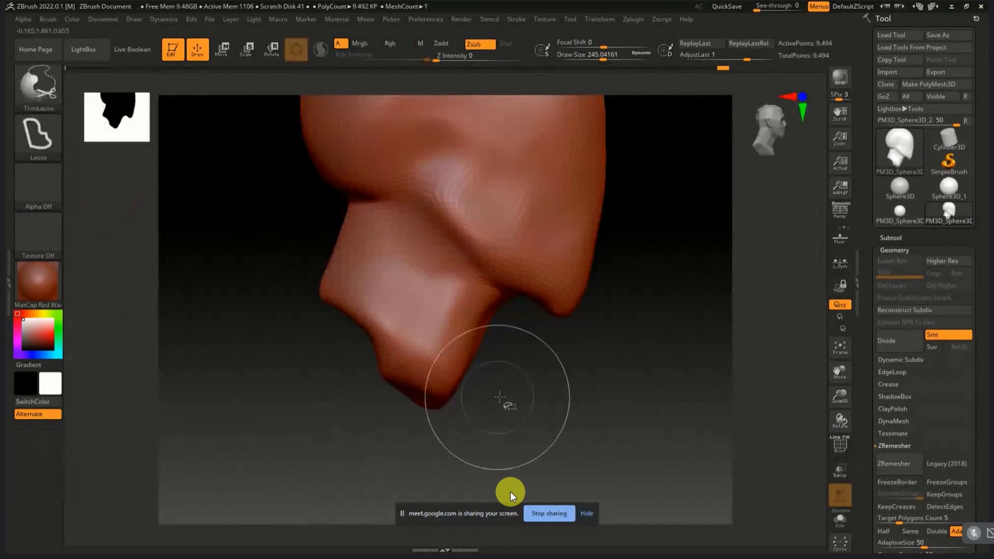
{"action": "mouse_move", "coordinate": [500, 397]}
{"action": "left_mouse_down", "text": "ctrl+shift"}
{"action": "mouse_move", "coordinate": [252, 203]}
{"action": "mouse_move", "coordinate": [600, 456]}
{"action": "left_mouse_up", "text": "ctrl+shift"}
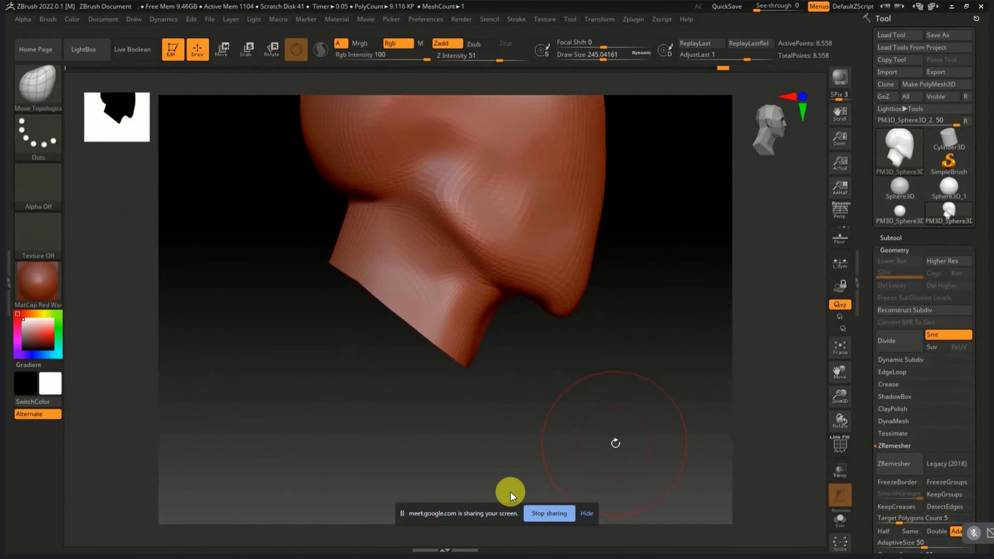
{"action": "mouse_move", "coordinate": [626, 439]}
{"action": "left_mouse_down"}
{"action": "mouse_move", "coordinate": [627, 363]}
{"action": "mouse_move", "coordinate": [617, 395]}
{"action": "left_mouse_up"}
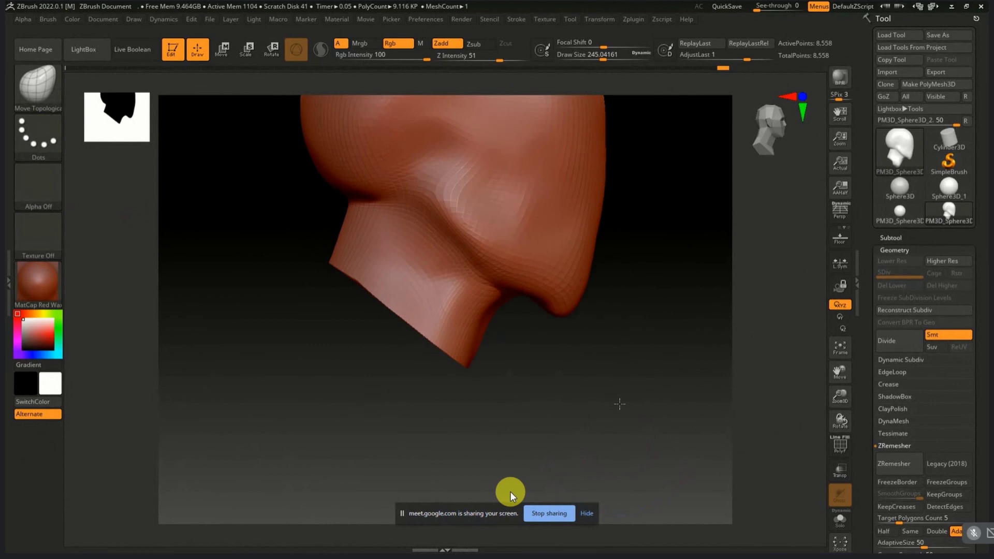
Step: From a straight-on front view, smooth the cheek contour symmetrically on both sides
{"action": "left_click_drag", "start_coordinate": [564, 300], "coordinate": [559, 297], "text": "shift"}
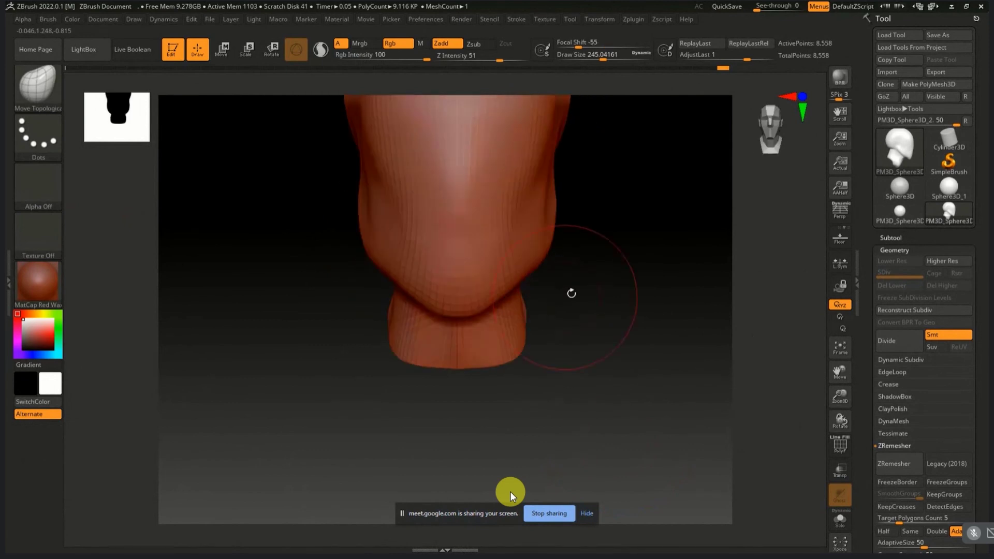
{"action": "left_click_drag", "start_coordinate": [626, 249], "coordinate": [611, 380]}
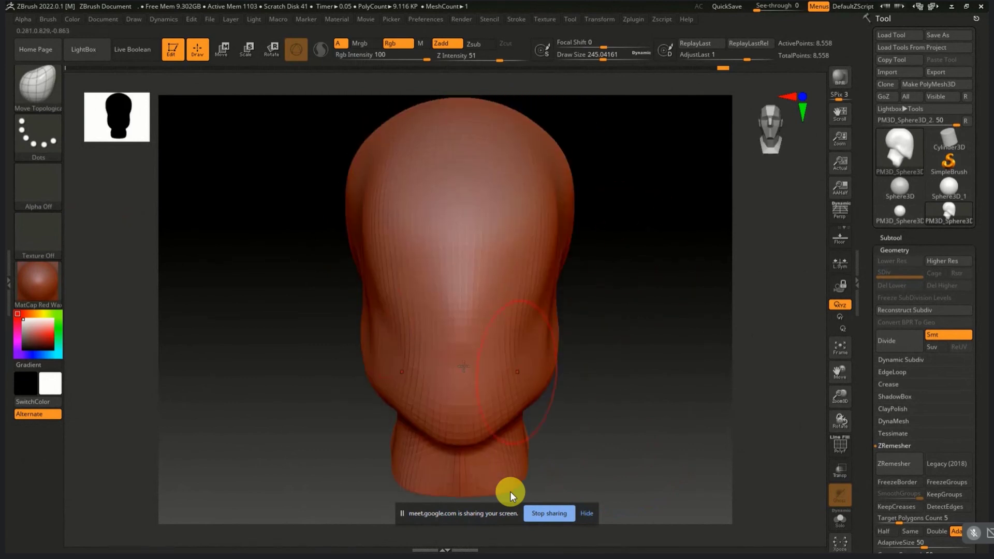
{"action": "mouse_move", "coordinate": [398, 343]}
{"action": "left_mouse_down"}
{"action": "mouse_move", "coordinate": [384, 341]}
{"action": "mouse_move", "coordinate": [378, 363]}
{"action": "mouse_move", "coordinate": [357, 327]}
{"action": "mouse_move", "coordinate": [366, 333]}
{"action": "left_mouse_up"}
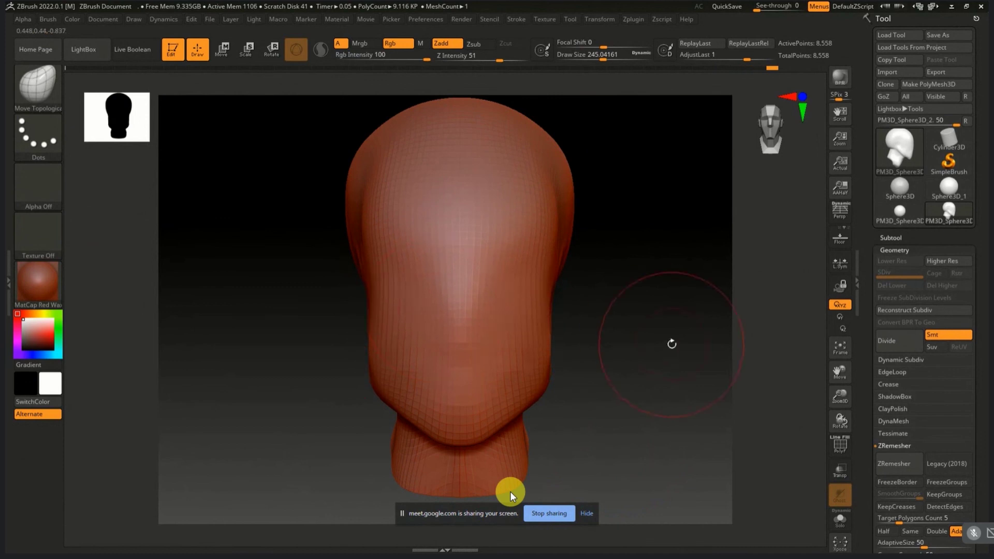
Step: Build up brow ridges and a nose bridge with a smaller ClayBuildup brush, then smooth them
{"action": "left_click", "coordinate": [40, 85]}
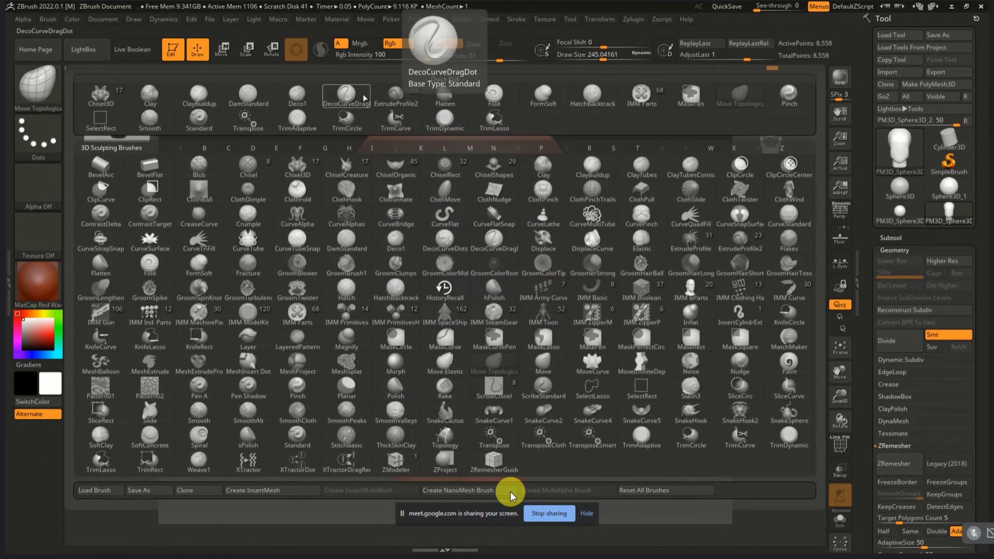
{"action": "key", "text": "c"}
{"action": "key", "text": "b"}
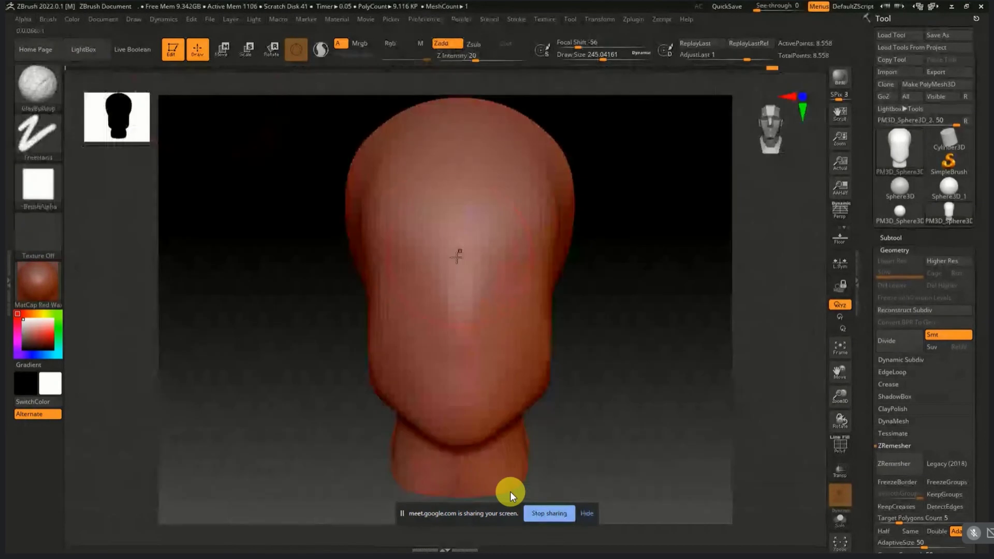
{"action": "key", "text": "bracketleft"}
{"action": "key", "text": "bracketleft"}
{"action": "key", "text": "bracketleft"}
{"action": "mouse_move", "coordinate": [394, 247]}
{"action": "left_mouse_down"}
{"action": "mouse_move", "coordinate": [445, 249]}
{"action": "mouse_move", "coordinate": [395, 257]}
{"action": "mouse_move", "coordinate": [430, 250]}
{"action": "mouse_move", "coordinate": [456, 274]}
{"action": "mouse_move", "coordinate": [456, 299]}
{"action": "left_mouse_up"}
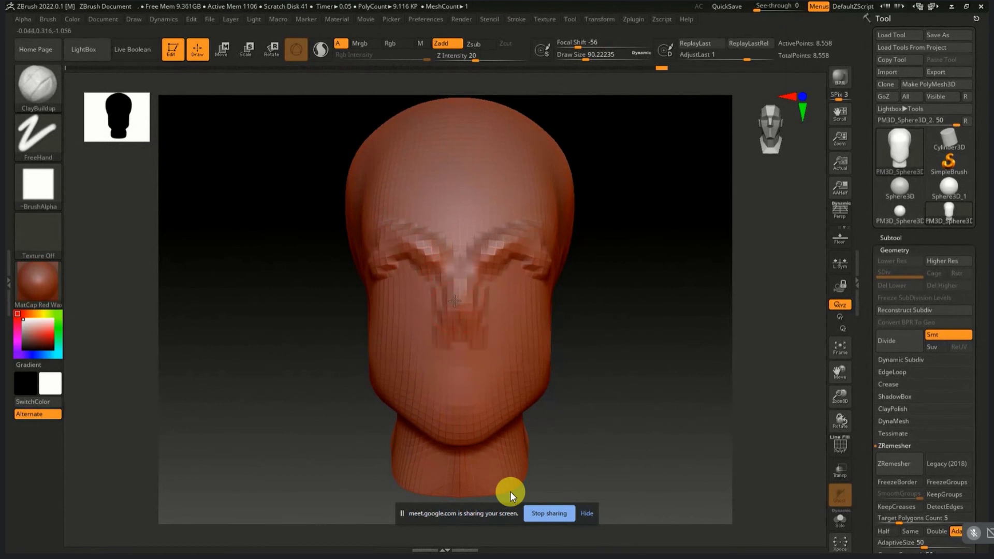
{"action": "mouse_move", "coordinate": [396, 247]}
{"action": "left_mouse_down", "text": "shift"}
{"action": "mouse_move", "coordinate": [440, 255]}
{"action": "mouse_move", "coordinate": [414, 244]}
{"action": "mouse_move", "coordinate": [443, 315]}
{"action": "left_mouse_up", "text": "shift"}
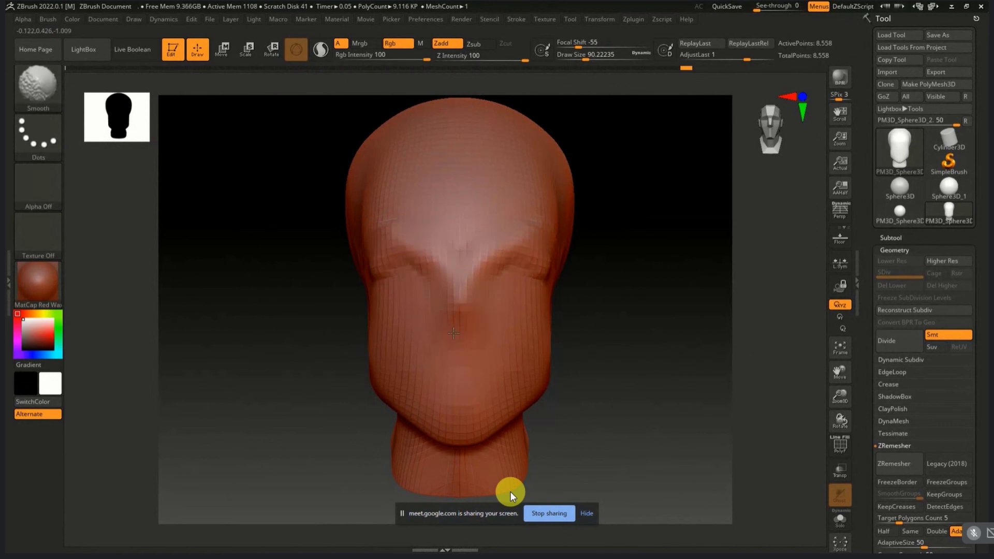
Step: Add clay between the brows and a vertical ridge down the nose, smoothing the forehead
{"action": "key", "text": "shift"}
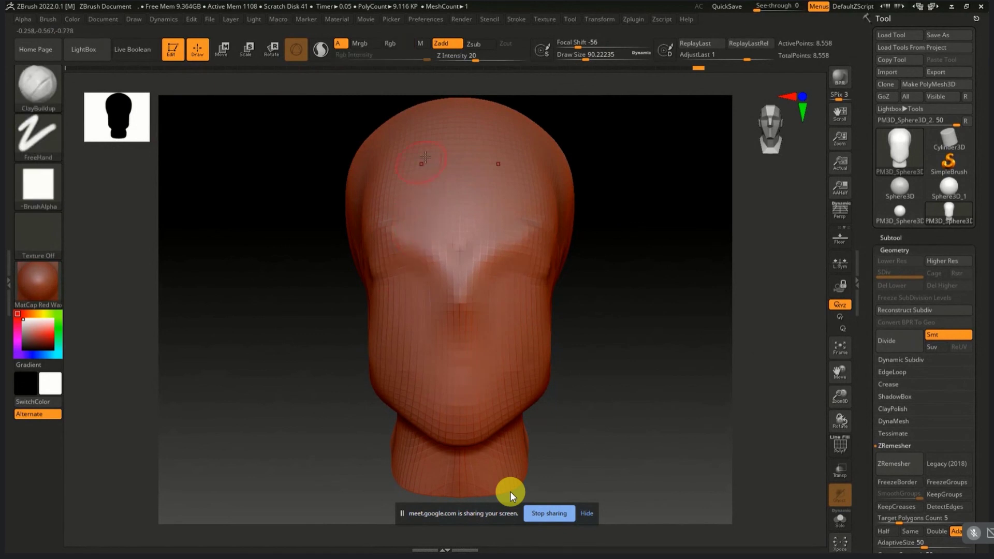
{"action": "mouse_move", "coordinate": [424, 207]}
{"action": "left_mouse_down"}
{"action": "mouse_move", "coordinate": [455, 204]}
{"action": "mouse_move", "coordinate": [475, 185]}
{"action": "left_mouse_up"}
{"action": "left_click_drag", "start_coordinate": [427, 138], "coordinate": [408, 168], "text": "shift"}
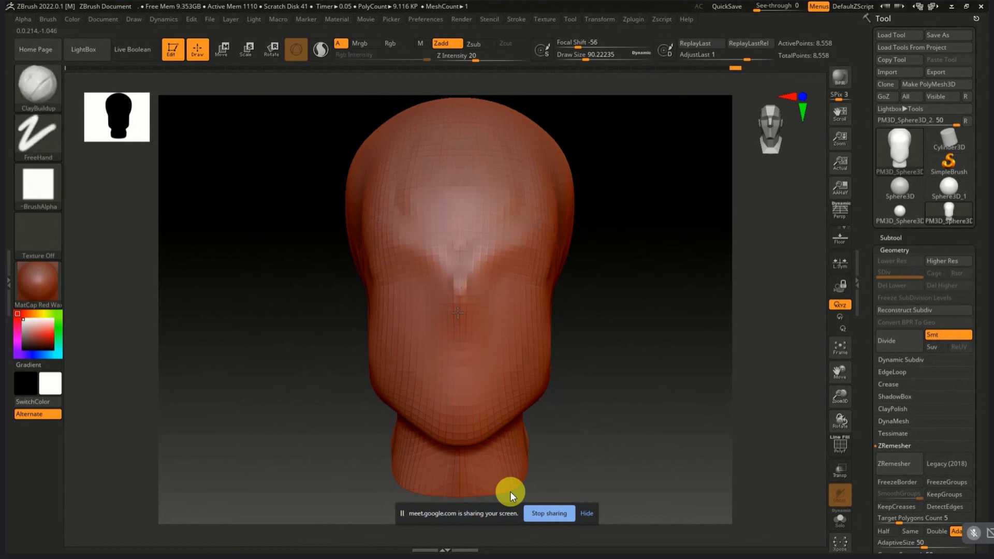
{"action": "left_click_drag", "start_coordinate": [458, 293], "coordinate": [458, 342]}
{"action": "left_click_drag", "start_coordinate": [461, 299], "coordinate": [460, 330]}
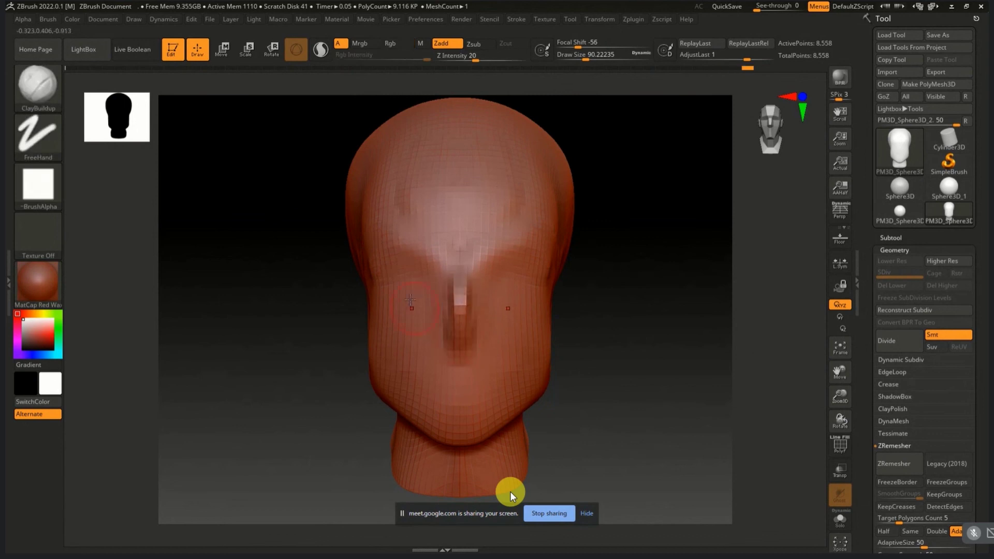
Step: Sculpt shallow eye sockets and check the nose ridge from three-quarter, front and side views
{"action": "mouse_move", "coordinate": [399, 288]}
{"action": "left_mouse_down"}
{"action": "mouse_move", "coordinate": [417, 289]}
{"action": "mouse_move", "coordinate": [389, 285]}
{"action": "left_mouse_up"}
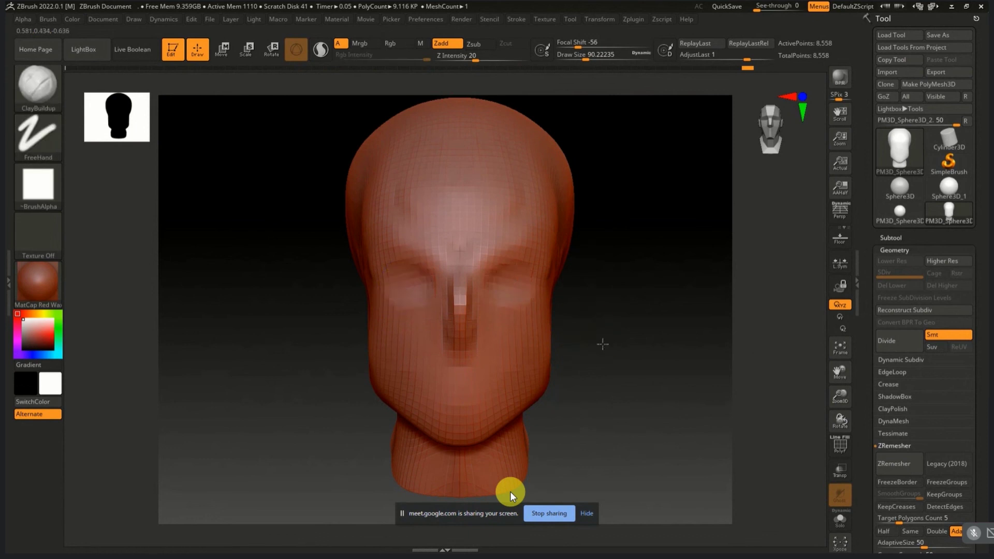
{"action": "mouse_move", "coordinate": [603, 344]}
{"action": "left_mouse_down"}
{"action": "mouse_move", "coordinate": [430, 303]}
{"action": "mouse_move", "coordinate": [402, 275]}
{"action": "mouse_move", "coordinate": [413, 292]}
{"action": "mouse_move", "coordinate": [404, 273]}
{"action": "mouse_move", "coordinate": [410, 288]}
{"action": "mouse_move", "coordinate": [456, 295]}
{"action": "left_mouse_up"}
{"action": "key", "text": "shift"}
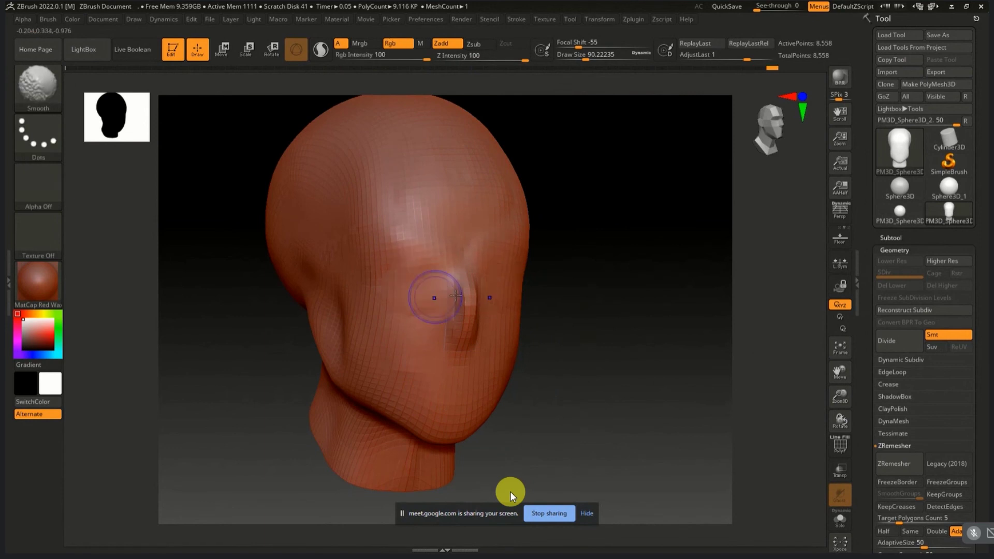
{"action": "mouse_move", "coordinate": [538, 331]}
{"action": "left_mouse_down"}
{"action": "mouse_move", "coordinate": [568, 355]}
{"action": "mouse_move", "coordinate": [559, 350]}
{"action": "left_mouse_up"}
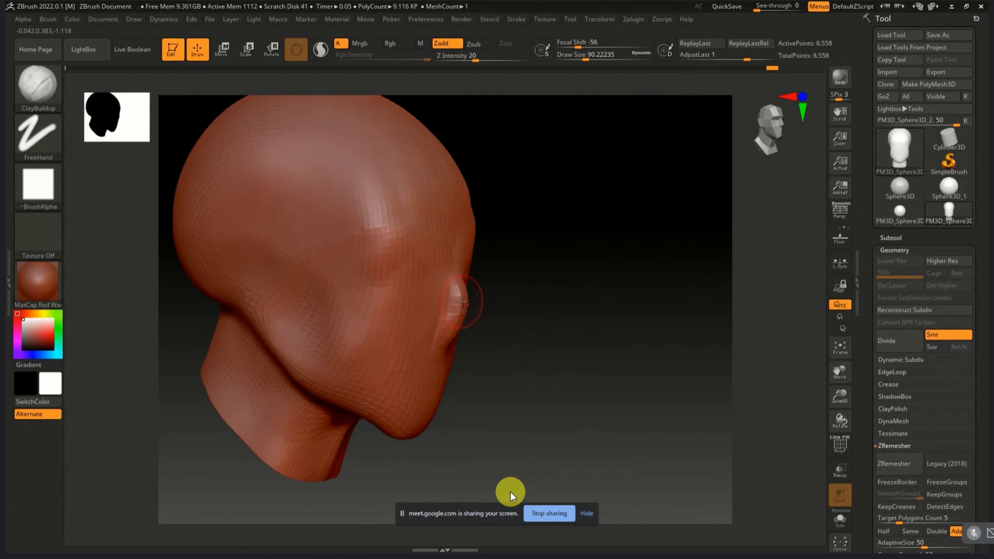
{"action": "left_click_drag", "start_coordinate": [497, 306], "coordinate": [468, 336]}
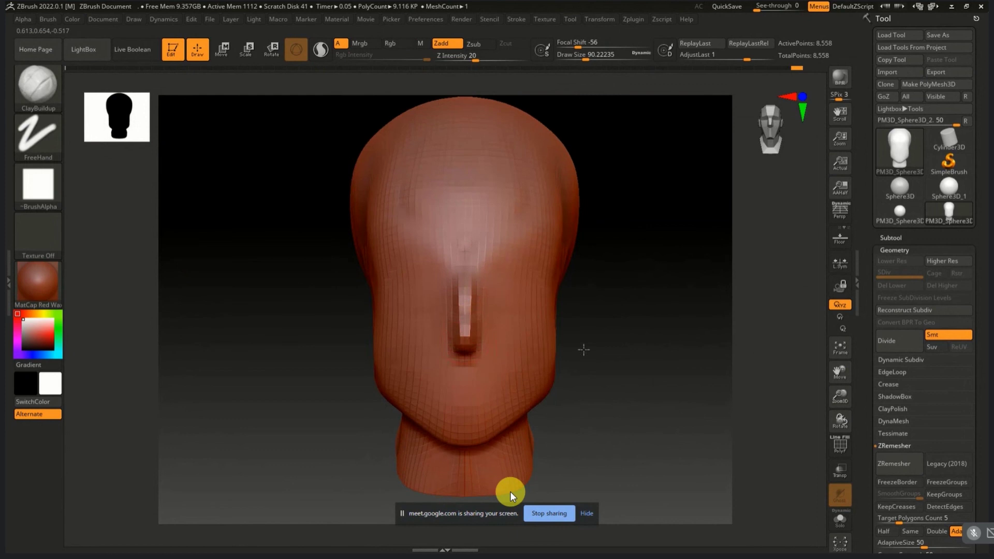
{"action": "left_click_drag", "start_coordinate": [583, 348], "coordinate": [615, 350]}
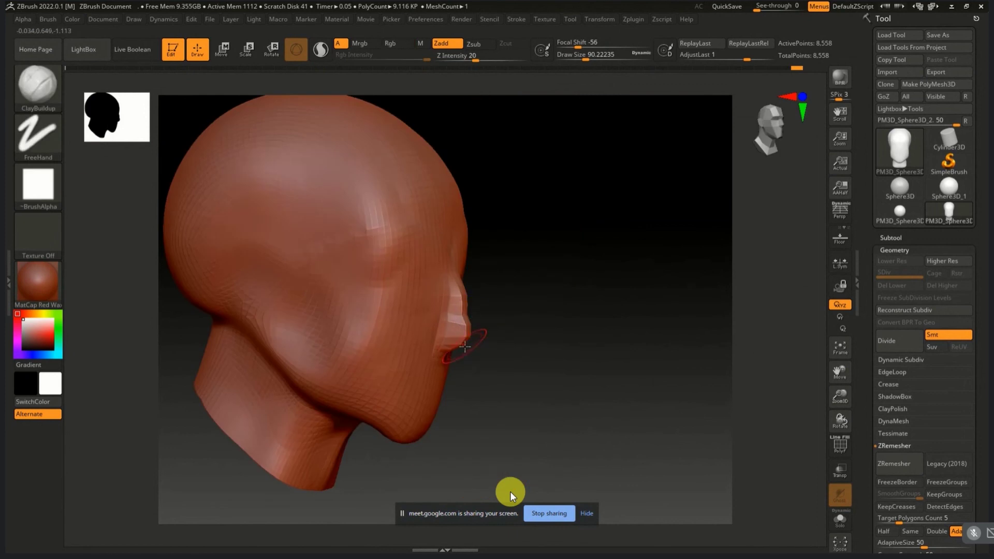
{"action": "left_click", "coordinate": [38, 91]}
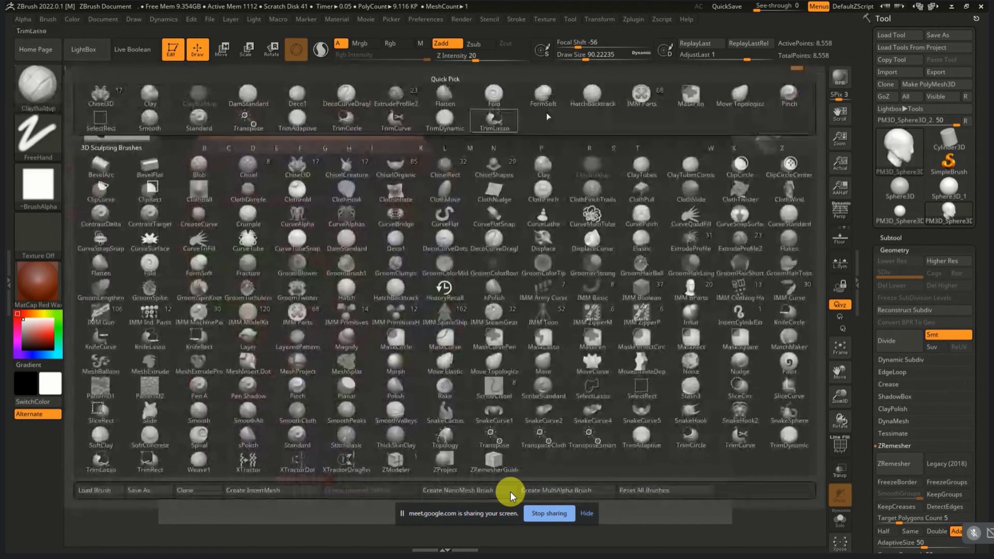
Step: Try and undo a Move Topological nose pull, then smooth the hollow in the cheek
{"action": "left_click", "coordinate": [743, 97]}
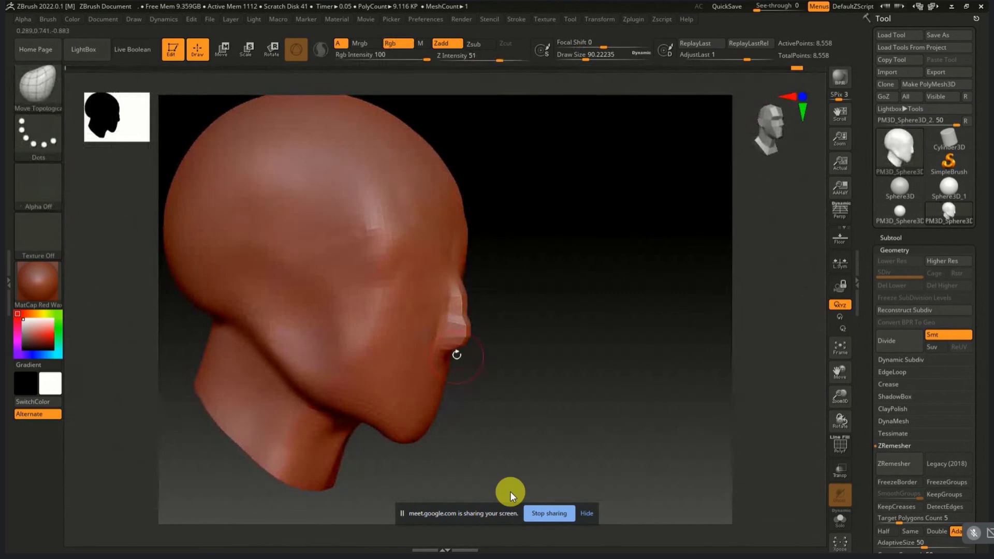
{"action": "left_click_drag", "start_coordinate": [459, 343], "coordinate": [471, 357]}
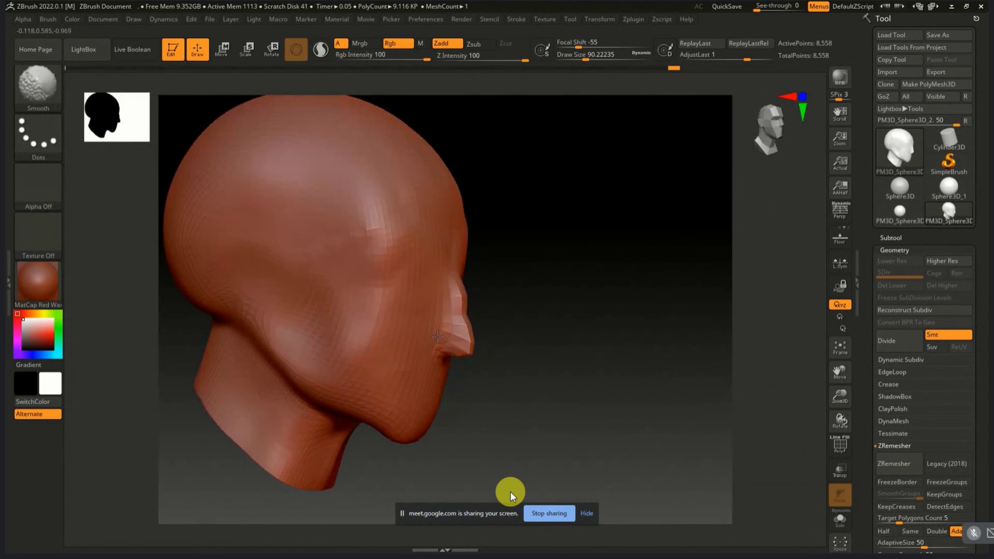
{"action": "key", "text": "ctrl+z"}
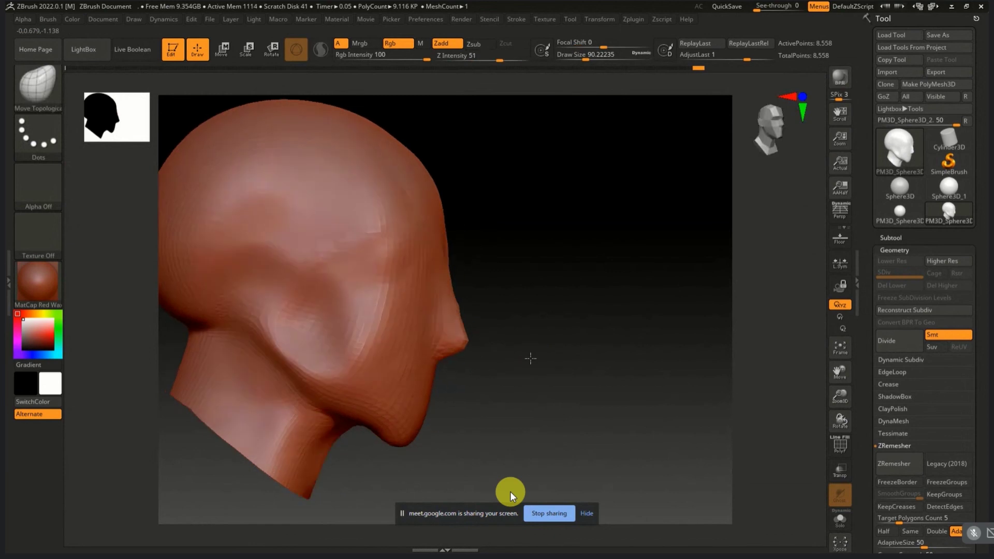
{"action": "left_click_drag", "start_coordinate": [378, 331], "coordinate": [356, 361], "text": "shift"}
{"action": "mouse_move", "coordinate": [481, 357]}
{"action": "left_mouse_down"}
{"action": "mouse_move", "coordinate": [517, 359]}
{"action": "mouse_move", "coordinate": [412, 353]}
{"action": "left_mouse_up"}
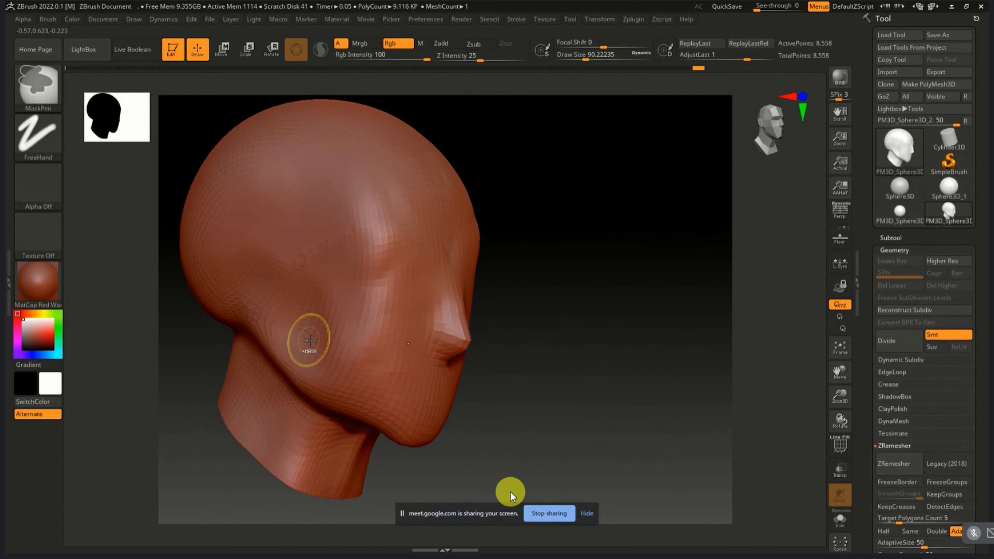
Step: Build a cheekbone mass with the Clay brush and smooth it into the face
{"action": "key", "text": "b"}
{"action": "key", "text": "c"}
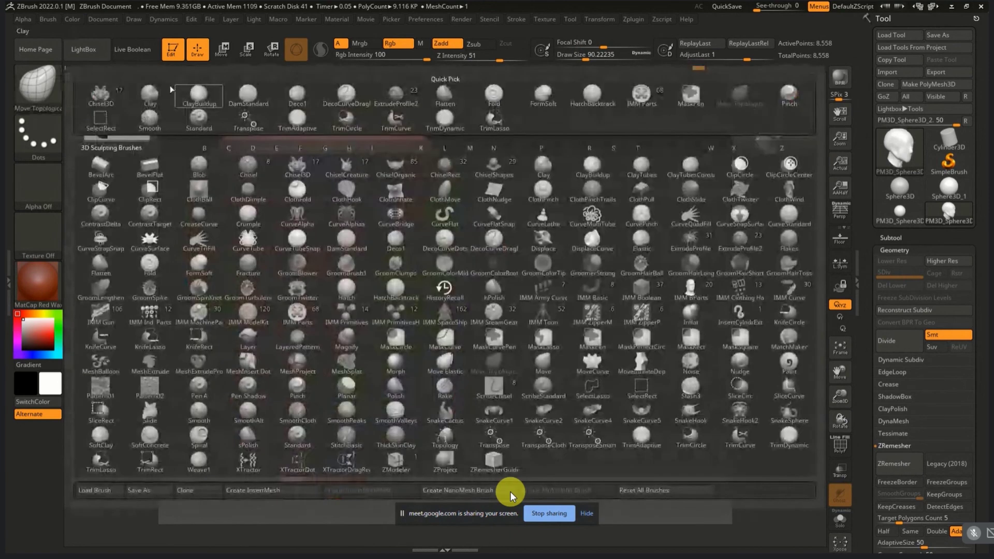
{"action": "key", "text": "l"}
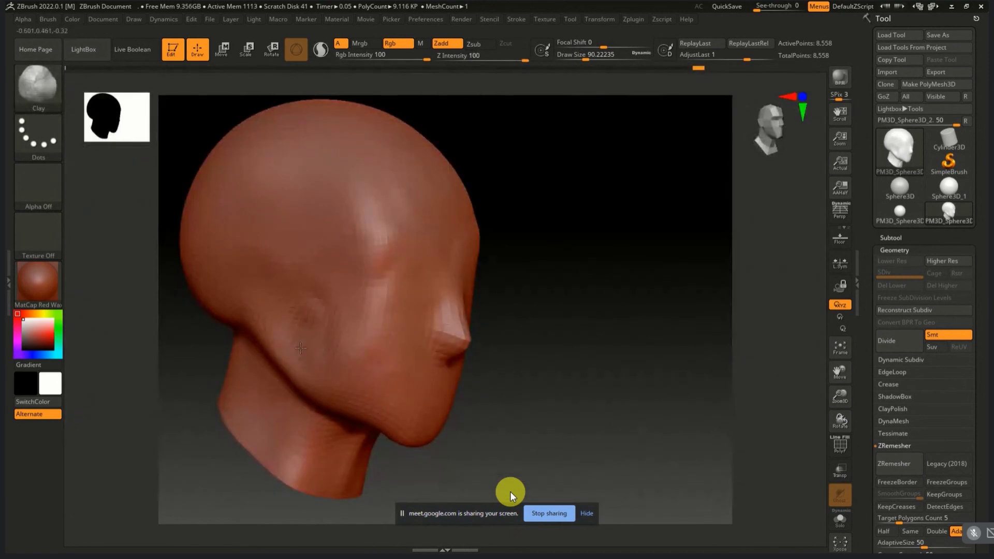
{"action": "left_click_drag", "start_coordinate": [317, 327], "coordinate": [318, 350]}
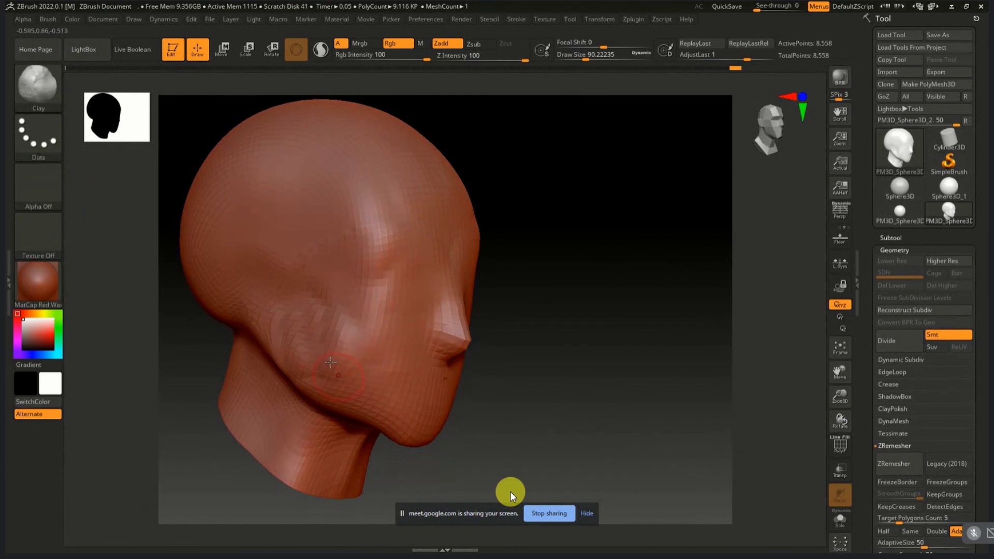
{"action": "key", "text": "shift"}
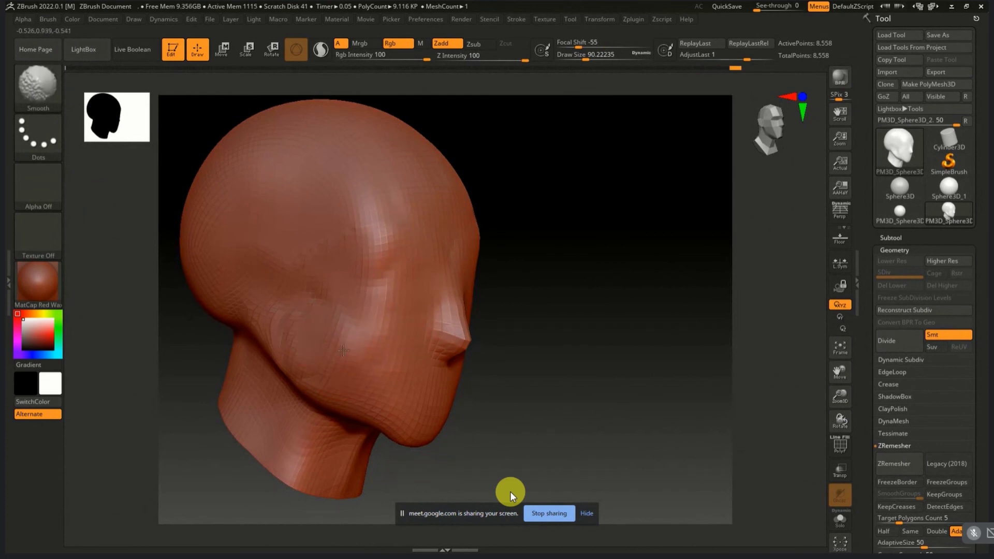
{"action": "left_click_drag", "start_coordinate": [361, 362], "coordinate": [350, 355], "text": "shift"}
{"action": "left_click_drag", "start_coordinate": [515, 356], "coordinate": [532, 353], "text": "shift"}
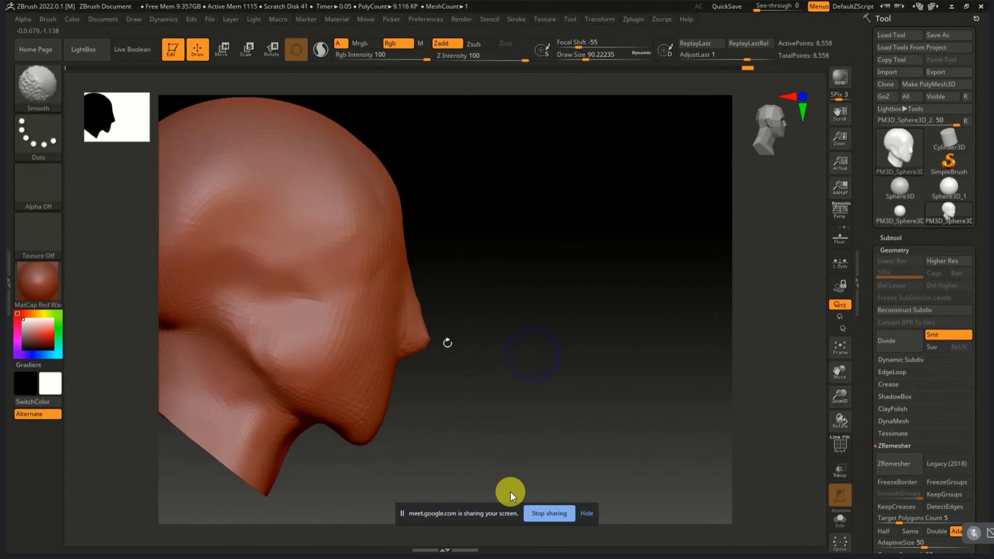
Step: Select the TrimDynamic brush and set its Draw Size to about 286
{"action": "left_click", "coordinate": [38, 85]}
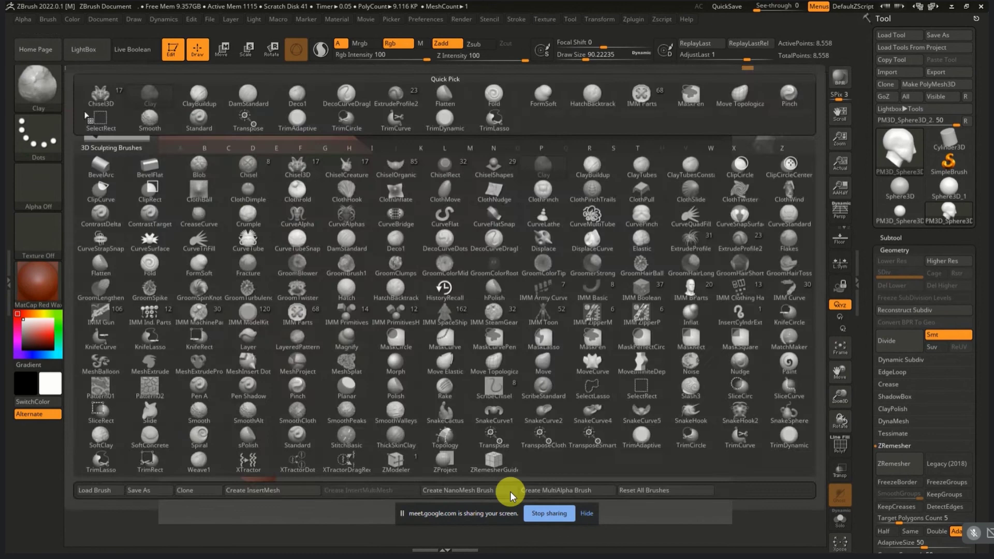
{"action": "key", "text": "t"}
{"action": "key", "text": "d"}
{"action": "key", "text": "s"}
{"action": "left_click_drag", "start_coordinate": [258, 288], "coordinate": [272, 273]}
{"action": "key", "text": "s"}
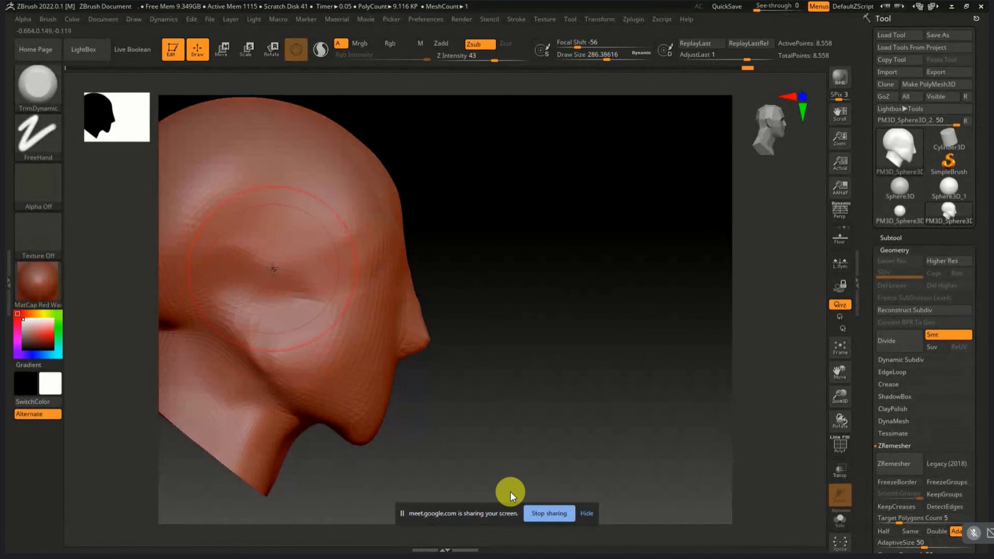
Step: Trim flat planes into the brow and eye sockets, then smooth the forehead and brow ridge
{"action": "mouse_move", "coordinate": [267, 269]}
{"action": "left_mouse_down"}
{"action": "mouse_move", "coordinate": [264, 296]}
{"action": "mouse_move", "coordinate": [298, 219]}
{"action": "left_mouse_up"}
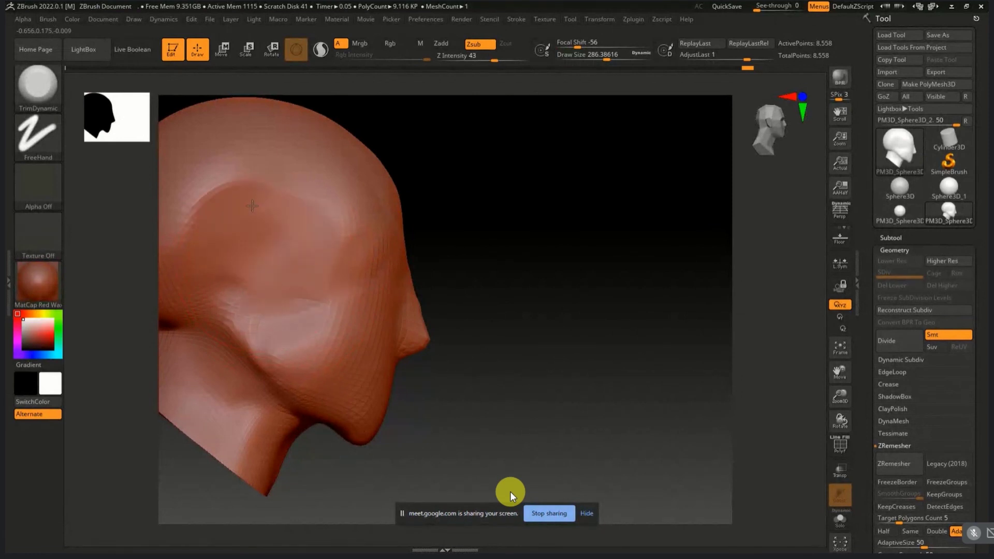
{"action": "mouse_move", "coordinate": [304, 239]}
{"action": "left_mouse_down"}
{"action": "mouse_move", "coordinate": [235, 268]}
{"action": "mouse_move", "coordinate": [271, 296]}
{"action": "left_mouse_up"}
{"action": "key", "text": "shift"}
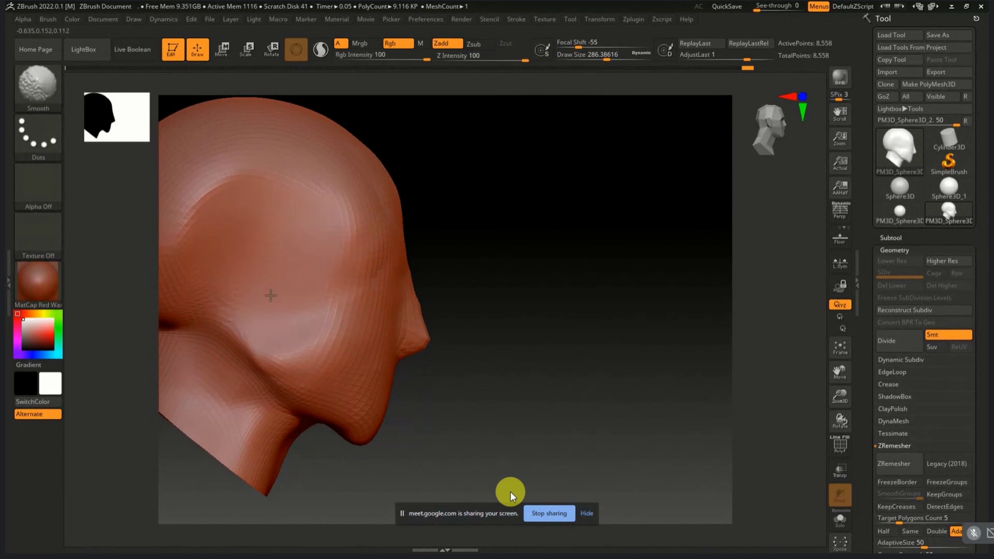
{"action": "left_click_drag", "start_coordinate": [223, 199], "coordinate": [278, 203], "text": "shift"}
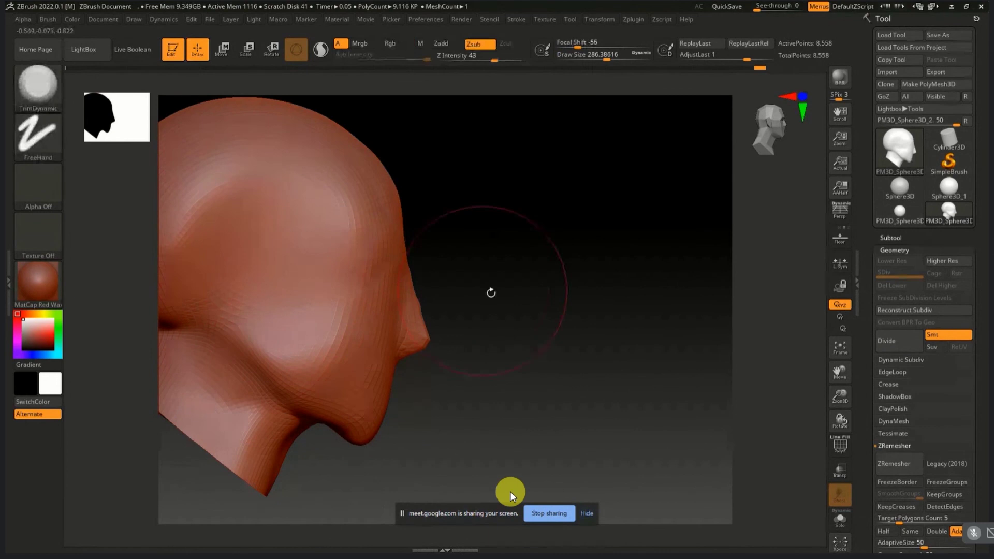
{"action": "left_click_drag", "start_coordinate": [491, 293], "coordinate": [394, 290]}
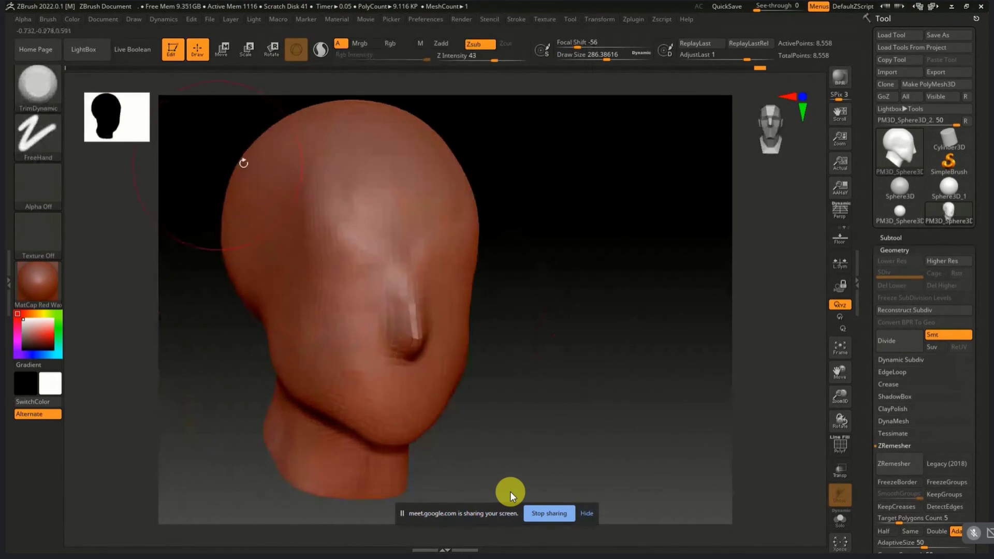
Step: Push the upper skull outward with Move Topological and smooth the forehead, ending in front view
{"action": "left_click", "coordinate": [58, 88]}
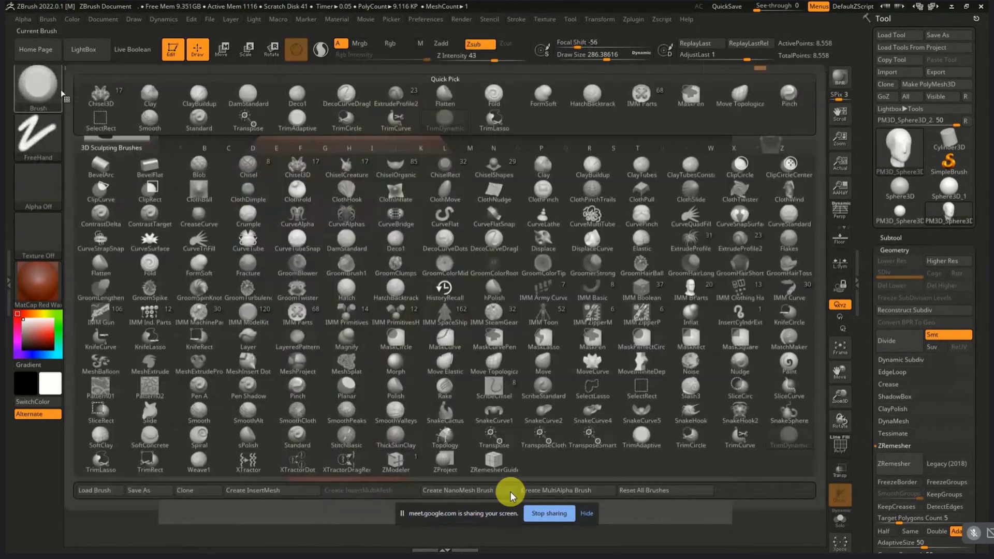
{"action": "left_click", "coordinate": [257, 101]}
{"action": "left_click", "coordinate": [60, 88]}
{"action": "key", "text": "m"}
{"action": "key", "text": "t"}
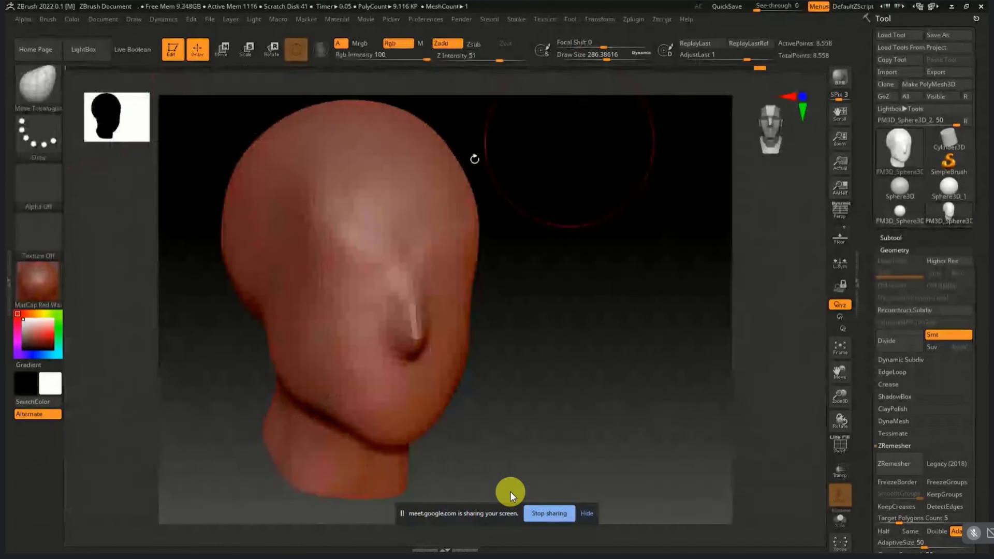
{"action": "left_click_drag", "start_coordinate": [461, 171], "coordinate": [473, 166]}
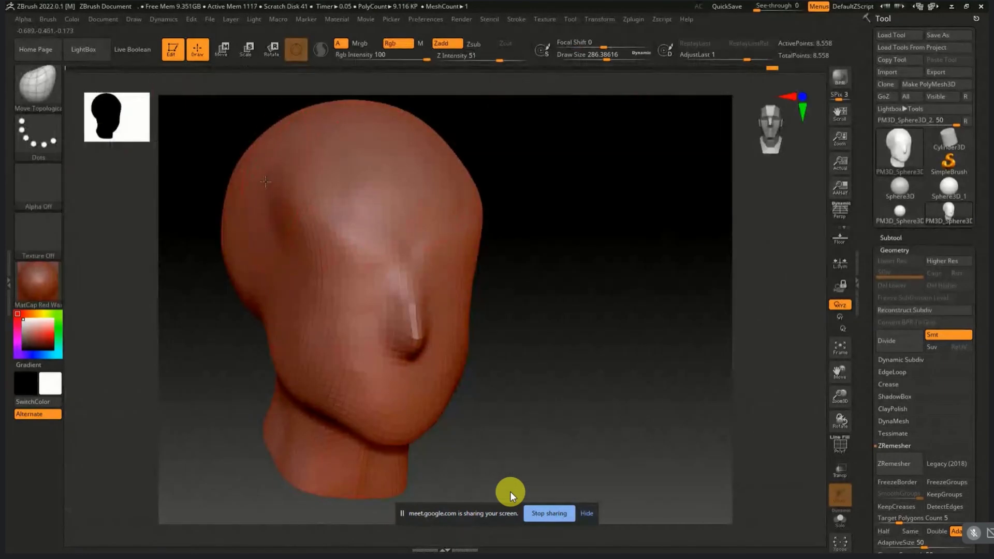
{"action": "left_click_drag", "start_coordinate": [265, 182], "coordinate": [399, 254], "text": "shift"}
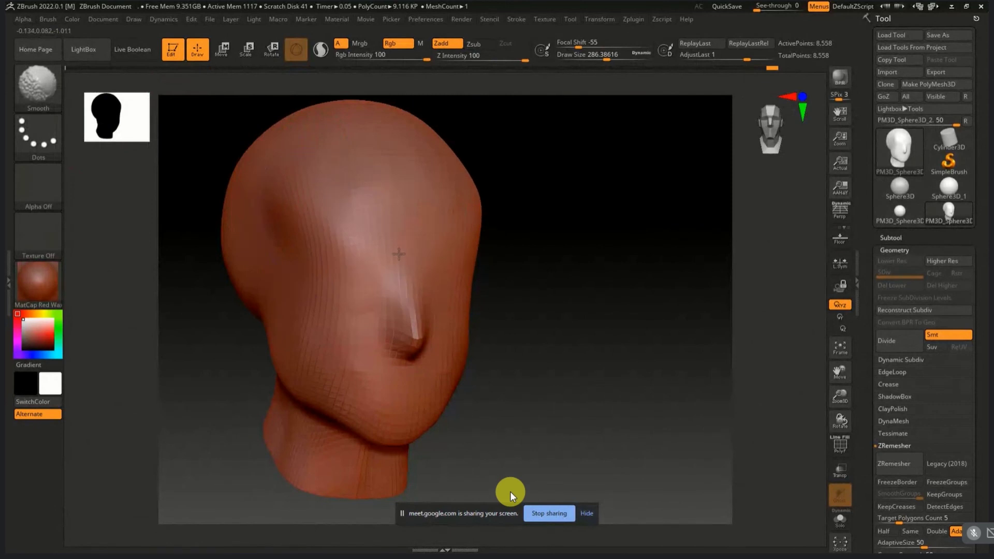
{"action": "left_click_drag", "start_coordinate": [513, 321], "coordinate": [536, 344], "text": "shift"}
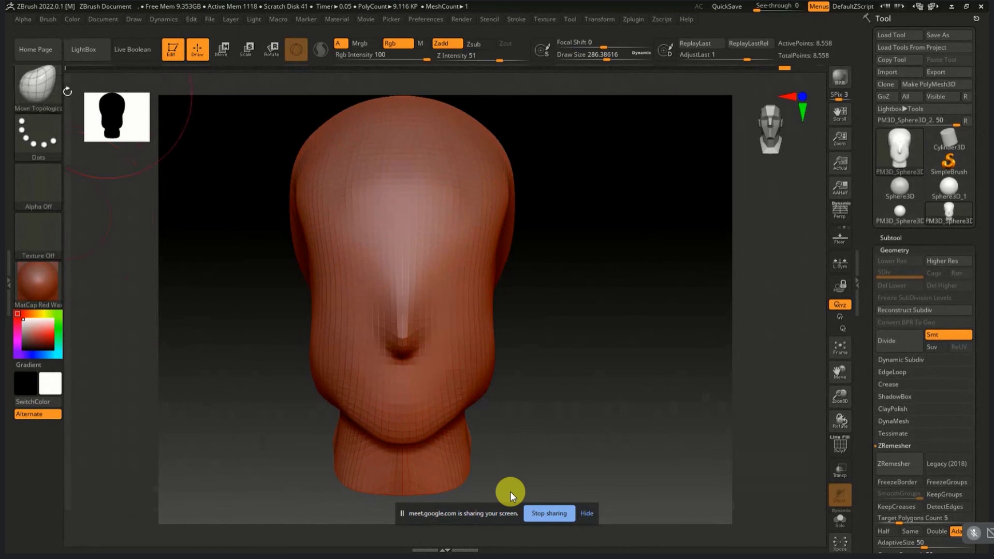
{"action": "left_click", "coordinate": [60, 81]}
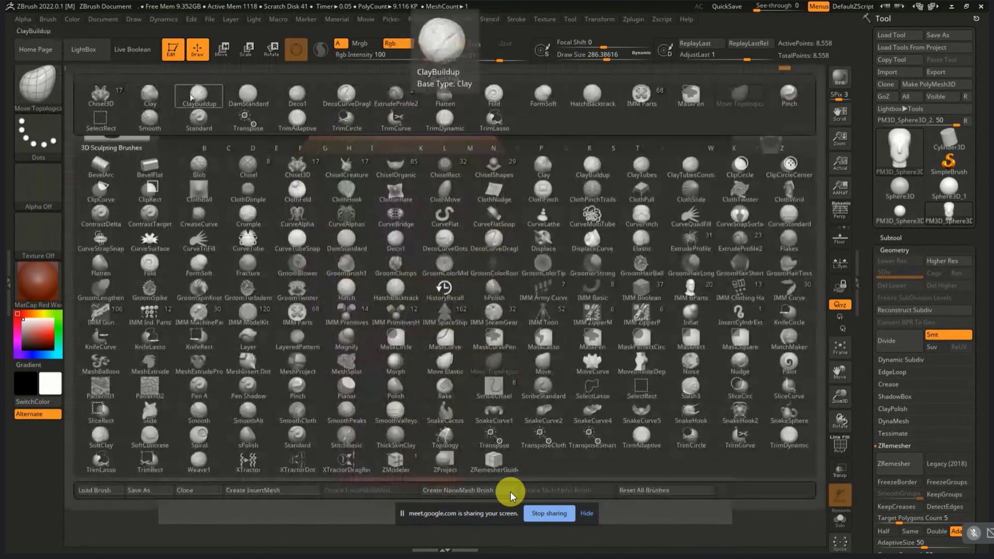
Step: Sculpt mirrored brow ridges with ClayBuildup at a reduced Draw Size
{"action": "left_click", "coordinate": [191, 98]}
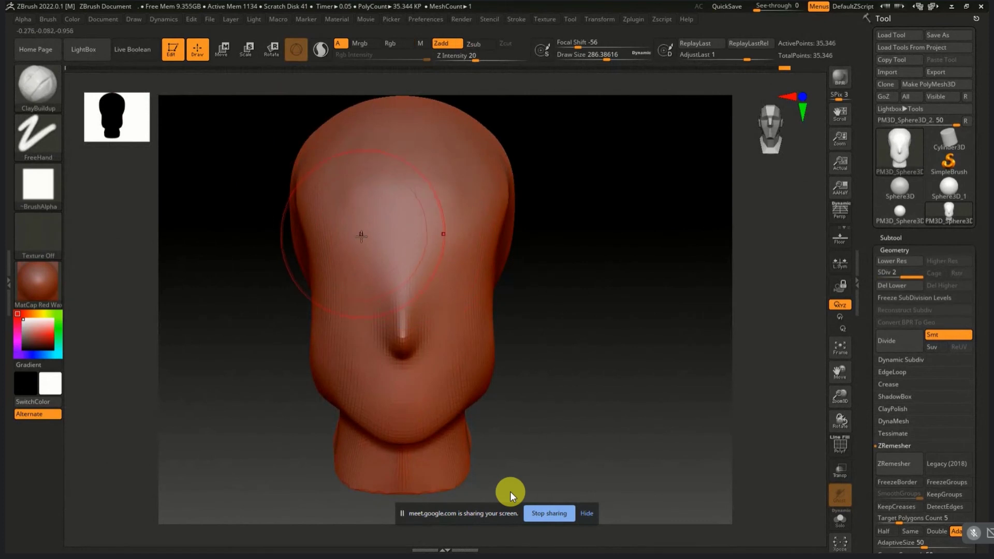
{"action": "key", "text": "s"}
{"action": "left_click", "coordinate": [341, 249]}
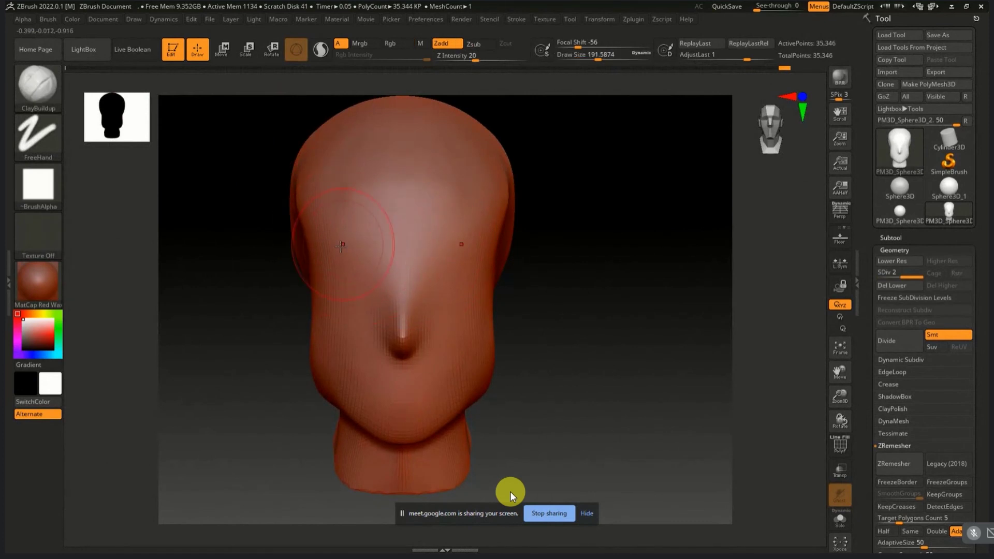
{"action": "key", "text": "s"}
{"action": "mouse_move", "coordinate": [351, 250]}
{"action": "left_mouse_down"}
{"action": "mouse_move", "coordinate": [334, 243]}
{"action": "mouse_move", "coordinate": [381, 264]}
{"action": "left_mouse_up"}
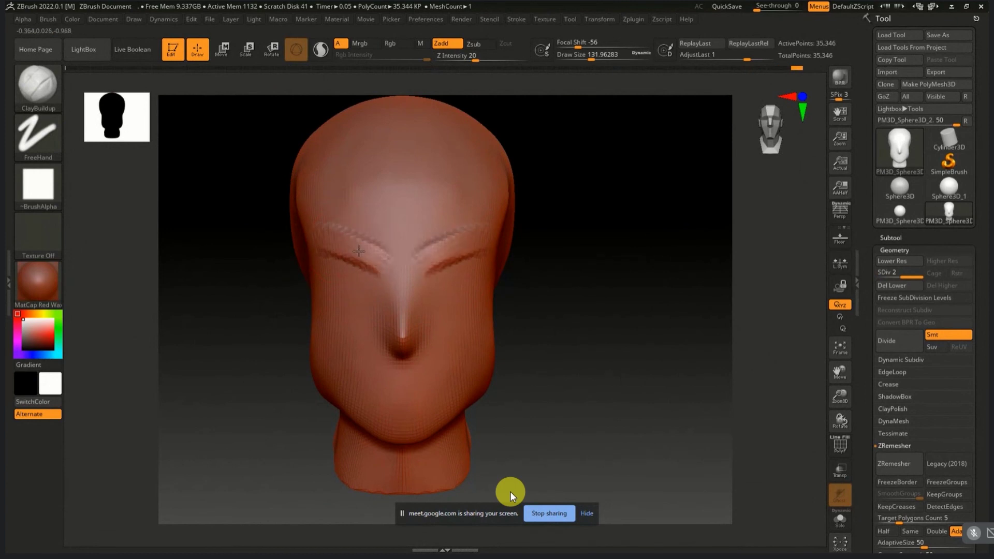
Step: Smooth the brow crease strokes and the lower left cheek and jaw
{"action": "key", "text": "shift"}
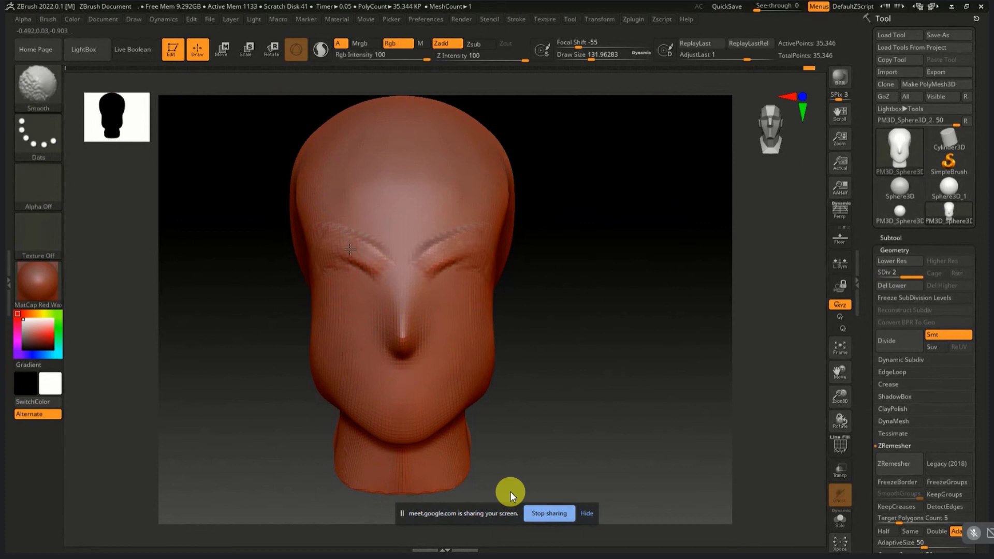
{"action": "mouse_move", "coordinate": [350, 249]}
{"action": "left_mouse_down", "text": "shift"}
{"action": "mouse_move", "coordinate": [373, 262]}
{"action": "mouse_move", "coordinate": [334, 363]}
{"action": "left_mouse_up", "text": "shift"}
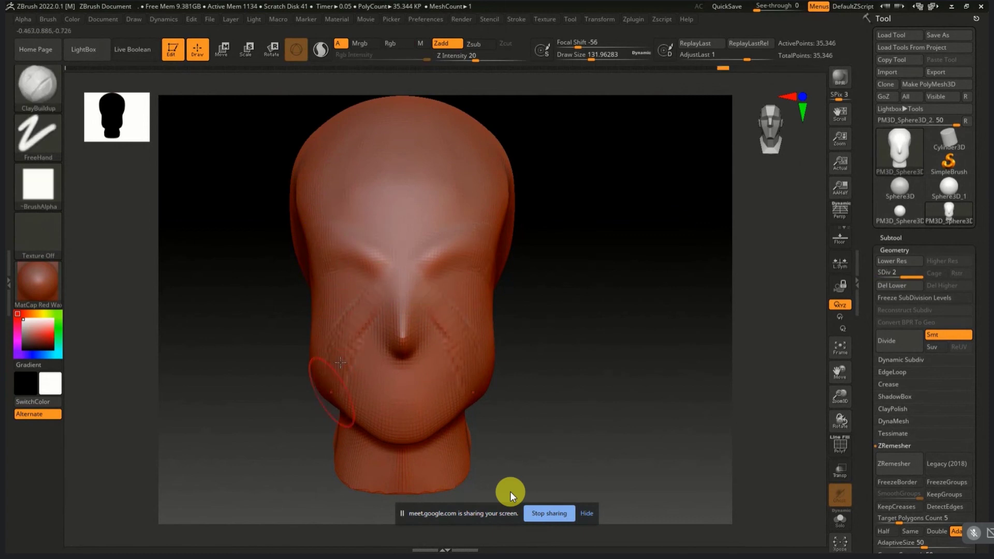
{"action": "key", "text": "shift"}
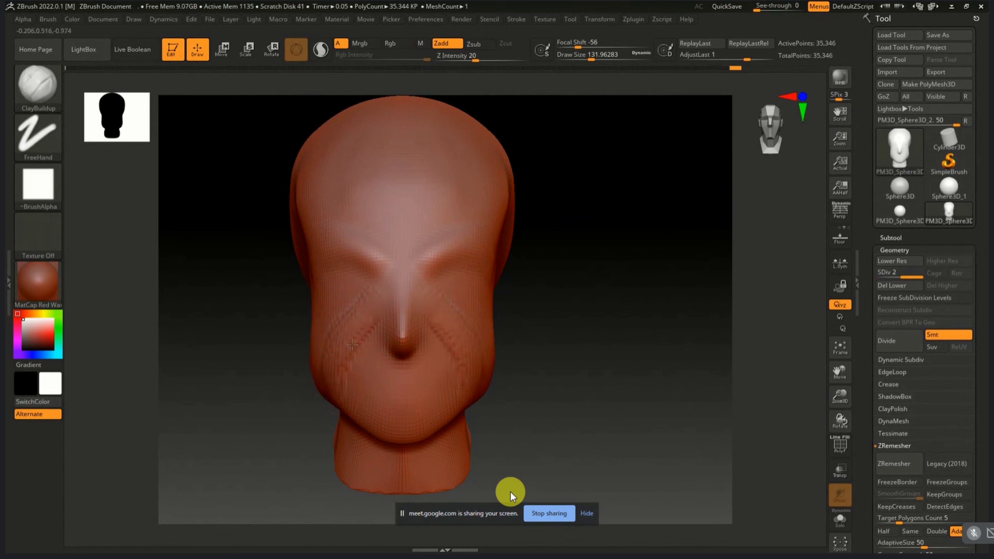
{"action": "key", "text": "shift"}
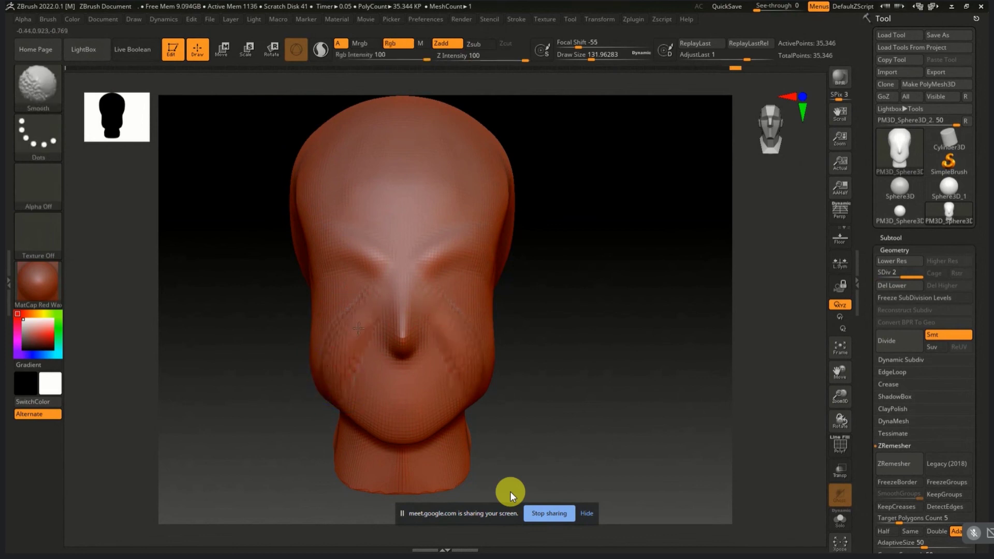
{"action": "left_click_drag", "start_coordinate": [331, 365], "coordinate": [322, 398], "text": "shift"}
{"action": "left_click_drag", "start_coordinate": [561, 363], "coordinate": [572, 363]}
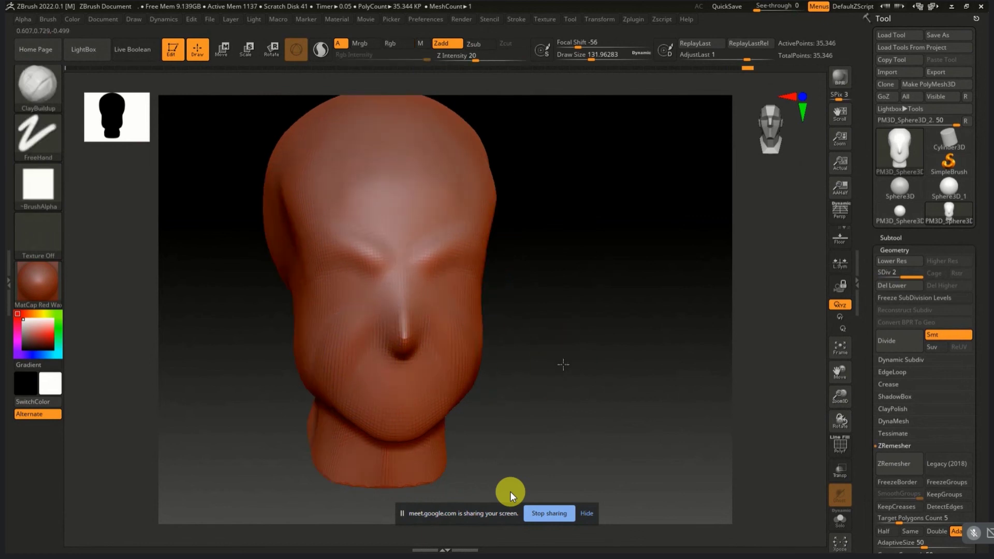
Step: Build a ClayBuildup ridge along the cheek and jawline, then smooth it away
{"action": "mouse_move", "coordinate": [236, 330]}
{"action": "left_mouse_down"}
{"action": "mouse_move", "coordinate": [318, 410]}
{"action": "mouse_move", "coordinate": [238, 325]}
{"action": "left_mouse_up"}
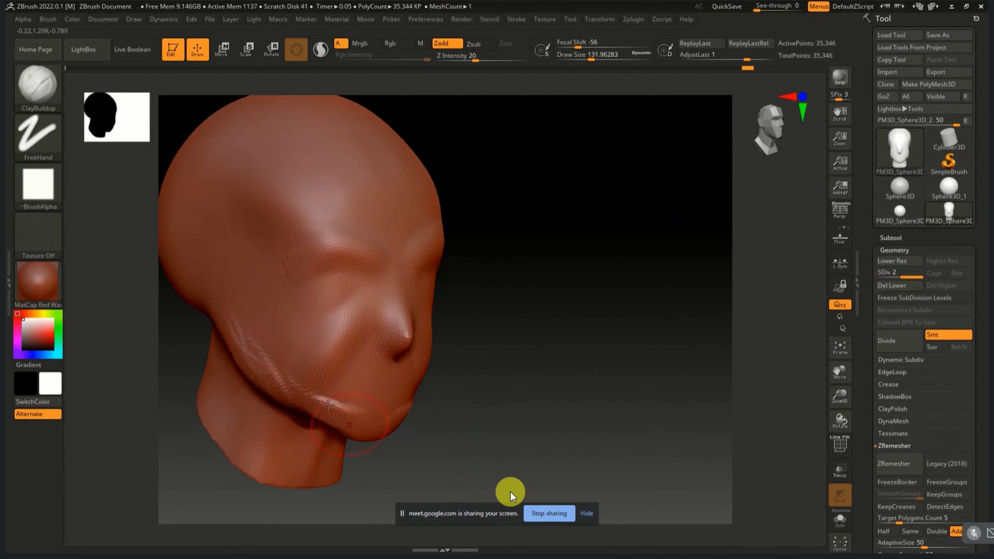
{"action": "key", "text": "shift"}
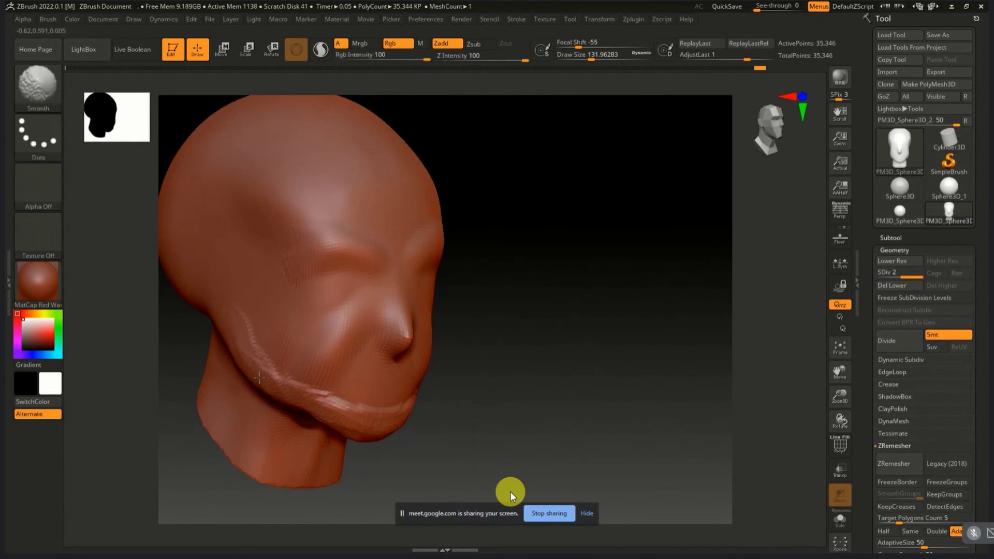
{"action": "mouse_move", "coordinate": [271, 366]}
{"action": "left_mouse_down", "text": "shift"}
{"action": "mouse_move", "coordinate": [331, 398]}
{"action": "mouse_move", "coordinate": [409, 409]}
{"action": "mouse_move", "coordinate": [384, 443]}
{"action": "mouse_move", "coordinate": [398, 427]}
{"action": "left_mouse_up", "text": "shift"}
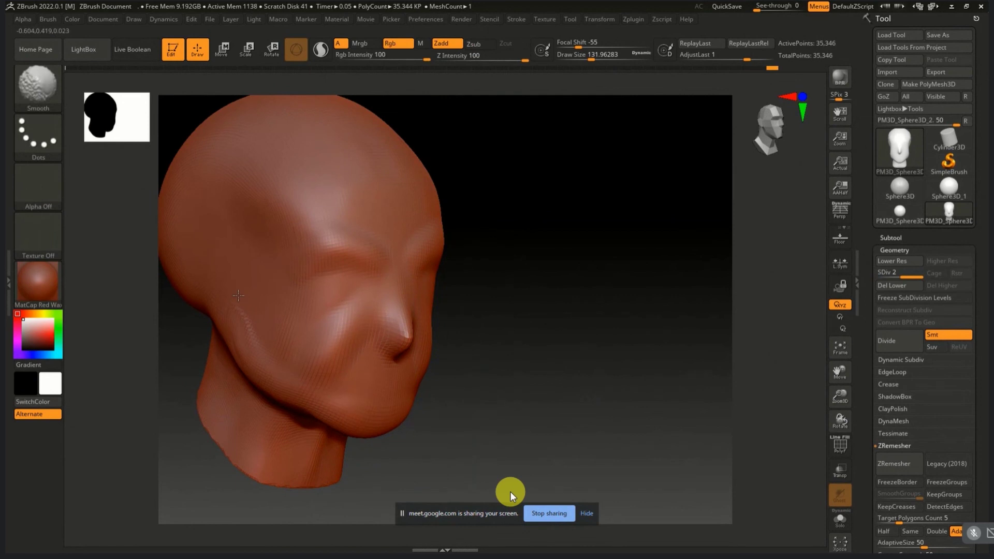
Step: From the front view, build short ridges across the forehead and smooth them out
{"action": "mouse_move", "coordinate": [444, 266]}
{"action": "left_mouse_down", "text": "shift"}
{"action": "mouse_move", "coordinate": [539, 310]}
{"action": "mouse_move", "coordinate": [500, 291]}
{"action": "left_mouse_up", "text": "shift"}
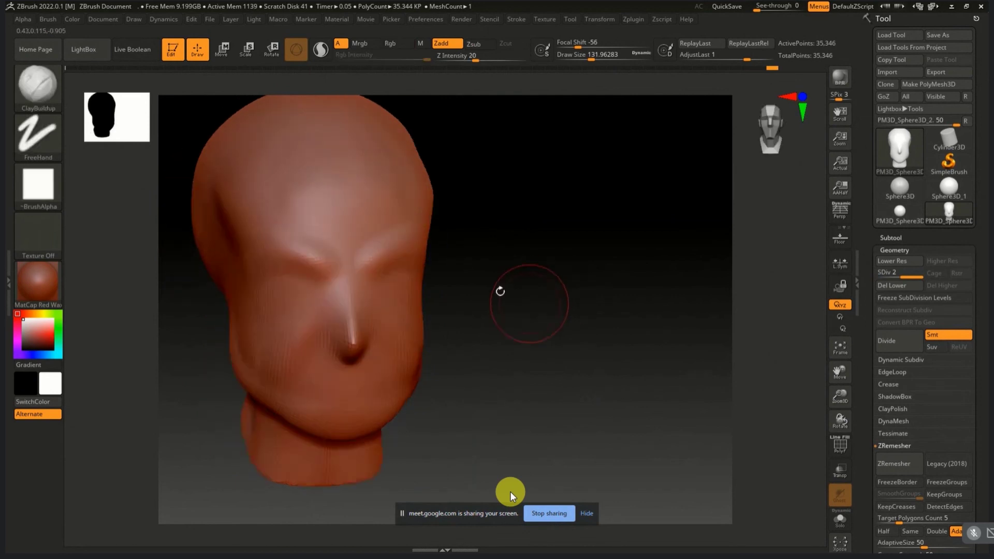
{"action": "left_click_drag", "start_coordinate": [280, 155], "coordinate": [282, 233]}
{"action": "left_click_drag", "start_coordinate": [311, 181], "coordinate": [316, 238]}
{"action": "left_click_drag", "start_coordinate": [342, 181], "coordinate": [341, 211]}
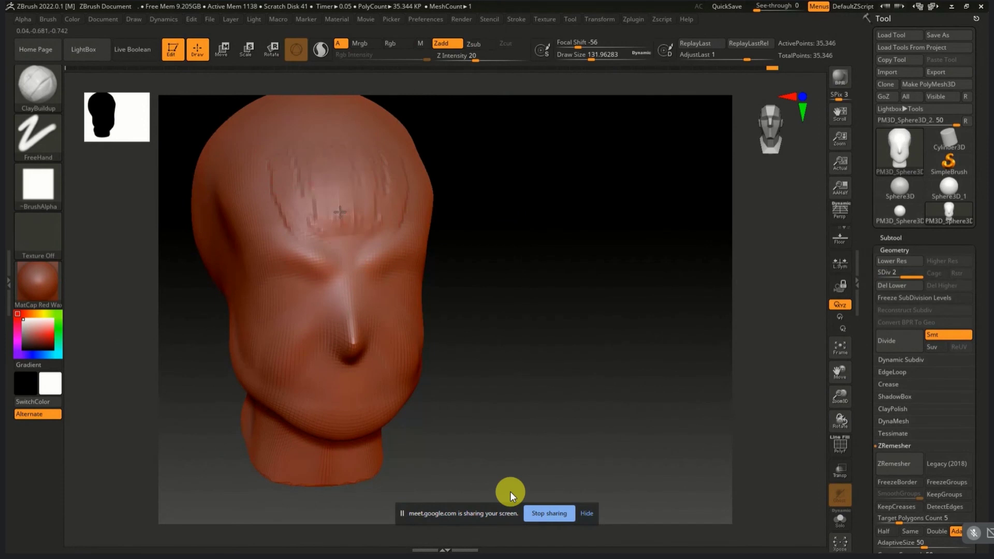
{"action": "left_click_drag", "start_coordinate": [347, 158], "coordinate": [315, 204], "text": "shift"}
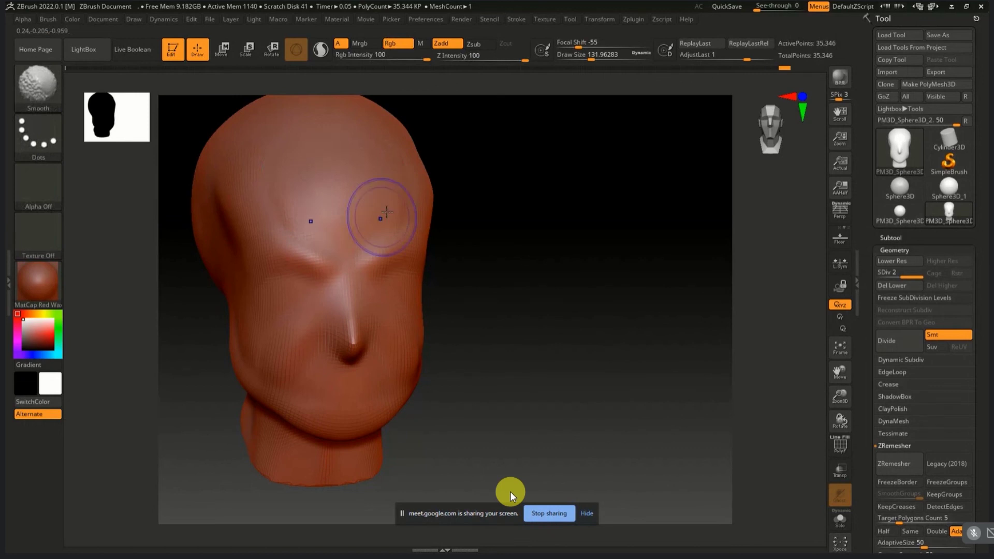
Step: On the head's left side, build a ridge from the nose across the cheek and smooth it
{"action": "mouse_move", "coordinate": [450, 243]}
{"action": "left_mouse_down"}
{"action": "mouse_move", "coordinate": [567, 304]}
{"action": "mouse_move", "coordinate": [573, 322]}
{"action": "left_mouse_up"}
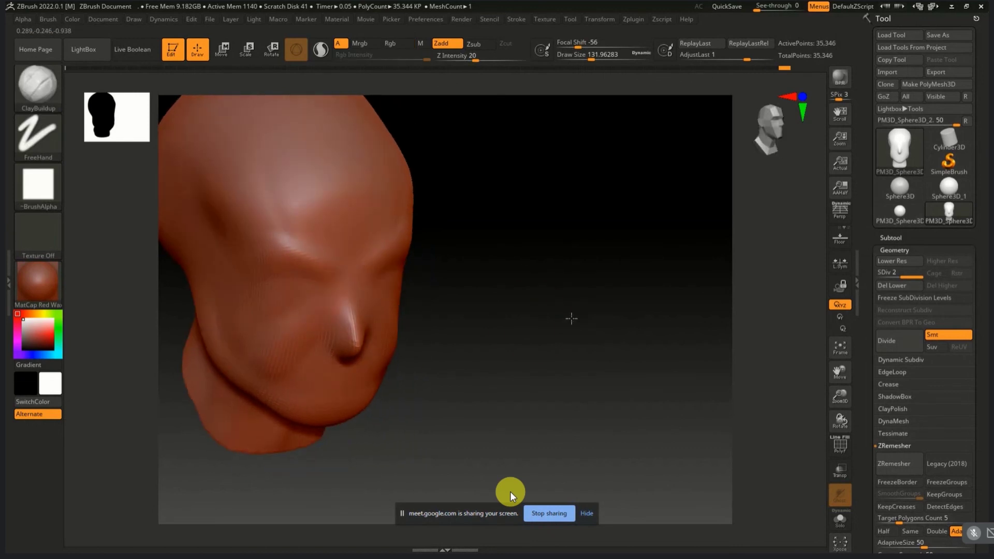
{"action": "key", "text": "shift"}
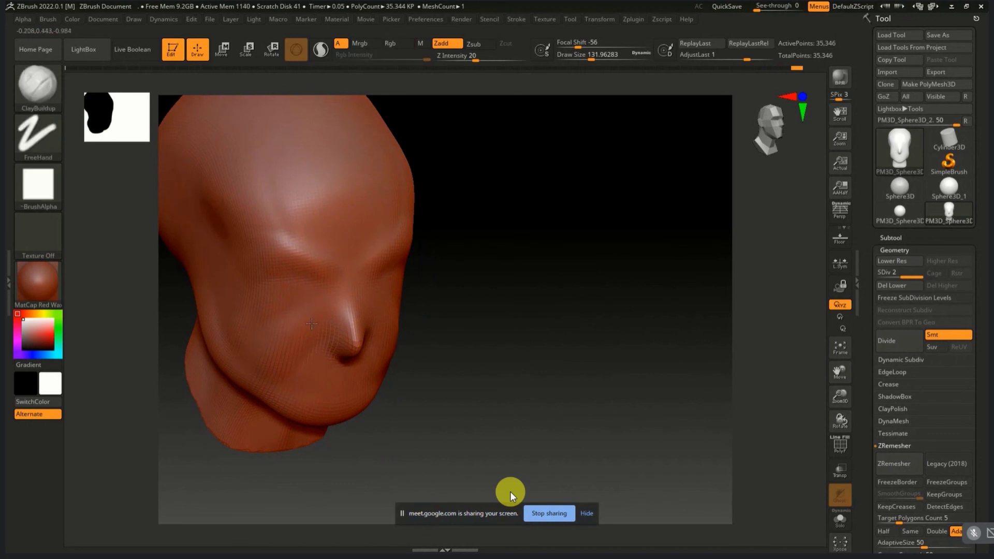
{"action": "key", "text": "shift"}
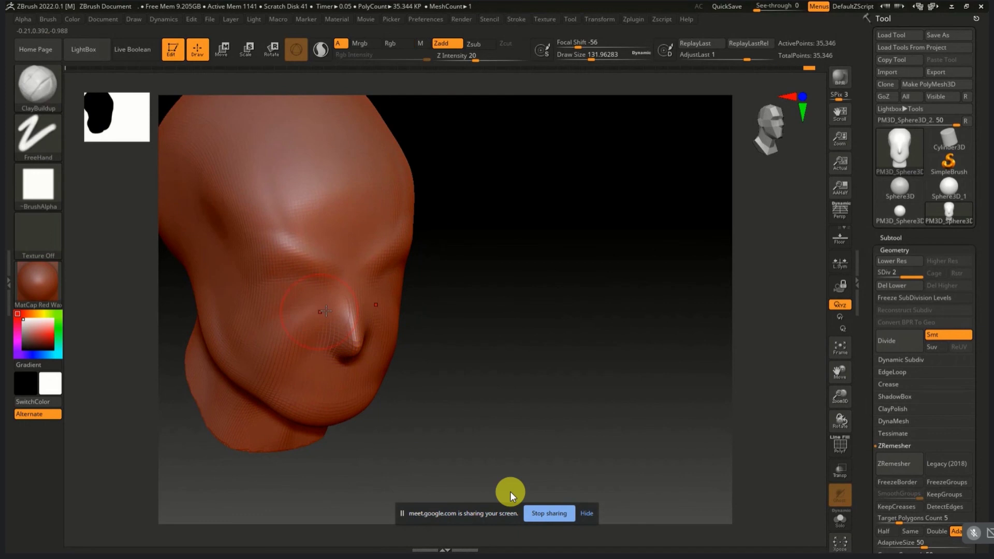
{"action": "left_click_drag", "start_coordinate": [325, 311], "coordinate": [273, 386]}
{"action": "key", "text": "shift"}
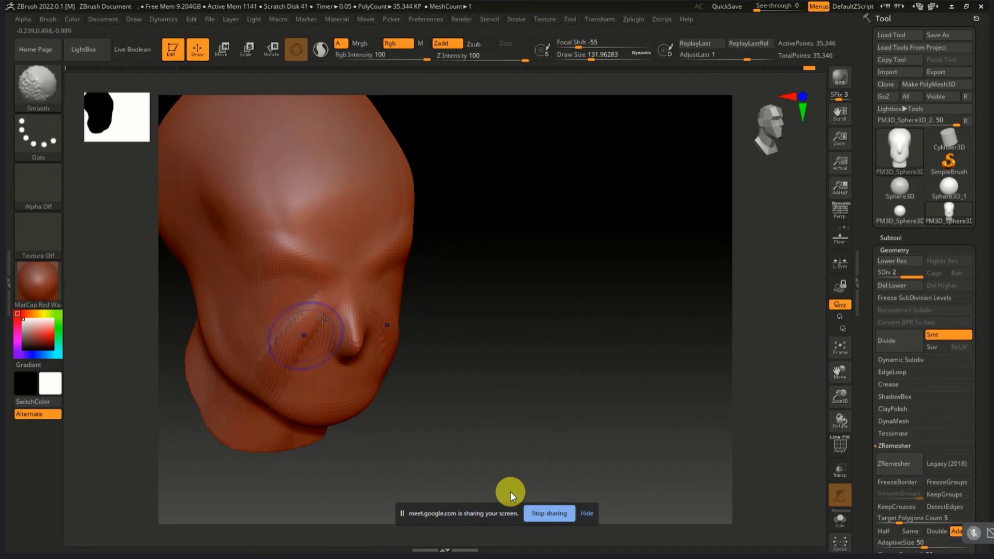
{"action": "left_click_drag", "start_coordinate": [322, 319], "coordinate": [273, 377], "text": "shift"}
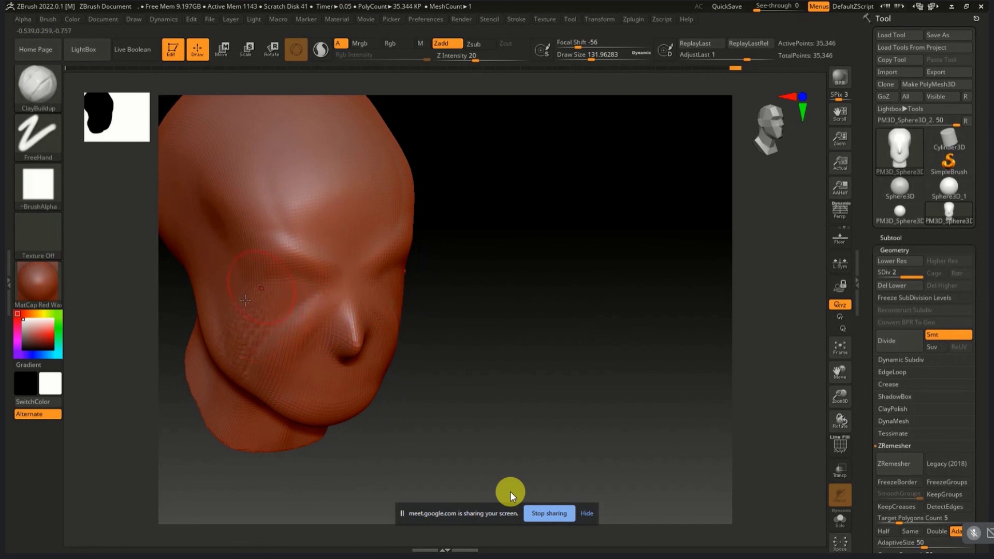
Step: Smooth the cheek below the eye, reshape the eye crease and smooth around the nose
{"action": "left_click_drag", "start_coordinate": [257, 323], "coordinate": [232, 373], "text": "shift"}
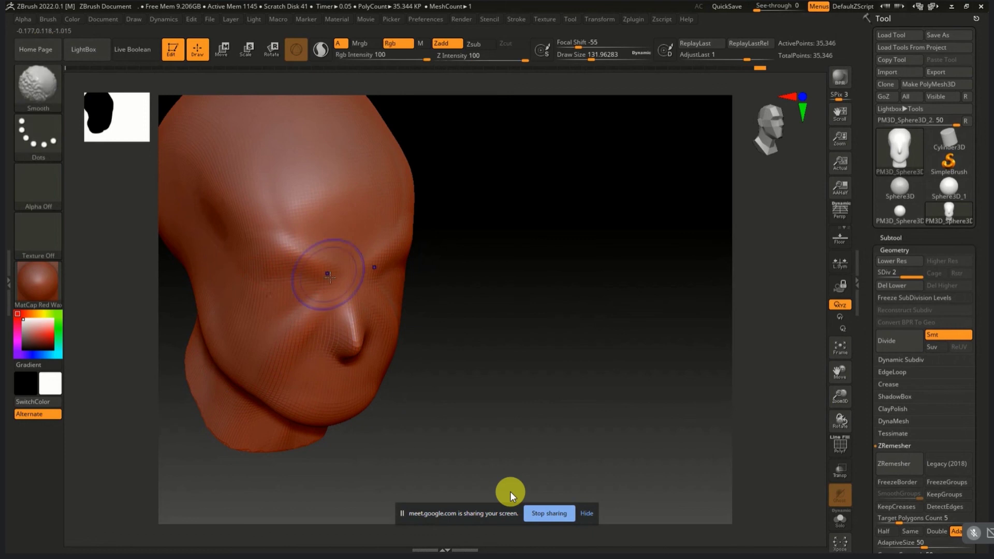
{"action": "mouse_move", "coordinate": [307, 264]}
{"action": "left_mouse_down", "text": "shift"}
{"action": "mouse_move", "coordinate": [278, 256]}
{"action": "mouse_move", "coordinate": [269, 264]}
{"action": "mouse_move", "coordinate": [321, 268]}
{"action": "left_mouse_up", "text": "shift"}
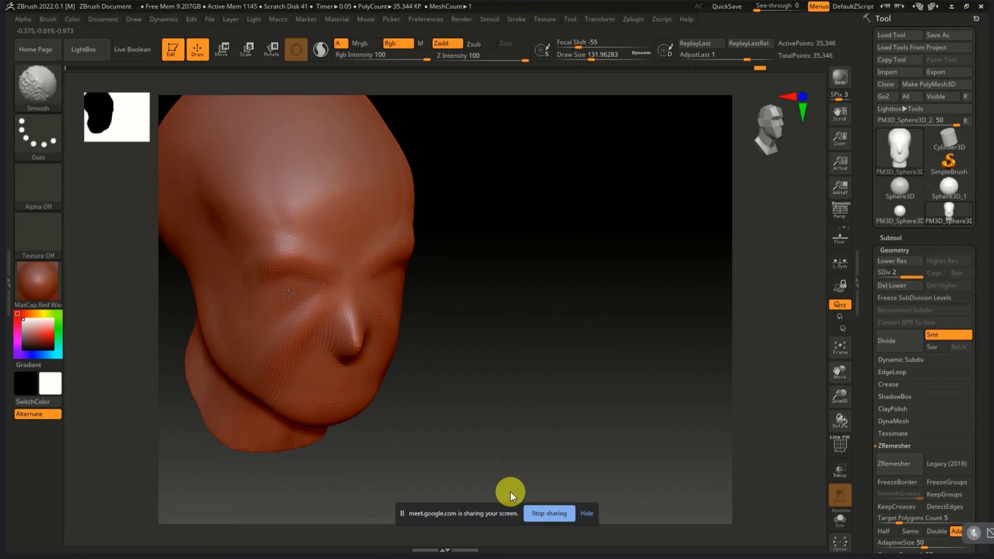
{"action": "left_click_drag", "start_coordinate": [312, 306], "coordinate": [311, 334], "text": "shift"}
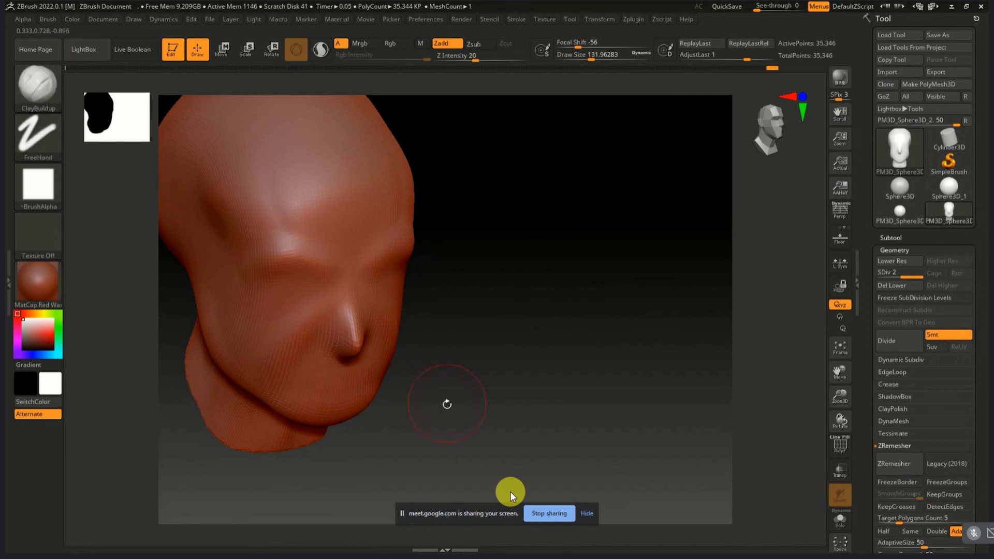
{"action": "left_click_drag", "start_coordinate": [444, 415], "coordinate": [411, 405]}
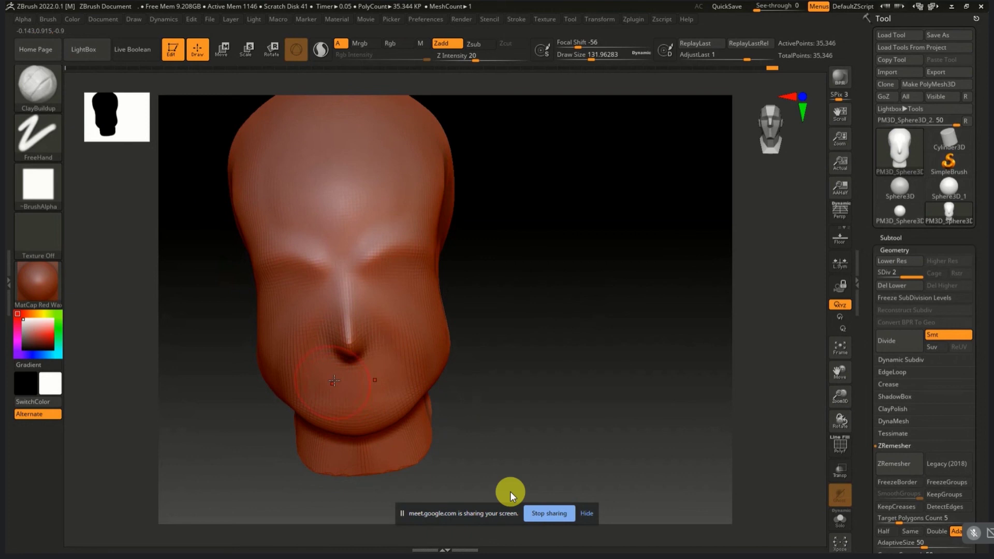
Step: Build up the chin slightly, then smooth the built-up patch
{"action": "mouse_move", "coordinate": [334, 381]}
{"action": "left_mouse_down", "text": "shift"}
{"action": "mouse_move", "coordinate": [335, 393]}
{"action": "mouse_move", "coordinate": [365, 369]}
{"action": "mouse_move", "coordinate": [320, 391]}
{"action": "mouse_move", "coordinate": [412, 357]}
{"action": "mouse_move", "coordinate": [536, 371]}
{"action": "mouse_move", "coordinate": [329, 437]}
{"action": "mouse_move", "coordinate": [354, 436]}
{"action": "mouse_move", "coordinate": [357, 425]}
{"action": "left_mouse_up", "text": "shift"}
{"action": "mouse_move", "coordinate": [484, 404]}
{"action": "left_mouse_down", "text": "shift"}
{"action": "mouse_move", "coordinate": [440, 418]}
{"action": "mouse_move", "coordinate": [310, 399]}
{"action": "mouse_move", "coordinate": [357, 430]}
{"action": "left_mouse_up", "text": "shift"}
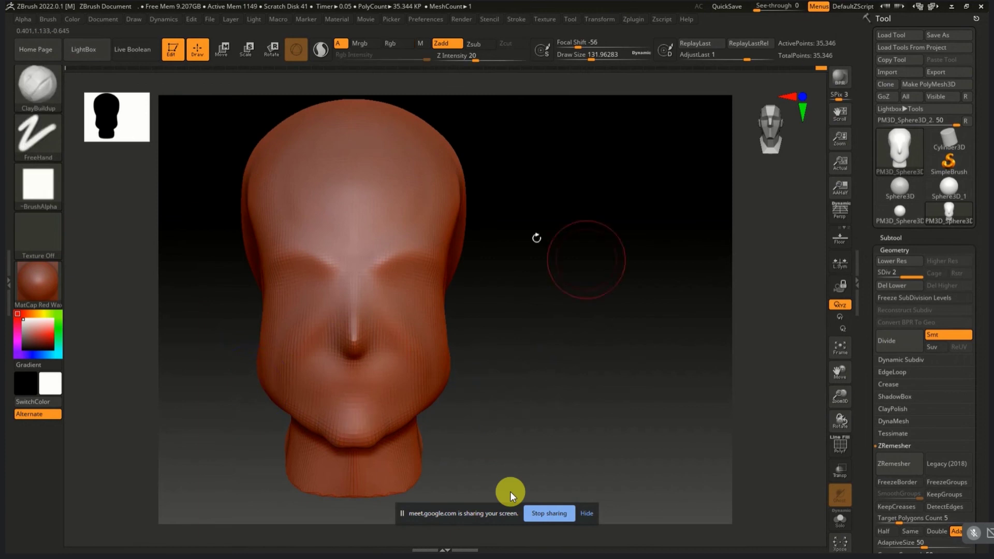
{"action": "left_click_drag", "start_coordinate": [537, 238], "coordinate": [517, 234]}
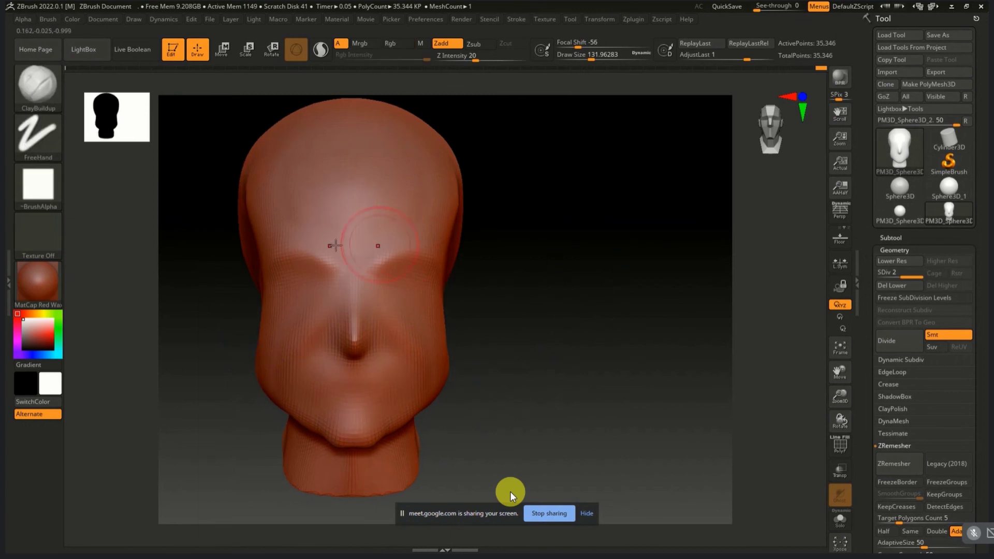
Step: Switch to the DamStandard brush and carve a mirrored arc into the forehead
{"action": "left_click", "coordinate": [44, 85]}
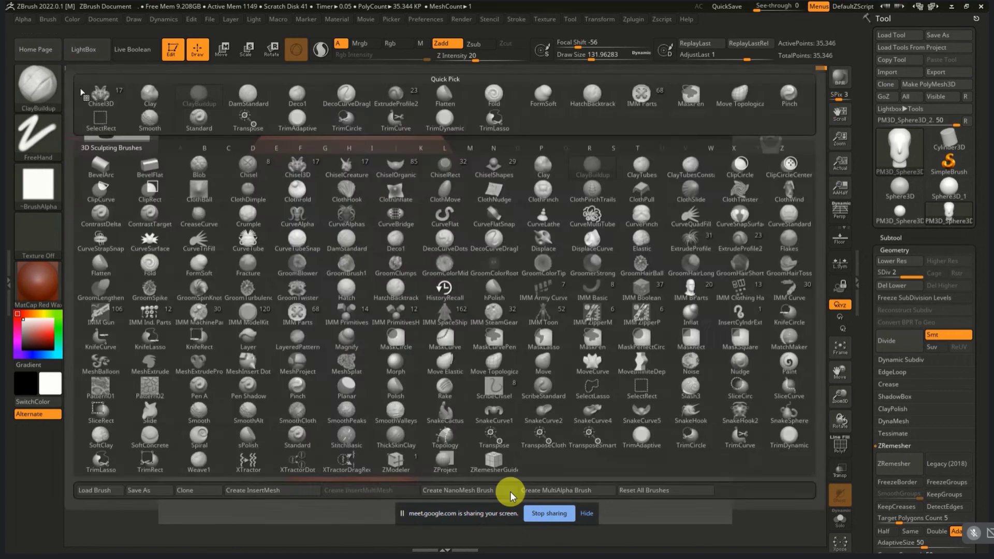
{"action": "left_click", "coordinate": [298, 186]}
{"action": "left_click_drag", "start_coordinate": [305, 168], "coordinate": [287, 220]}
Step: Carve a DamStandard crease across the brow, then smooth it and the eye creases on both sides
{"action": "key", "text": "shift"}
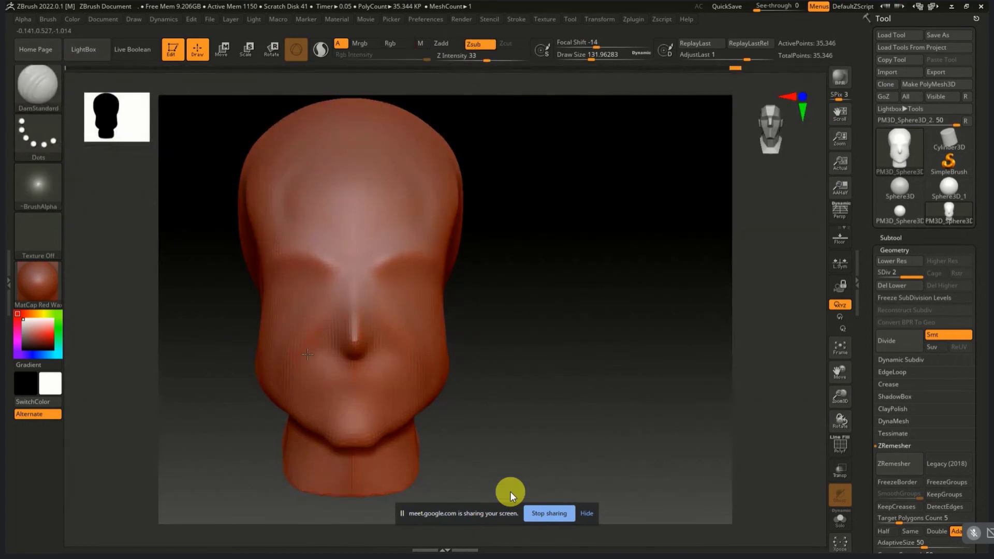
{"action": "key", "text": "shift"}
{"action": "key", "text": "shift"}
{"action": "key", "text": "shift"}
{"action": "left_click_drag", "start_coordinate": [279, 251], "coordinate": [427, 251]}
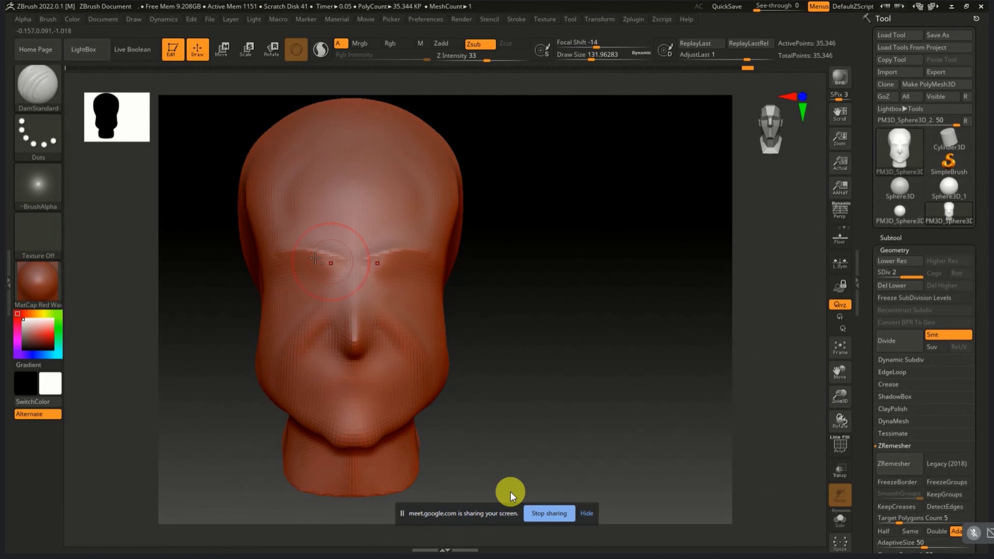
{"action": "key", "text": "shift"}
{"action": "mouse_move", "coordinate": [287, 249]}
{"action": "left_mouse_down", "text": "shift"}
{"action": "mouse_move", "coordinate": [333, 266]}
{"action": "mouse_move", "coordinate": [323, 266]}
{"action": "left_mouse_up", "text": "shift"}
{"action": "key", "text": "ctrl+shift"}
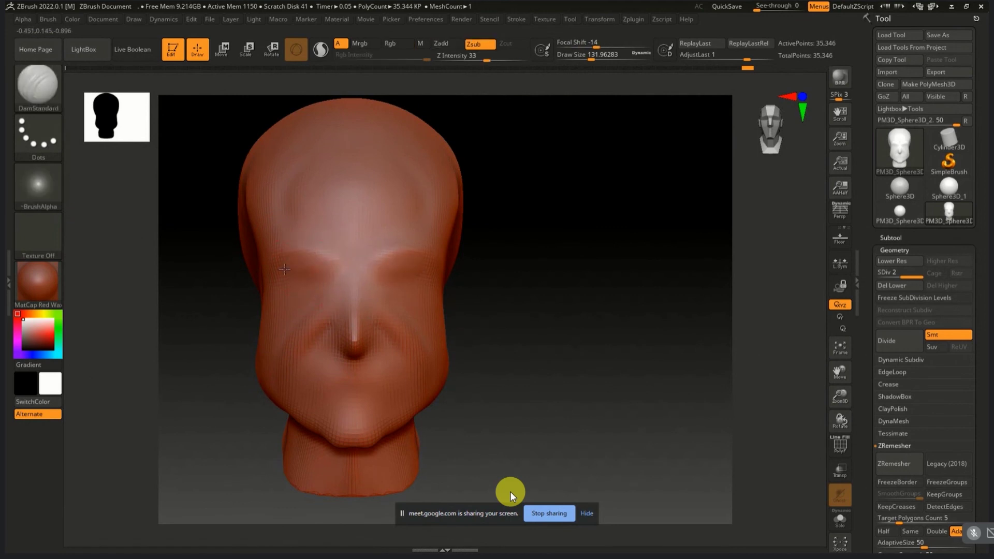
{"action": "key", "text": "ctrl+shift"}
{"action": "mouse_move", "coordinate": [309, 274]}
{"action": "left_mouse_down", "text": "shift"}
{"action": "mouse_move", "coordinate": [282, 256]}
{"action": "mouse_move", "coordinate": [332, 262]}
{"action": "mouse_move", "coordinate": [309, 278]}
{"action": "mouse_move", "coordinate": [314, 270]}
{"action": "left_mouse_up", "text": "shift"}
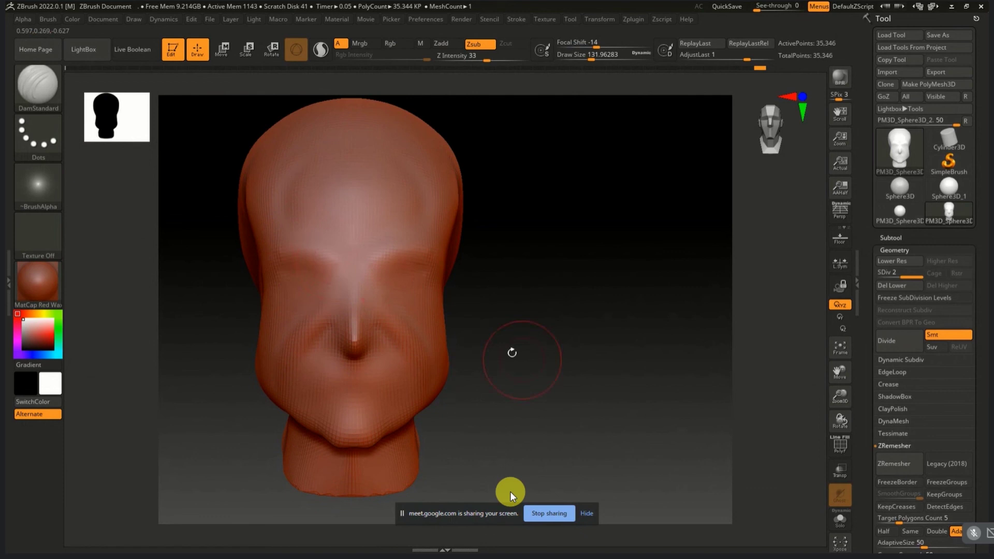
Step: Check the head from three-quarter and side views, then smooth the forehead crease area
{"action": "mouse_move", "coordinate": [512, 353]}
{"action": "left_mouse_down"}
{"action": "mouse_move", "coordinate": [531, 333]}
{"action": "mouse_move", "coordinate": [510, 327]}
{"action": "left_mouse_up"}
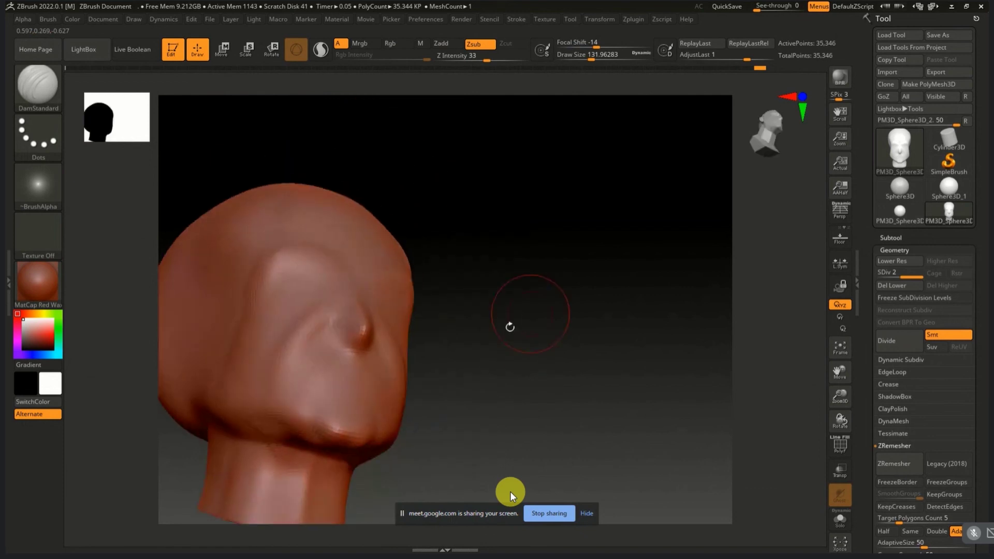
{"action": "key", "text": "shift"}
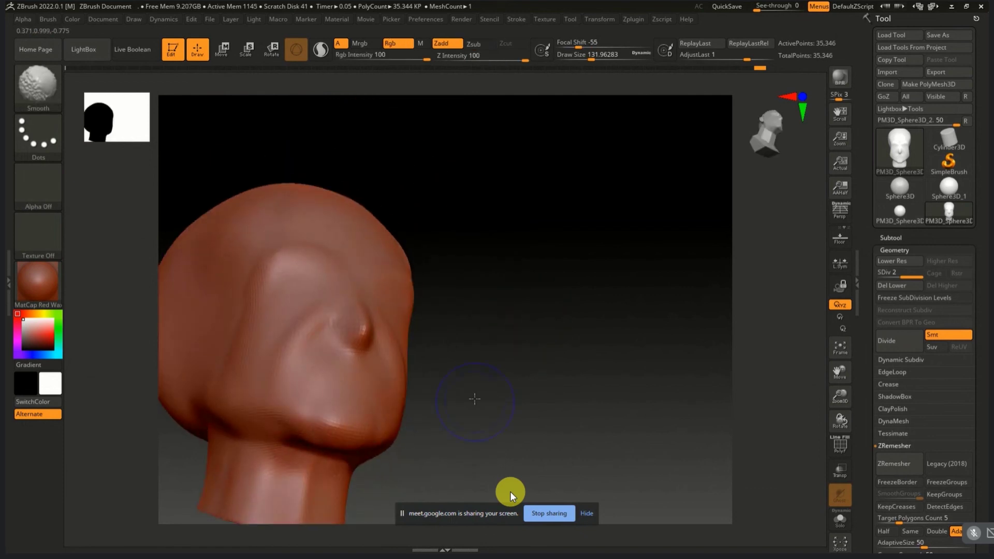
{"action": "mouse_move", "coordinate": [472, 399]}
{"action": "left_mouse_down"}
{"action": "mouse_move", "coordinate": [492, 368]}
{"action": "mouse_move", "coordinate": [479, 382]}
{"action": "mouse_move", "coordinate": [527, 370]}
{"action": "left_mouse_up"}
{"action": "key", "text": "shift"}
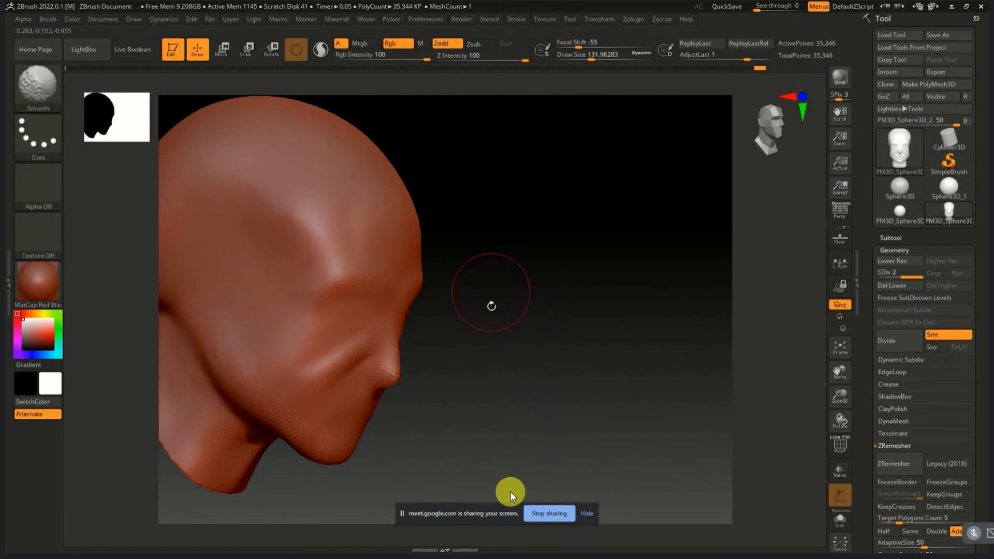
{"action": "left_click_drag", "start_coordinate": [490, 304], "coordinate": [343, 297]}
{"action": "key", "text": "shift"}
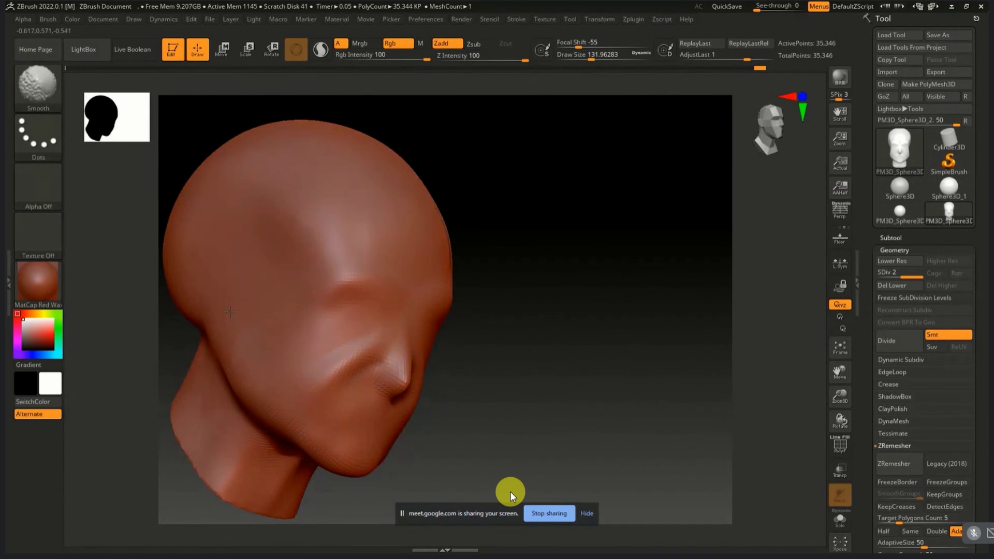
{"action": "mouse_move", "coordinate": [492, 337]}
{"action": "left_mouse_down", "text": "shift"}
{"action": "mouse_move", "coordinate": [586, 362]}
{"action": "mouse_move", "coordinate": [559, 340]}
{"action": "mouse_move", "coordinate": [592, 338]}
{"action": "left_mouse_up", "text": "shift"}
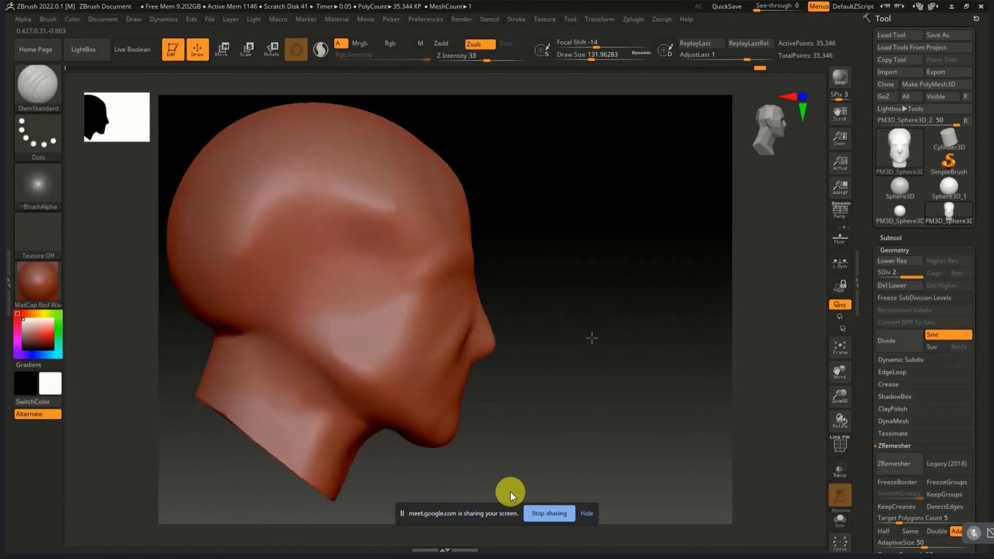
{"action": "left_click_drag", "start_coordinate": [366, 194], "coordinate": [363, 206], "text": "shift"}
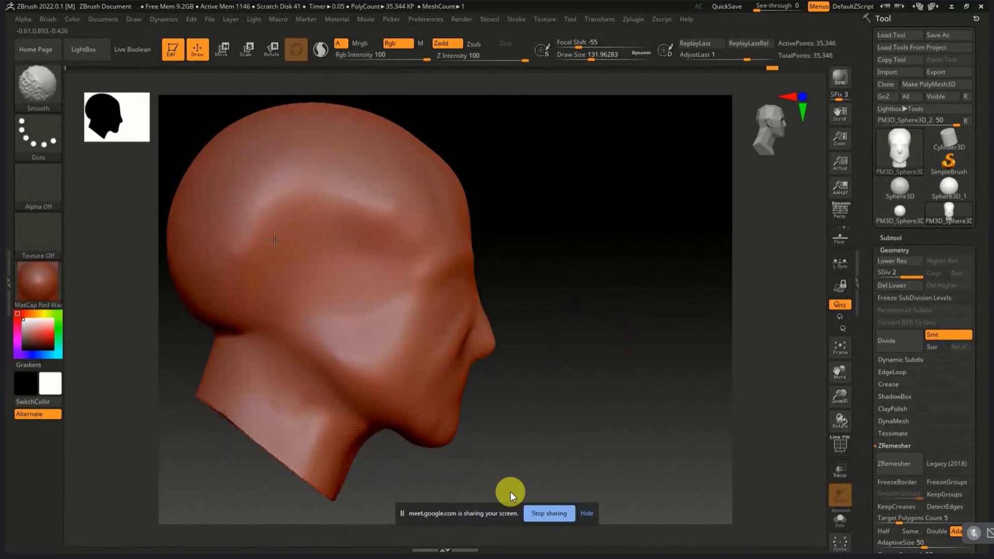
Step: Enlarge the brush Draw Size to about 311 and return to the carving brush
{"action": "key", "text": "s"}
{"action": "left_click_drag", "start_coordinate": [290, 273], "coordinate": [224, 257]}
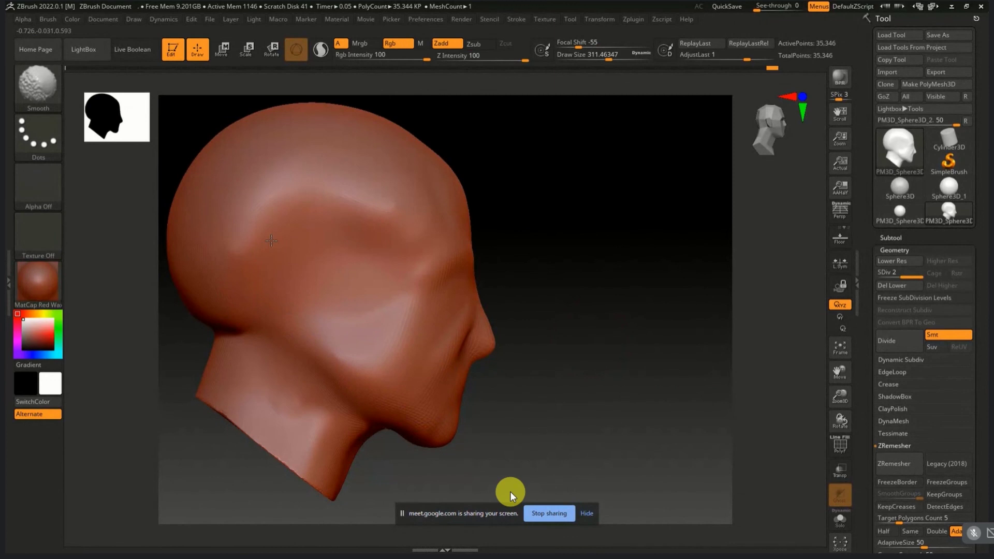
{"action": "key", "text": "shift"}
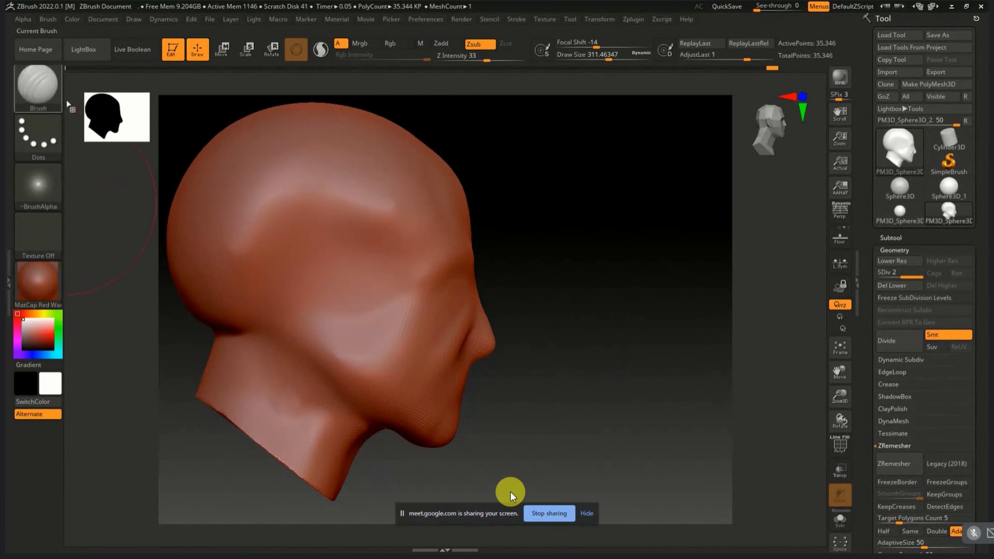
Step: Shrink the brush to about 62 and mask a curved ear outline on the head's side
{"action": "key", "text": "s"}
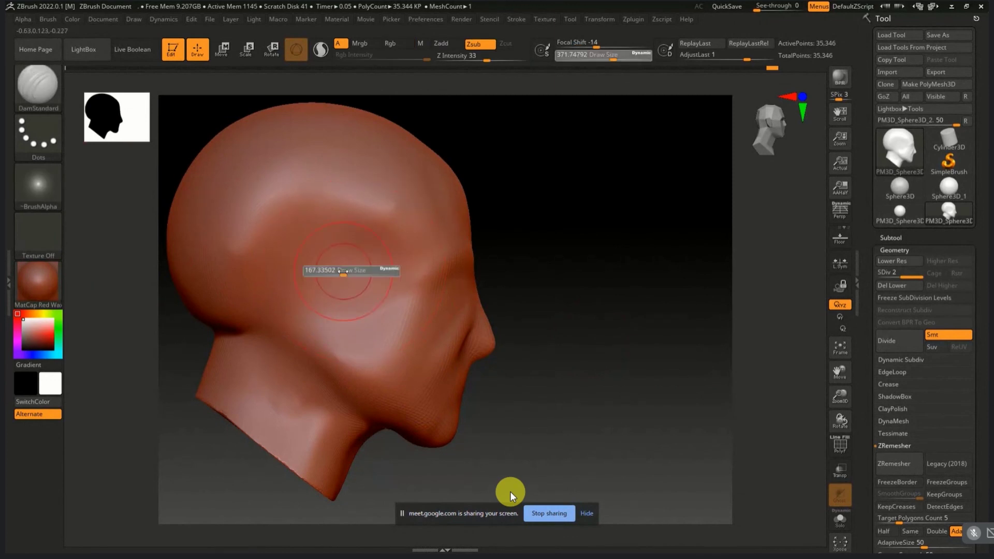
{"action": "left_click_drag", "start_coordinate": [354, 271], "coordinate": [311, 270]}
{"action": "key", "text": "ctrl"}
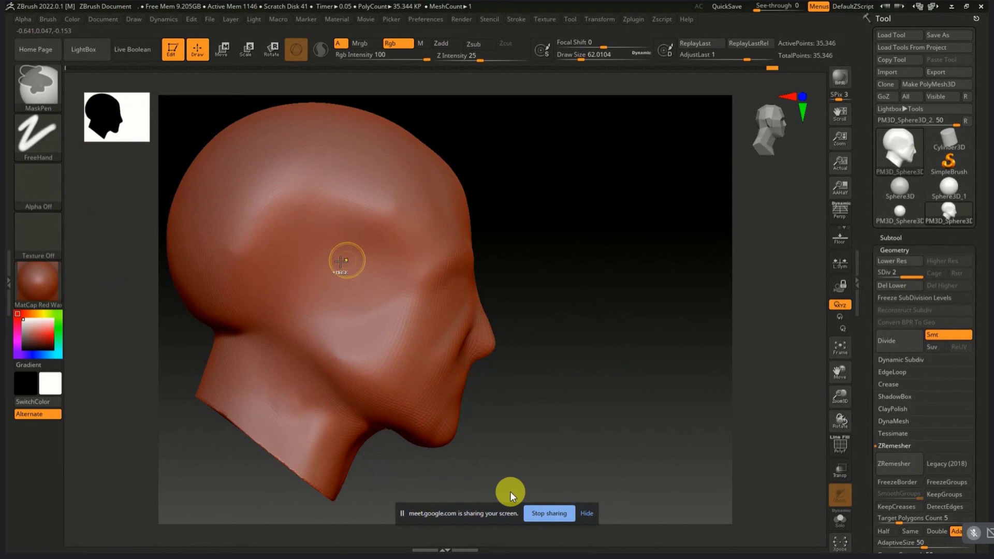
{"action": "mouse_move", "coordinate": [347, 257]}
{"action": "left_mouse_down", "text": "ctrl"}
{"action": "mouse_move", "coordinate": [303, 294]}
{"action": "mouse_move", "coordinate": [321, 336]}
{"action": "left_mouse_up", "text": "ctrl"}
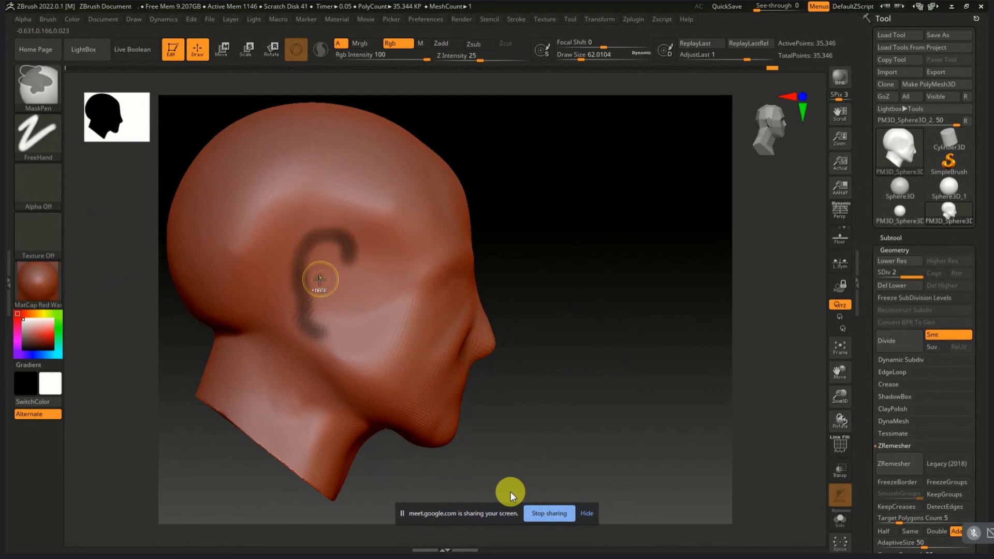
{"action": "mouse_move", "coordinate": [318, 258]}
{"action": "left_mouse_down", "text": "ctrl"}
{"action": "mouse_move", "coordinate": [324, 249]}
{"action": "mouse_move", "coordinate": [321, 287]}
{"action": "left_mouse_up", "text": "ctrl"}
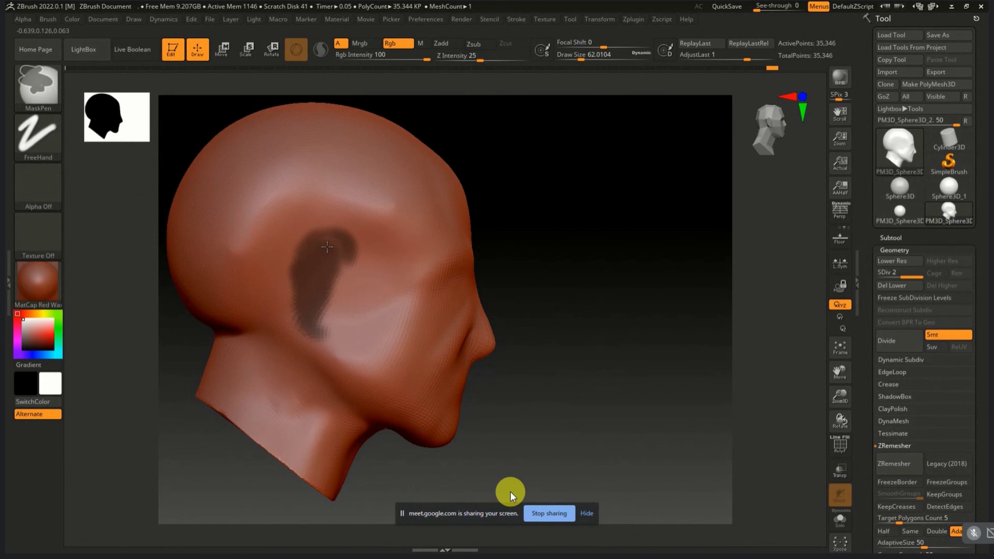
{"action": "mouse_move", "coordinate": [322, 295]}
{"action": "left_mouse_down", "text": "ctrl"}
{"action": "mouse_move", "coordinate": [337, 274]}
{"action": "mouse_move", "coordinate": [320, 323]}
{"action": "left_mouse_up", "text": "ctrl"}
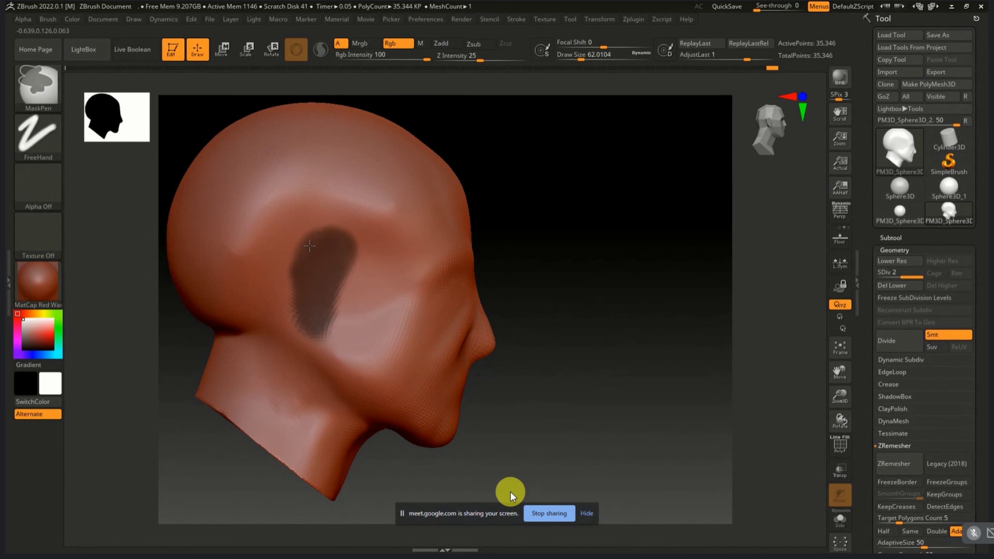
{"action": "left_click_drag", "start_coordinate": [309, 246], "coordinate": [298, 323], "text": "ctrl"}
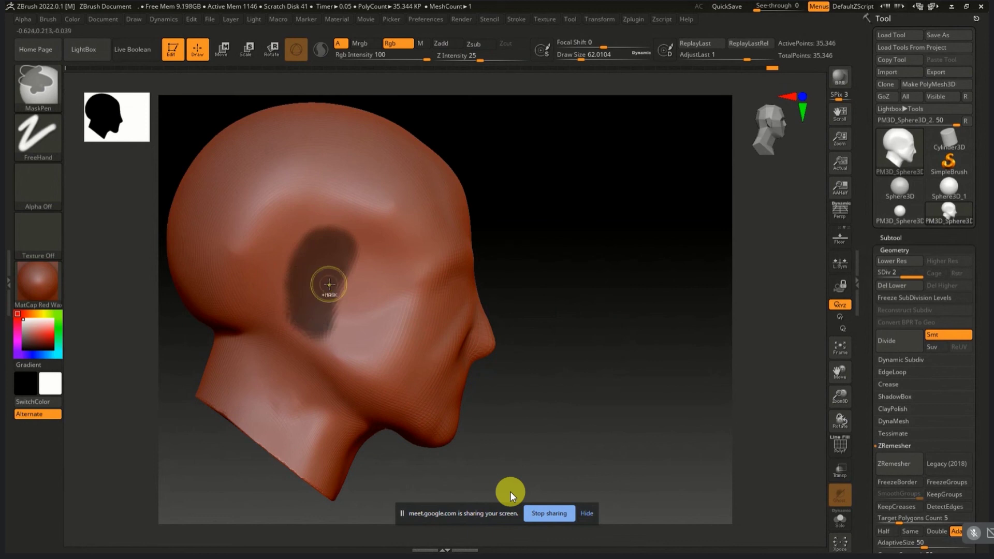
Step: Clear the mask and carve a test DamStandard dent into the cheek
{"action": "key", "text": "ctrl+shift+a"}
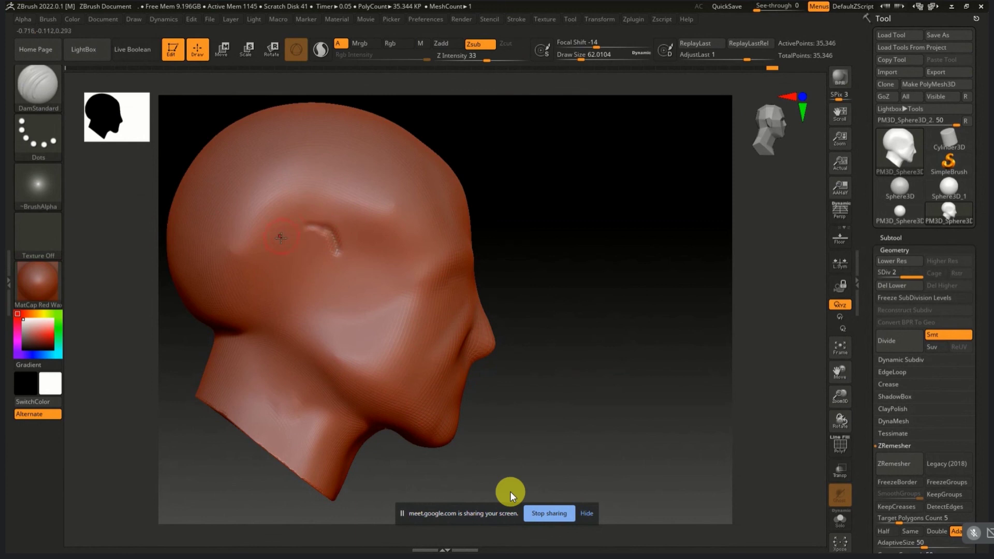
{"action": "left_click_drag", "start_coordinate": [294, 315], "coordinate": [337, 332]}
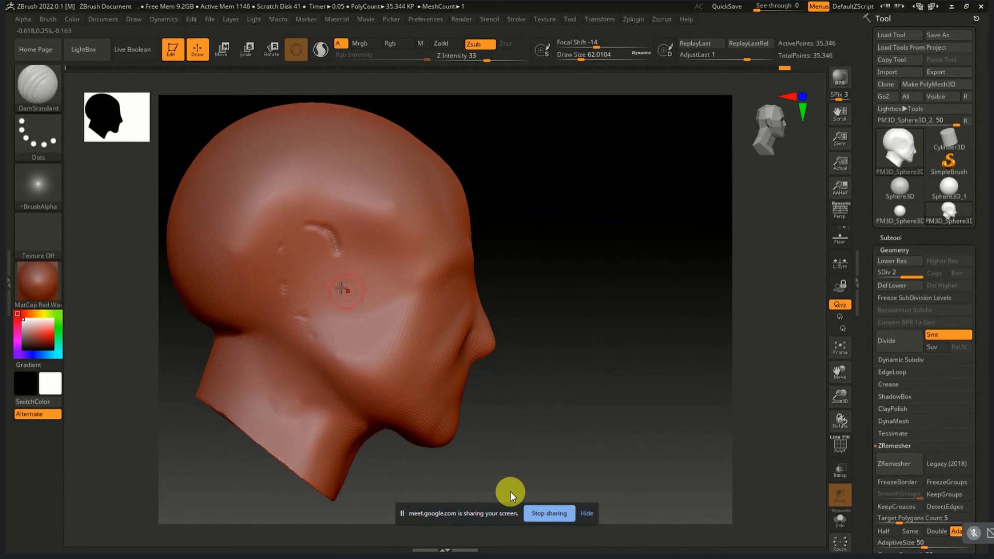
{"action": "key", "text": "ctrl"}
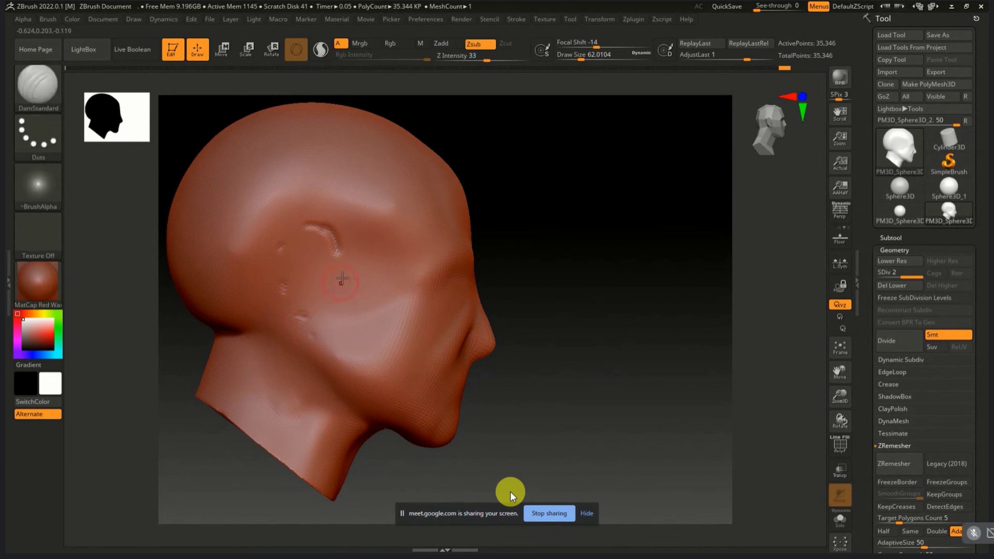
Step: Undo the two cheek dents and paint a mask arc outlining the ear
{"action": "key", "text": "ctrl+z"}
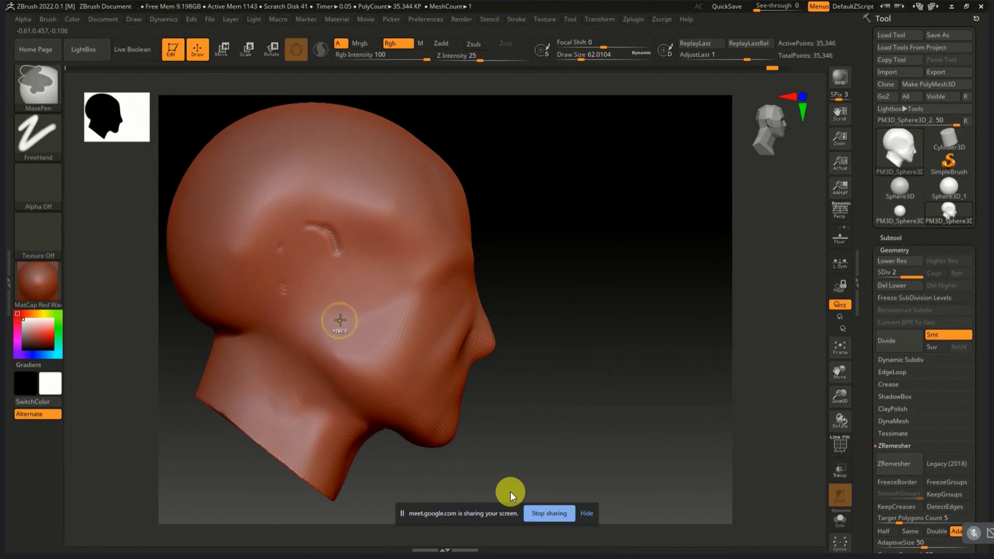
{"action": "key", "text": "ctrl+z"}
{"action": "key", "text": "ctrl+z"}
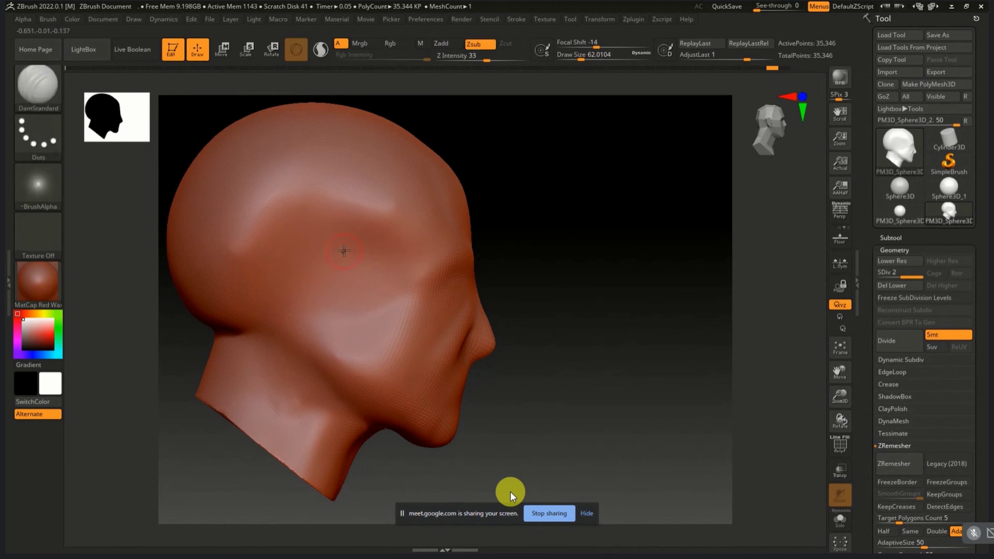
{"action": "mouse_move", "coordinate": [338, 245]}
{"action": "left_mouse_down", "text": "ctrl"}
{"action": "mouse_move", "coordinate": [298, 295]}
{"action": "mouse_move", "coordinate": [338, 332]}
{"action": "left_mouse_up", "text": "ctrl"}
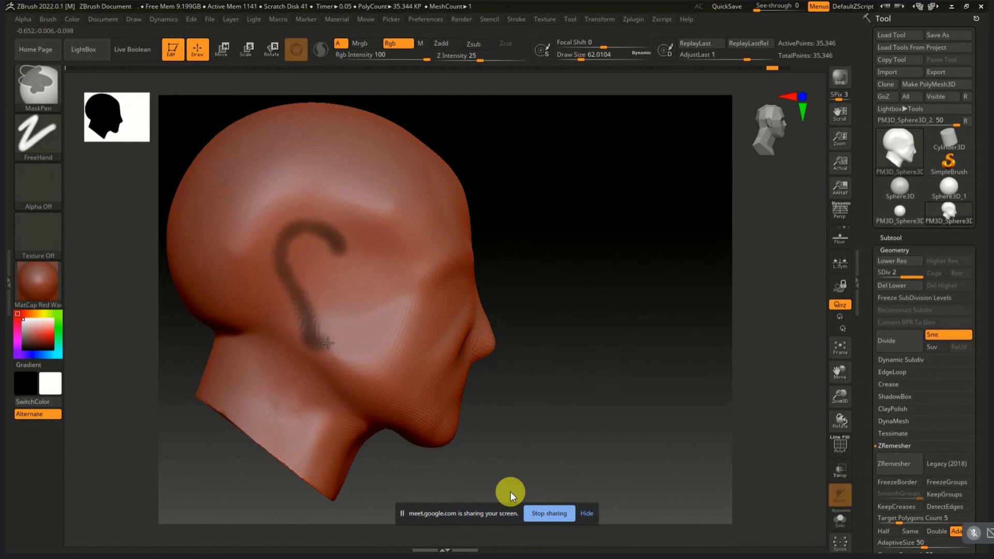
{"action": "key", "text": "shift"}
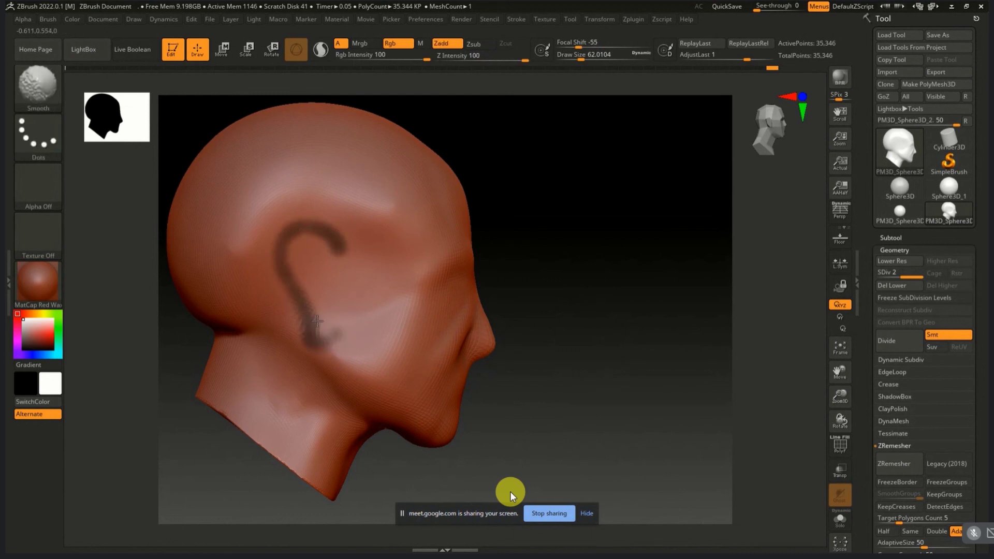
{"action": "mouse_move", "coordinate": [318, 322]}
{"action": "left_mouse_down", "text": "ctrl"}
{"action": "mouse_move", "coordinate": [327, 306]}
{"action": "mouse_move", "coordinate": [311, 247]}
{"action": "mouse_move", "coordinate": [308, 257]}
{"action": "left_mouse_up", "text": "ctrl"}
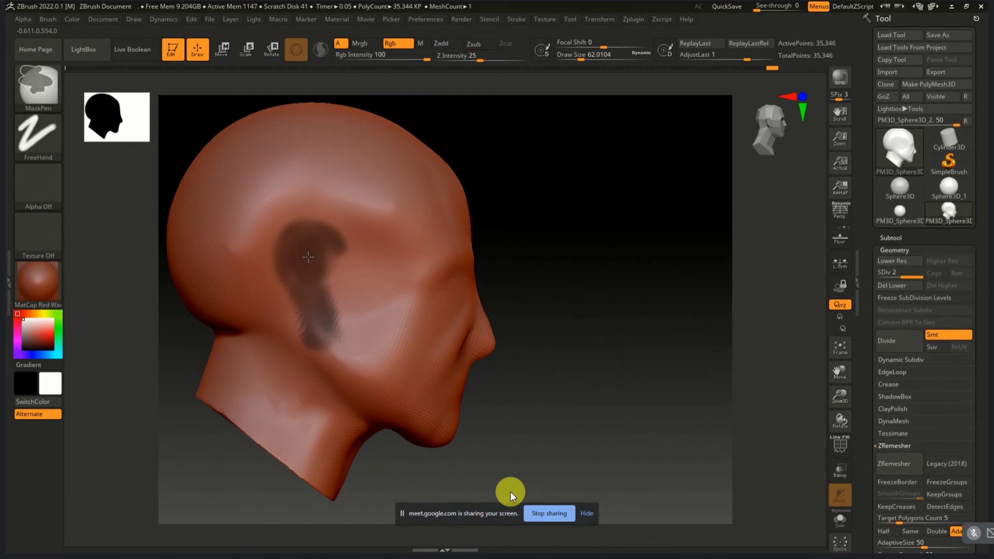
Step: Fill out the ear mask around the earlobe, trim its lower tip, and invert the mask
{"action": "left_click_drag", "start_coordinate": [312, 319], "coordinate": [334, 286], "text": "ctrl"}
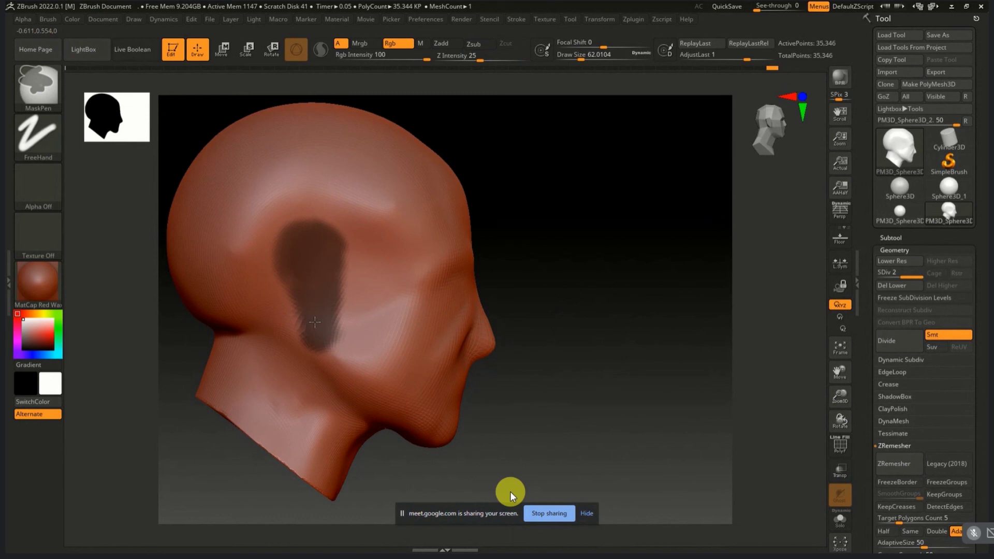
{"action": "mouse_move", "coordinate": [294, 287]}
{"action": "left_mouse_down", "text": "ctrl"}
{"action": "mouse_move", "coordinate": [310, 340]}
{"action": "mouse_move", "coordinate": [328, 335]}
{"action": "mouse_move", "coordinate": [330, 282]}
{"action": "mouse_move", "coordinate": [300, 296]}
{"action": "mouse_move", "coordinate": [301, 325]}
{"action": "left_mouse_up", "text": "ctrl"}
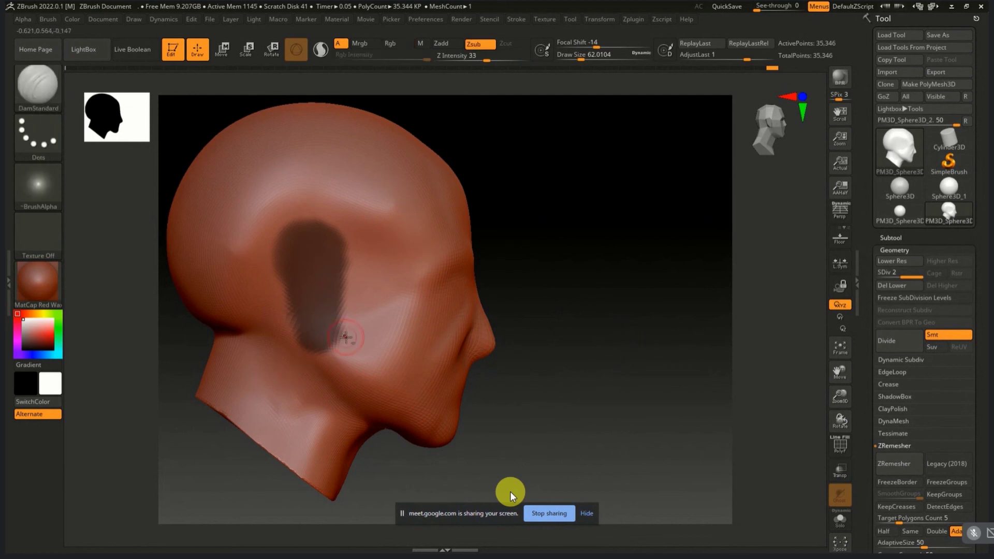
{"action": "key", "text": "ctrl"}
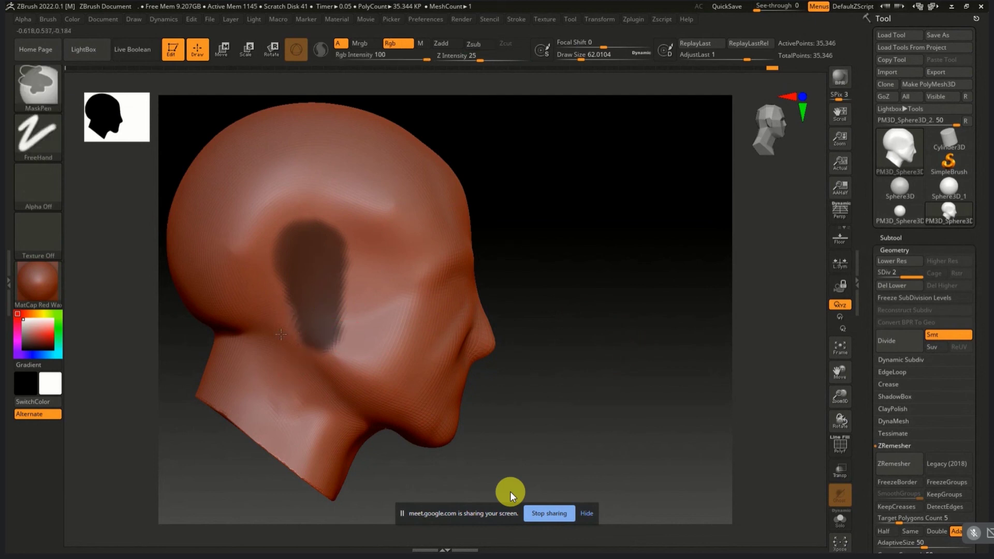
{"action": "left_click_drag", "start_coordinate": [352, 330], "coordinate": [348, 315], "text": "ctrl+alt"}
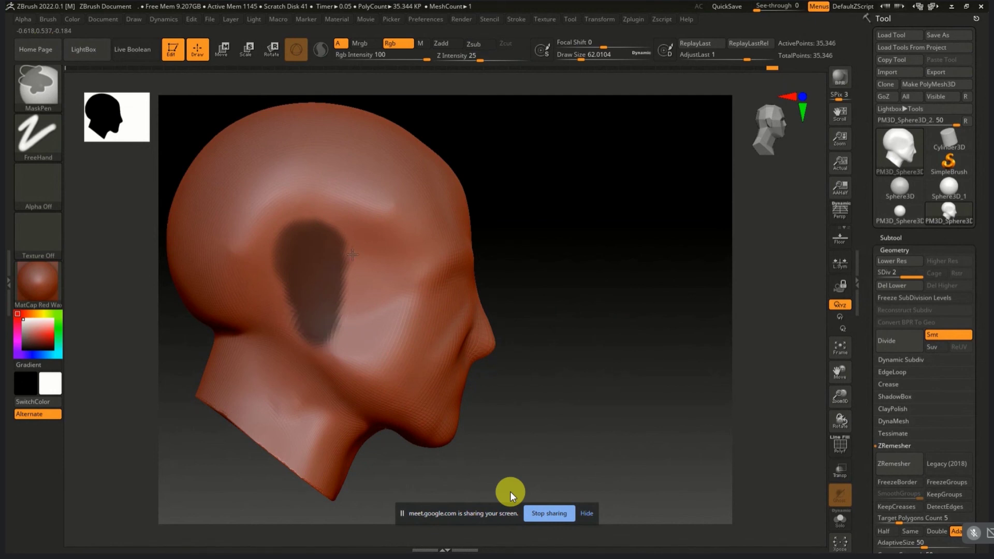
{"action": "left_click", "coordinate": [598, 299], "text": "ctrl"}
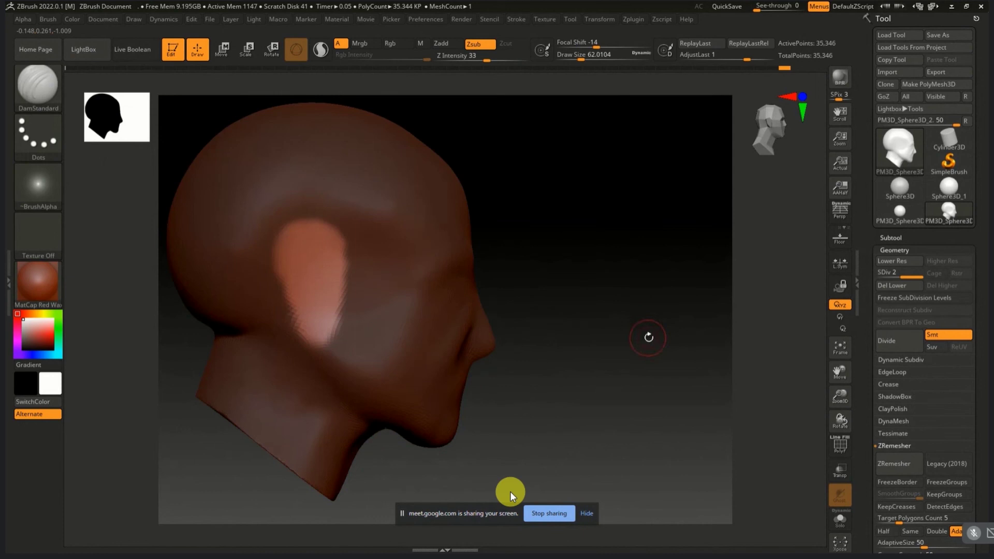
Step: Place the Transpose gizmo over the ear area with its orientation reset to world axes, viewed front-on
{"action": "mouse_move", "coordinate": [648, 337]}
{"action": "left_mouse_down"}
{"action": "mouse_move", "coordinate": [596, 335]}
{"action": "mouse_move", "coordinate": [644, 340]}
{"action": "mouse_move", "coordinate": [639, 326]}
{"action": "left_mouse_up"}
{"action": "key", "text": "w"}
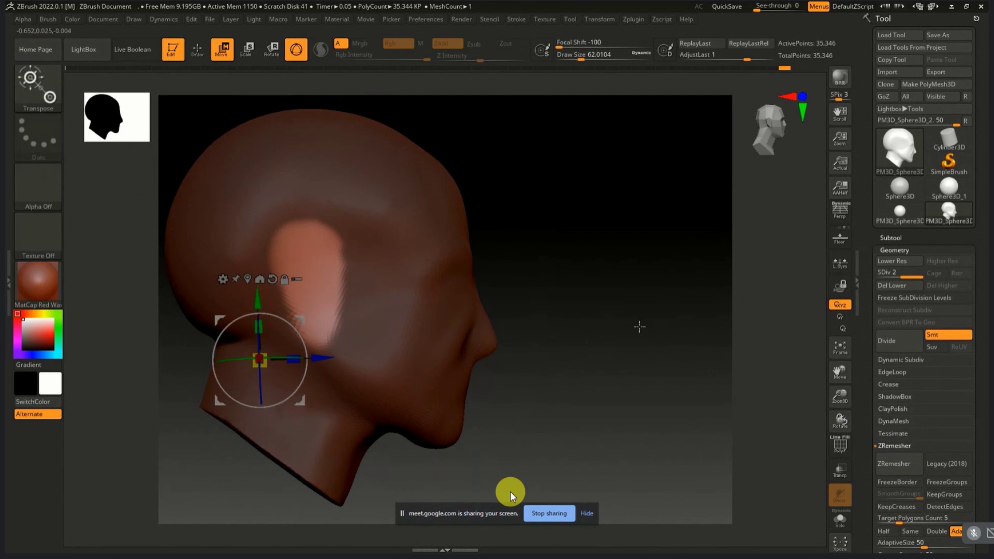
{"action": "left_click_drag", "start_coordinate": [344, 285], "coordinate": [454, 292]}
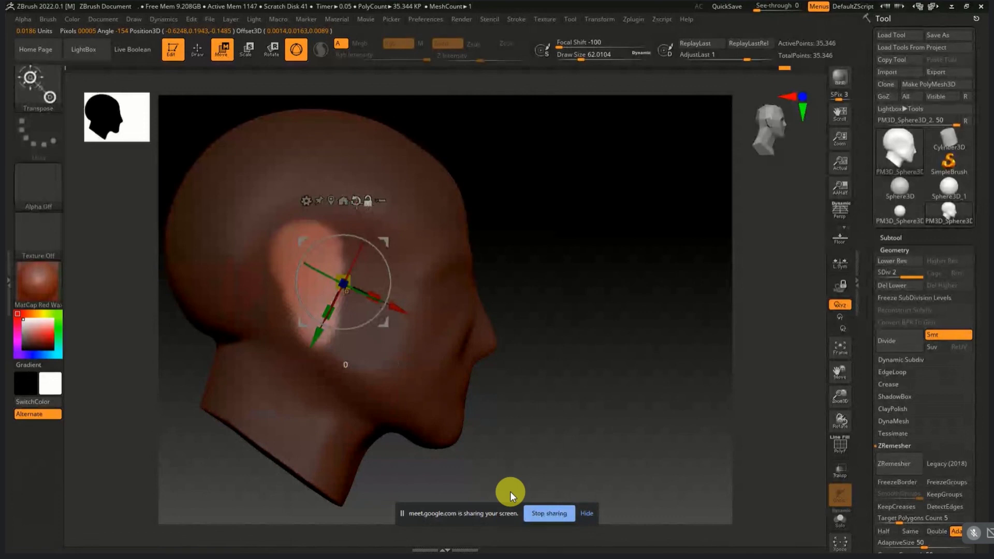
{"action": "left_click", "coordinate": [356, 201]}
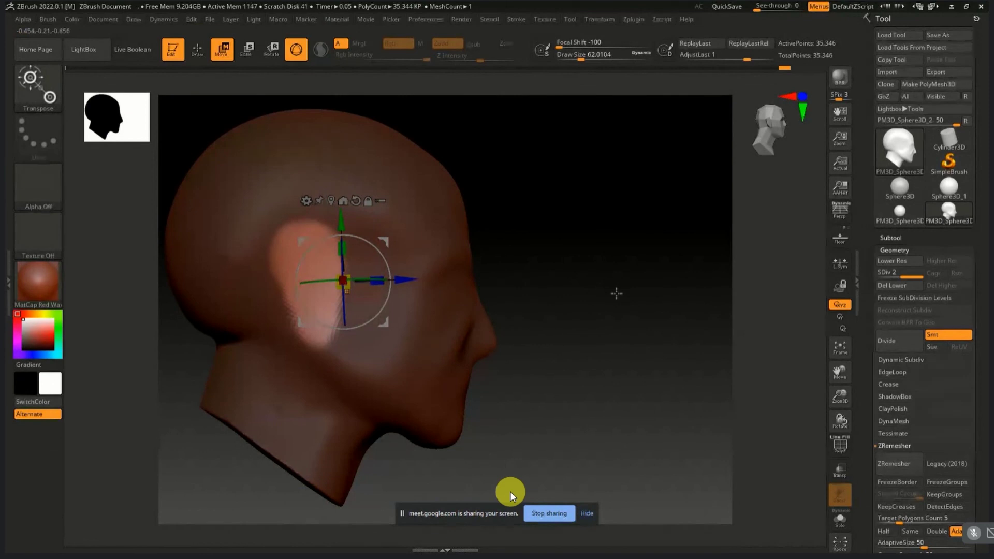
{"action": "left_click_drag", "start_coordinate": [616, 294], "coordinate": [577, 293]}
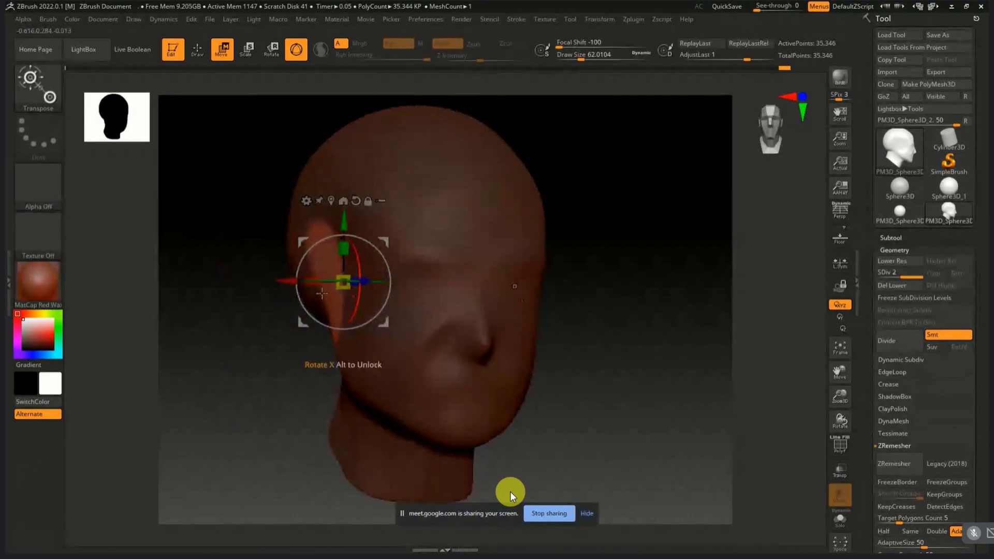
Step: Stretch the ears outward with the gizmo's X scale, narrow them back, and view the side profile
{"action": "mouse_move", "coordinate": [312, 282]}
{"action": "left_mouse_down"}
{"action": "mouse_move", "coordinate": [282, 287]}
{"action": "mouse_move", "coordinate": [361, 273]}
{"action": "mouse_move", "coordinate": [395, 283]}
{"action": "left_mouse_up"}
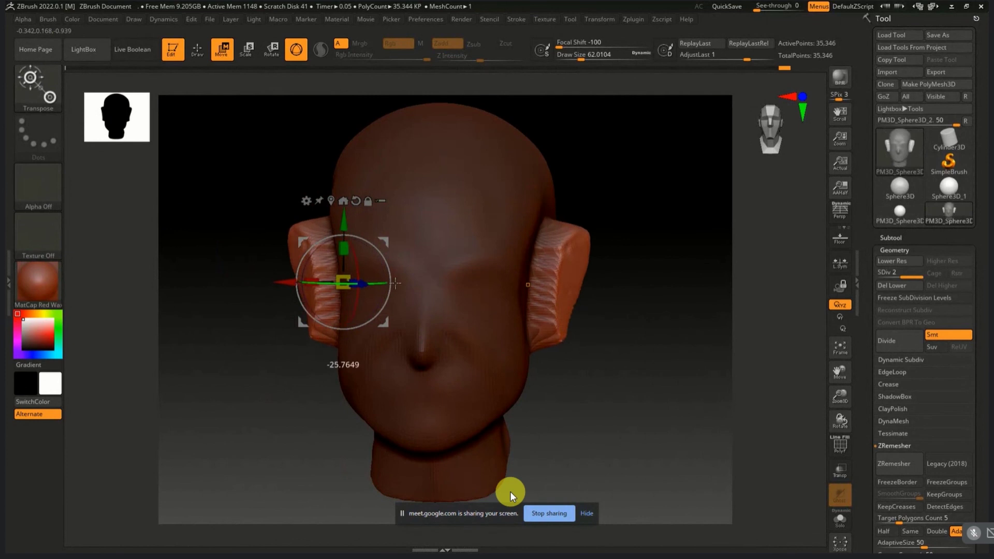
{"action": "mouse_move", "coordinate": [324, 282]}
{"action": "left_mouse_down"}
{"action": "mouse_move", "coordinate": [333, 288]}
{"action": "mouse_move", "coordinate": [314, 283]}
{"action": "left_mouse_up"}
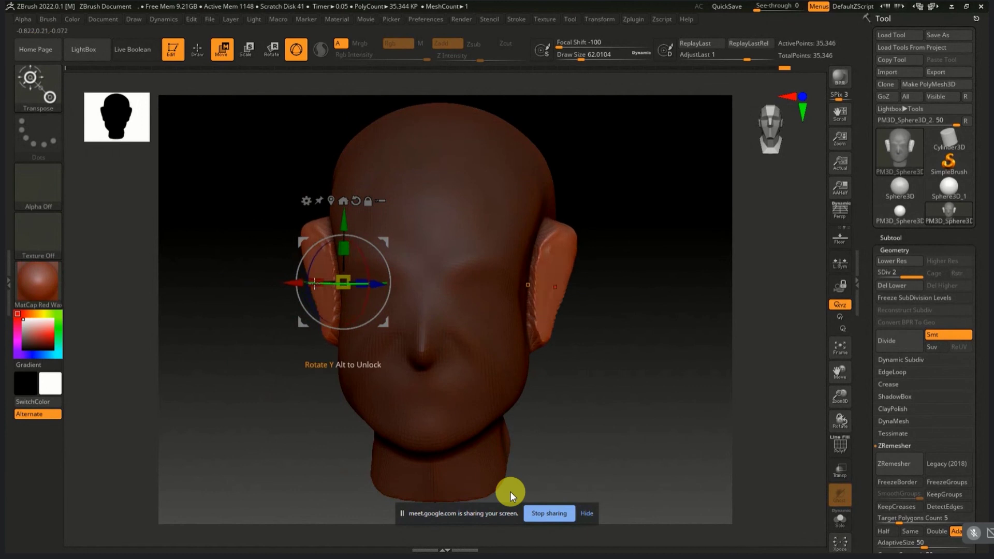
{"action": "mouse_move", "coordinate": [582, 340]}
{"action": "left_mouse_down"}
{"action": "mouse_move", "coordinate": [624, 345]}
{"action": "mouse_move", "coordinate": [615, 339]}
{"action": "left_mouse_up"}
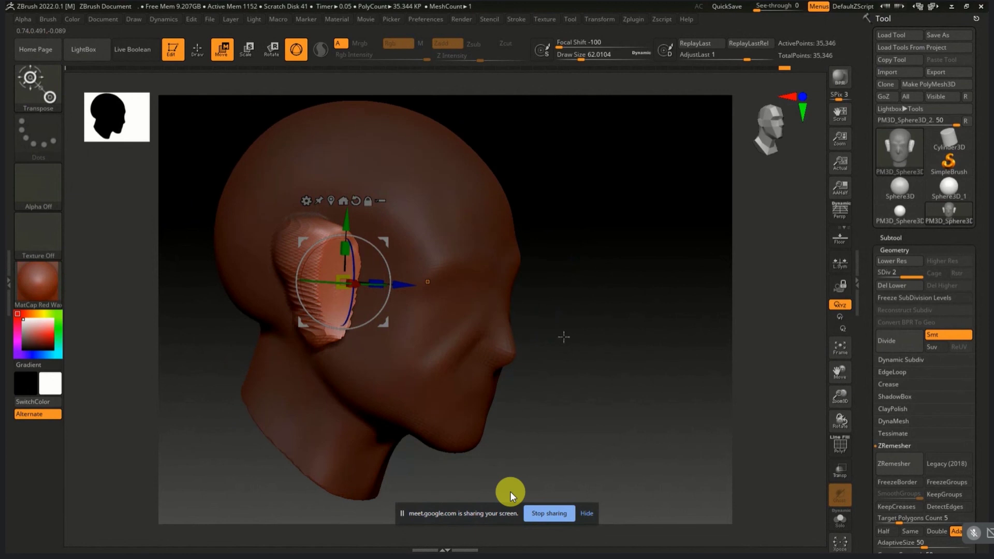
Step: Tilt the ear back, clear the mask, and smooth the ear's inner surface and rim
{"action": "left_click_drag", "start_coordinate": [336, 282], "coordinate": [334, 282]}
{"action": "key", "text": "ctrl"}
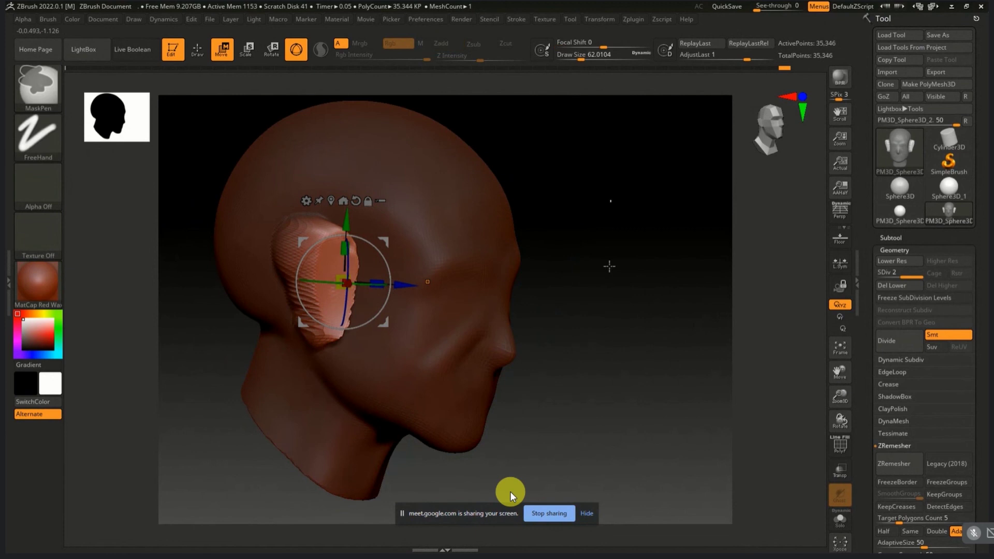
{"action": "left_click", "coordinate": [587, 364], "text": "ctrl"}
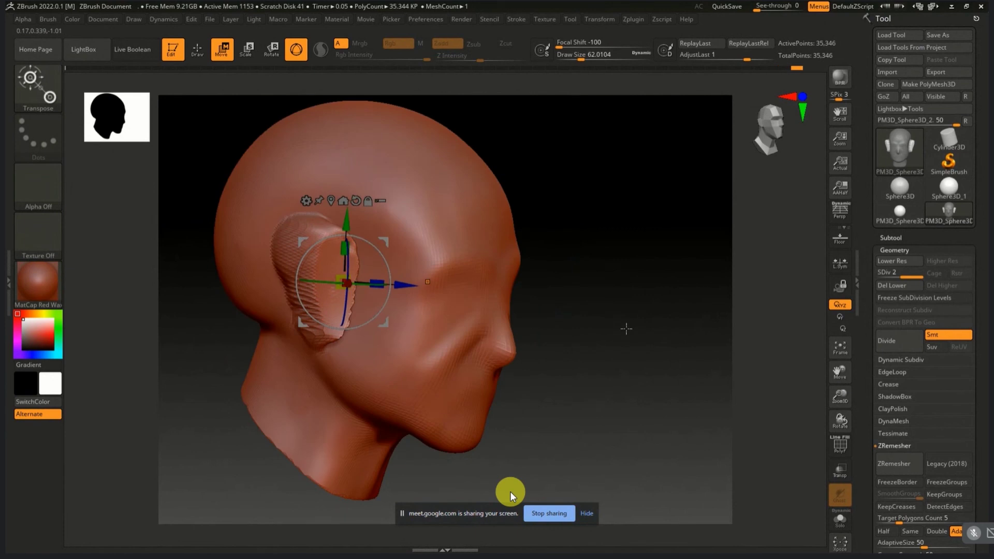
{"action": "key", "text": "q"}
{"action": "key", "text": "shift"}
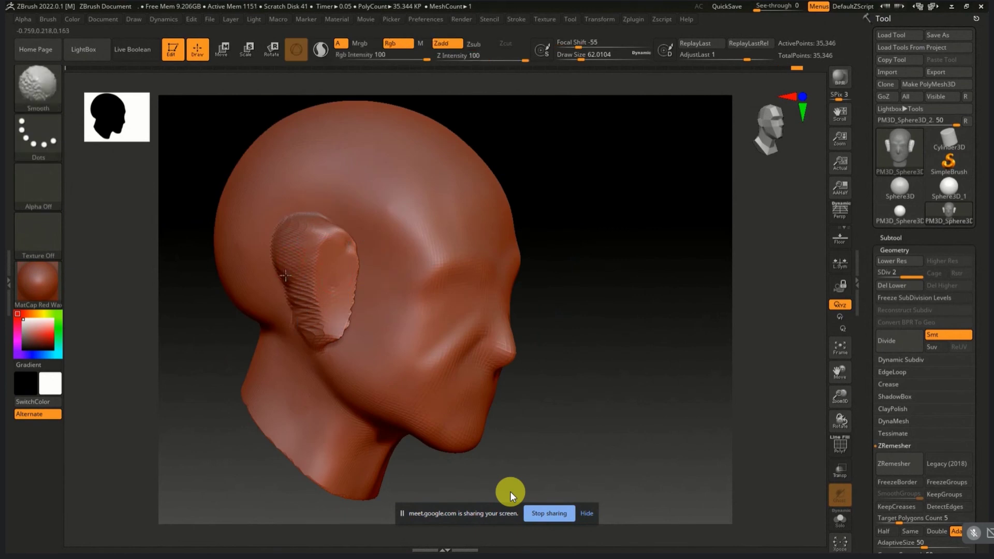
{"action": "left_click_drag", "start_coordinate": [293, 283], "coordinate": [332, 284], "text": "shift"}
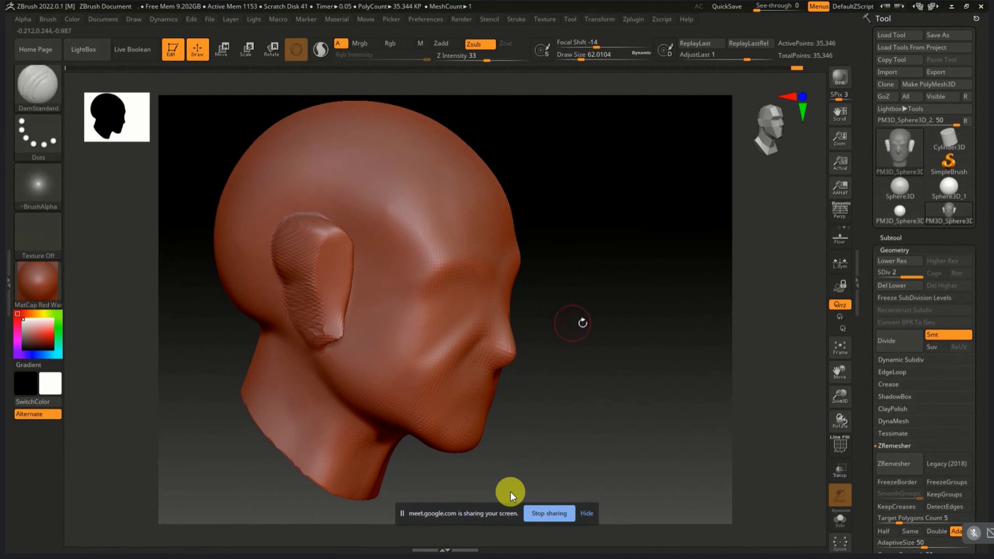
{"action": "left_click_drag", "start_coordinate": [581, 323], "coordinate": [564, 341]}
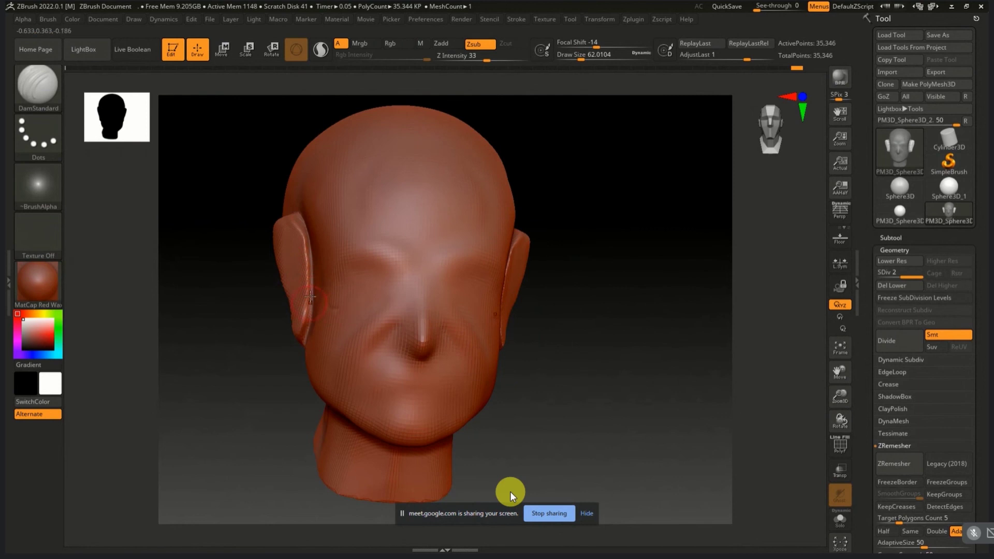
Step: Build up the ear rim with the Clay brush from a three-quarter view
{"action": "key", "text": "ctrl"}
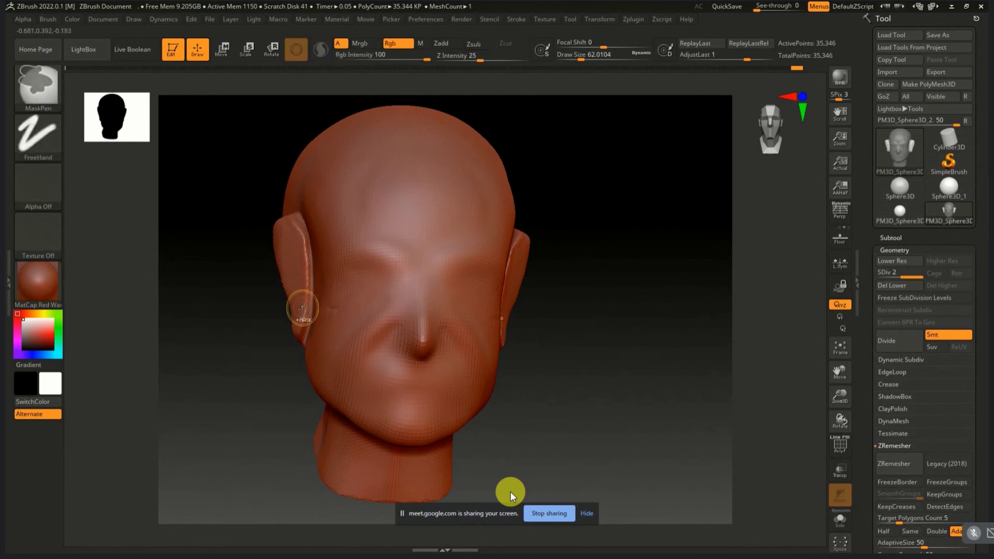
{"action": "left_click_drag", "start_coordinate": [240, 321], "coordinate": [251, 324]}
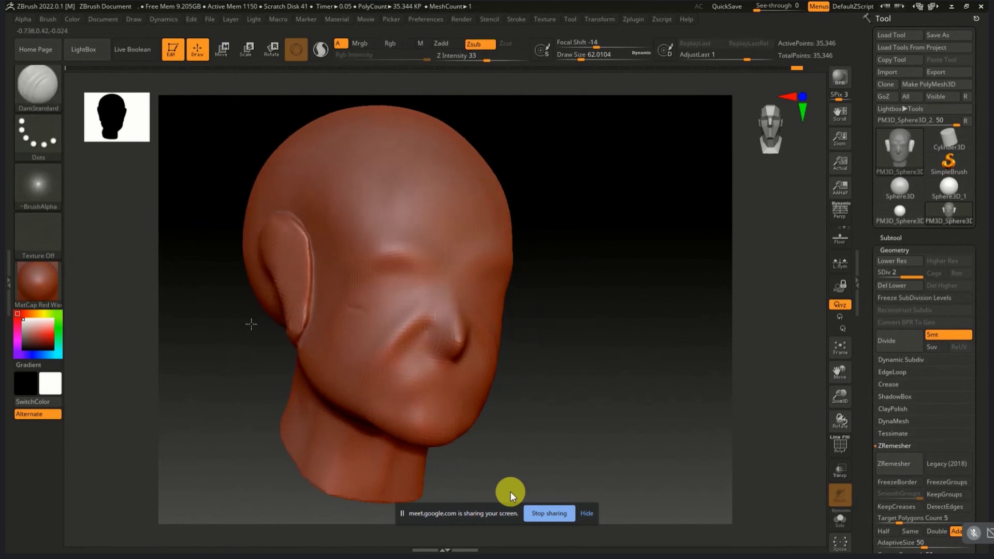
{"action": "left_click", "coordinate": [51, 96]}
{"action": "left_click", "coordinate": [311, 271]}
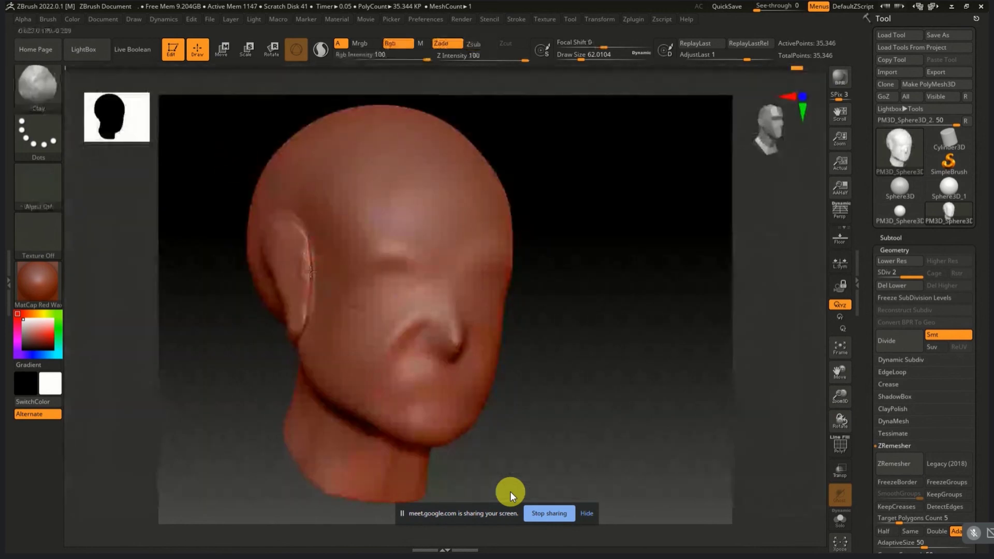
{"action": "mouse_move", "coordinate": [311, 280]}
{"action": "left_mouse_down"}
{"action": "mouse_move", "coordinate": [321, 246]}
{"action": "mouse_move", "coordinate": [308, 236]}
{"action": "mouse_move", "coordinate": [306, 324]}
{"action": "left_mouse_up"}
{"action": "left_click_drag", "start_coordinate": [310, 259], "coordinate": [303, 225]}
Step: Enlarge the smoothing brush, drop to subdivision level 1, and snap to front view
{"action": "key", "text": "shift"}
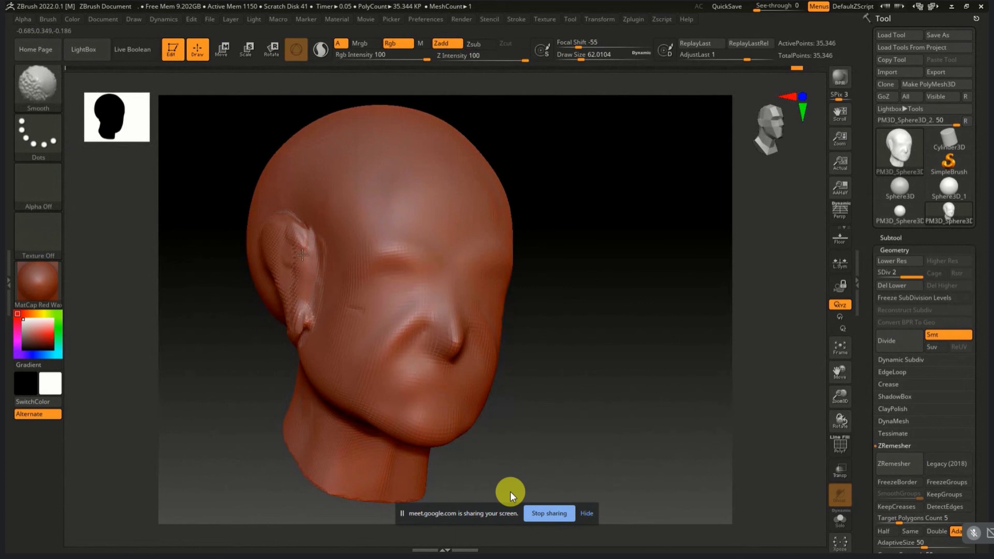
{"action": "key", "text": "s"}
{"action": "left_click_drag", "start_coordinate": [300, 295], "coordinate": [308, 295]}
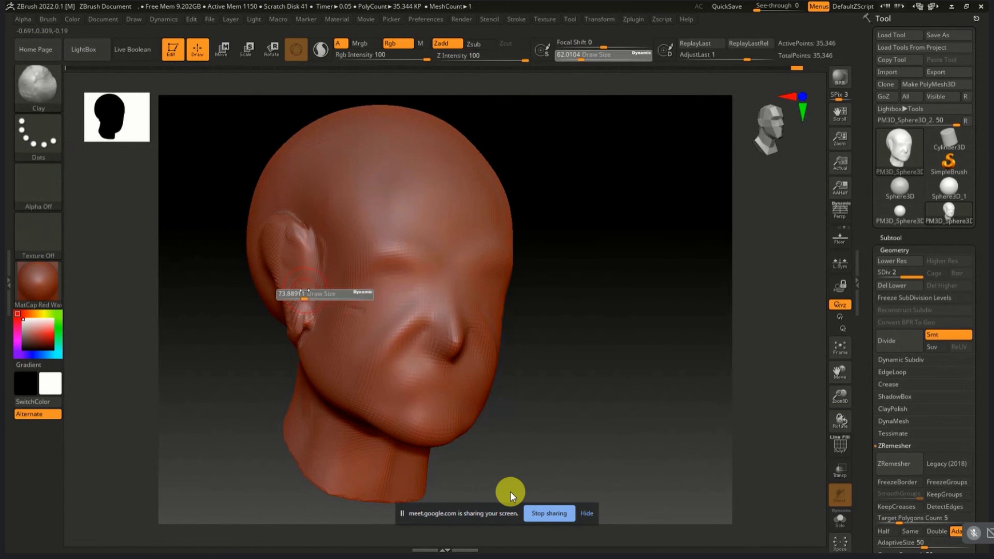
{"action": "key", "text": "shift"}
{"action": "key", "text": "shift+d"}
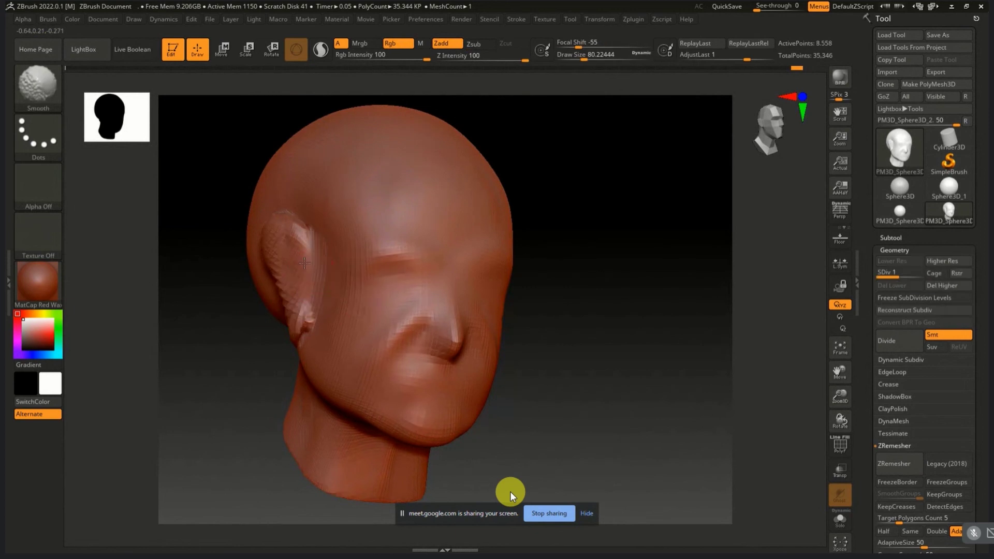
Step: In side profile, smooth the jagged lower ear, upper ear ridge and cheek in front of the ear
{"action": "right_click_drag", "start_coordinate": [307, 308], "coordinate": [296, 327], "text": "shift"}
{"action": "left_click_drag", "start_coordinate": [591, 361], "coordinate": [614, 361]}
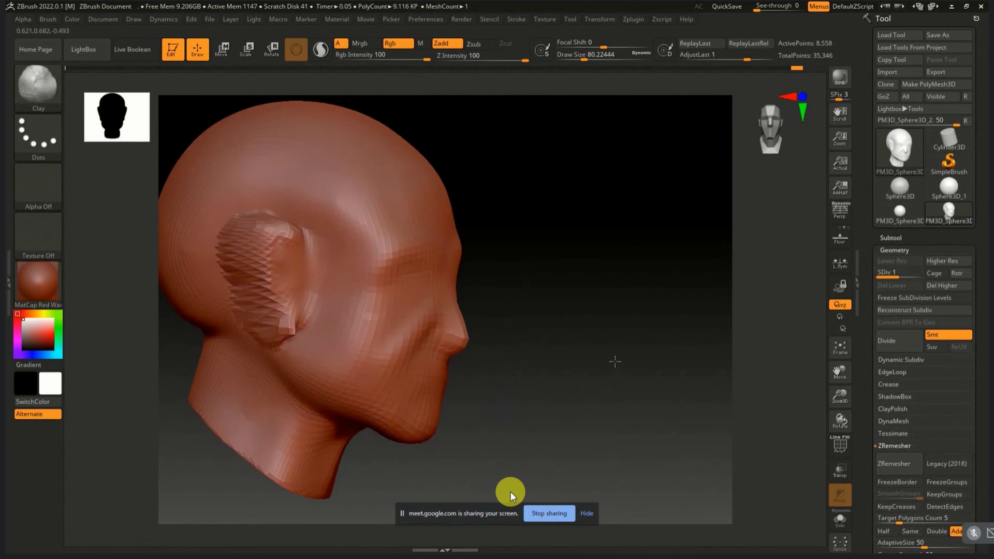
{"action": "left_click_drag", "start_coordinate": [261, 310], "coordinate": [300, 309], "text": "shift"}
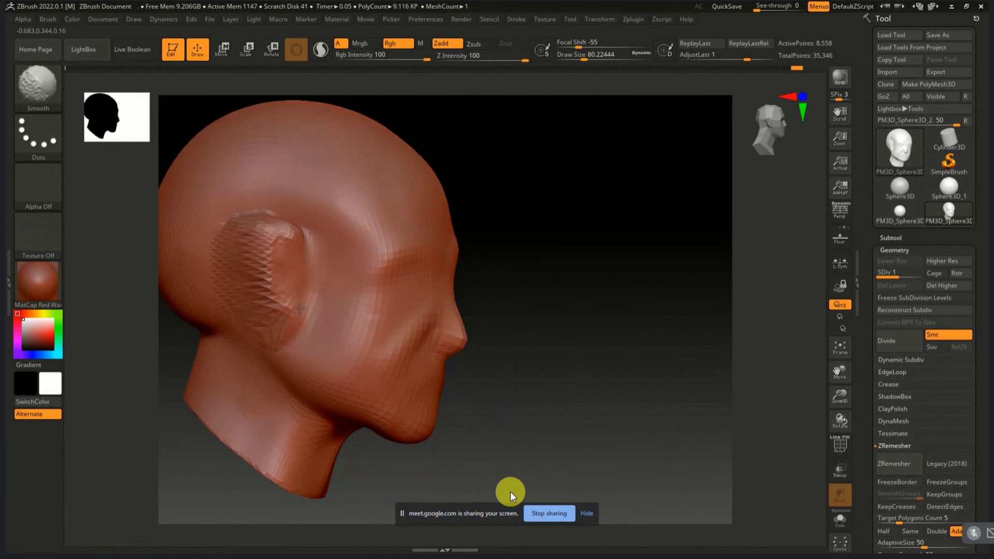
{"action": "left_click_drag", "start_coordinate": [304, 245], "coordinate": [275, 220], "text": "shift"}
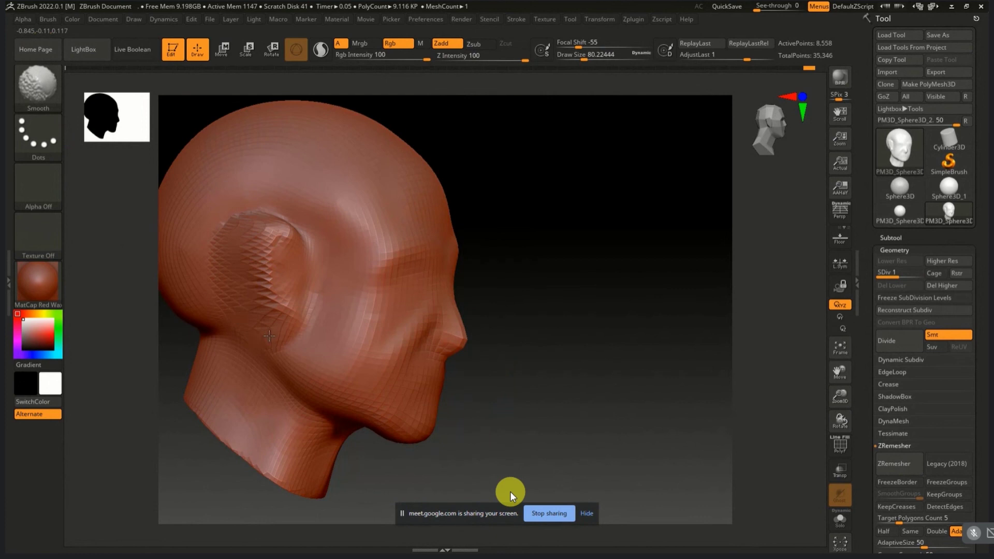
{"action": "mouse_move", "coordinate": [550, 348]}
{"action": "left_mouse_down"}
{"action": "mouse_move", "coordinate": [556, 355]}
{"action": "mouse_move", "coordinate": [544, 352]}
{"action": "left_mouse_up"}
{"action": "left_click_drag", "start_coordinate": [326, 303], "coordinate": [290, 292], "text": "shift"}
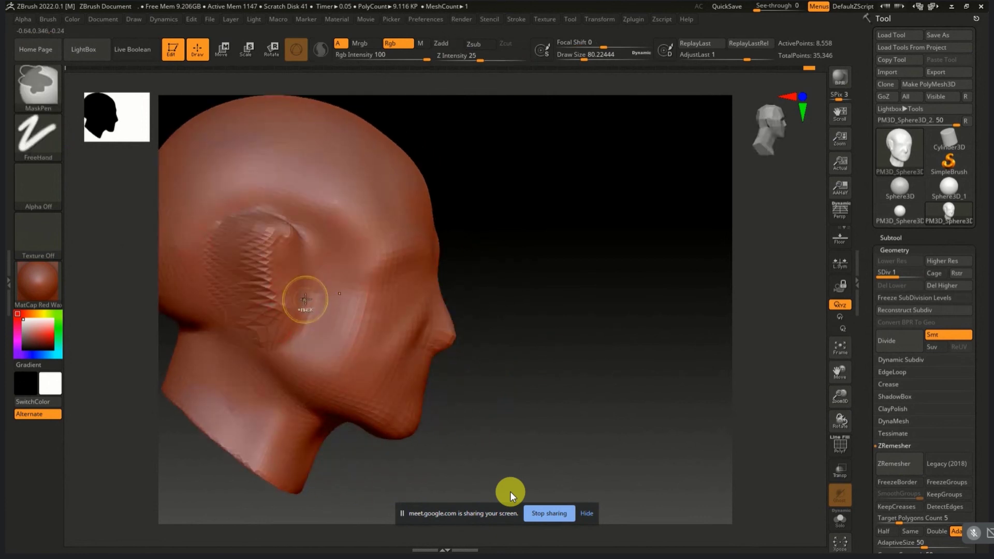
{"action": "left_click_drag", "start_coordinate": [220, 247], "coordinate": [207, 260], "text": "shift"}
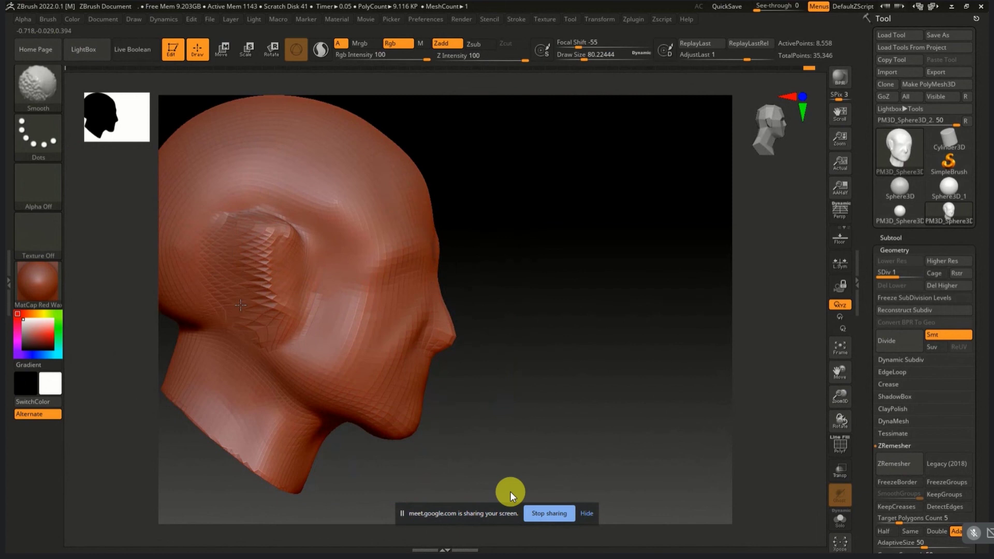
{"action": "left_click_drag", "start_coordinate": [241, 305], "coordinate": [275, 321], "text": "shift"}
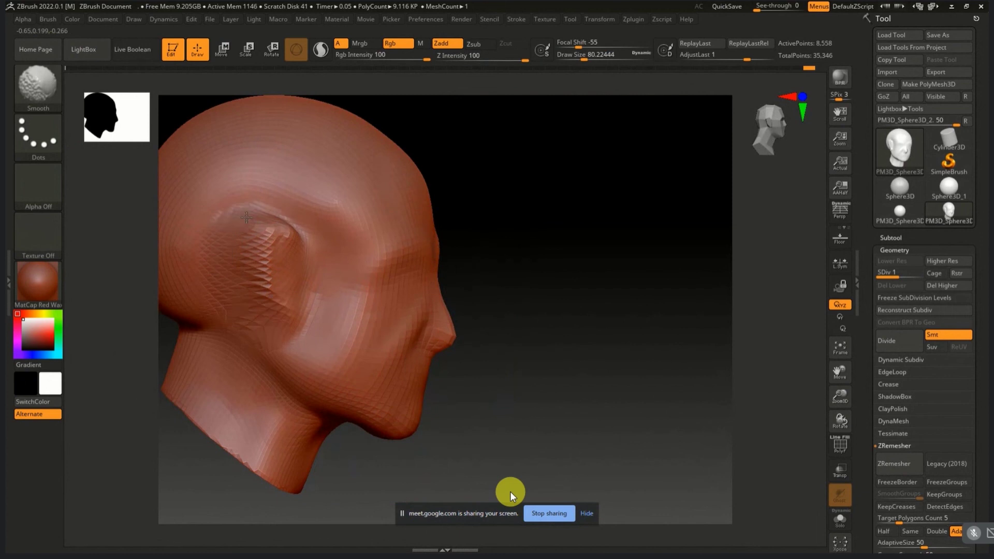
{"action": "left_click_drag", "start_coordinate": [266, 325], "coordinate": [264, 243], "text": "shift"}
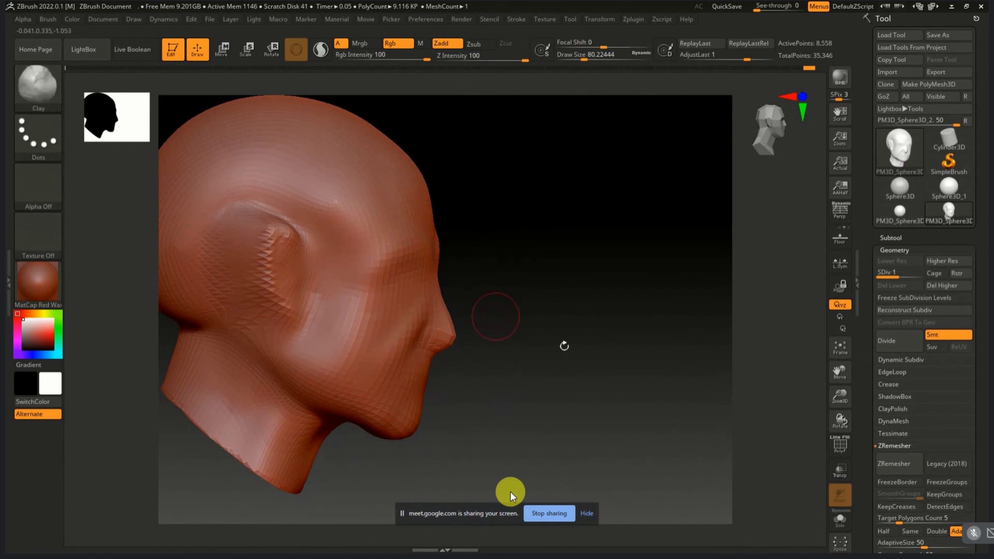
Step: Run ZRemesher on the head, leaving 9,934 active points, and inspect it from front and side
{"action": "left_click", "coordinate": [898, 463]}
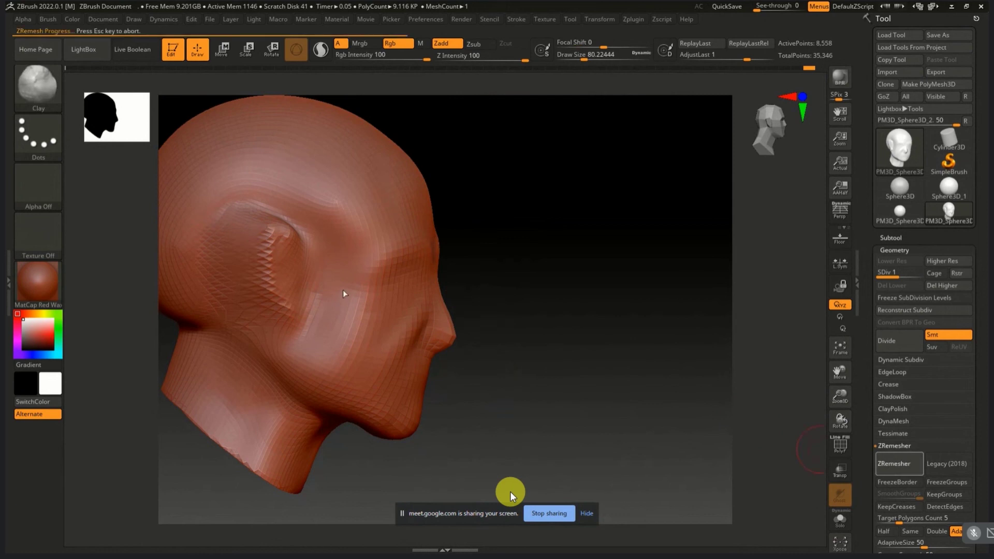
{"action": "left_click_drag", "start_coordinate": [577, 338], "coordinate": [246, 228]}
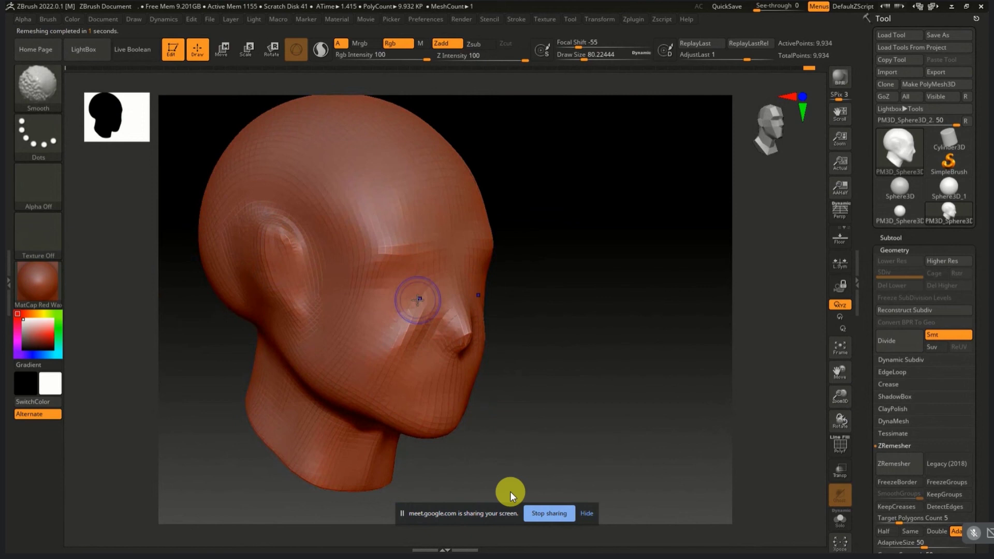
{"action": "left_click_drag", "start_coordinate": [518, 295], "coordinate": [681, 325]}
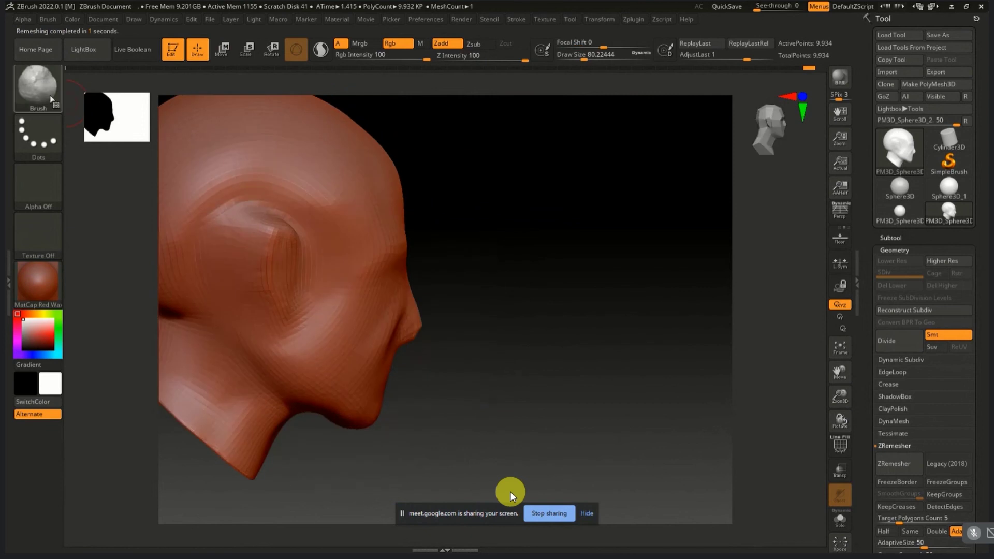
Step: Build up clay on the ear with the ClayBuildup brush
{"action": "key", "text": "b"}
{"action": "key", "text": "c"}
{"action": "key", "text": "b"}
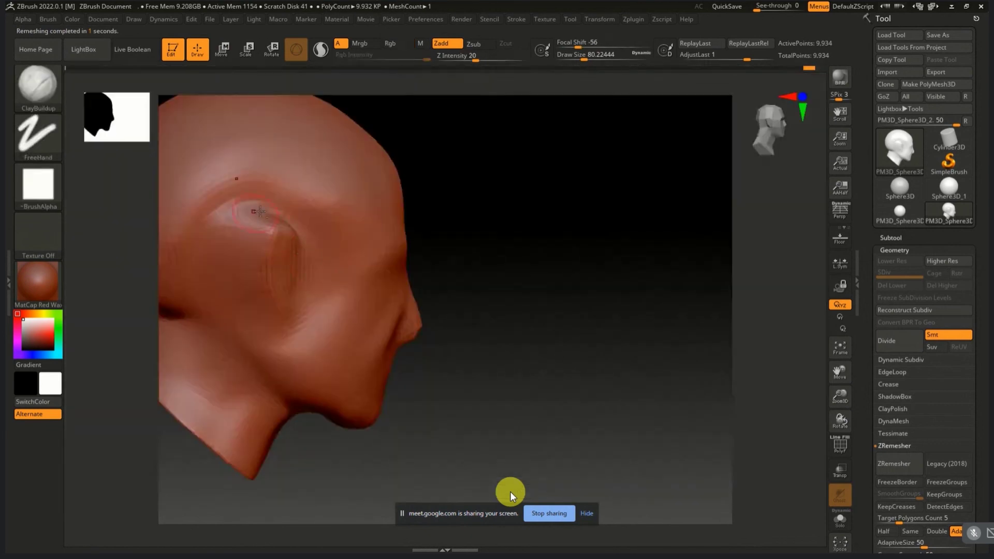
{"action": "mouse_move", "coordinate": [237, 260]}
{"action": "left_mouse_down"}
{"action": "mouse_move", "coordinate": [256, 304]}
{"action": "mouse_move", "coordinate": [244, 212]}
{"action": "mouse_move", "coordinate": [238, 285]}
{"action": "mouse_move", "coordinate": [220, 238]}
{"action": "mouse_move", "coordinate": [241, 306]}
{"action": "mouse_move", "coordinate": [254, 319]}
{"action": "mouse_move", "coordinate": [256, 311]}
{"action": "left_mouse_up"}
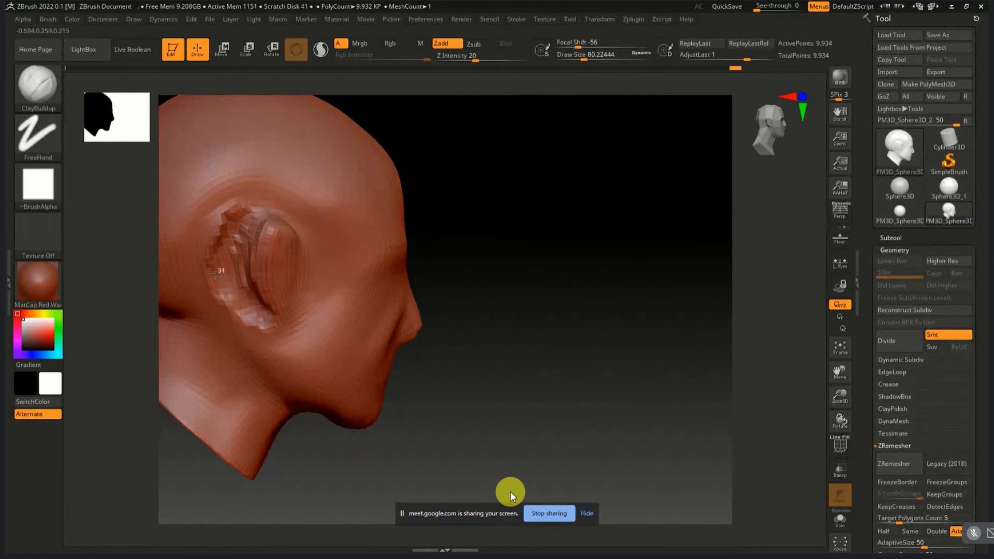
Step: Smooth the ear's blocky ridges and turn the head to a front view
{"action": "mouse_move", "coordinate": [218, 274]}
{"action": "left_mouse_down", "text": "shift"}
{"action": "mouse_move", "coordinate": [220, 233]}
{"action": "mouse_move", "coordinate": [243, 217]}
{"action": "mouse_move", "coordinate": [249, 307]}
{"action": "mouse_move", "coordinate": [206, 259]}
{"action": "mouse_move", "coordinate": [300, 314]}
{"action": "left_mouse_up", "text": "shift"}
{"action": "left_click_drag", "start_coordinate": [501, 328], "coordinate": [446, 326]}
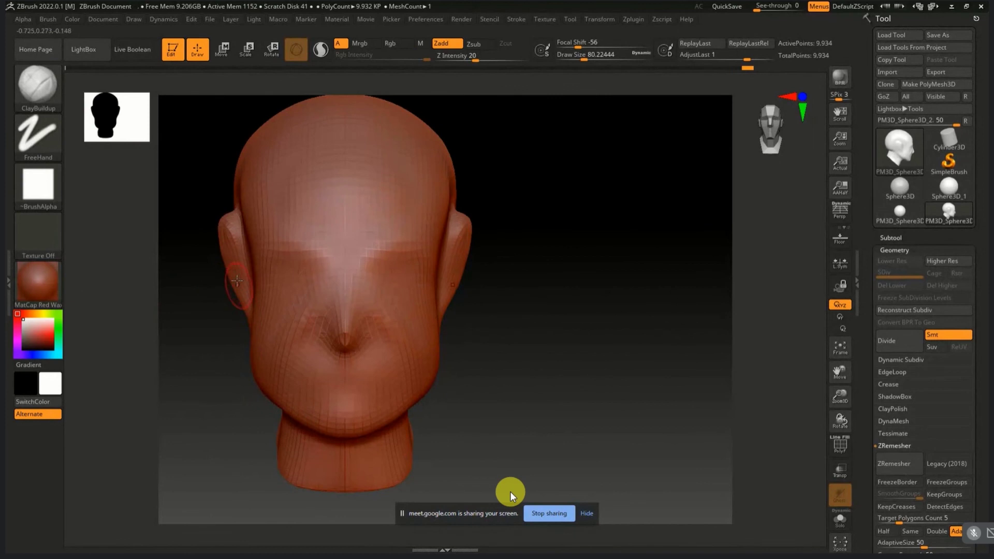
{"action": "left_click", "coordinate": [42, 94]}
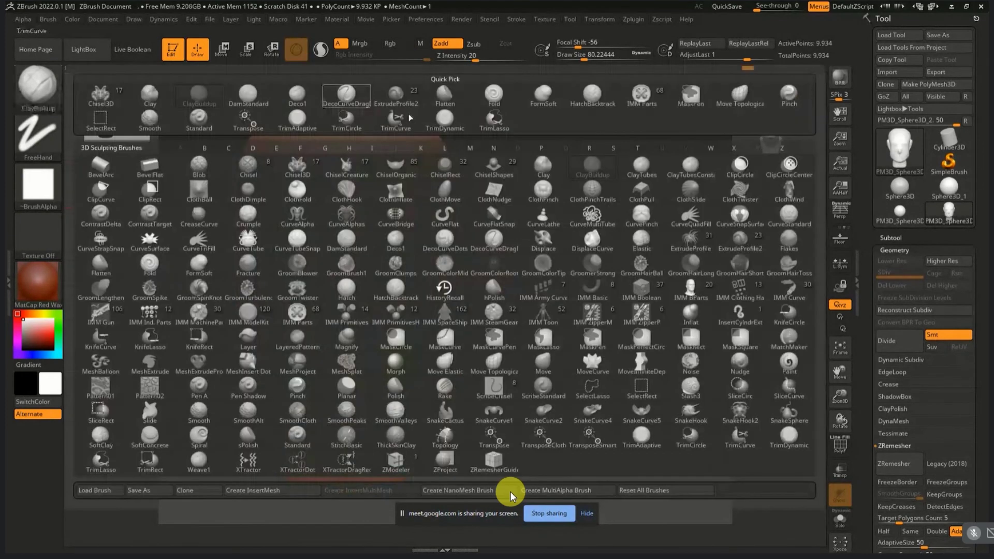
Step: With Move Topological and symmetry, pull both ear rims wider and outward
{"action": "left_click", "coordinate": [731, 97]}
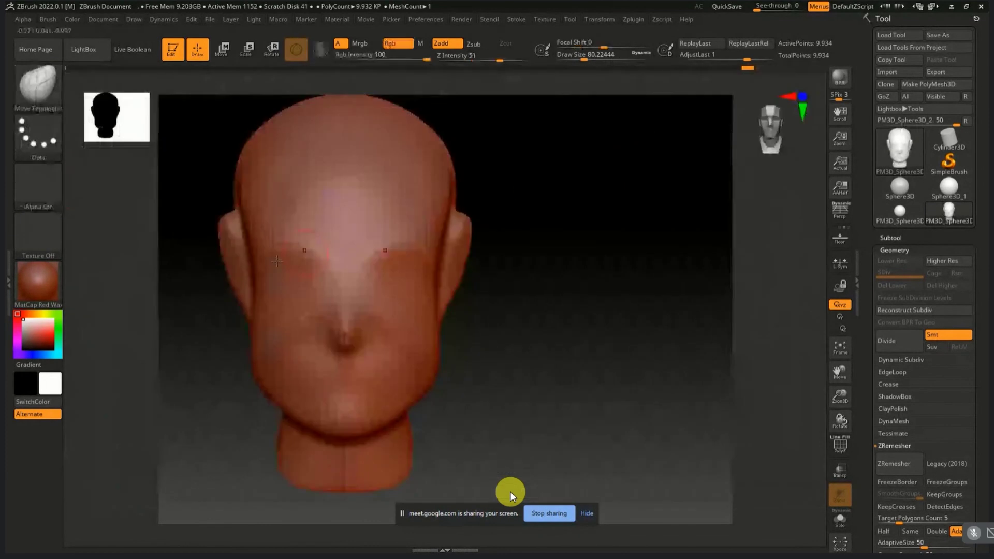
{"action": "left_click_drag", "start_coordinate": [238, 306], "coordinate": [241, 317]}
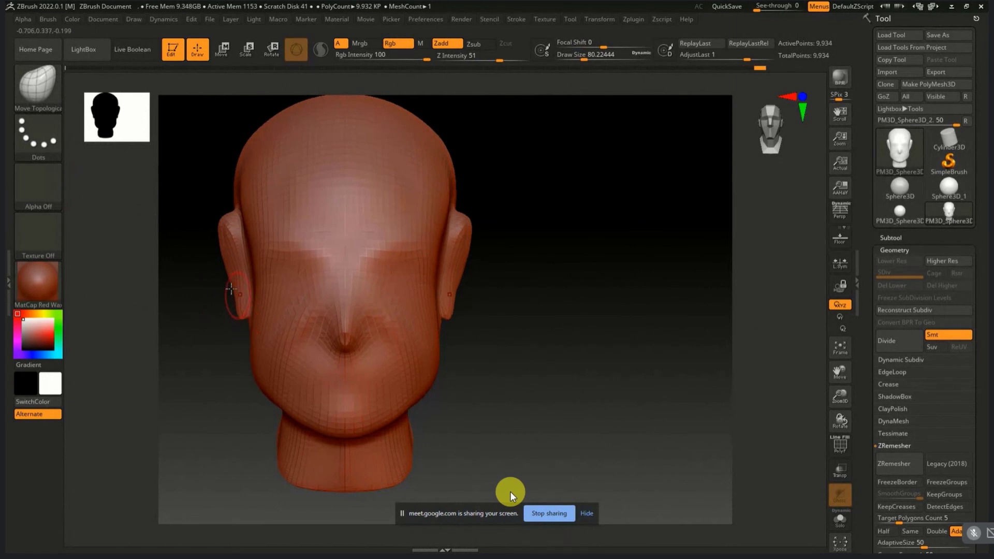
{"action": "left_click_drag", "start_coordinate": [230, 290], "coordinate": [231, 269]}
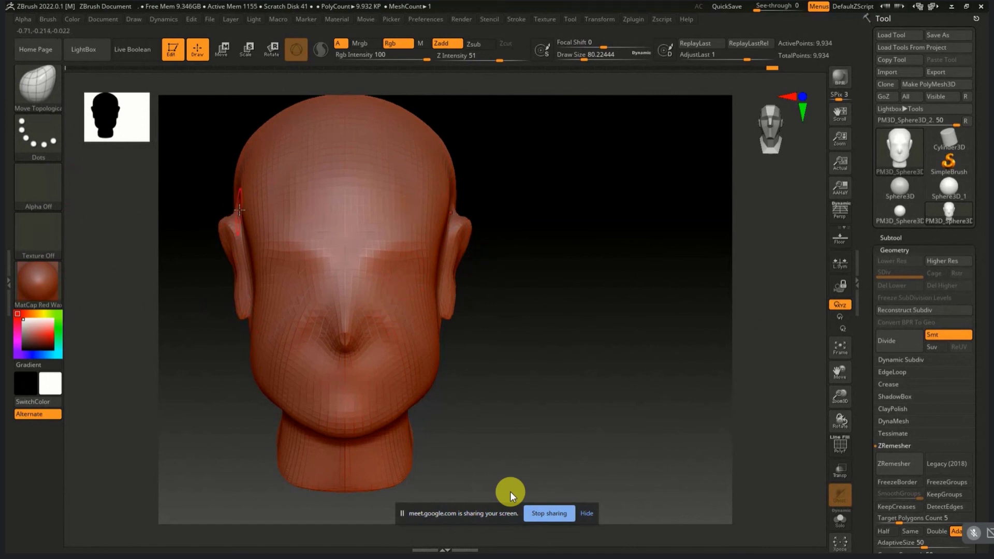
{"action": "left_click_drag", "start_coordinate": [222, 223], "coordinate": [227, 252]}
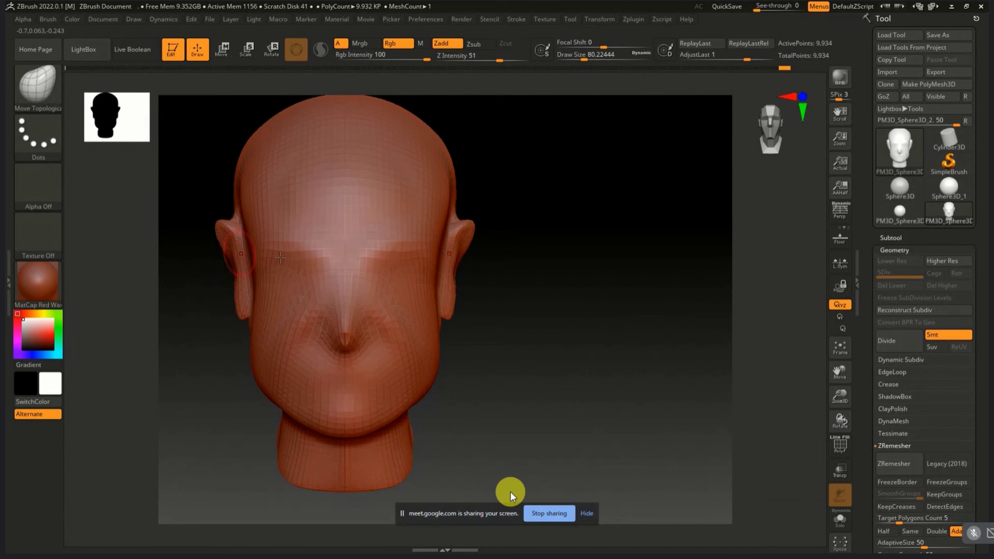
Step: Smooth the reshaped ears into the skull and inspect the head from all sides
{"action": "left_click_drag", "start_coordinate": [520, 274], "coordinate": [541, 293]}
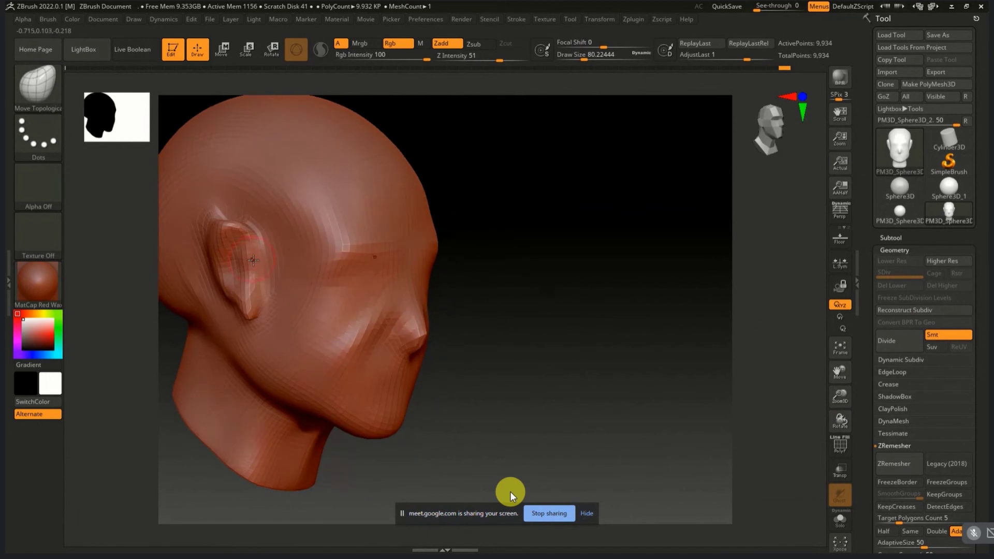
{"action": "mouse_move", "coordinate": [250, 279]}
{"action": "left_mouse_down", "text": "shift"}
{"action": "mouse_move", "coordinate": [262, 296]}
{"action": "mouse_move", "coordinate": [228, 293]}
{"action": "left_mouse_up", "text": "shift"}
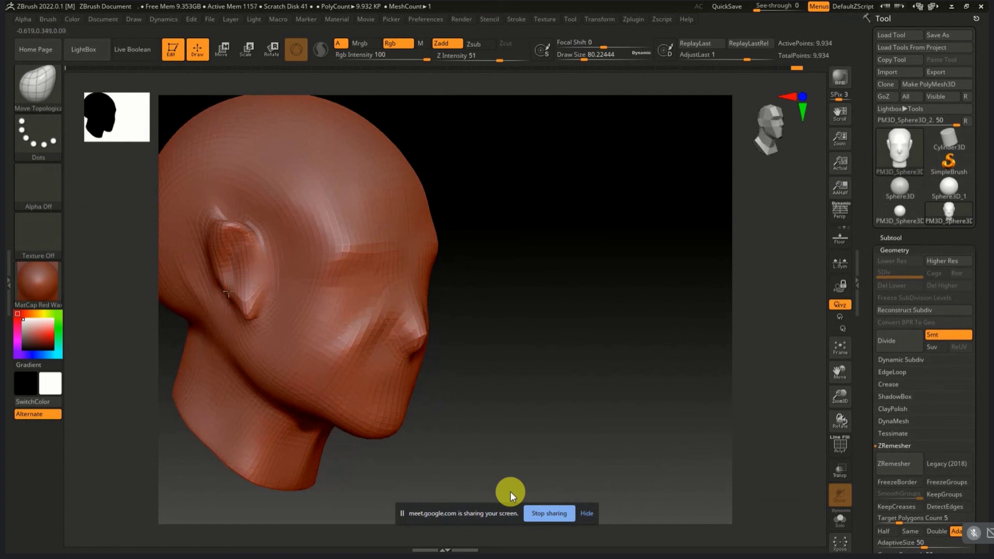
{"action": "left_click_drag", "start_coordinate": [209, 257], "coordinate": [235, 240], "text": "shift"}
{"action": "key", "text": "d"}
{"action": "left_click_drag", "start_coordinate": [579, 324], "coordinate": [218, 305]}
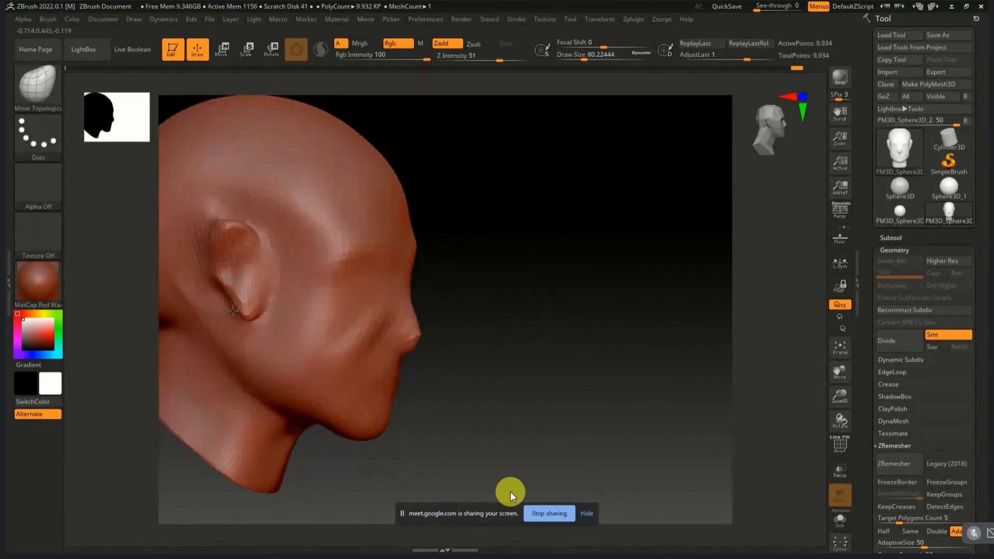
{"action": "mouse_move", "coordinate": [539, 340]}
{"action": "left_mouse_down"}
{"action": "mouse_move", "coordinate": [462, 324]}
{"action": "mouse_move", "coordinate": [585, 346]}
{"action": "mouse_move", "coordinate": [576, 344]}
{"action": "left_mouse_up"}
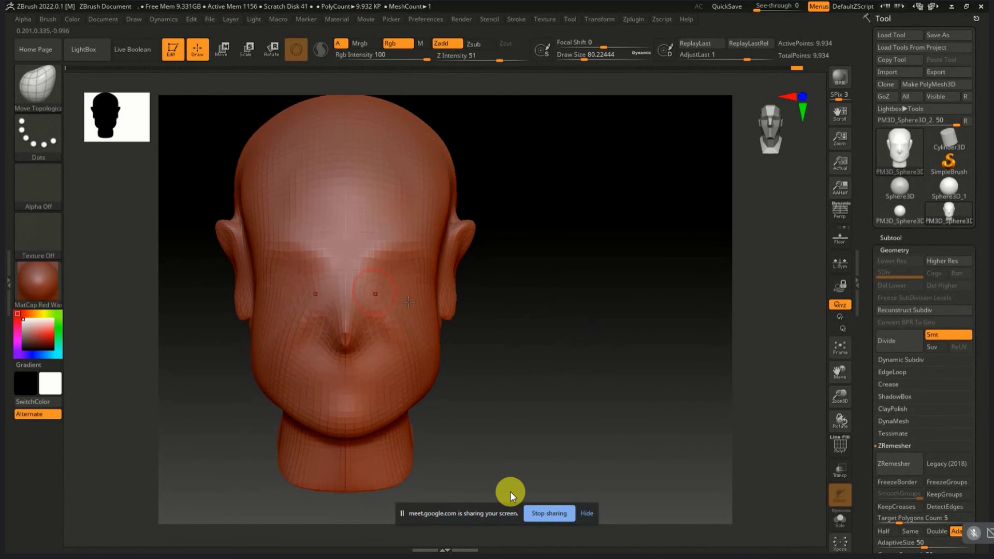
{"action": "mouse_move", "coordinate": [408, 302]}
{"action": "left_mouse_down"}
{"action": "mouse_move", "coordinate": [545, 317]}
{"action": "mouse_move", "coordinate": [555, 329]}
{"action": "mouse_move", "coordinate": [637, 326]}
{"action": "mouse_move", "coordinate": [552, 317]}
{"action": "mouse_move", "coordinate": [437, 337]}
{"action": "mouse_move", "coordinate": [563, 331]}
{"action": "mouse_move", "coordinate": [570, 311]}
{"action": "left_mouse_up"}
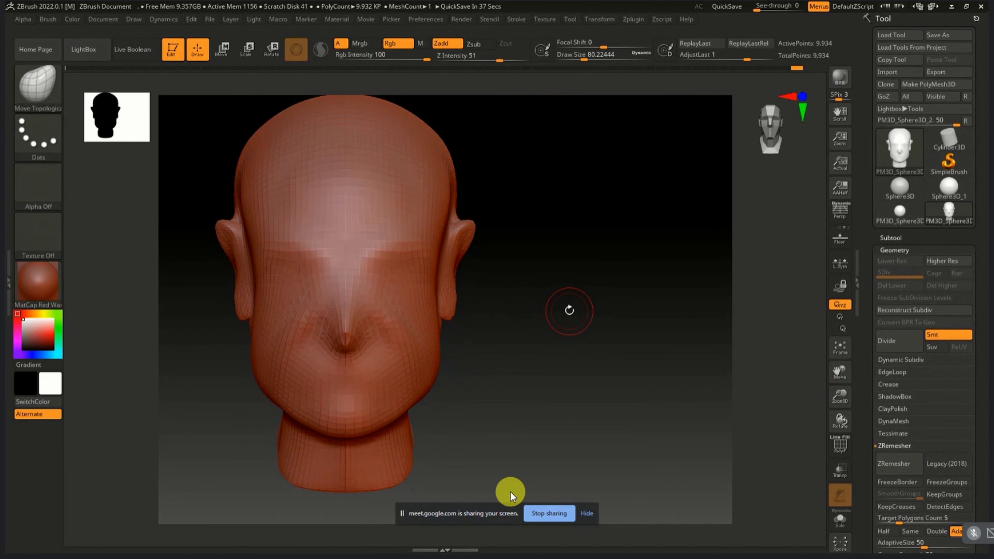
{"action": "left_click_drag", "start_coordinate": [568, 311], "coordinate": [414, 311]}
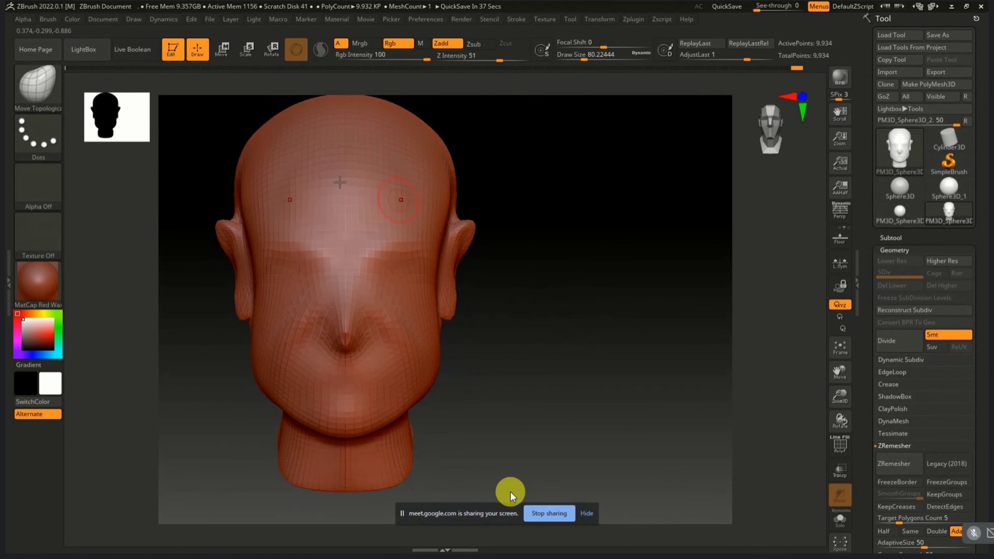
Step: Open evil-paint.zpr from LightBox's recent projects and answer the save-changes prompt
{"action": "left_click", "coordinate": [84, 50]}
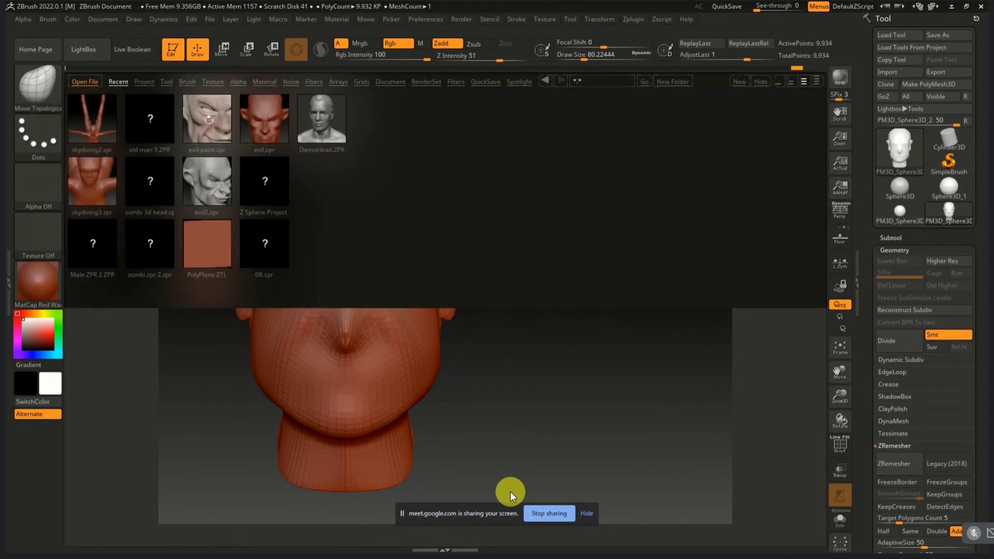
{"action": "double_click", "coordinate": [207, 120]}
{"action": "left_click", "coordinate": [530, 306]}
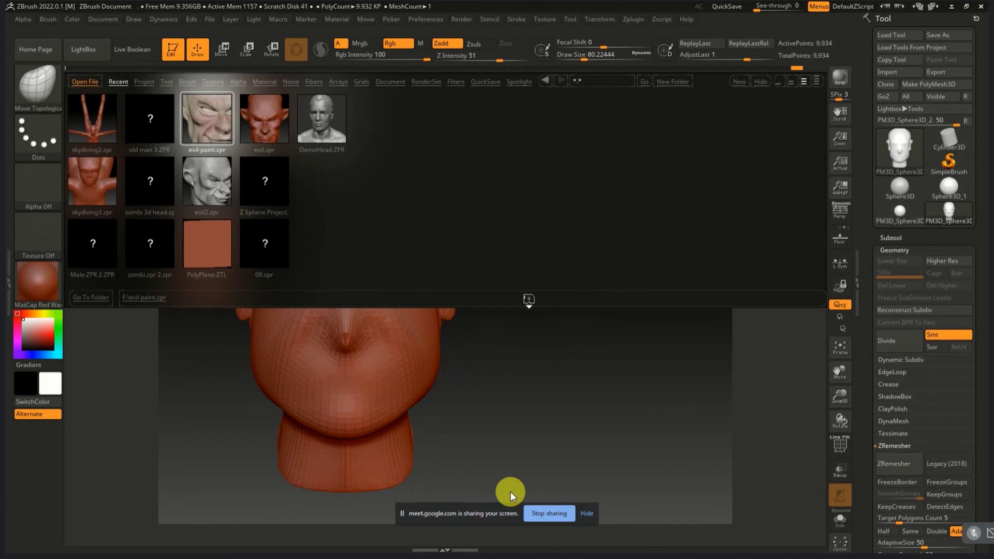